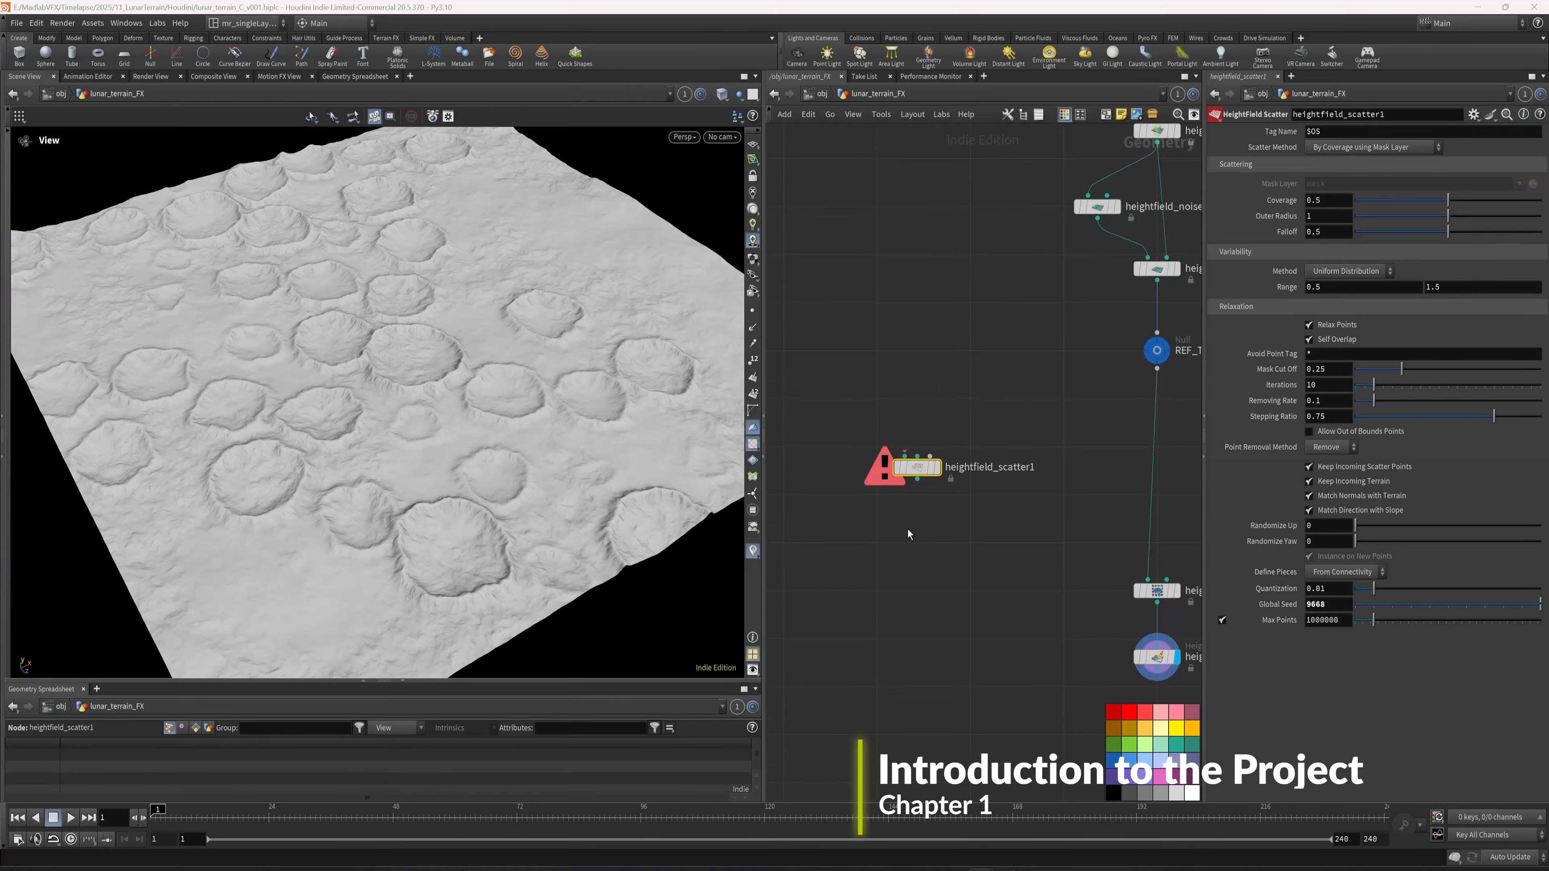
- Look over the finished lunar terrain, its scatter network, the KARMA_Lunar material and the LOOKDEV_TERRAIN node chain
middle_click_drag(982, 401, 949, 431)
right_click_drag(551, 374, 434, 386)
left_click_drag(433, 387, 438, 432)
right_click(435, 430)
left_click(750, 411)
scroll(523, 340, "down", 3)
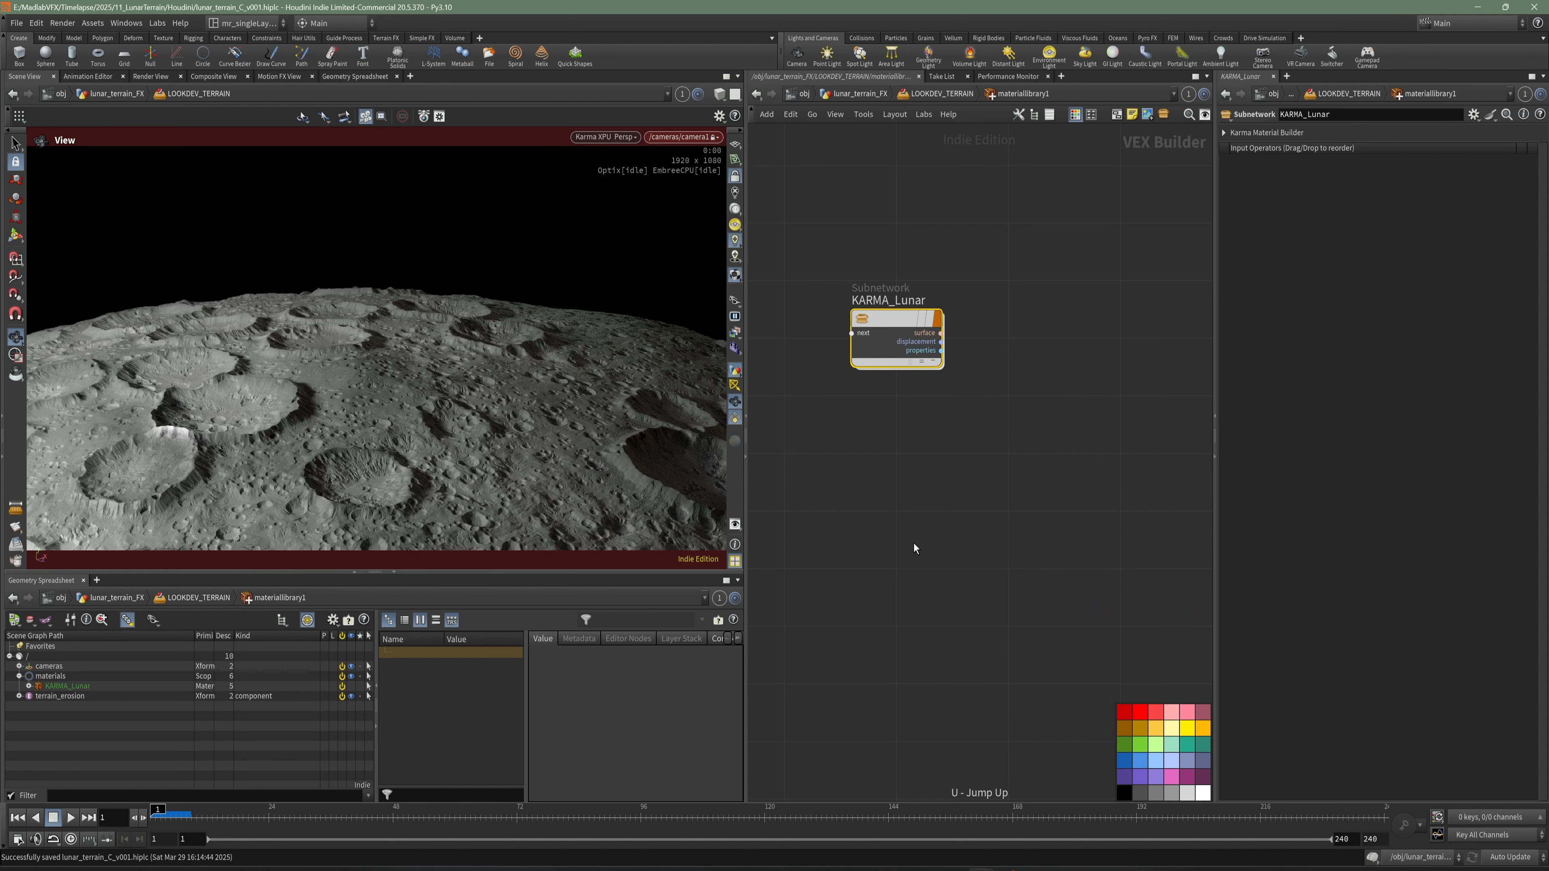
key("u")
middle_click_drag(879, 565, 877, 471)
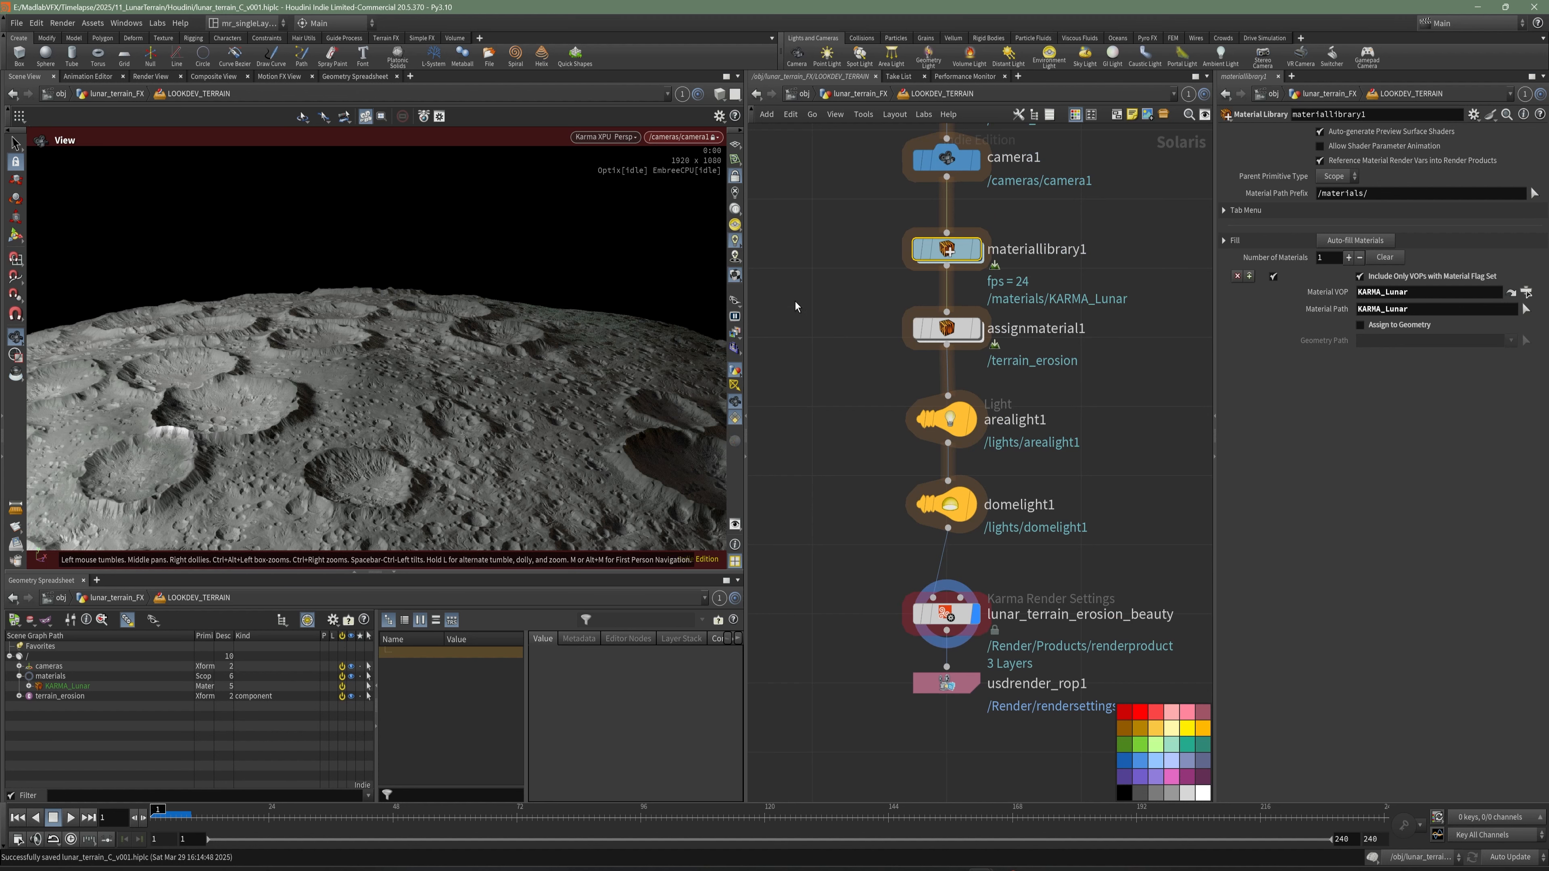
- Switch to MPlay and play the rendered lunar terrain beauty sequence
mouse_move(982, 870)
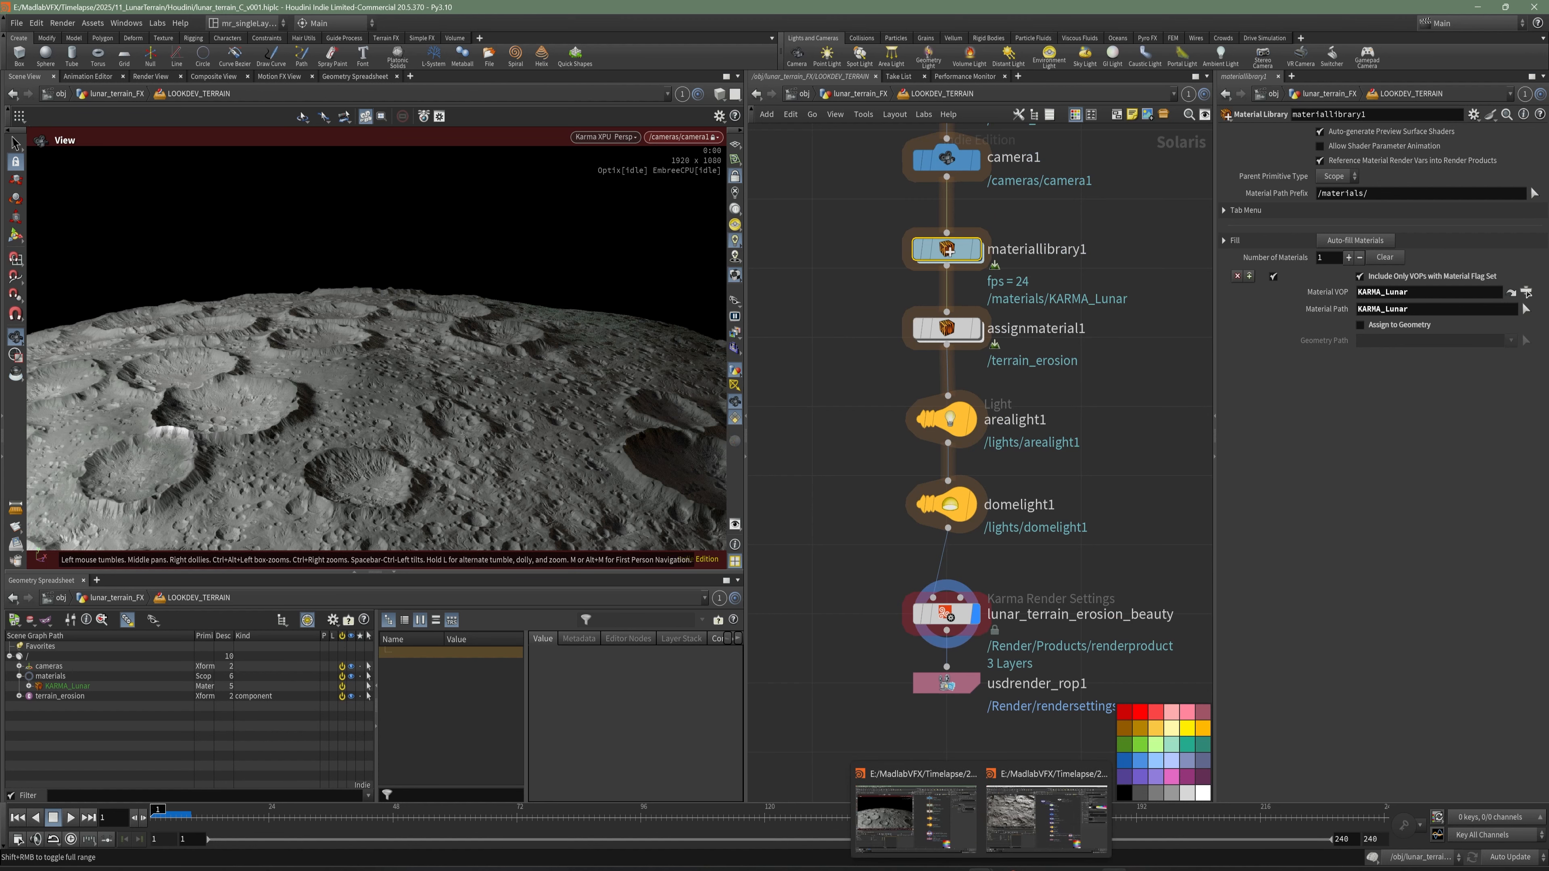
left_click(1113, 869)
left_click_drag(758, 151, 690, 158)
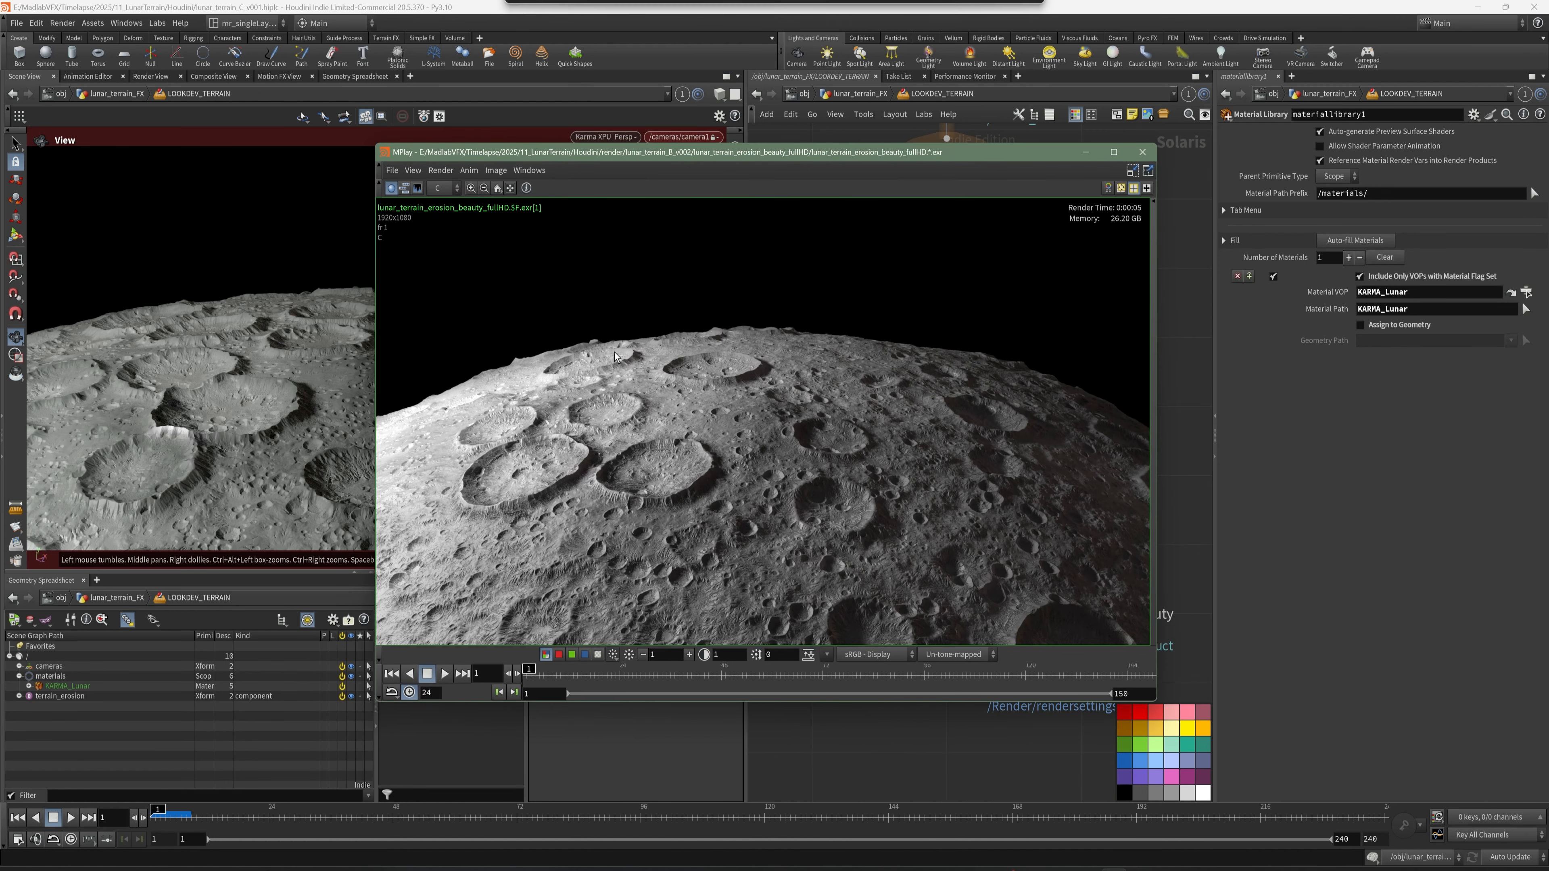
left_click(444, 673)
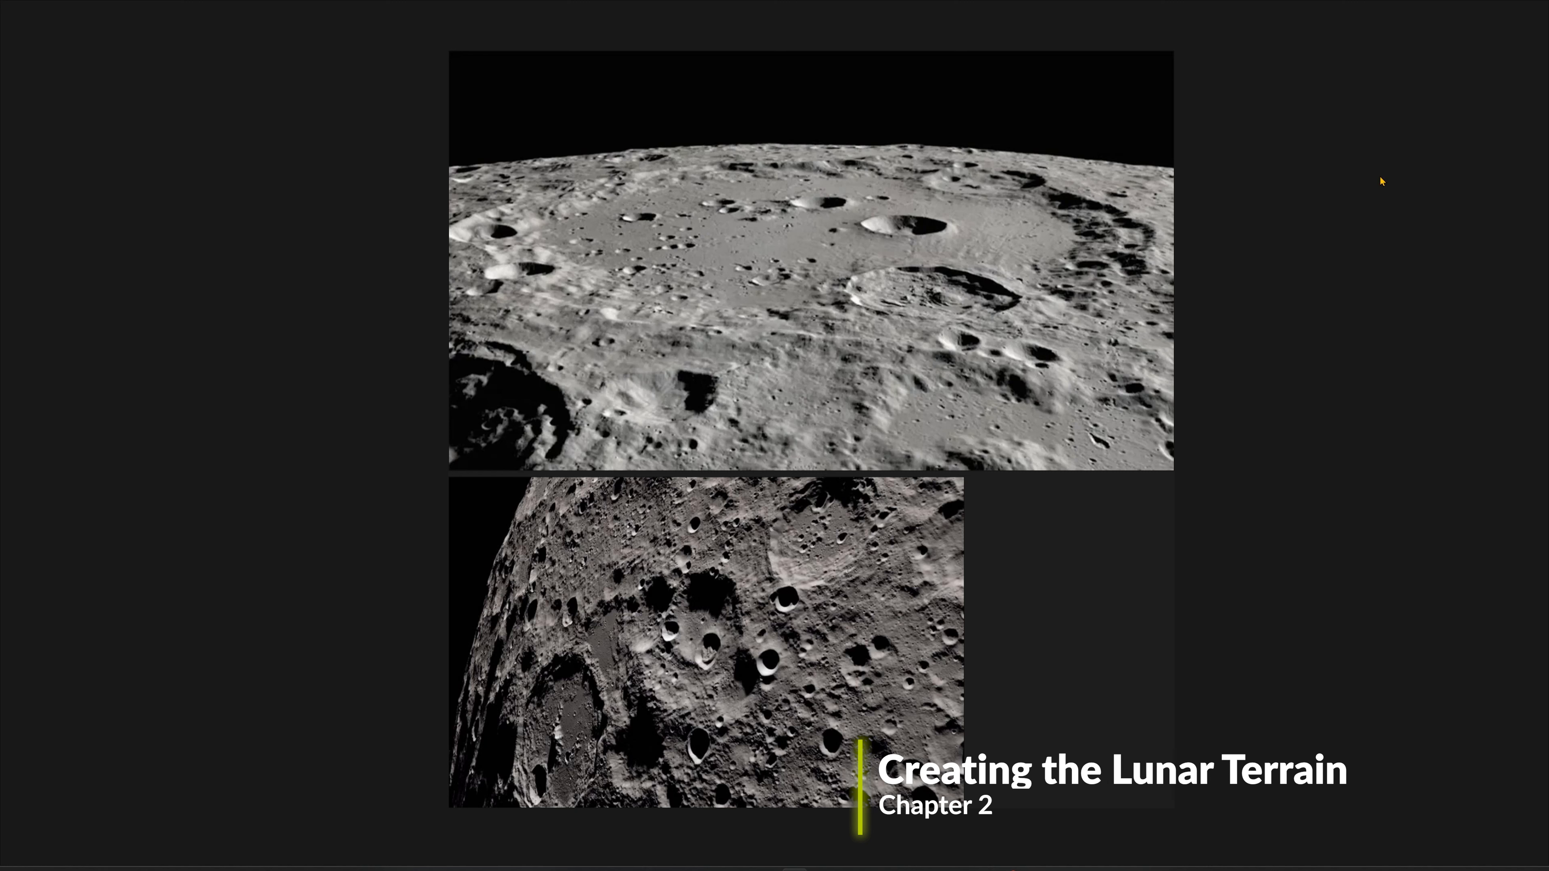
- Examine the craters and surface detail in the two Moon reference photos
mouse_move(1507, 12)
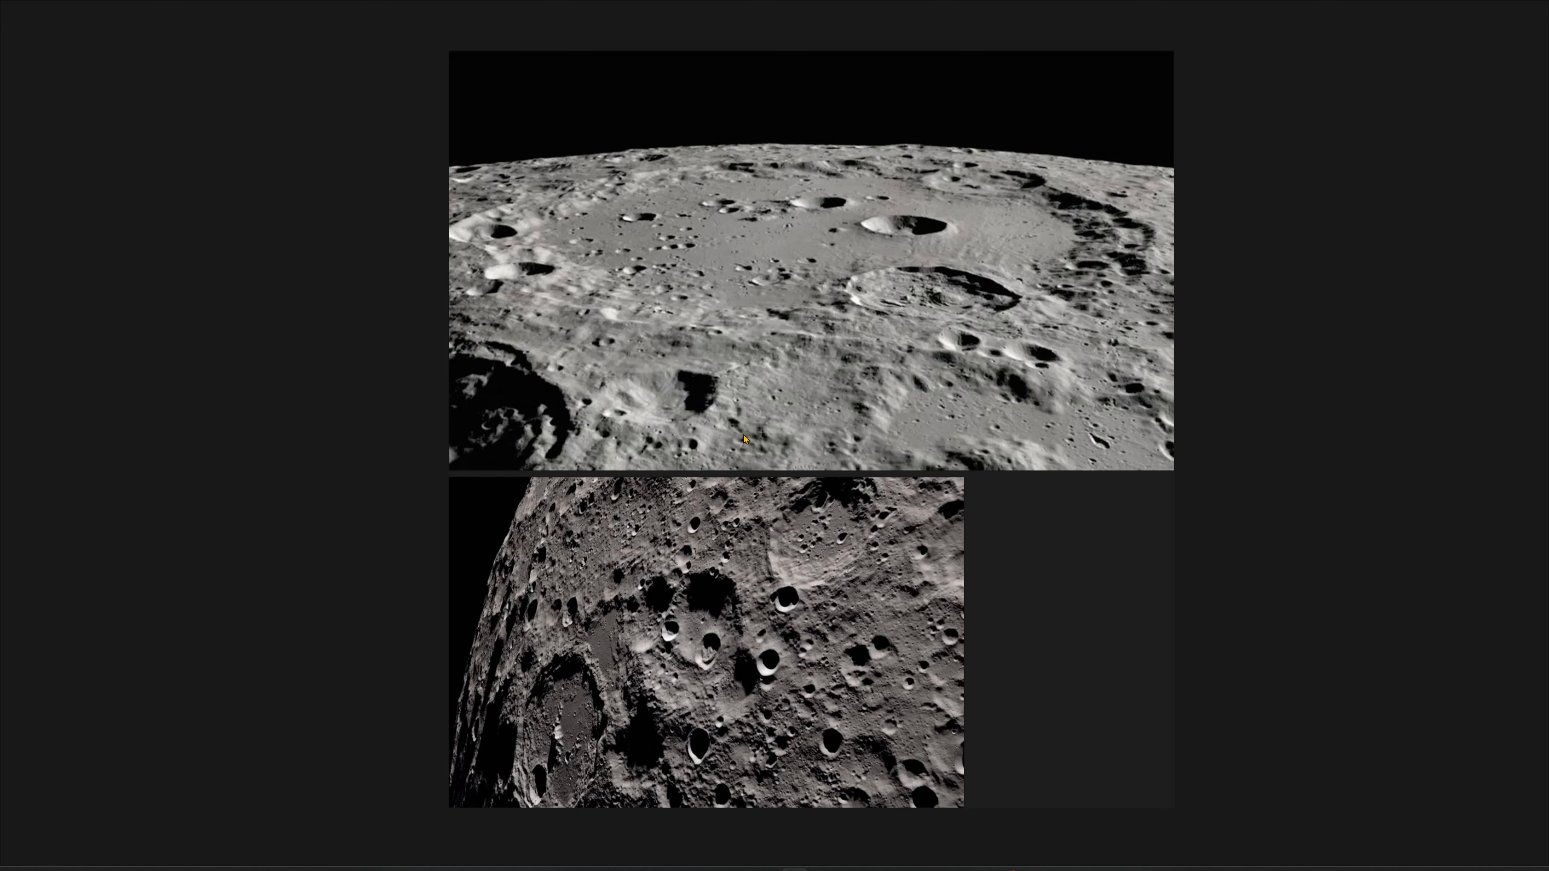
middle_click_drag(758, 664, 804, 554)
scroll(778, 583, "up", 2)
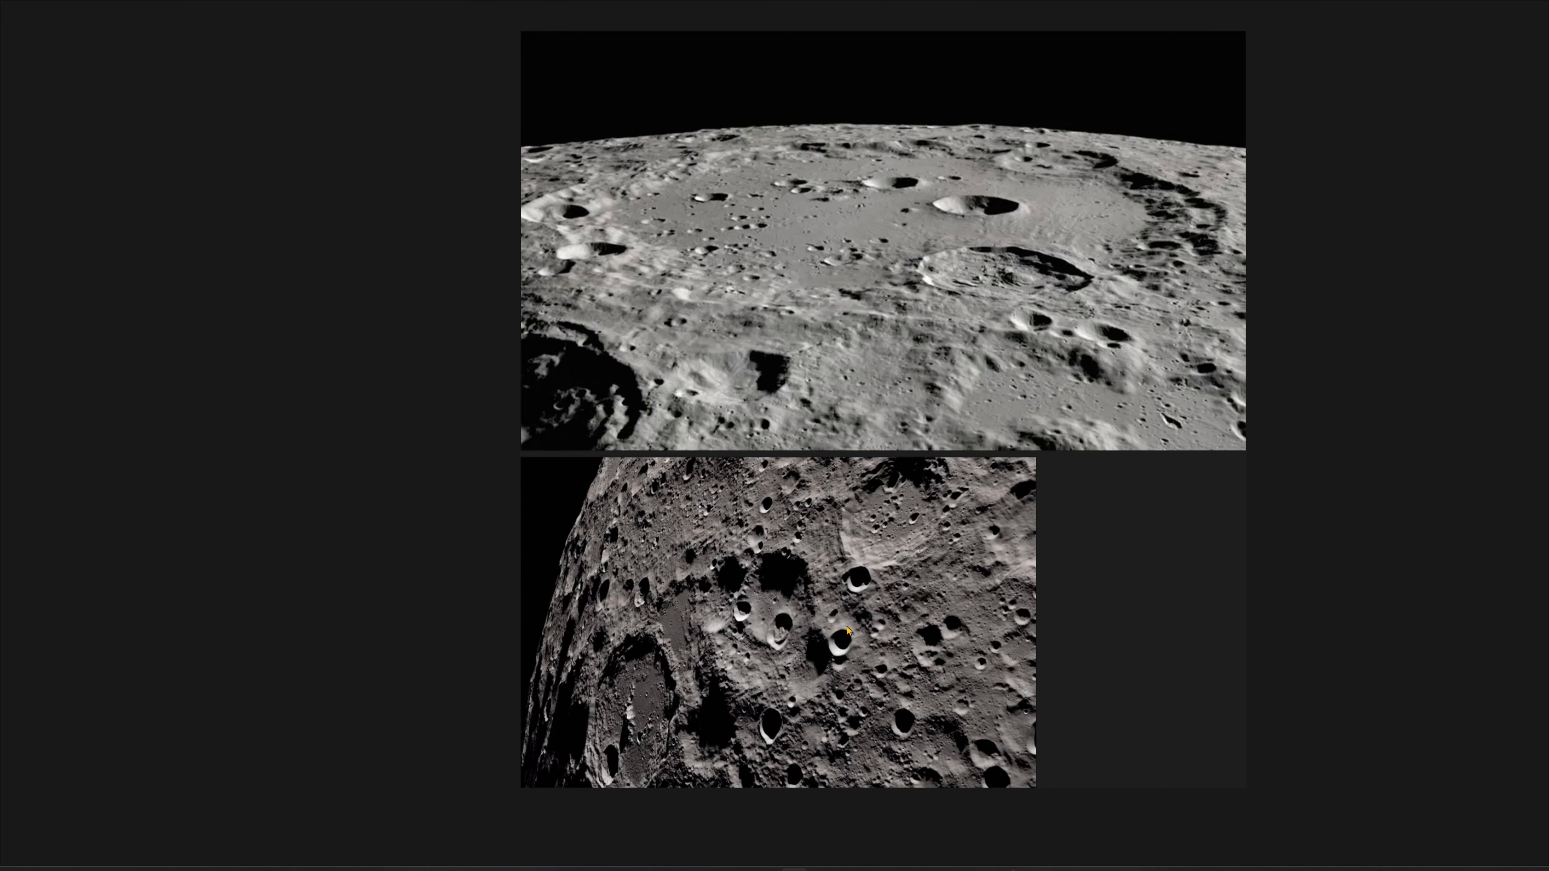
scroll(844, 658, "up", 3)
middle_click_drag(844, 658, 827, 589)
scroll(821, 585, "down", 2)
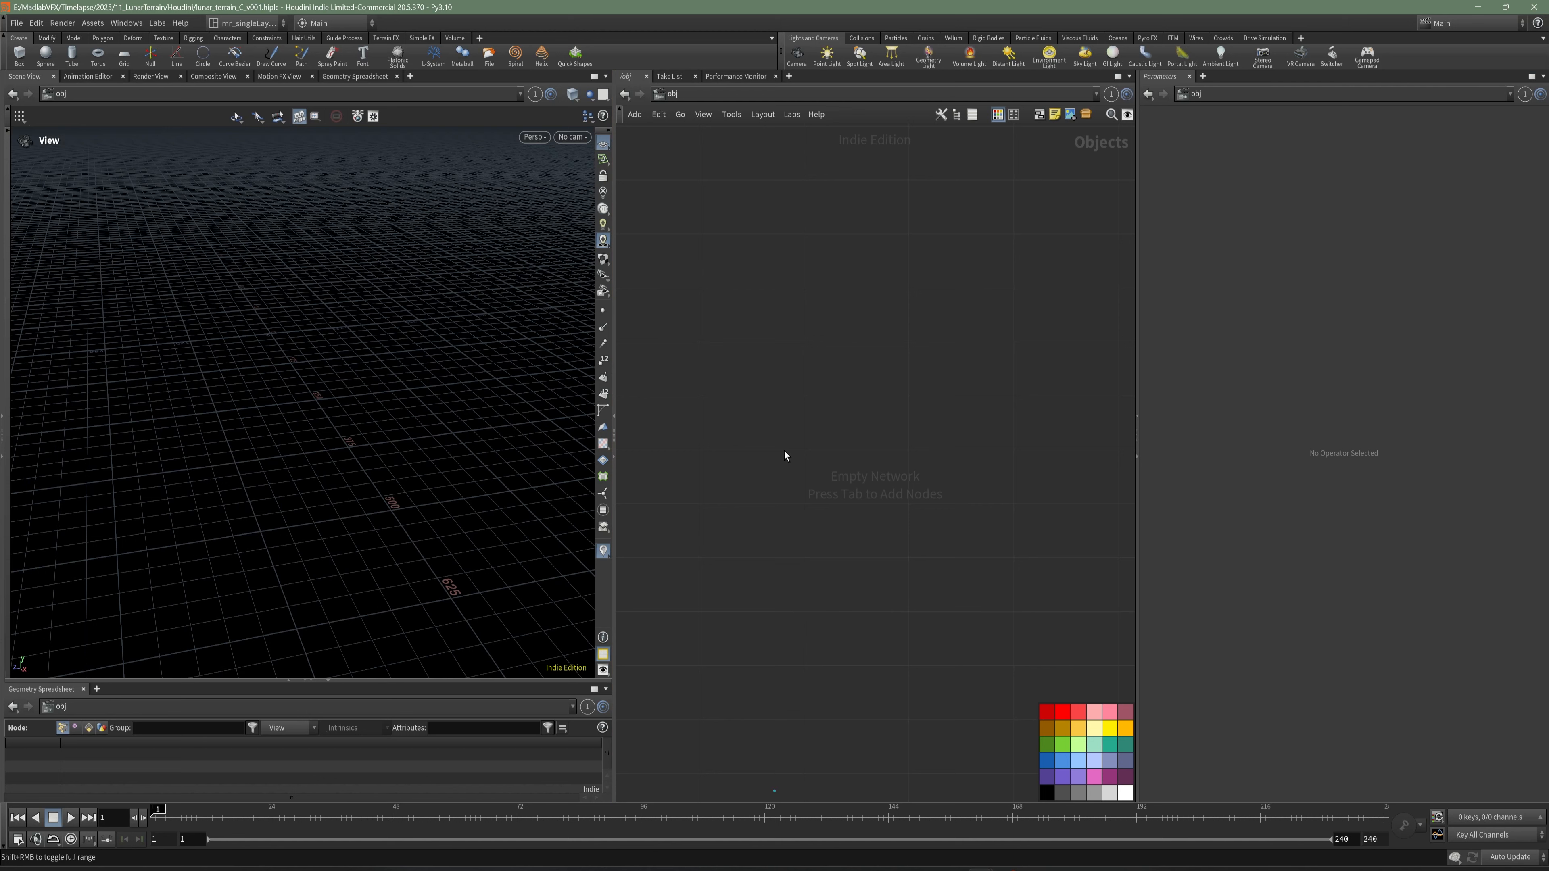
- Create a Geometry object named lunar_terrain_FX in the empty object network and save the scene
key("Tab")
type("ge")
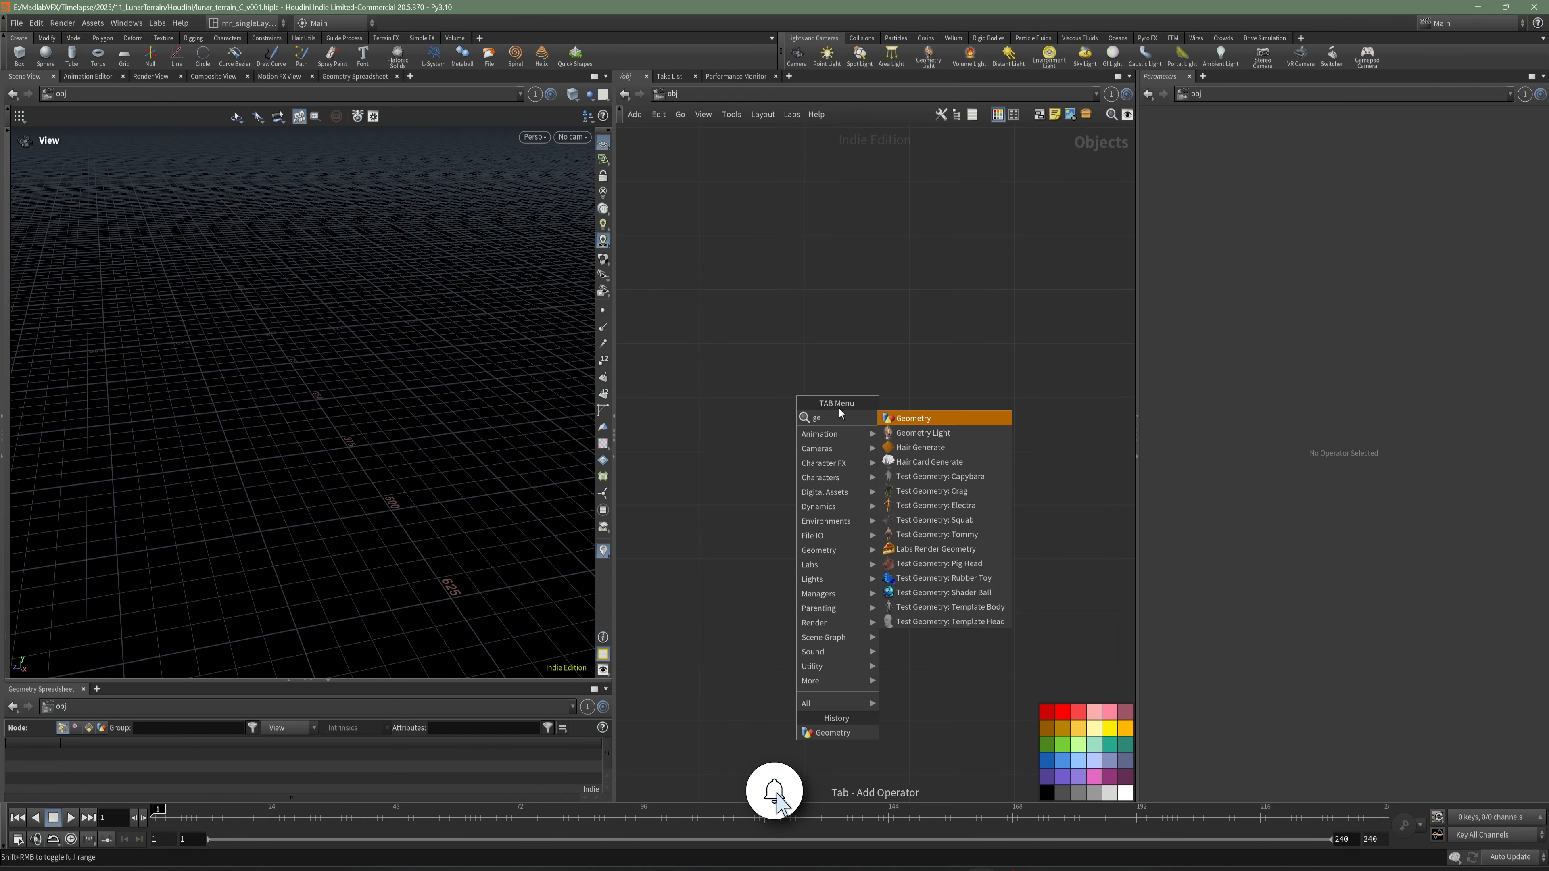
left_click(921, 421)
left_click(807, 347)
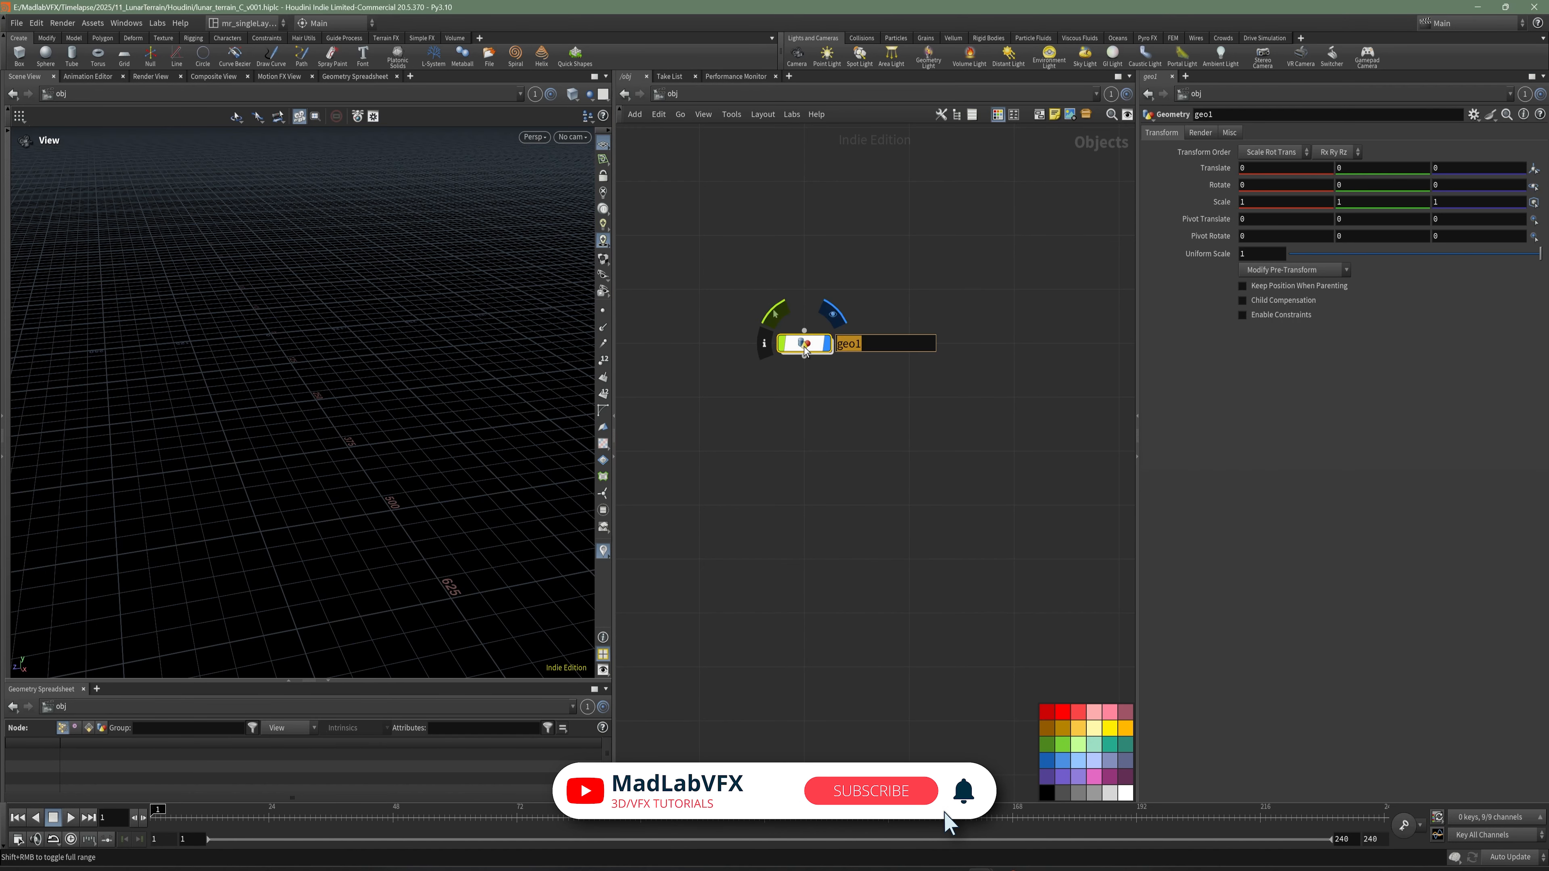
type("luna")
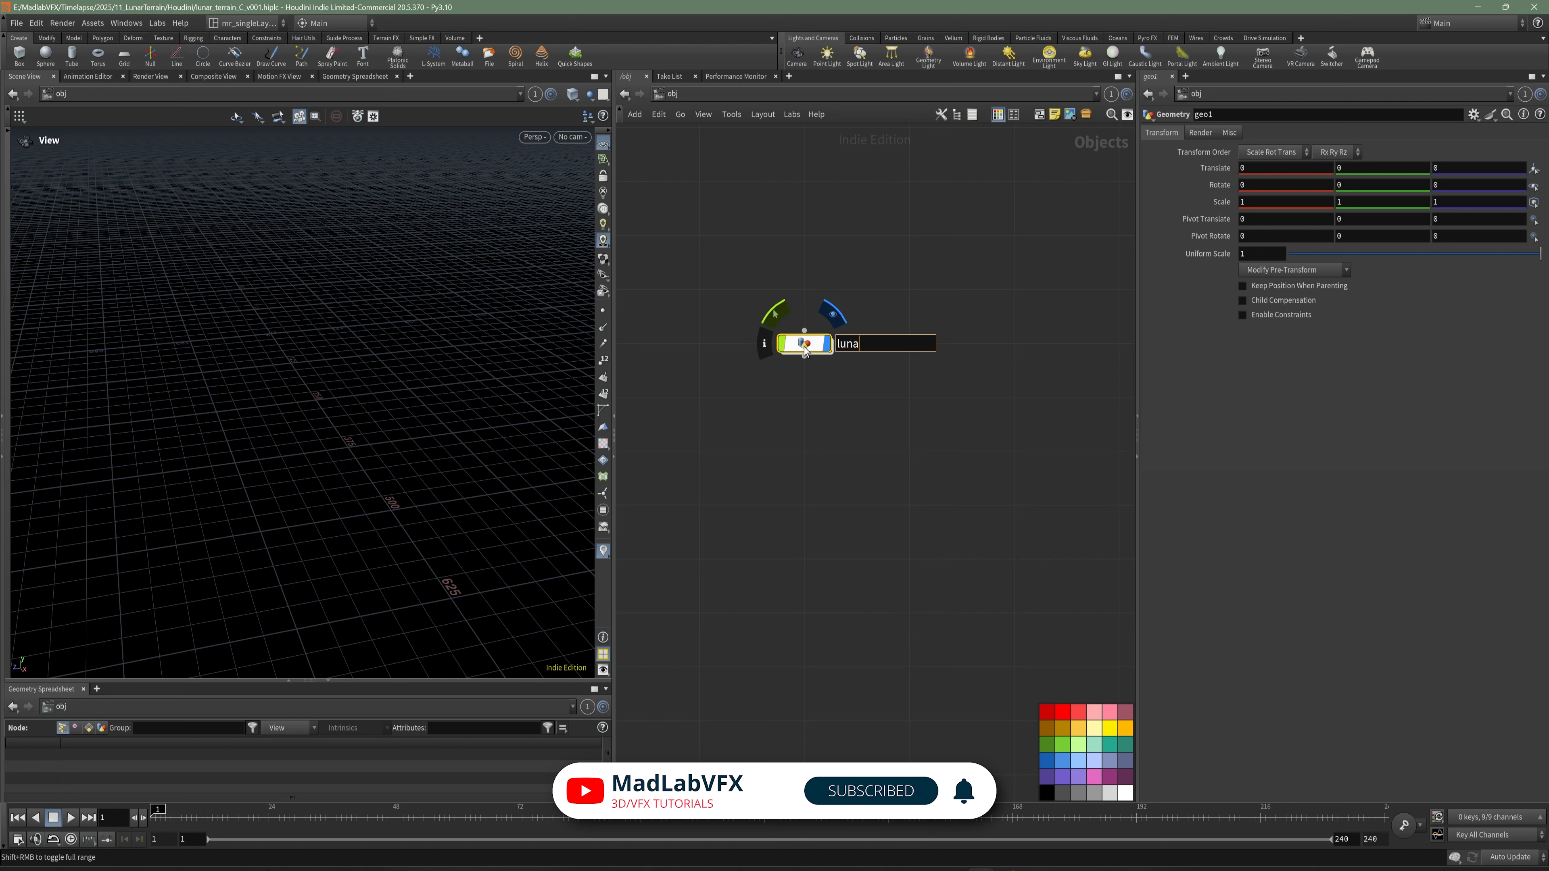
type("r_terrain_FX")
key("Return")
key("ctrl+s")
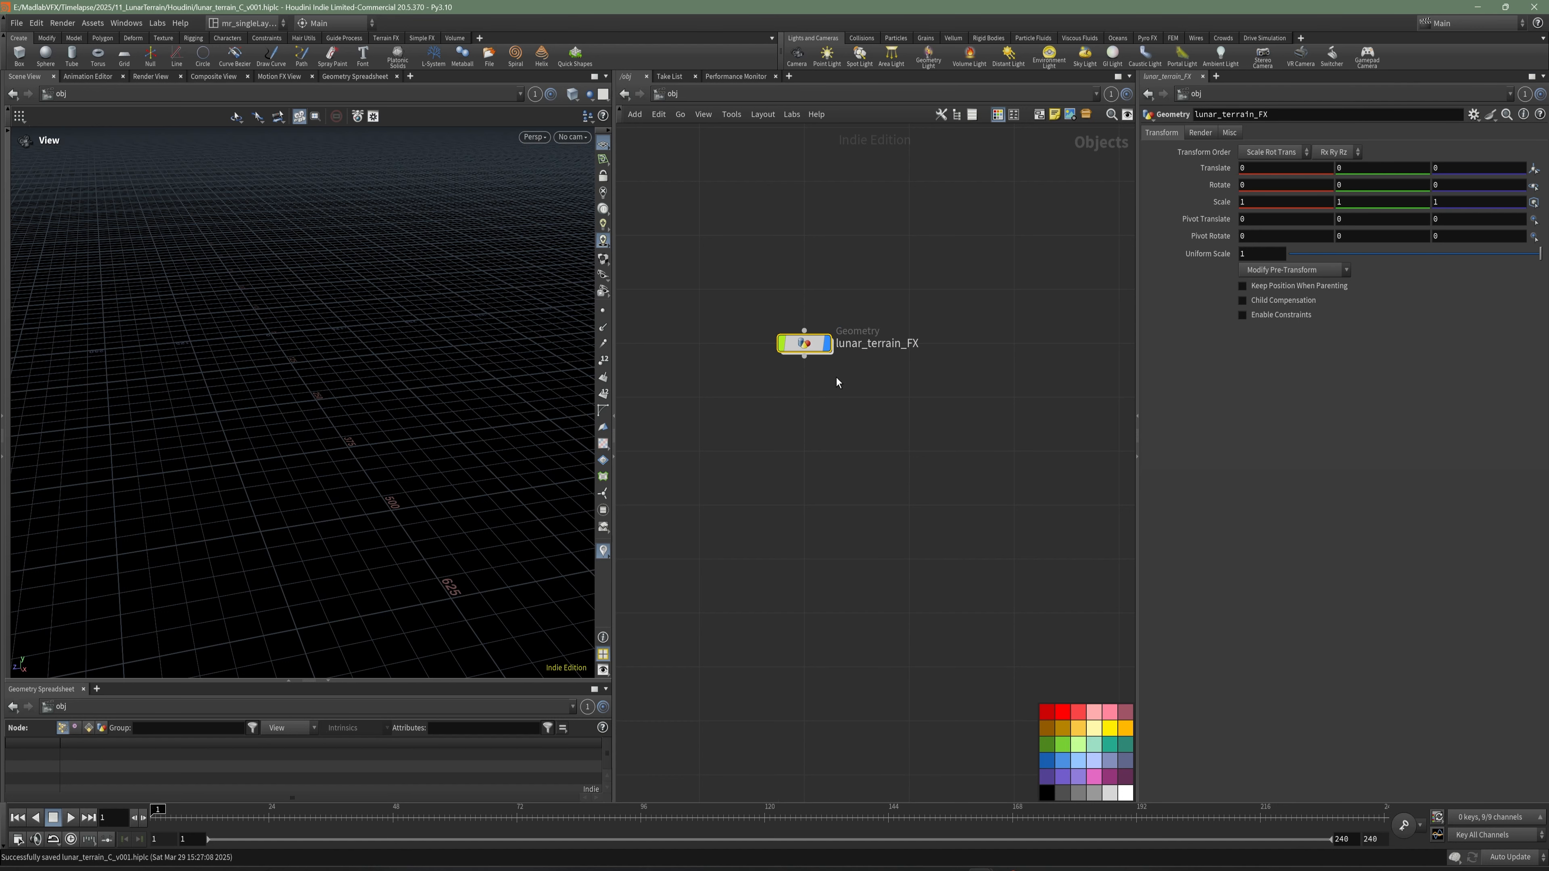
- Add a HeightField node inside the lunar_terrain_FX geometry object
scroll(814, 372, "up", 2)
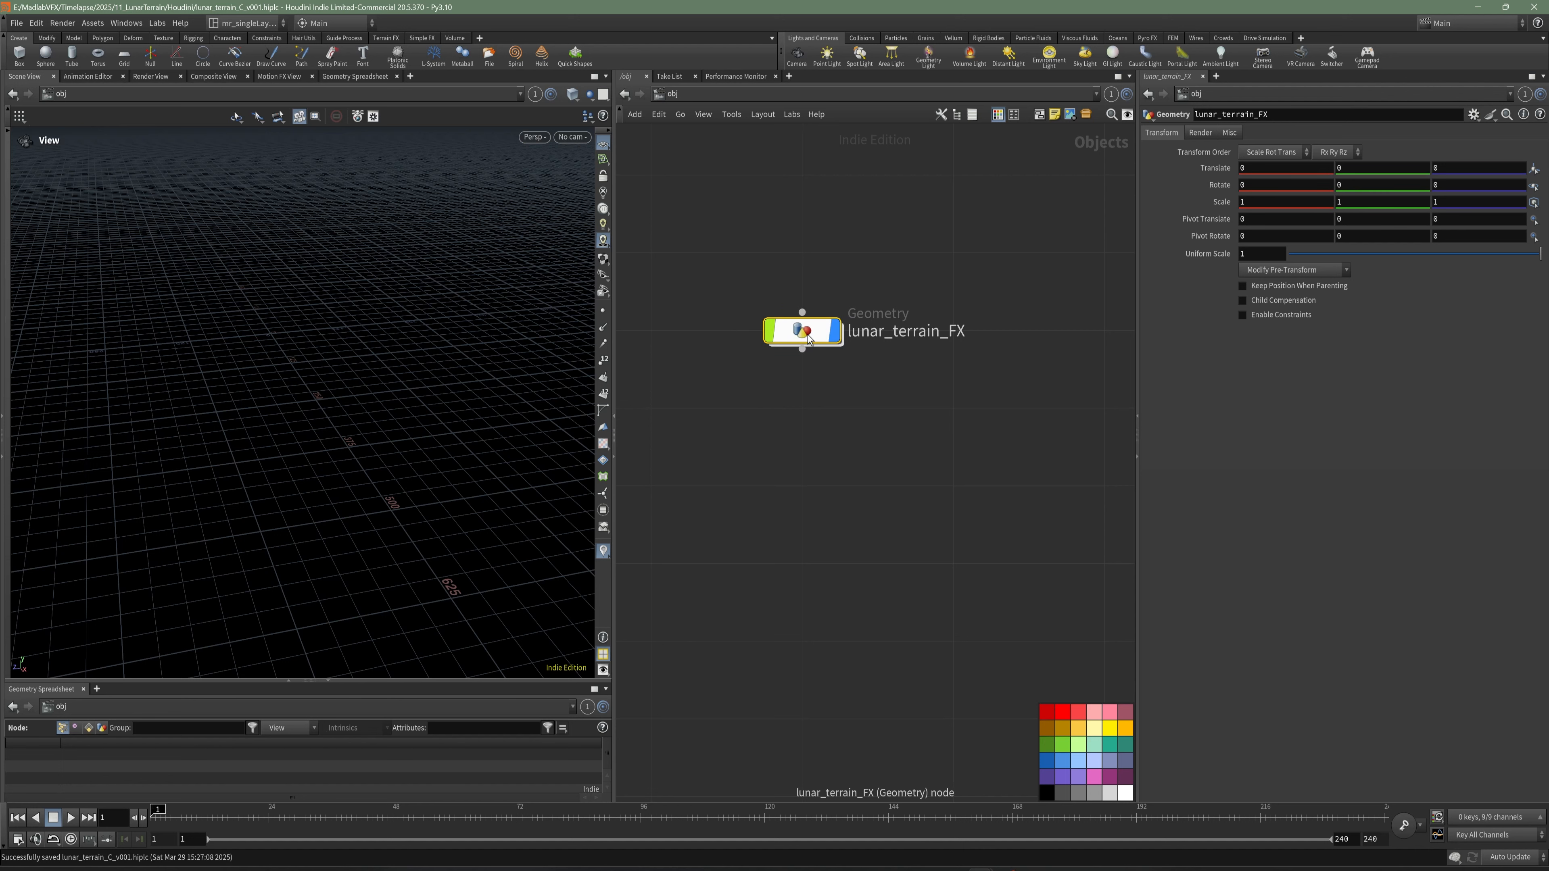
double_click(808, 339)
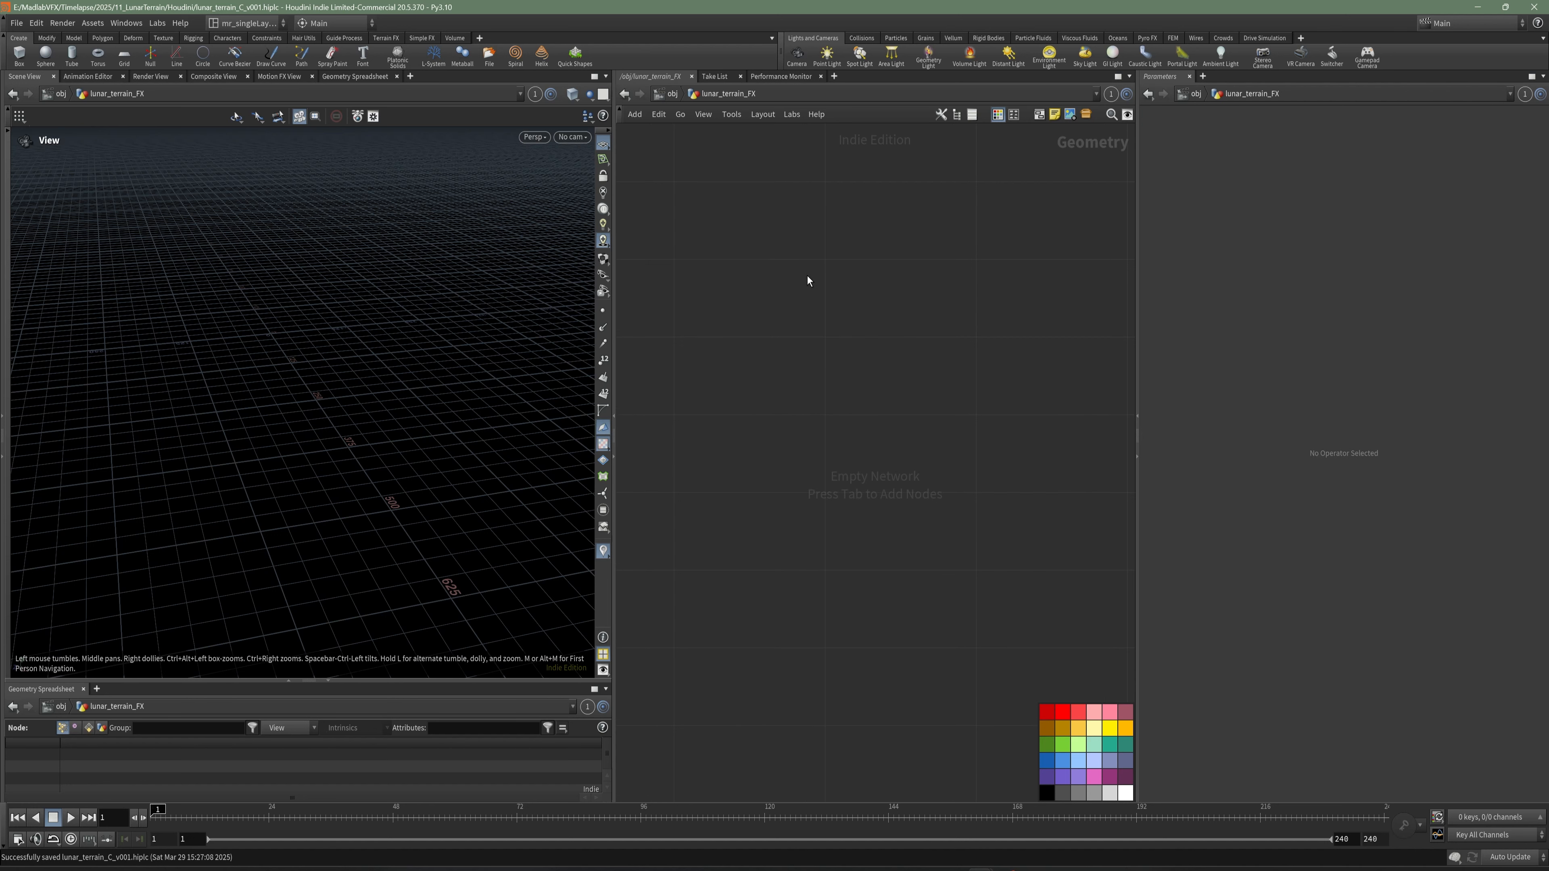
key("Tab")
type("he")
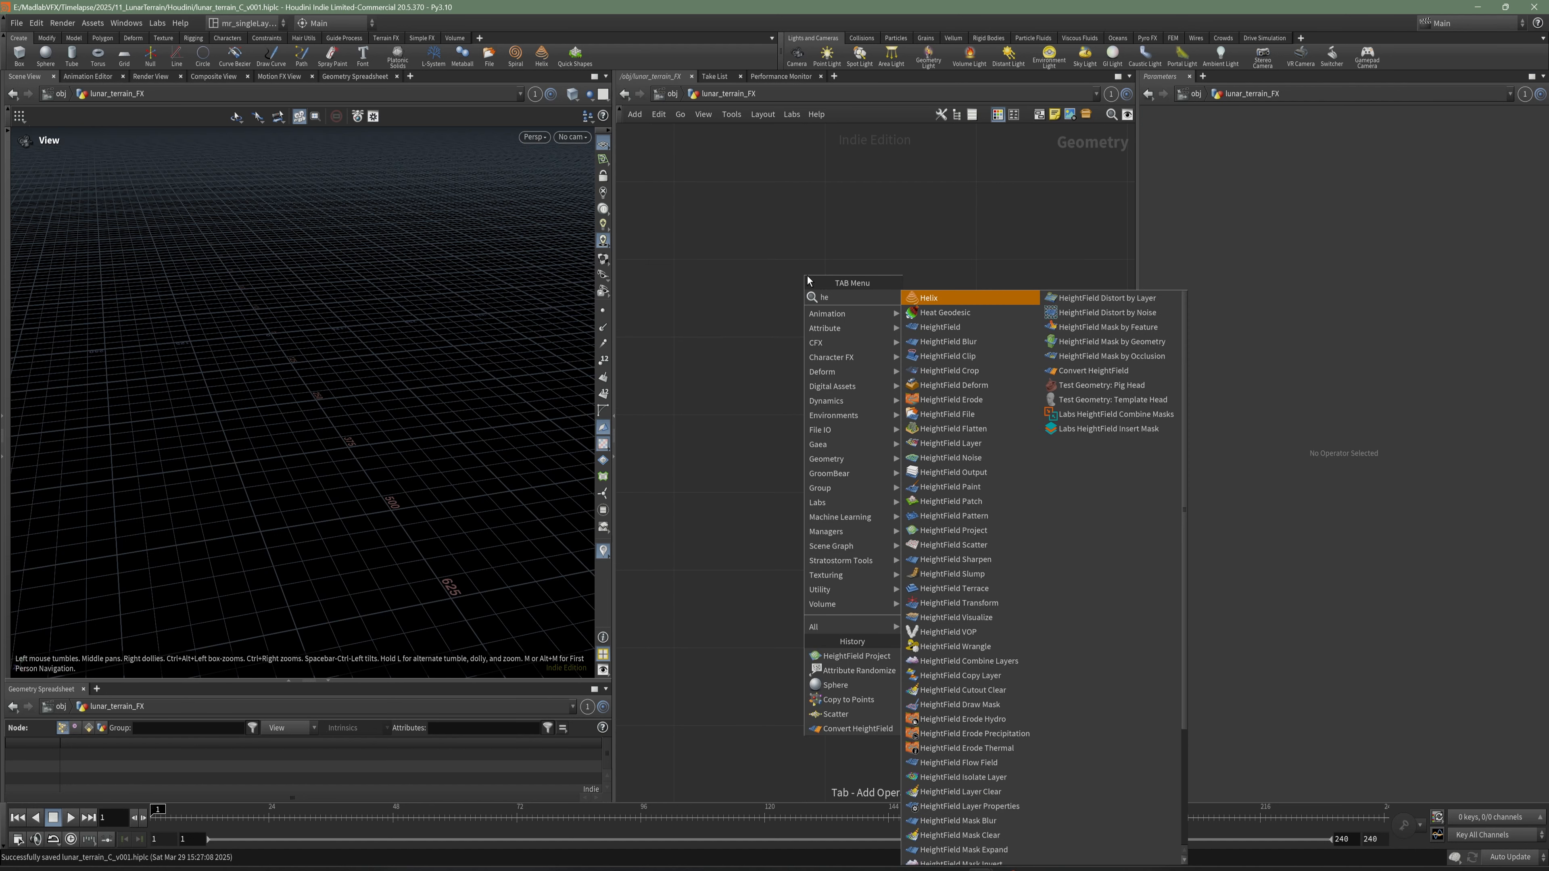
type("i")
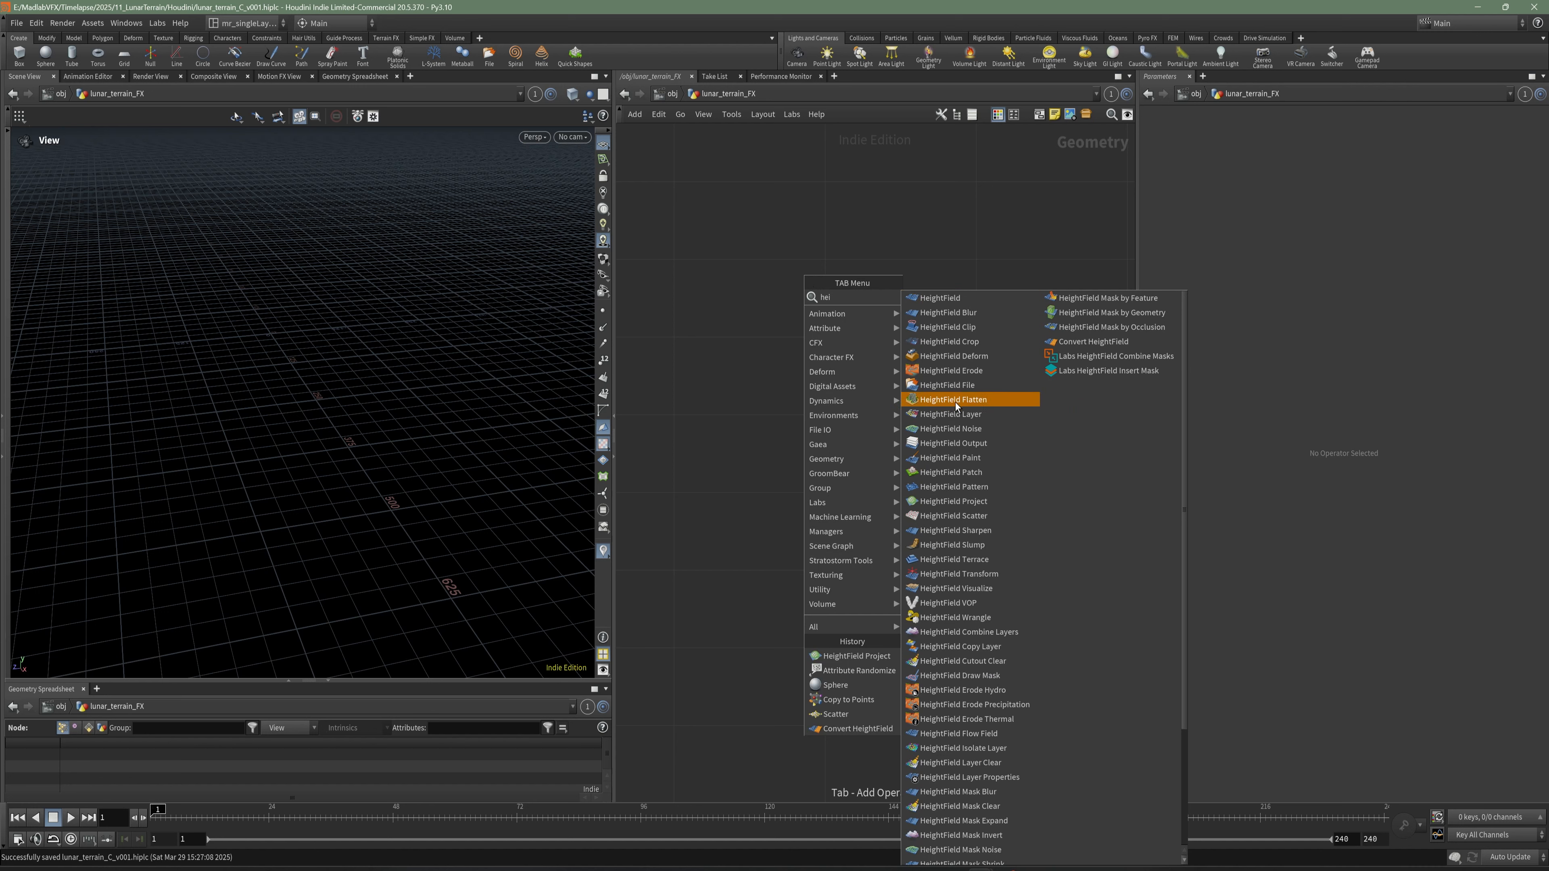
scroll(994, 561, "down", 2)
scroll(995, 558, "down", 2)
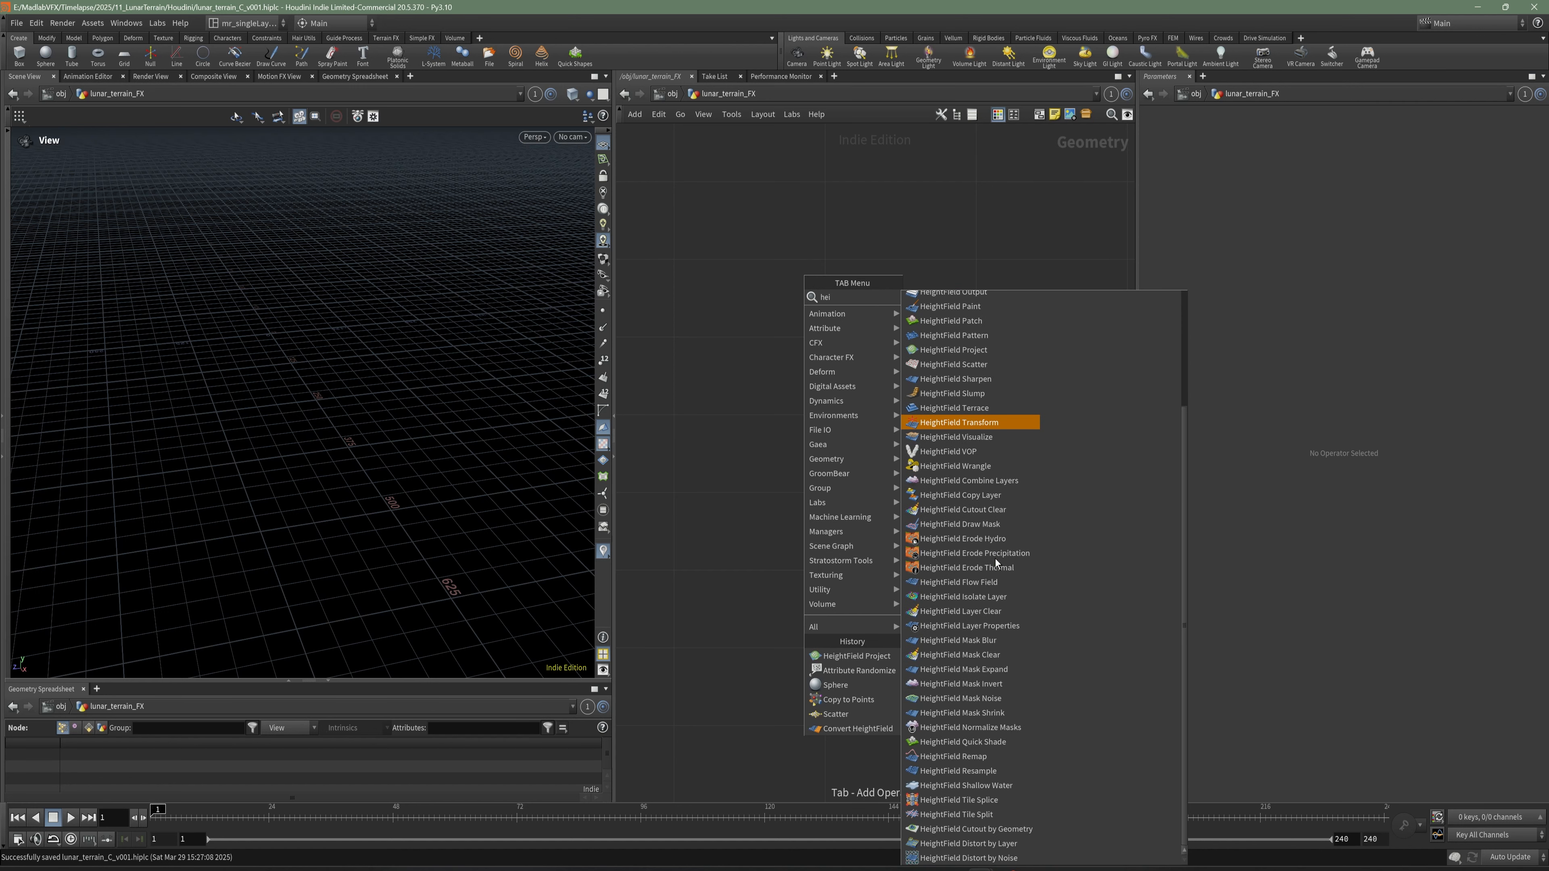
scroll(995, 558, "up", 4)
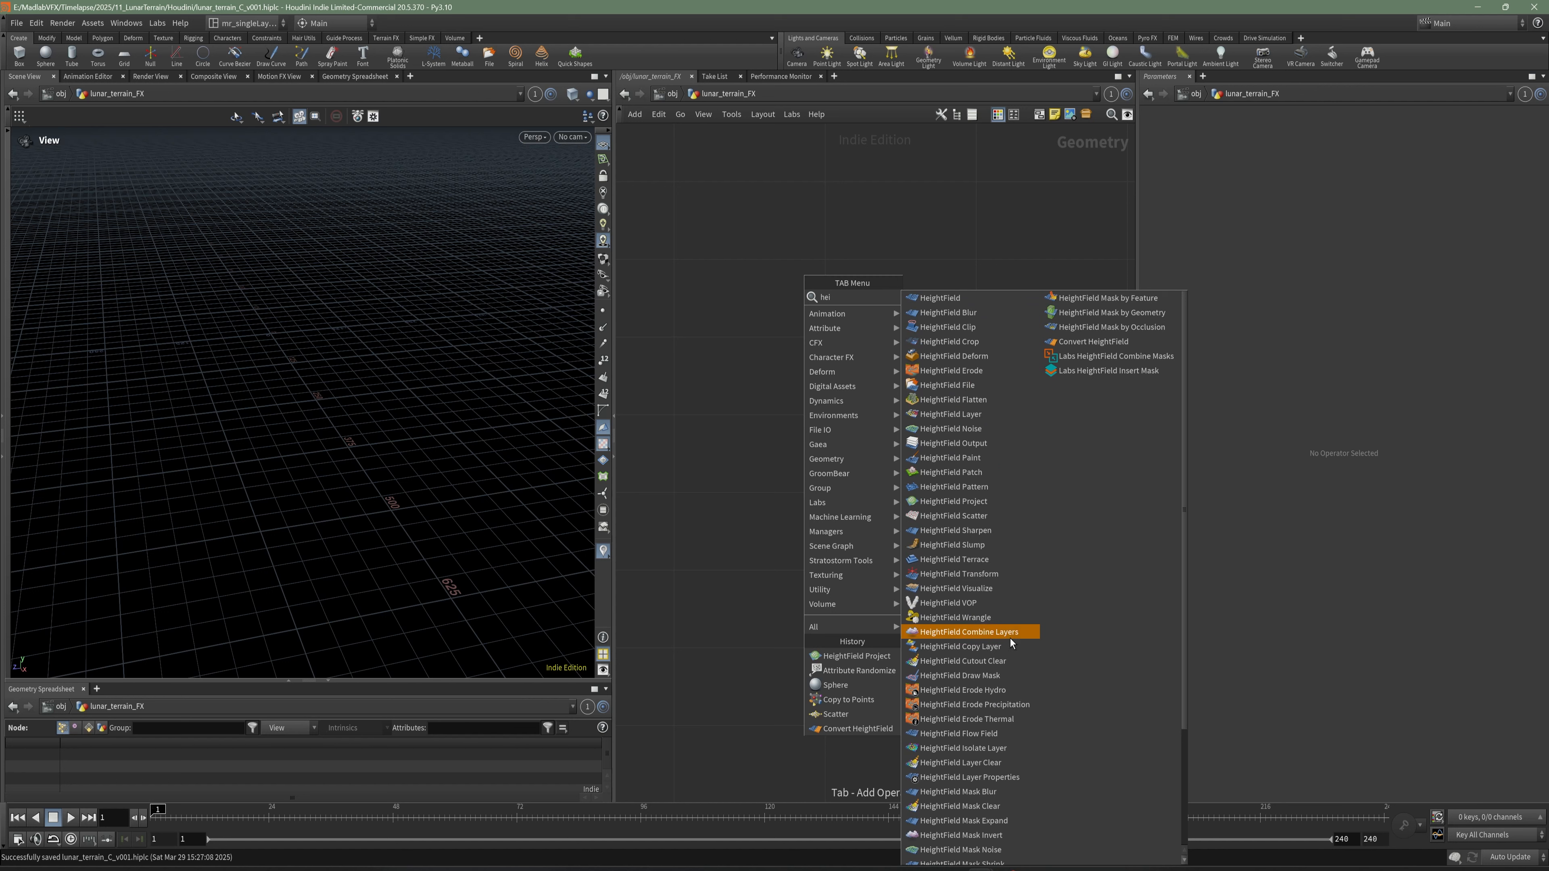
scroll(1011, 638, "down", 2)
scroll(1010, 640, "up", 2)
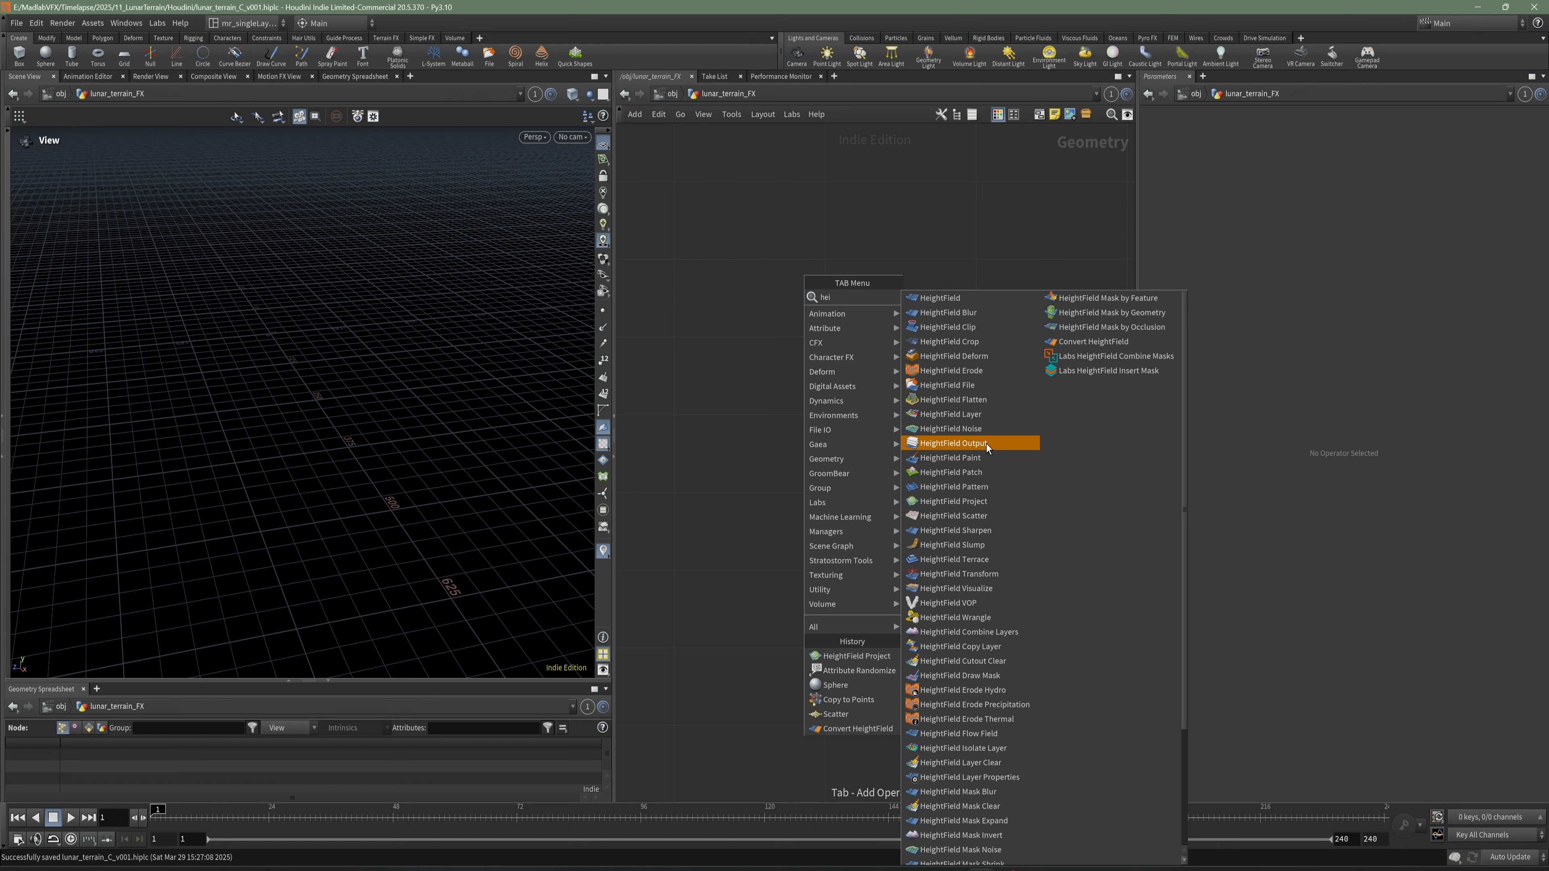
left_click(955, 301)
left_click(833, 262)
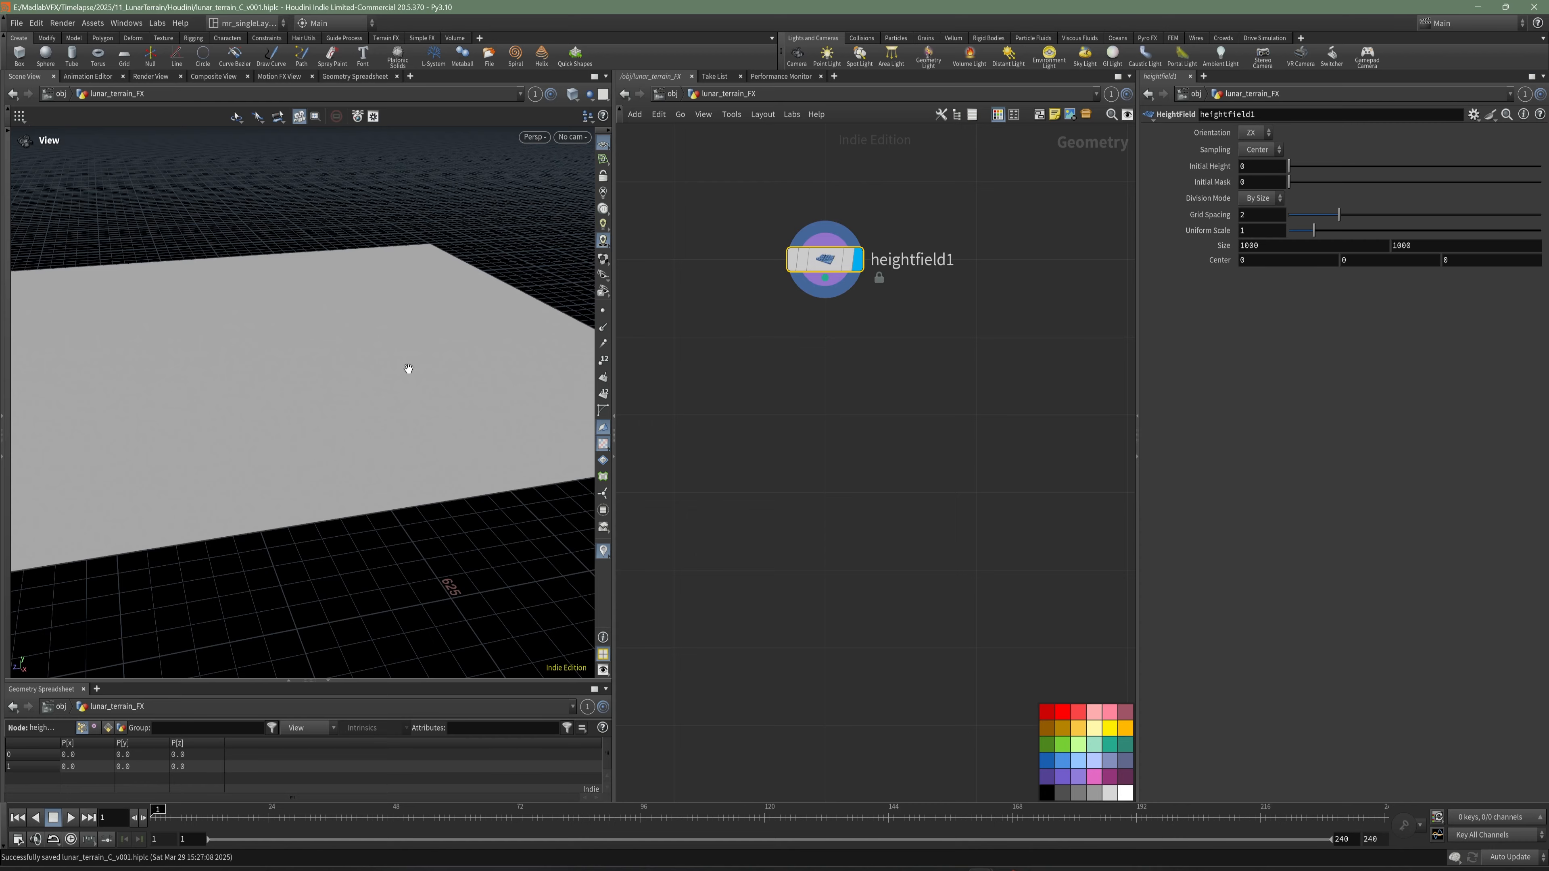
- Widen the scene view to give the new height field plane more room
left_click_drag(397, 370, 421, 428)
right_click_drag(422, 429, 395, 455)
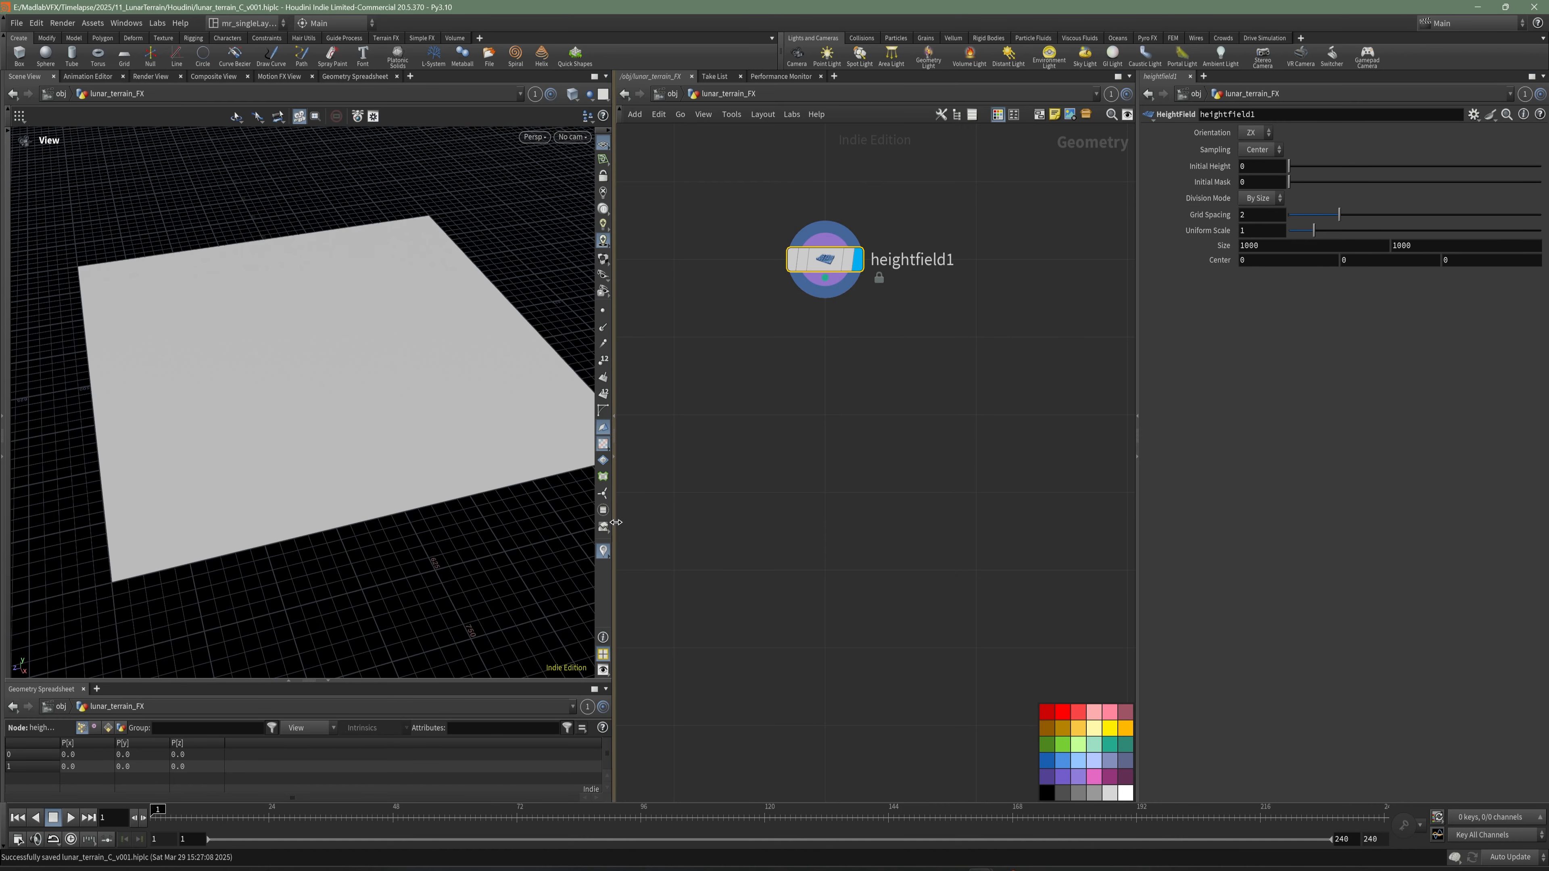
left_click_drag(614, 518, 735, 476)
left_click_drag(553, 449, 417, 434)
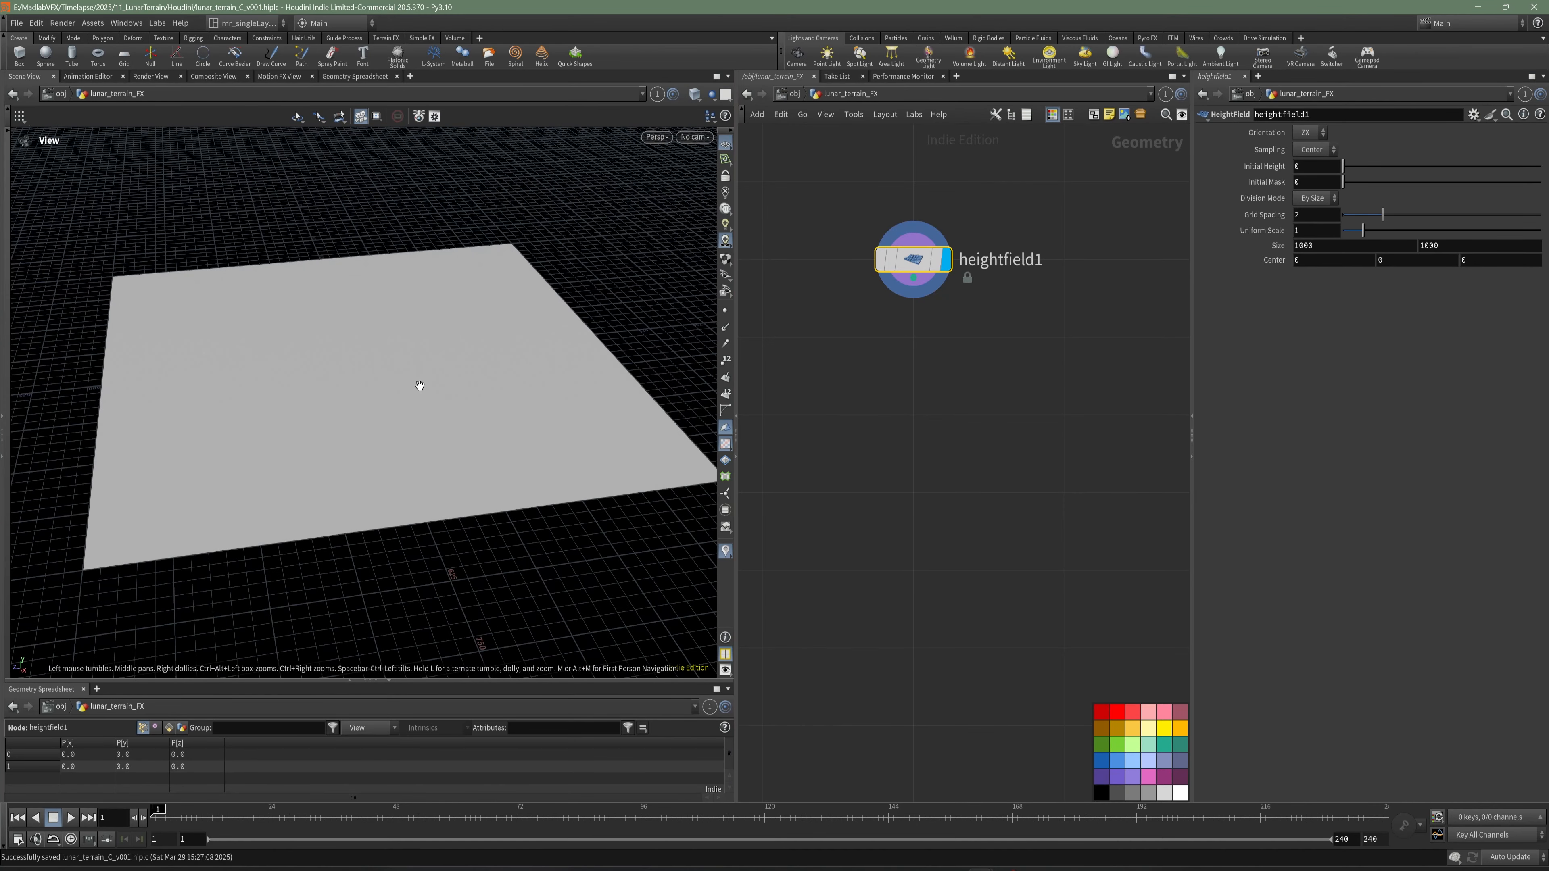
left_click_drag(421, 375, 385, 380)
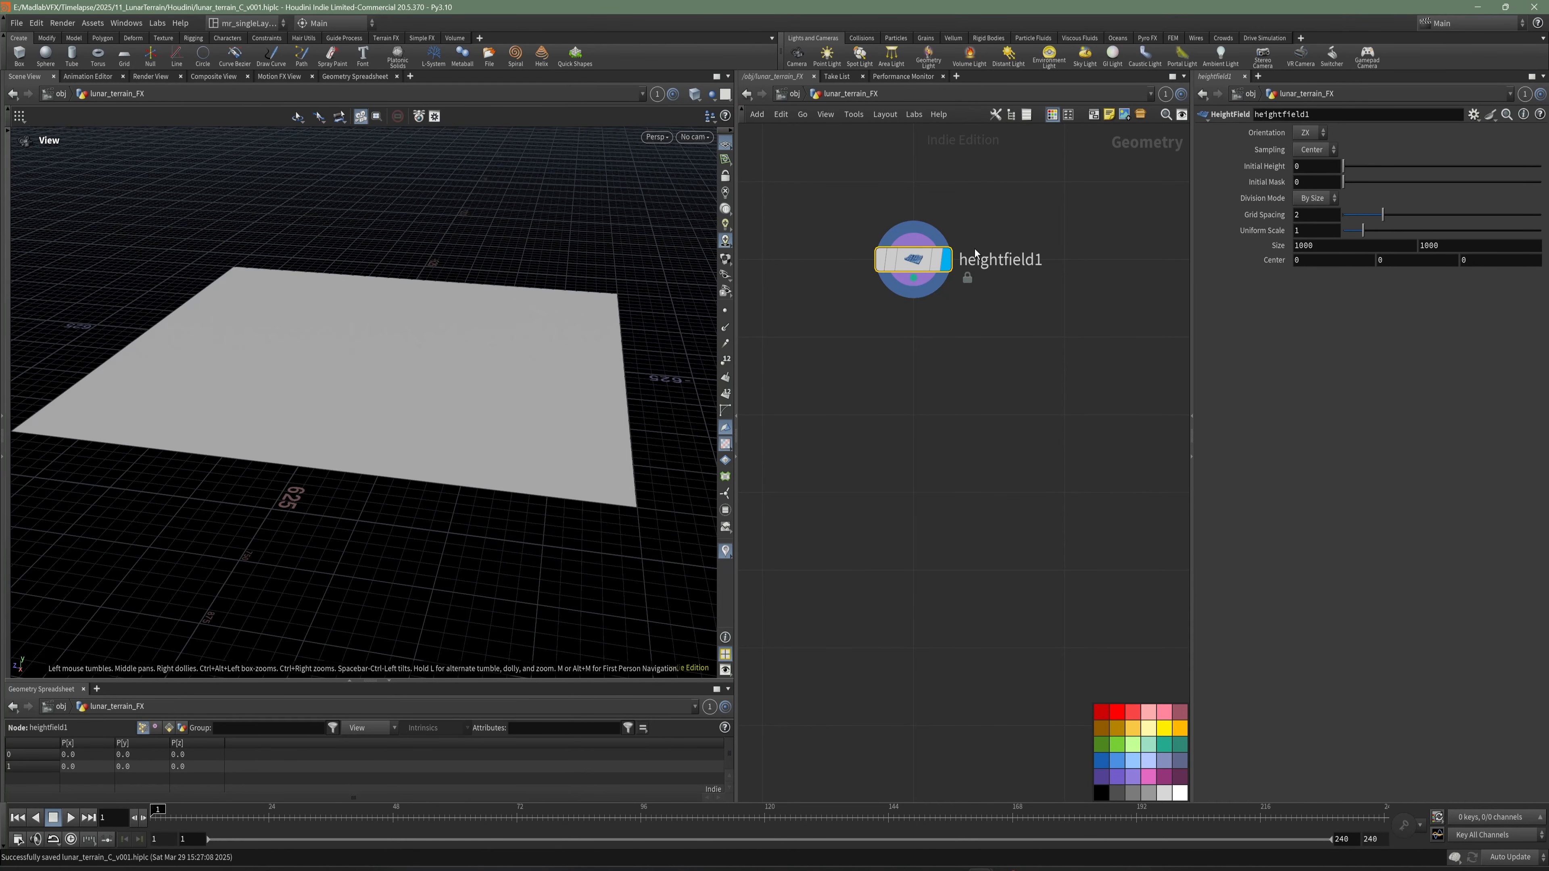
- Inspect the heightfield1 node's information and save the scene
left_click(863, 264)
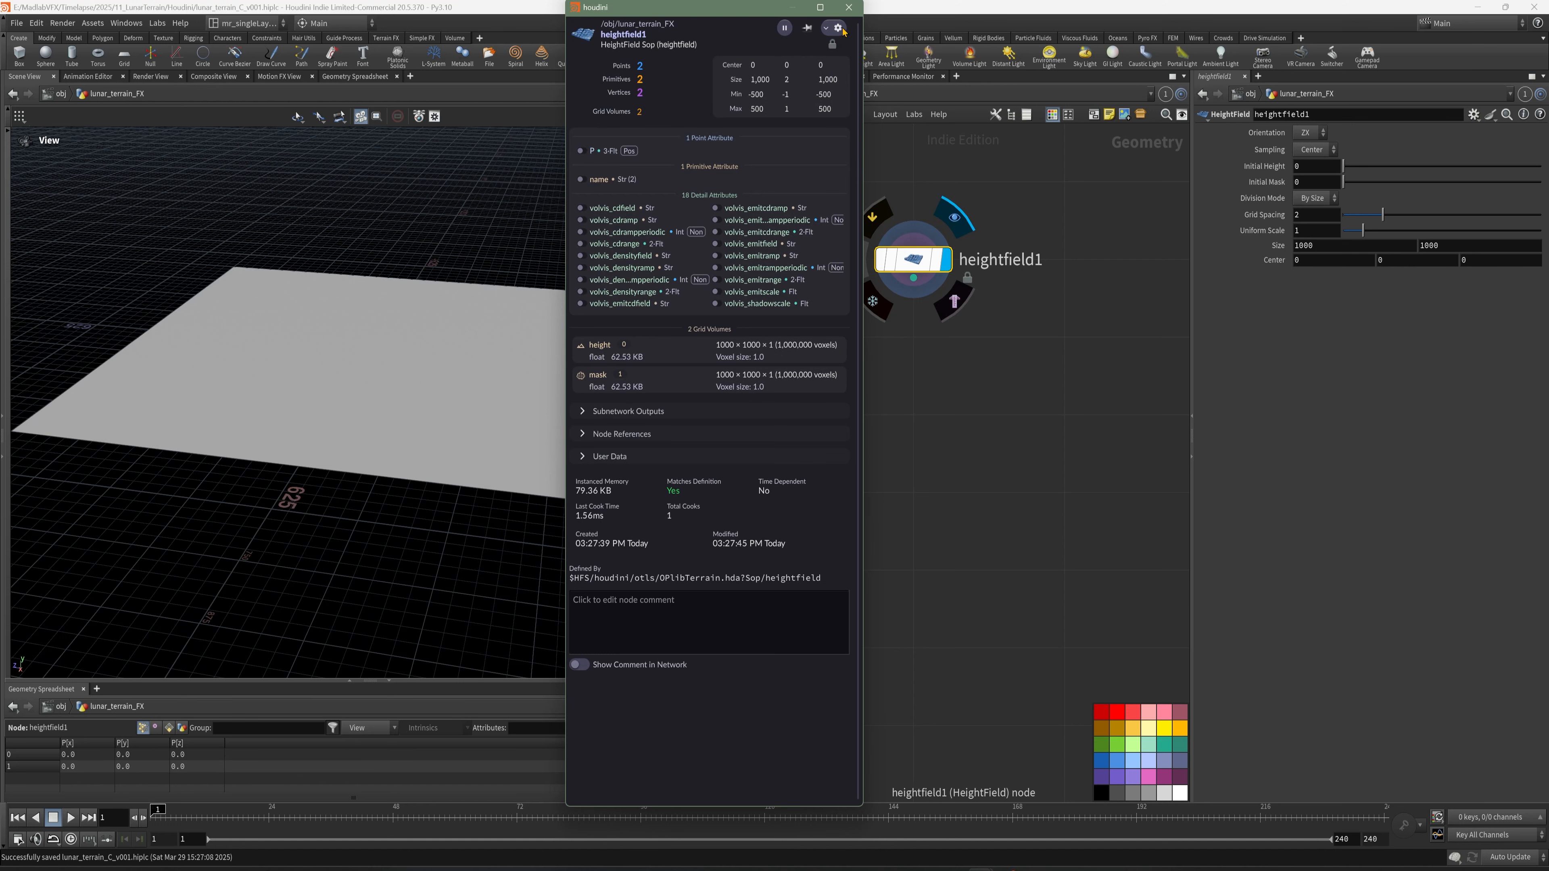
left_click(848, 6)
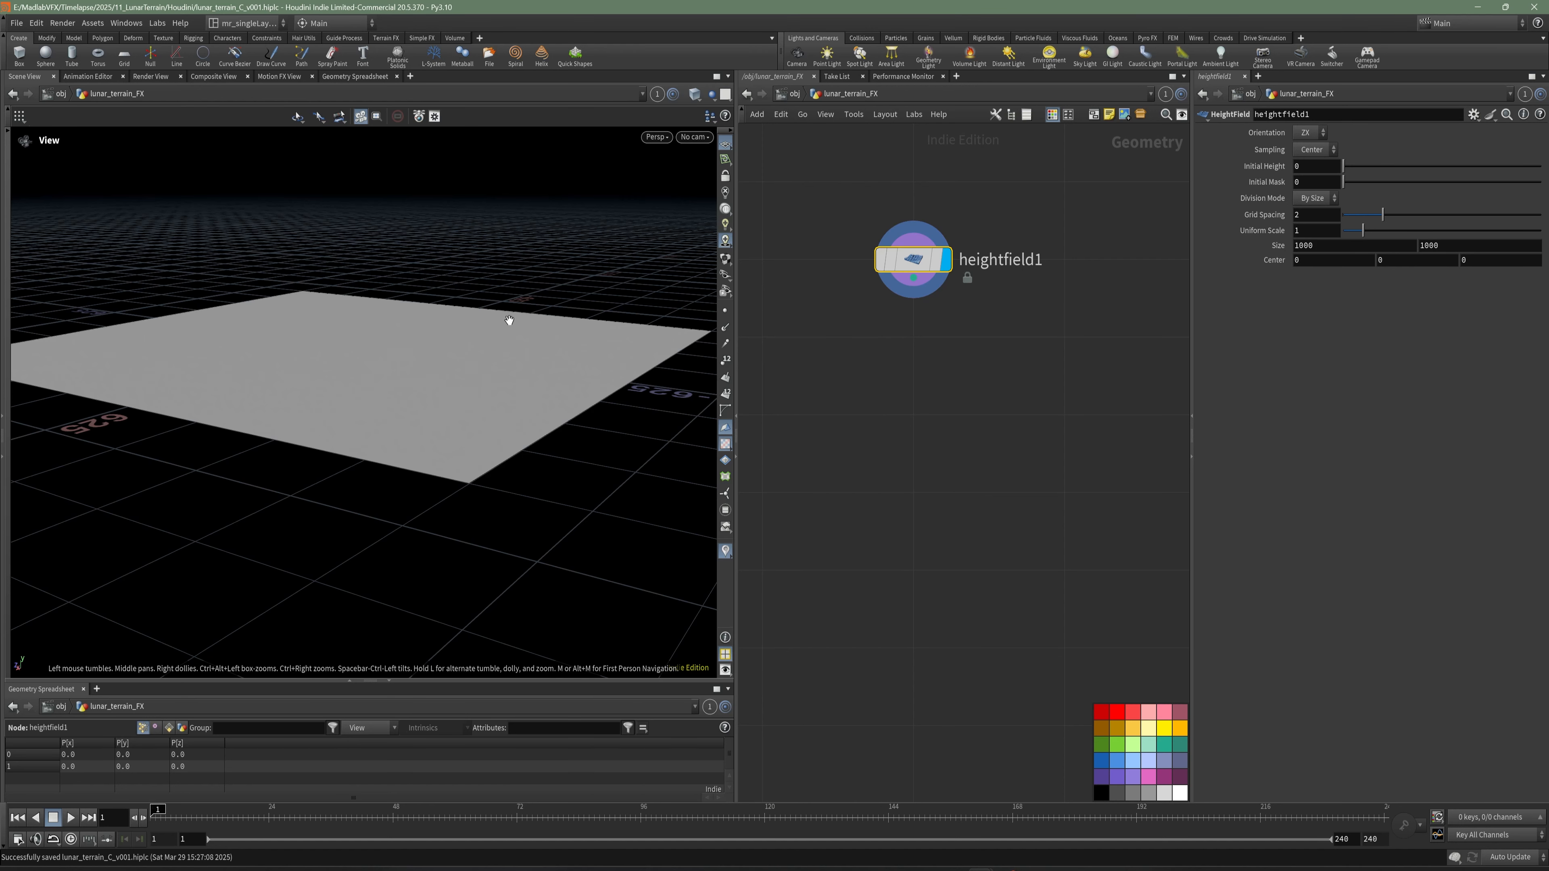
middle_click_drag(956, 397, 948, 419)
key("ctrl+s")
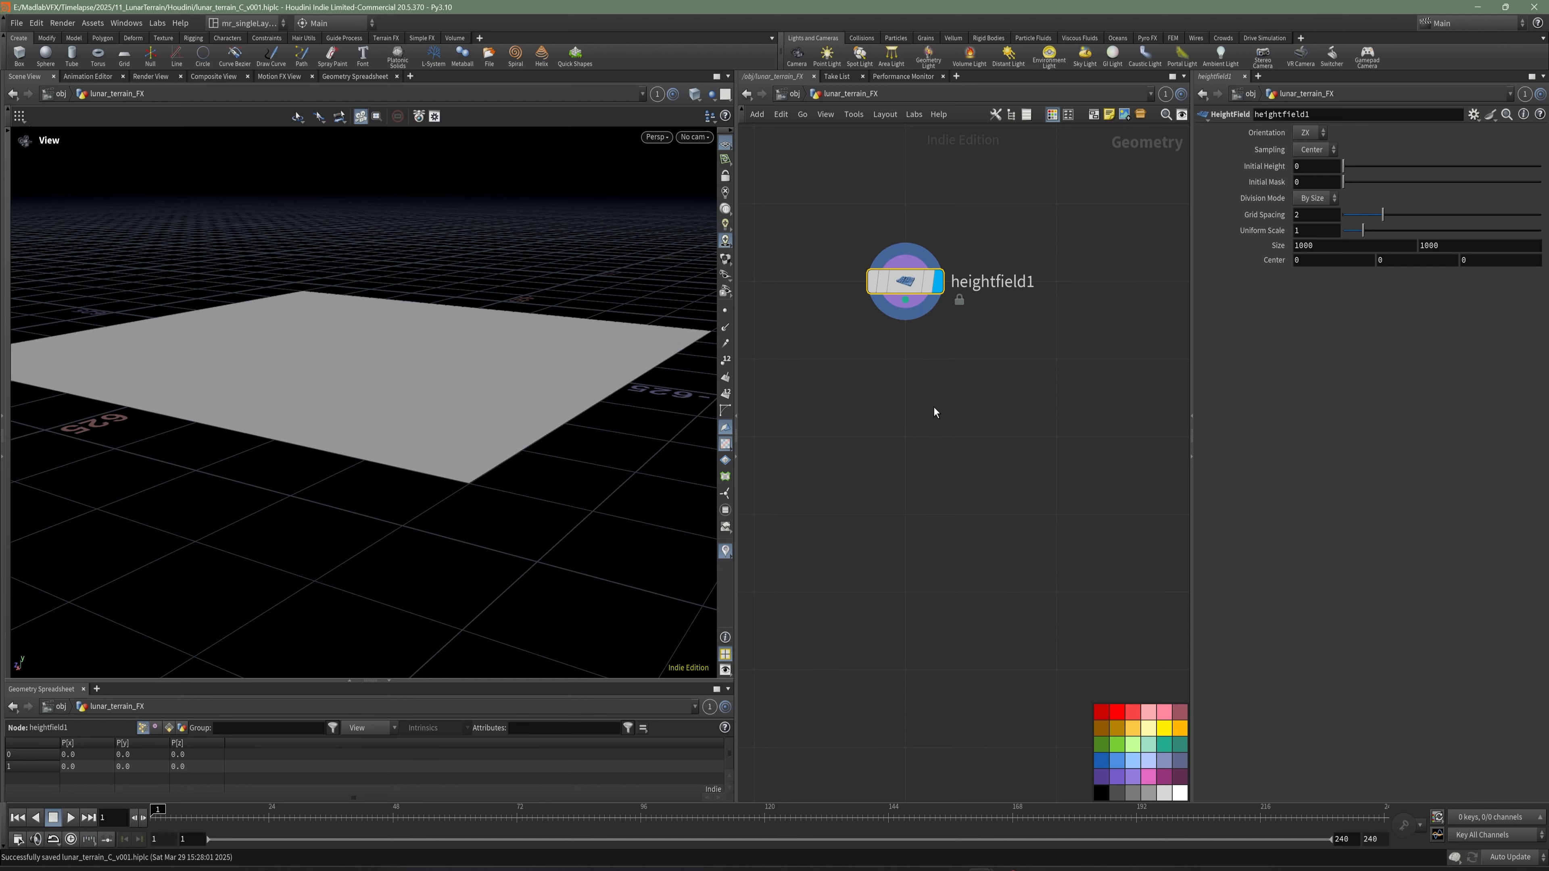
- Add a Convert HeightField node to the network below heightfield1
left_click_drag(536, 331, 461, 386)
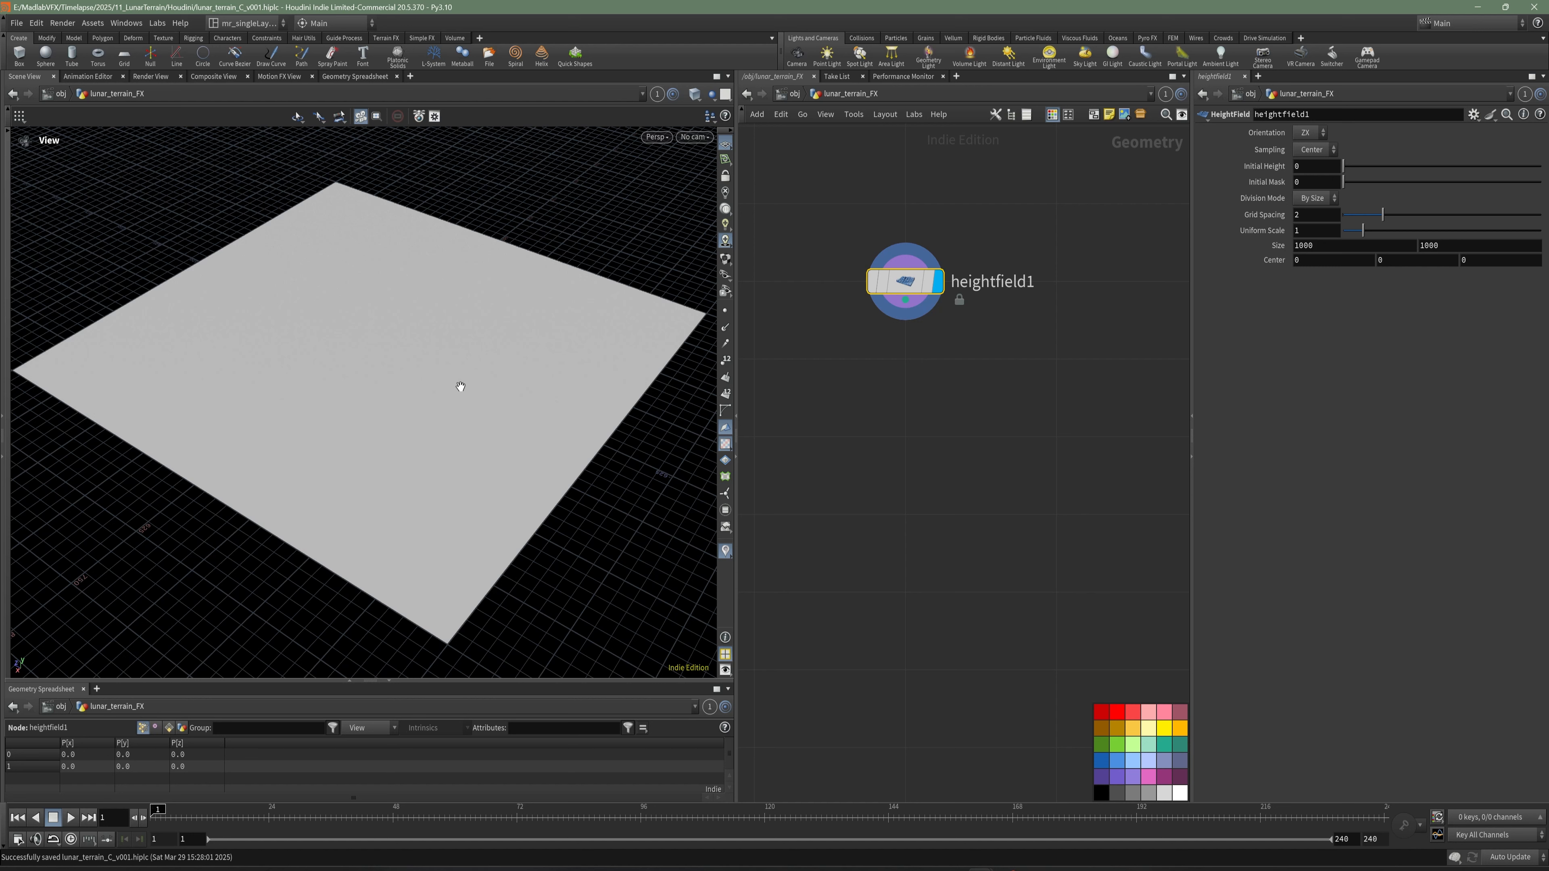
middle_click_drag(902, 409, 923, 416)
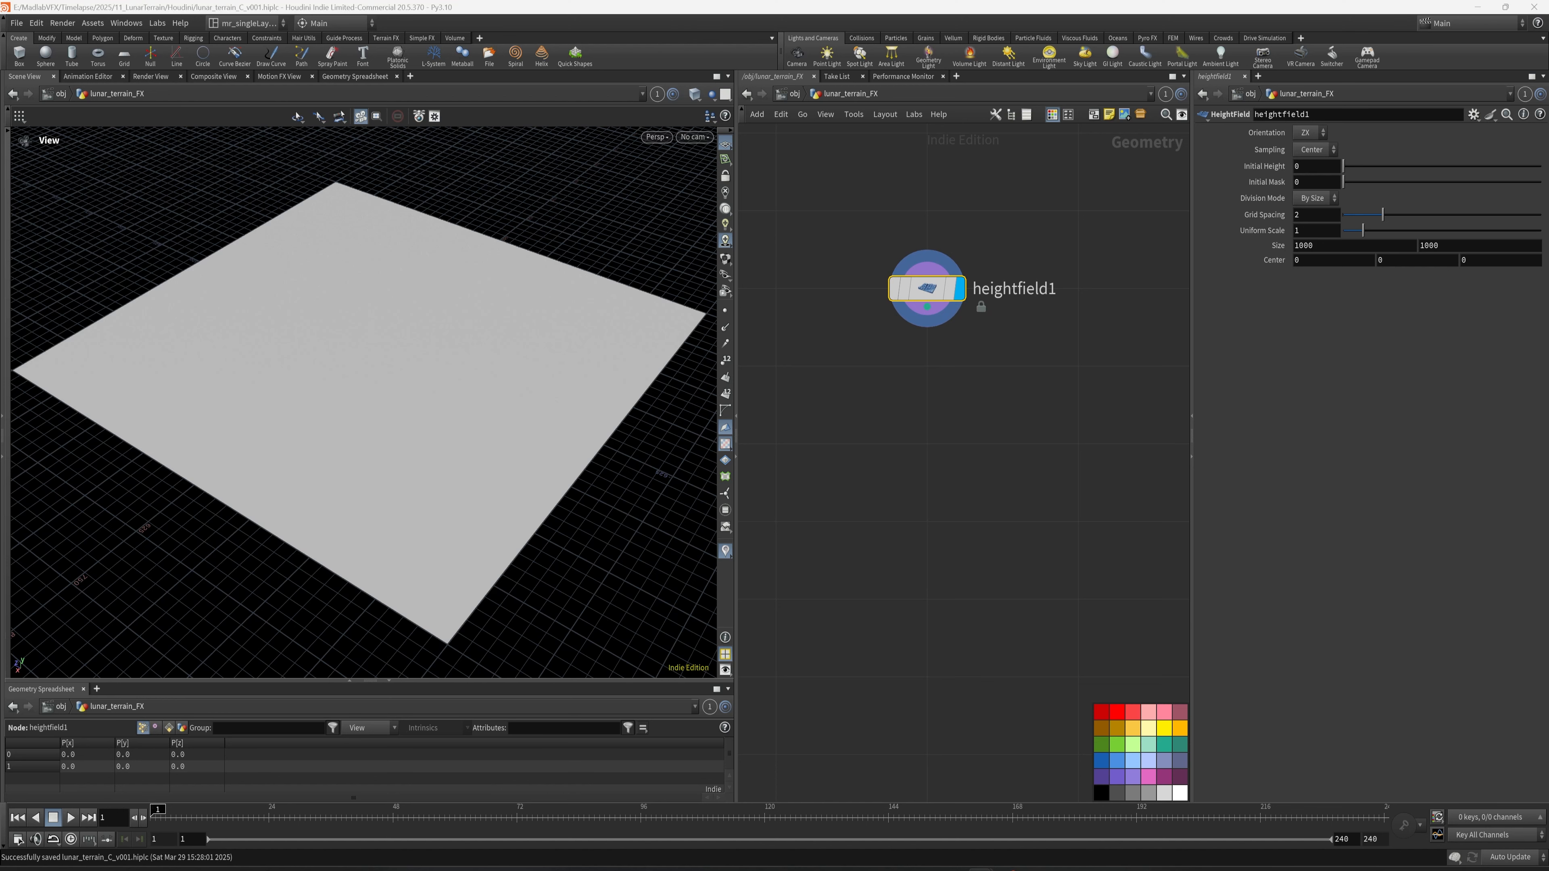
middle_click_drag(1073, 403, 1133, 430)
key("Tab")
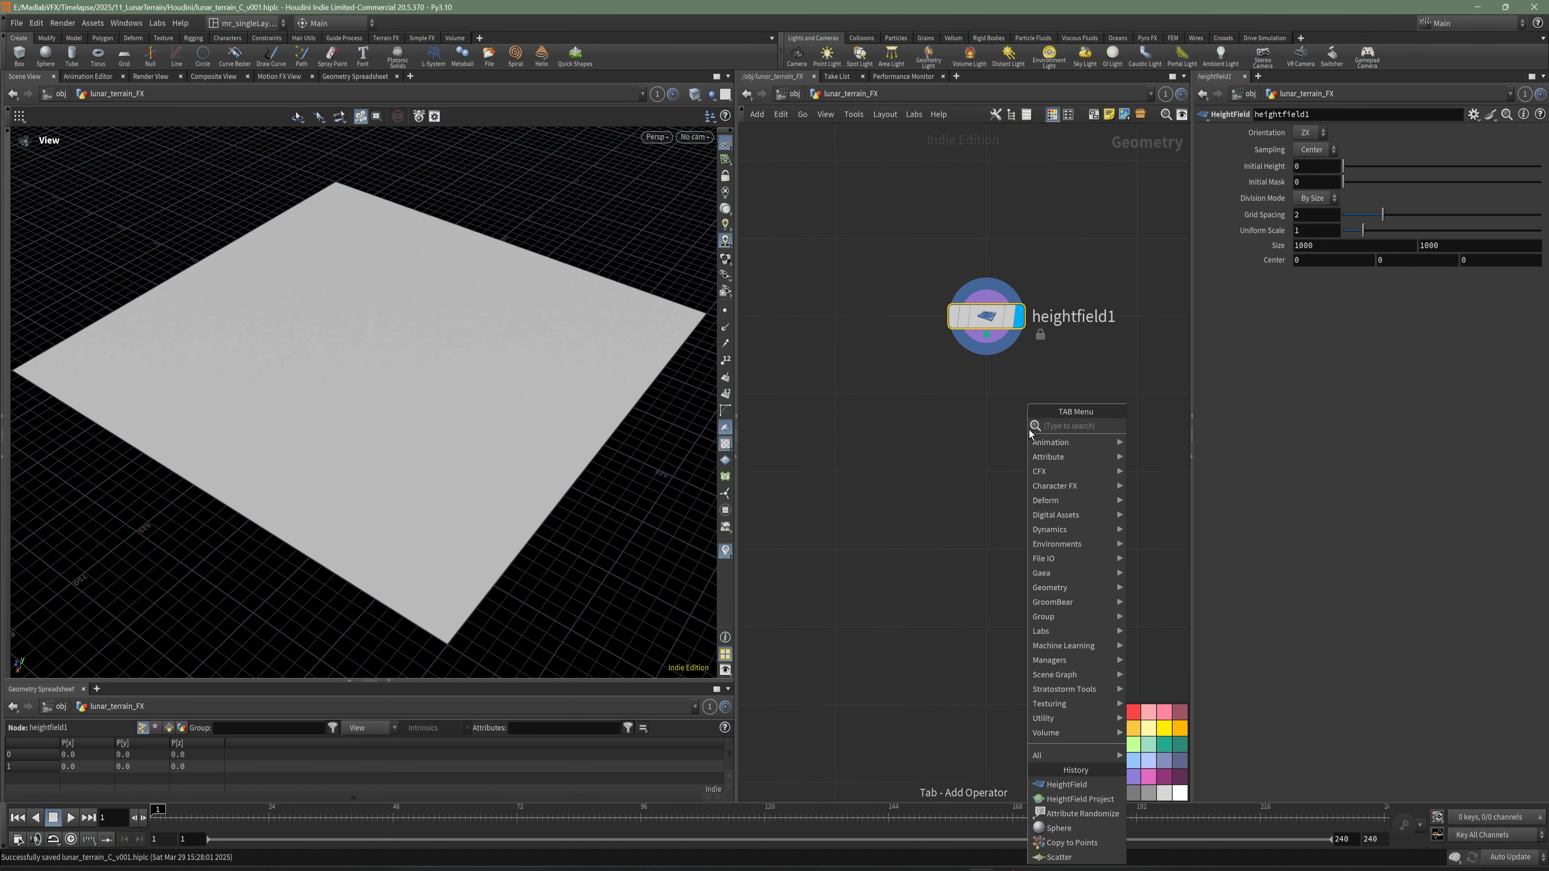
type("conv")
left_click(1158, 457)
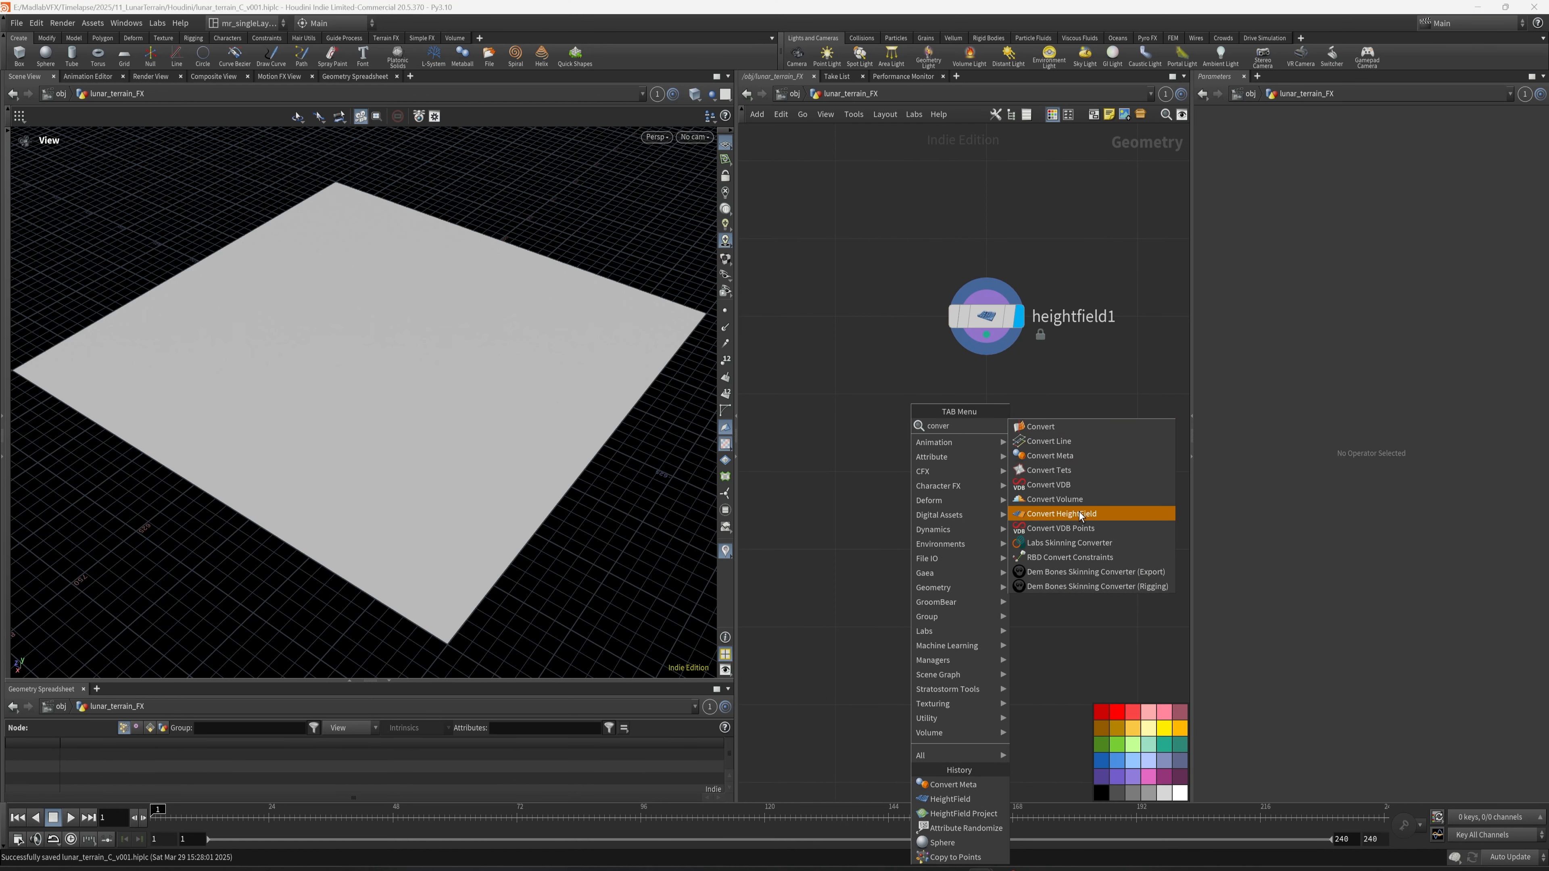
left_click(1081, 516)
middle_click_drag(794, 468, 852, 458)
left_click(852, 457)
- Connect heightfield1 to the Convert HeightField node and display the converted polygon surface
middle_click_drag(1007, 372, 1052, 343)
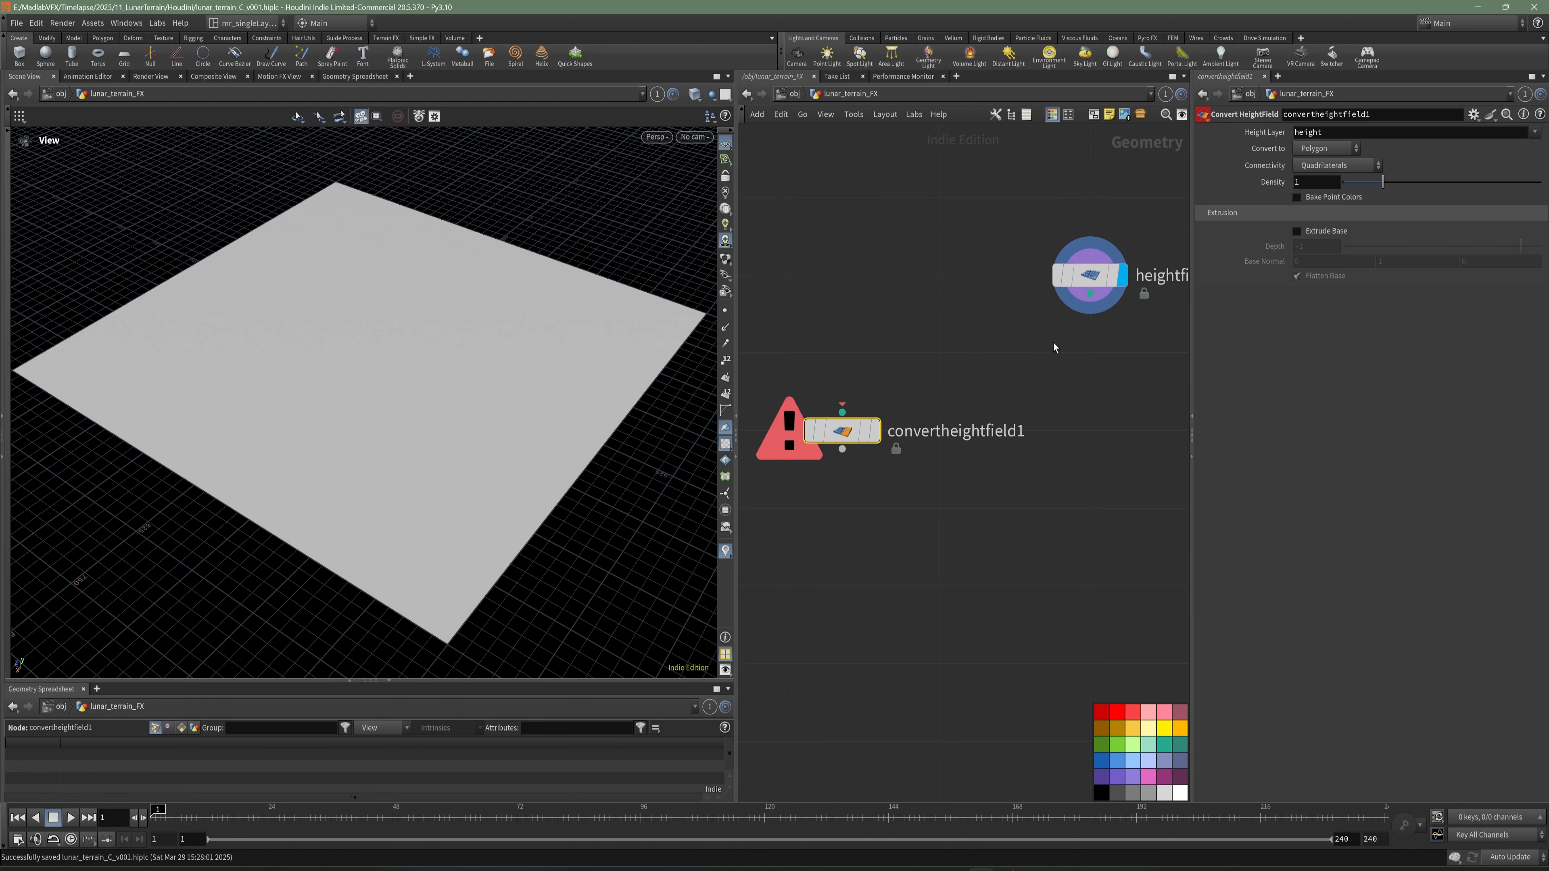
left_click_drag(1088, 299, 857, 430)
left_click(883, 388)
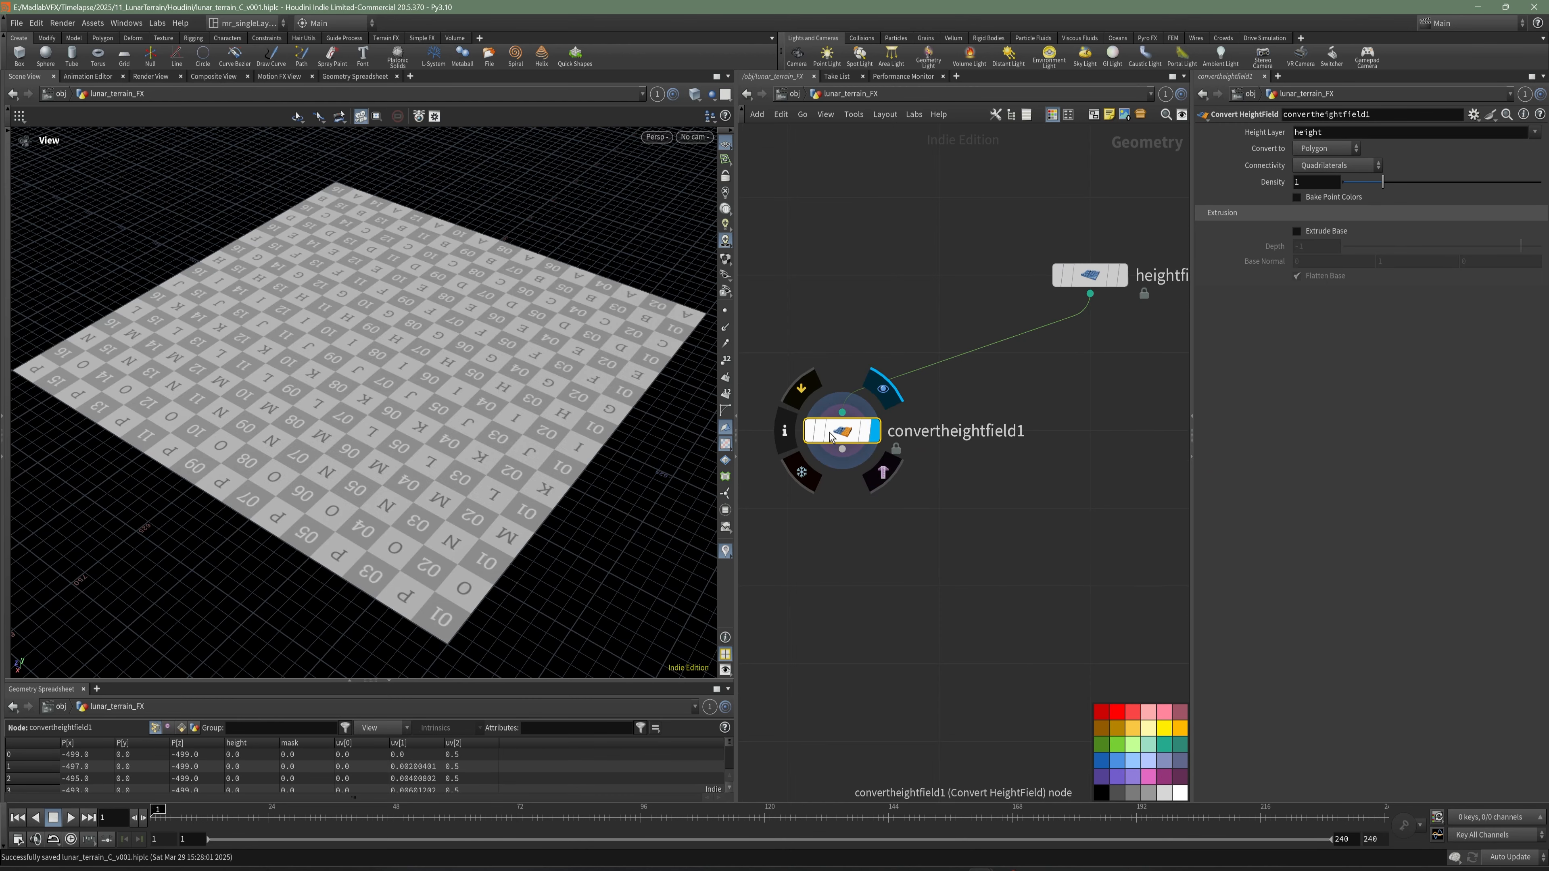
- Add a Scatter and Align node fed by convertheightfield1 and inspect its scattered points up close
left_click_drag(632, 376, 681, 472)
middle_click_drag(983, 549, 962, 546)
key("Tab")
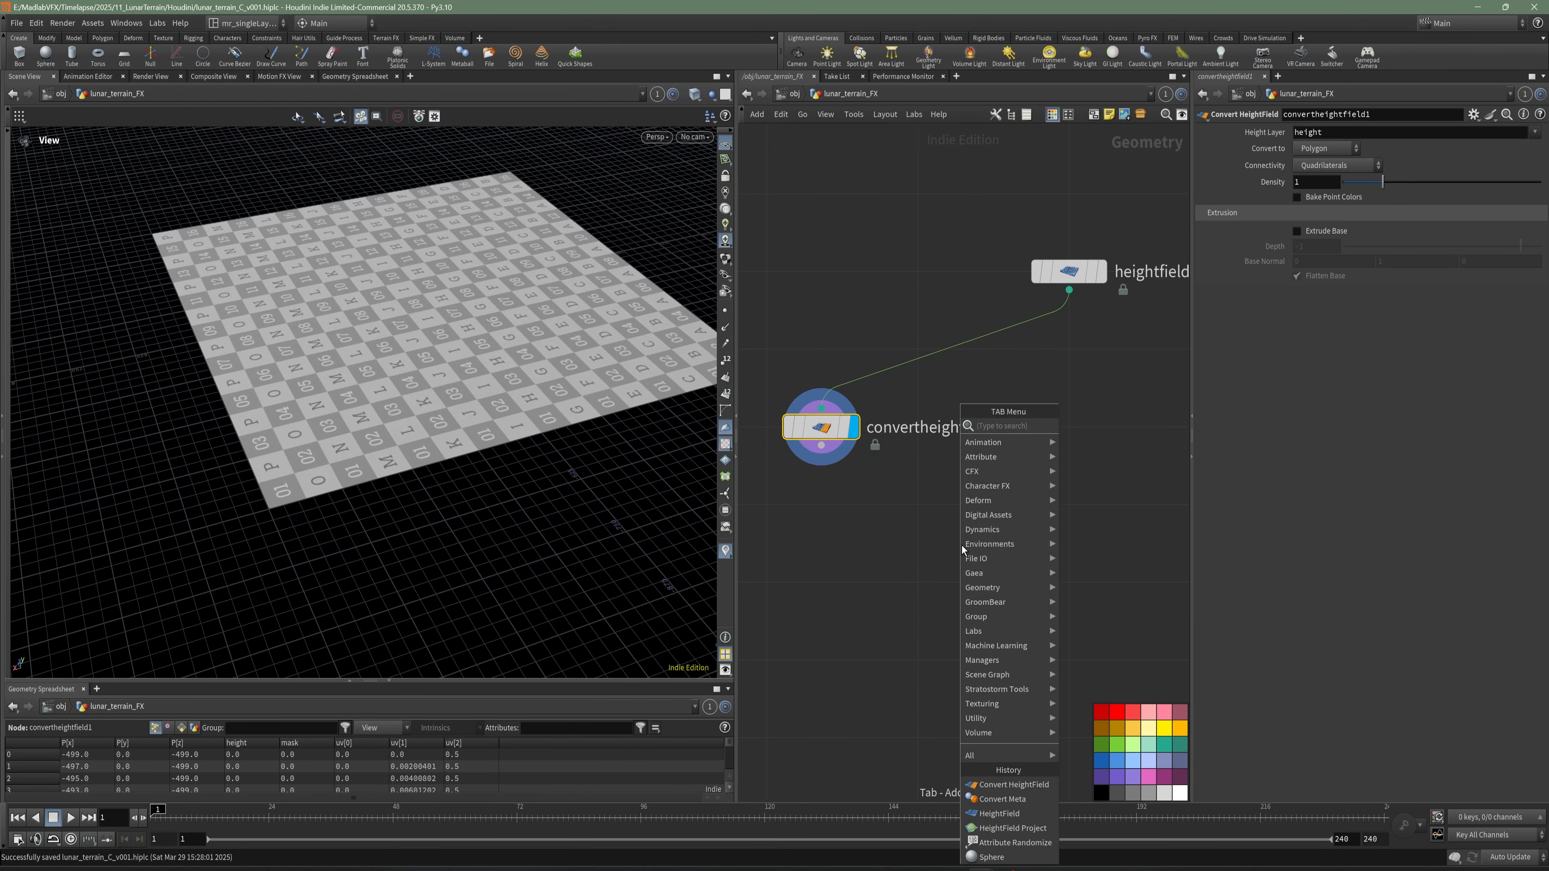
type("sca")
left_click(1104, 441)
left_click(969, 529)
scroll(507, 339, "up", 10)
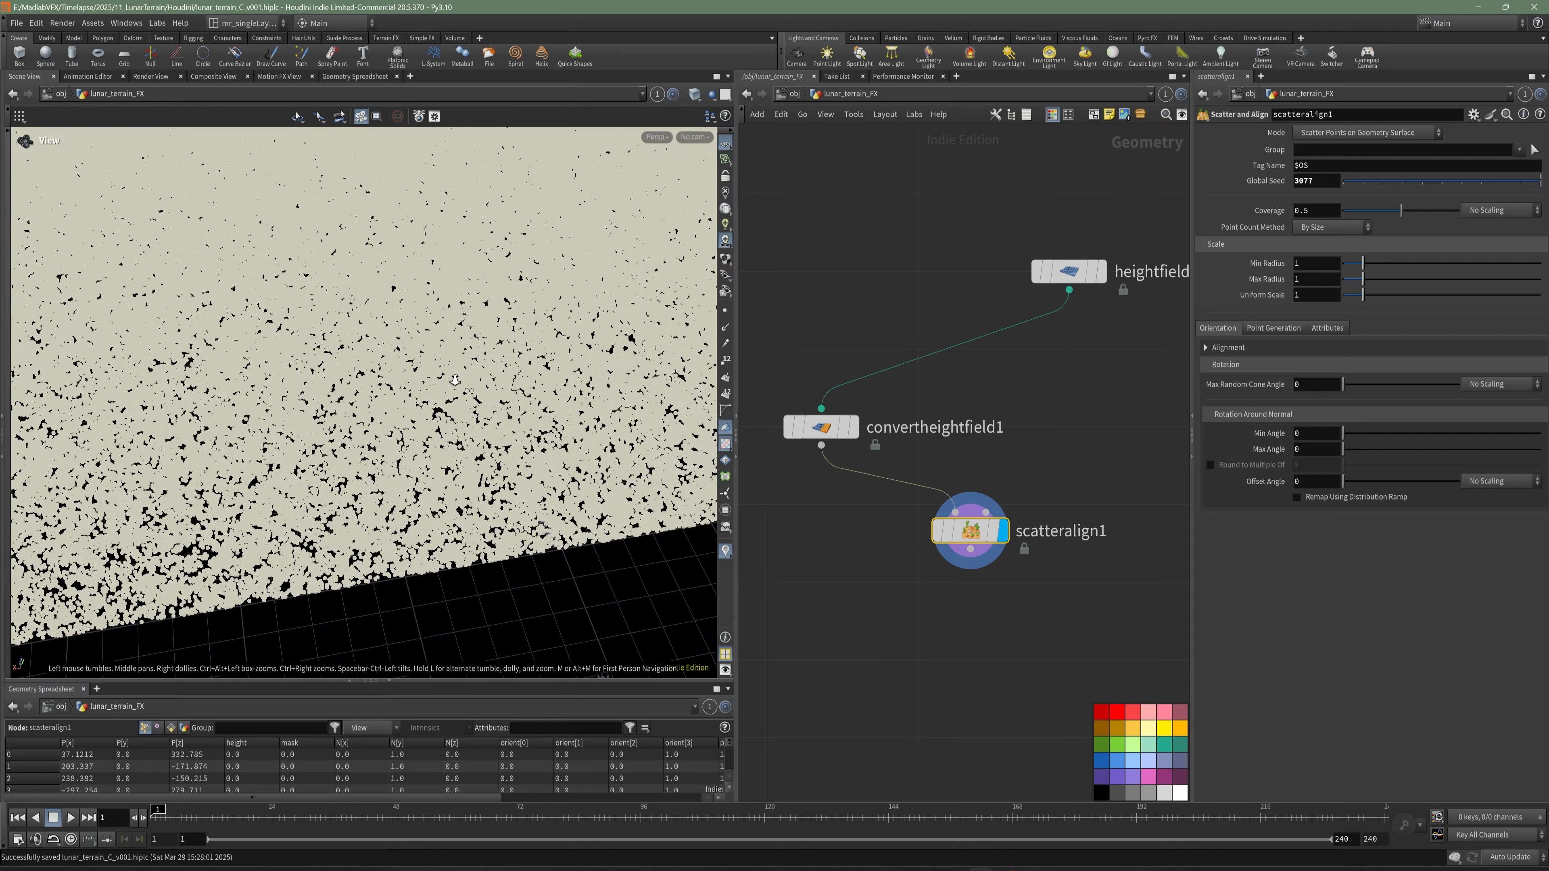
scroll(507, 340, "up", 3)
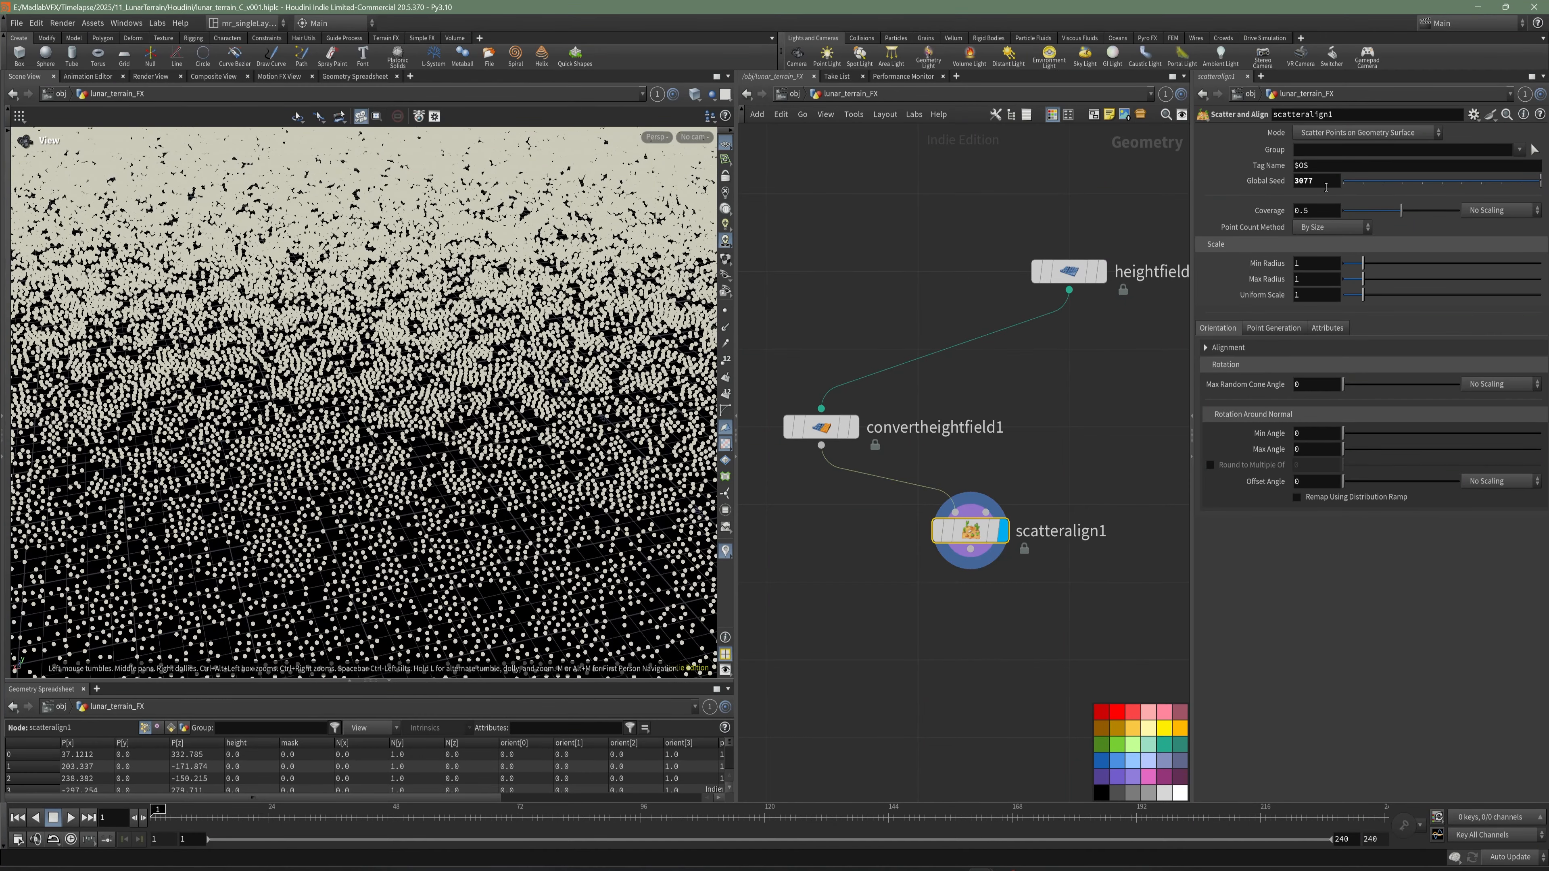
- Set the global seed of scatteralign1 to 100
left_click_drag(1326, 187, 1253, 196)
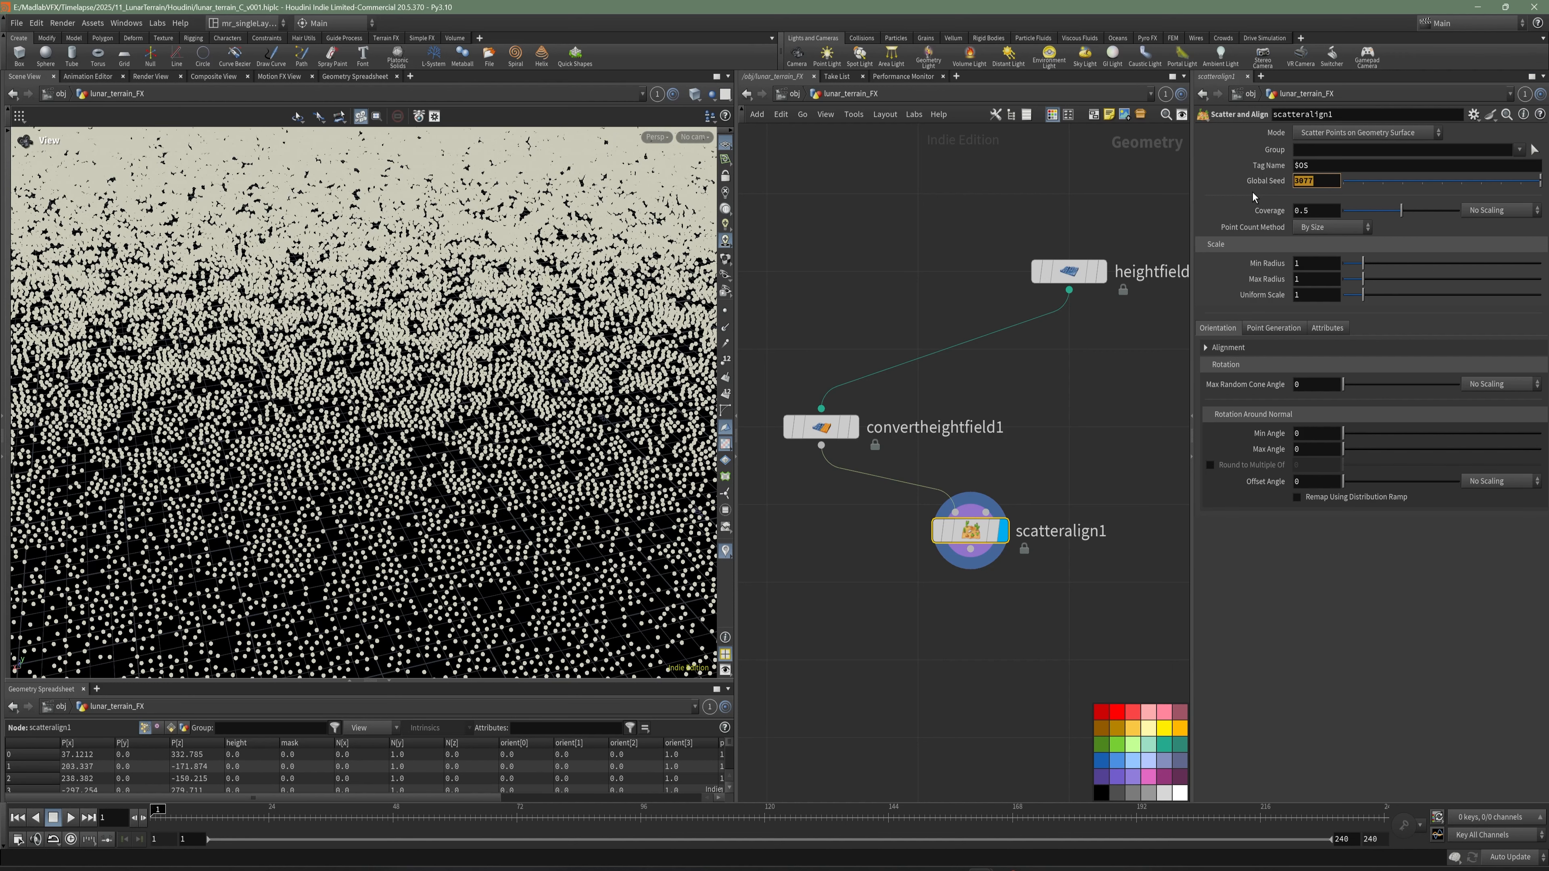
type("100")
key("Return")
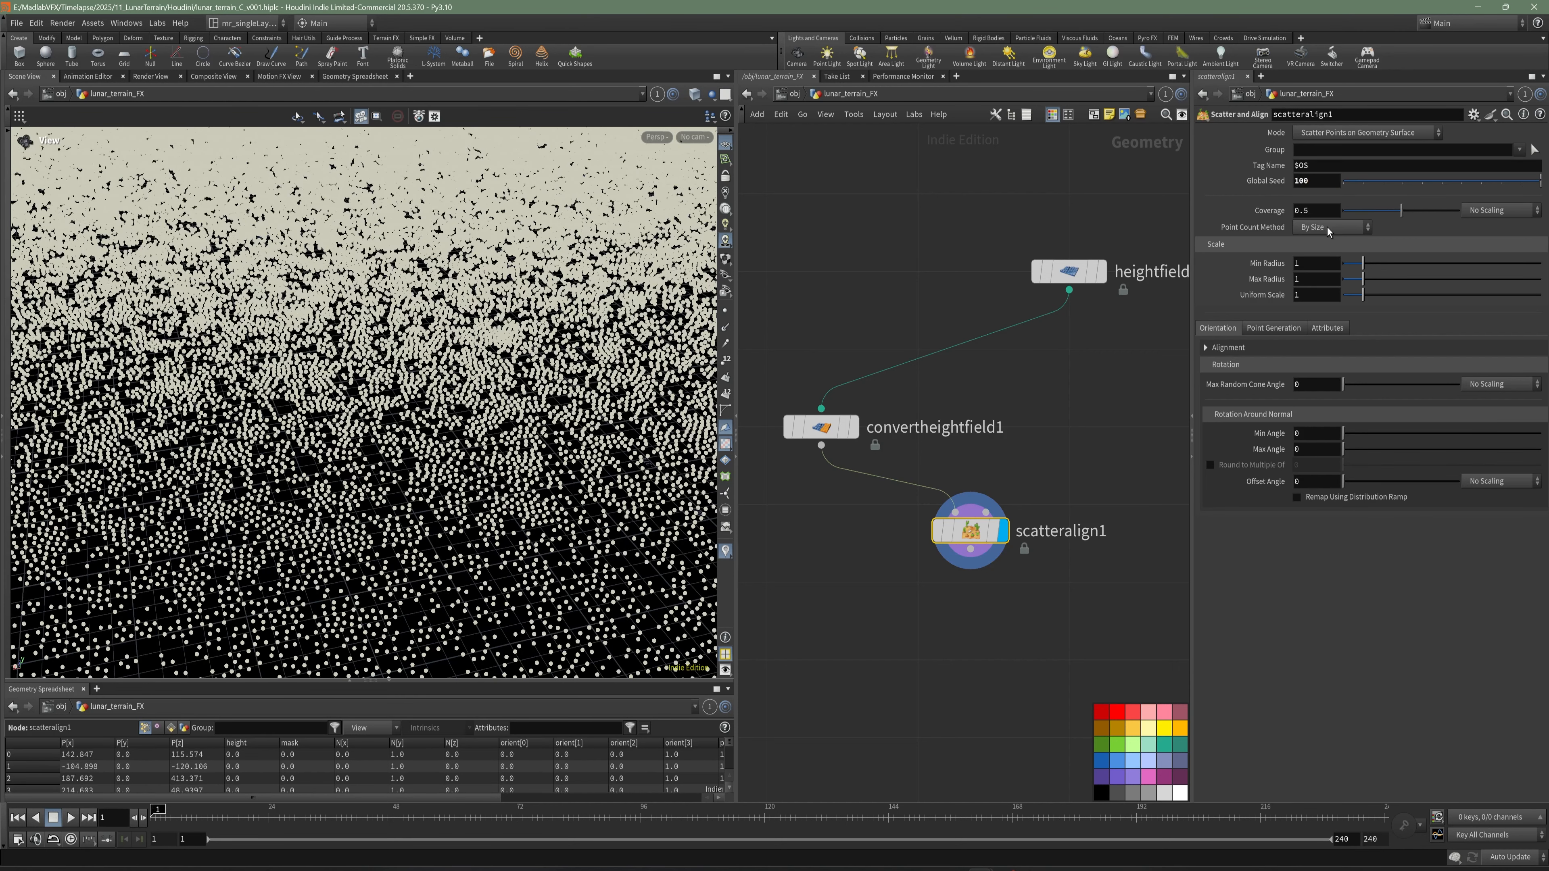
- Set scatteralign1's point count method to Number of Points with 40 total points and check the scattered result
left_click(1331, 227)
left_click(1330, 255)
double_click(1311, 244)
type("40")
key("Return")
left_click(788, 319)
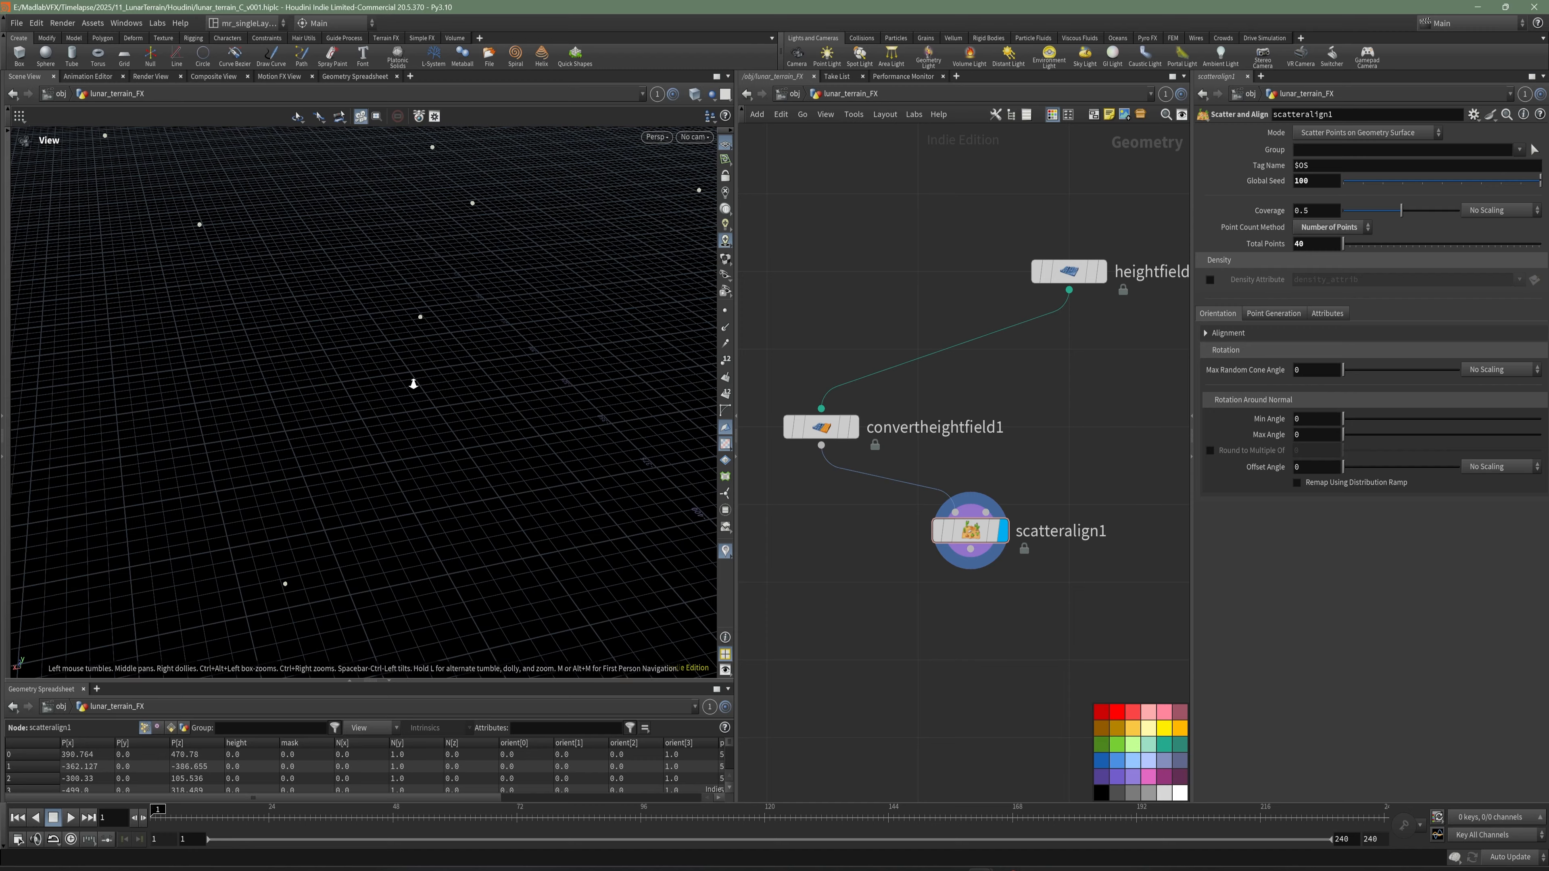
right_click_drag(414, 383, 290, 350, "alt")
middle_click_drag(290, 350, 333, 352, "alt")
left_click_drag(333, 352, 450, 413)
middle_click_drag(1316, 181, 1351, 180)
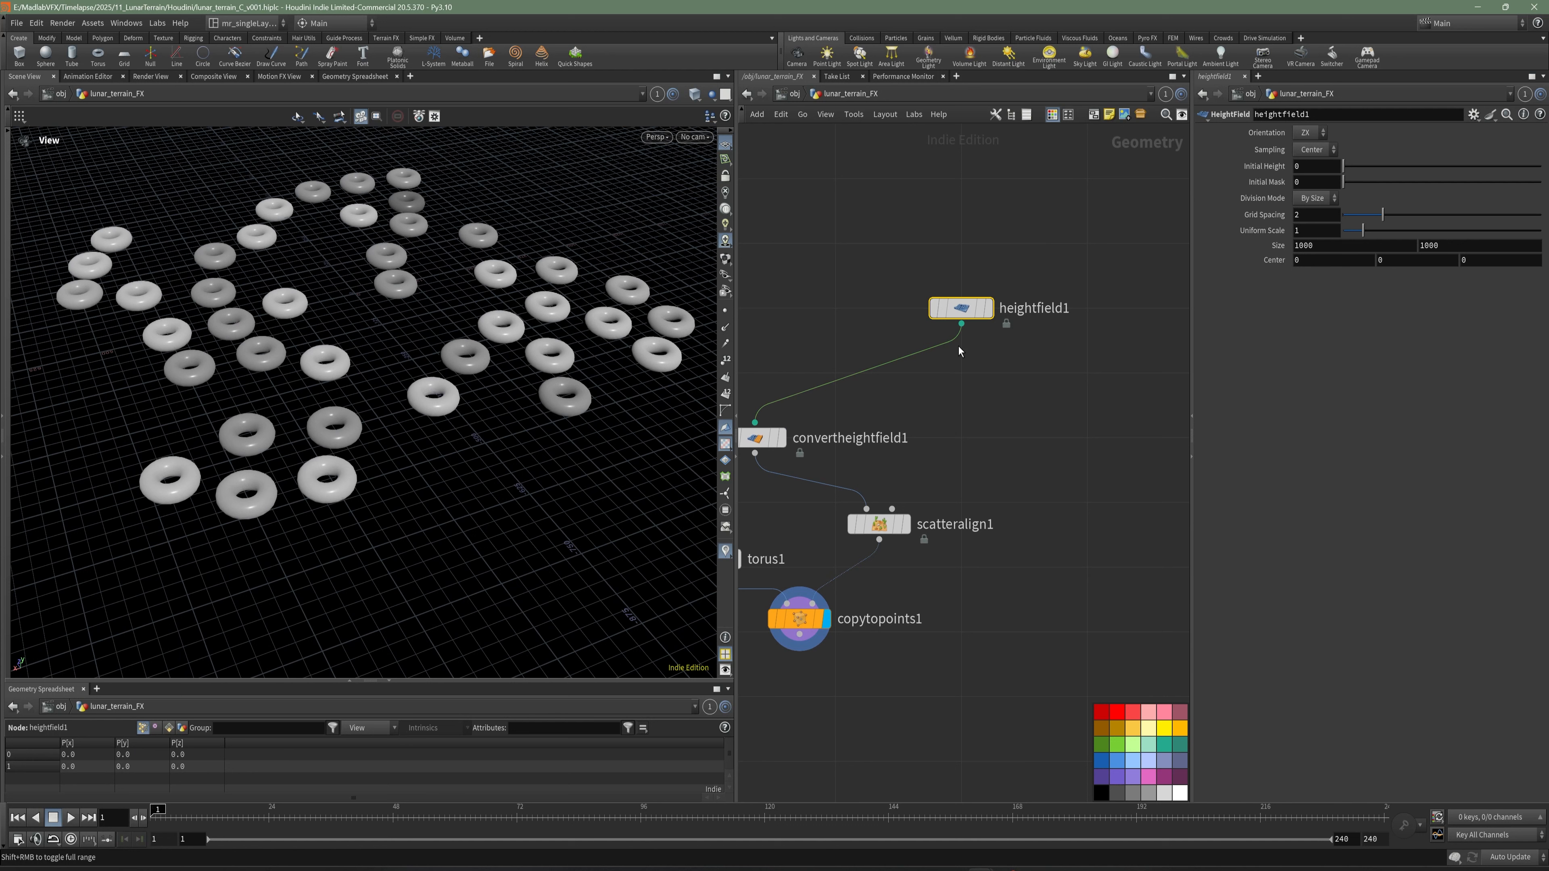
- Move heightfield1 higher in the network, insert a routing dot on its output wire, and save the scene
left_click_drag(951, 305, 982, 209)
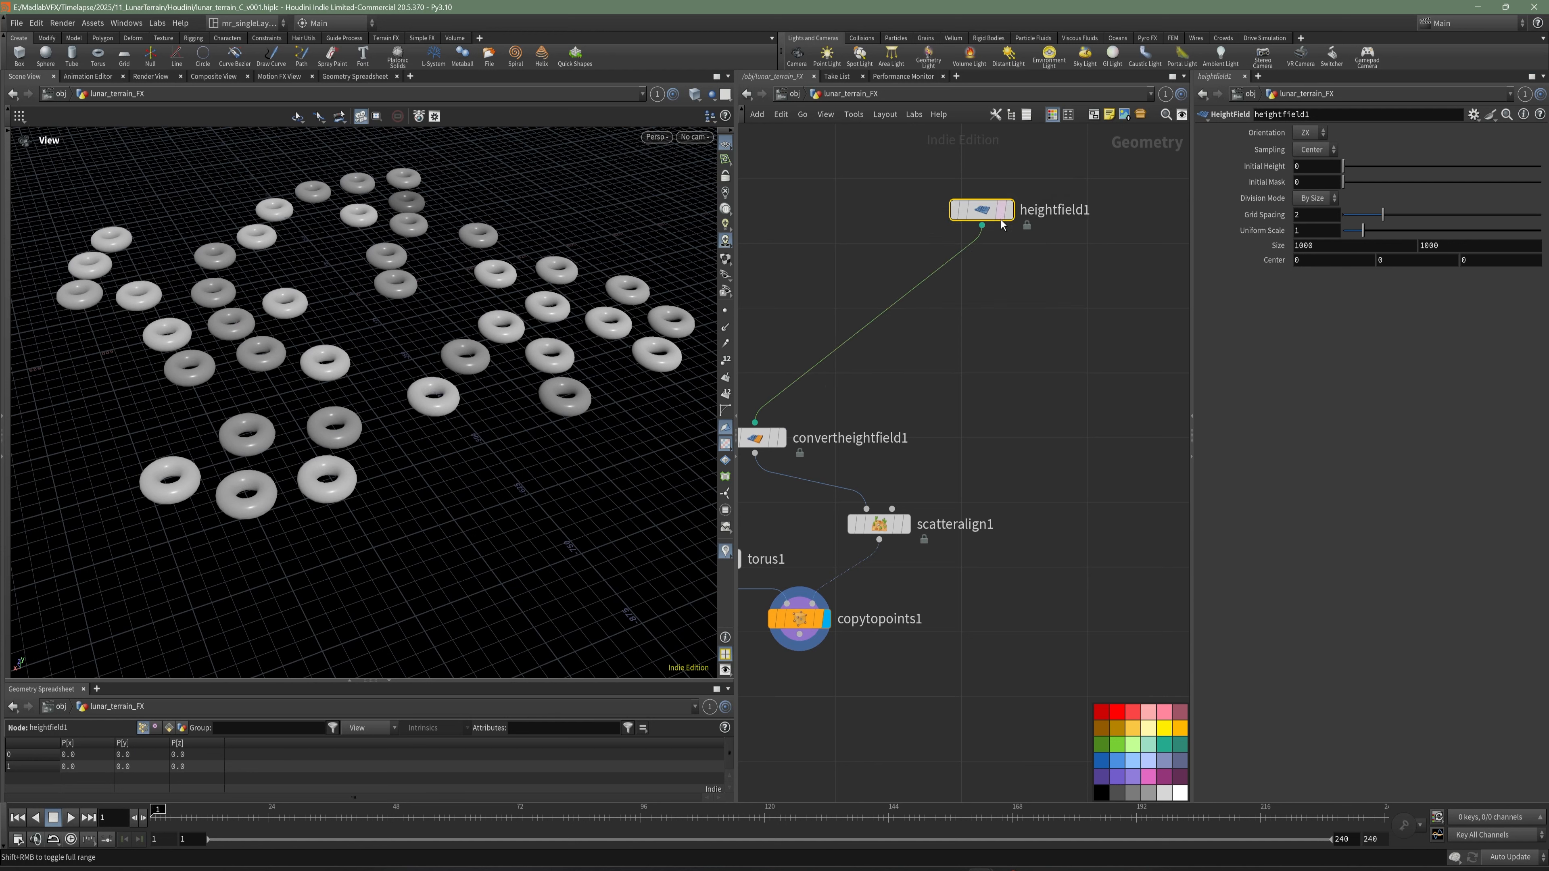
left_click_drag(940, 280, 983, 339)
key("ctrl+s")
scroll(995, 415, "down", 3)
middle_click_drag(972, 565, 976, 451)
left_click_drag(991, 518, 885, 447)
middle_click_drag(886, 448, 924, 447)
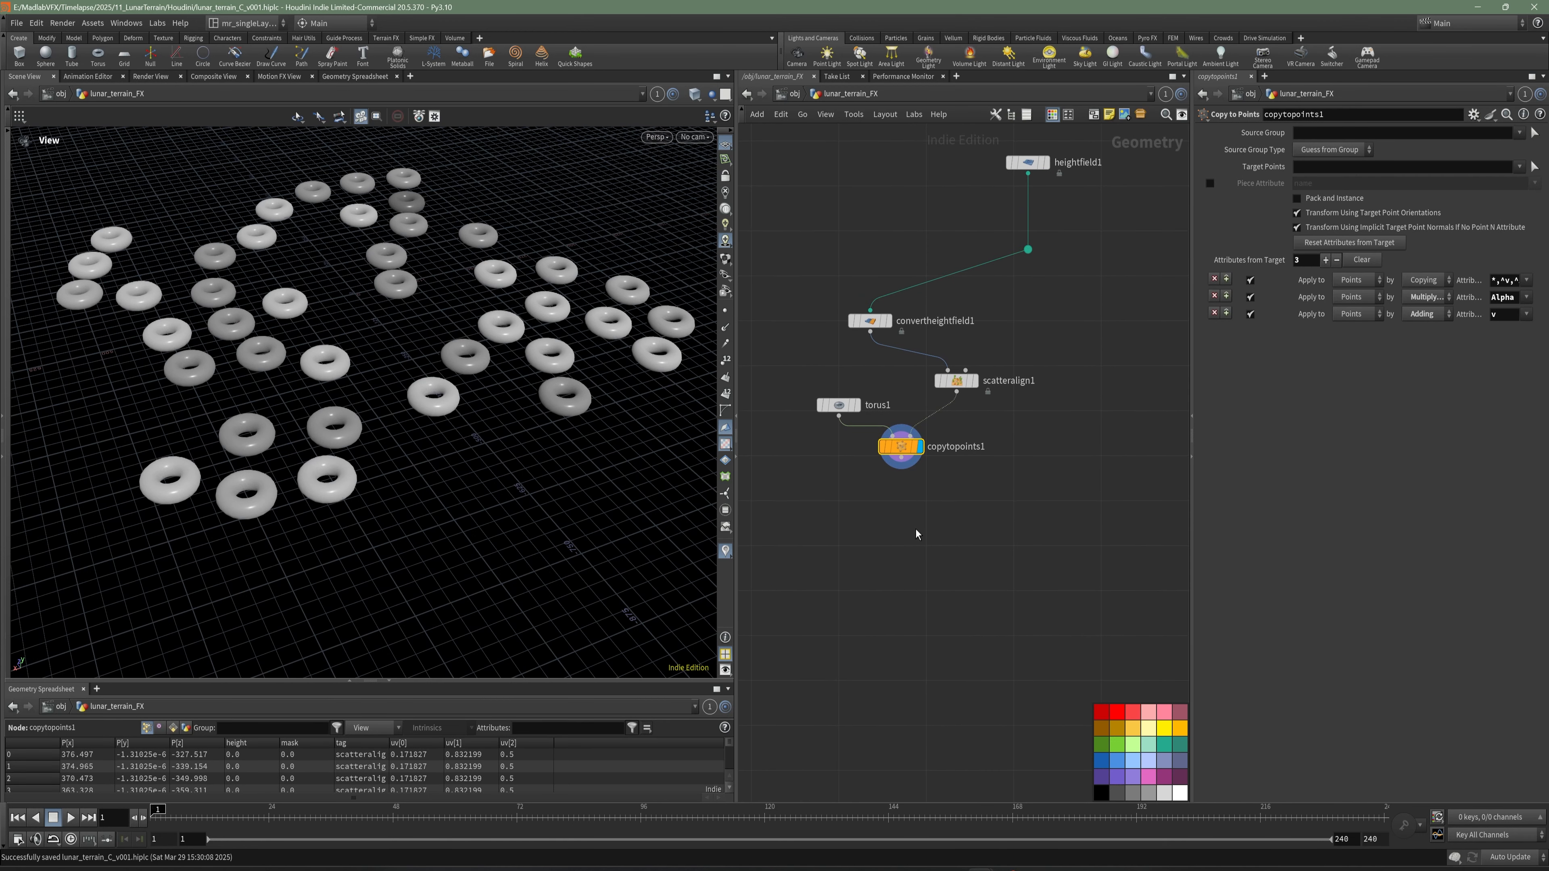
- Add and display a HeightField Project node, with heightfield1 feeding its first input and copytopoints1 its second
key("Tab")
type("hei p")
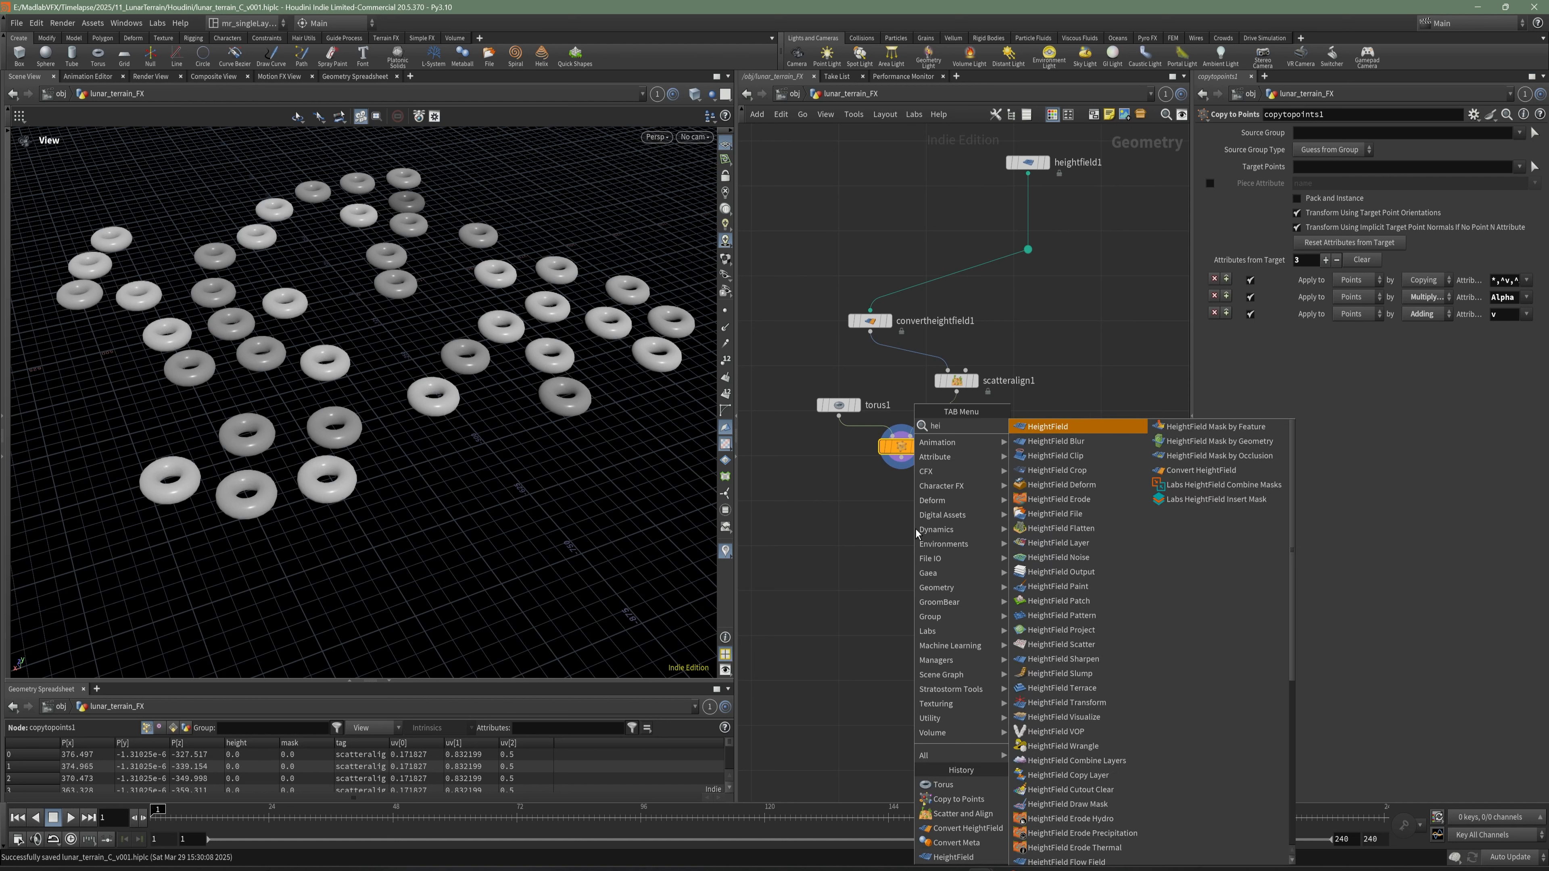
key("Down")
key("Down")
key("Down")
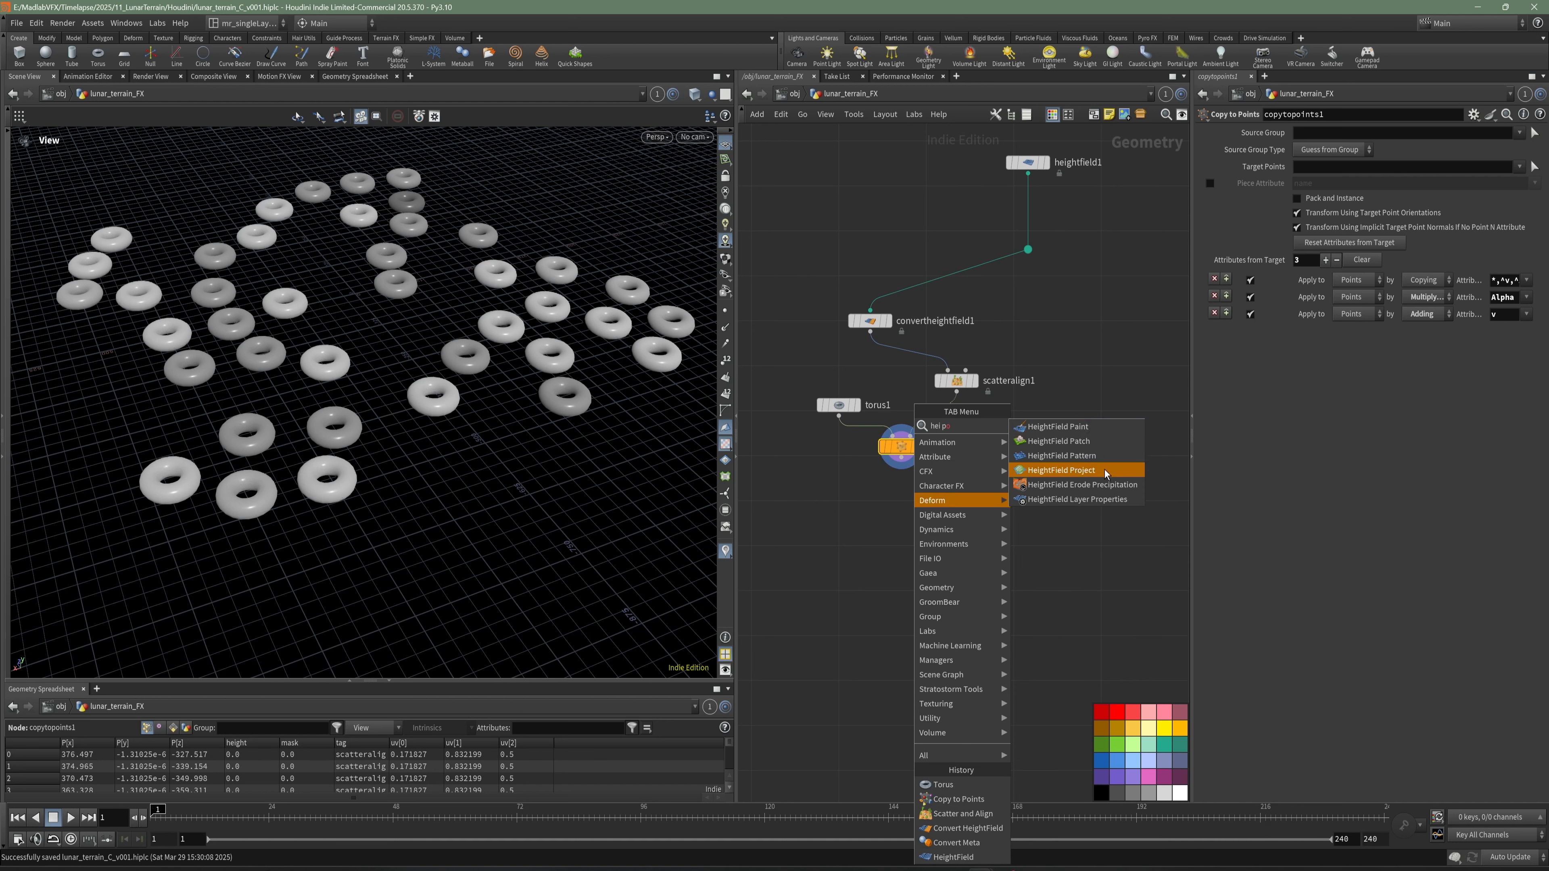
key("Return")
left_click(973, 499)
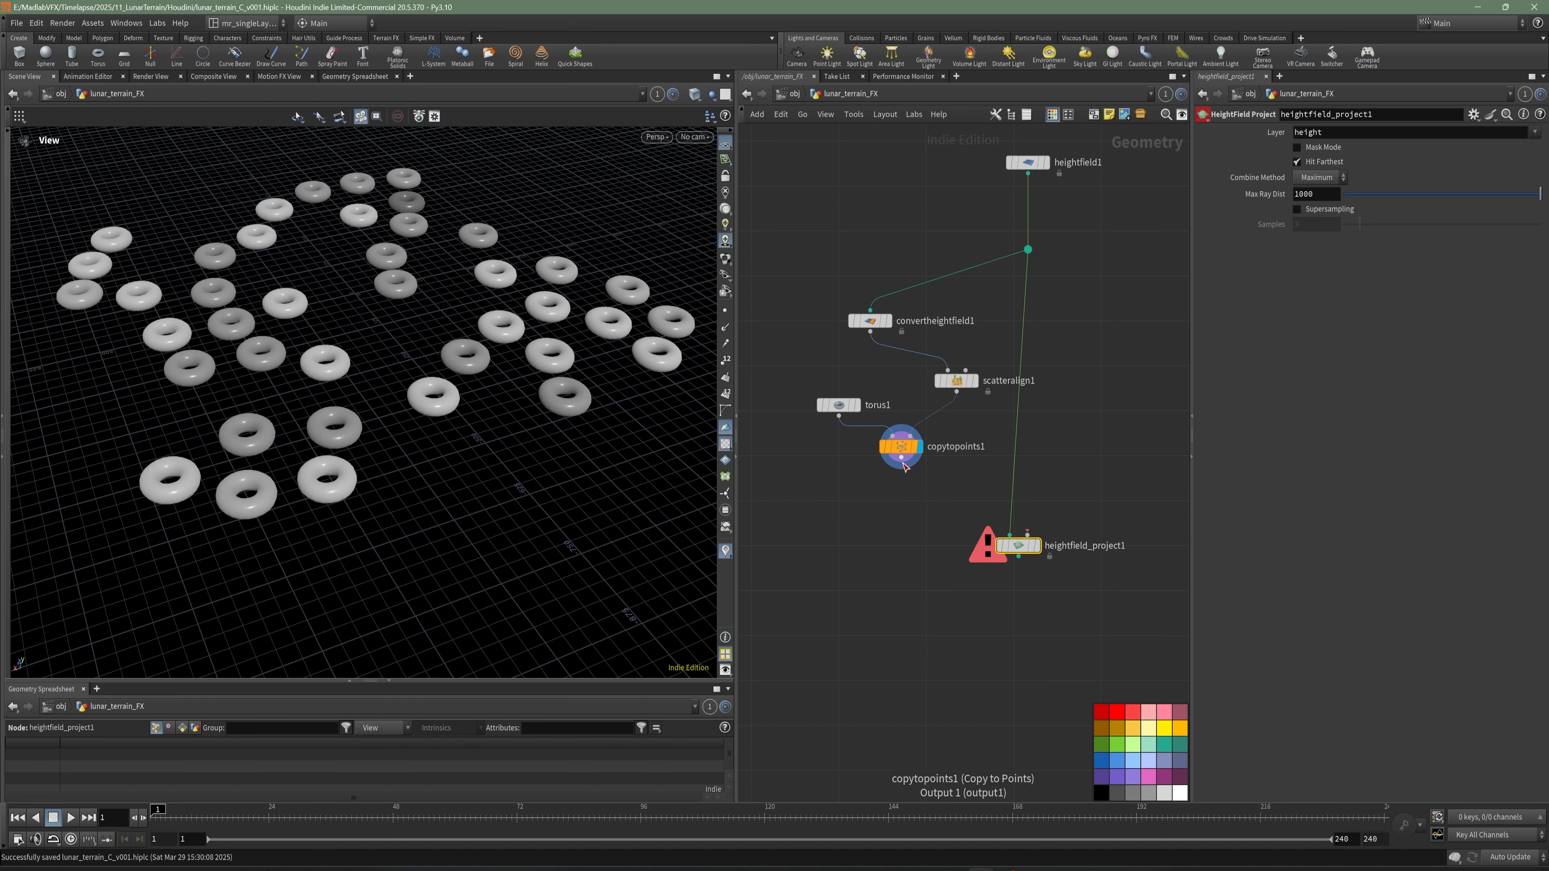
left_click_drag(901, 463, 1027, 534)
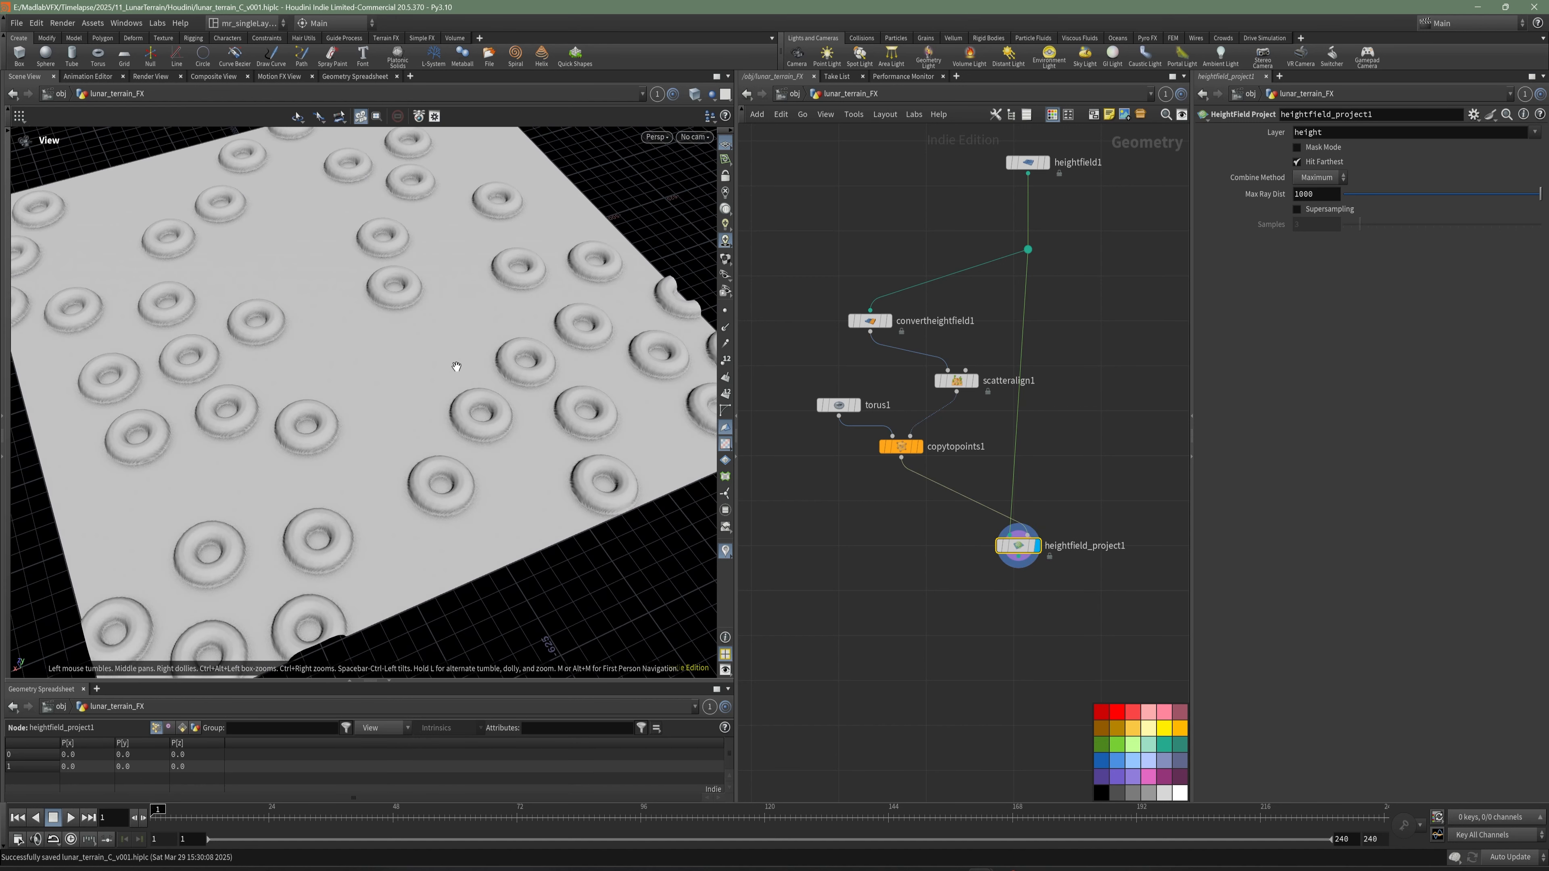
- Examine the torus shapes projected onto the height field, up close and from a distance
mouse_move(420, 367)
left_mouse_down()
mouse_move(453, 336)
mouse_move(414, 391)
left_mouse_up()
scroll(926, 440, "up", 2)
middle_click_drag(857, 439, 953, 452)
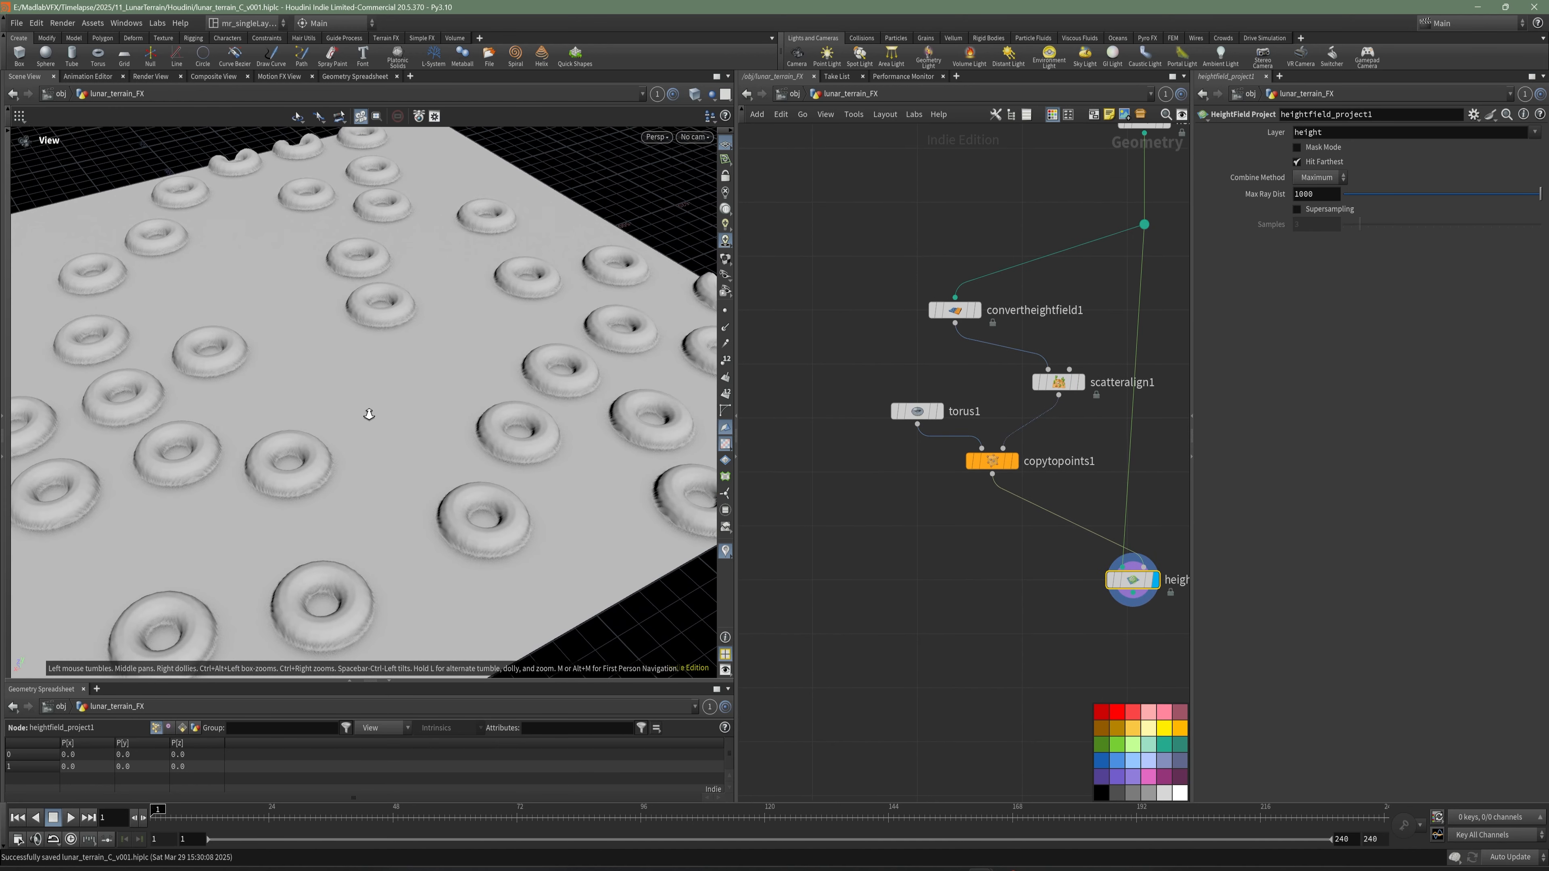
scroll(371, 415, "up", 4)
middle_click_drag(439, 429, 293, 386)
scroll(474, 406, "up", 4)
scroll(490, 378, "down", 5)
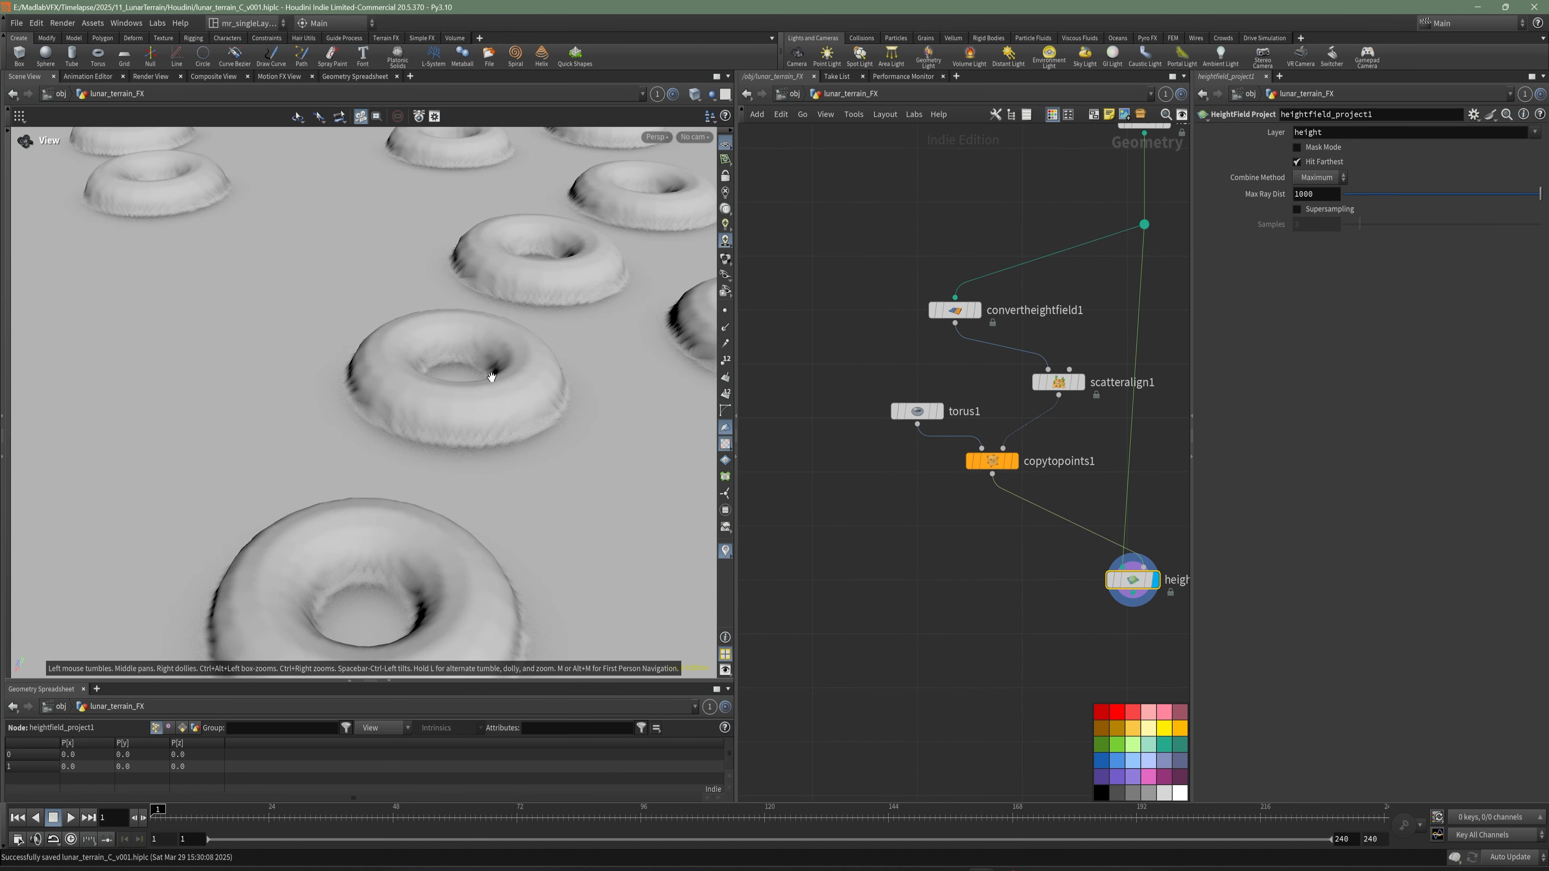
middle_click_drag(490, 370, 425, 526)
scroll(505, 391, "down", 6)
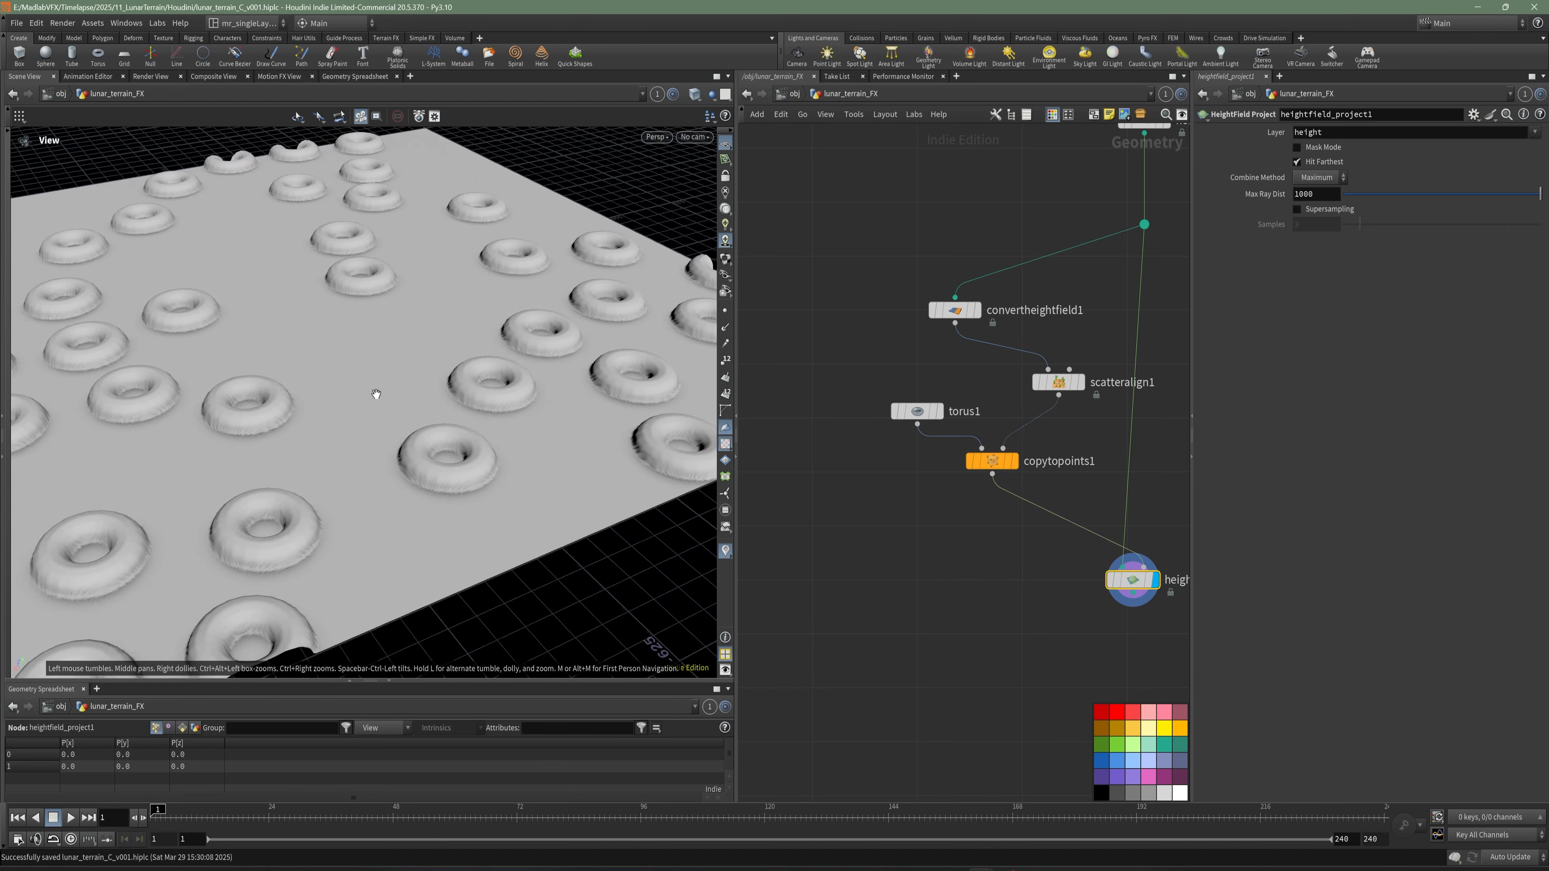
scroll(430, 437, "up", 2)
scroll(430, 437, "down", 1)
- Set torus1's rows and columns to 50 each, save the scene, and check the smoother projection
left_click(916, 411)
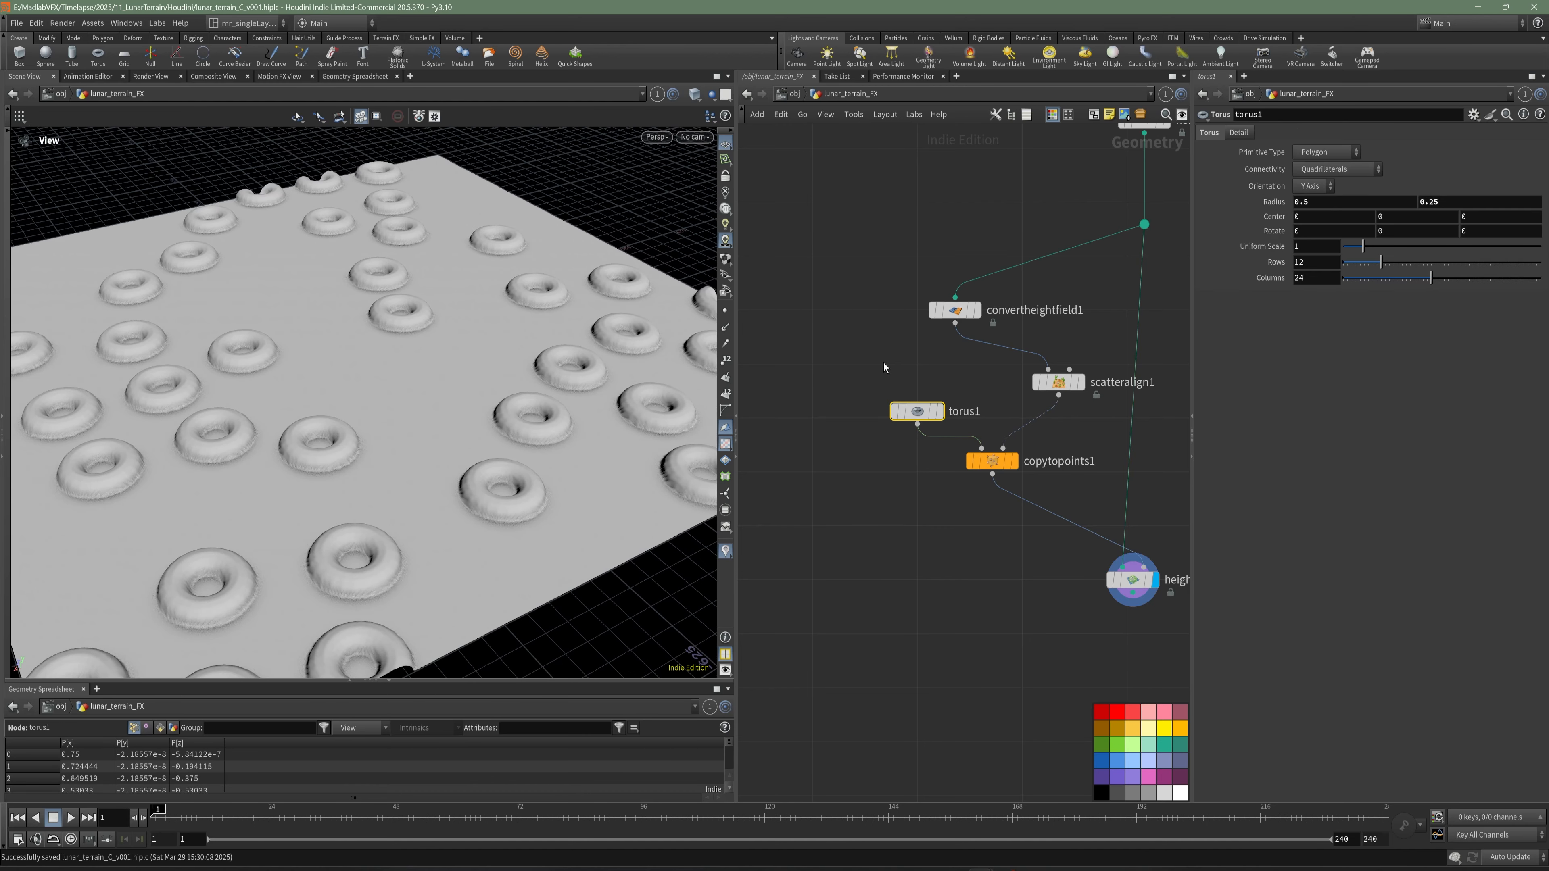
left_click_drag(1382, 263, 1542, 263)
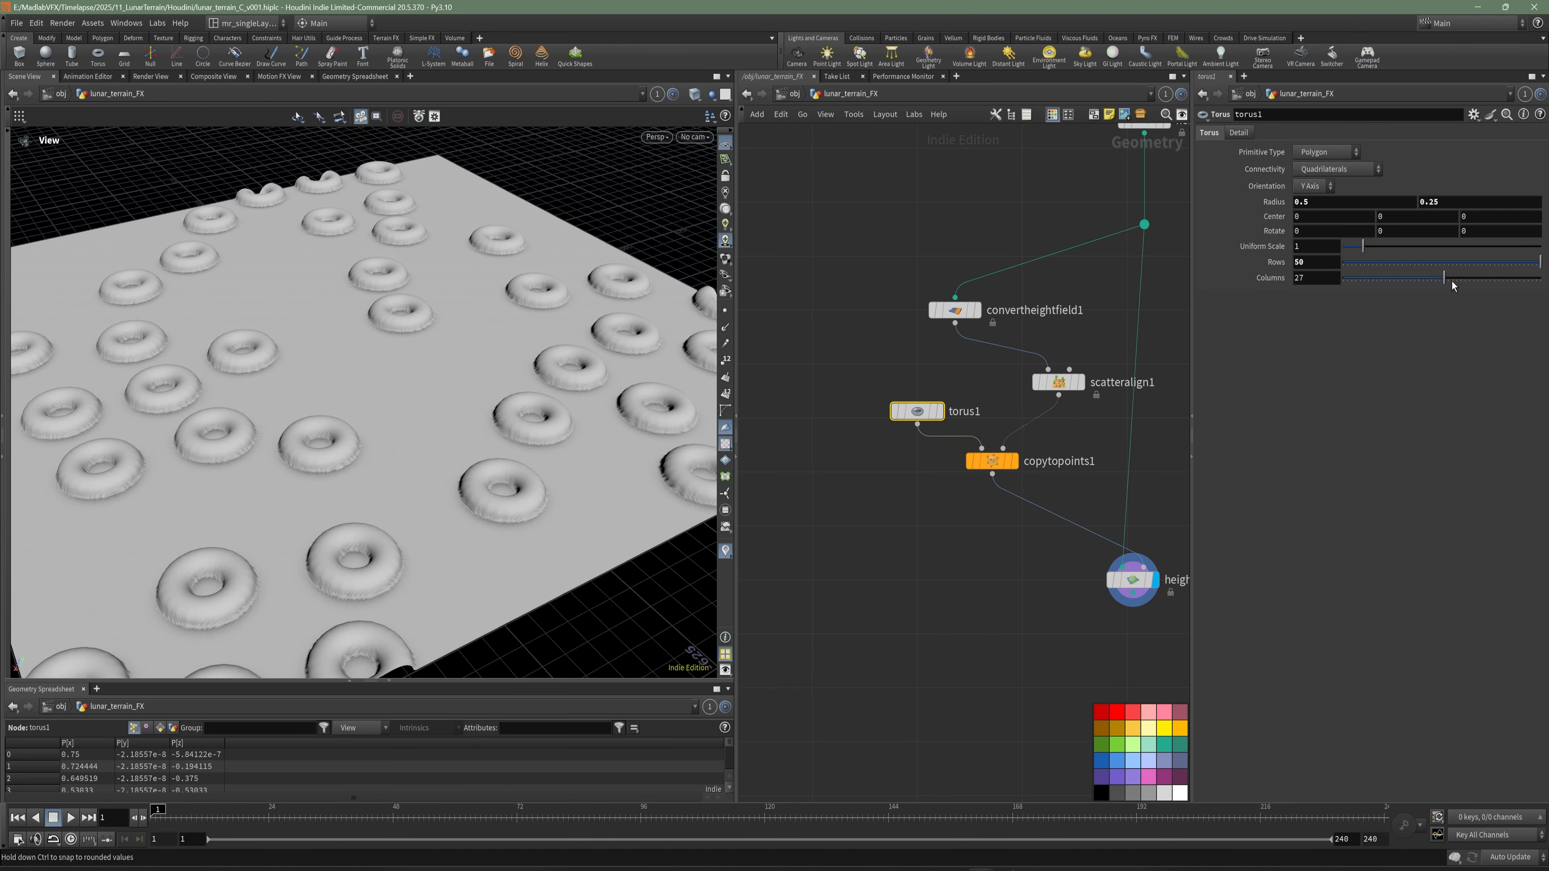
left_click_drag(1452, 280, 1543, 278)
key("ctrl+s")
scroll(425, 352, "down", 3)
left_click_drag(425, 352, 462, 438)
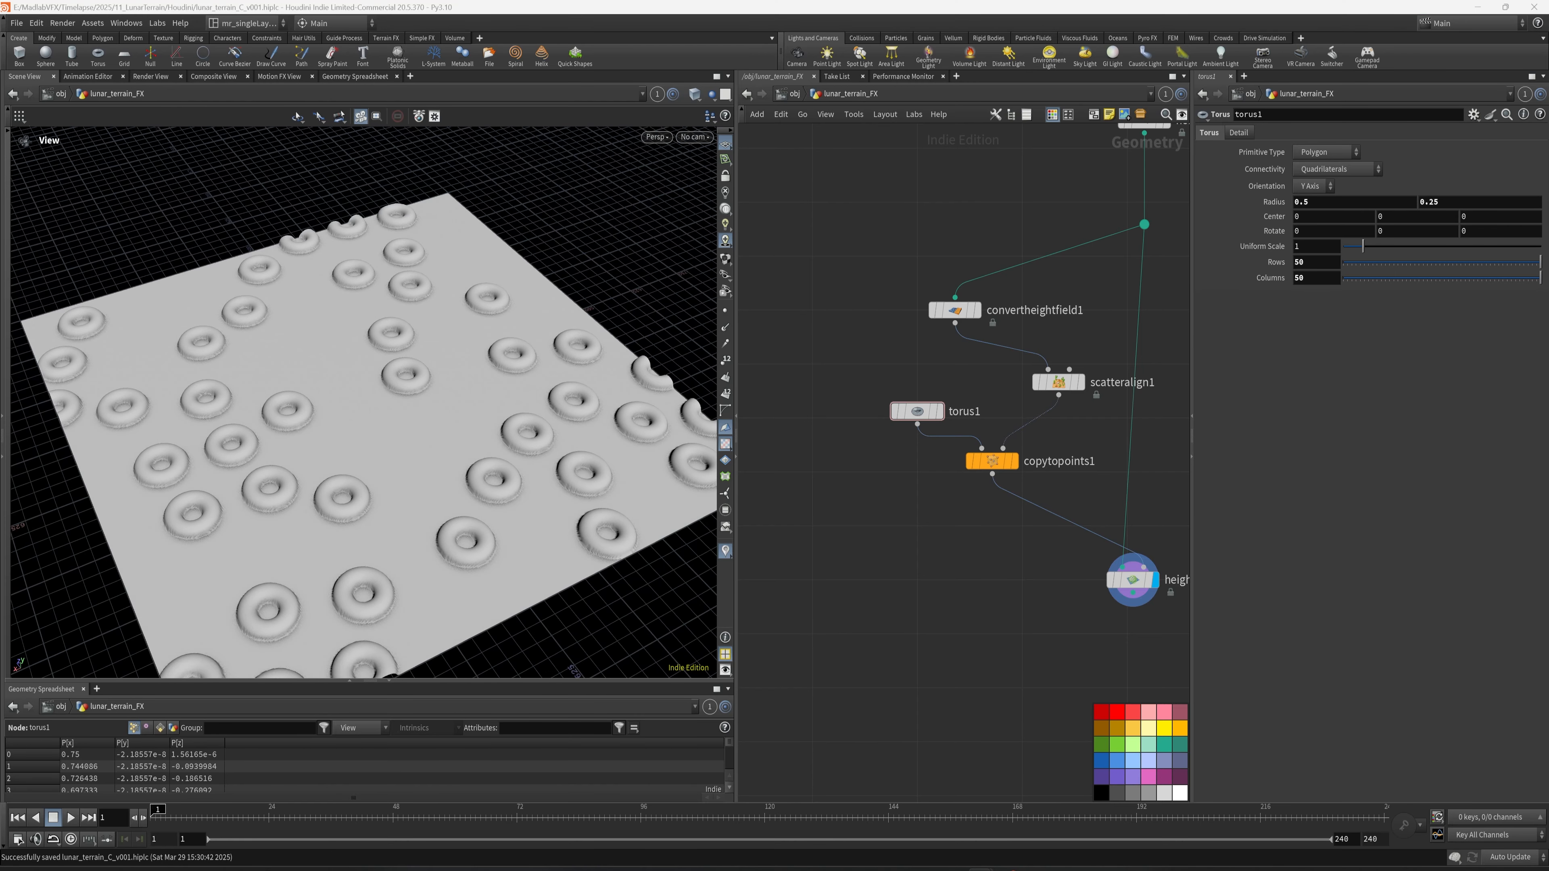
- Move copytopoints1 lower and torus1 further aside to make room beneath scatteralign1
left_click_drag(1005, 464, 1005, 497)
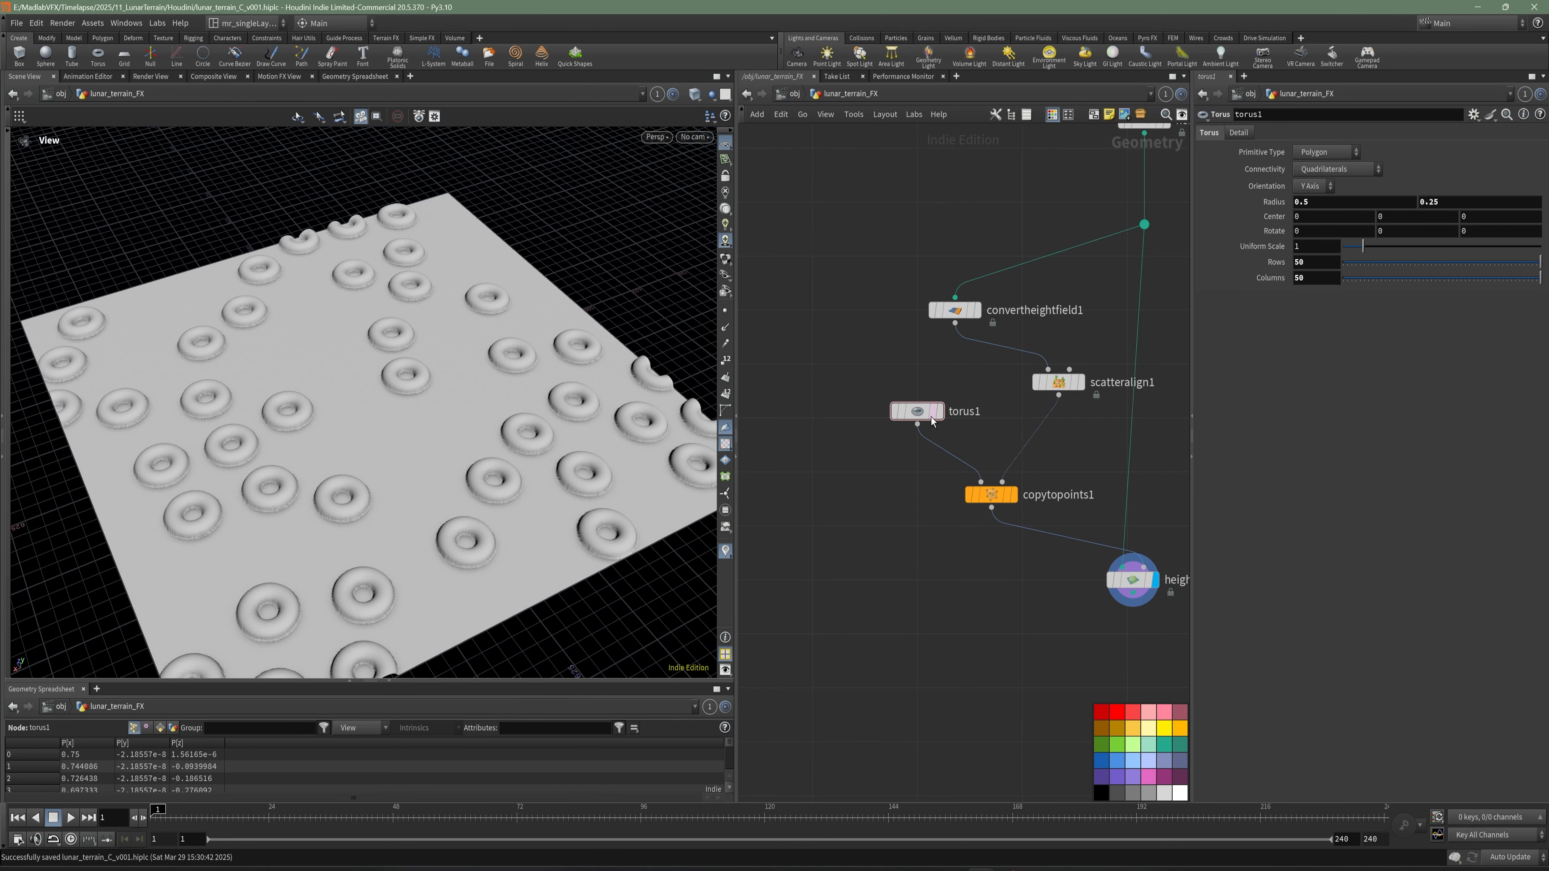
left_click_drag(918, 415, 869, 408)
middle_click_drag(909, 480, 880, 496)
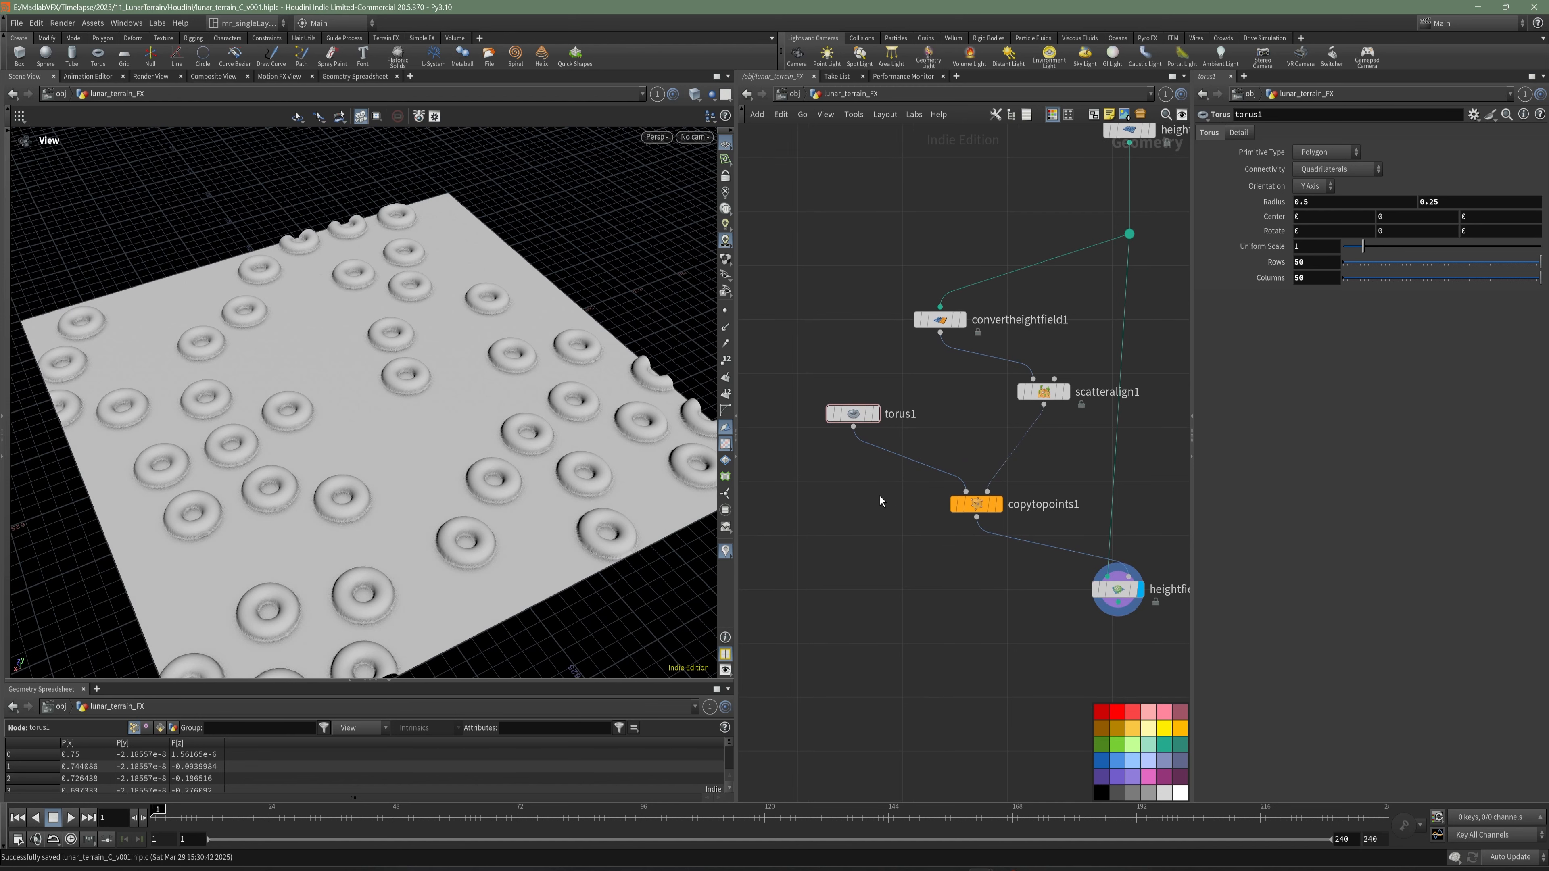
- Insert an Attribute Randomize node on the wire between scatteralign1 and copytopoints1
key("Tab")
type("rna")
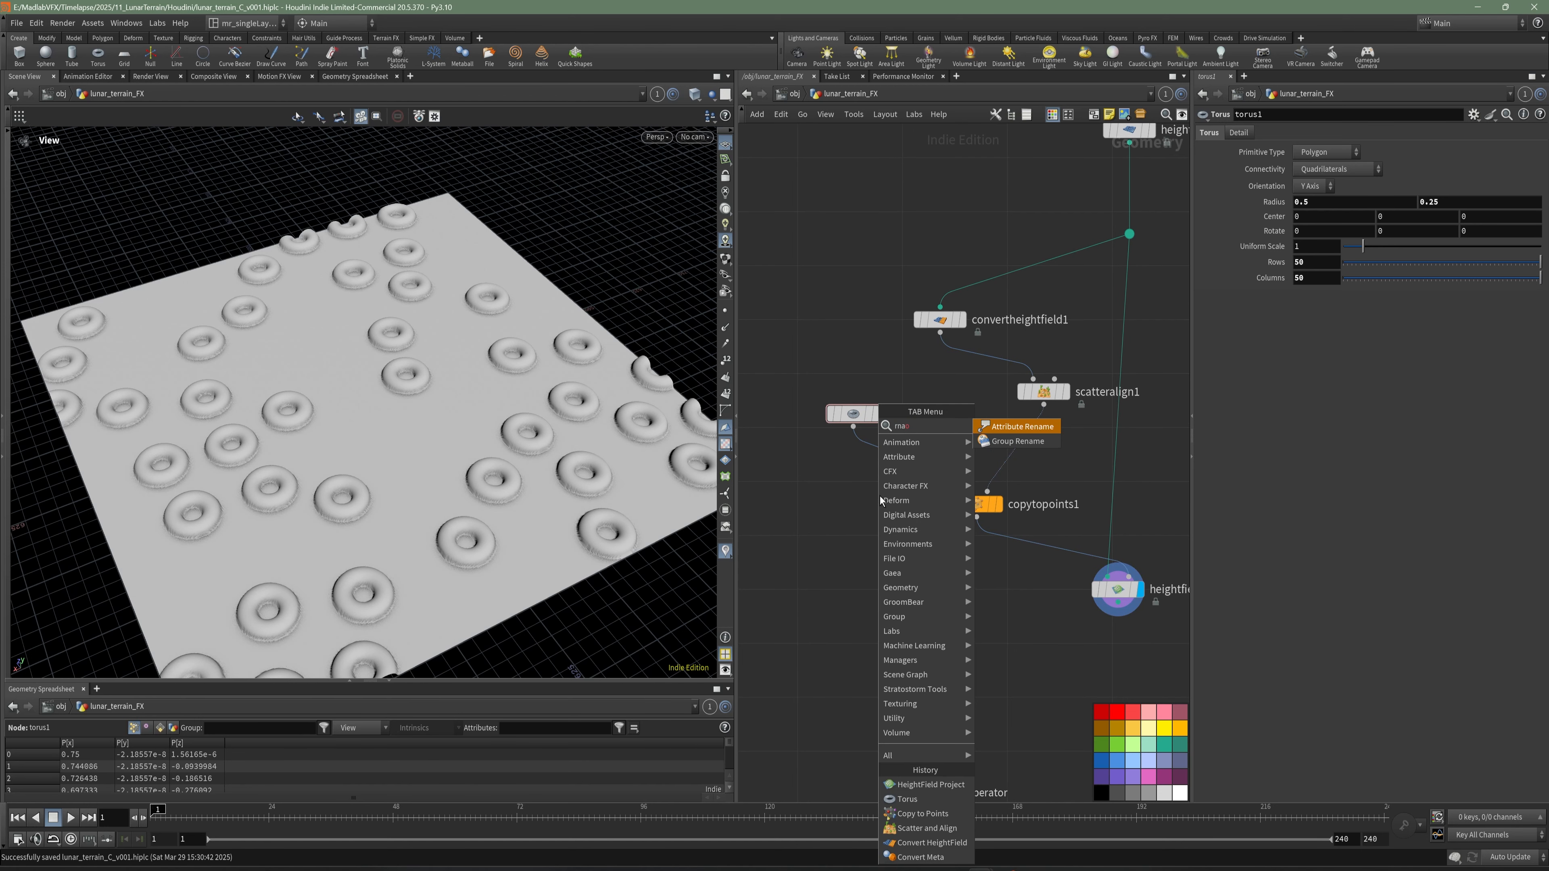
key("BackSpace")
key("BackSpace")
key("BackSpace")
key("BackSpace")
type("ati")
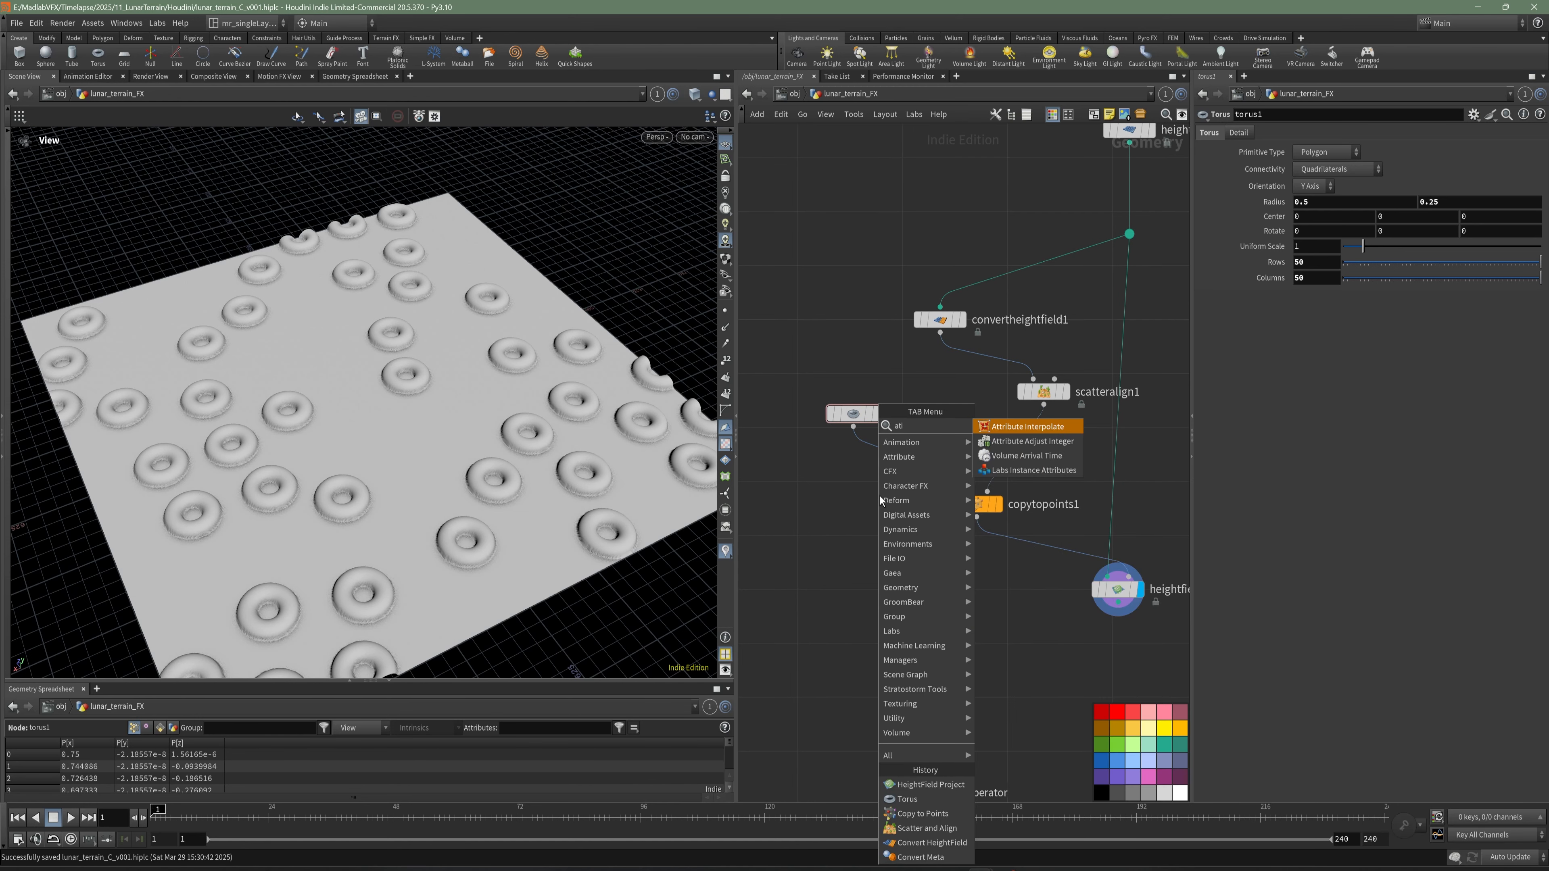
key("BackSpace")
key("BackSpace")
key("BackSpace")
type("rand")
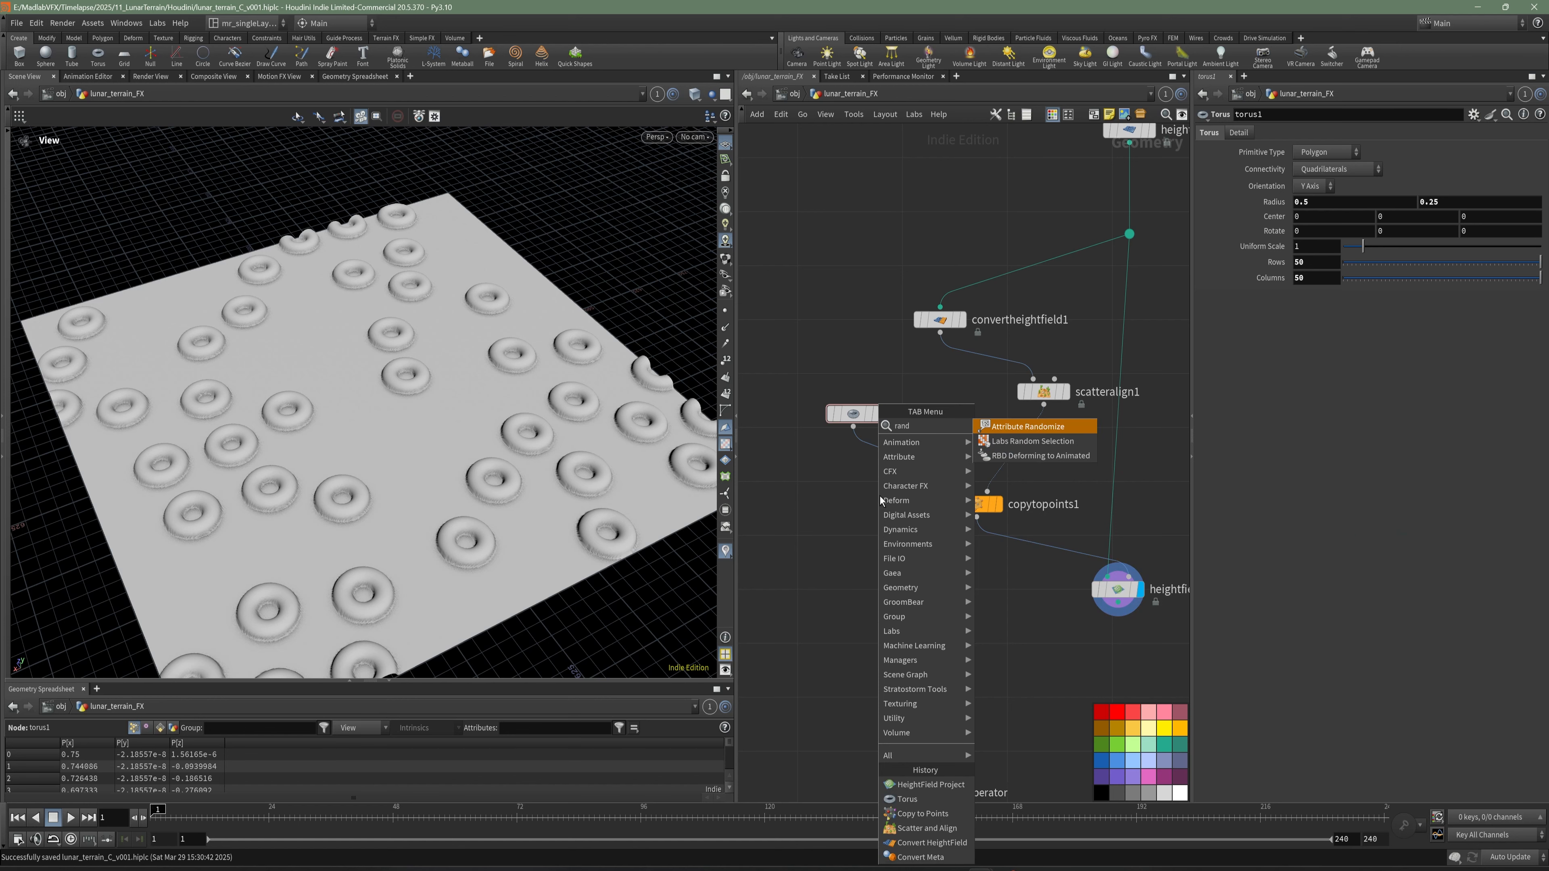
left_click(1027, 426)
left_click(1028, 459)
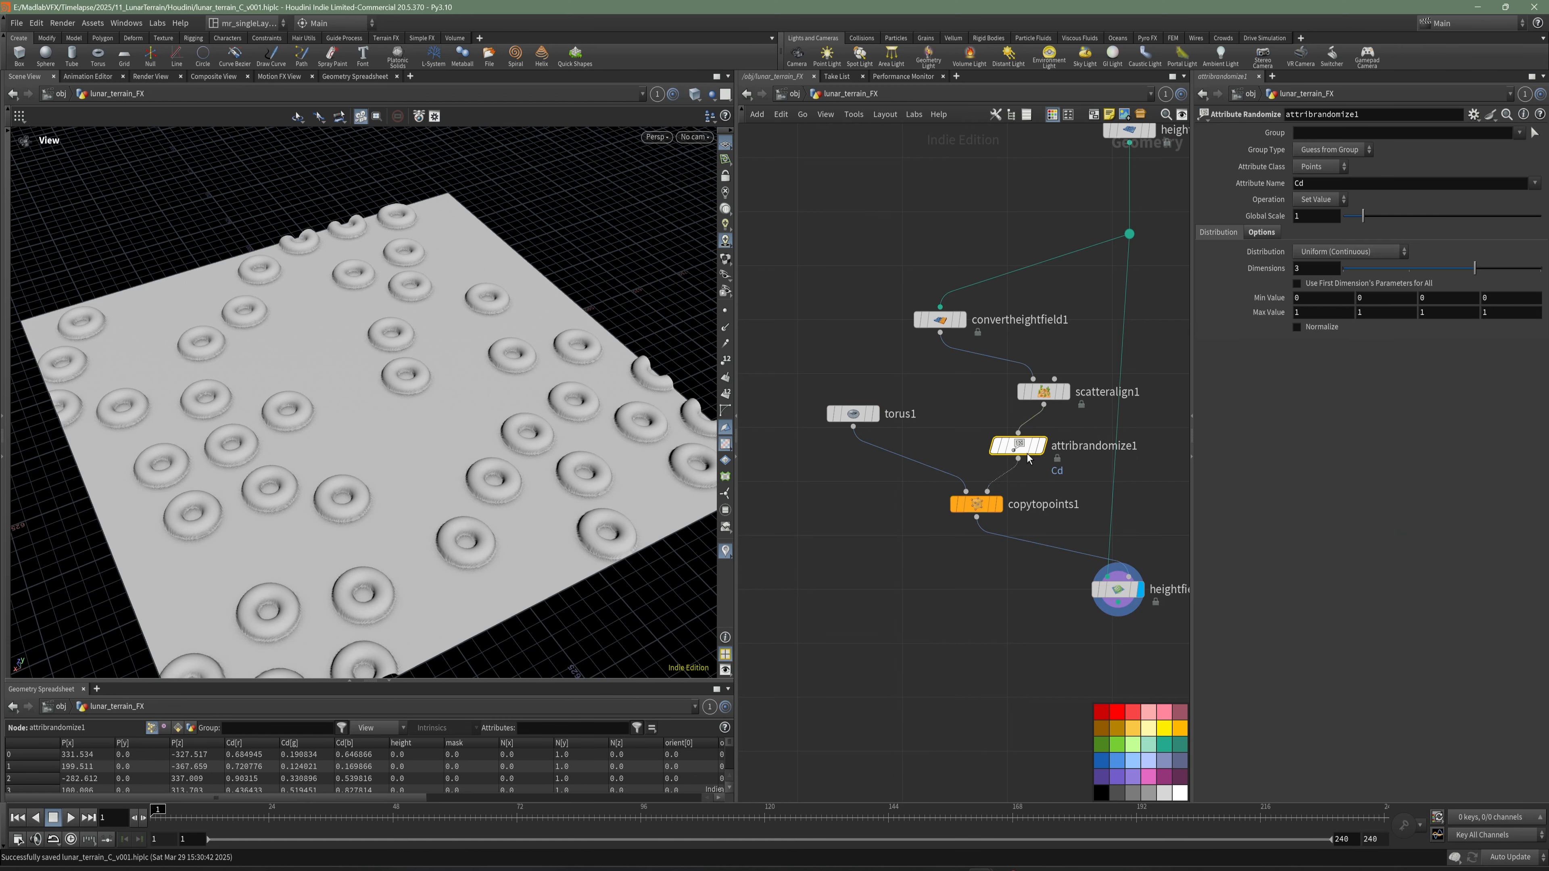
left_click_drag(1027, 454, 1053, 460)
middle_click_drag(1128, 439, 1044, 449)
- Set the attribute name of attribrandomize1 to pscale
left_click_drag(1330, 182, 1271, 191)
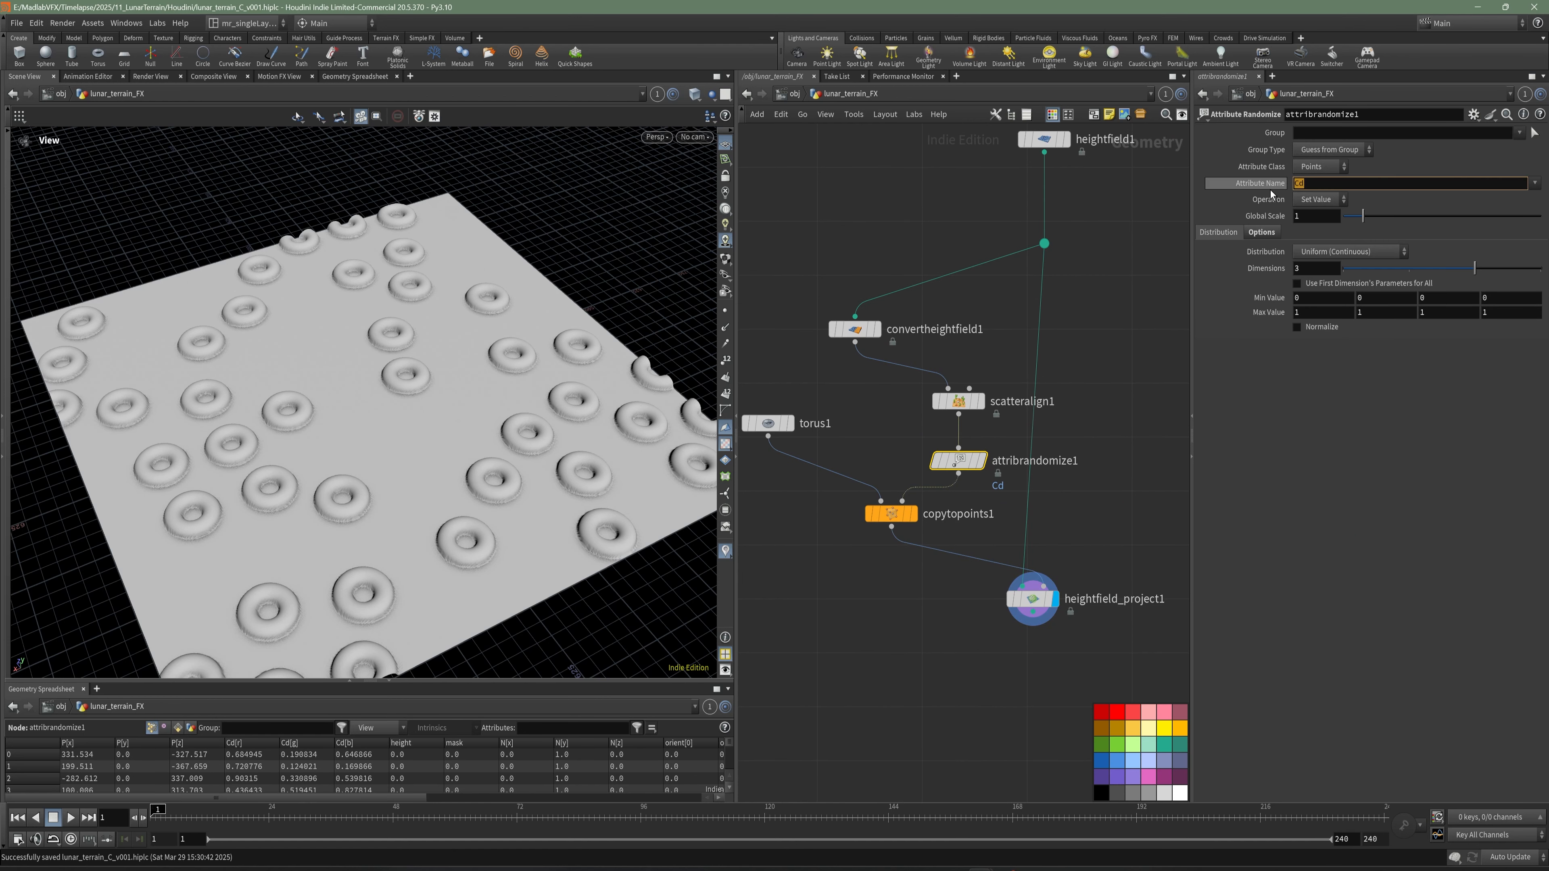
type("pscale")
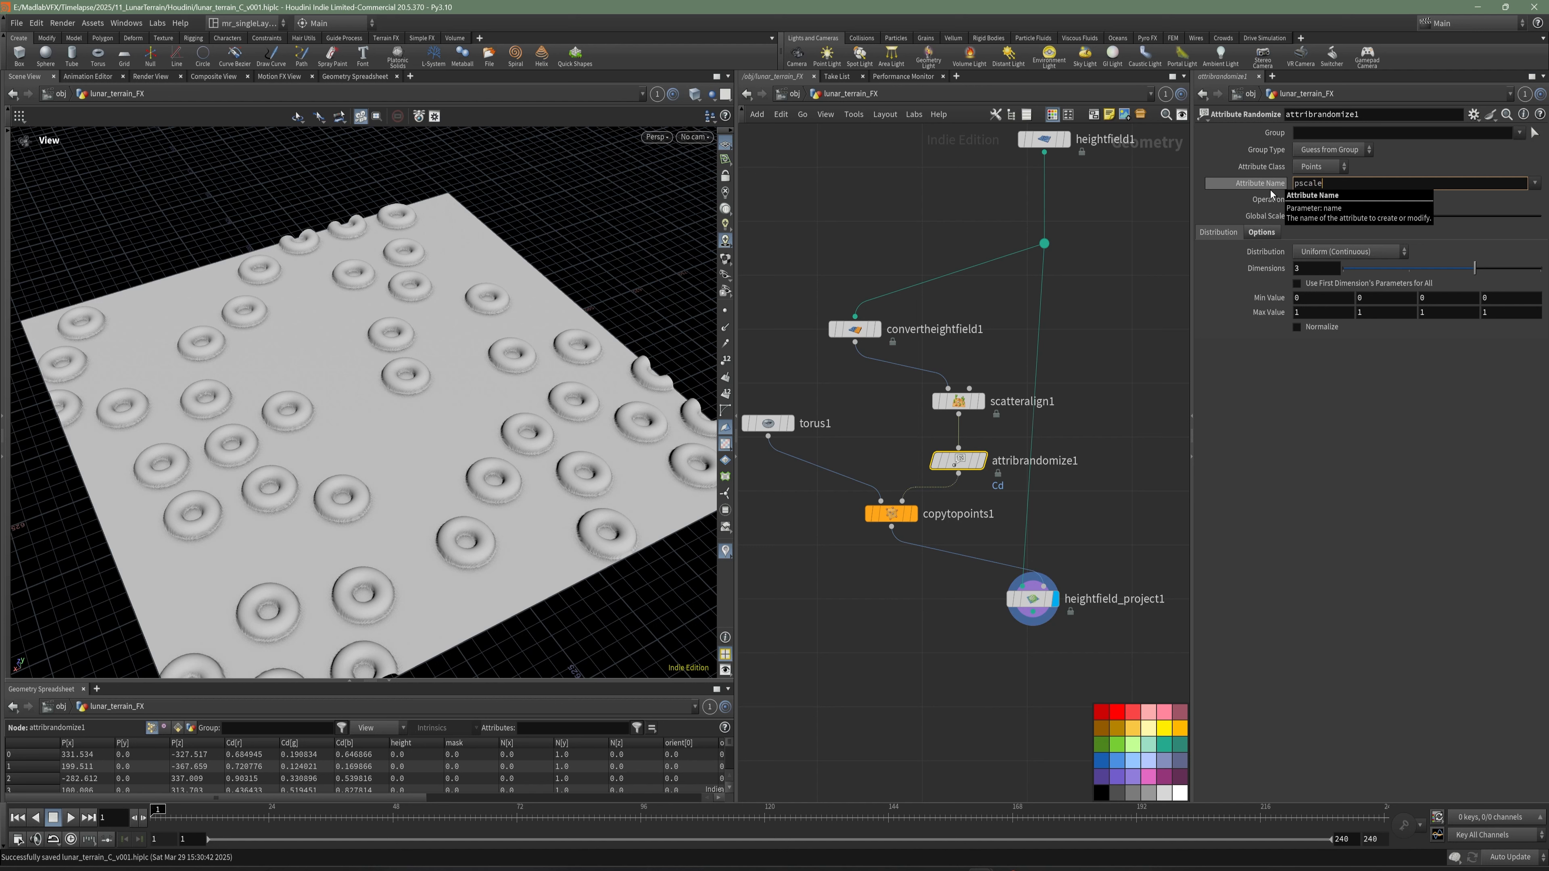
key("Return")
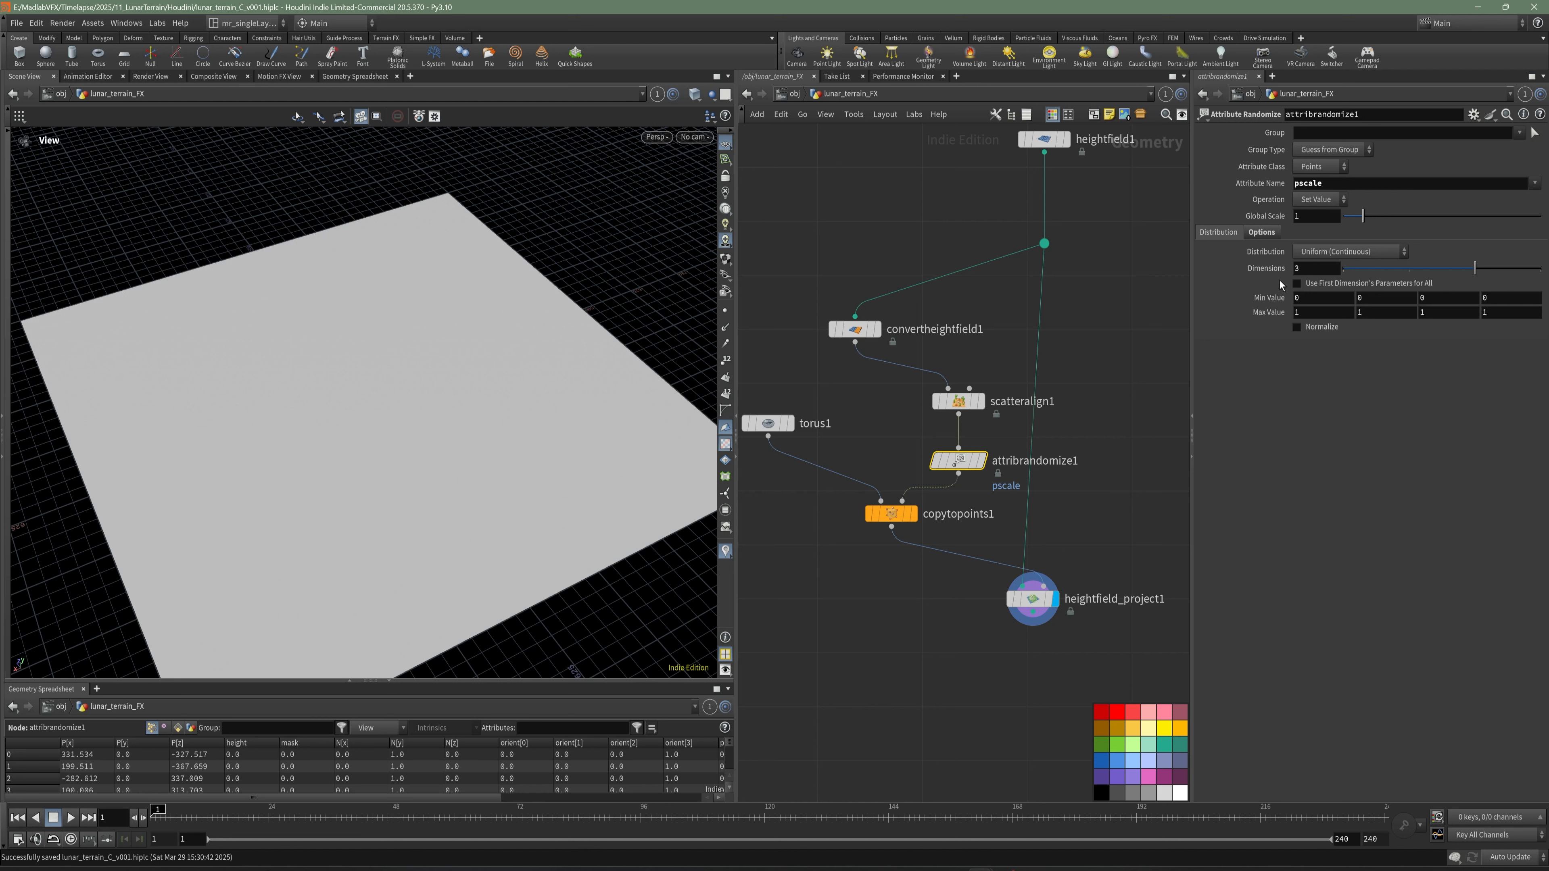
- Set the pscale randomization to 1 dimension, with a minimum value of 30 and a maximum of 100
left_click_drag(1310, 269, 1266, 312)
type("1")
key("Return")
type("30")
key("Return")
type("100")
key("Return")
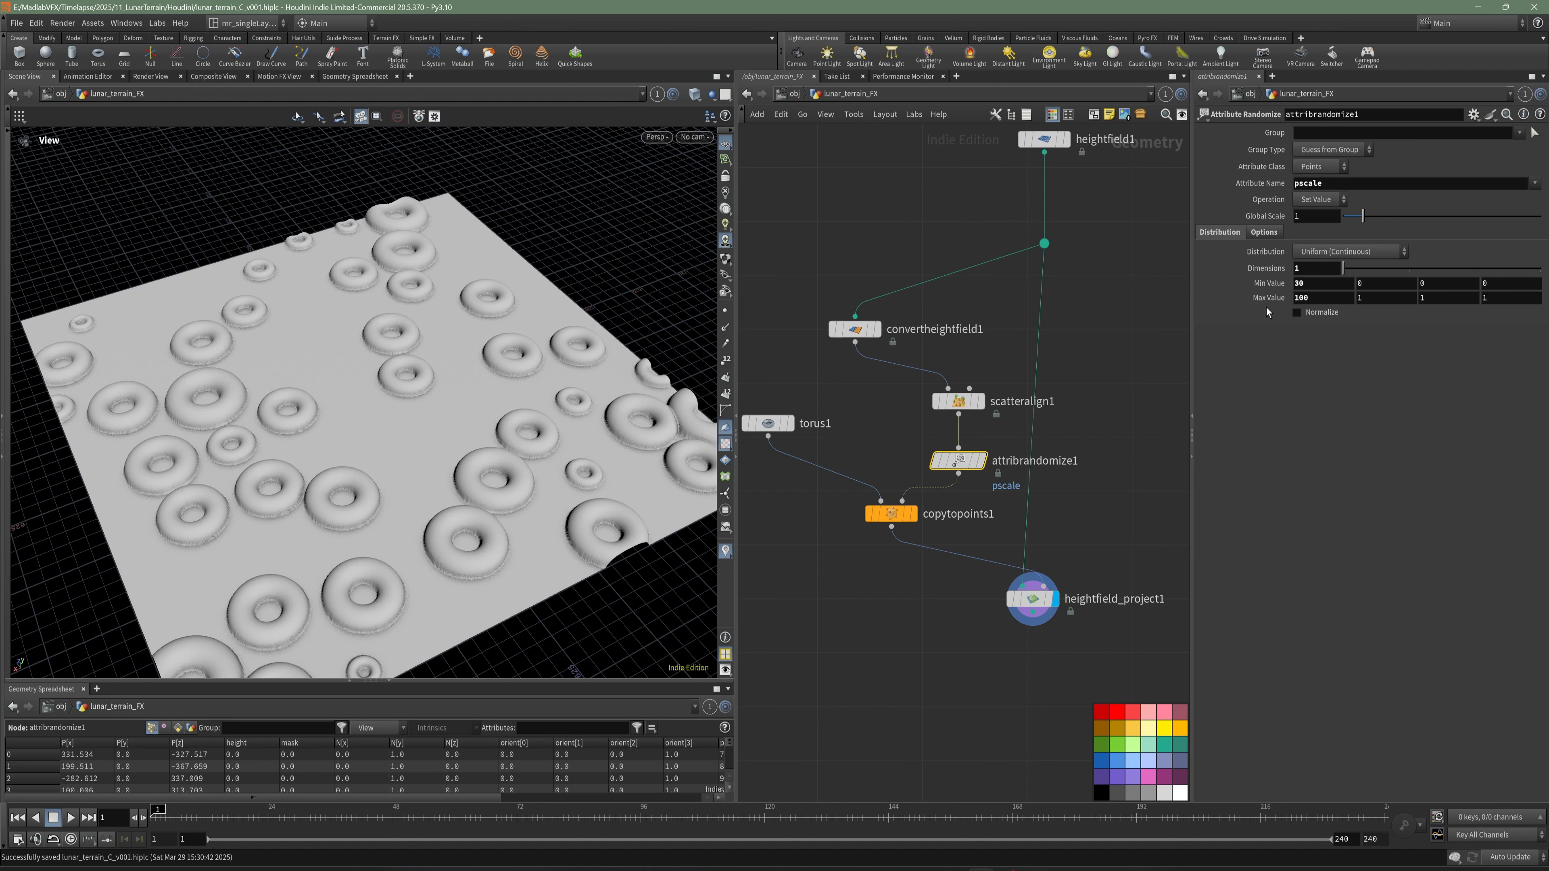
- Examine the randomly sized torus shapes on the terrain from several distances and angles
left_click(854, 677)
left_click_drag(646, 401, 602, 421)
right_click_drag(476, 435, 563, 465)
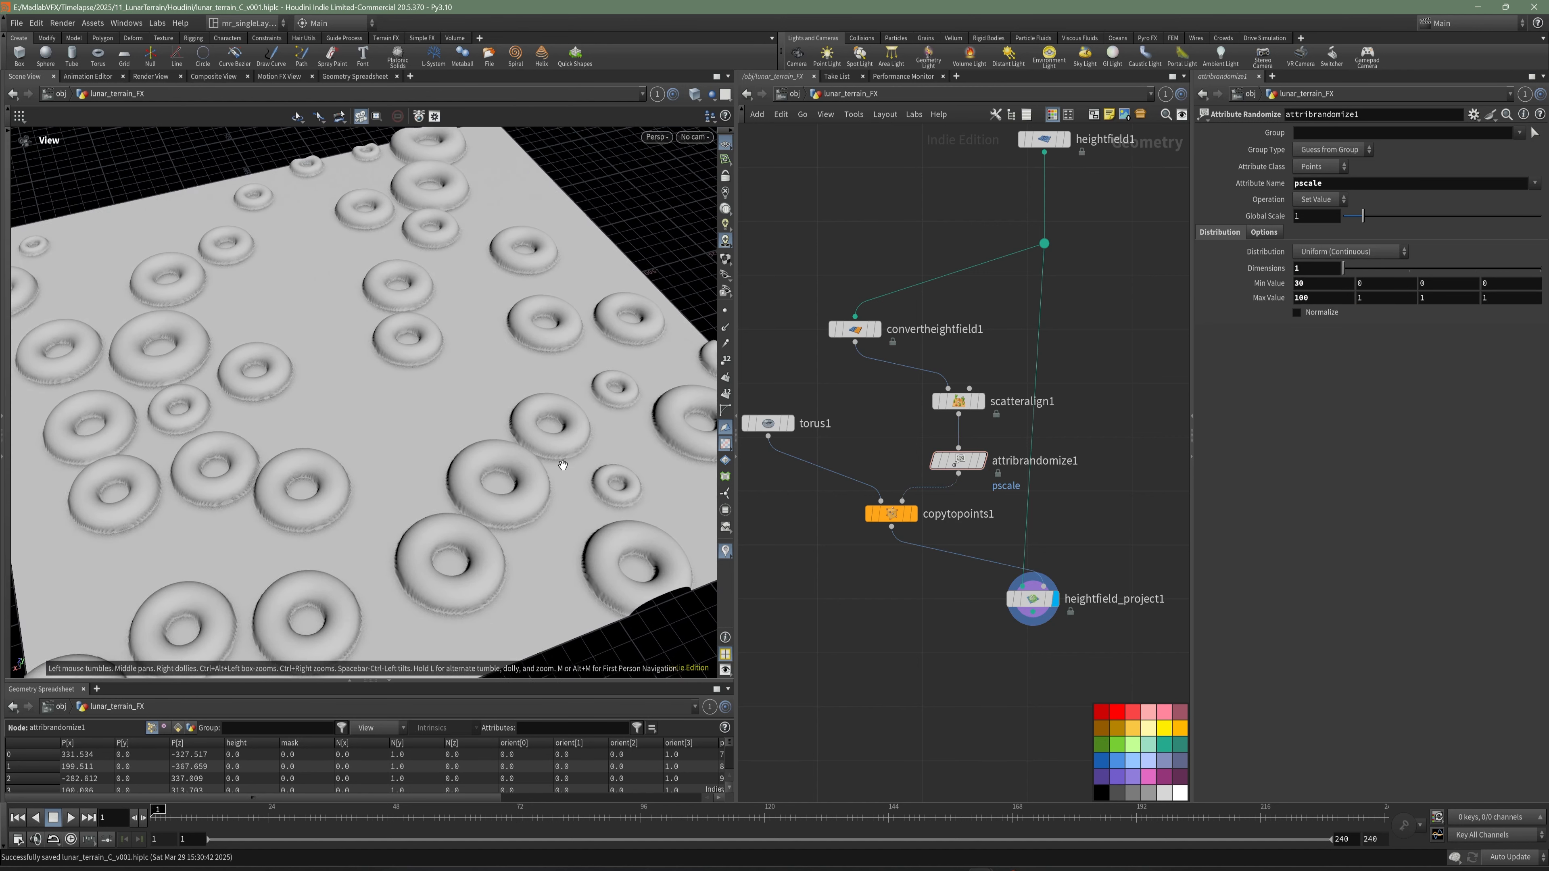
middle_click_drag(563, 466, 426, 421)
right_click_drag(427, 421, 601, 454)
right_click_drag(354, 430, 411, 449)
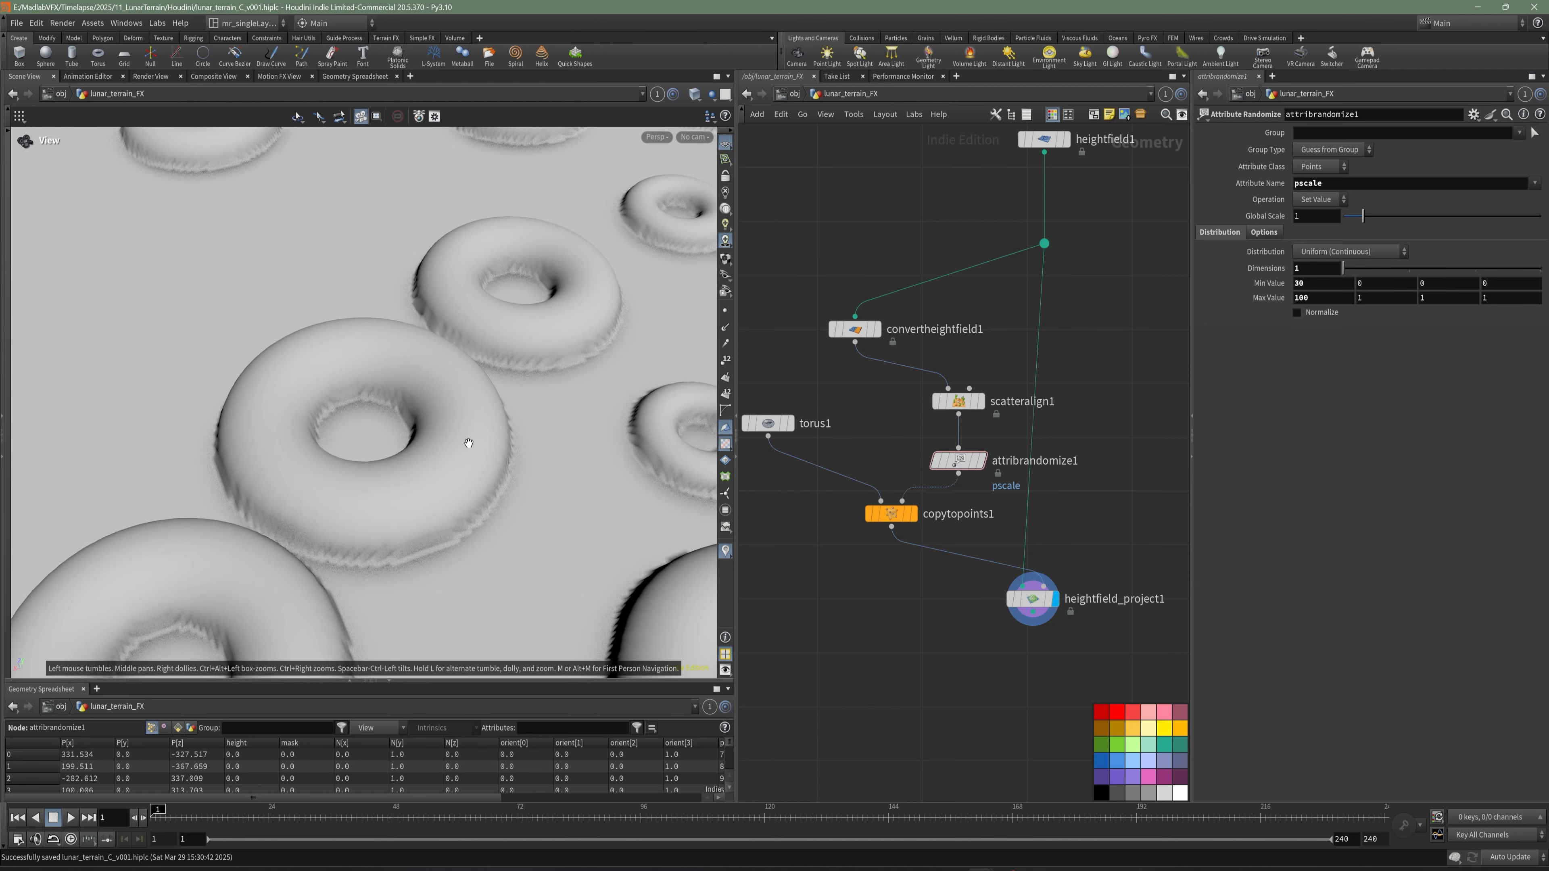
right_click_drag(527, 432, 402, 397)
left_click_drag(481, 428, 408, 389)
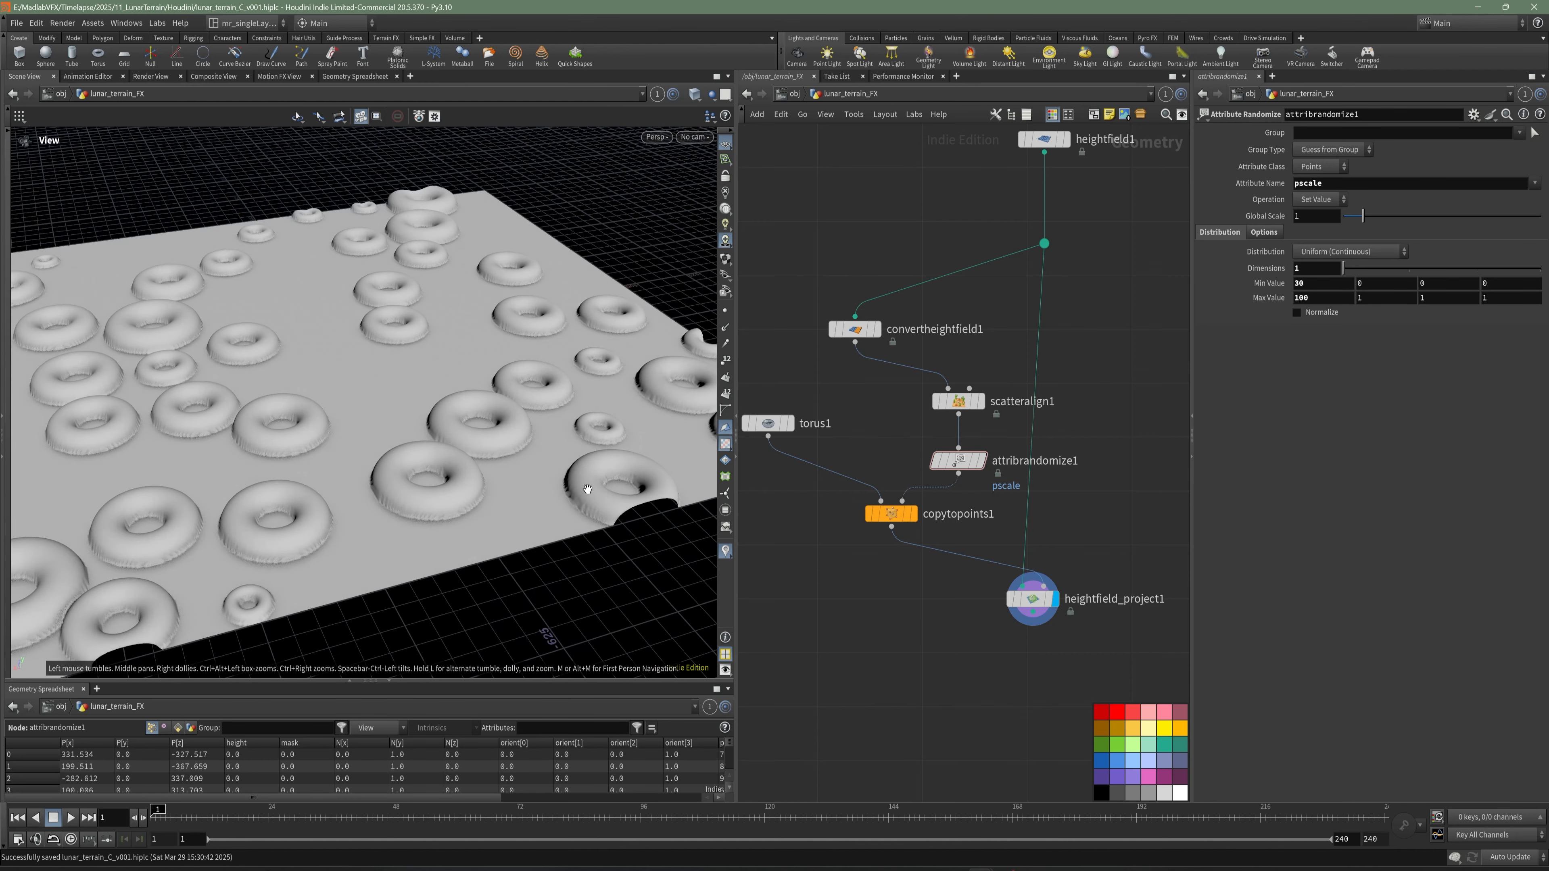
- Set torus1's uniform scale to 2 and check the enlarged rings on the terrain
middle_click_drag(787, 470, 879, 441)
left_click(860, 395)
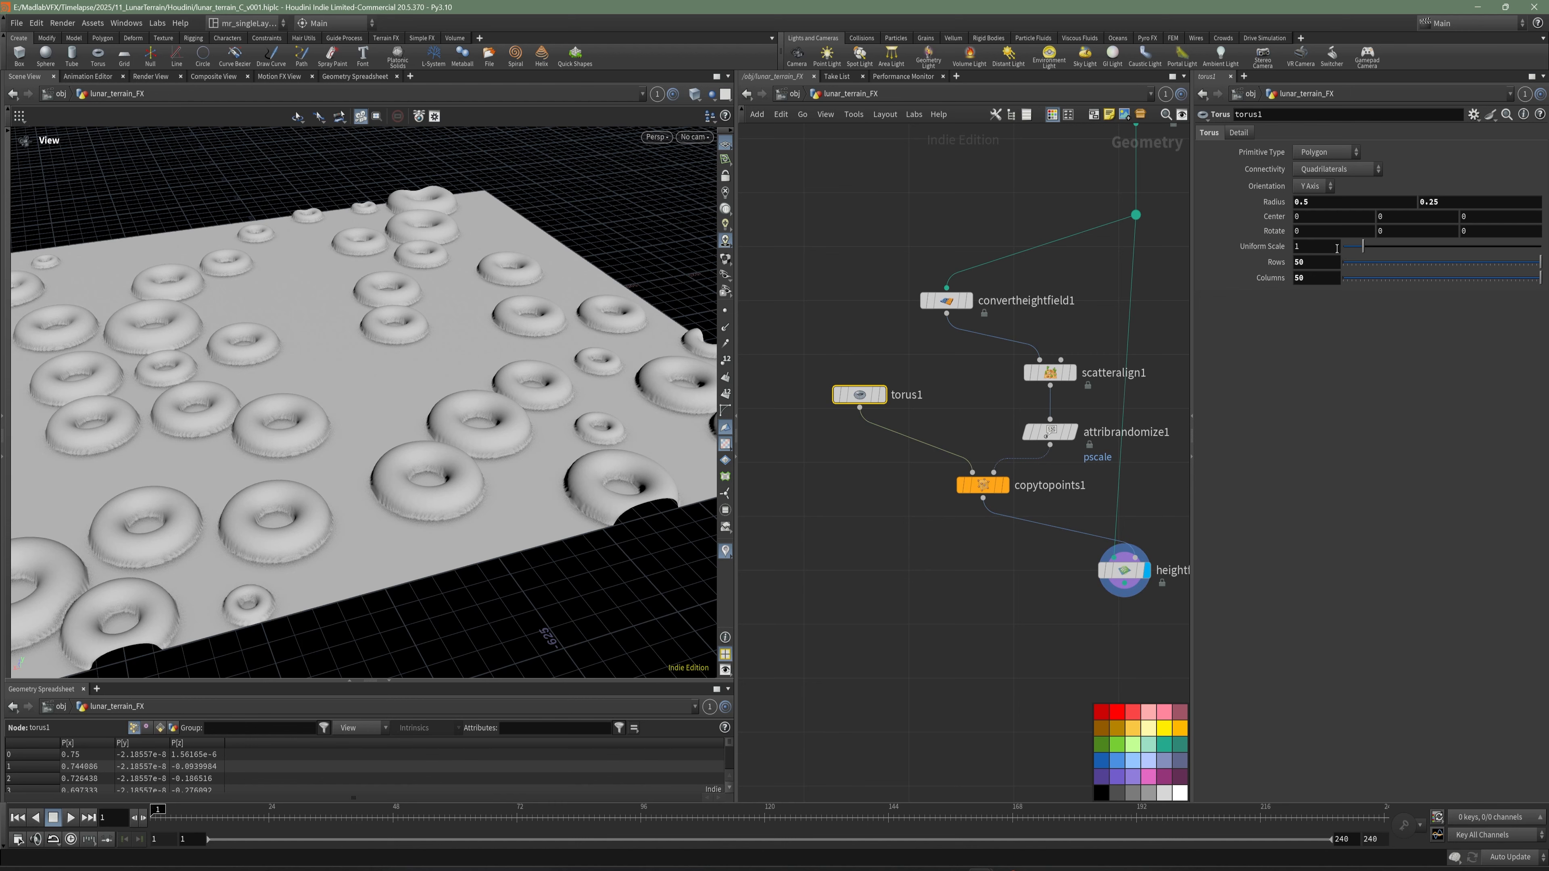
double_click(1298, 247)
type("2")
left_click(1175, 318)
middle_click_drag(1175, 318, 1181, 374)
left_click_drag(518, 433, 501, 480)
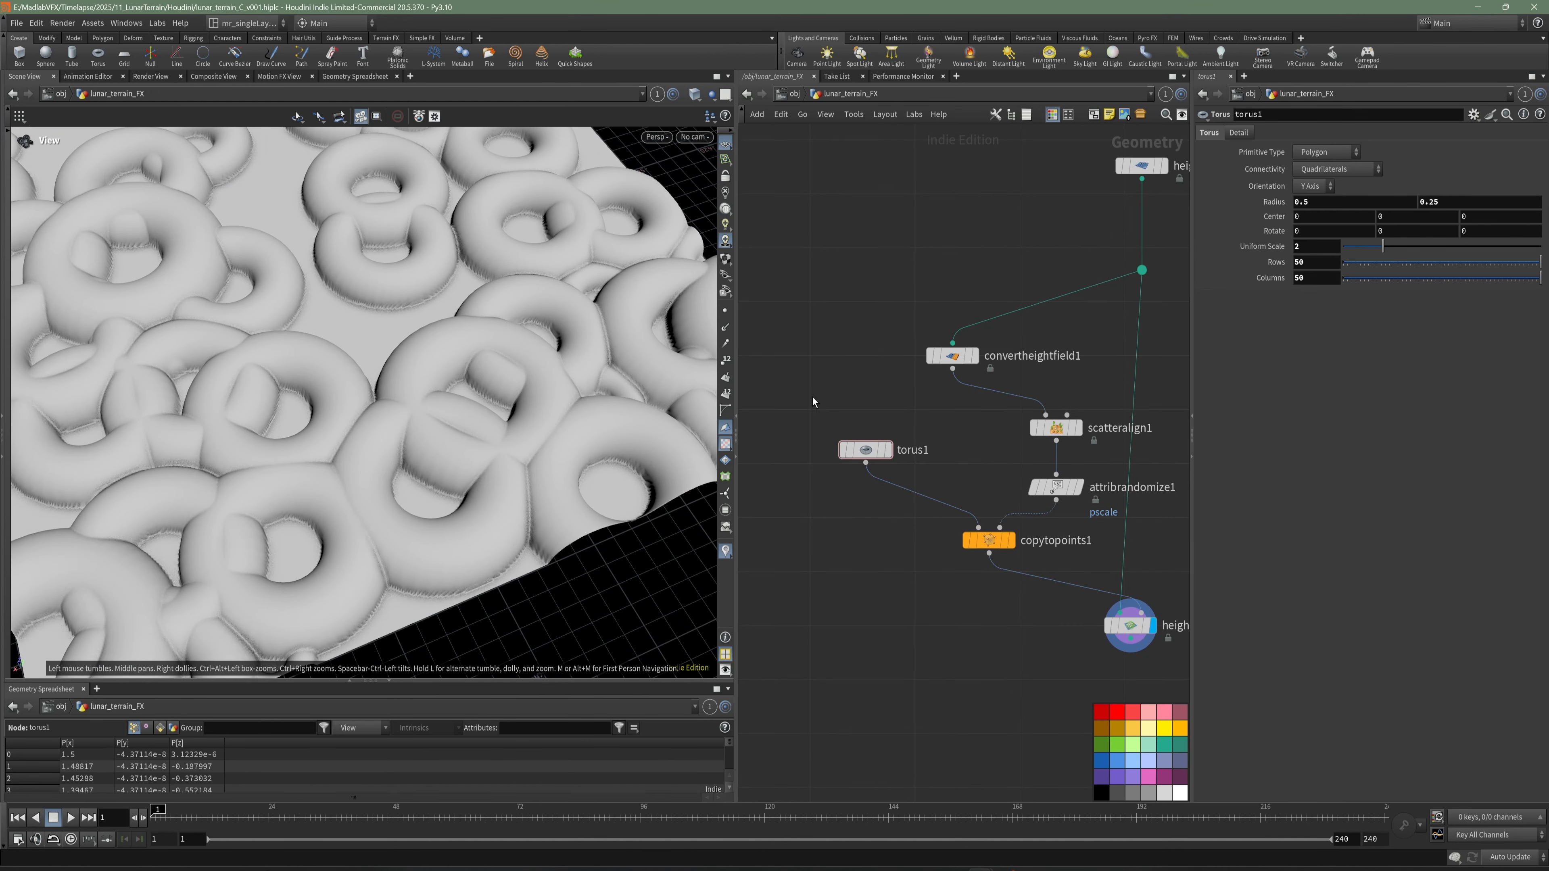
middle_click_drag(814, 401, 792, 457)
left_click_drag(521, 415, 529, 404)
scroll(511, 403, "down", 3)
- Set heightfield1's uniform scale to 1.5 and check the spacing of the rings across the terrain
middle_click_drag(965, 322, 849, 374)
left_click_drag(1104, 328, 896, 232)
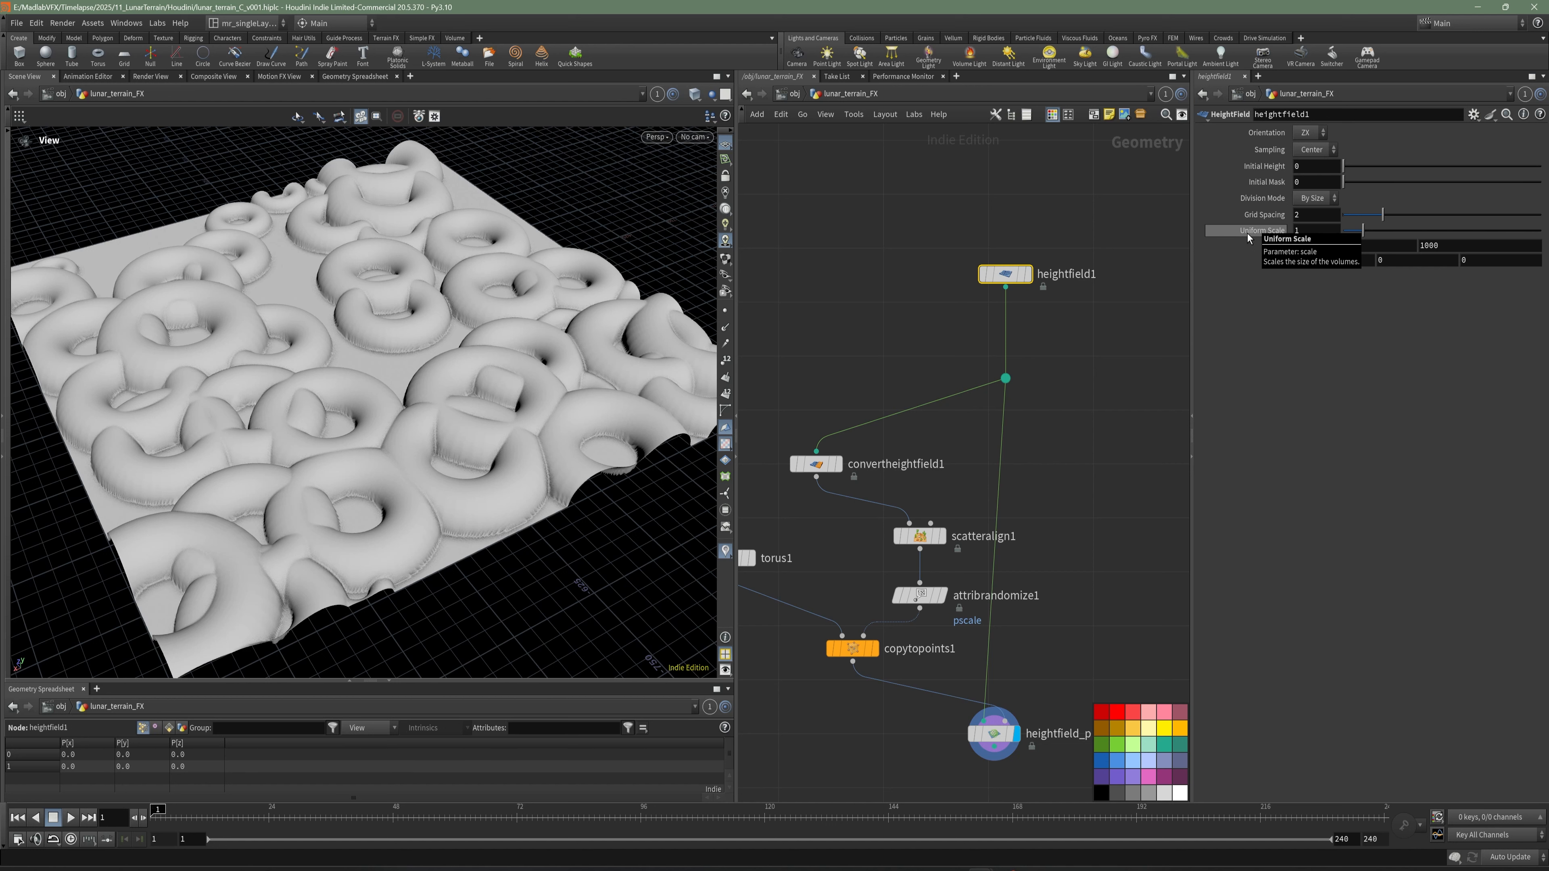
left_click(1325, 232)
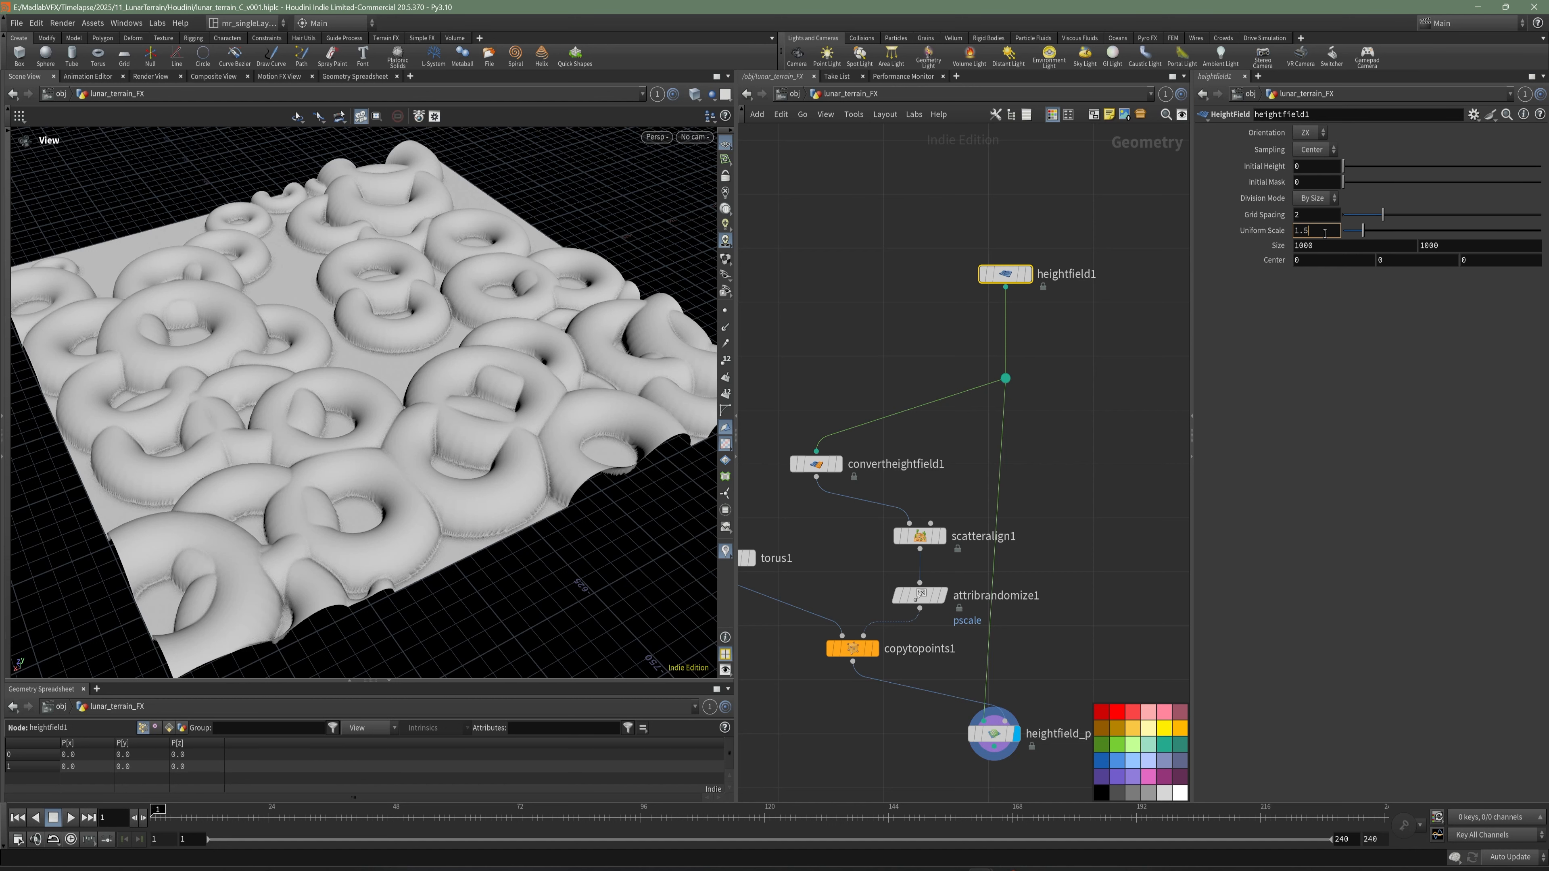
key("Return")
right_click_drag(506, 381, 389, 380)
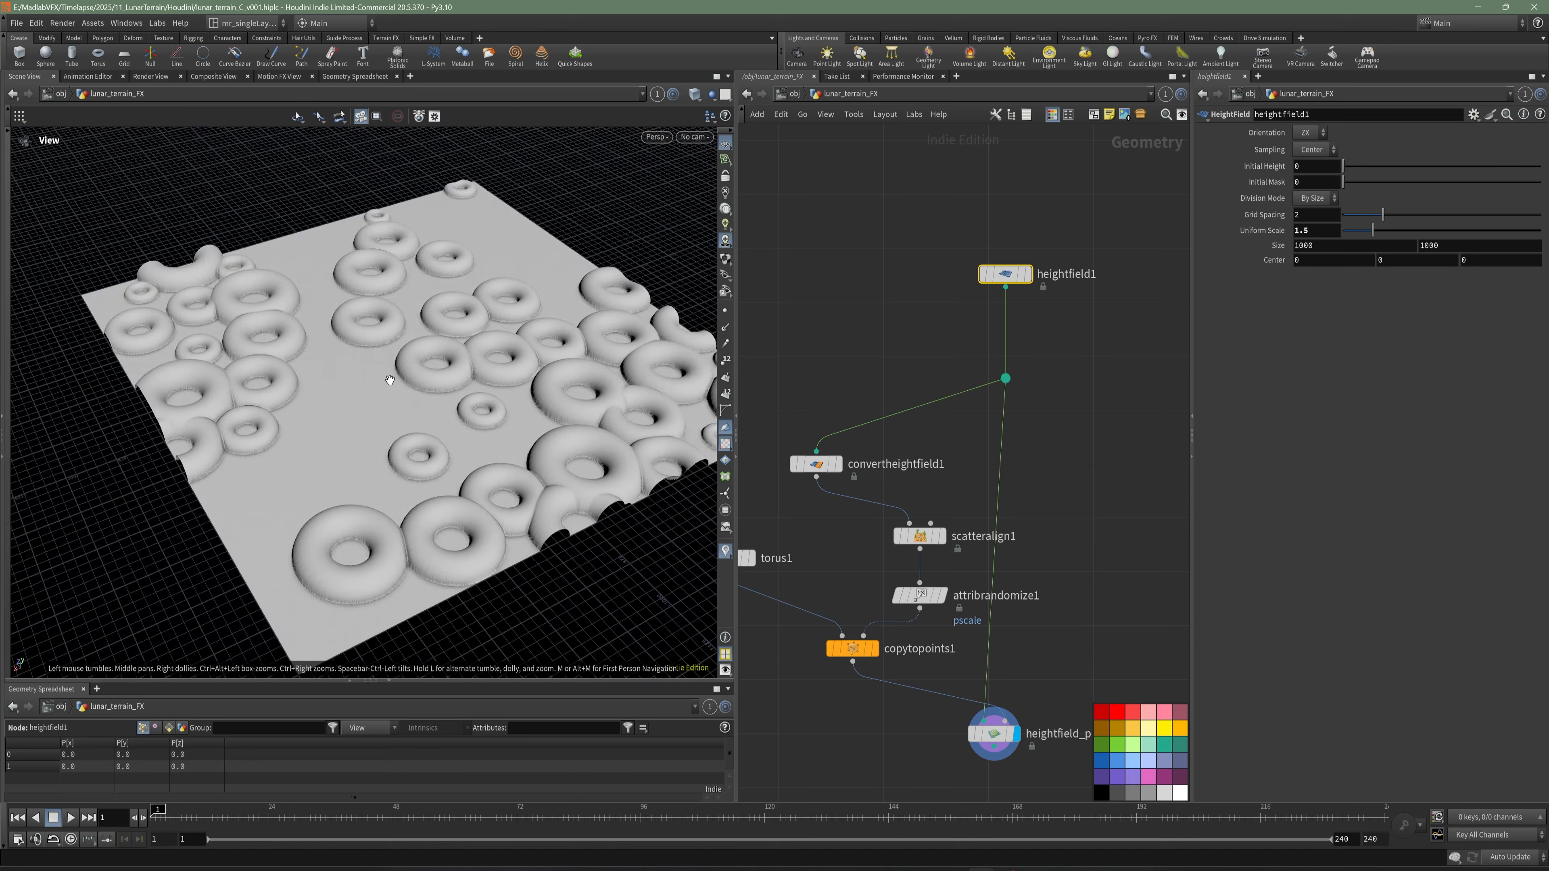
left_click_drag(389, 379, 332, 367)
middle_click_drag(333, 366, 174, 405)
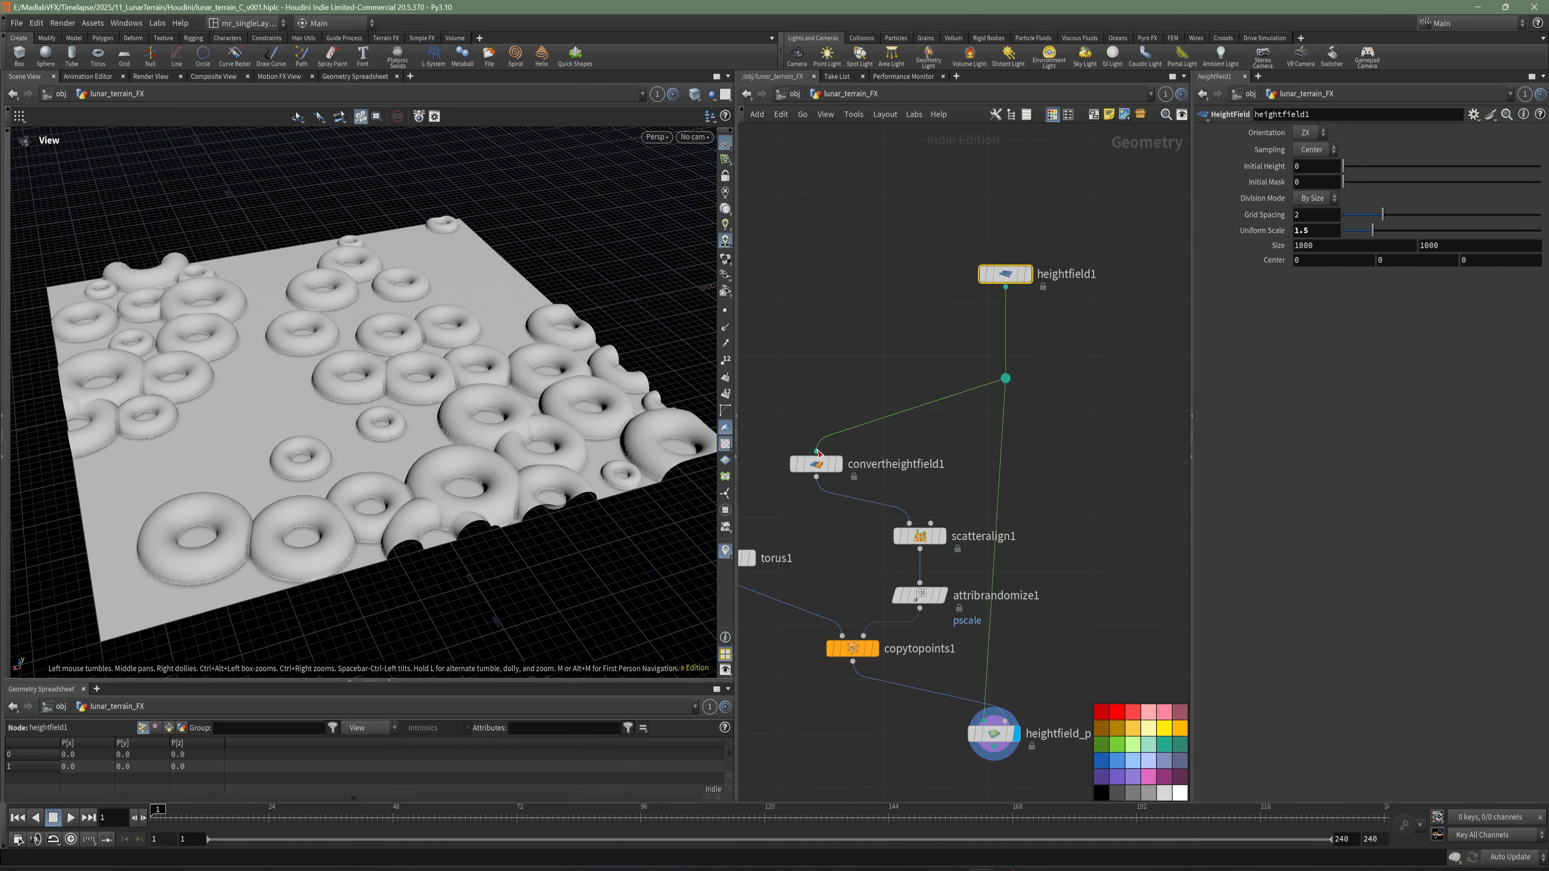
middle_click_drag(756, 567, 839, 393)
scroll(823, 394, "up", 1)
mouse_move(835, 449)
middle_mouse_down()
mouse_move(854, 463)
mouse_move(827, 466)
middle_mouse_up()
left_click(837, 396)
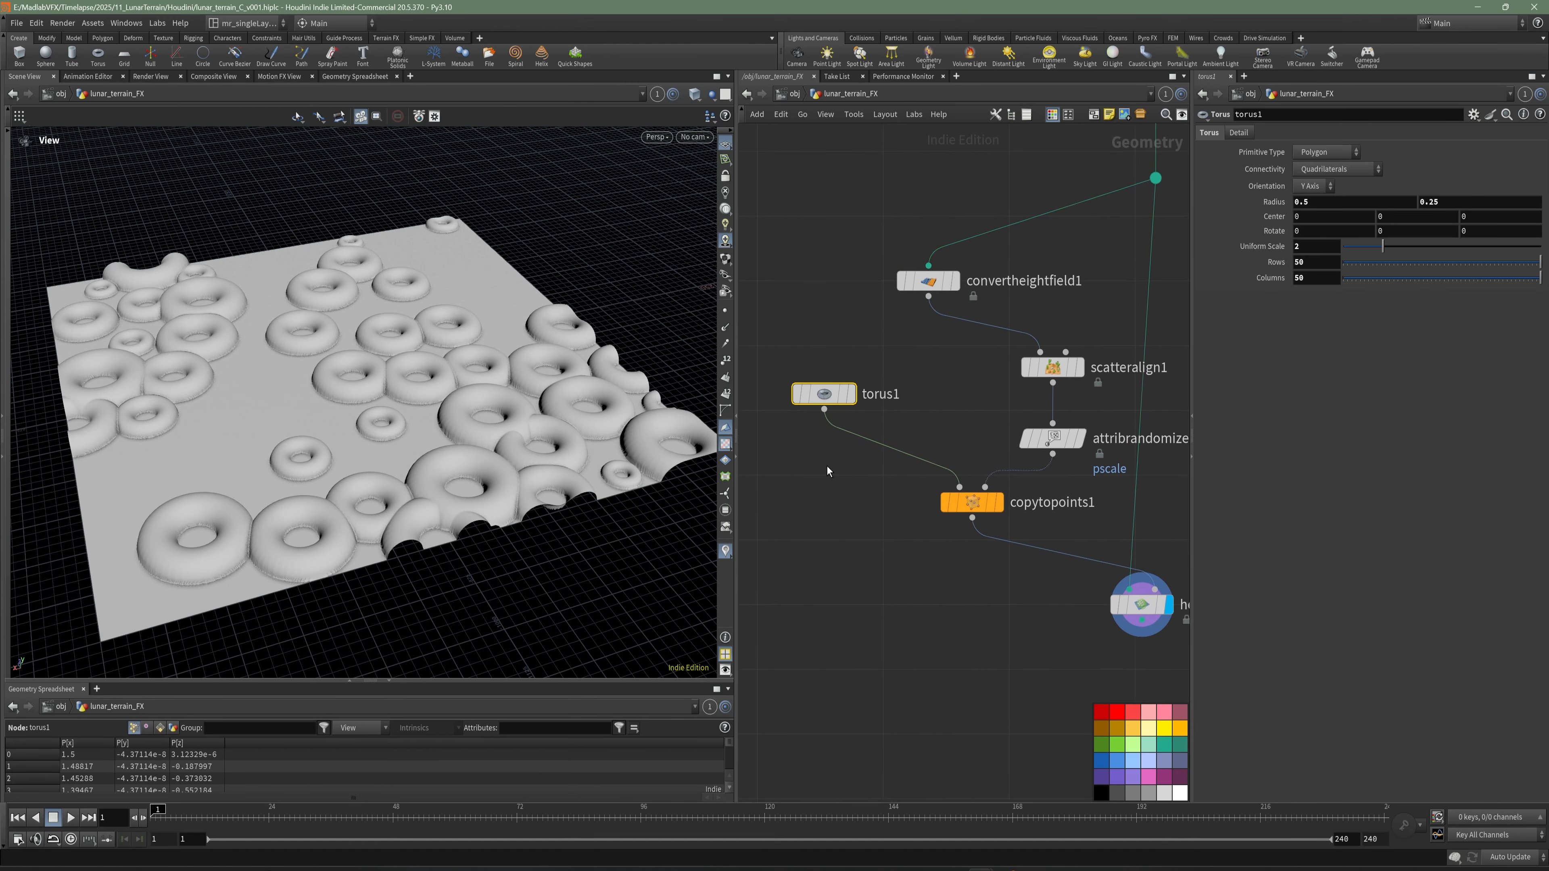
middle_click_drag(1056, 582, 978, 540)
left_click_drag(1064, 563, 1058, 580)
middle_click_drag(919, 557, 929, 550)
key("Tab")
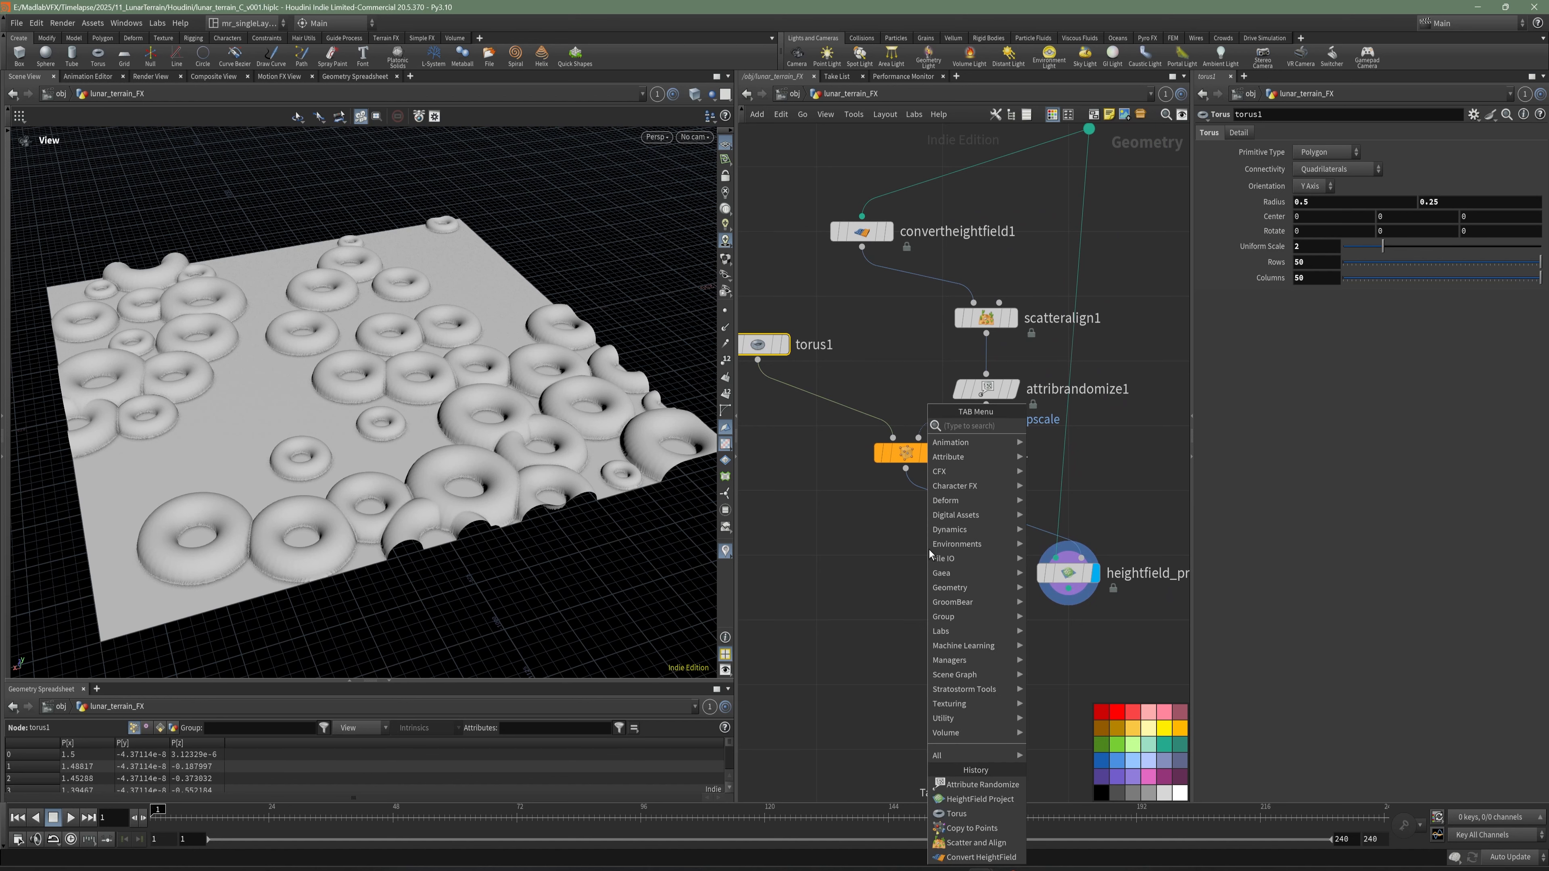
type("tranf")
key("Escape")
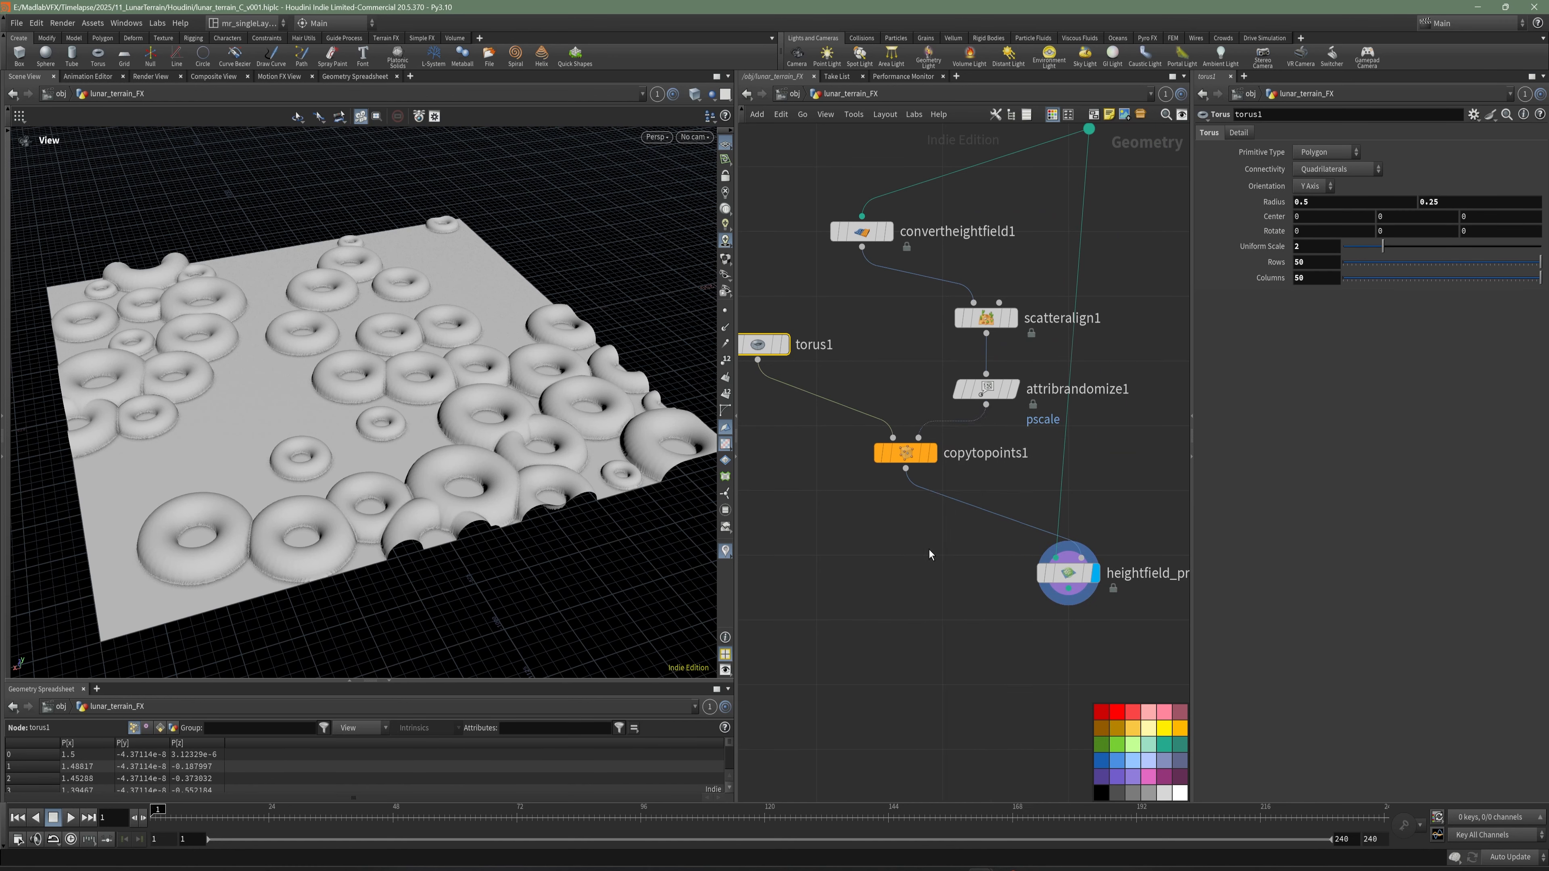
key("Tab")
type("tranf")
key("Escape")
- Insert a Transform node between torus1 and copytopoints1, directly below torus1
key("Tab")
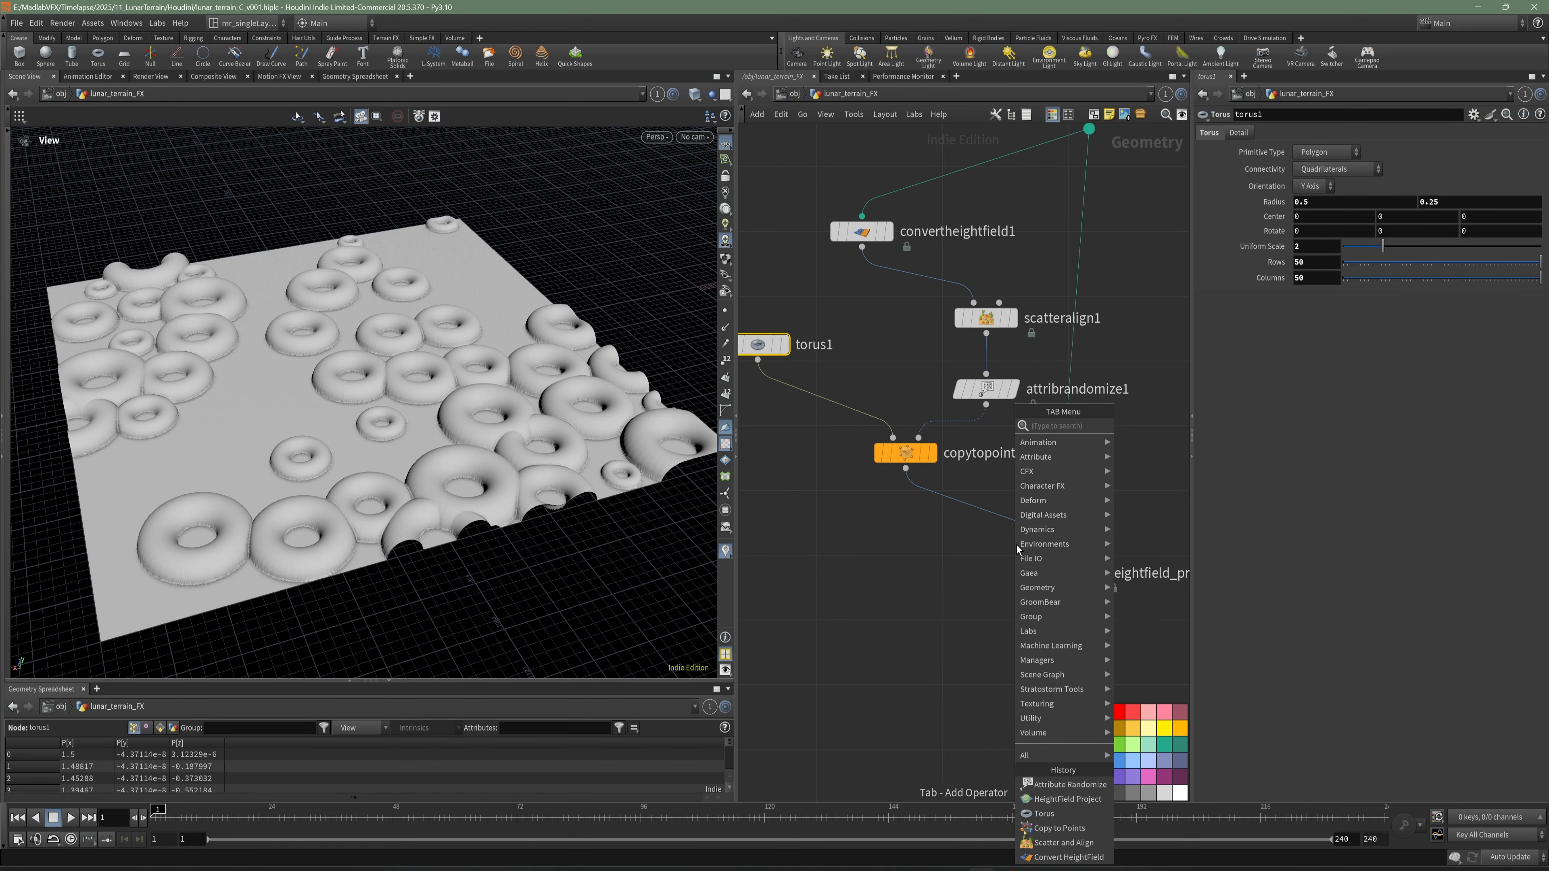
type("tra")
left_click(1148, 456)
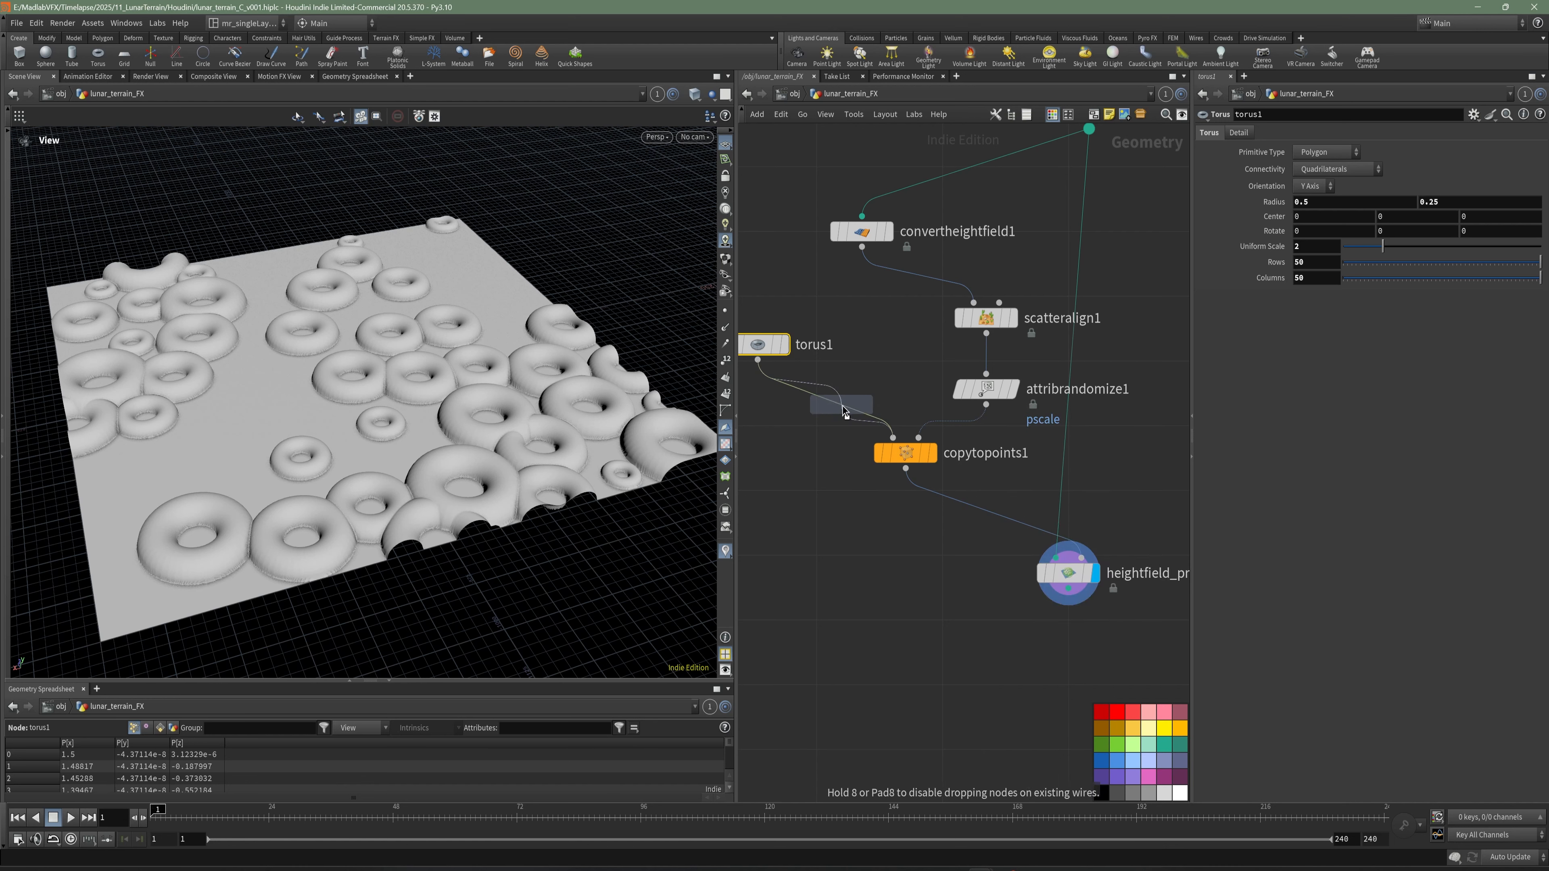
left_click(780, 407)
left_click_drag(780, 408, 765, 413)
middle_click_drag(766, 412, 817, 424)
- Set transform1's Y scale to 3 to make the rings taller and save the scene
left_click_drag(1417, 211, 1353, 236)
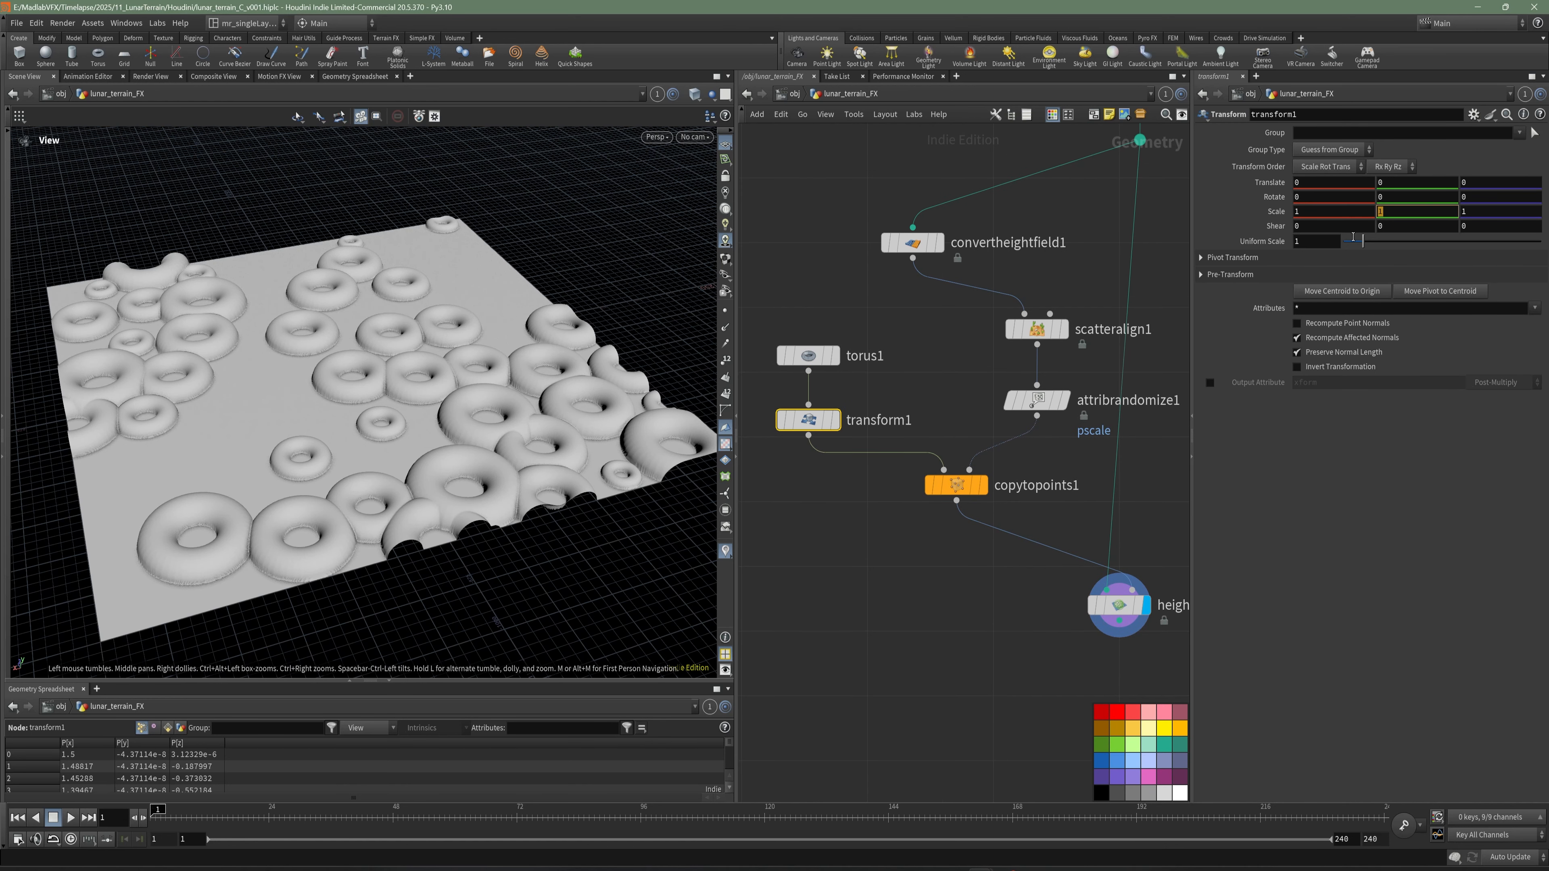
type("3")
key("Return")
left_click(918, 397)
middle_click_drag(919, 398, 941, 395)
key("ctrl+s")
- Set torus1's second radius value to 0.05 to thin the crater rims
left_click(879, 354)
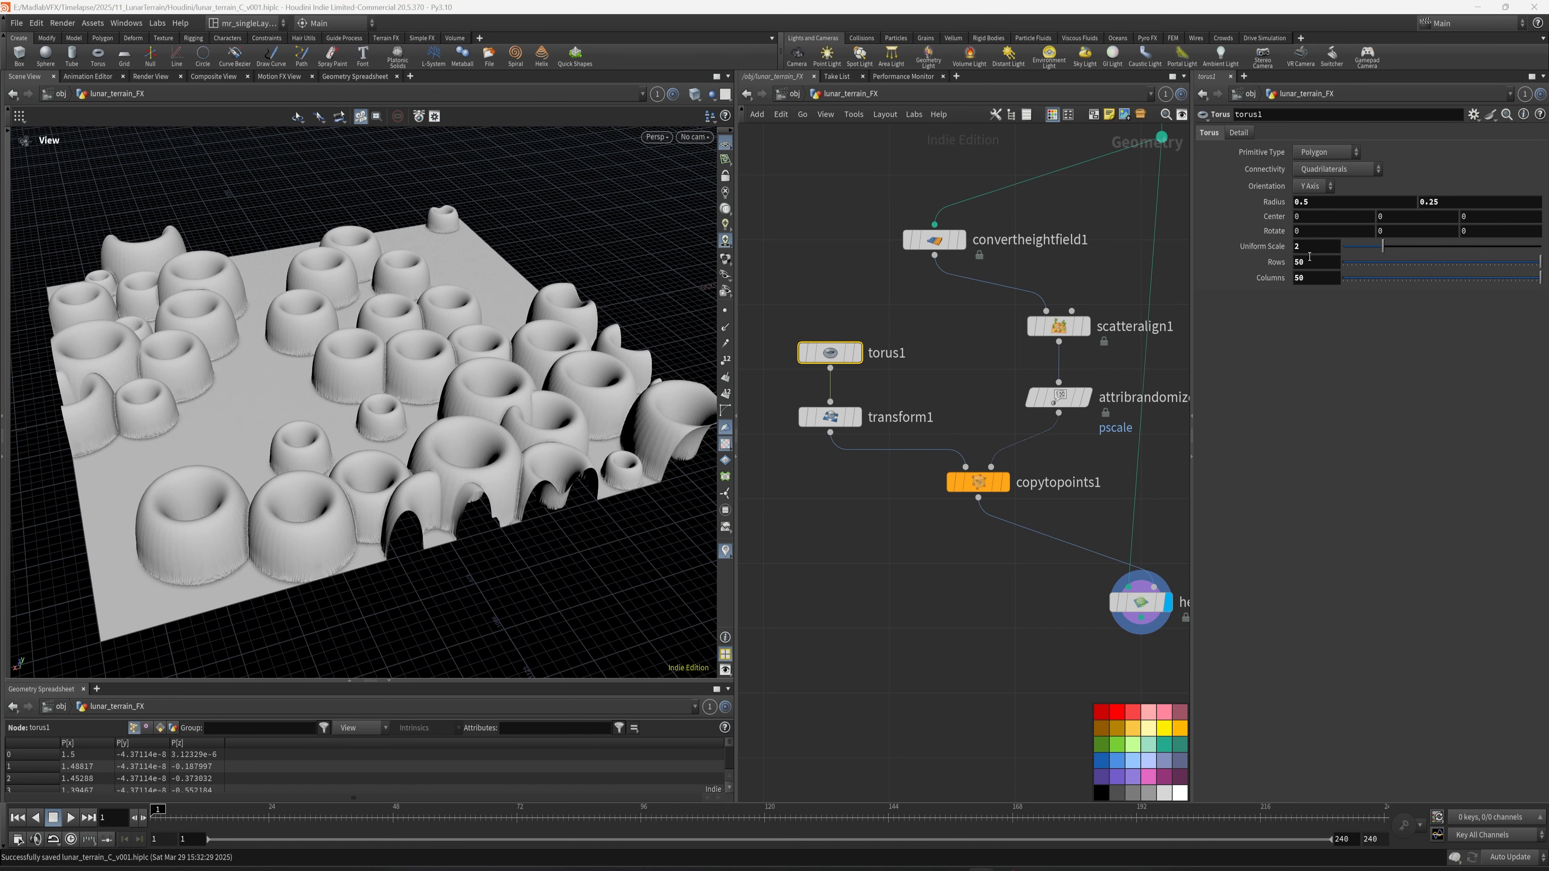
left_click(1458, 202)
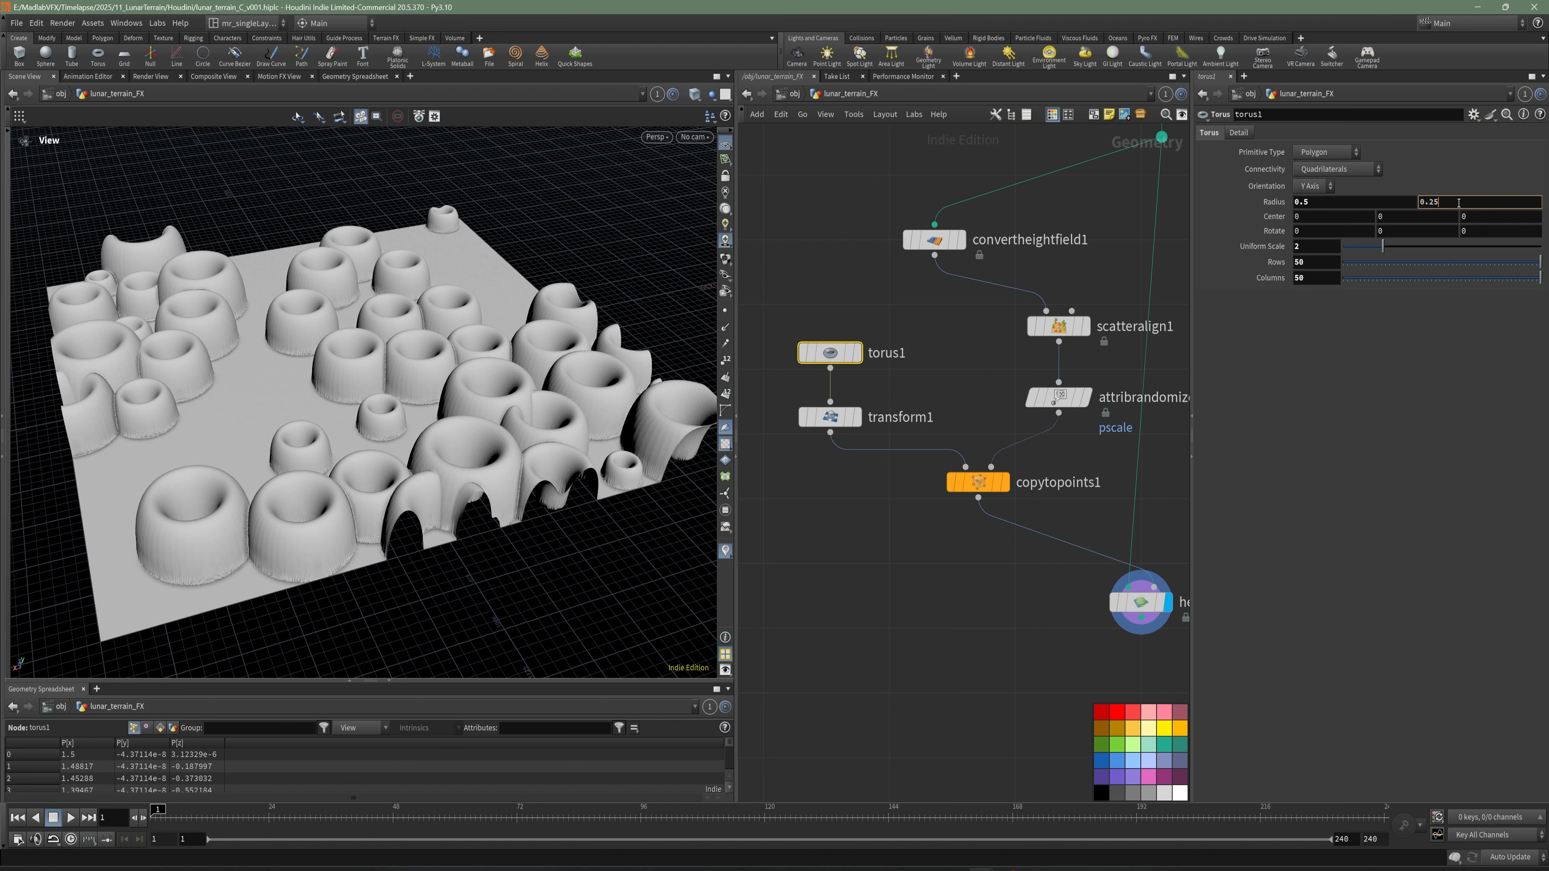
key("BackSpace")
key("BackSpace")
type("05")
key("Return")
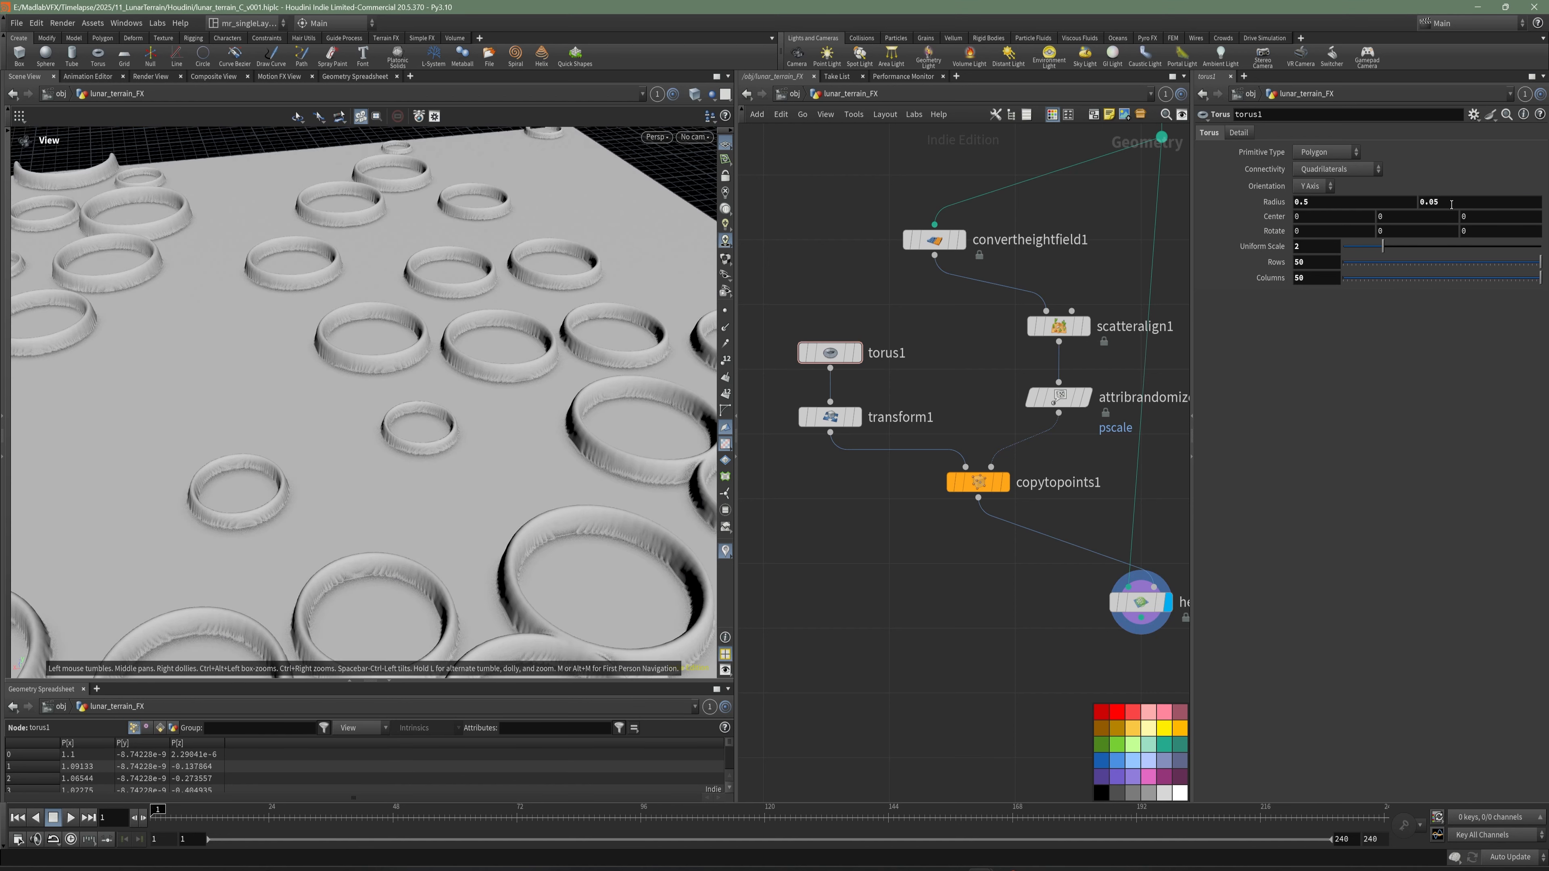
- Examine the thinner crater rings on the terrain from several distances and angles
scroll(578, 410, "down", 5)
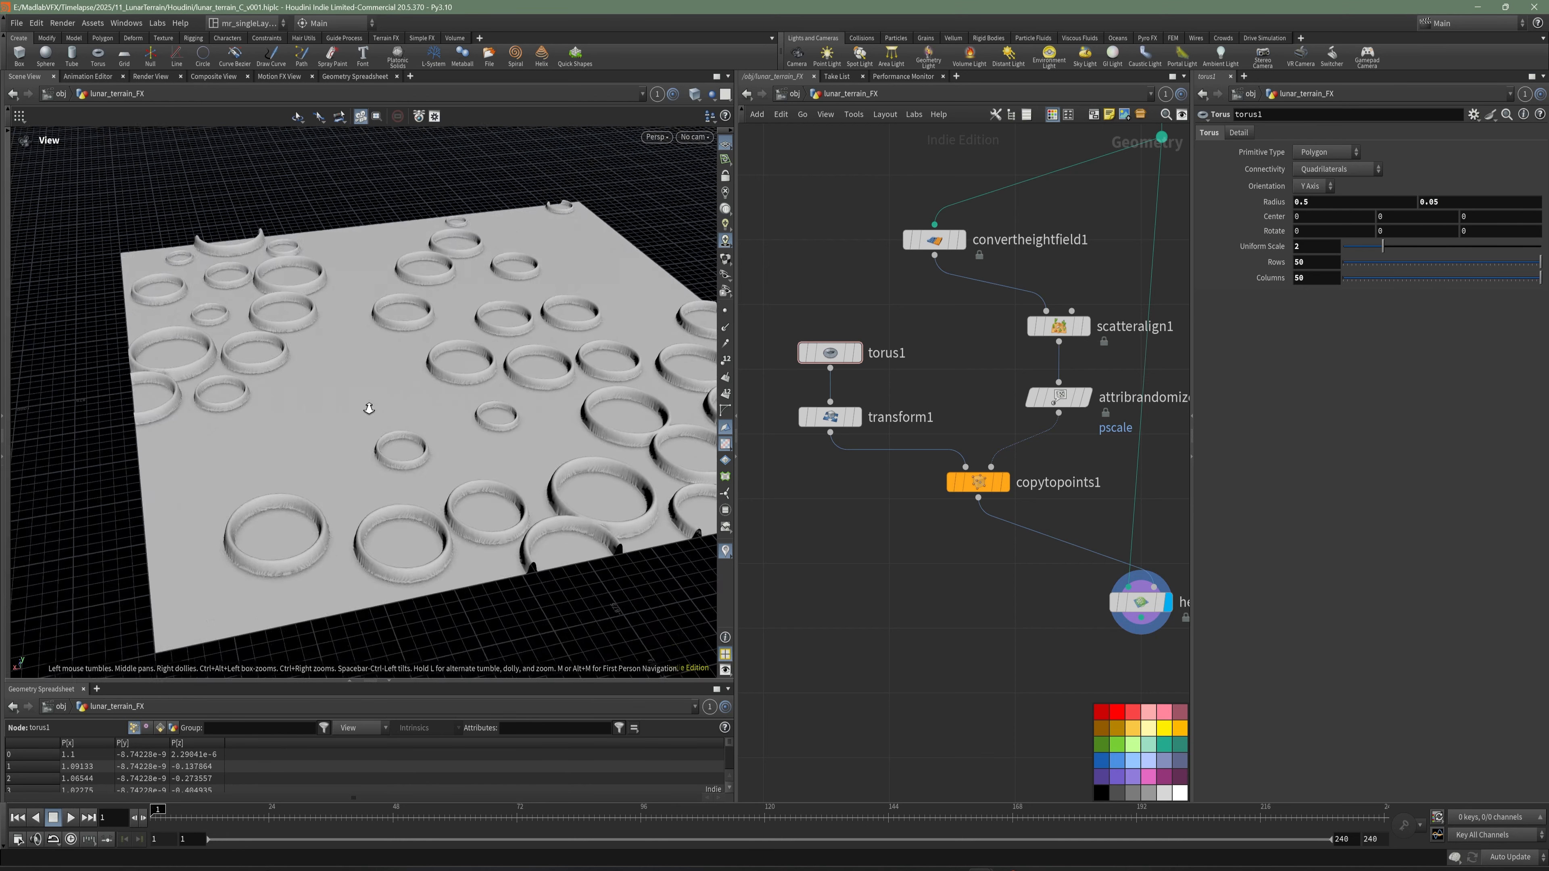
left_click_drag(559, 506, 518, 595)
middle_click_drag(912, 669, 903, 596)
left_click_drag(424, 525, 415, 439)
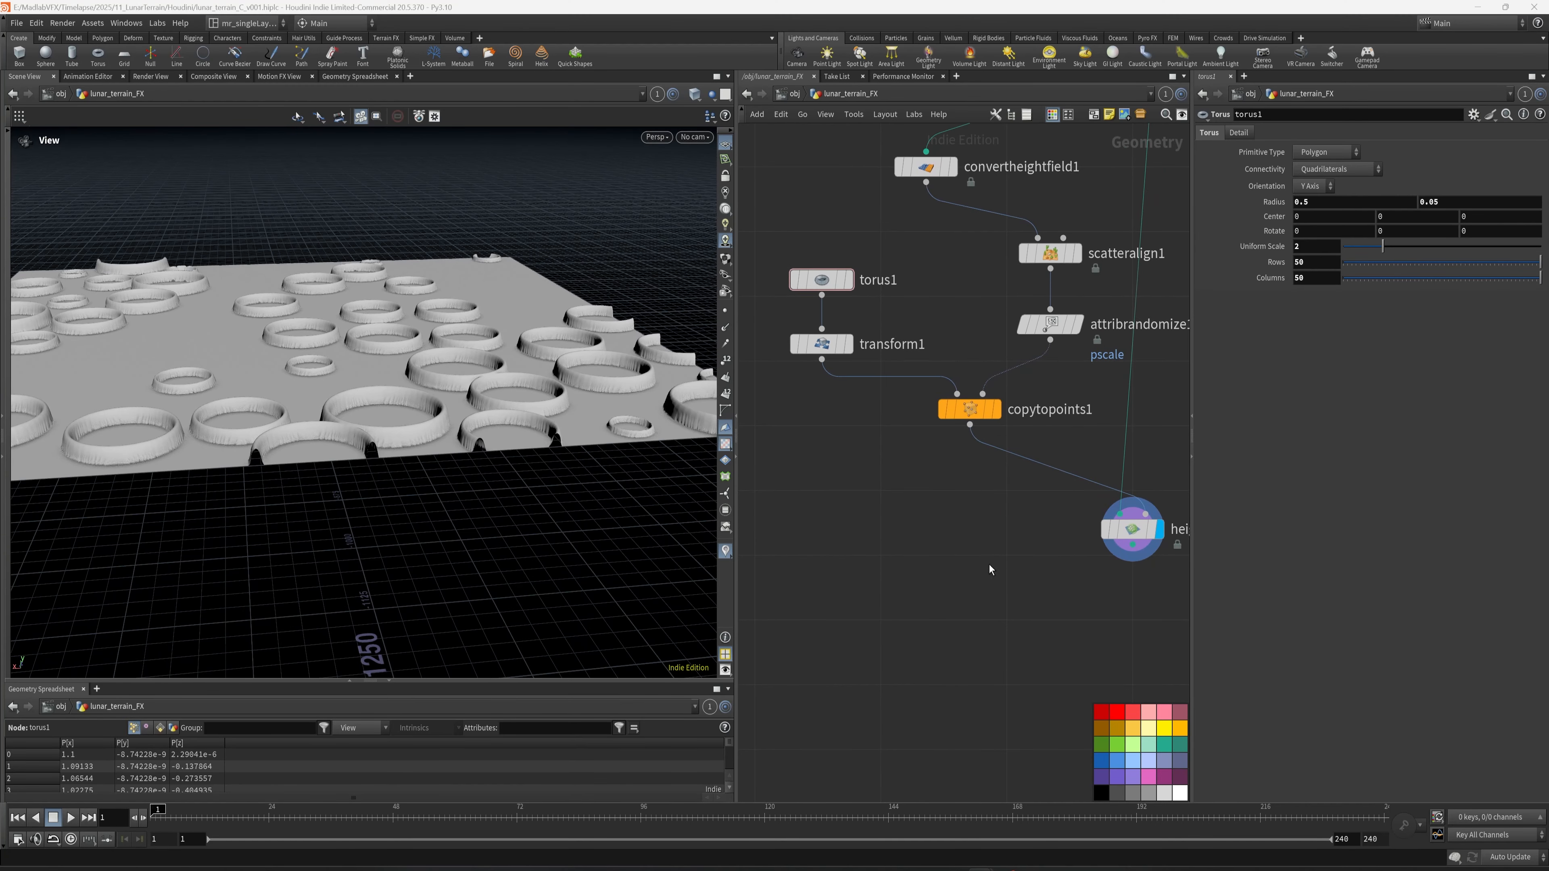
left_click_drag(632, 454, 358, 442)
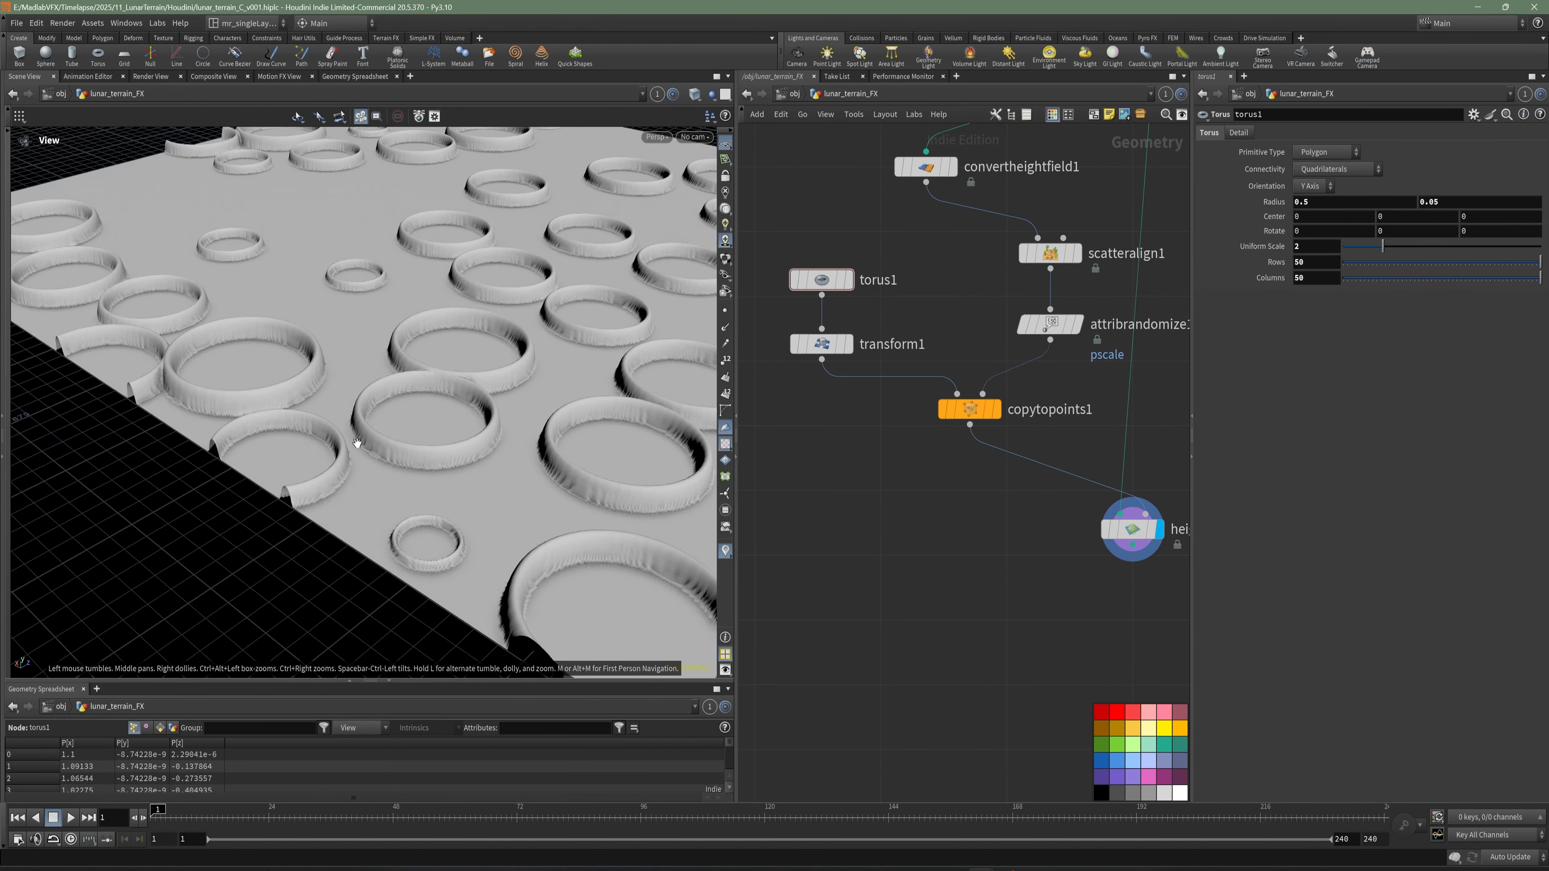
scroll(357, 442, "up", 4)
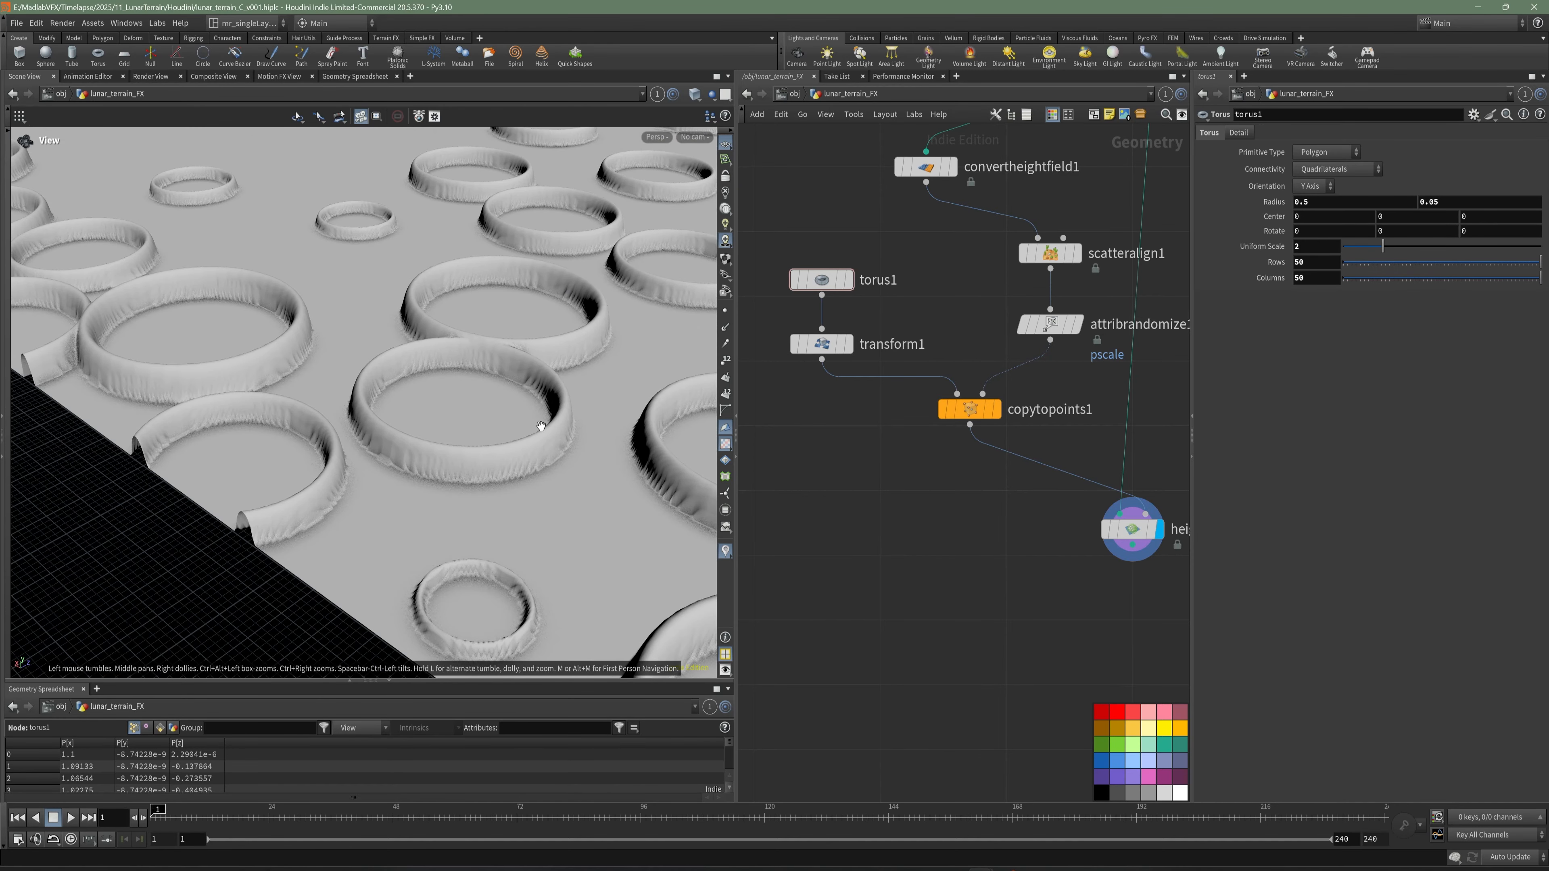
mouse_move(466, 418)
left_mouse_down()
mouse_move(416, 404)
mouse_move(363, 441)
mouse_move(370, 389)
mouse_move(337, 426)
mouse_move(476, 411)
left_mouse_up()
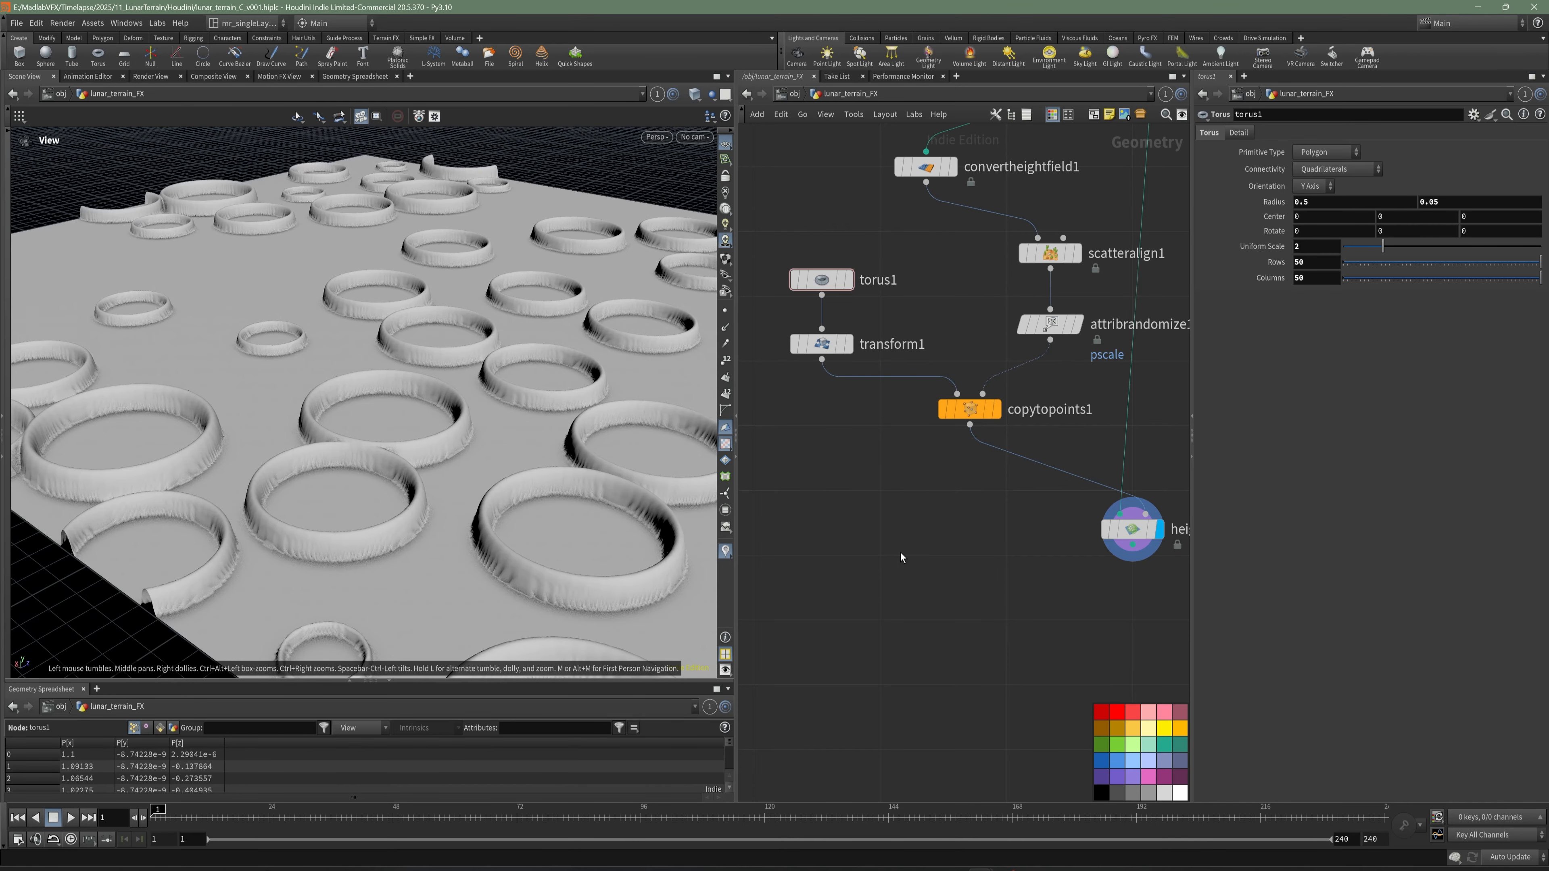
- Add a HeightField Blur node fed by heightfield_project1, display its result and align it below that node
middle_click_drag(998, 594, 820, 498)
key("Tab")
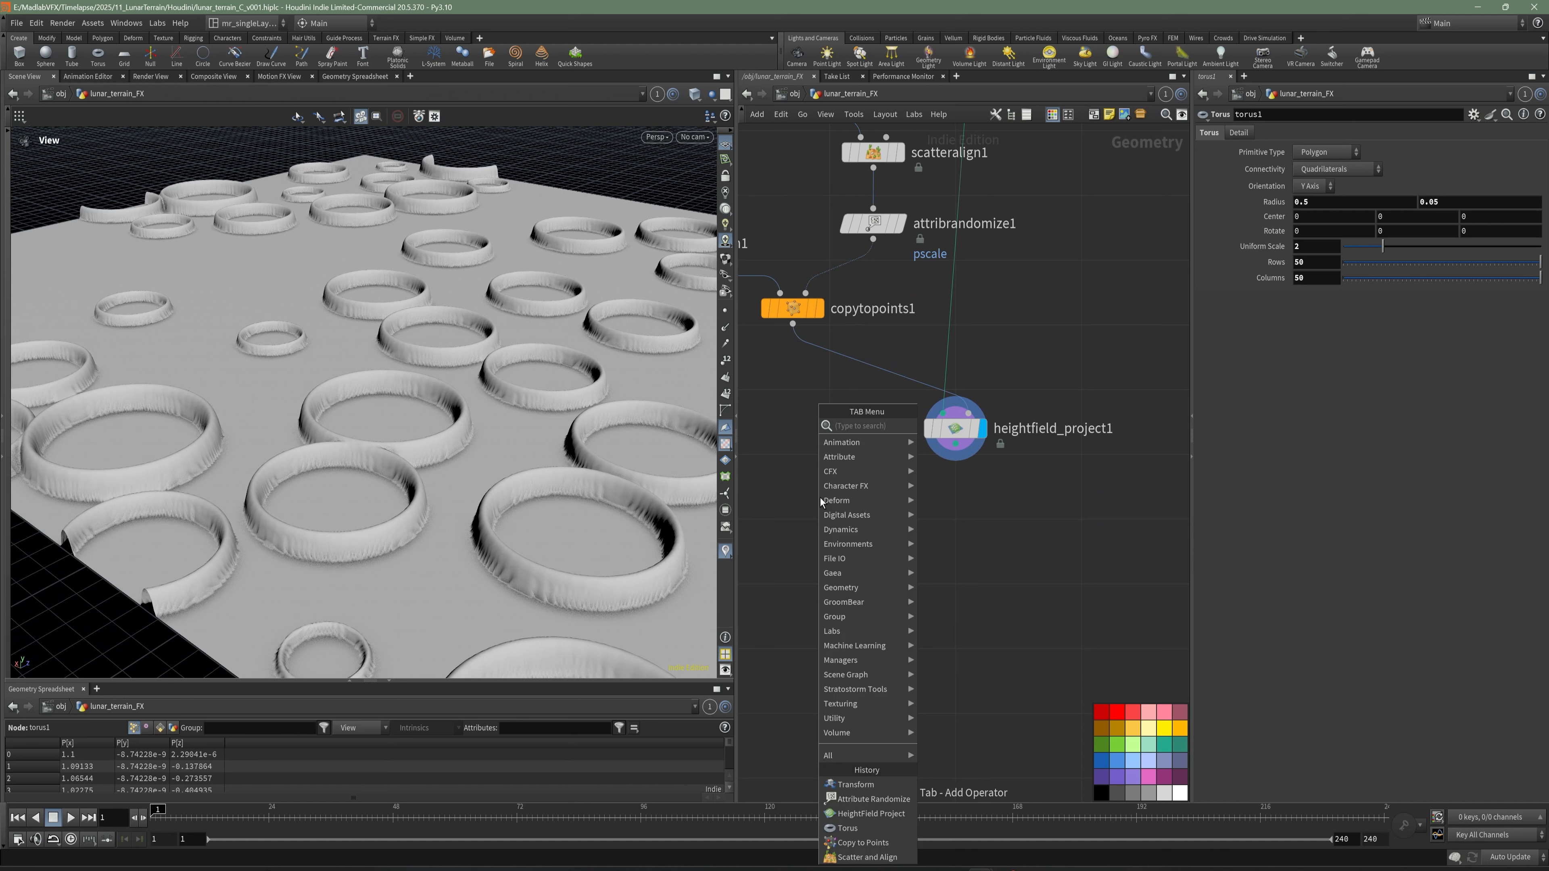
type("he bl")
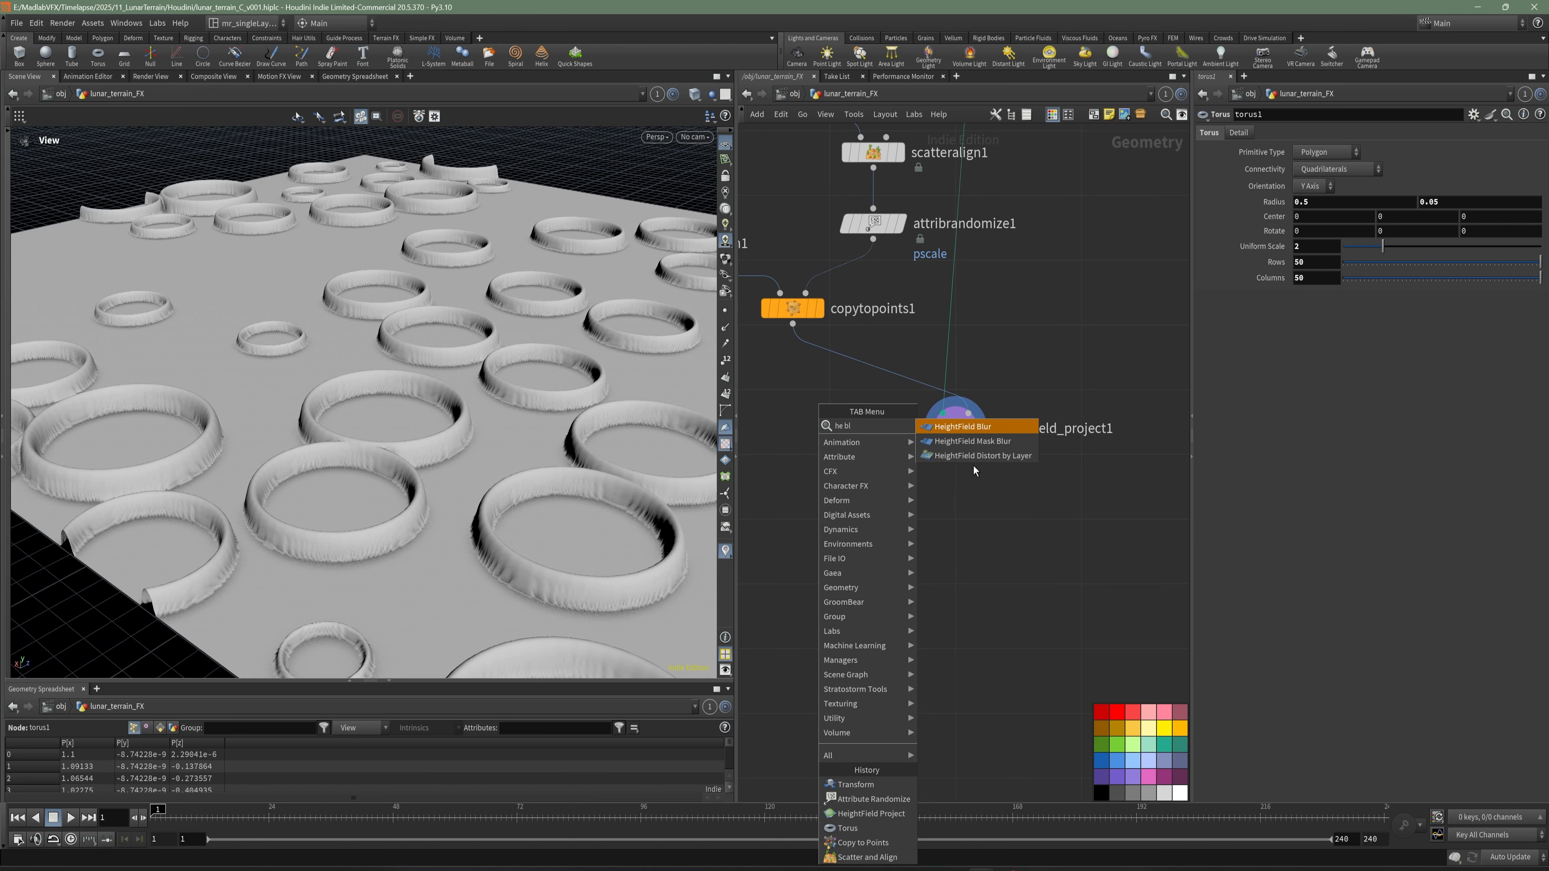
key("Return")
left_click(948, 513)
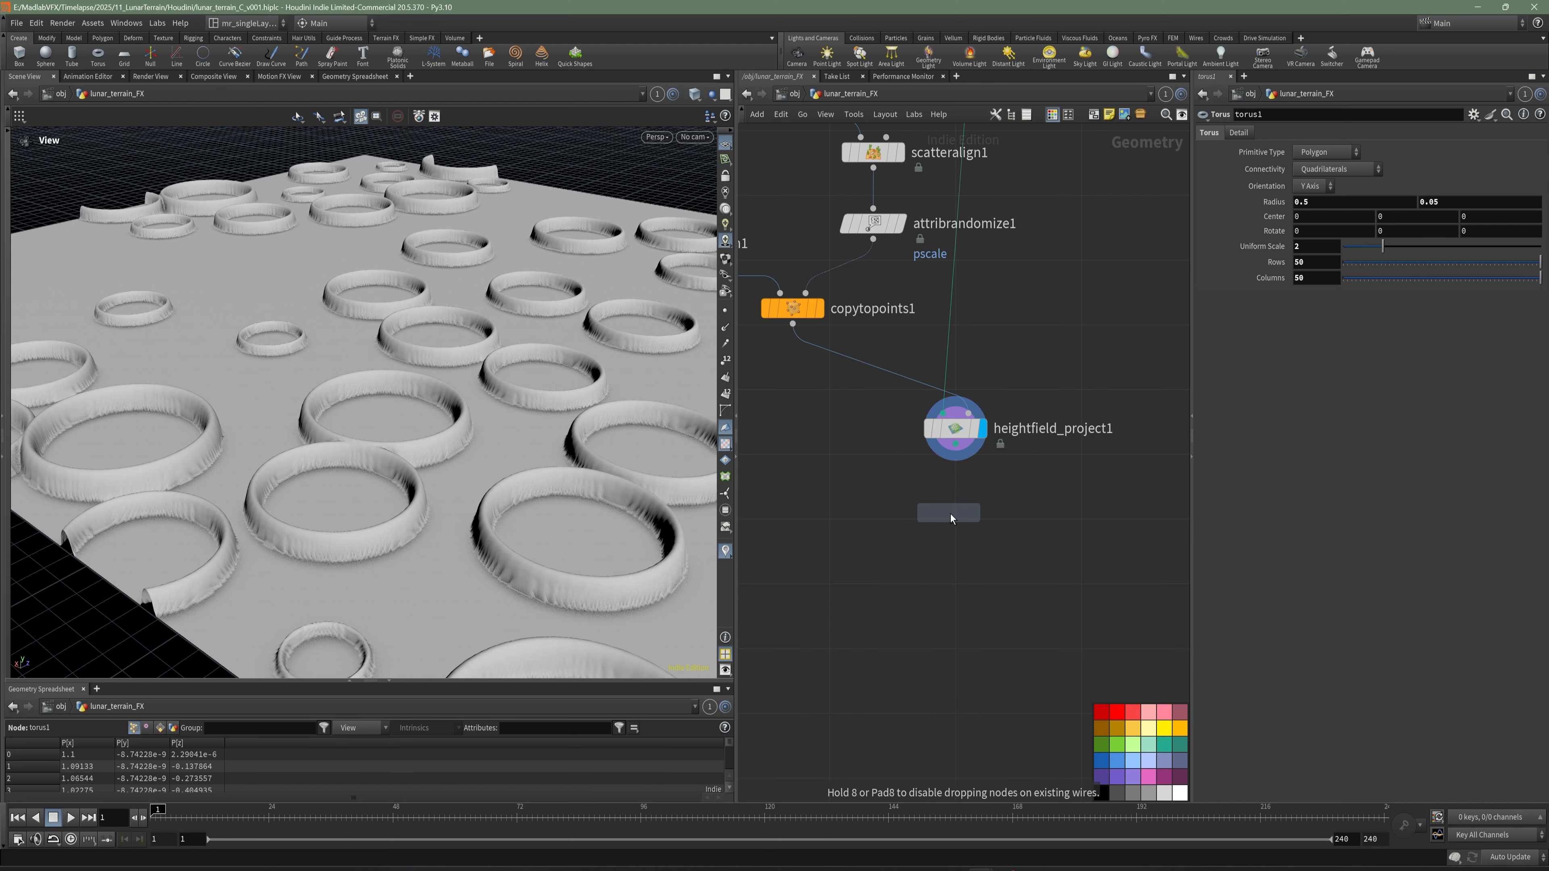
left_click(955, 445)
left_click(936, 497)
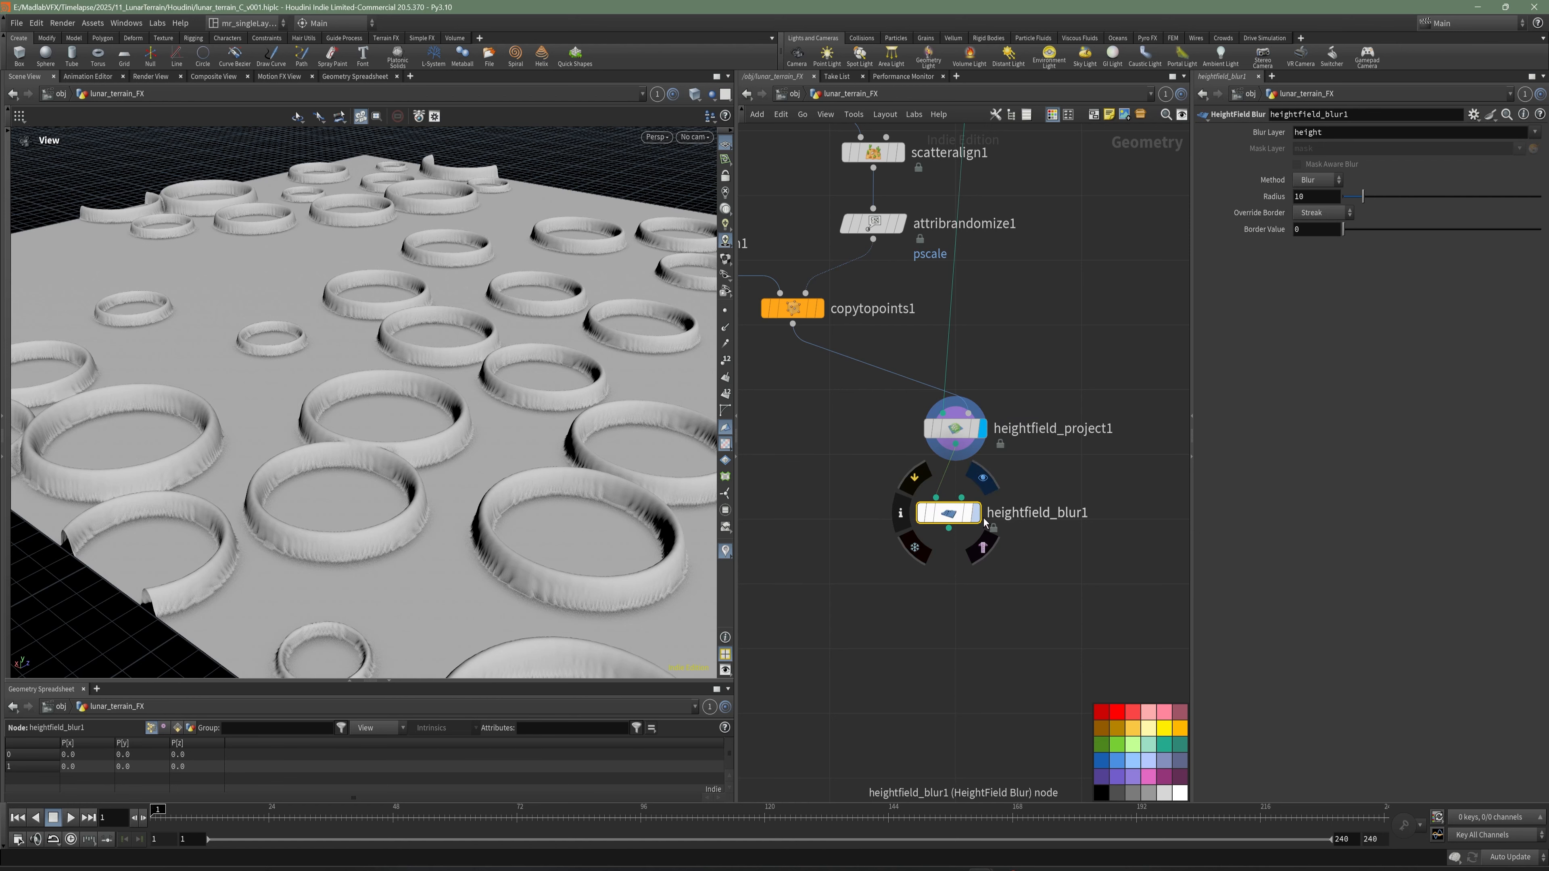
left_click(978, 480)
left_click_drag(955, 521, 962, 527)
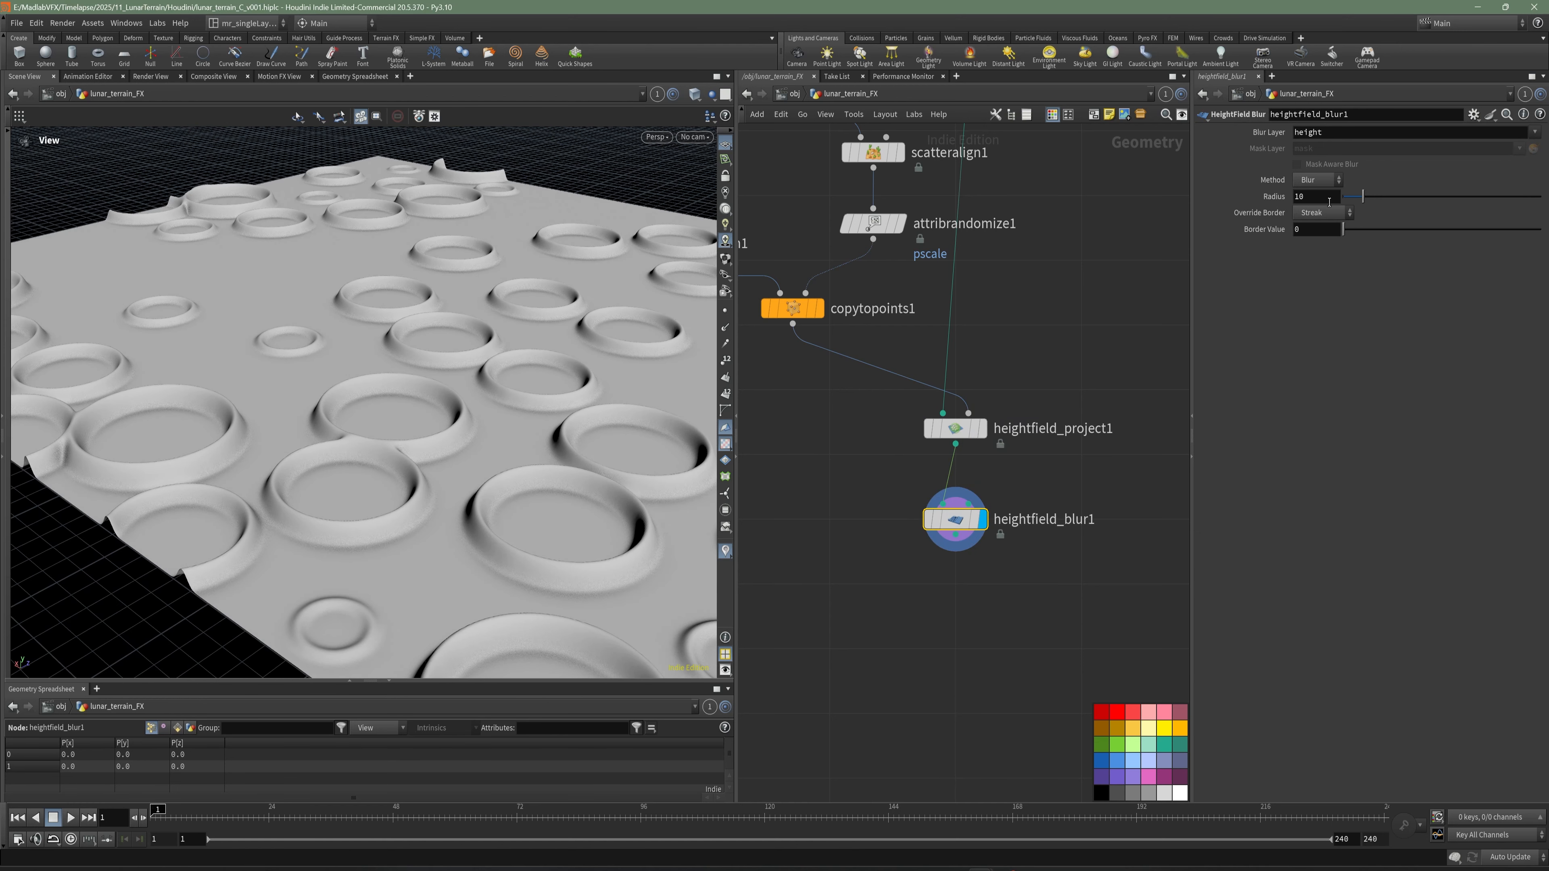
- Set heightfield_blur1's radius to 21
type("21")
key("Return")
- Inspect the softened crater rims up close and compare them with the lunar reference photos
left_click_drag(450, 345, 405, 383)
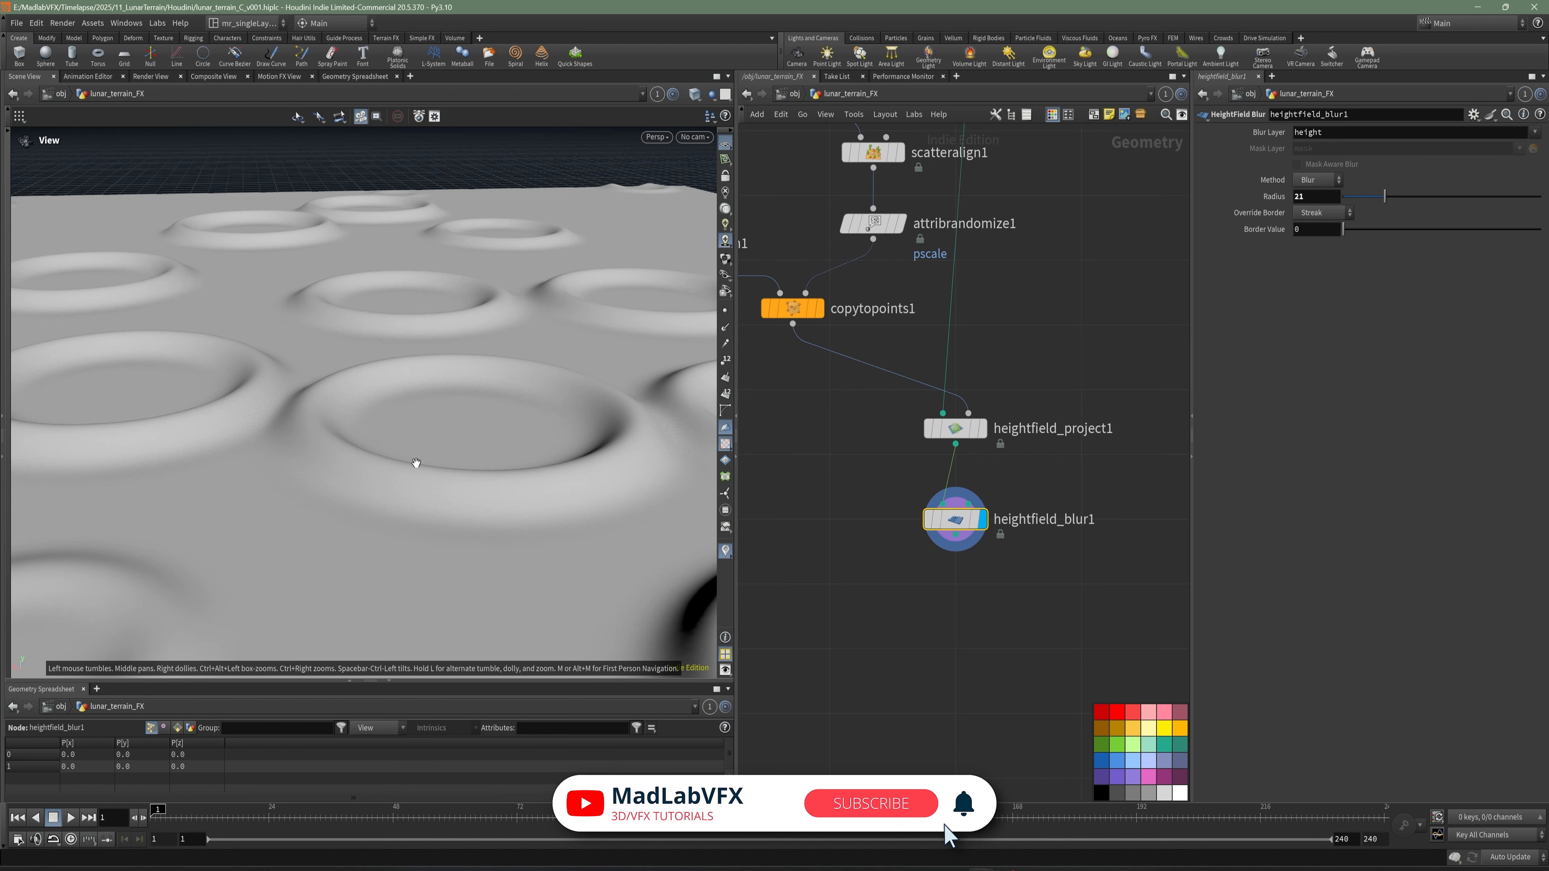
left_click_drag(439, 386, 427, 403)
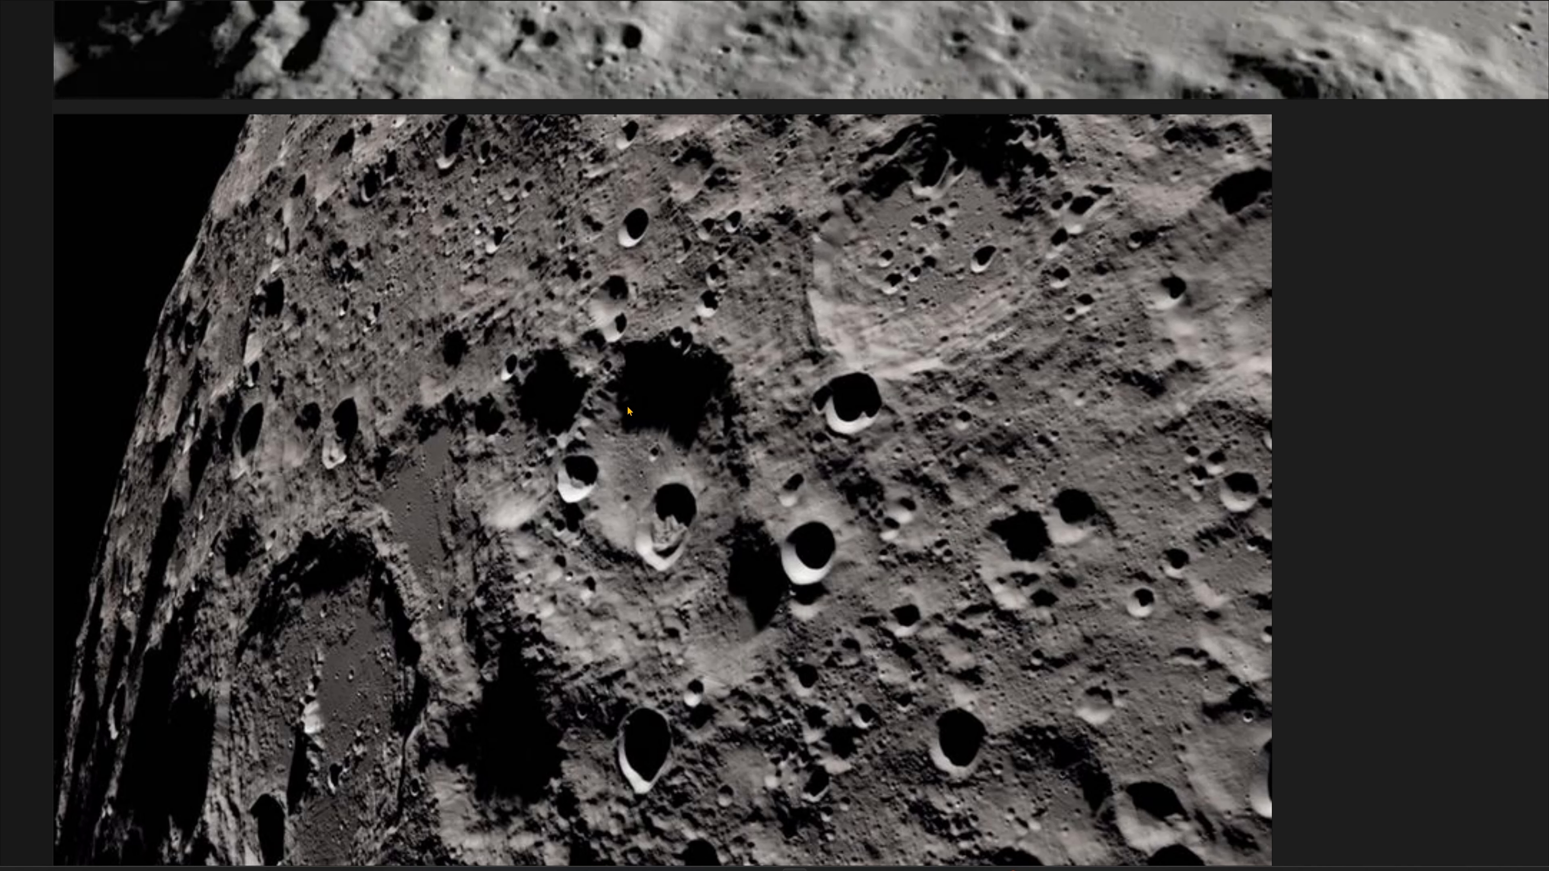
scroll(689, 422, "down", 3)
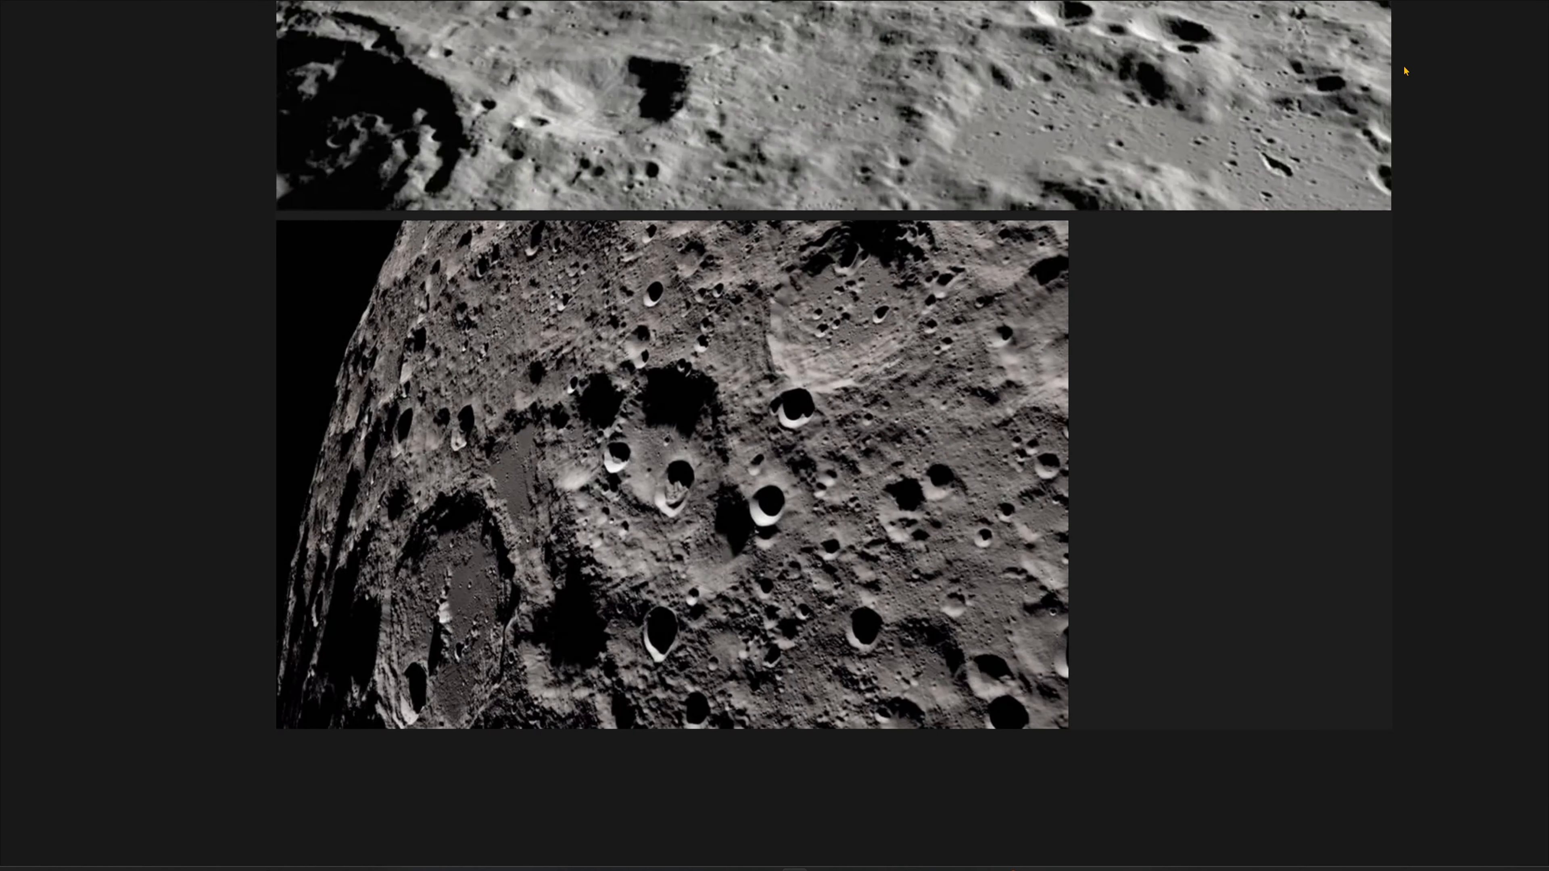
key("alt+Tab")
- Add a Null node connected after heightfield_blur1 and name it REF_BIG_CRATER
key("Tab")
type("nu")
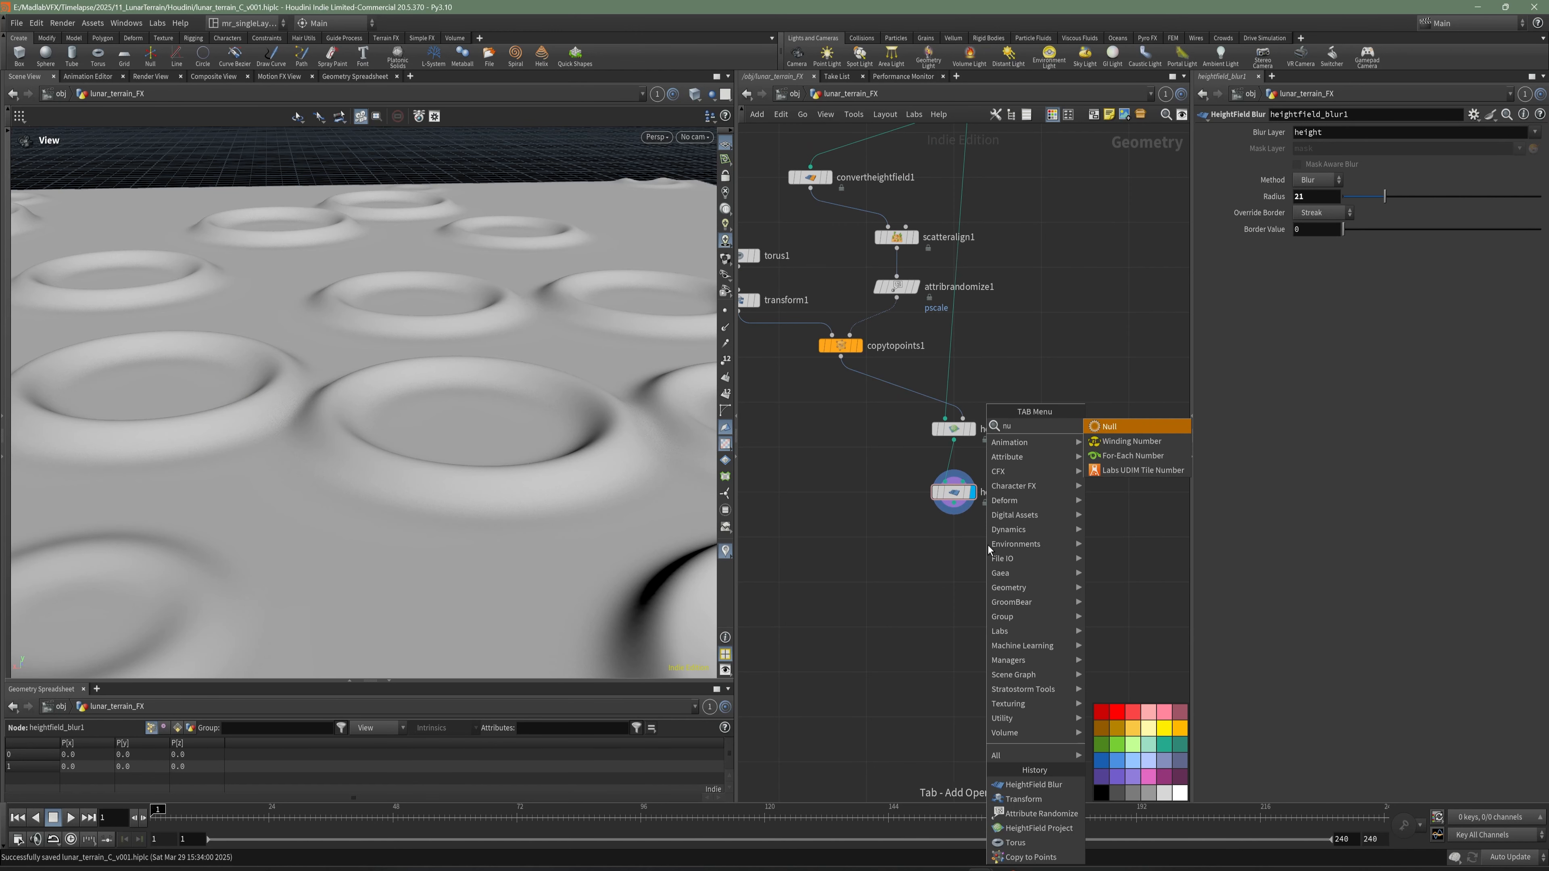
key("Return")
left_click(954, 569)
scroll(1007, 530, "up", 4)
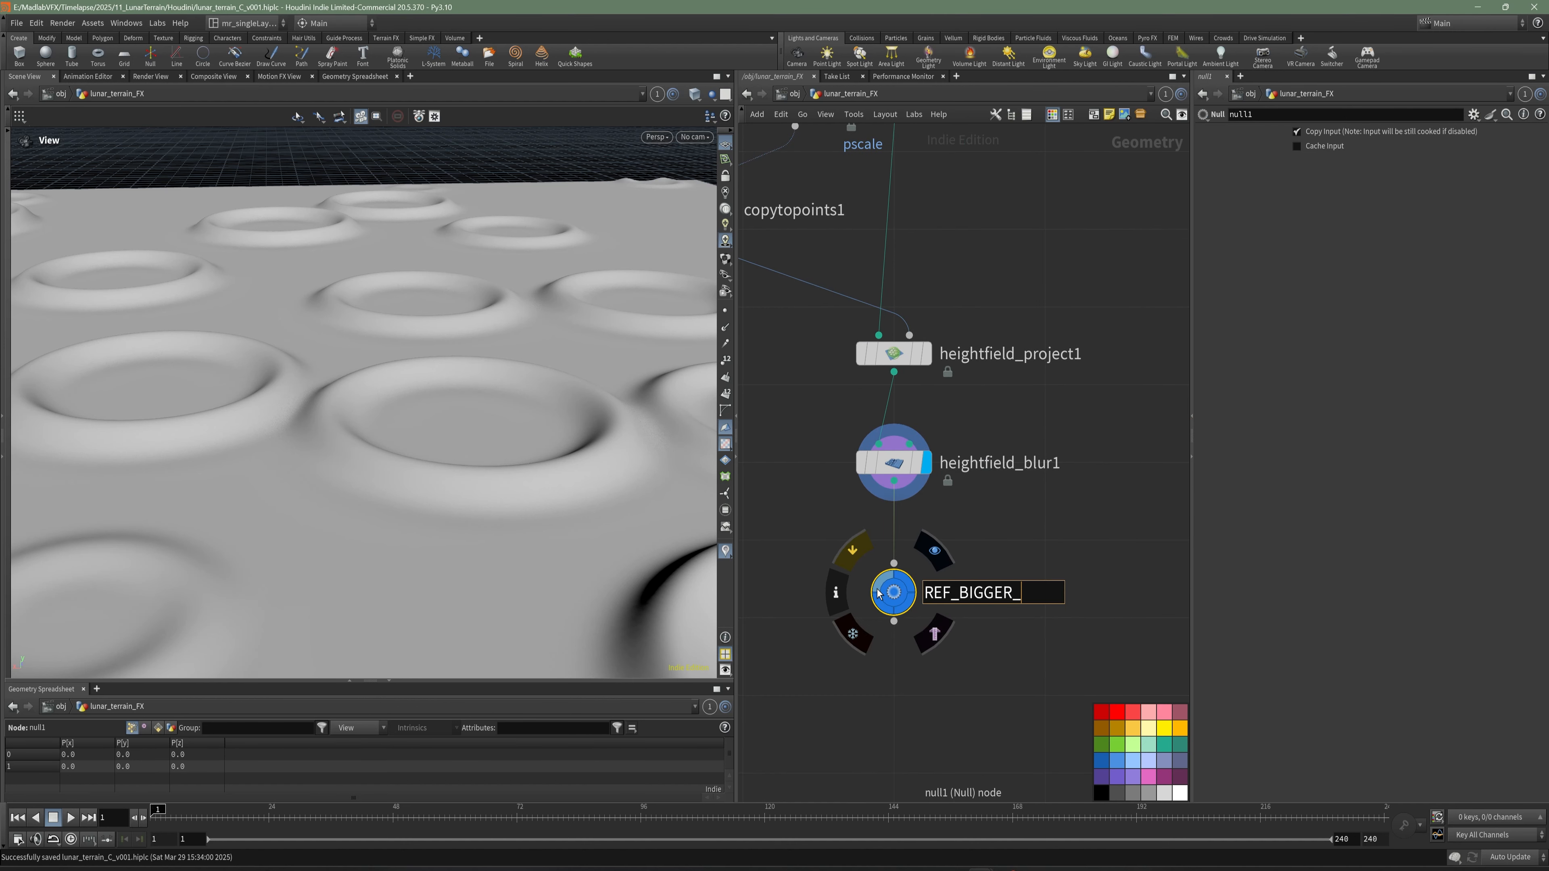
key("BackSpace")
key("BackSpace")
key("BackSpace")
key("BackSpace")
type("_BIG_CRATER")
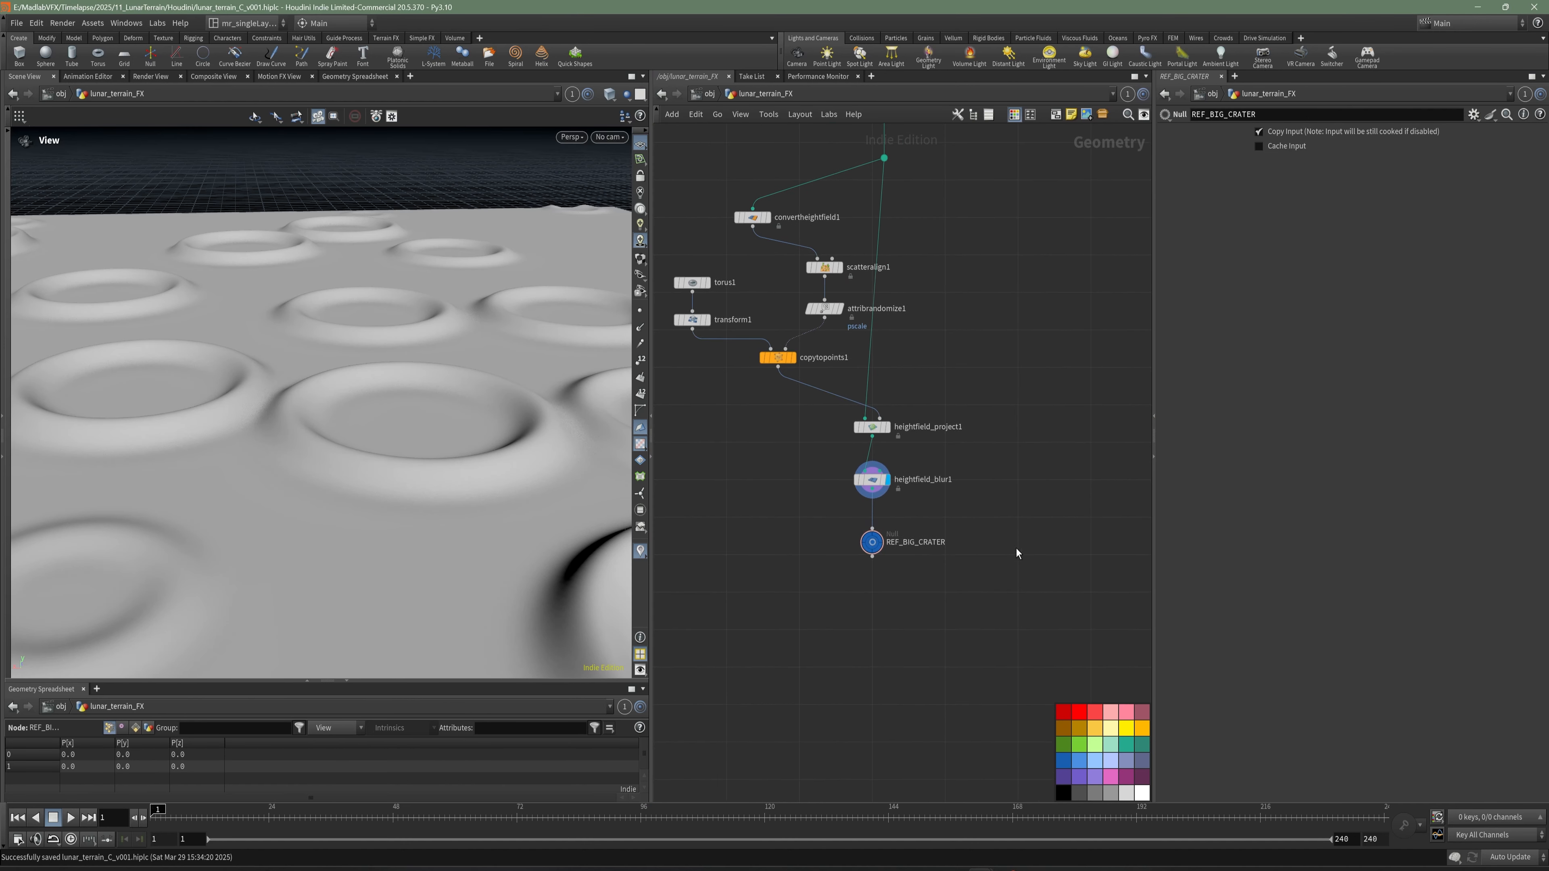
- Tidy the node layout so that convertheightfield1 sits directly above scatteralign1
middle_click_drag(752, 407, 857, 477)
left_click_drag(740, 341, 823, 386)
left_click_drag(776, 460, 769, 331)
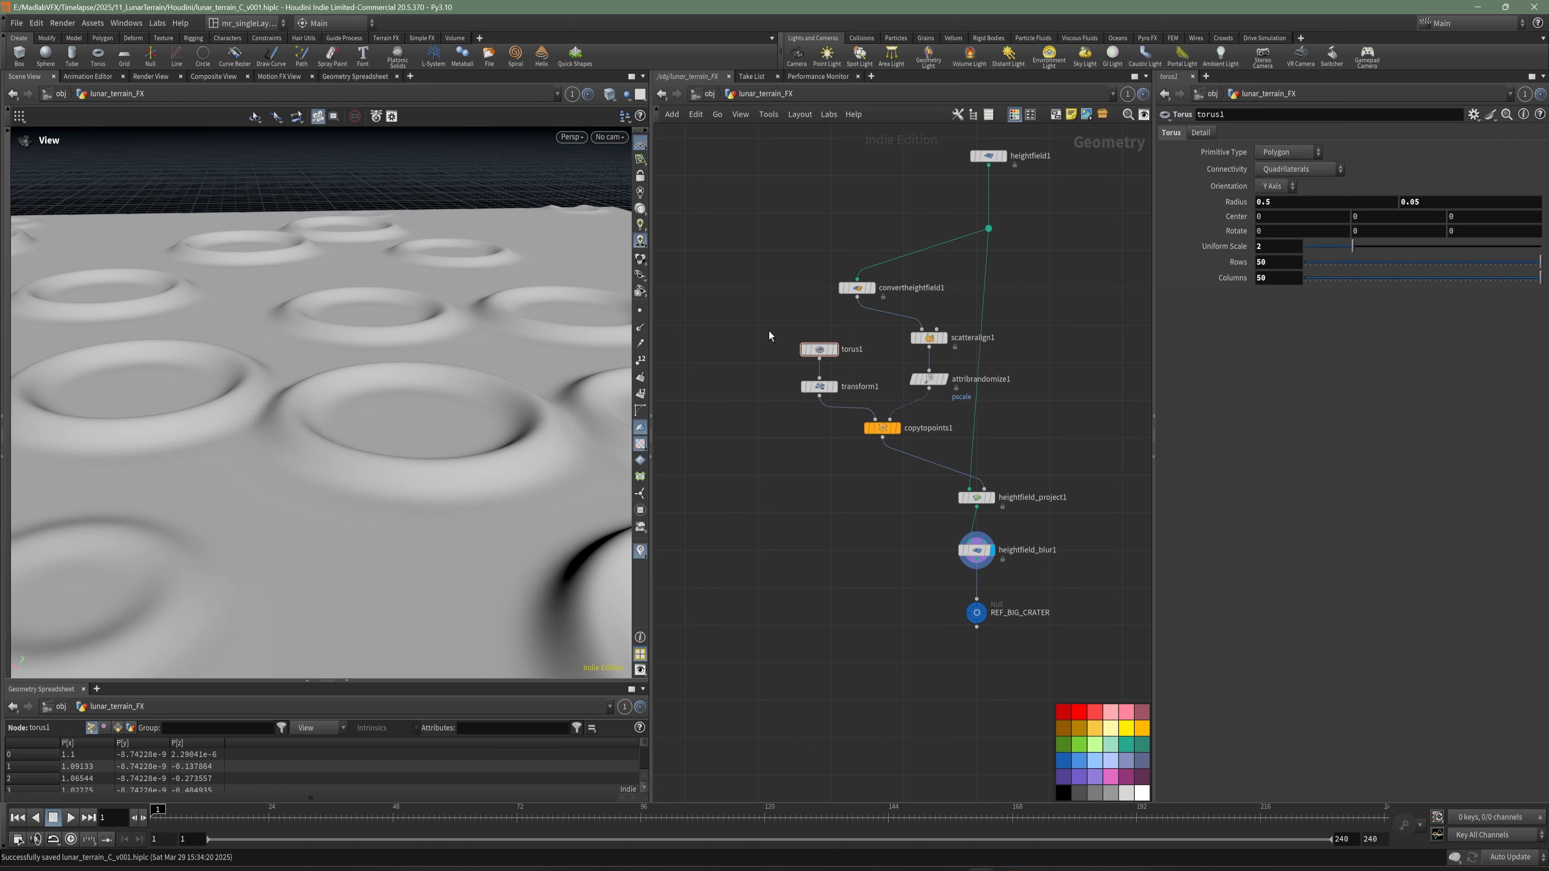
left_click_drag(857, 287, 929, 296)
scroll(799, 375, "up", 3)
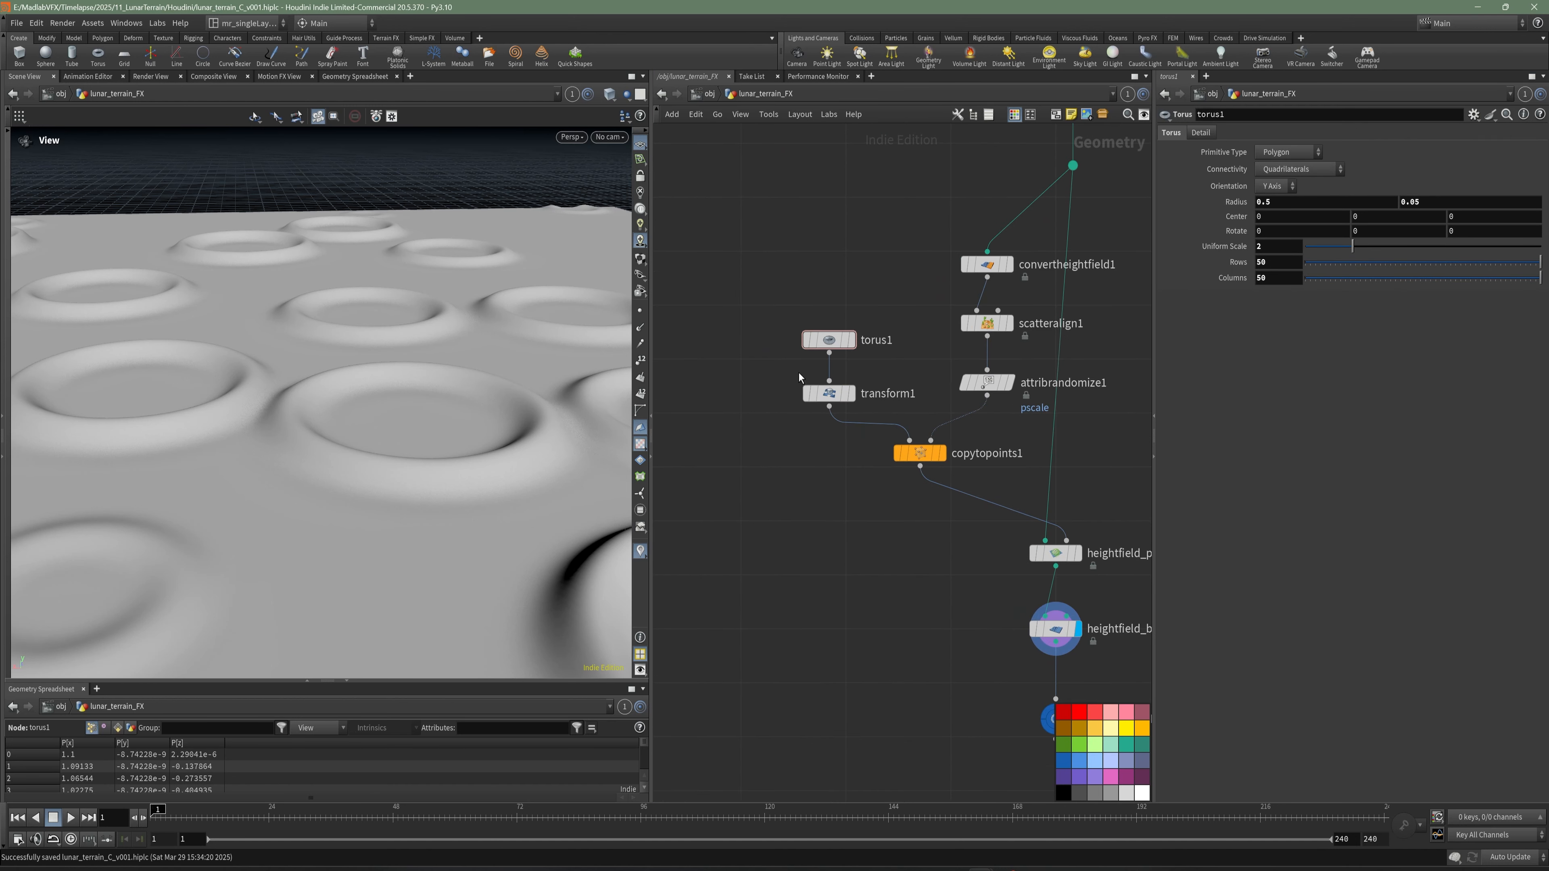
middle_click_drag(798, 377, 767, 384)
left_click_drag(729, 308, 792, 356)
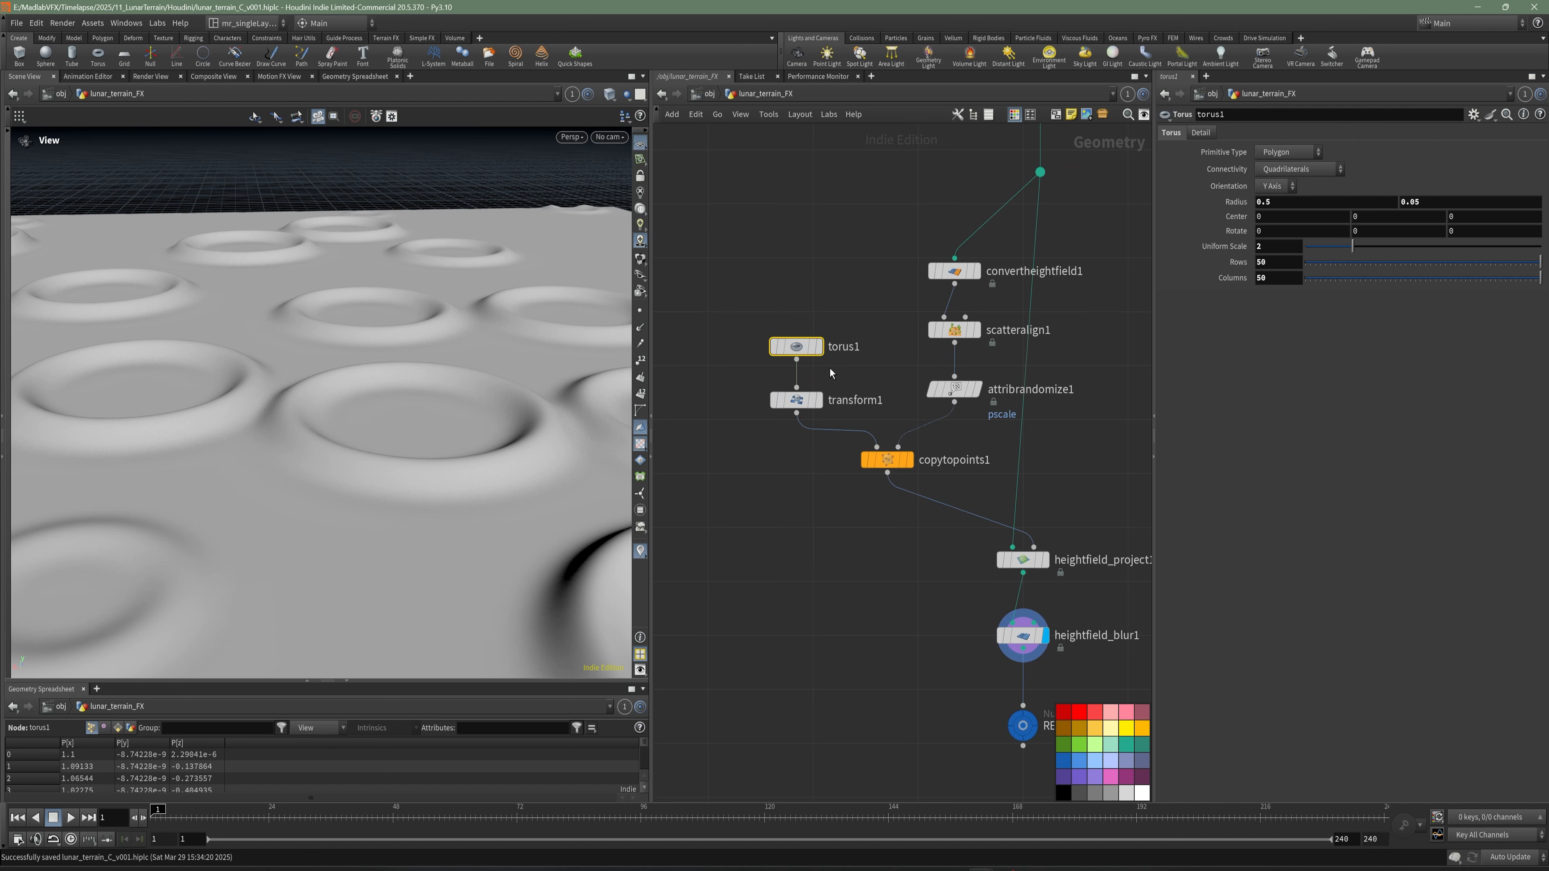
- Duplicate the six nodes from convertheightfield1 and torus1 through copytopoints1, and place the copy below the original chain
left_click_drag(719, 213, 980, 494)
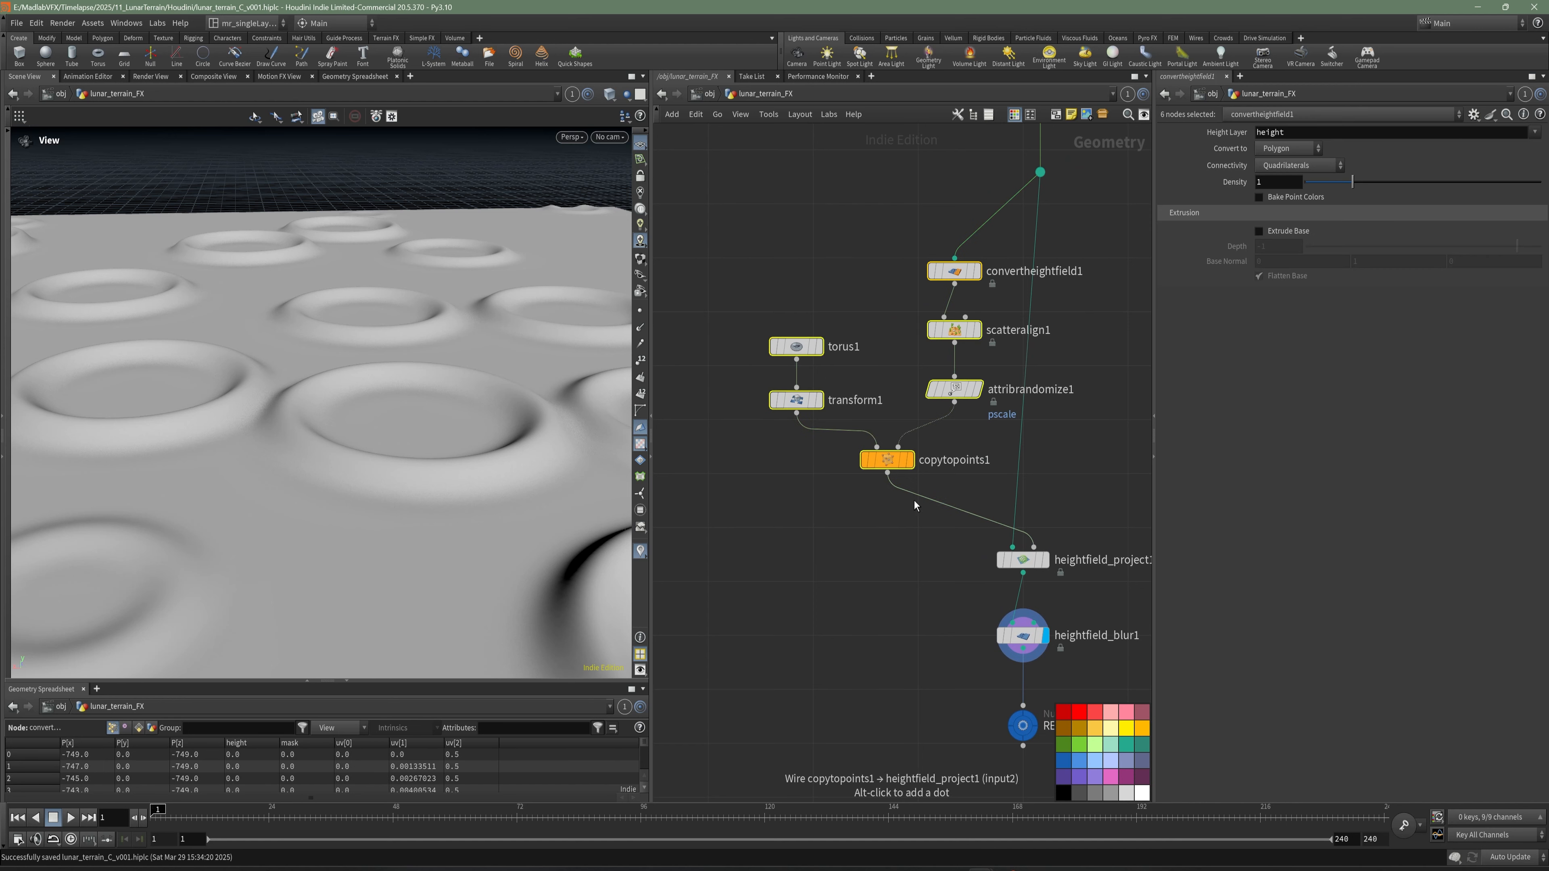
key("ctrl+c")
middle_click_drag(830, 568, 831, 423)
scroll(799, 475, "down", 1)
key("ctrl+v")
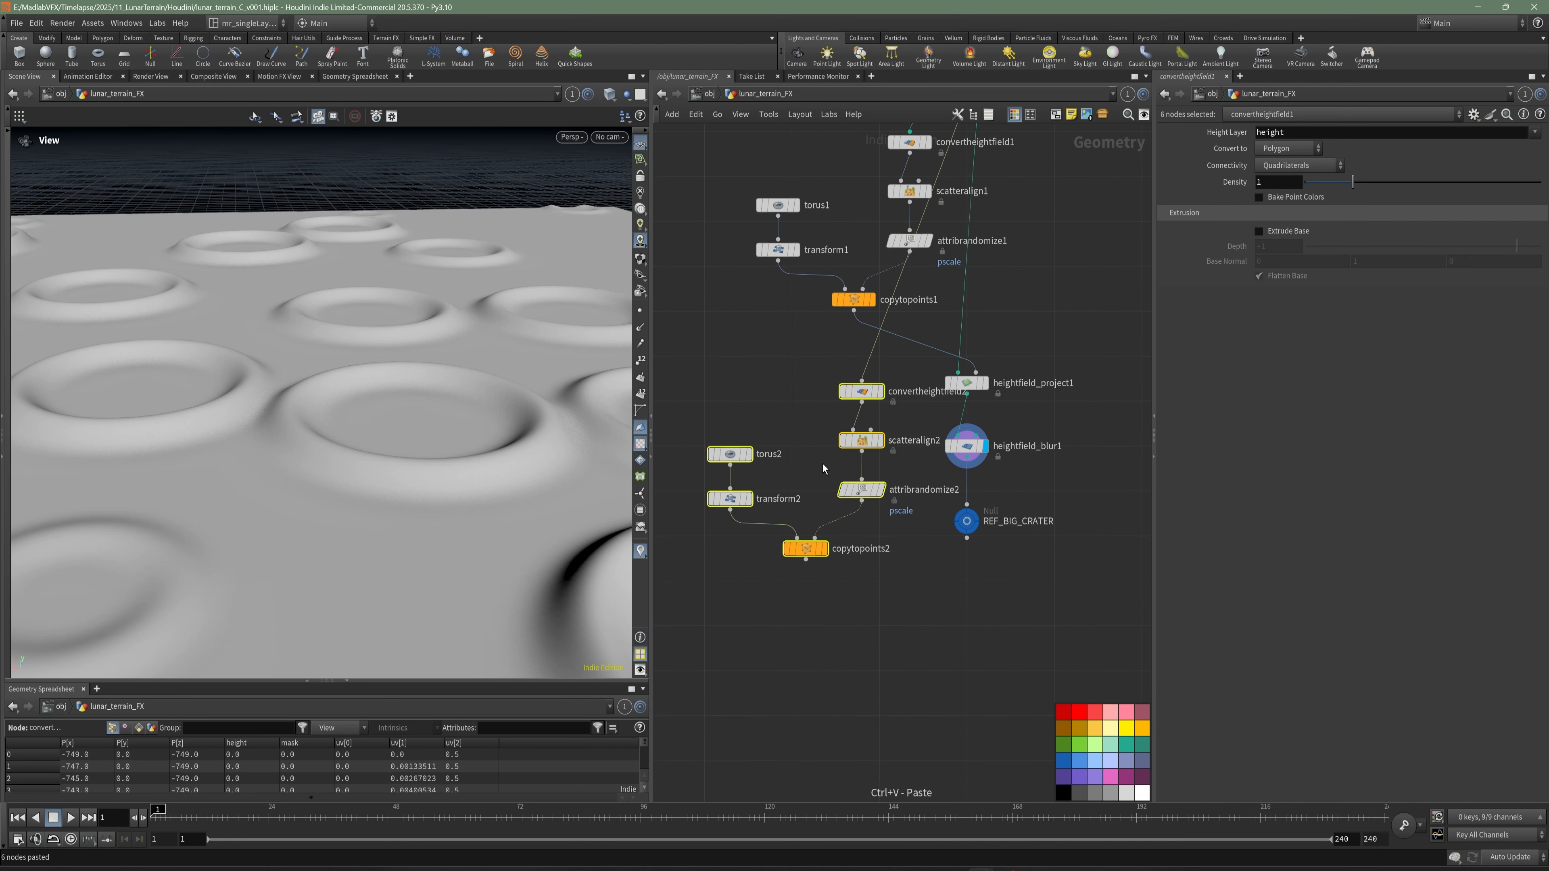
left_click(843, 429)
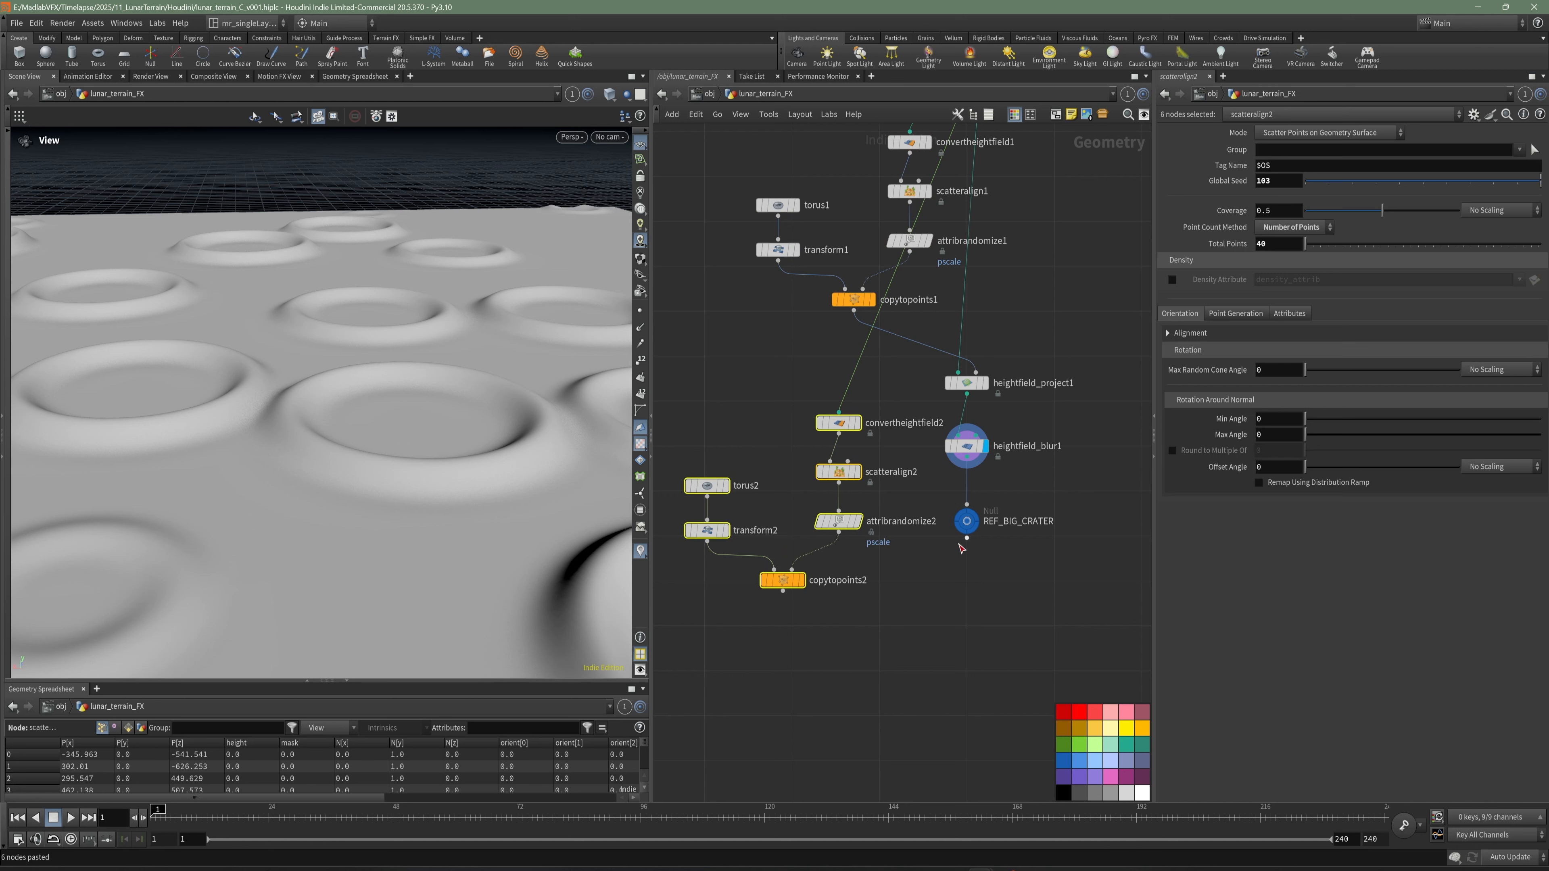
middle_click_drag(869, 371, 874, 450)
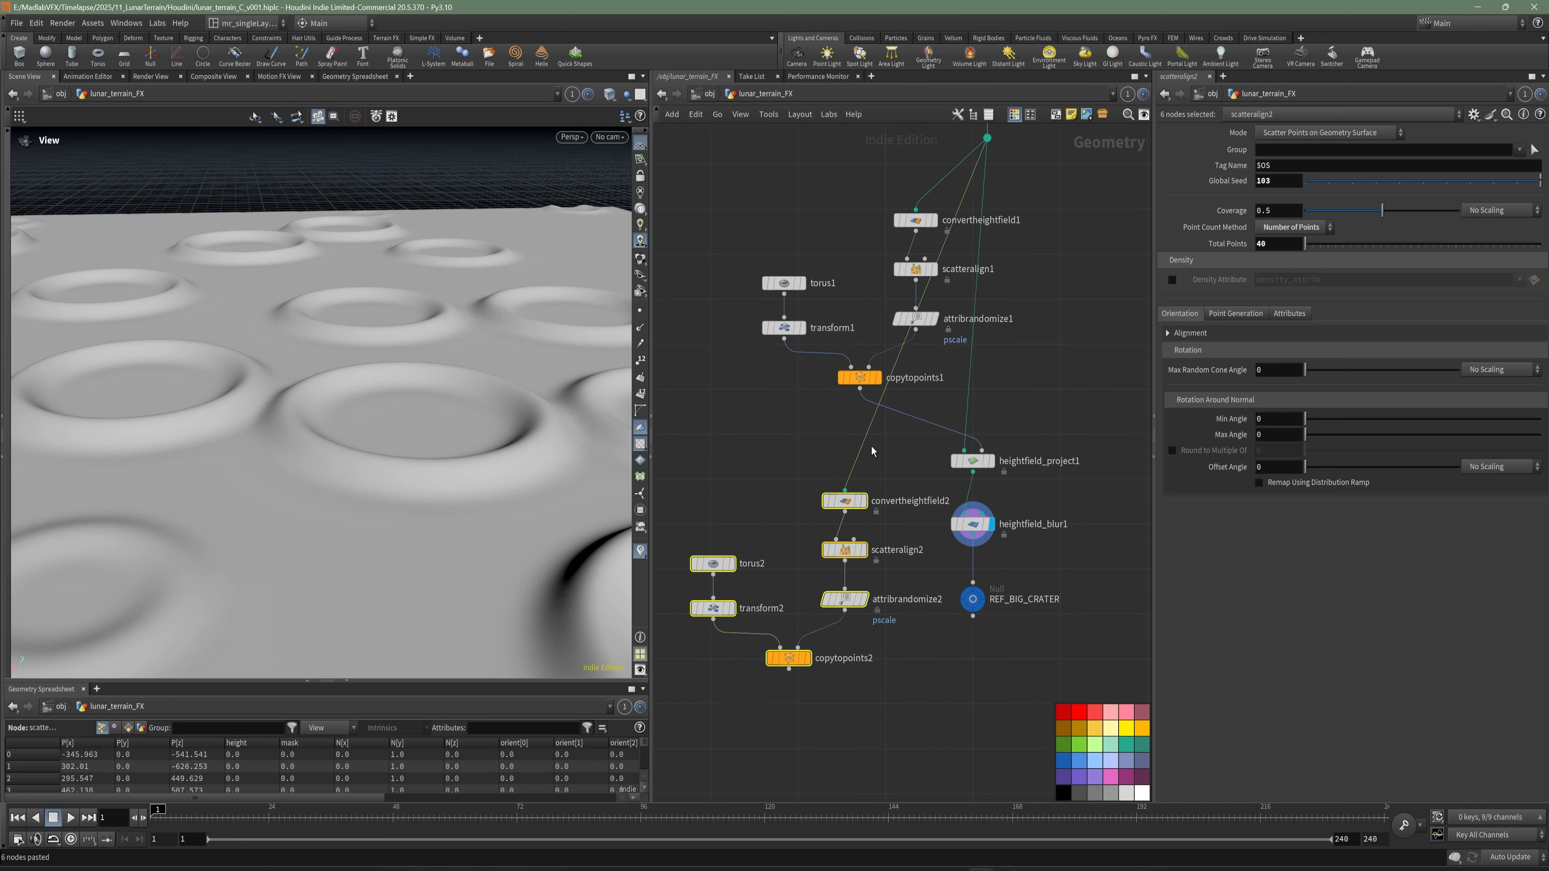
- Move torus1, transform1, scatteralign1, attribrandomize1 and copytopoints1 sideways, clear of the wire to convertheightfield2
left_click(819, 235)
mouse_move(735, 211)
left_mouse_down()
mouse_move(876, 352)
mouse_move(722, 271)
mouse_move(941, 373)
left_mouse_up()
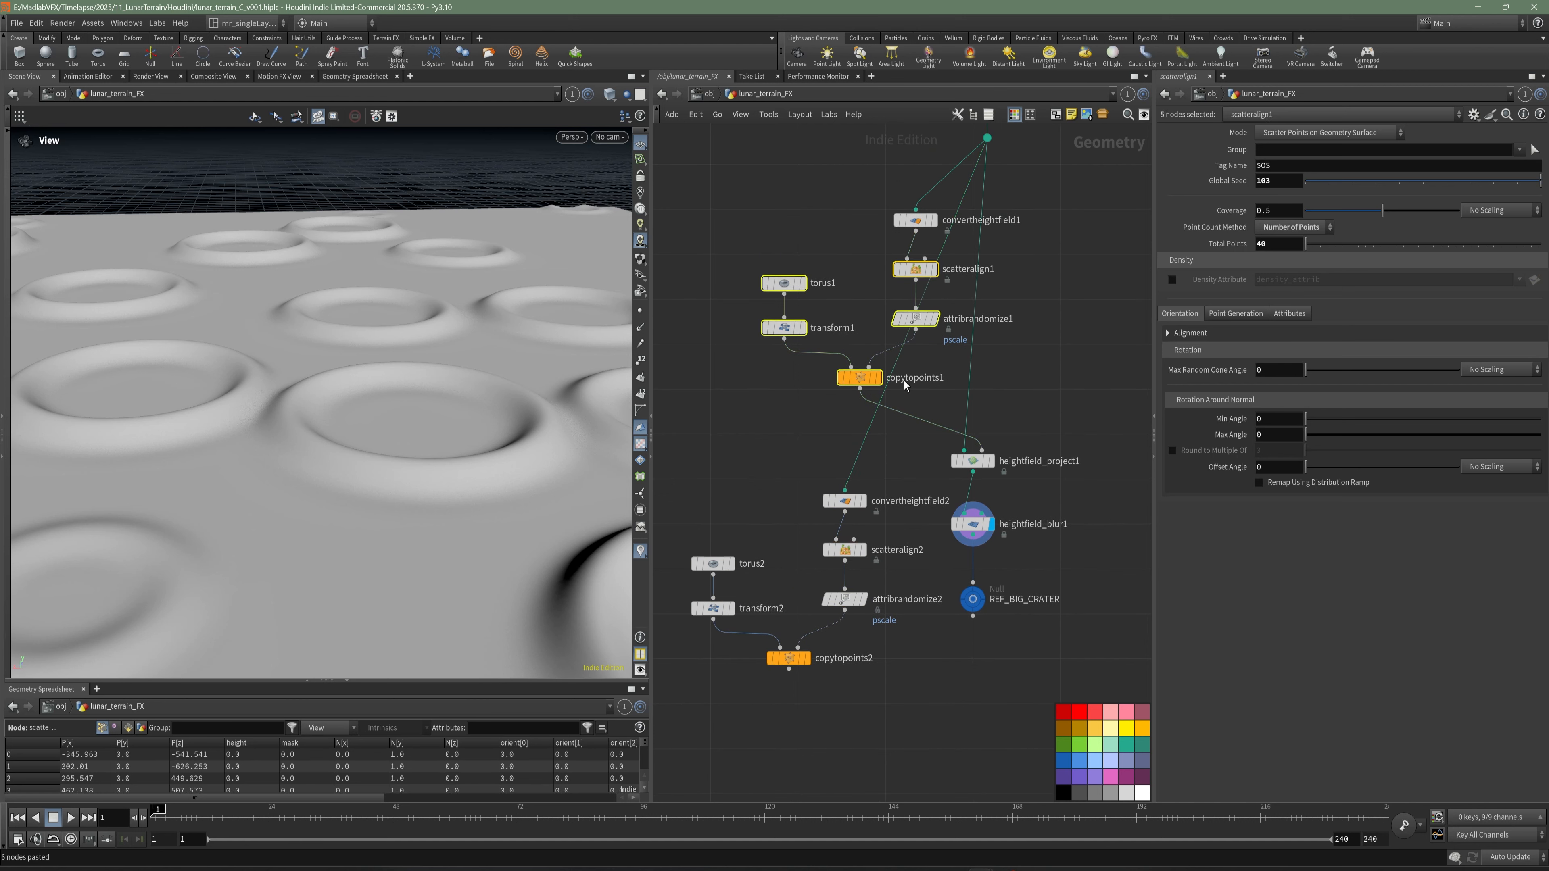
key("l")
left_click(943, 343)
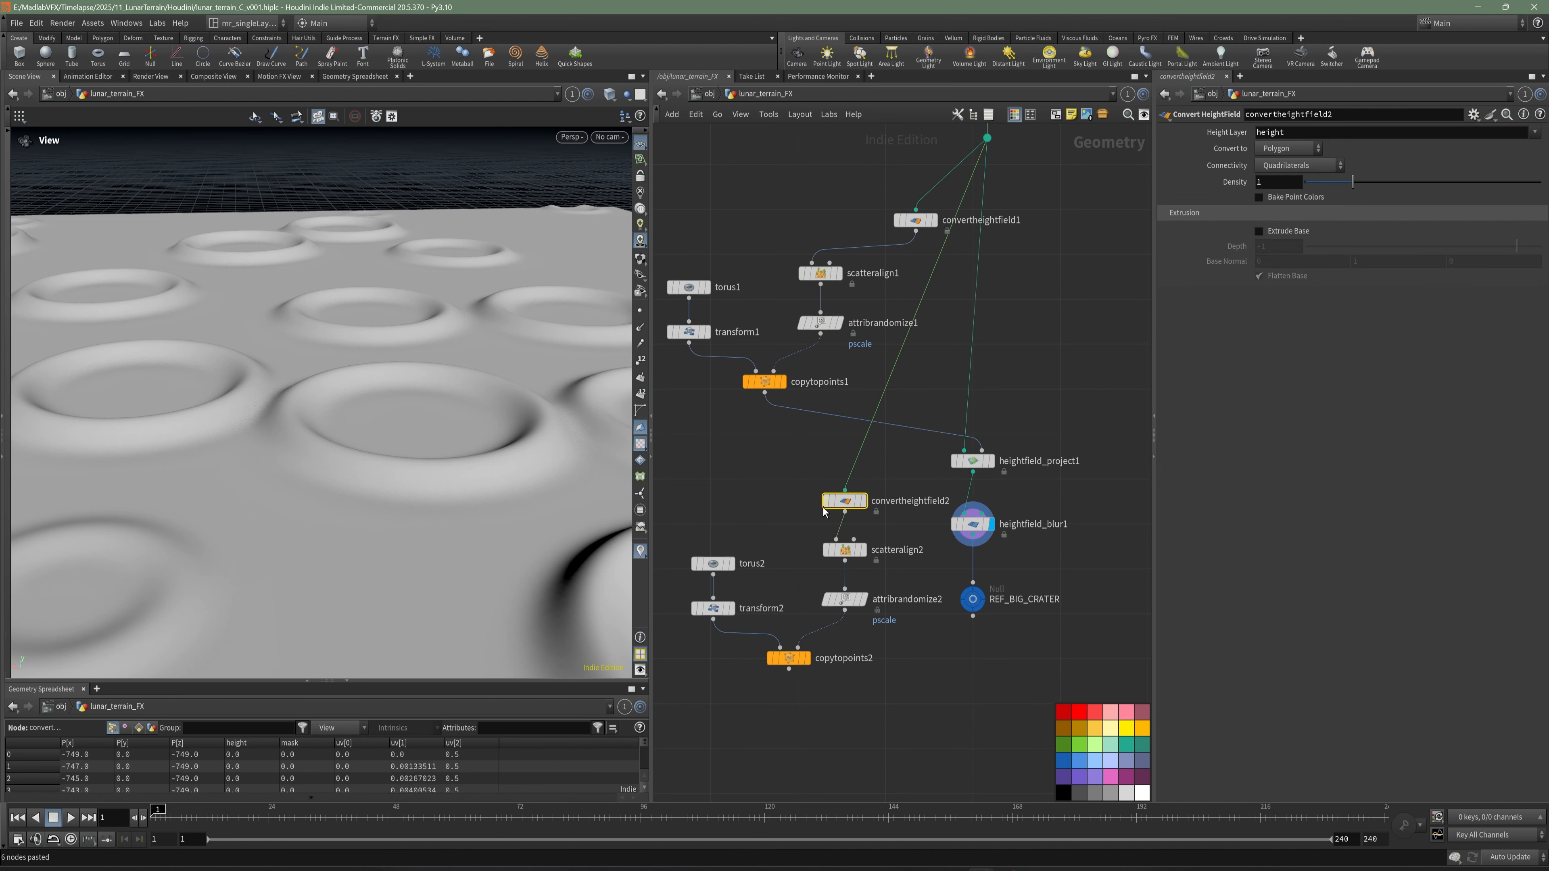
- Delete convertheightfield2 and connect the output of convertheightfield1 to the first input of scatteralign2
left_click(845, 501)
key("Delete")
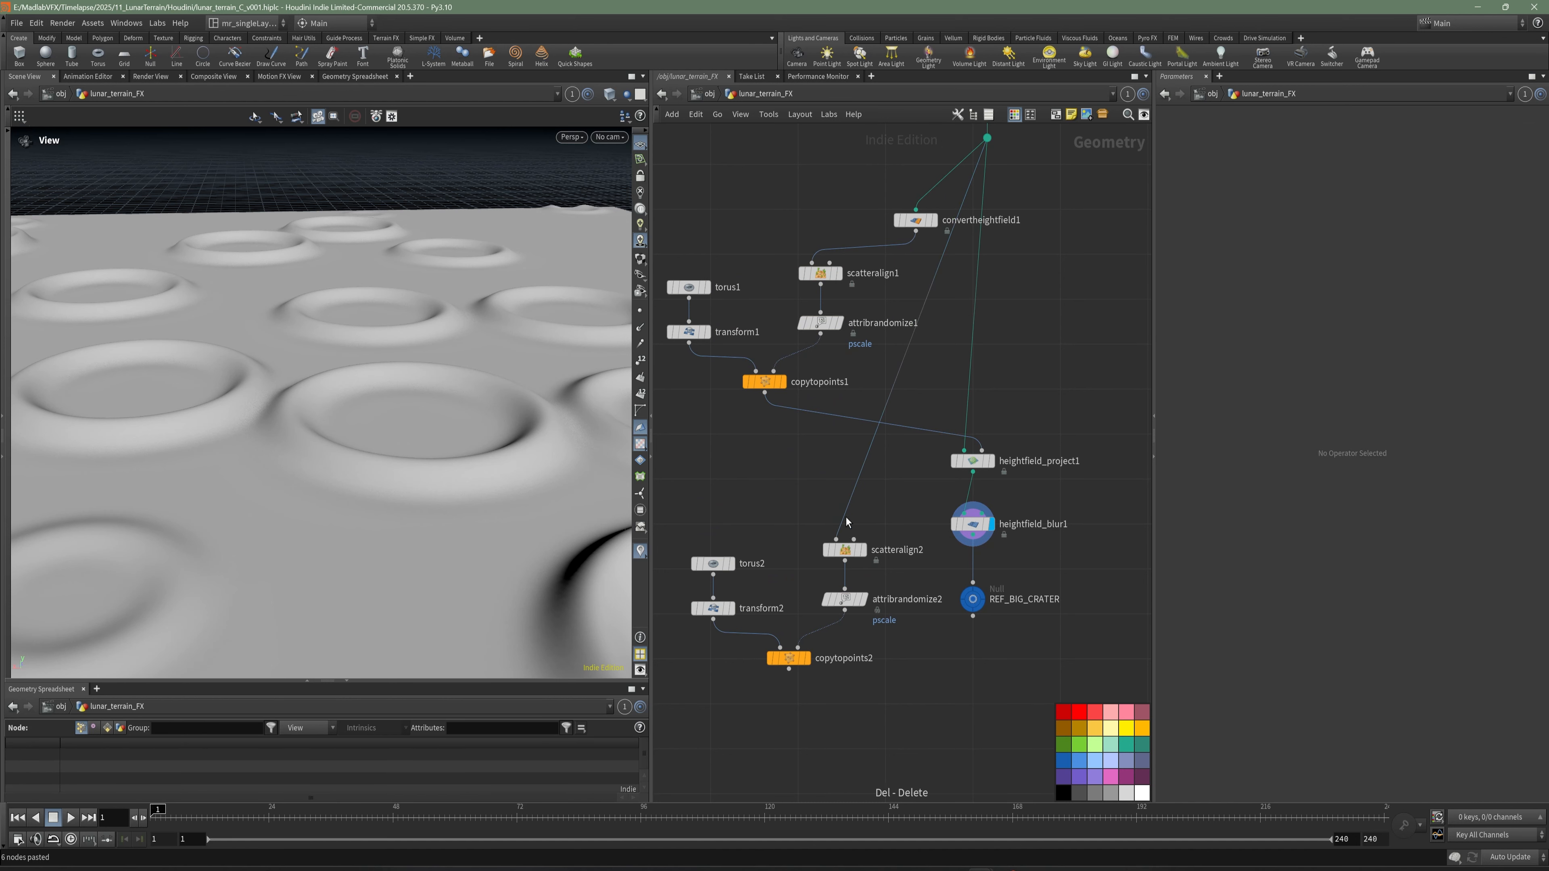
left_click(916, 231)
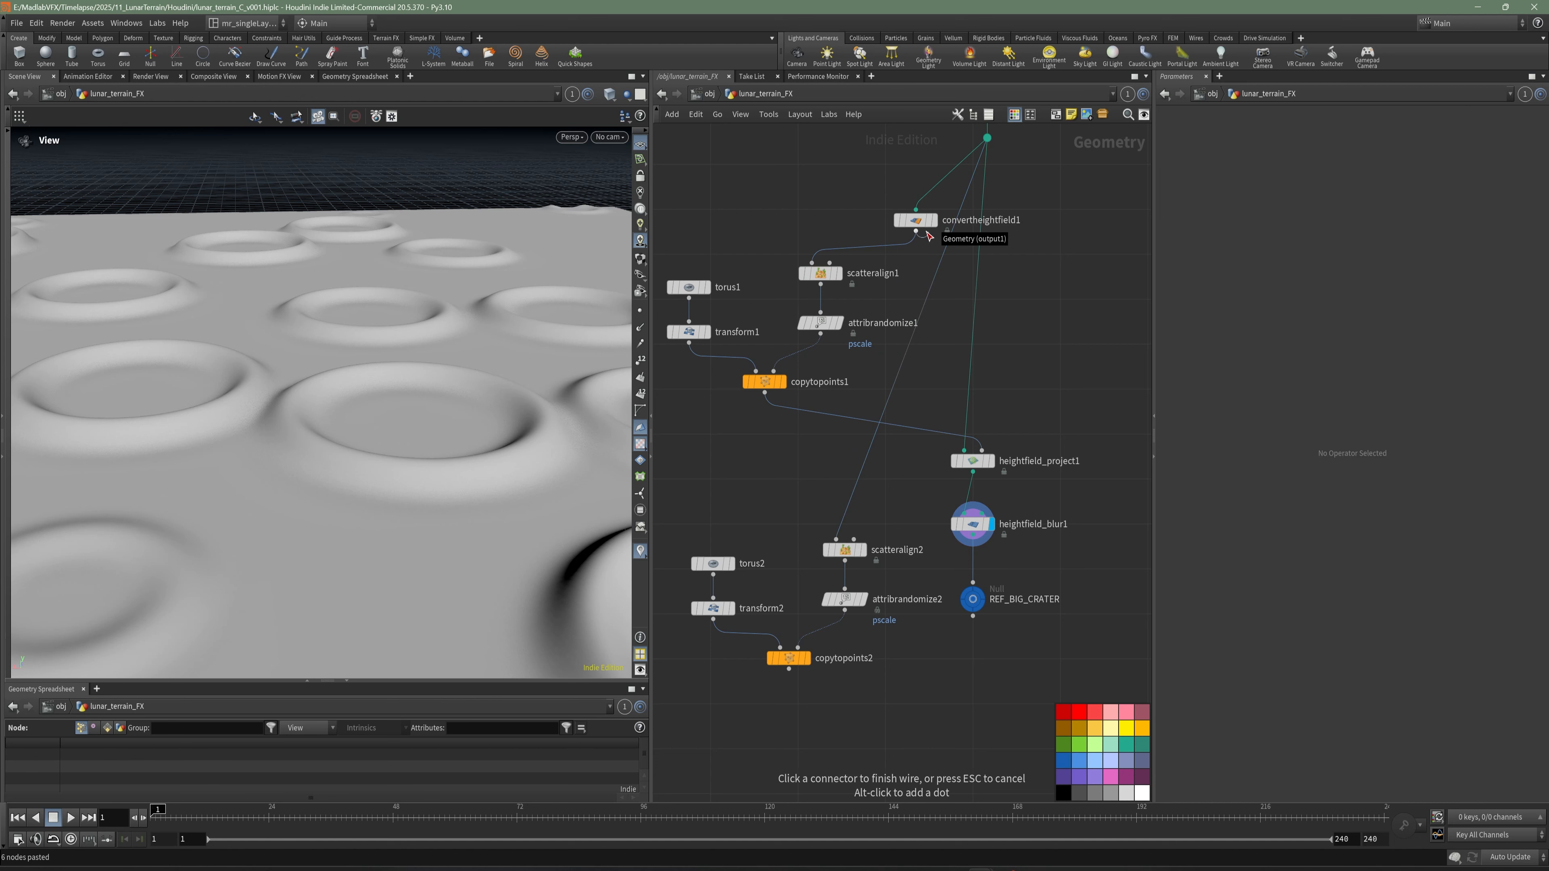
left_click(835, 540)
- Display the output of copytopoints2 in the viewport and inspect the scattered rings
middle_click_drag(797, 525, 811, 482)
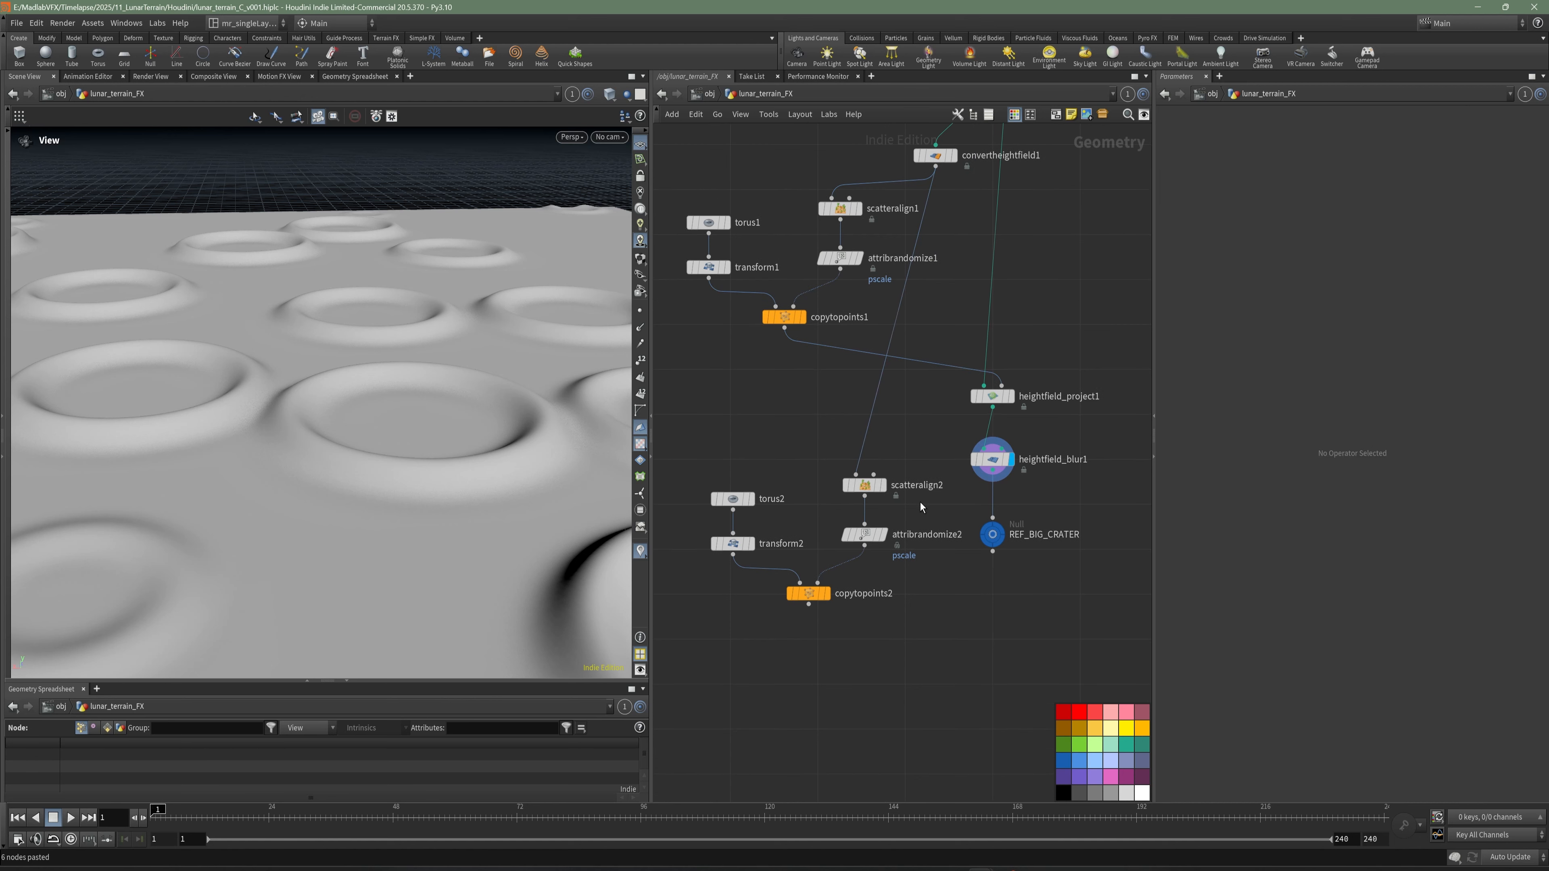
left_click_drag(912, 511, 827, 450)
middle_click_drag(843, 639, 982, 608)
scroll(981, 608, "up", 2)
left_click(959, 587)
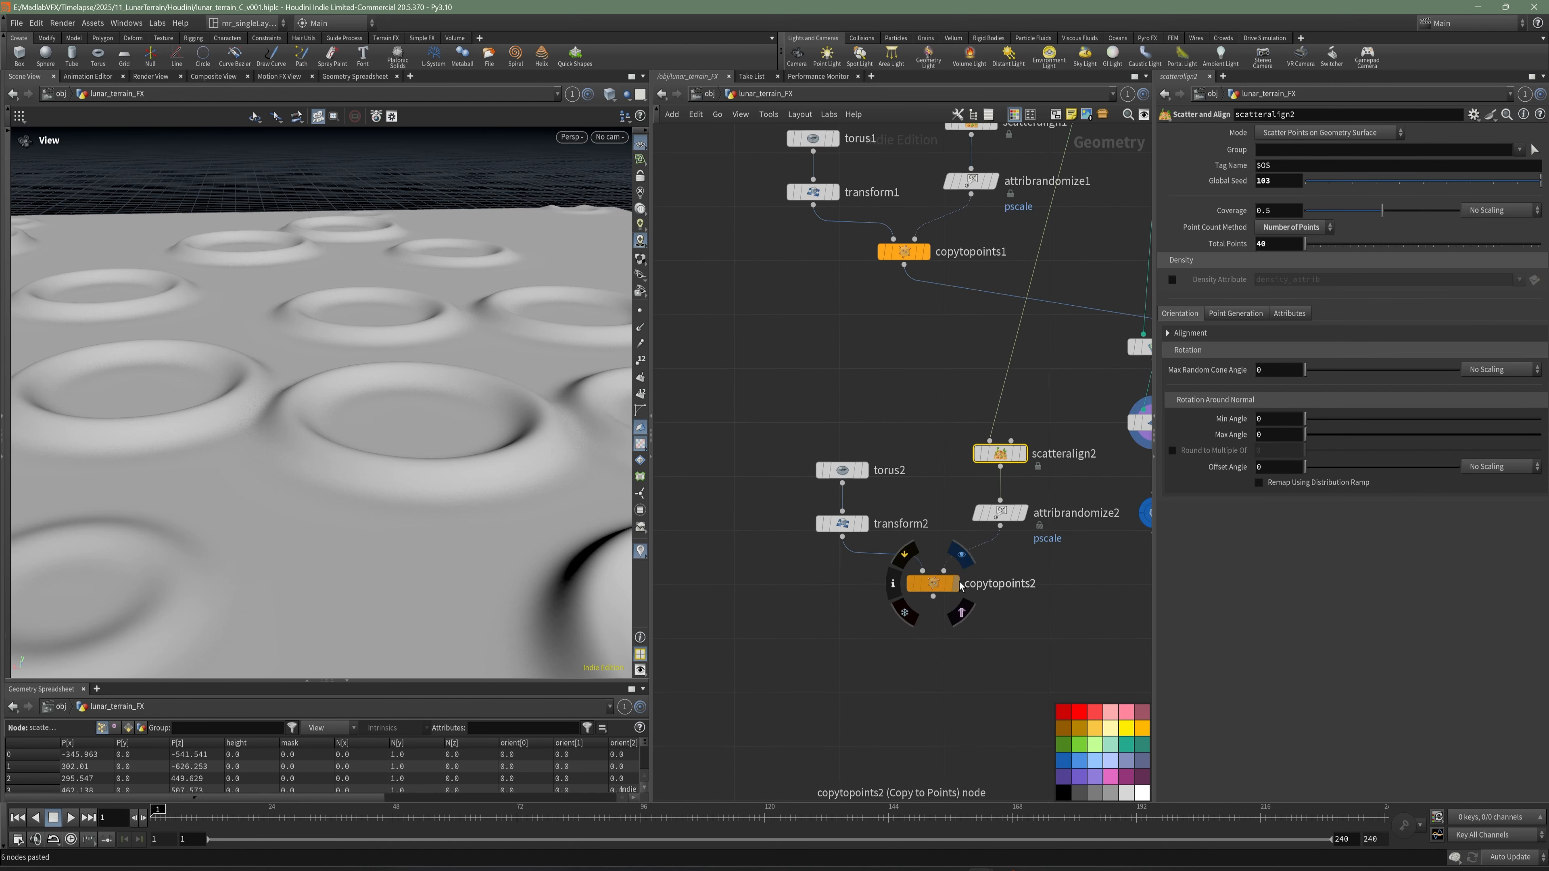
scroll(518, 378, "down", 4)
left_click_drag(518, 379, 424, 425)
left_click_drag(344, 366, 325, 381)
mouse_move(819, 399)
middle_mouse_down()
mouse_move(836, 395)
mouse_move(832, 413)
middle_mouse_up()
- Replace torus2 with a Sphere node feeding transform2, then save the scene
key("Tab")
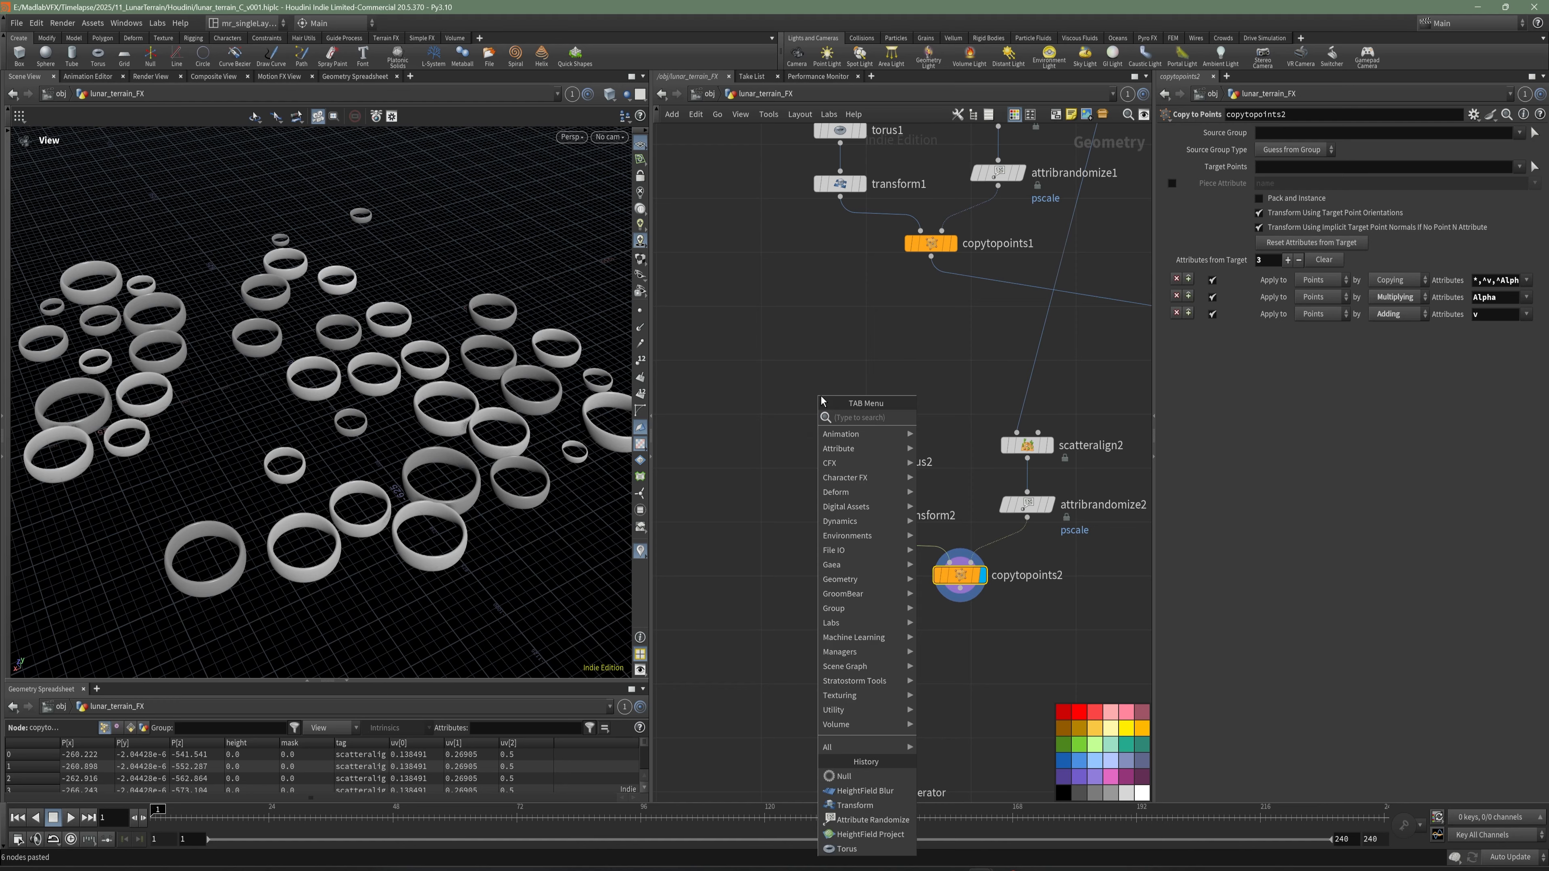
type("sph")
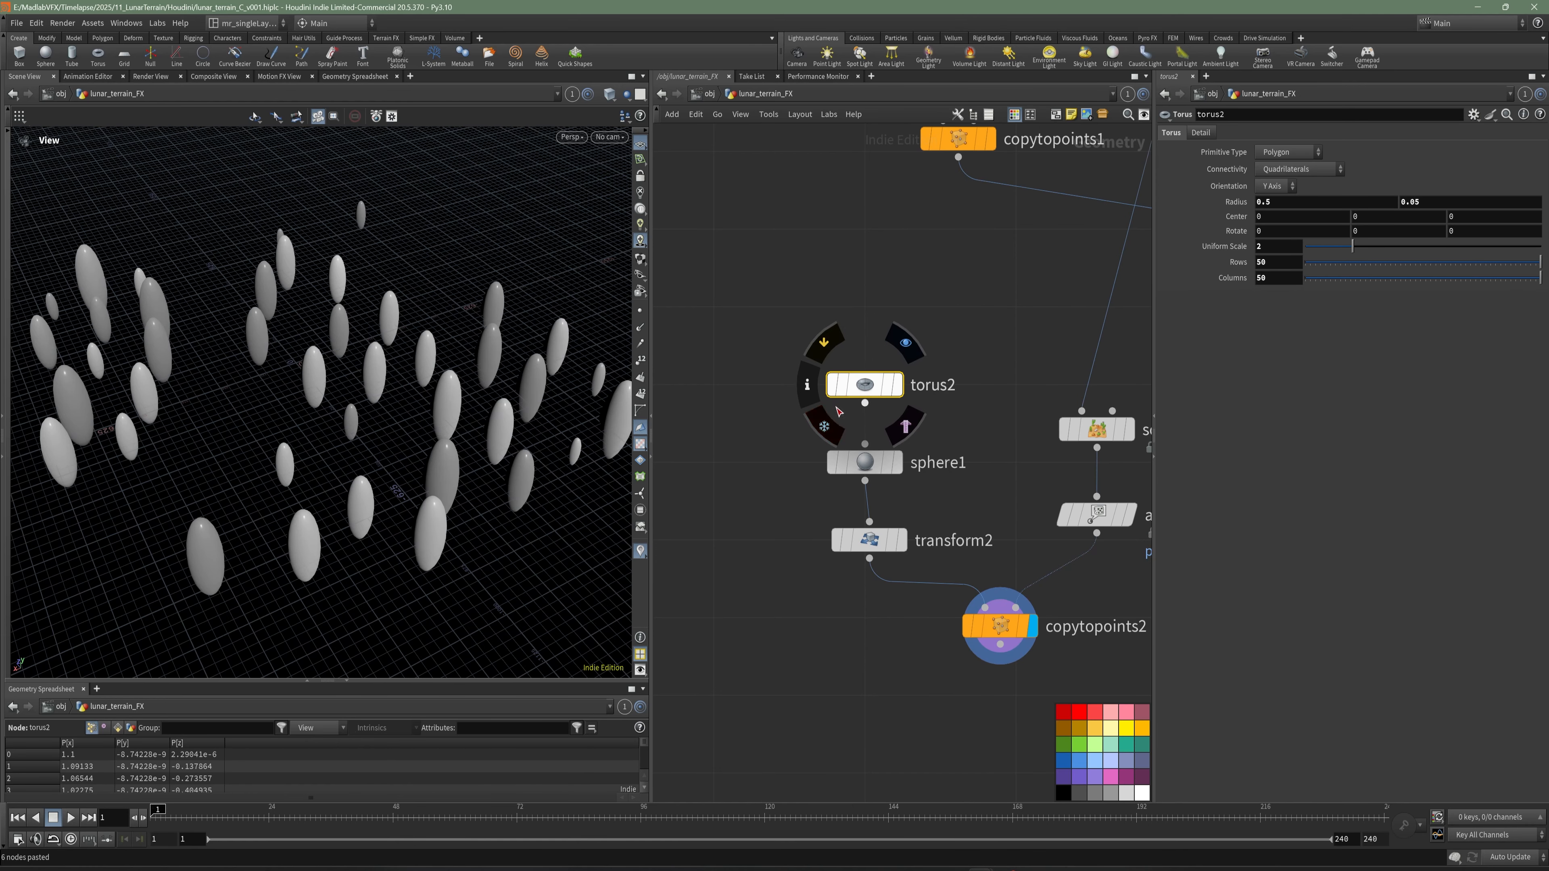
key("Delete")
middle_click_drag(791, 426, 752, 376)
key("ctrl+s")
scroll(812, 332, "down", 5)
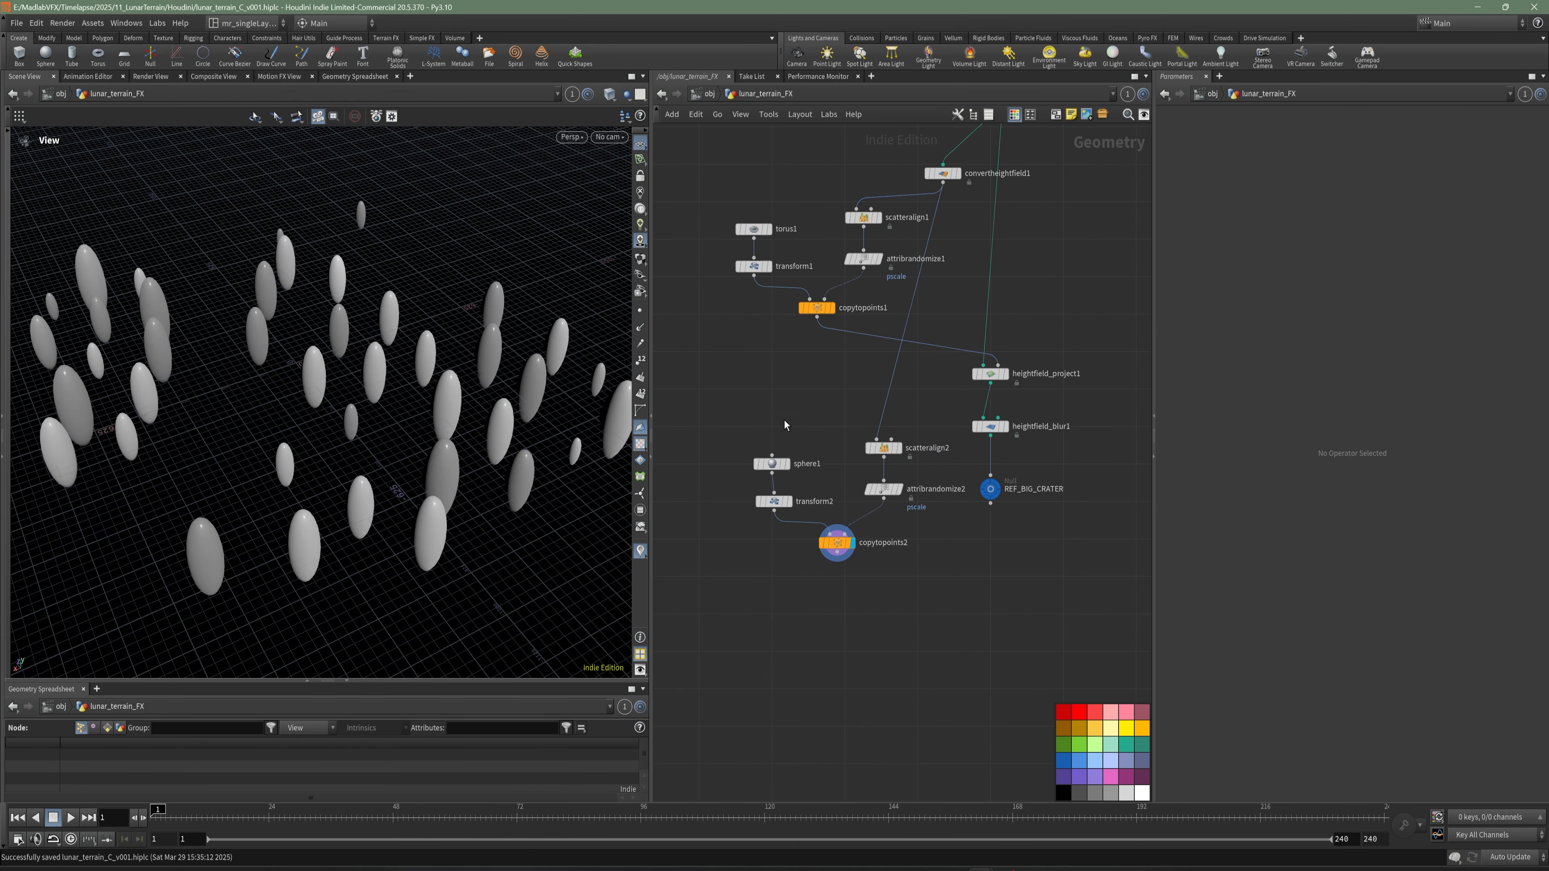
- Display heightfield_project1, move REF_BIG_CRATER further down to make room, keep heightfield_blur1 just below the projection, and save the scene
left_click(1004, 374)
scroll(988, 518, "up", 2)
left_click_drag(1057, 559, 947, 374)
left_click_drag(987, 410, 980, 668)
left_click(934, 589)
middle_click_drag(926, 571, 909, 485)
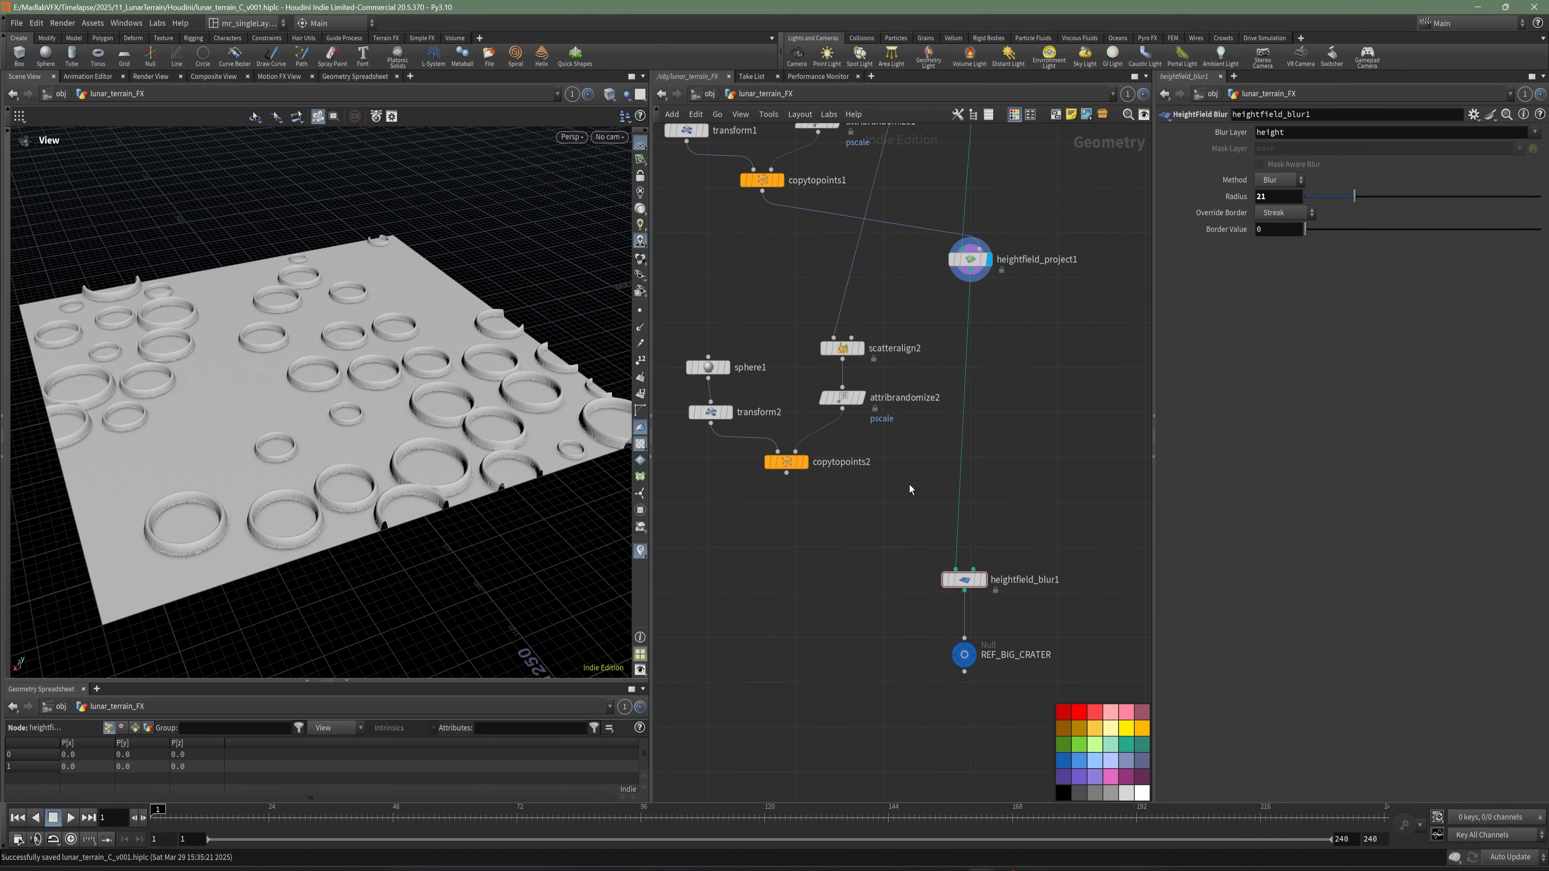
key("ctrl+s")
scroll(933, 500, "down", 1)
left_click_drag(964, 564, 969, 346)
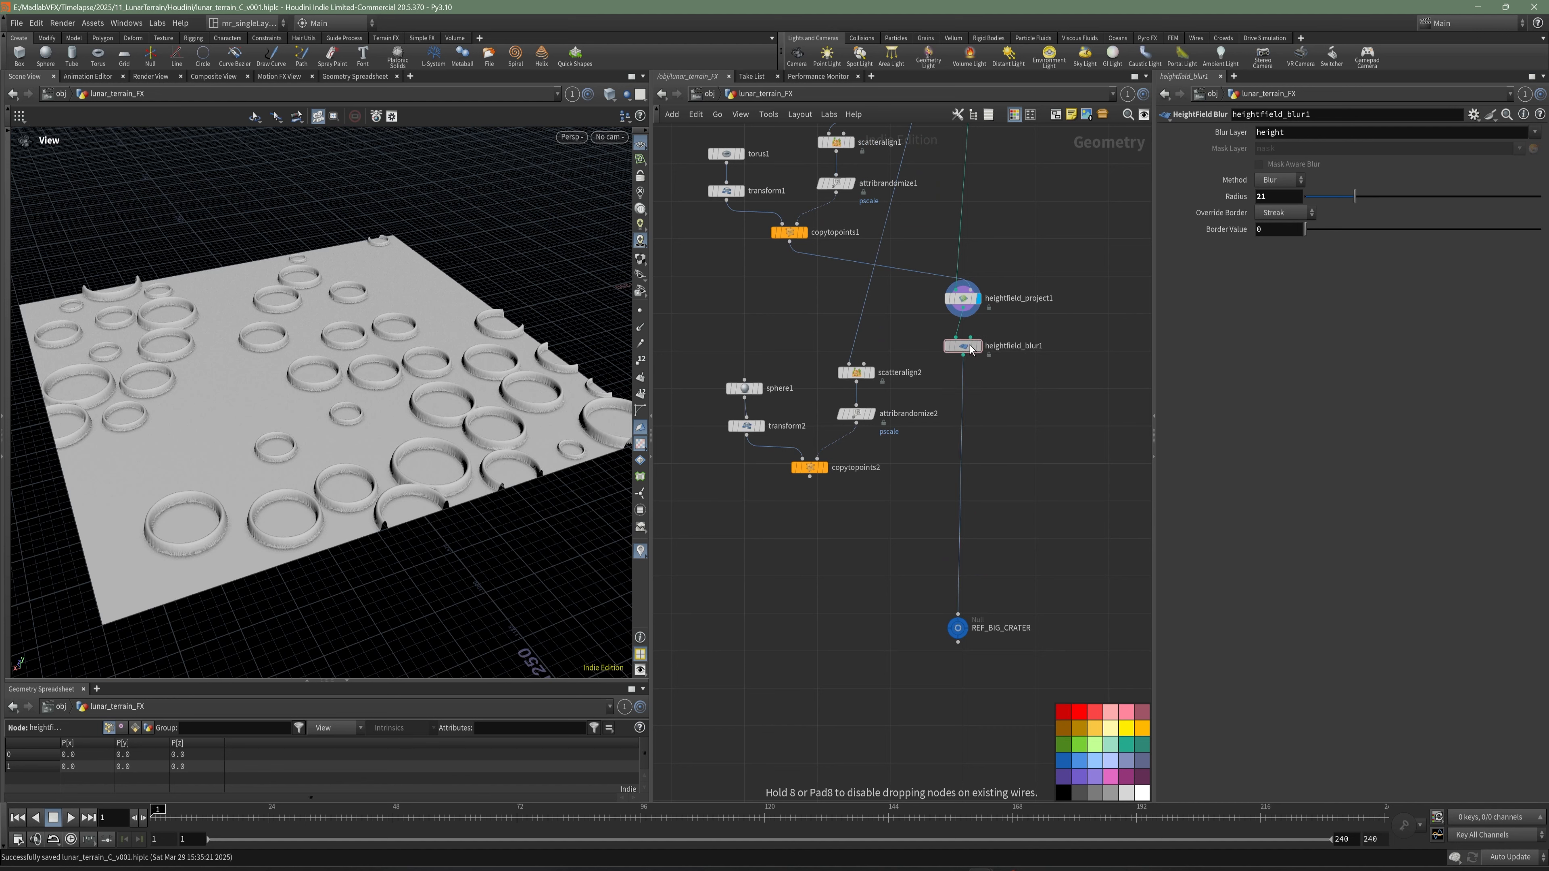
scroll(1000, 360, "up", 3)
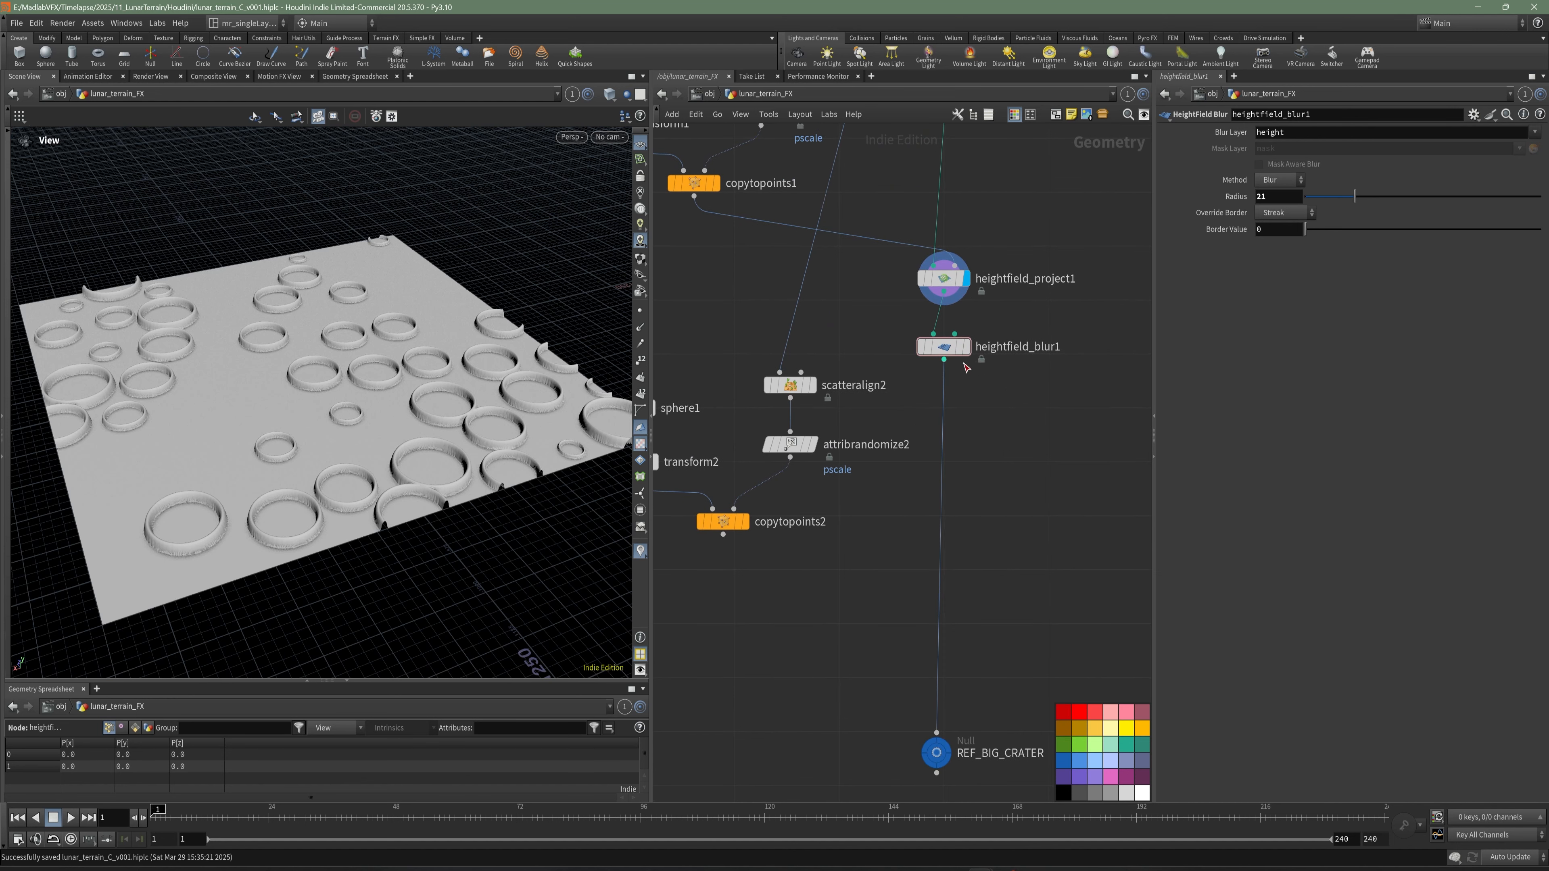
scroll(909, 417, "down", 1)
- Auto-arrange the five nodes of the sphere chain and move them down as a group
middle_click_drag(836, 507, 897, 491)
left_click_drag(922, 486, 706, 289)
key("l")
left_click_drag(826, 421, 825, 501)
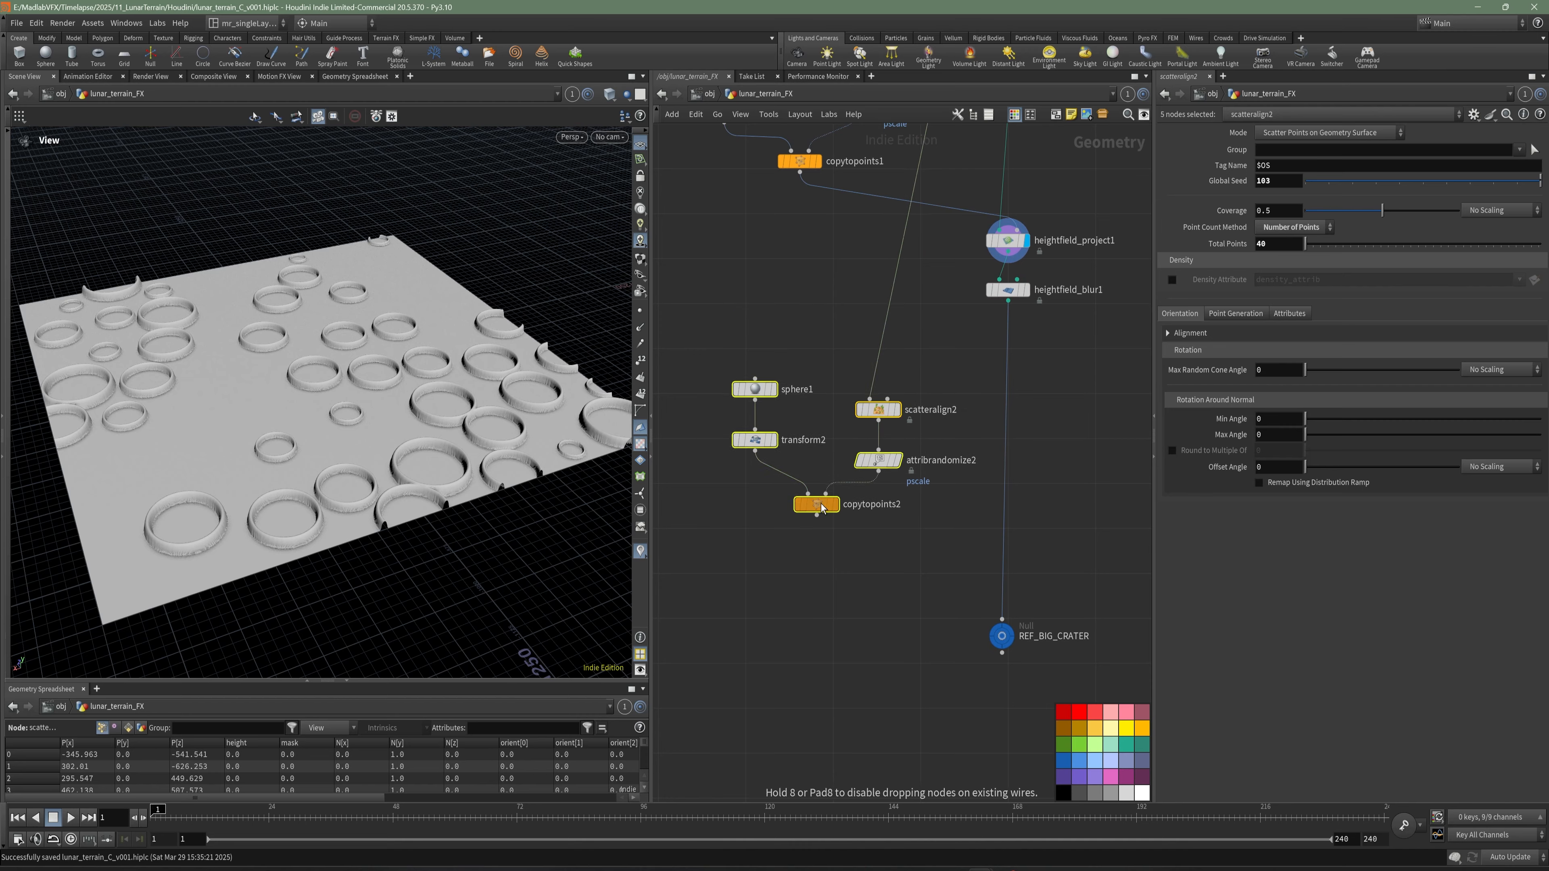
left_click(747, 488)
- Display copytopoints2 and set the Y scale of transform2 to 0.5 to flatten the spheres
scroll(736, 455, "up", 3)
left_click(900, 534)
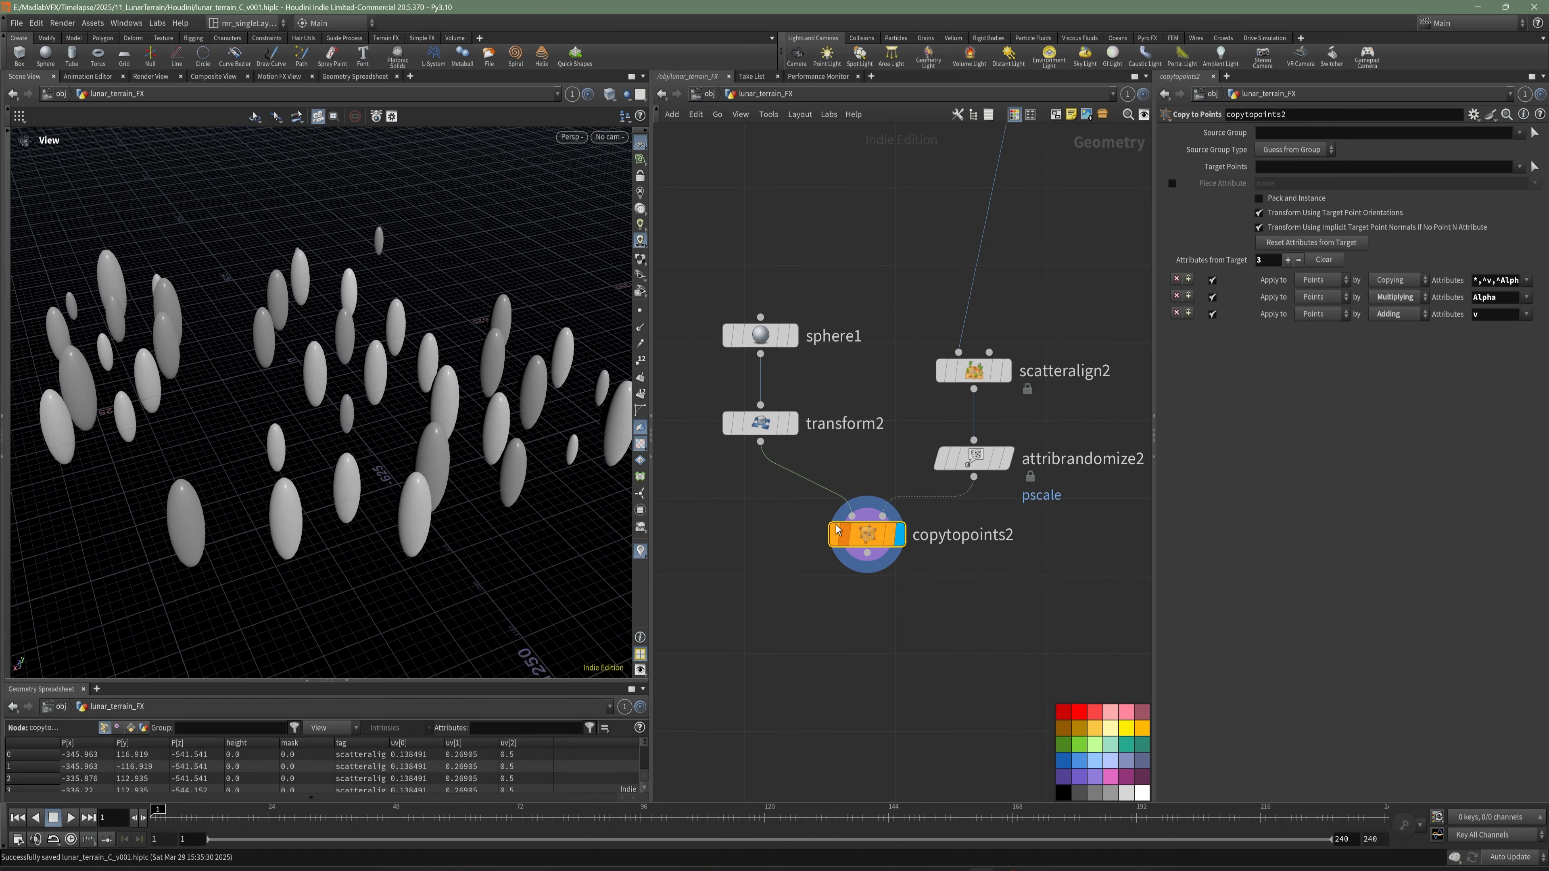
scroll(351, 392, "up", 2)
left_click_drag(539, 410, 342, 393)
left_click(759, 423)
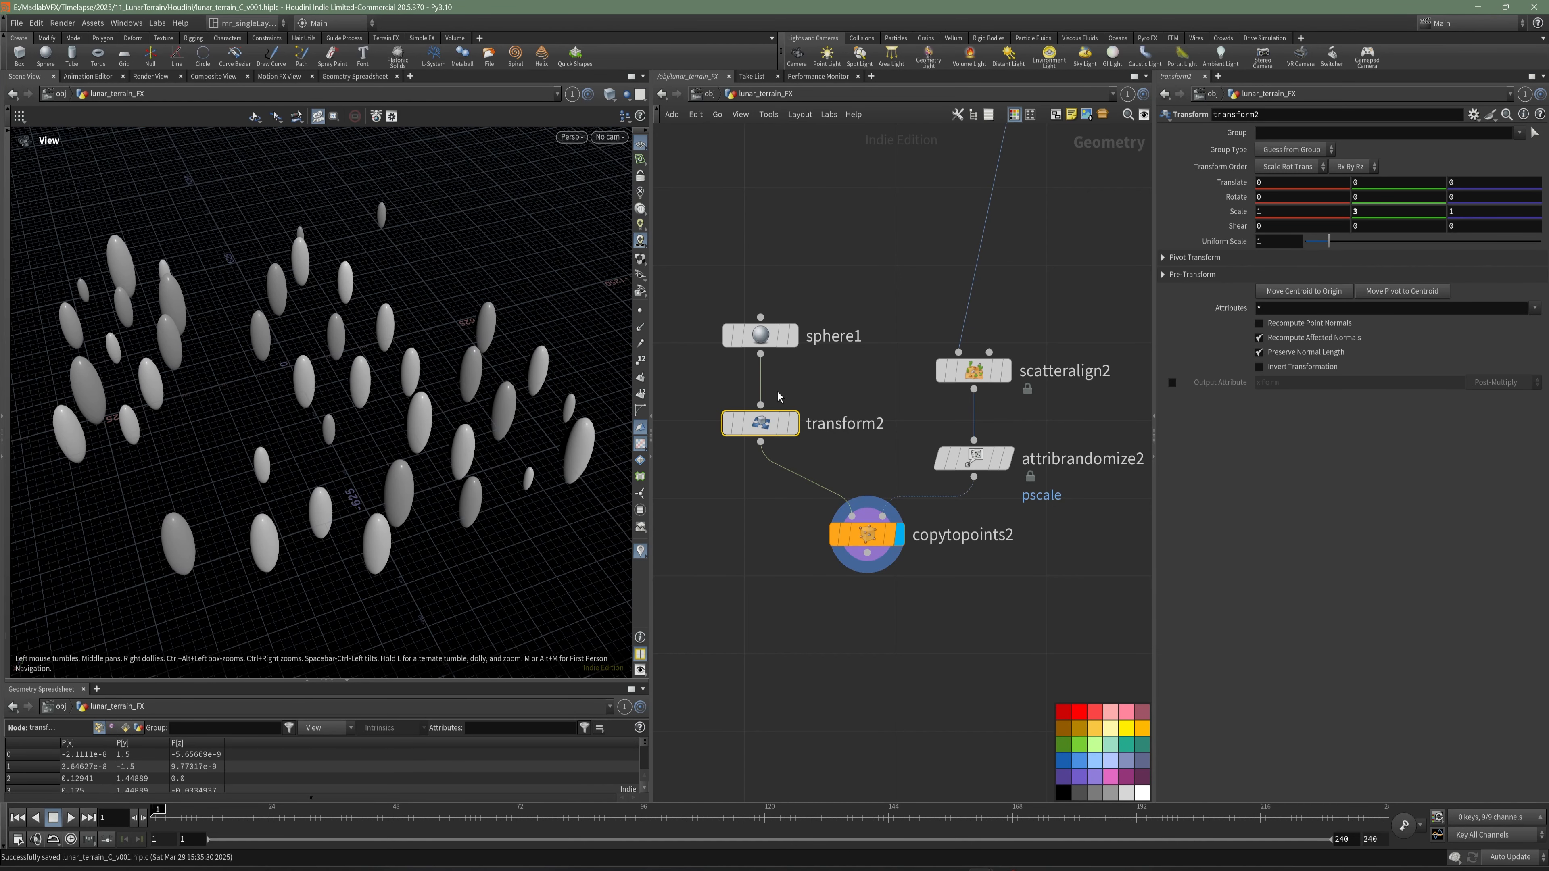
left_click_drag(319, 378, 356, 386)
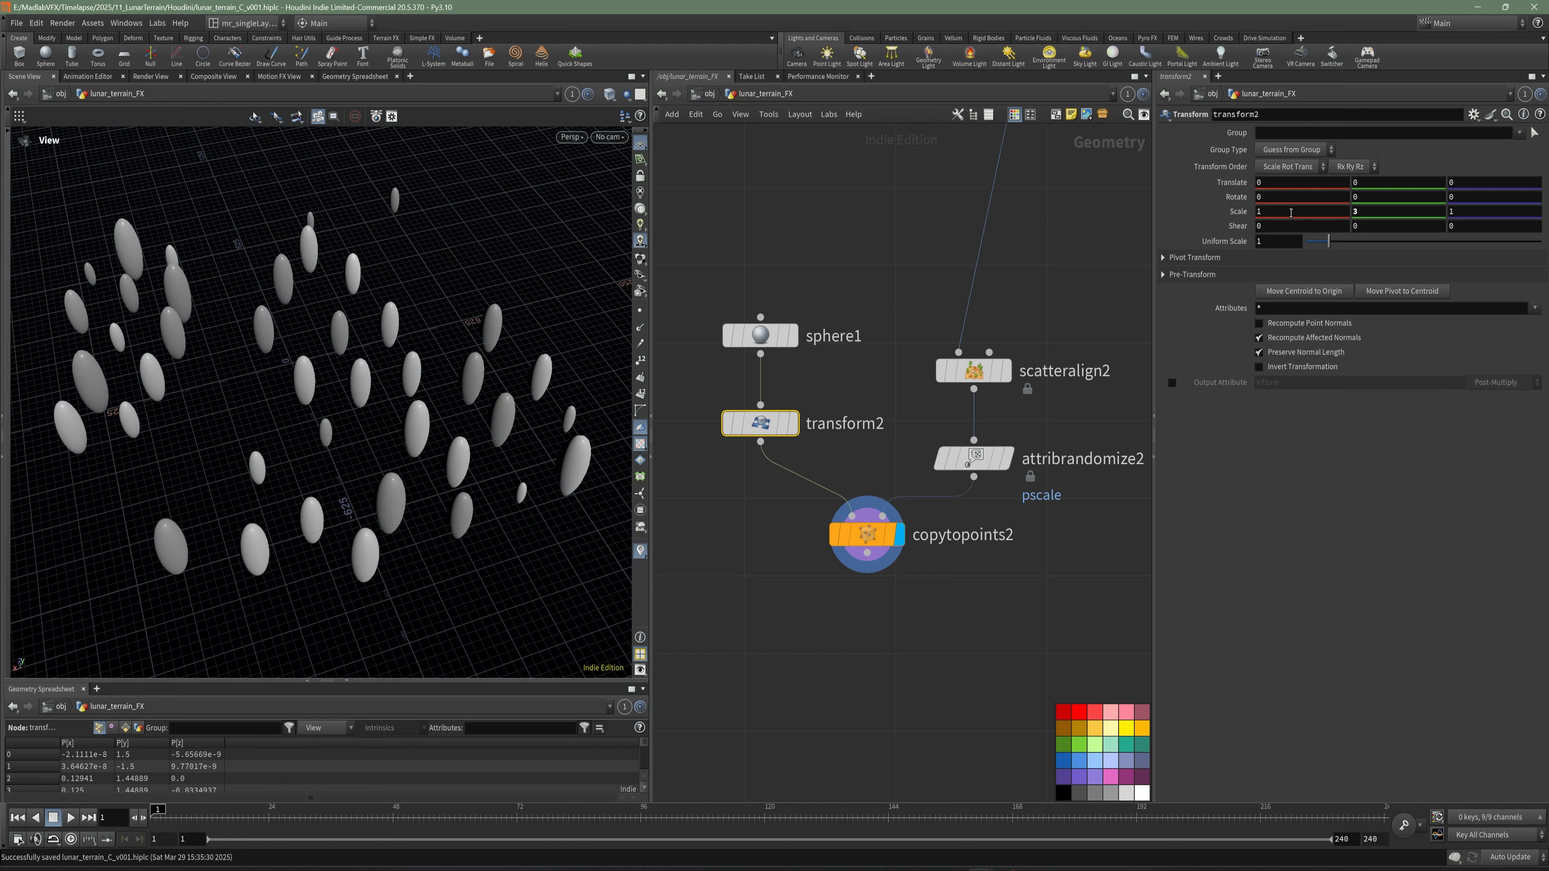
left_click(1386, 214)
type("0.5")
key("Return")
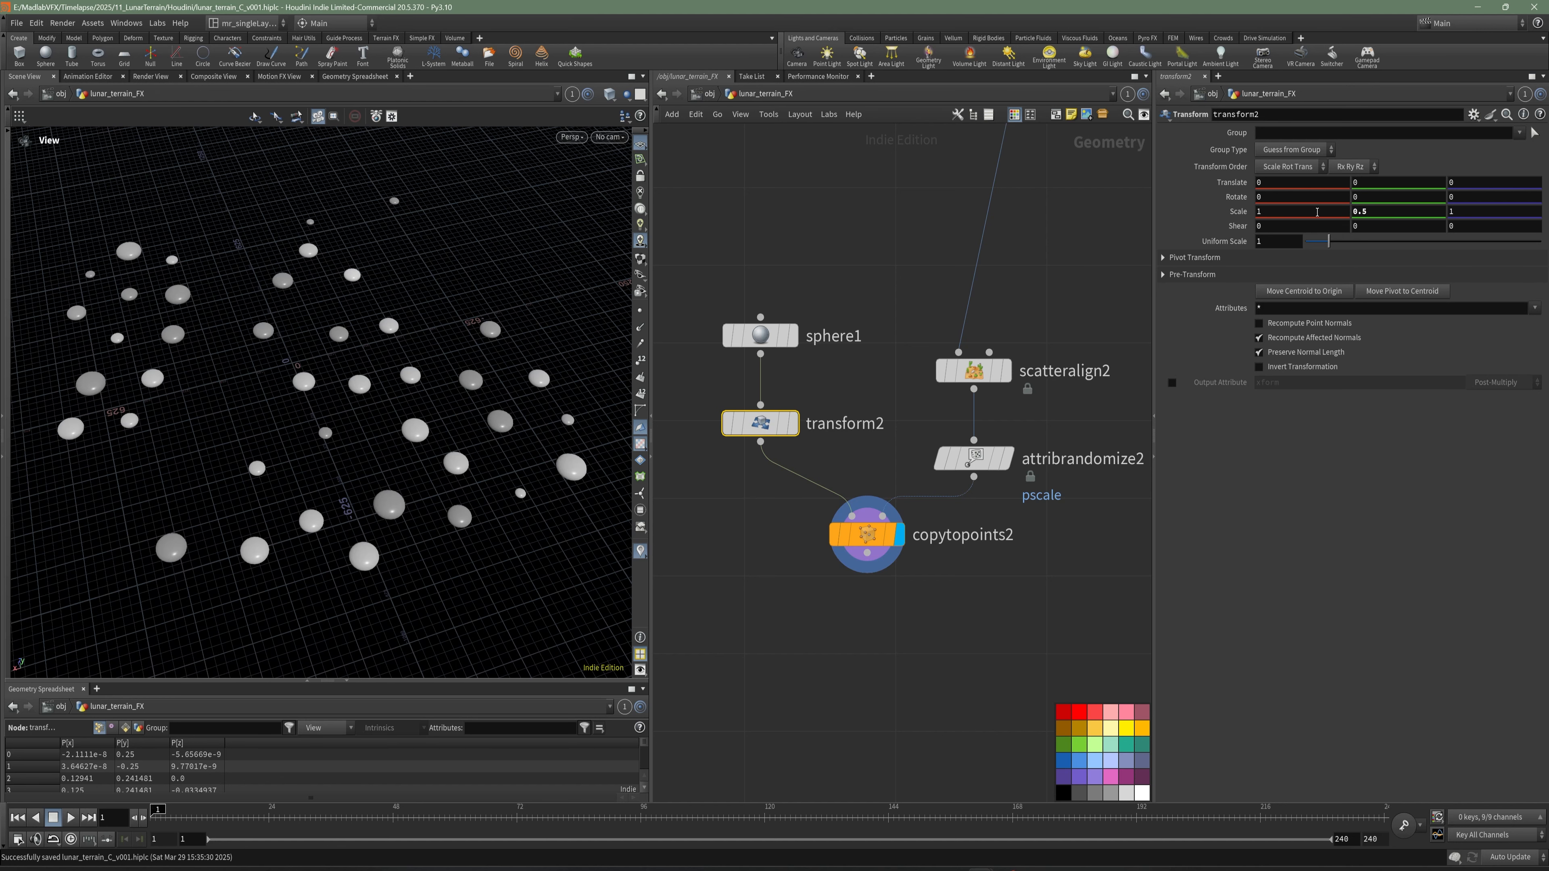
- Set the X and Z scale of transform2 to 2, then check the pscale range in attribrandomize2
scroll(487, 390, "up", 3)
left_click_drag(564, 482, 293, 474)
left_click_drag(1279, 213, 1214, 225)
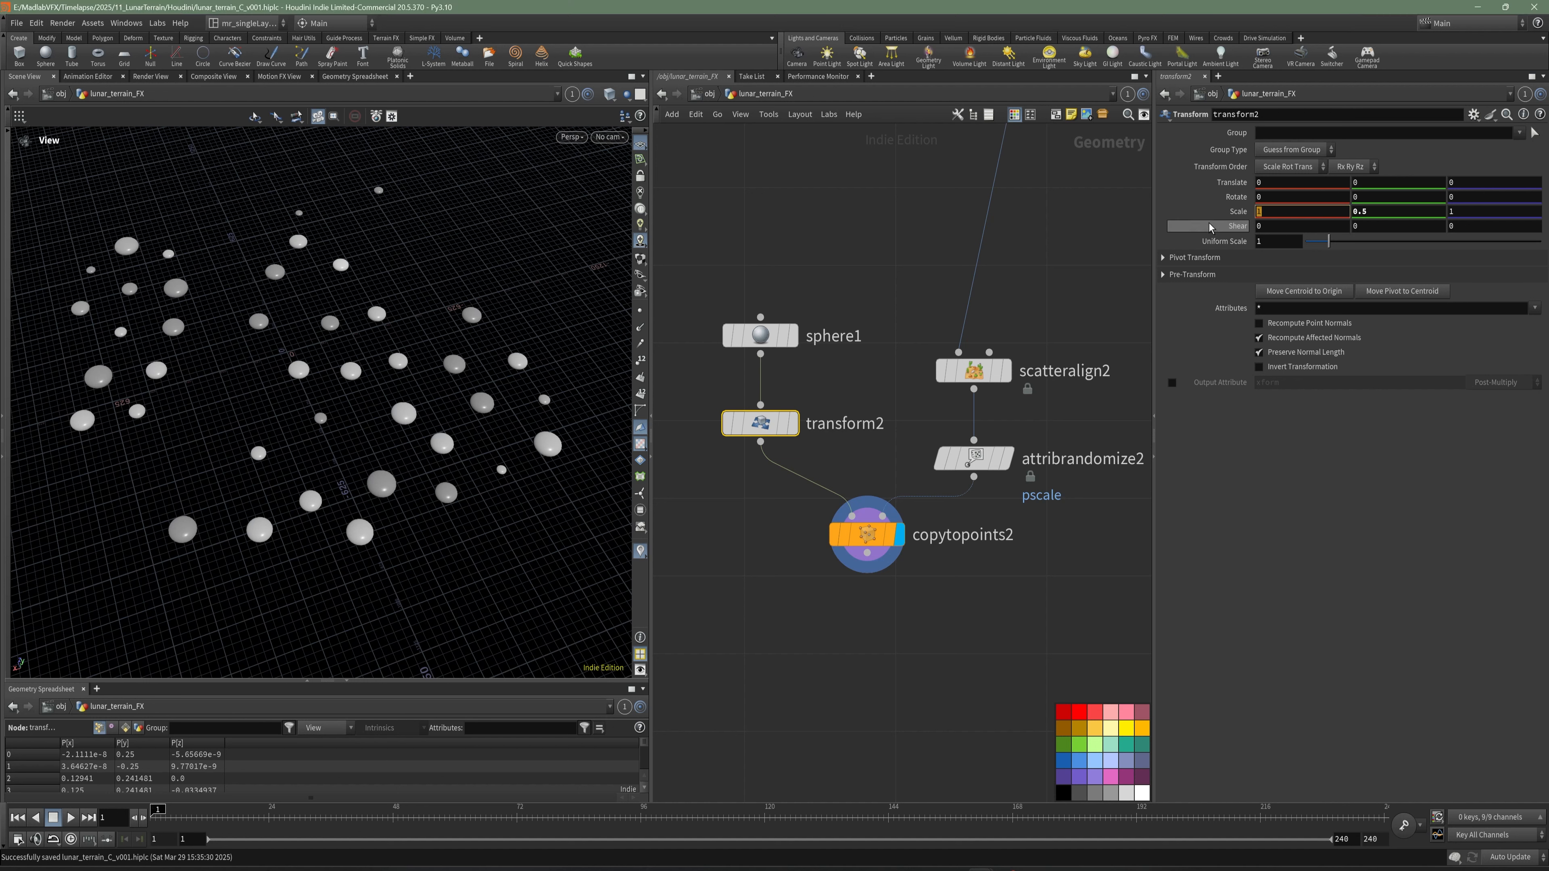
type("2")
key("Return")
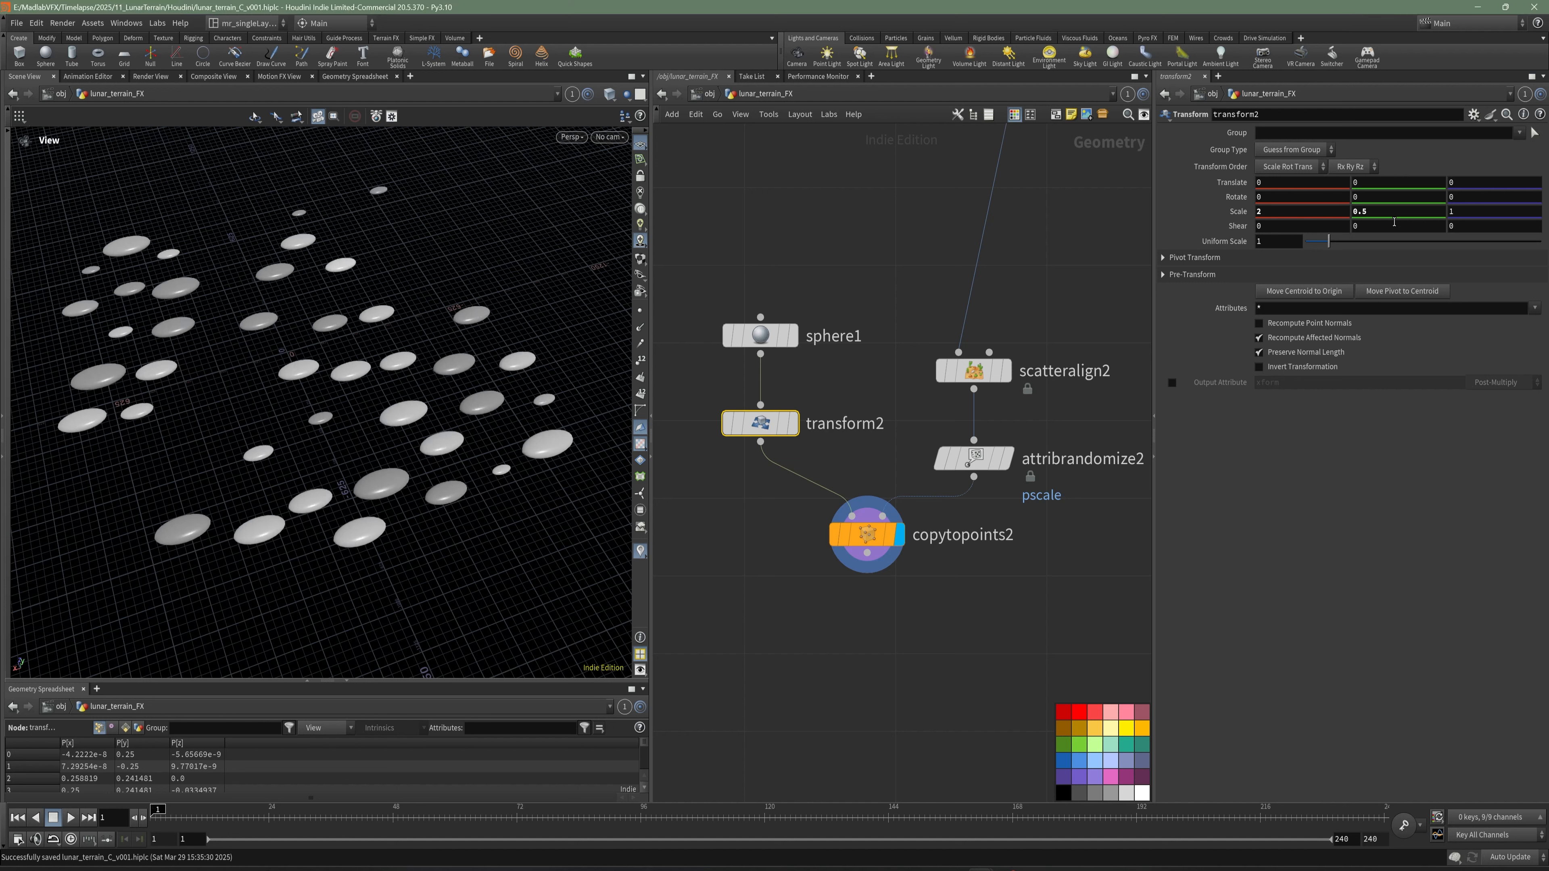
type("2")
key("Return")
left_click(981, 459)
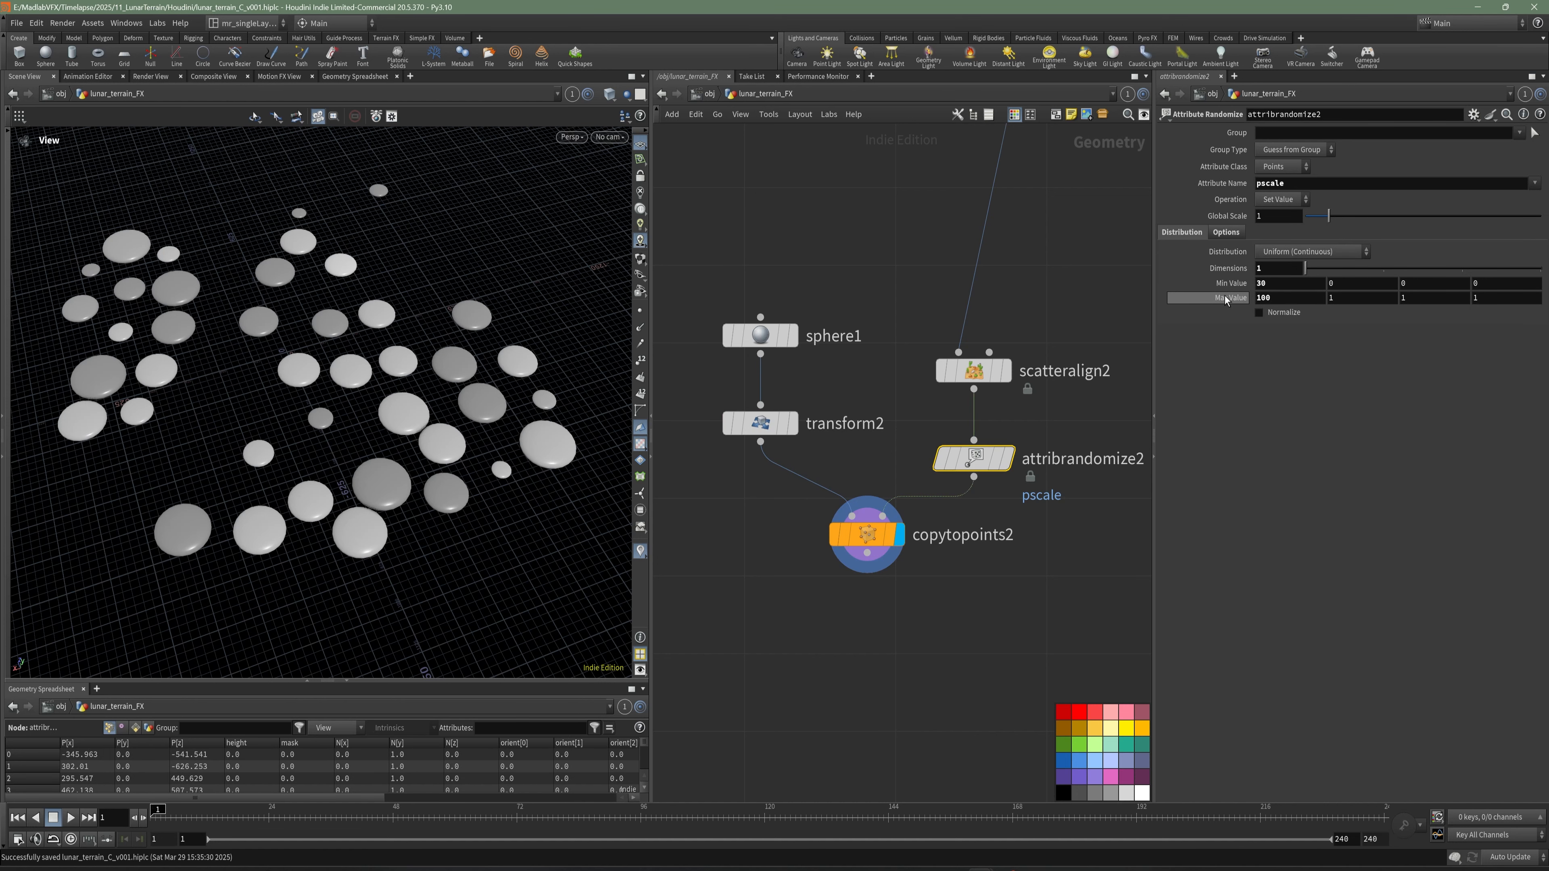
- Add a HeightField Project node below copytopoints2 and connect heightfield_blur1 to its first input
scroll(866, 588, "down", 4)
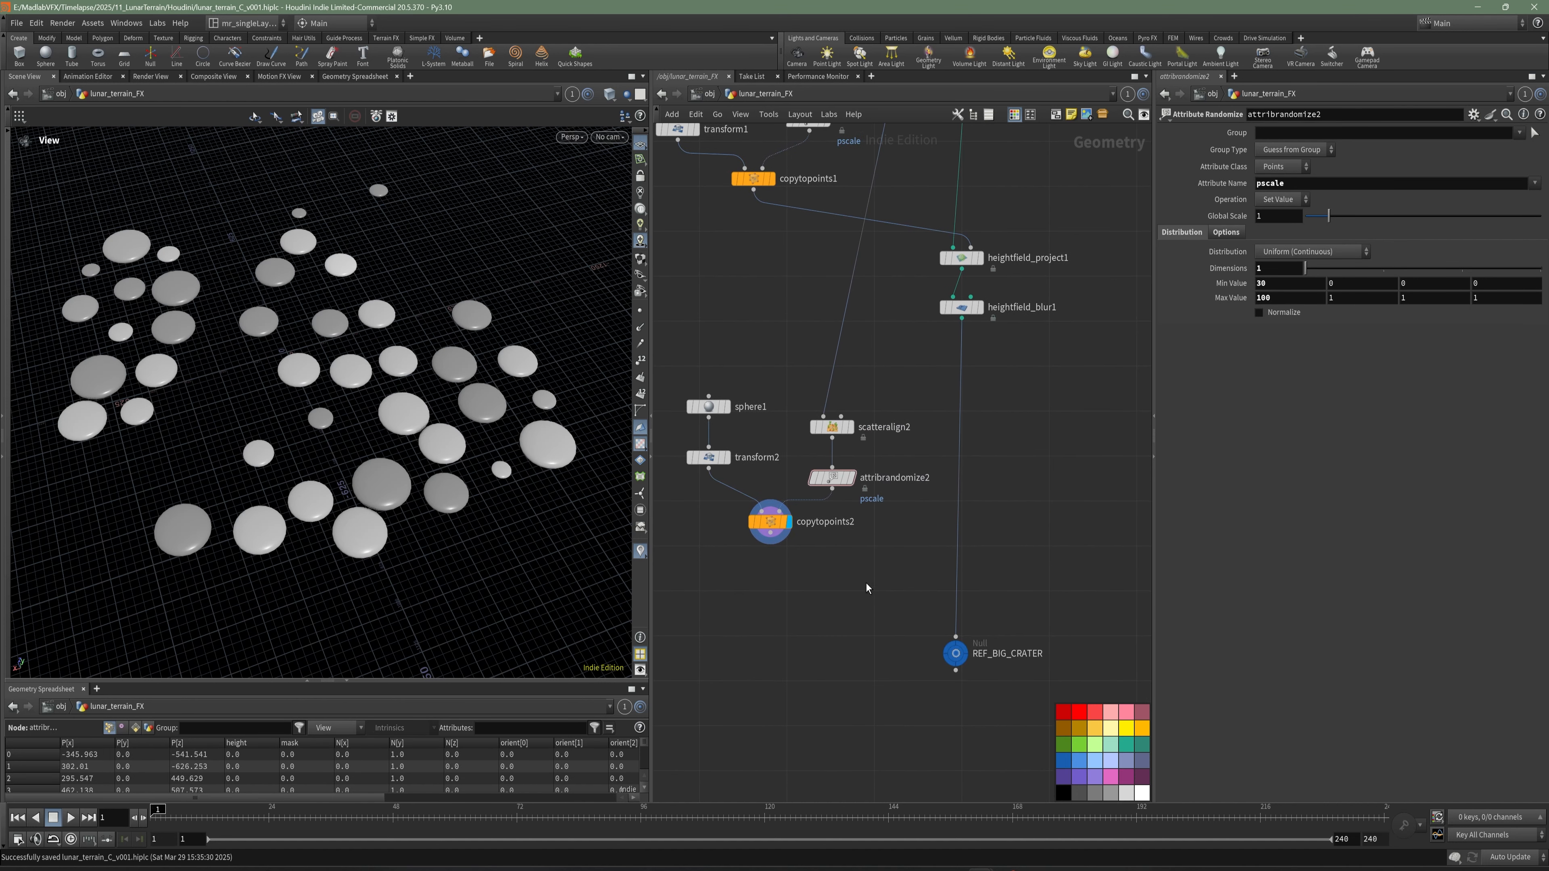
left_click_drag(420, 422, 468, 415)
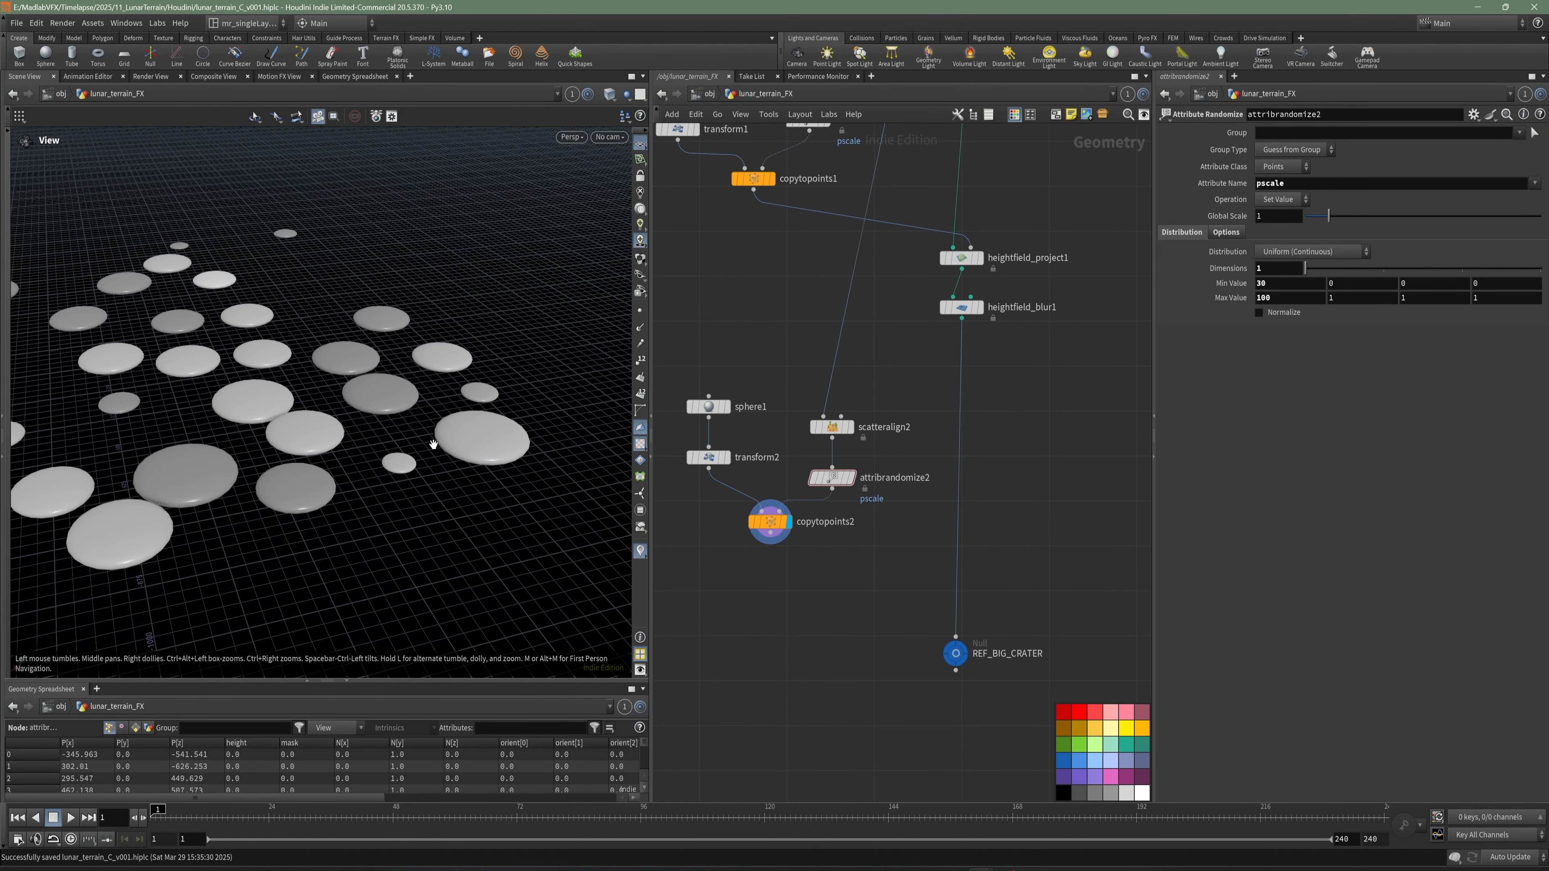
left_click_drag(513, 515, 502, 508)
middle_click_drag(847, 598, 851, 578)
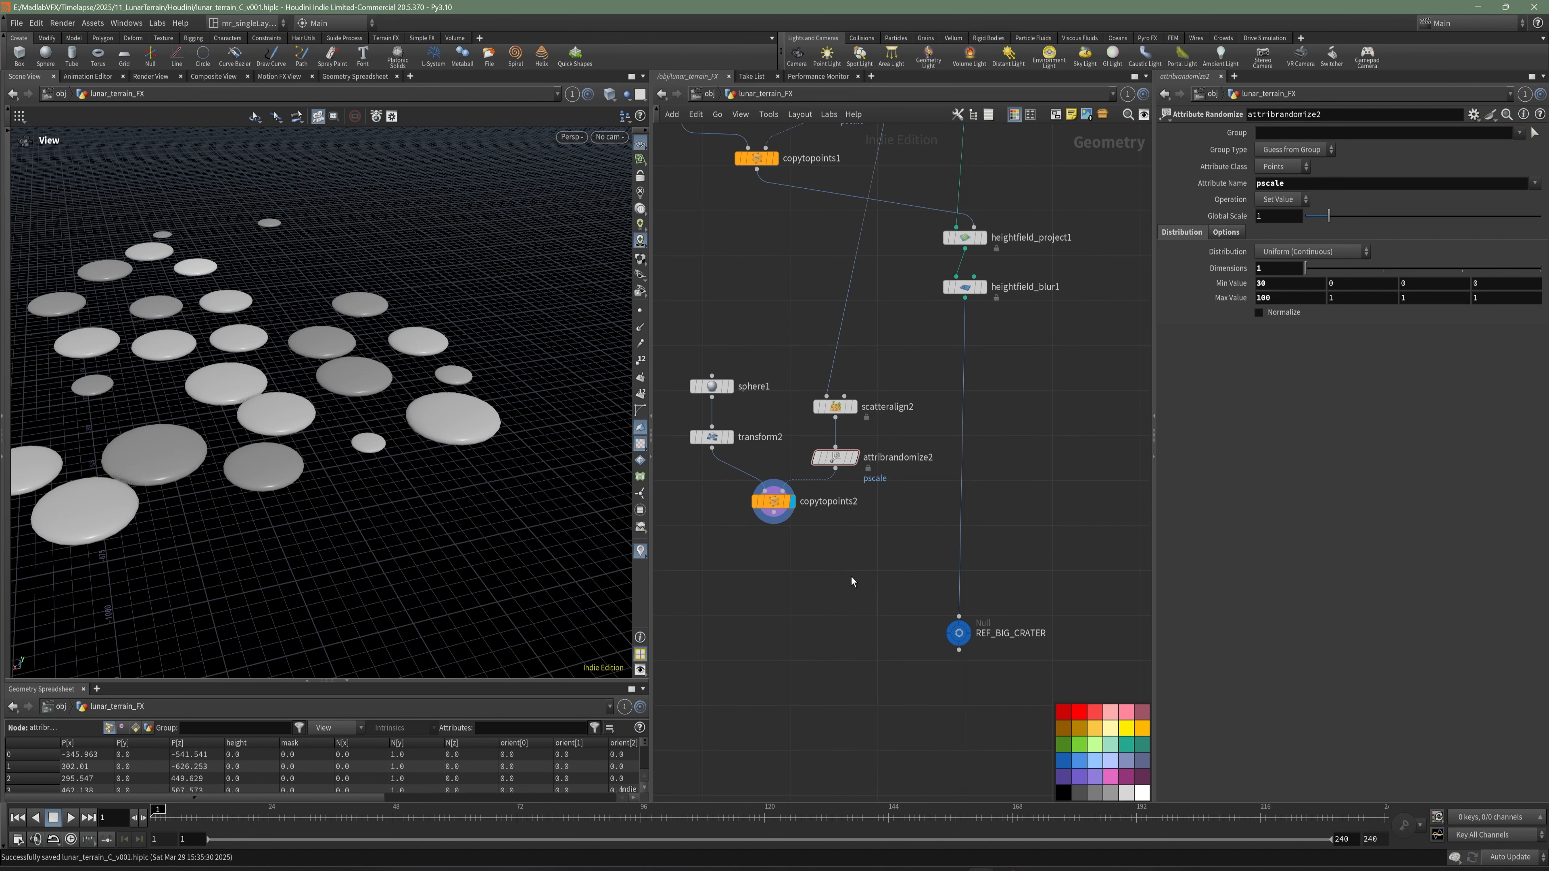
key("Tab")
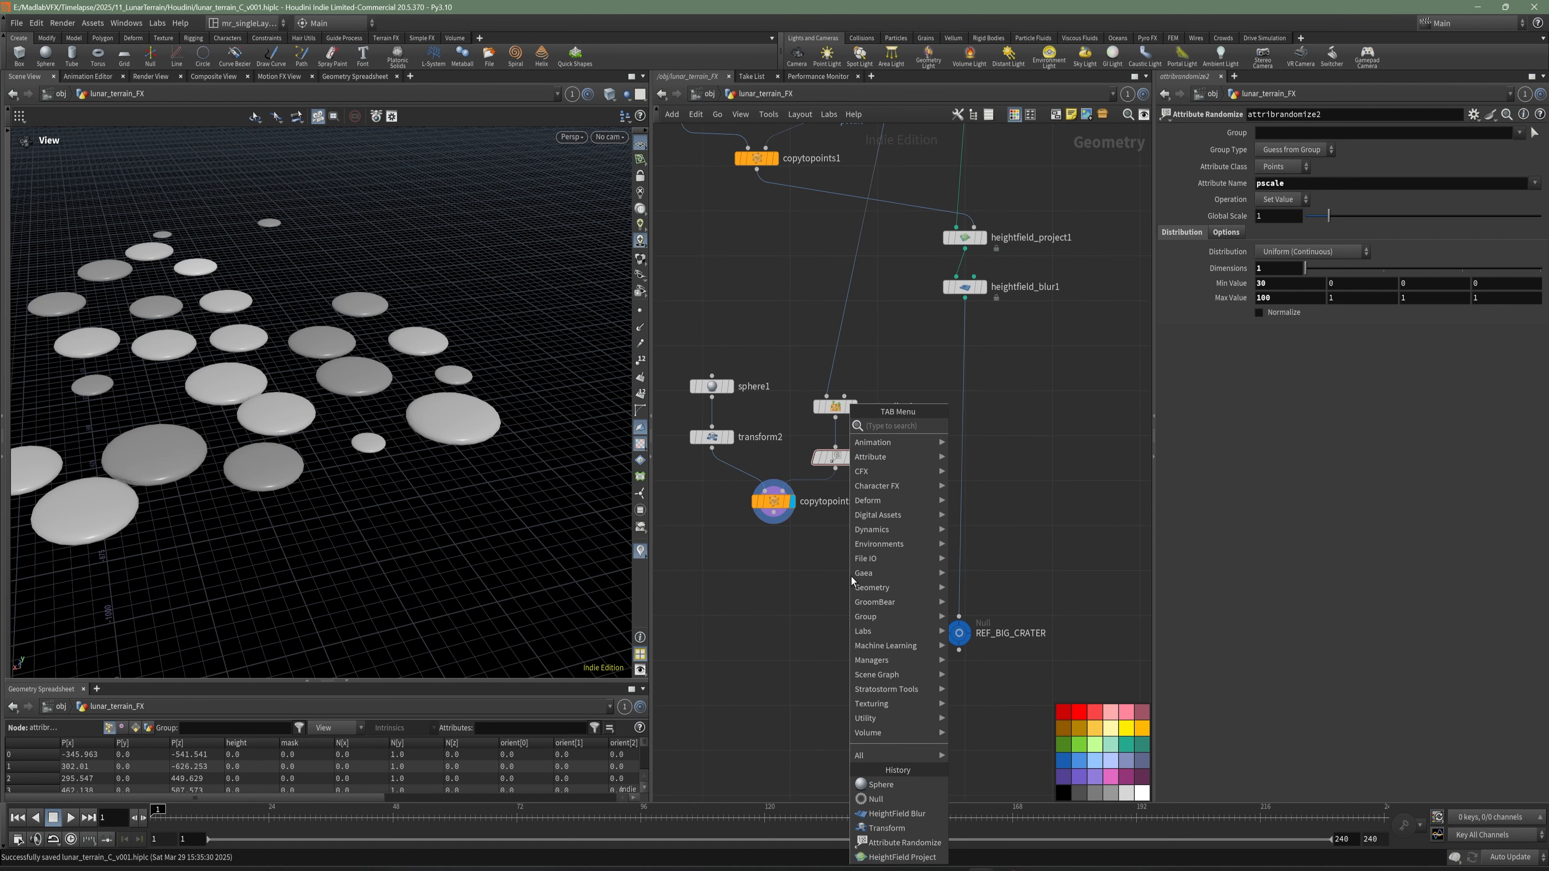
type("PROJET")
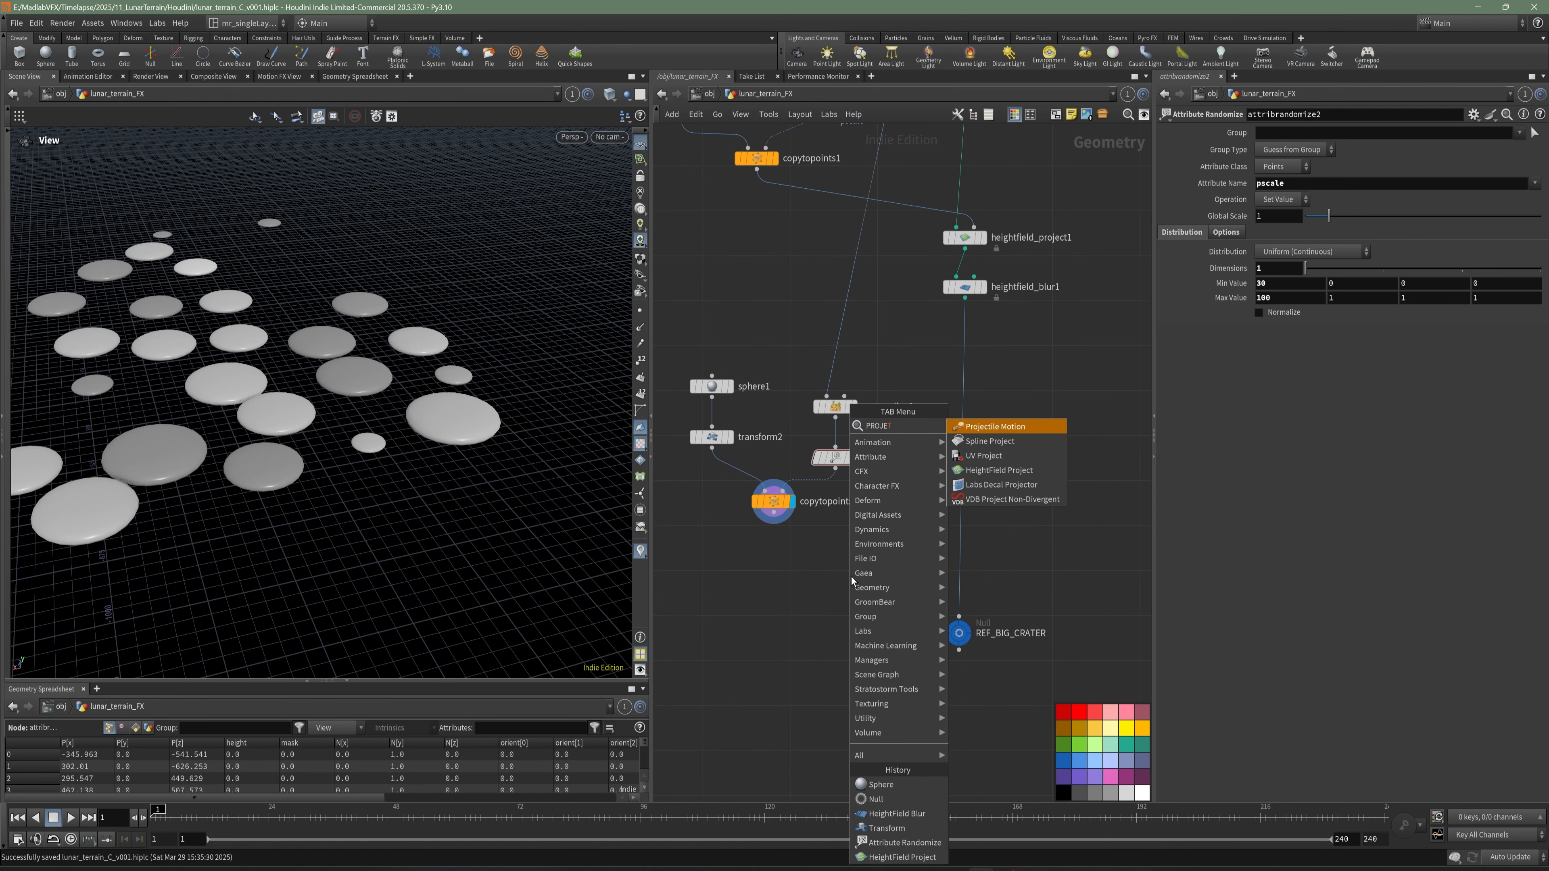
left_click(999, 470)
left_click(878, 580)
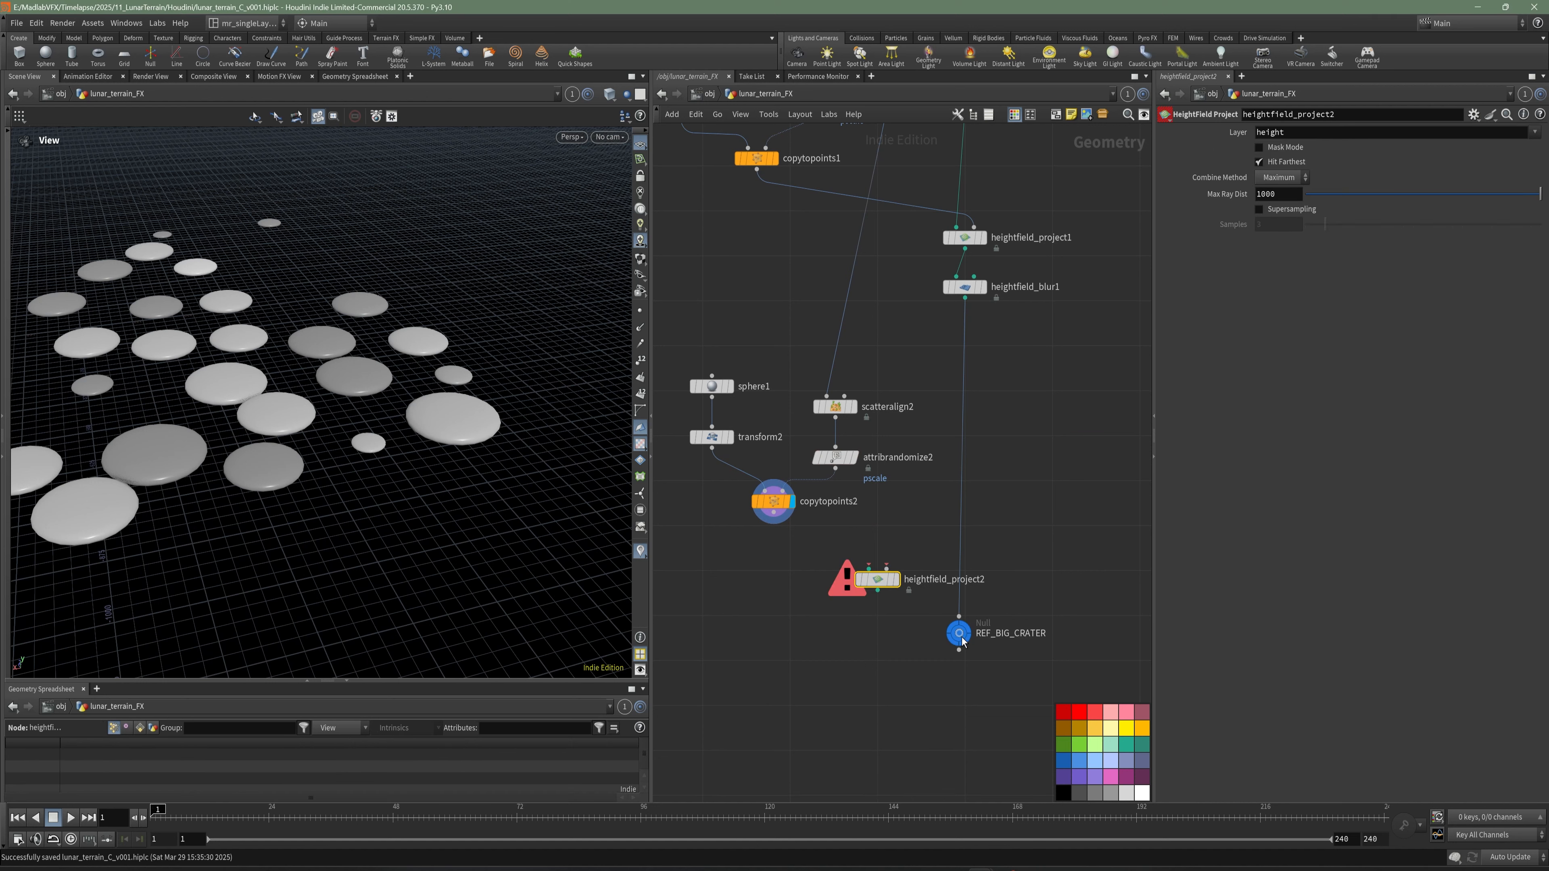
left_click_drag(878, 579, 906, 597)
left_click(965, 299)
left_click(914, 591)
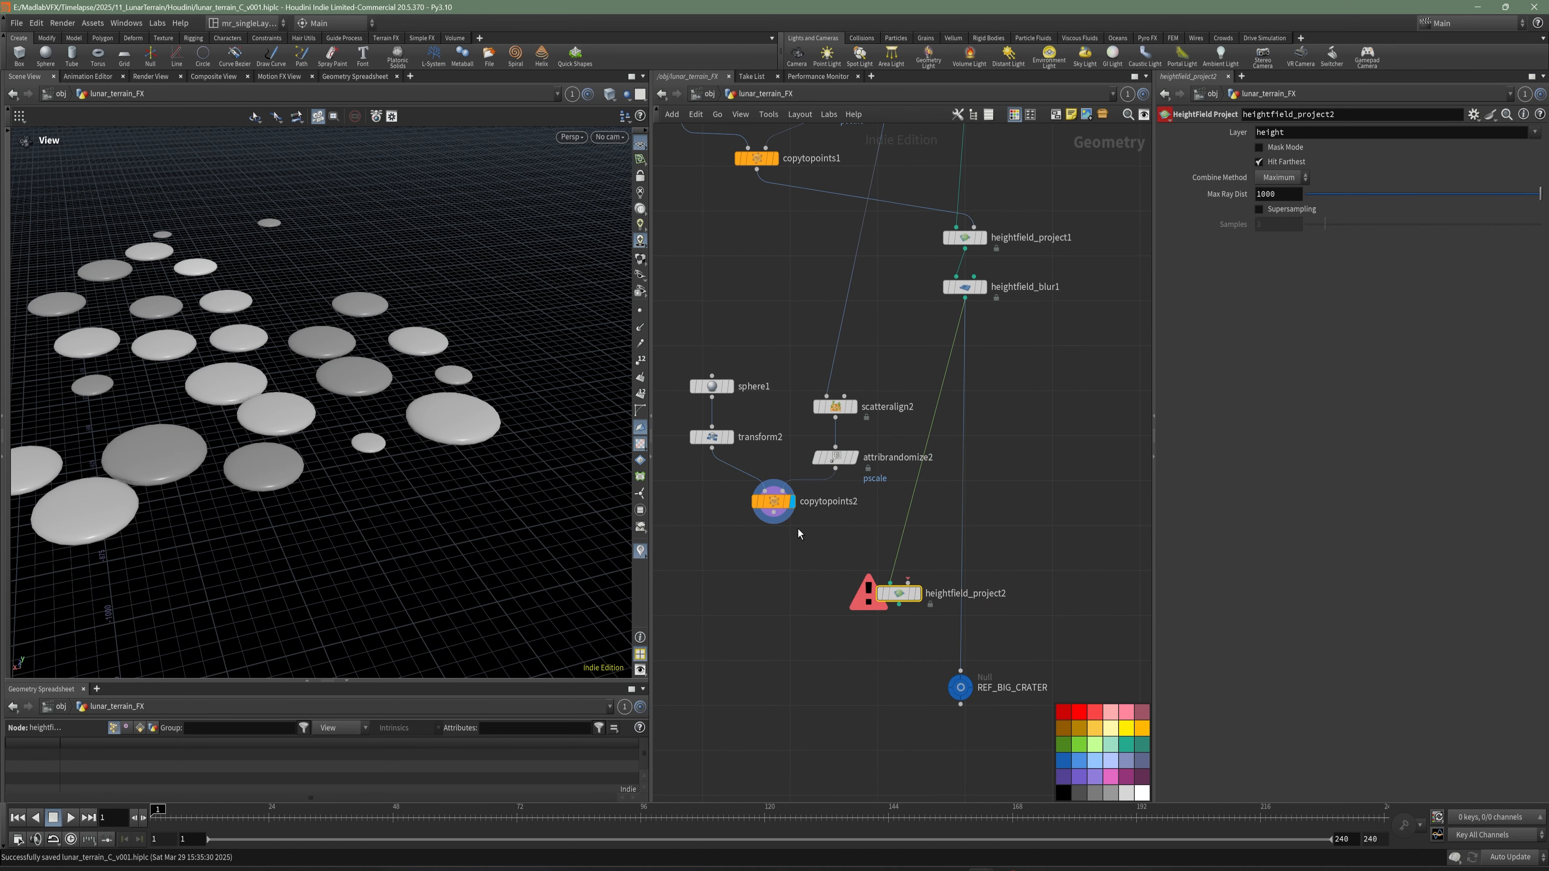
- Connect copytopoints2 to the second input of heightfield_project2 and display the projected terrain
scroll(793, 535, "down", 2)
scroll(808, 545, "up", 3)
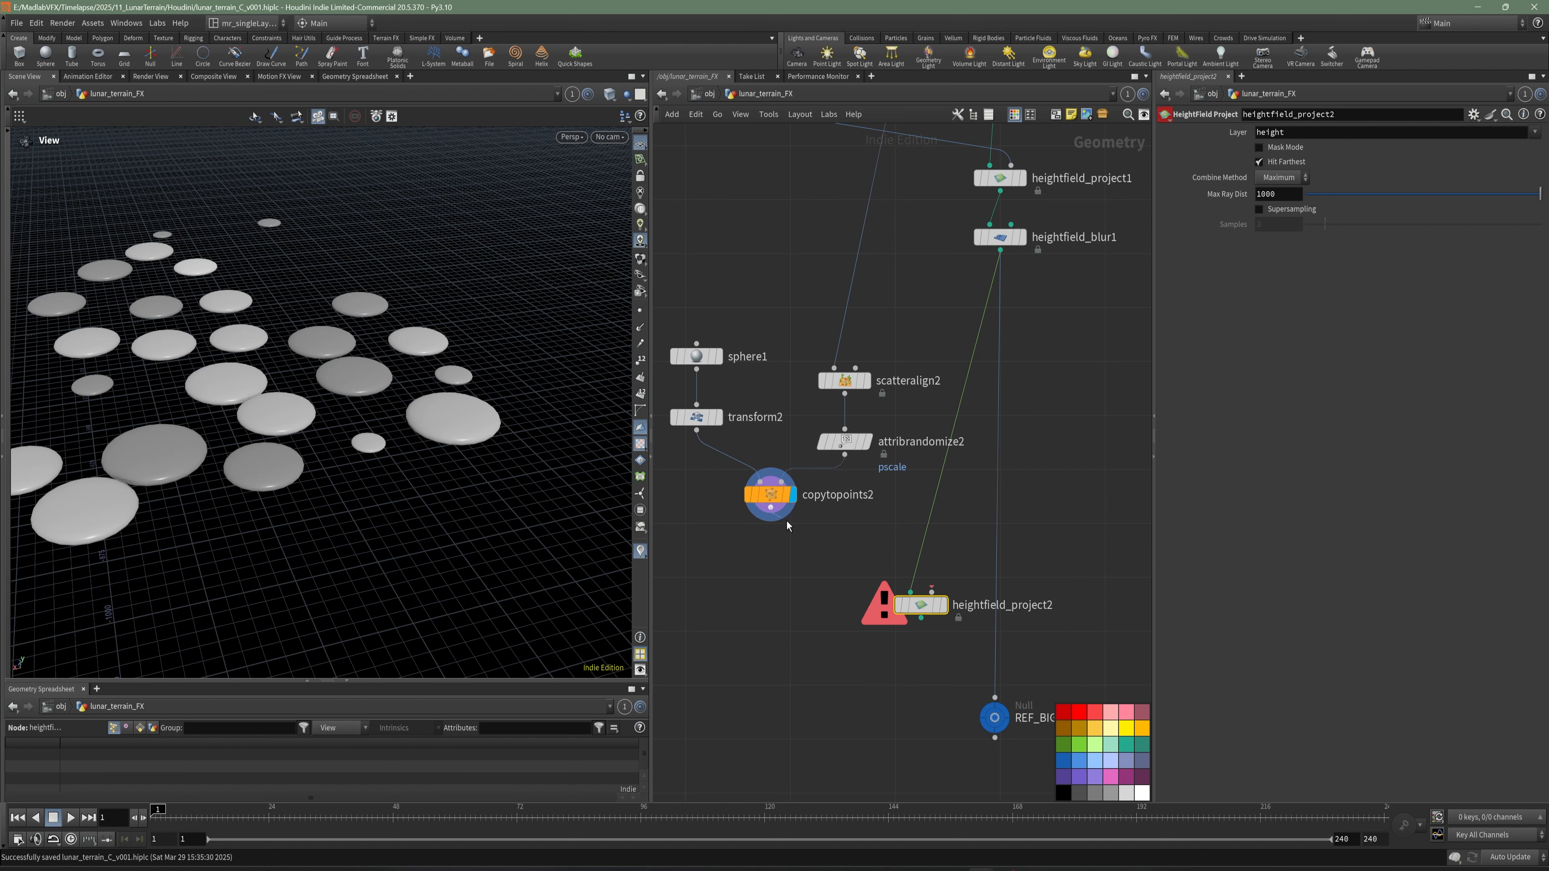
left_click(770, 507)
left_click(932, 590)
left_click(943, 604)
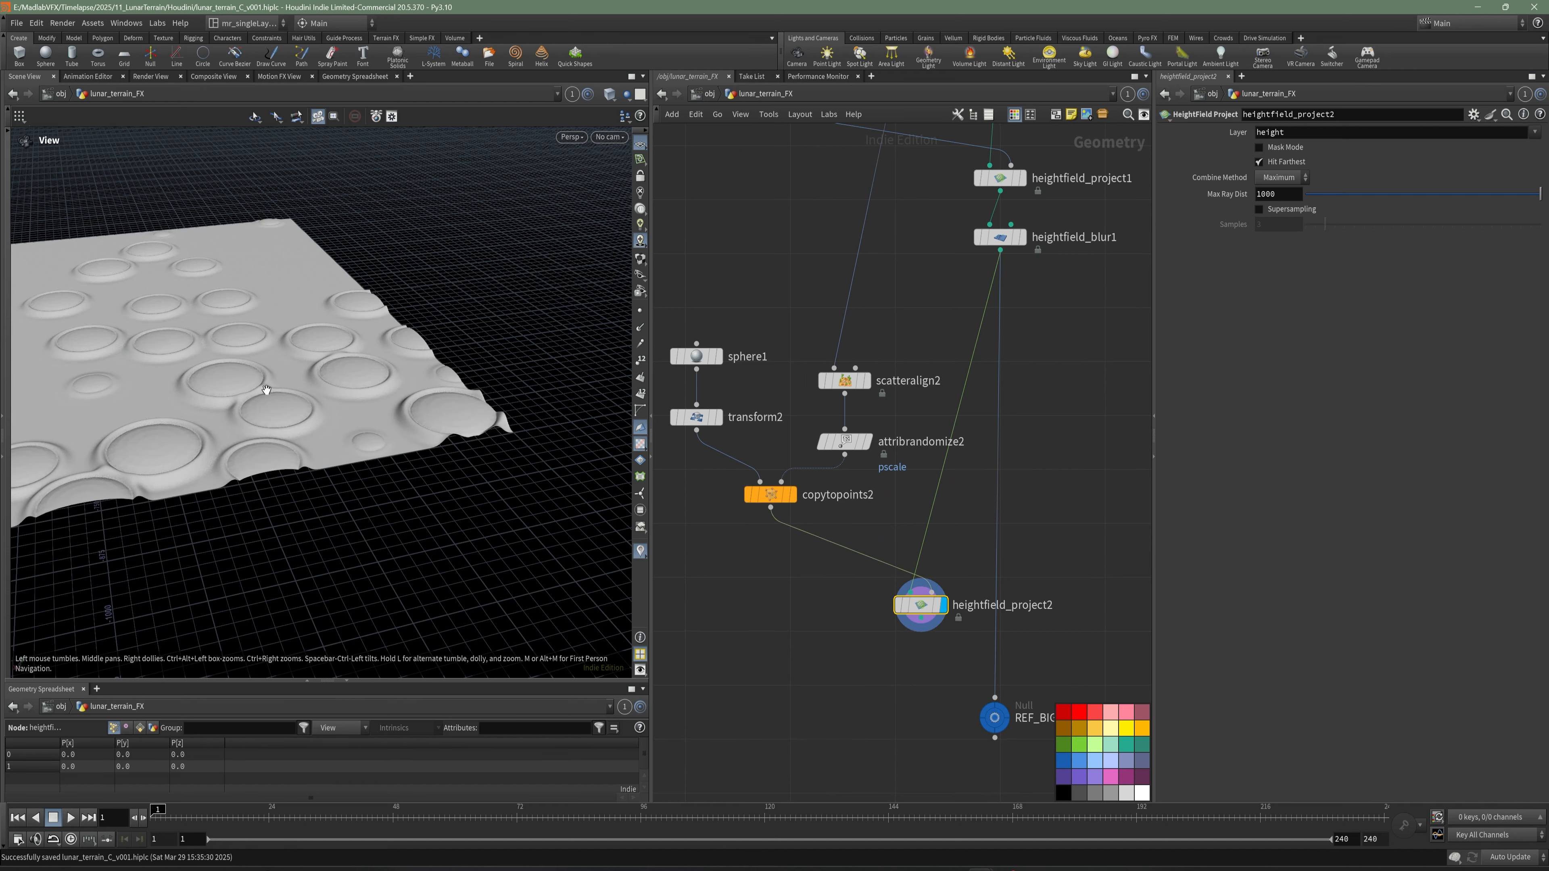
mouse_move(417, 365)
left_mouse_down()
mouse_move(277, 388)
mouse_move(385, 400)
mouse_move(471, 383)
mouse_move(429, 382)
left_mouse_up()
scroll(349, 384, "up", 3)
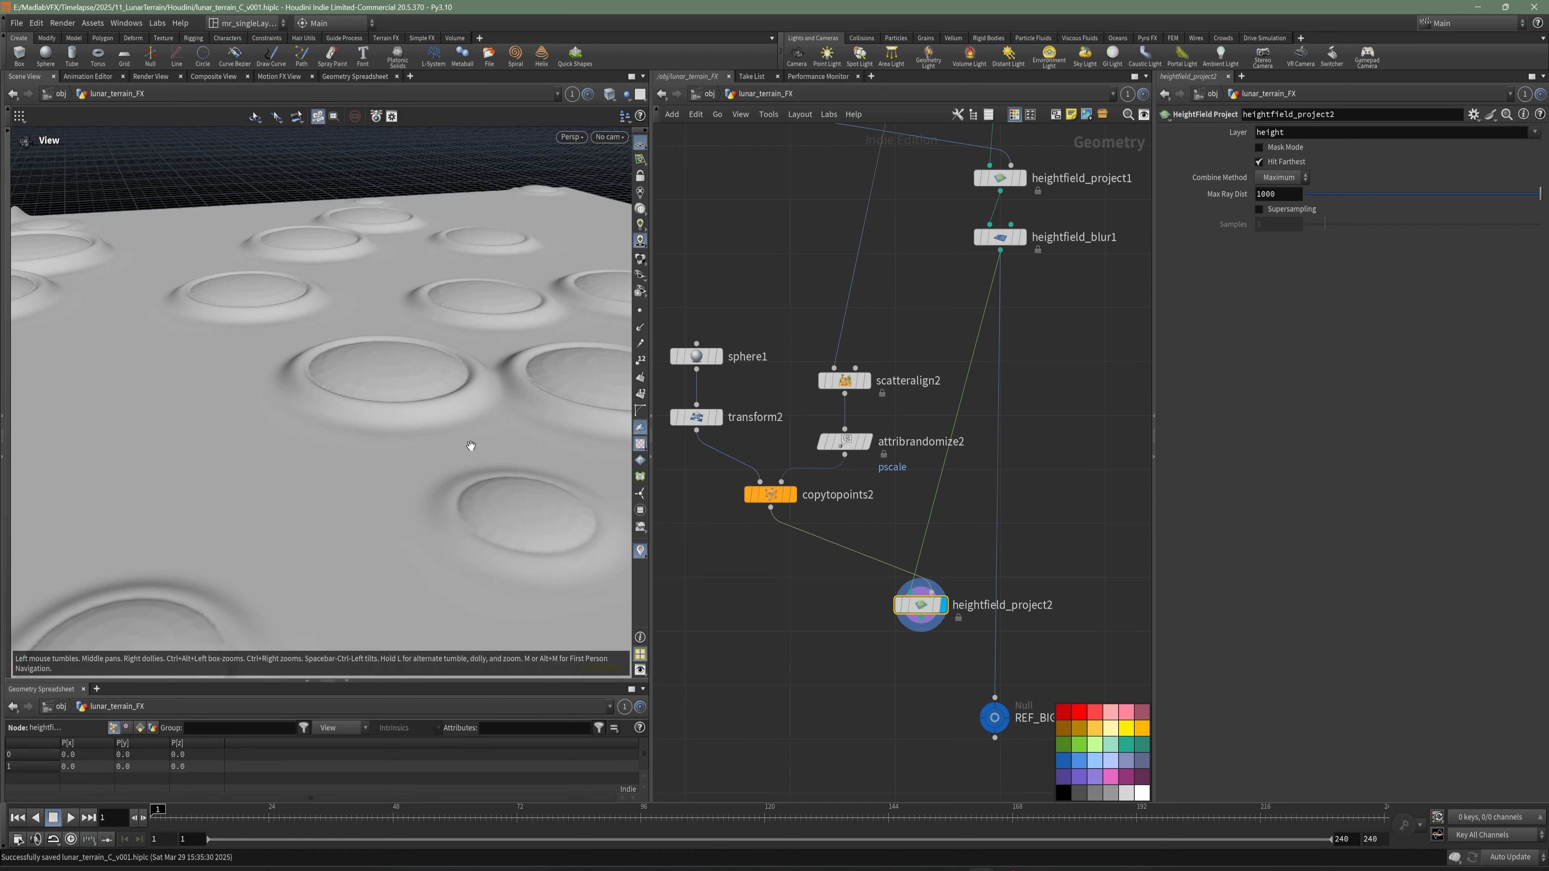
- Raise the mesh resolution of sphere1 to 50 rows and 50 columns
middle_click_drag(682, 491, 800, 491)
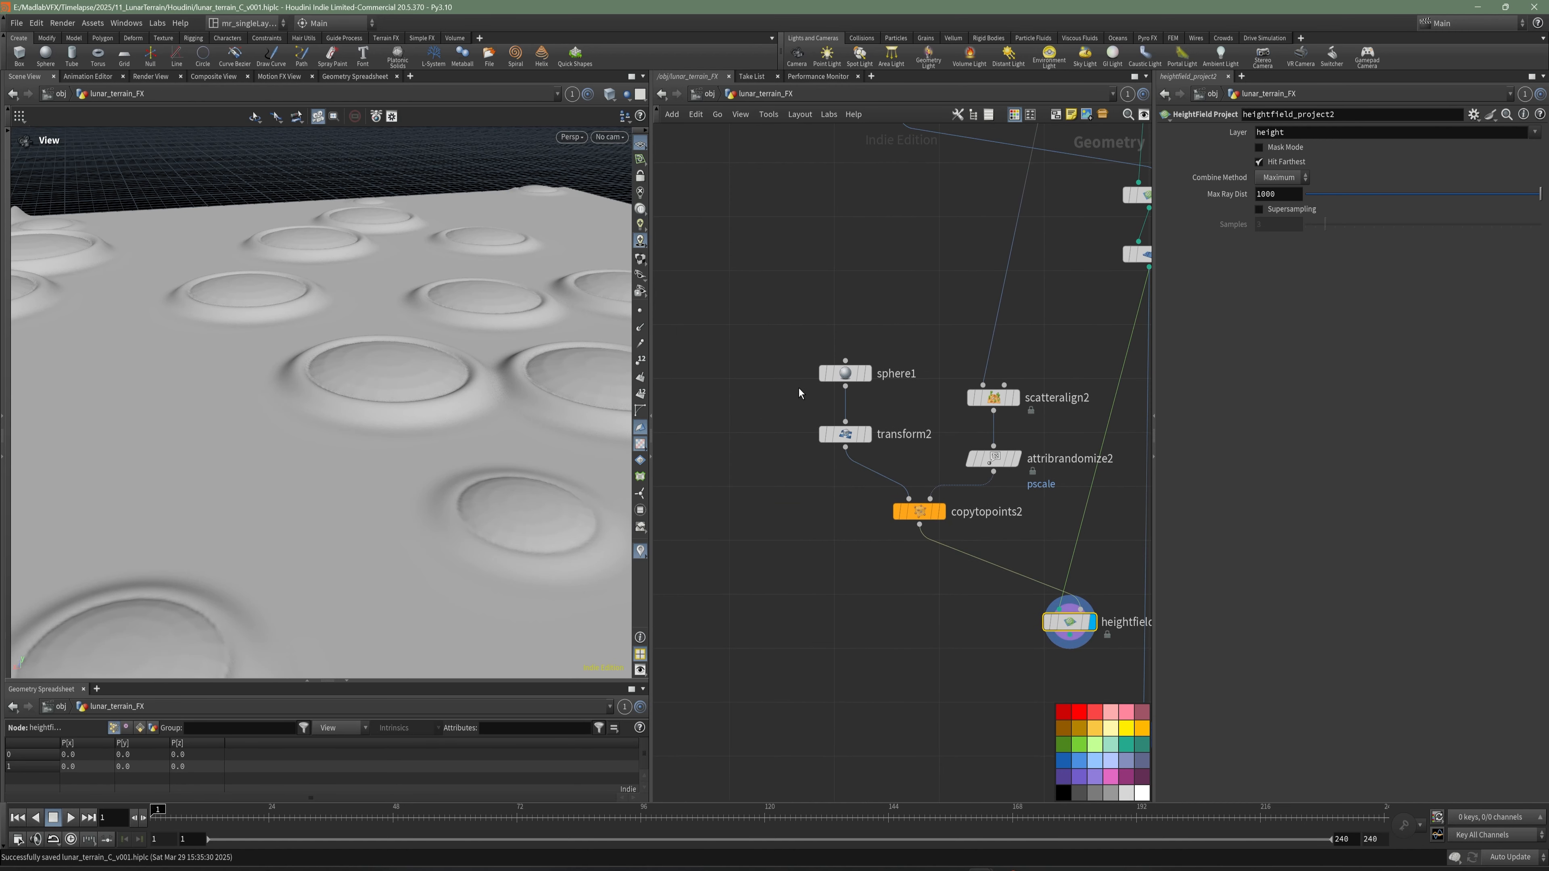
left_click(844, 372)
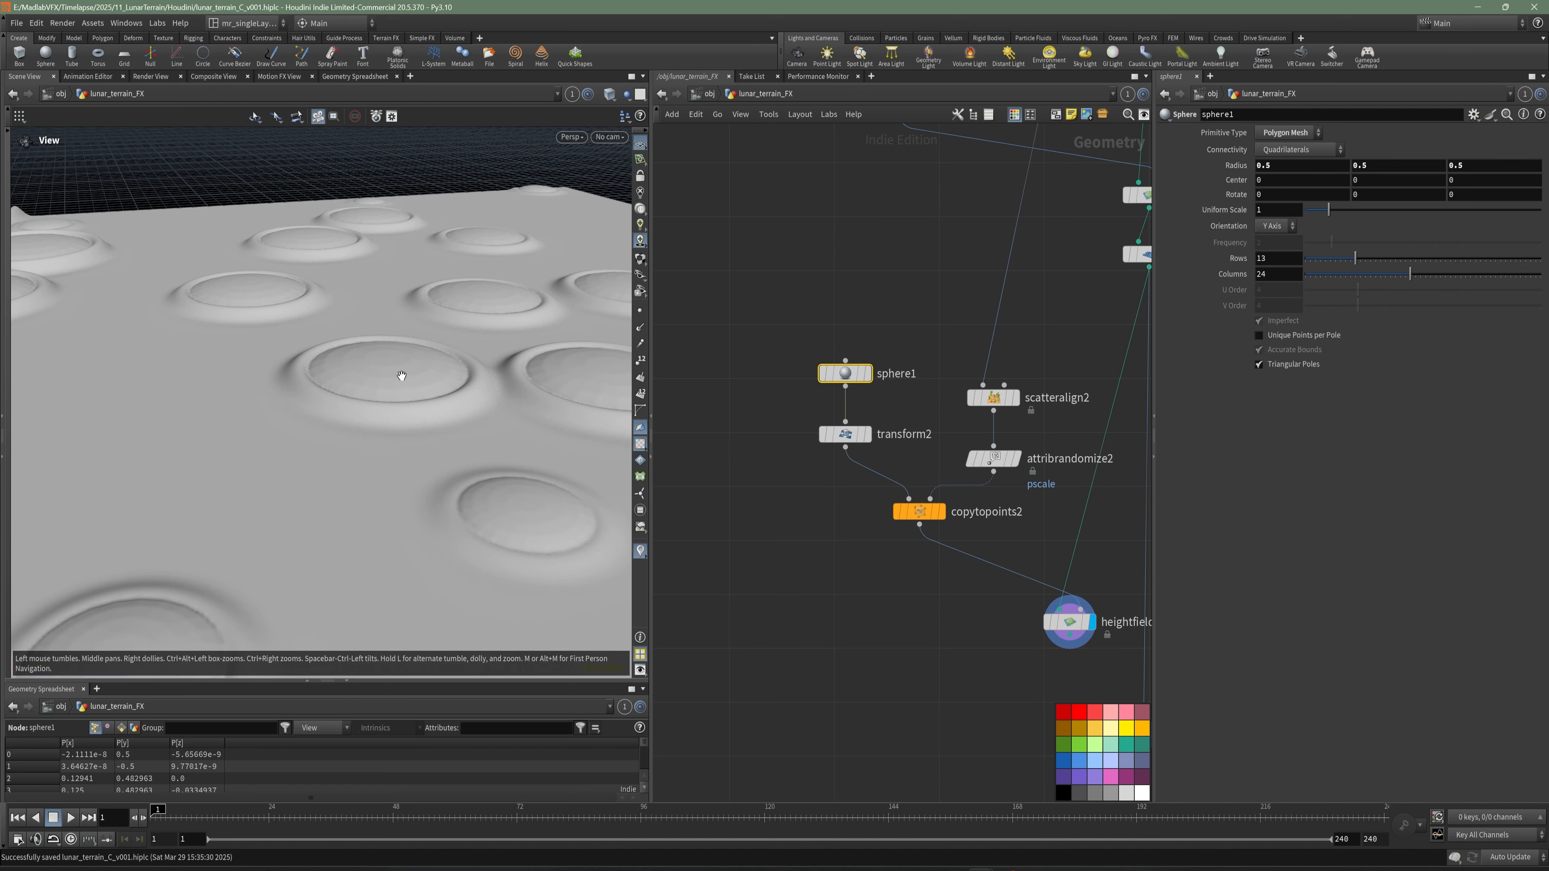
scroll(401, 376, "up", 5)
left_click_drag(404, 380, 438, 430)
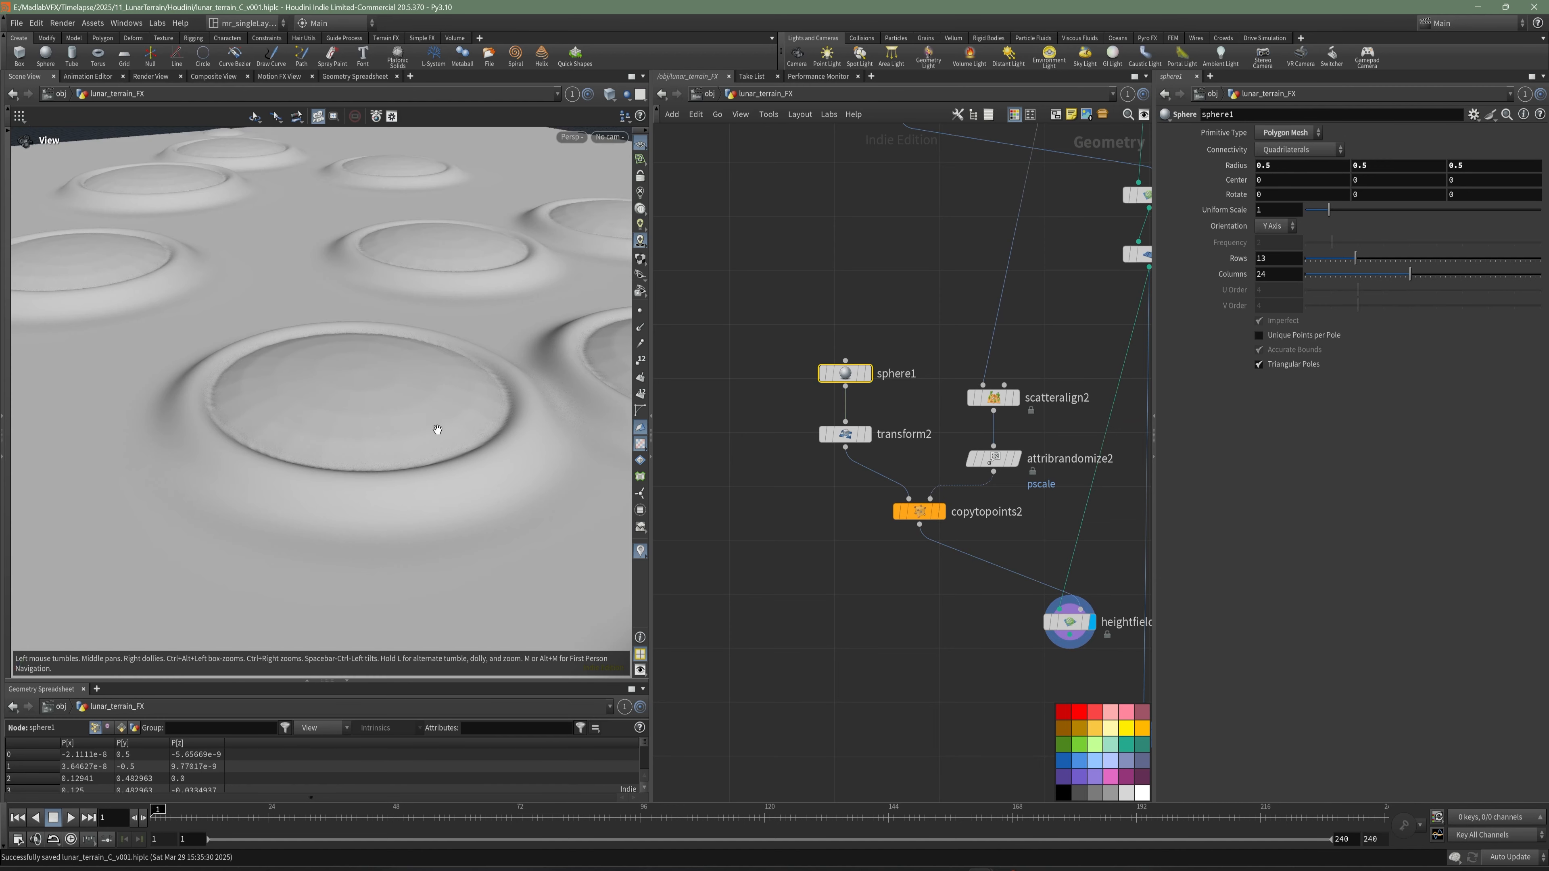
left_click_drag(1363, 260, 1537, 260)
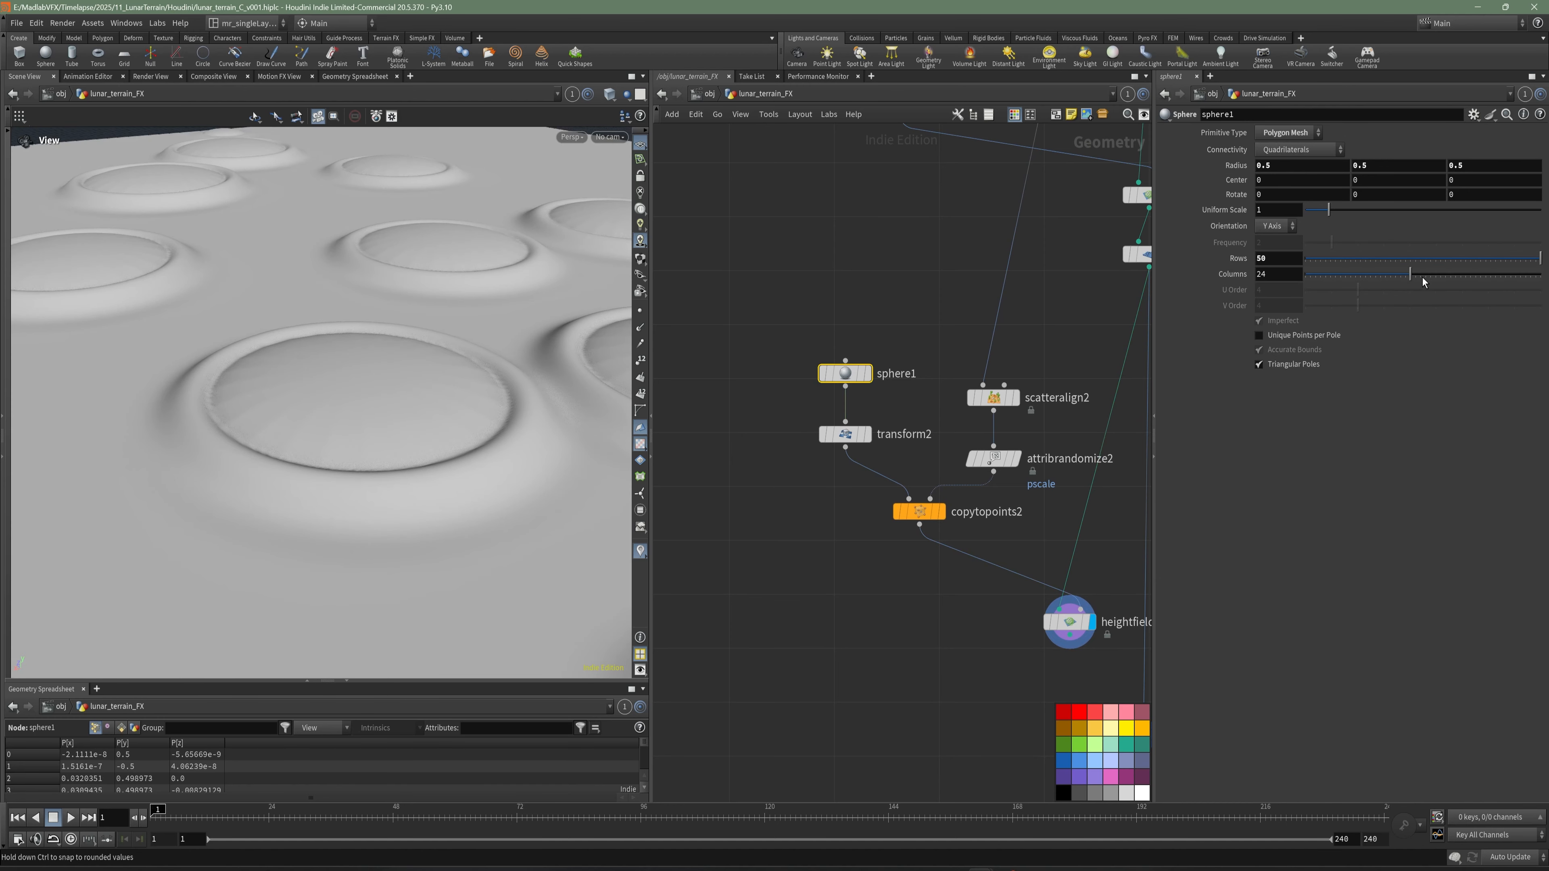
left_click_drag(1410, 274, 1537, 275)
scroll(435, 380, "down", 3)
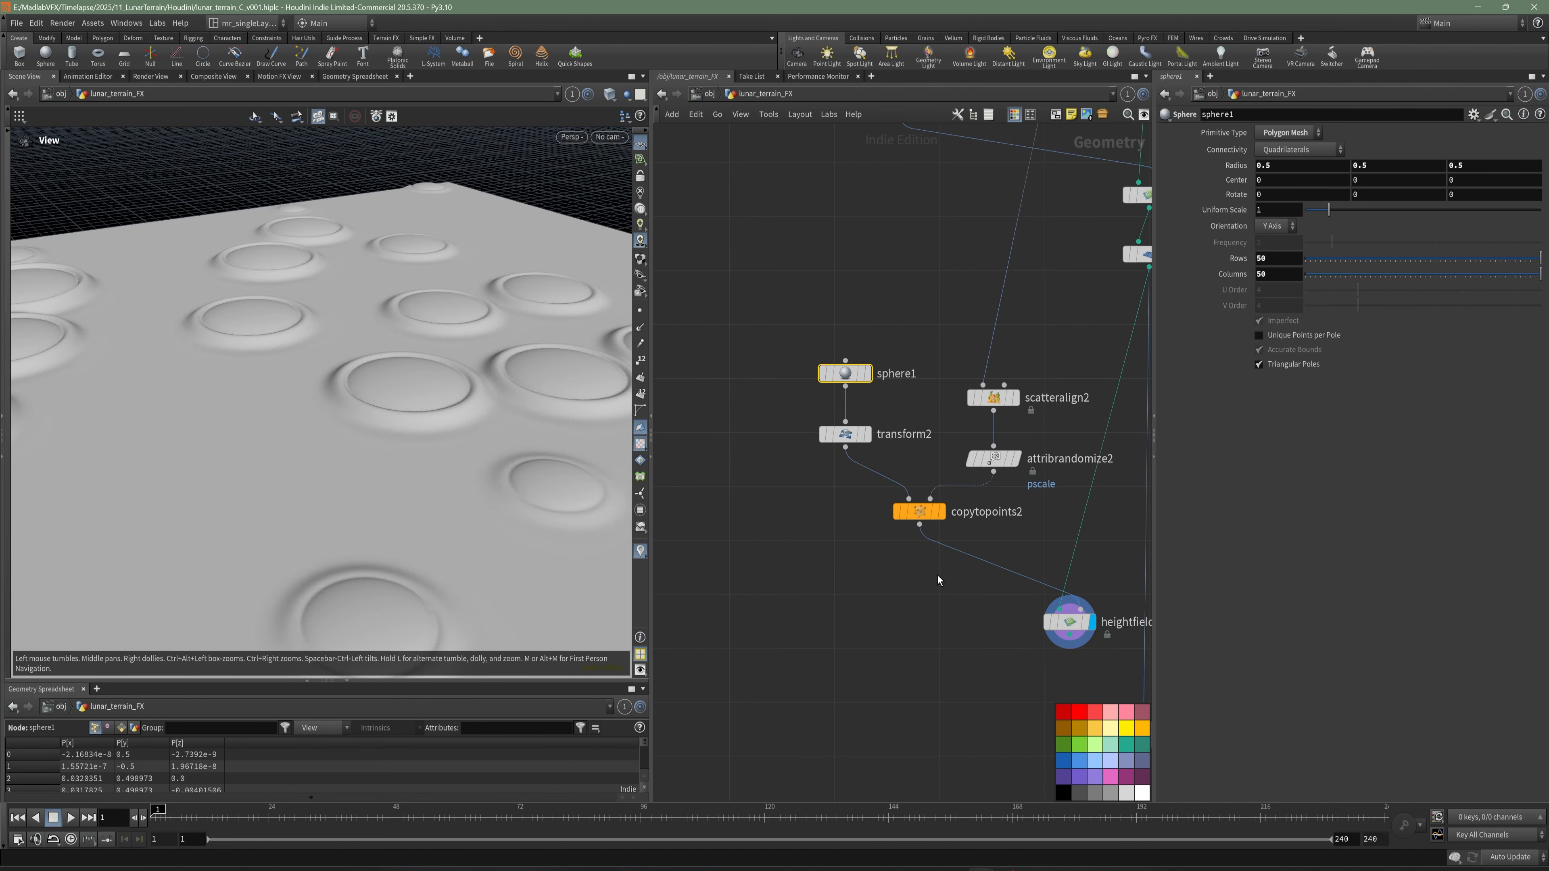
- Move REF_BIG_CRATER aside, shift heightfield_project2 slightly, and save the scene
scroll(933, 604, "down", 1)
middle_click_drag(931, 605, 732, 443)
left_click_drag(919, 554, 1042, 556)
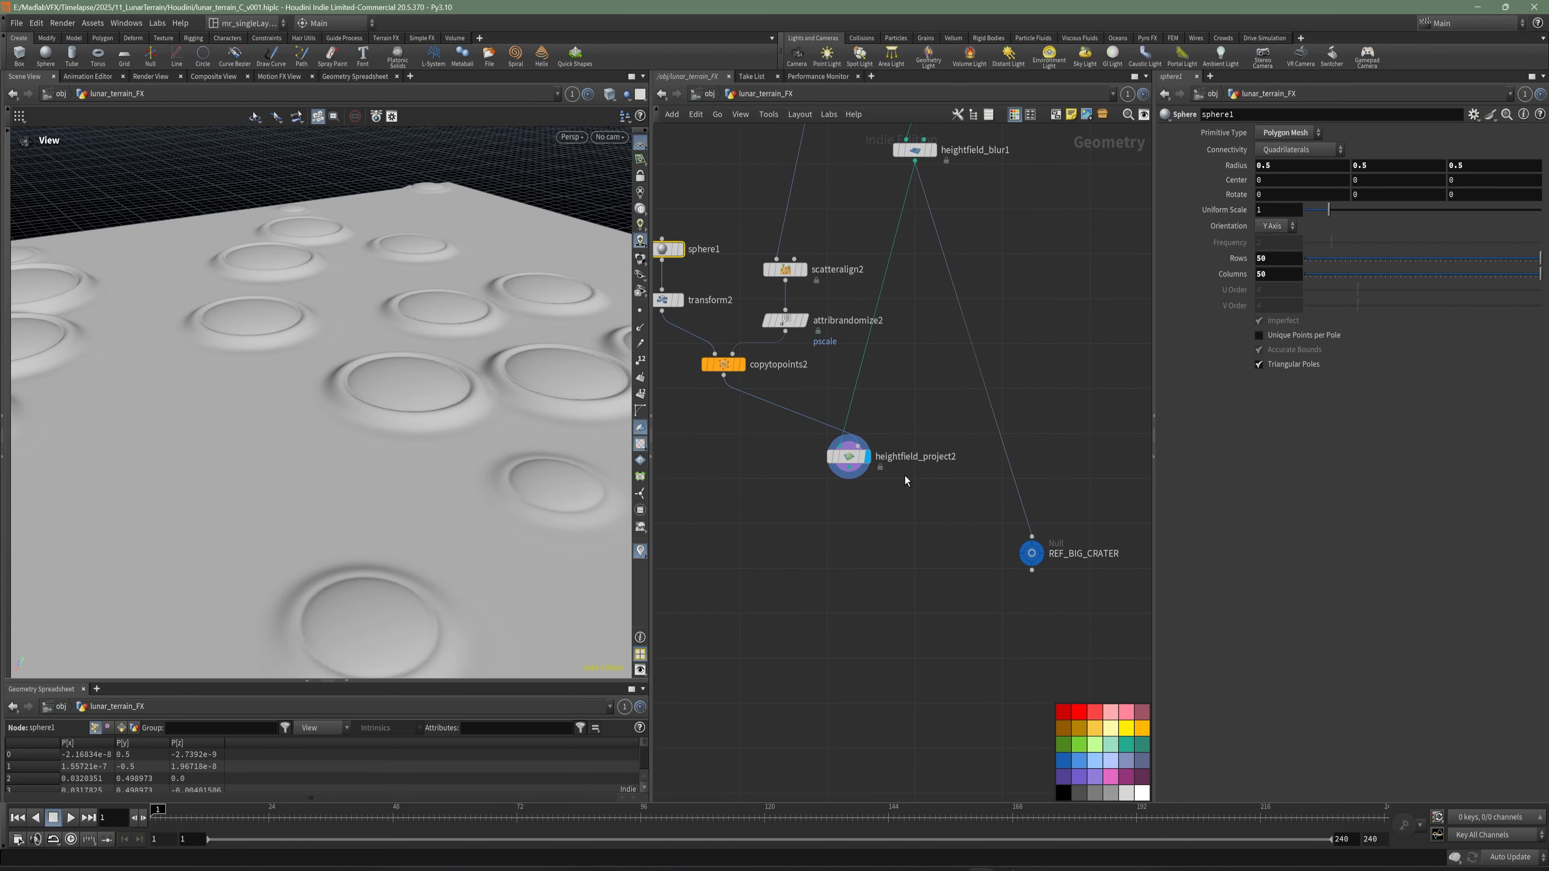
left_click(850, 457)
left_click_drag(849, 457, 870, 454)
key("ctrl+s")
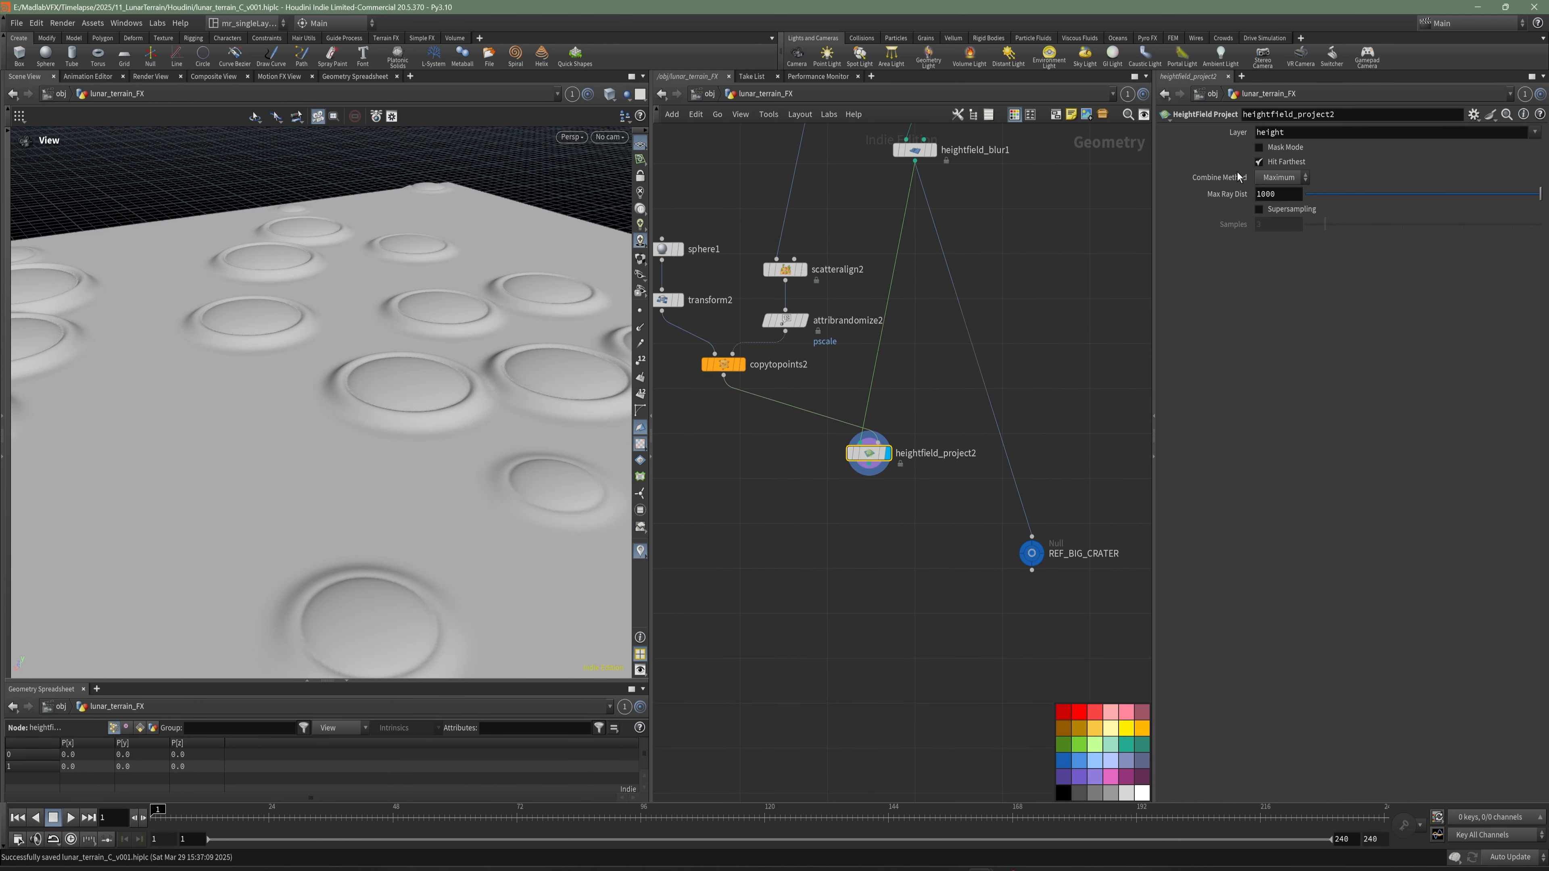
- Set heightfield_project2's combine method to Minimum and turn off Hit Farthest
left_click(1296, 183)
left_click(1291, 246)
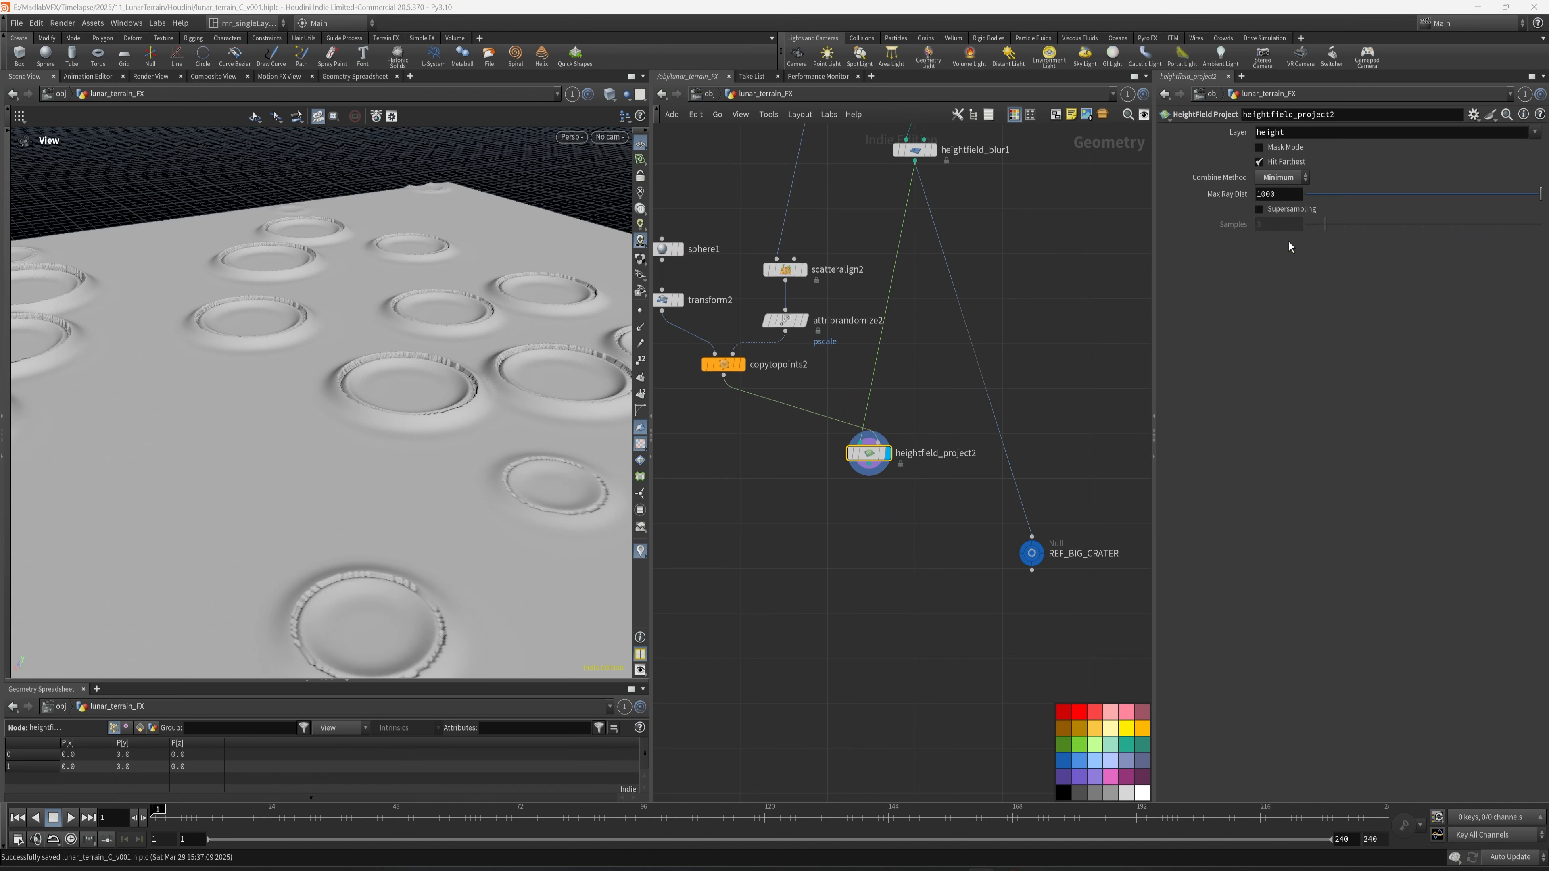
left_click(1259, 162)
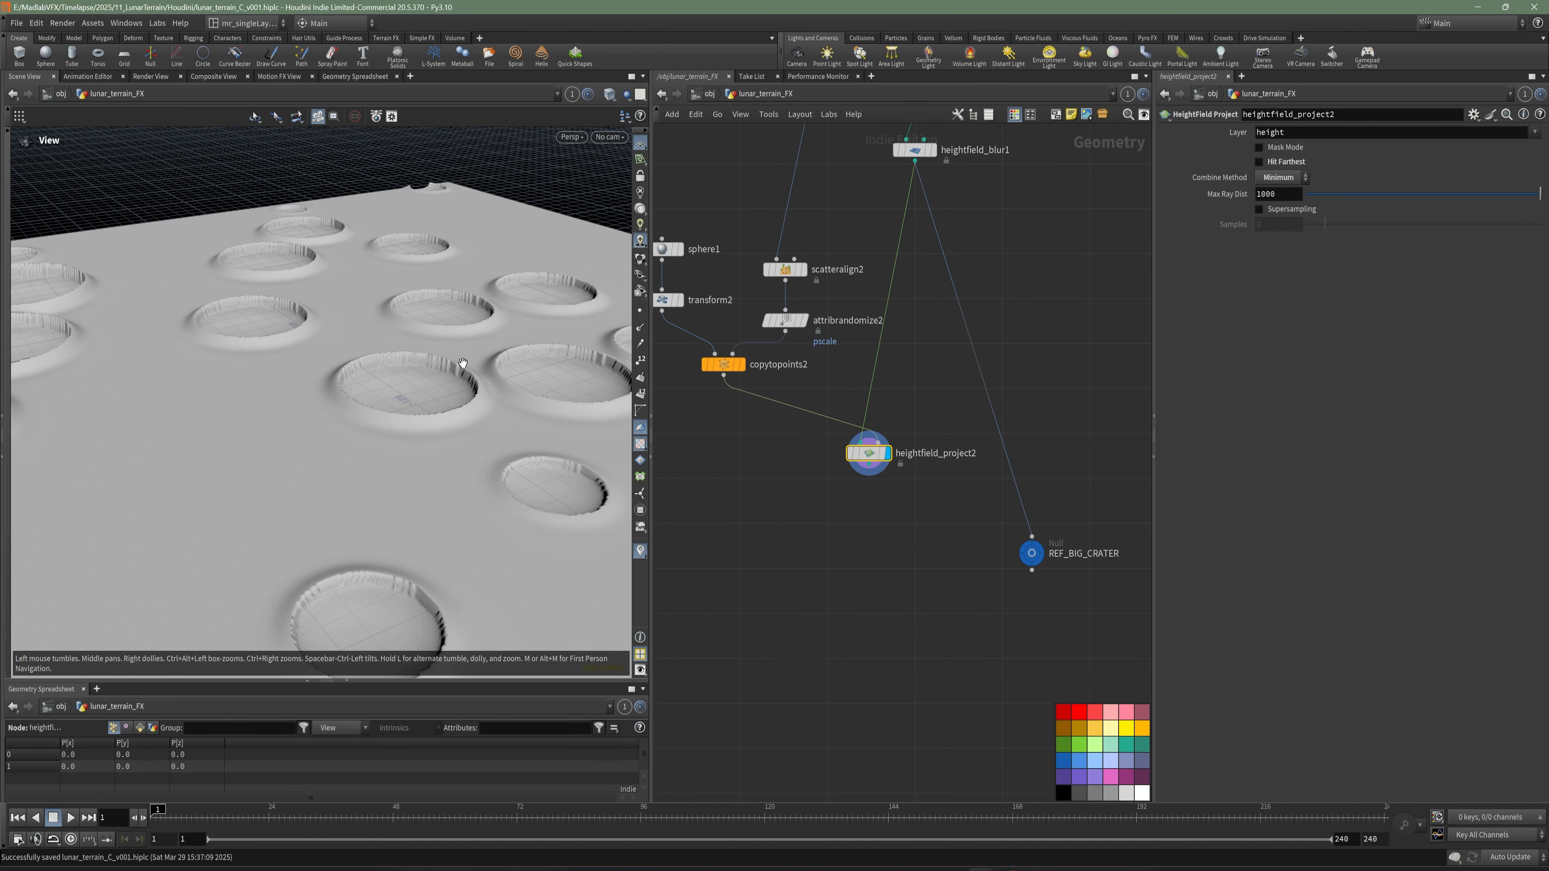
left_click_drag(463, 363, 451, 415)
scroll(473, 342, "up", 4)
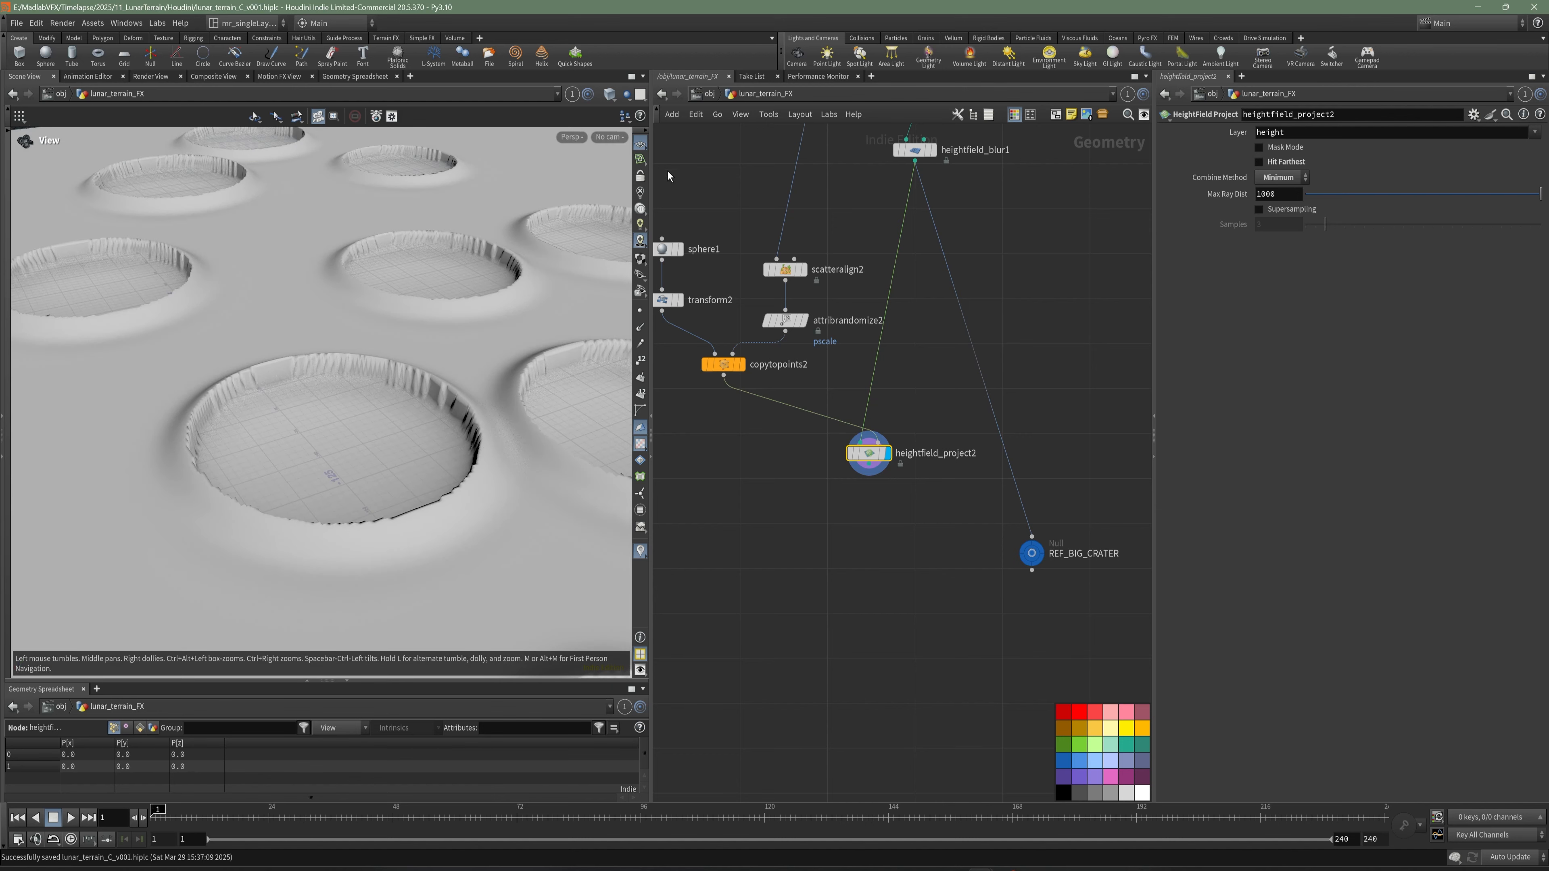
- Hide the reference grid in the viewport so the crater floors can be inspected
left_click(640, 144)
left_click_drag(328, 374, 320, 417)
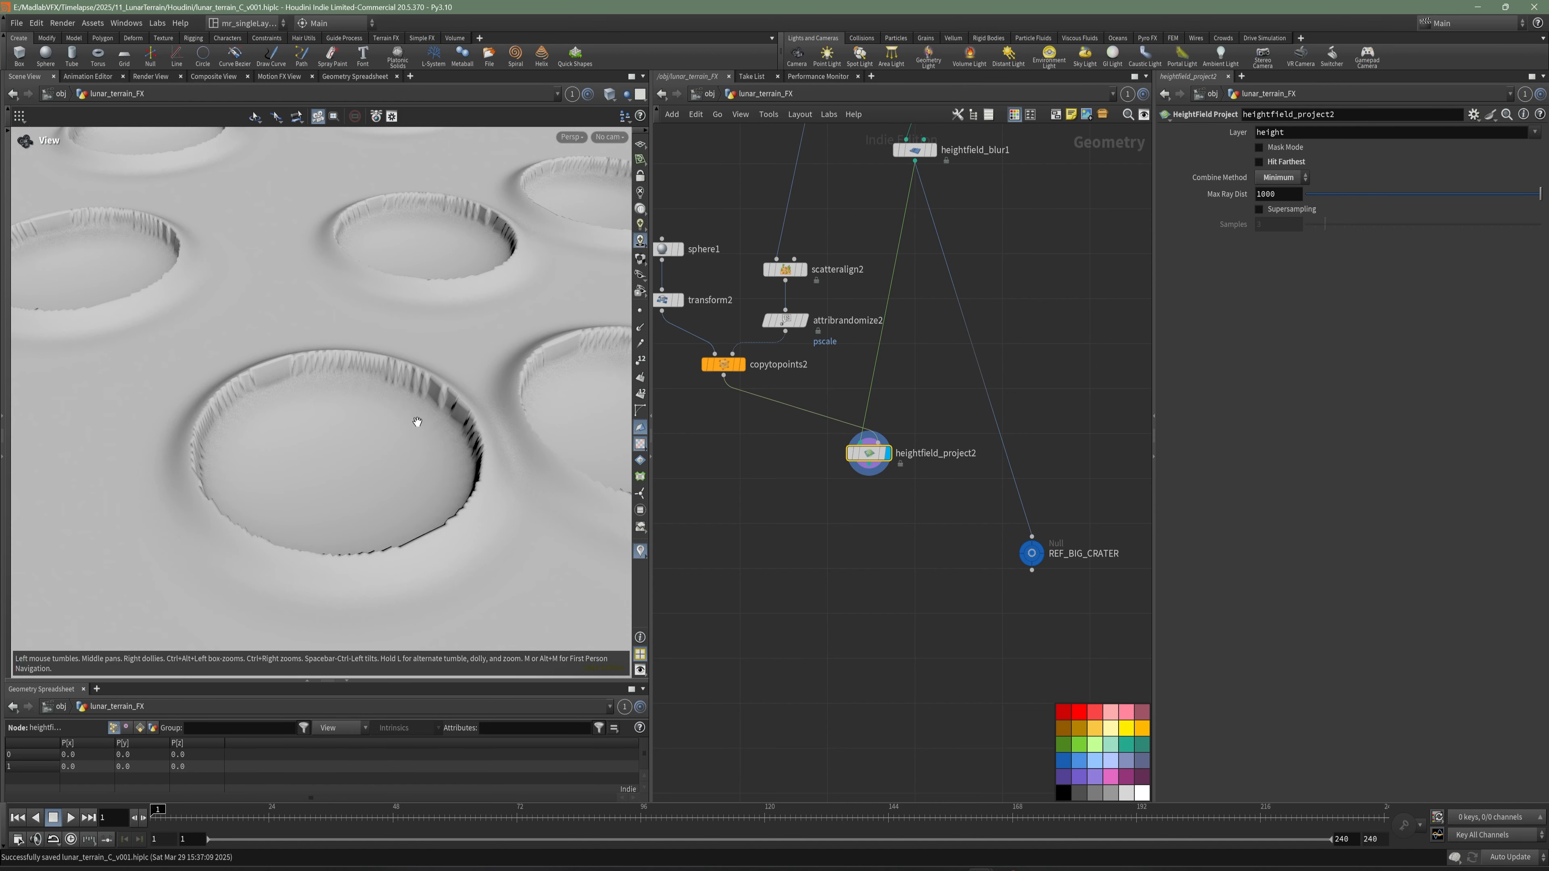
left_click_drag(442, 411, 308, 407)
- Raise the flattened sphere with transform2, trying a Y translation of 0.1 and settling on 0.15
middle_click_drag(667, 331, 816, 350)
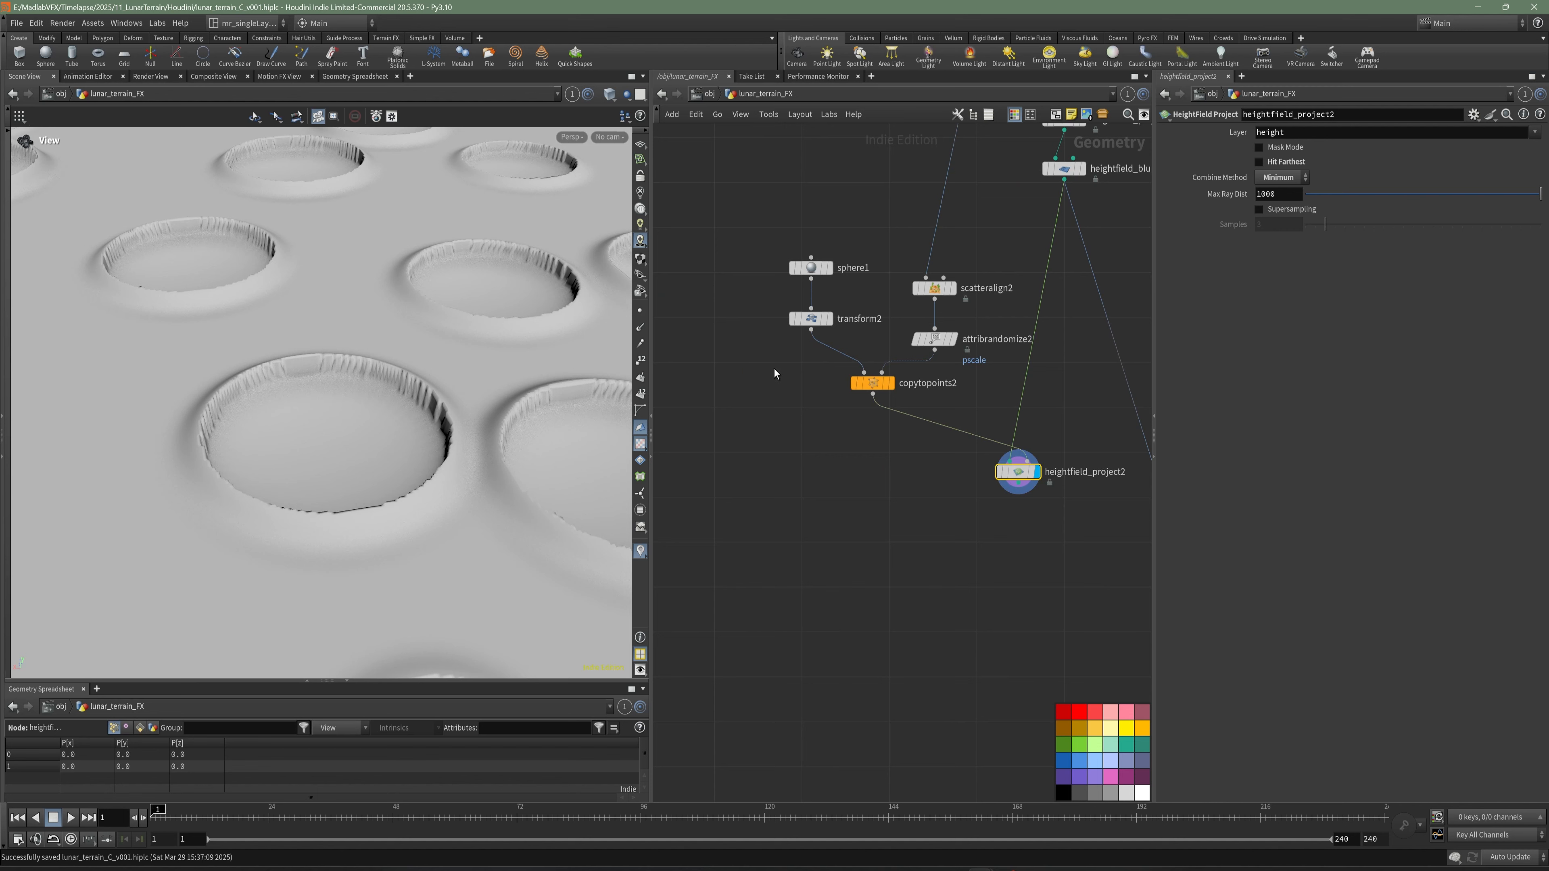
left_click(811, 318)
left_click_drag(374, 371, 391, 374)
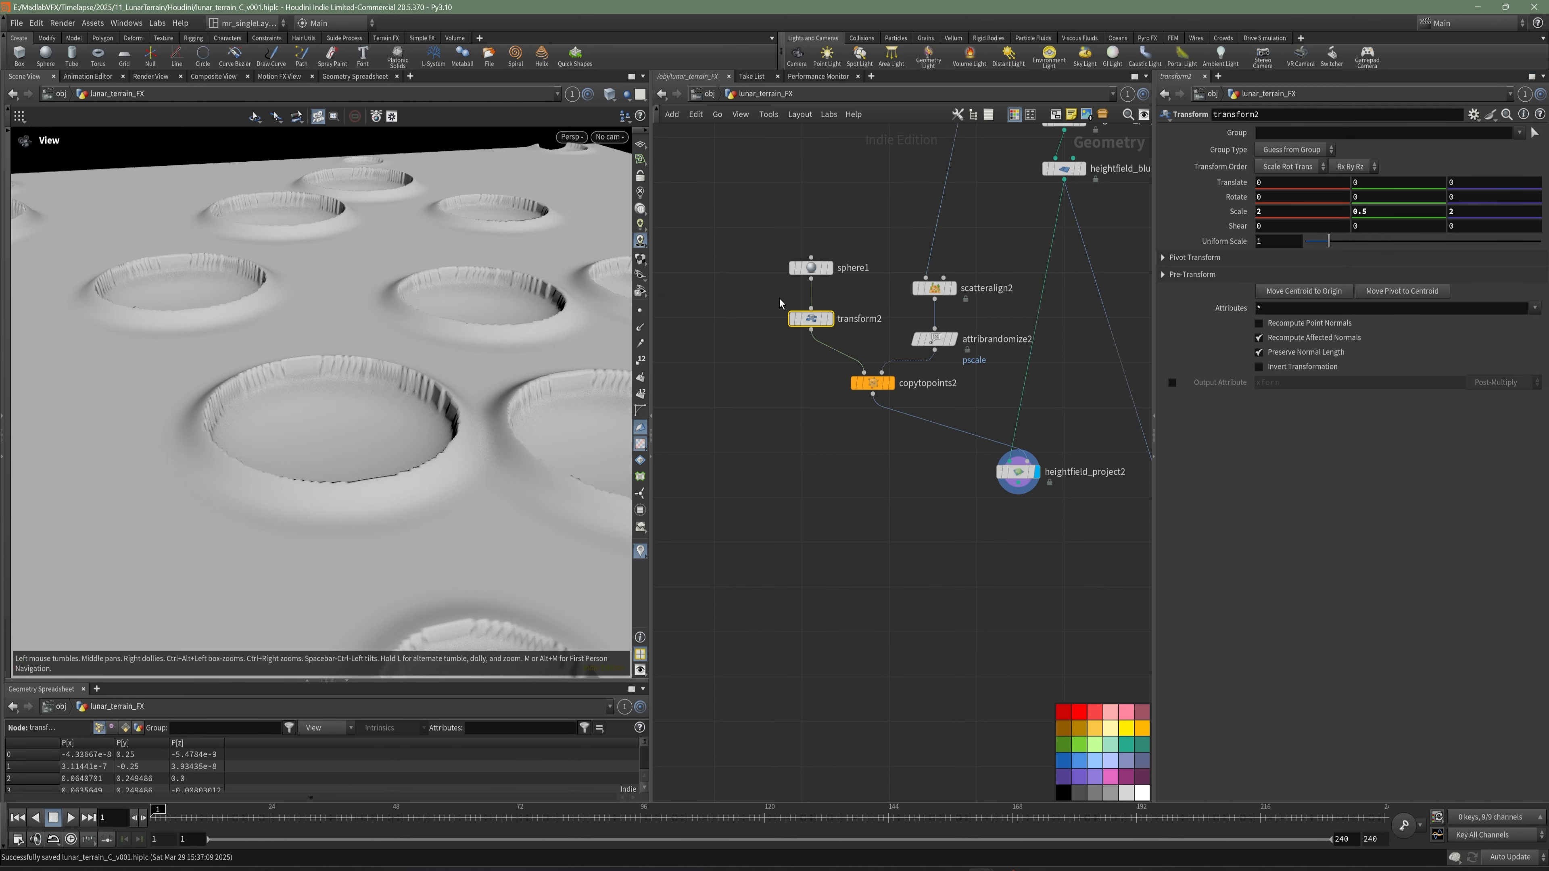
left_click_drag(451, 322, 421, 304)
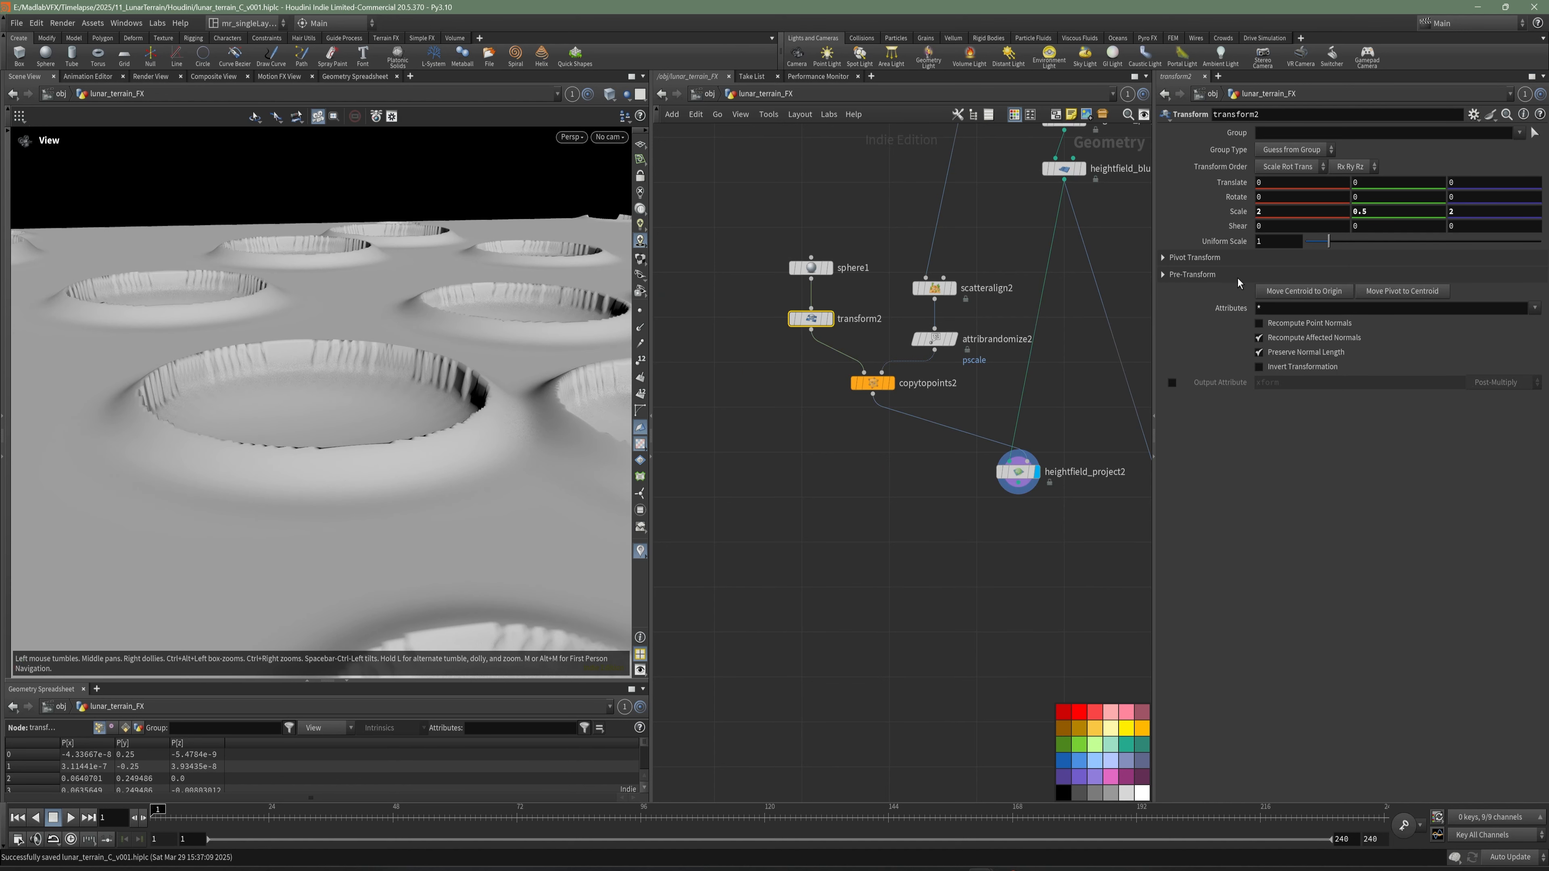
left_click(1356, 182)
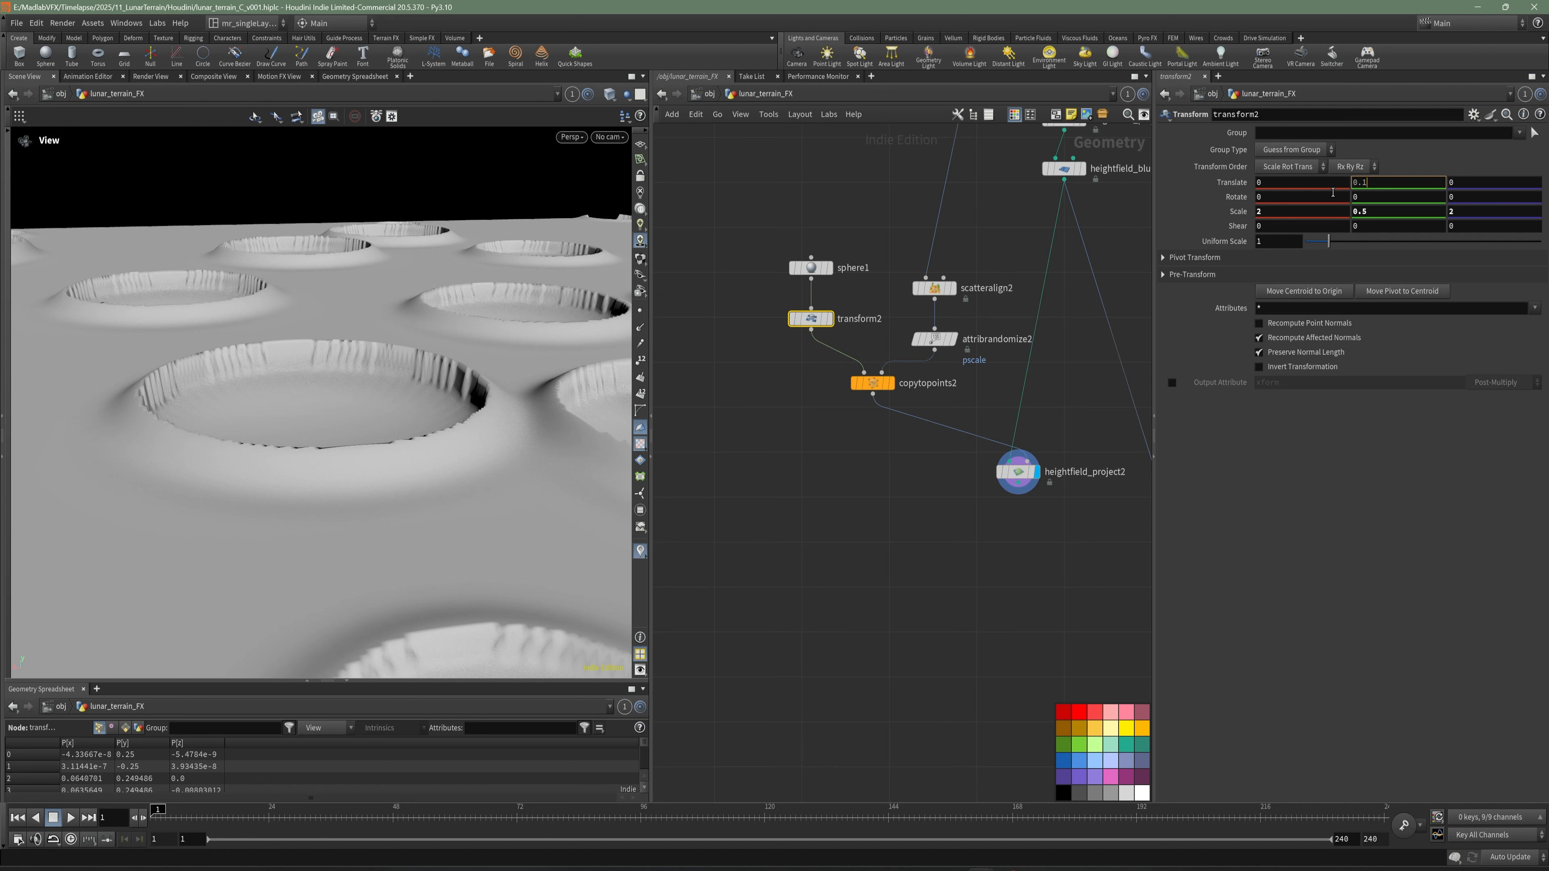
type("0.1")
key("Return")
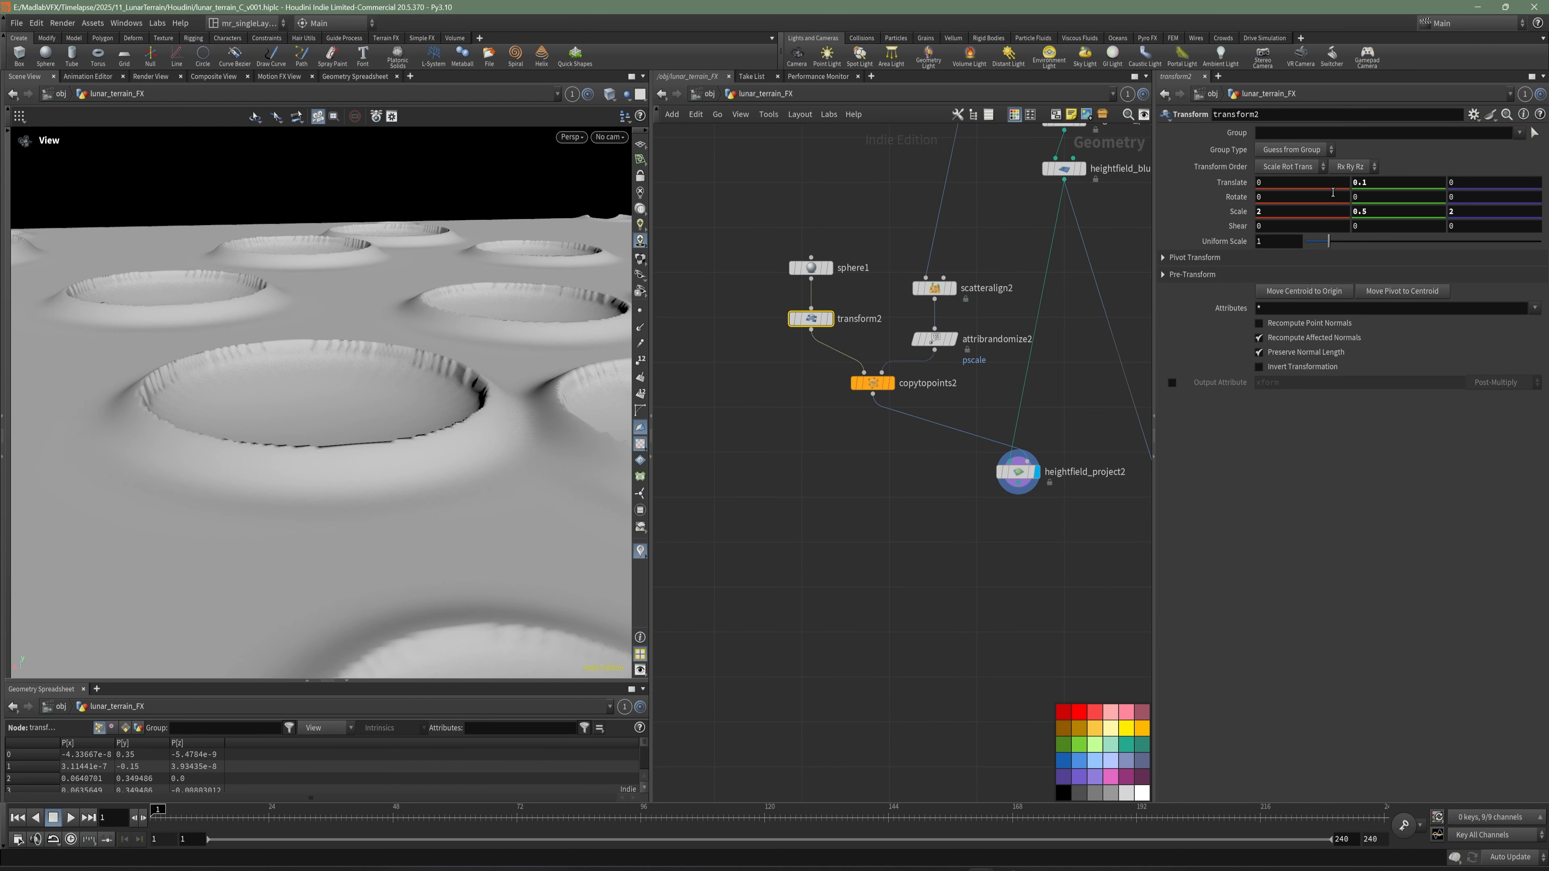
left_click(1380, 187)
key("Return")
left_click(1379, 187)
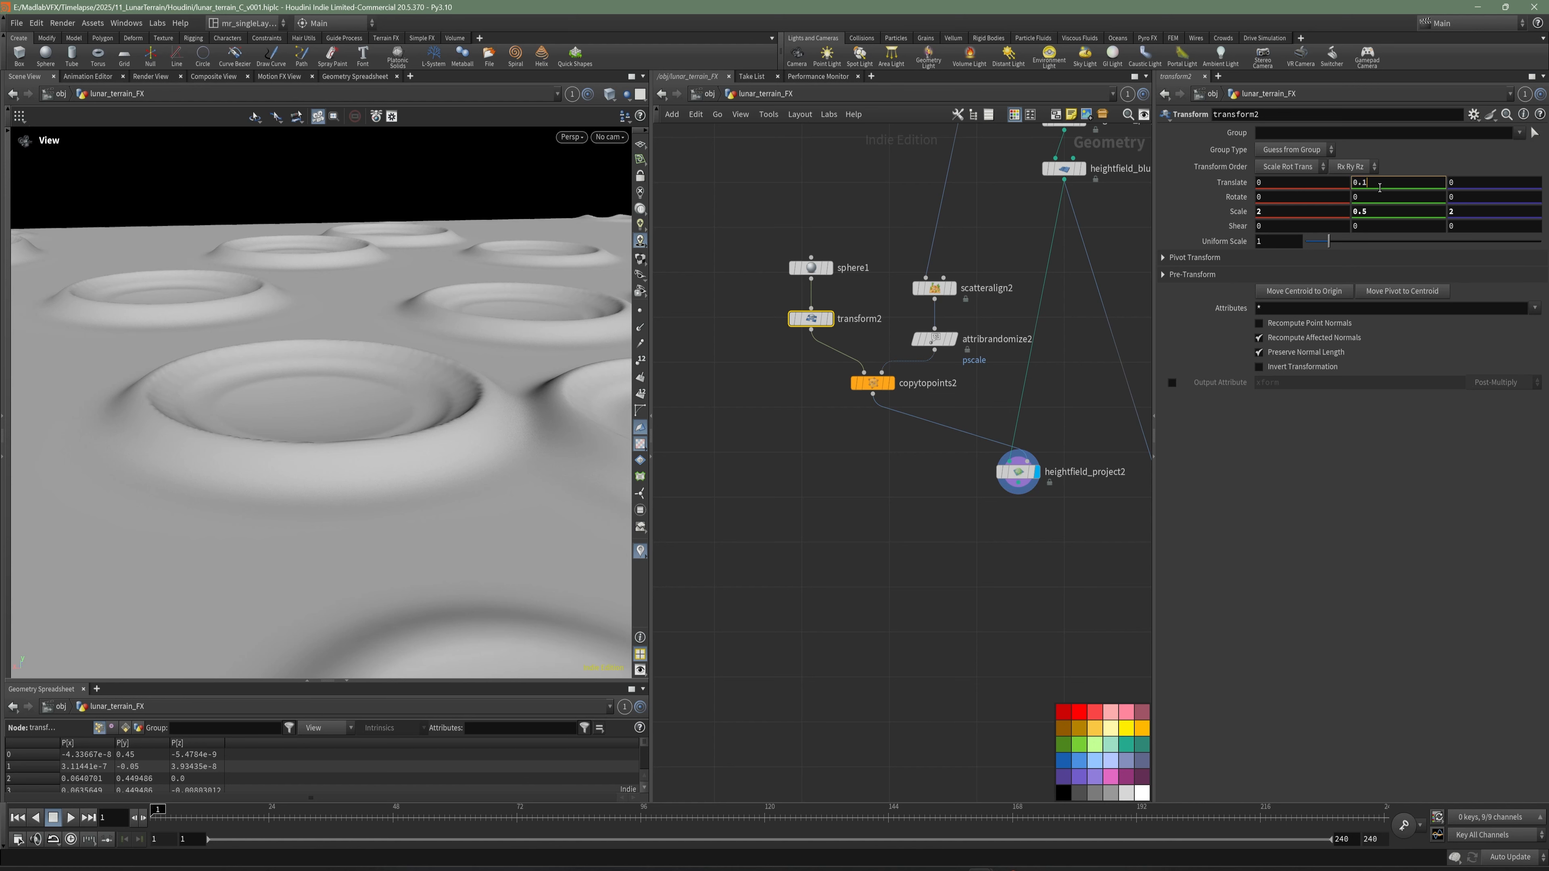
type("15")
key("Return")
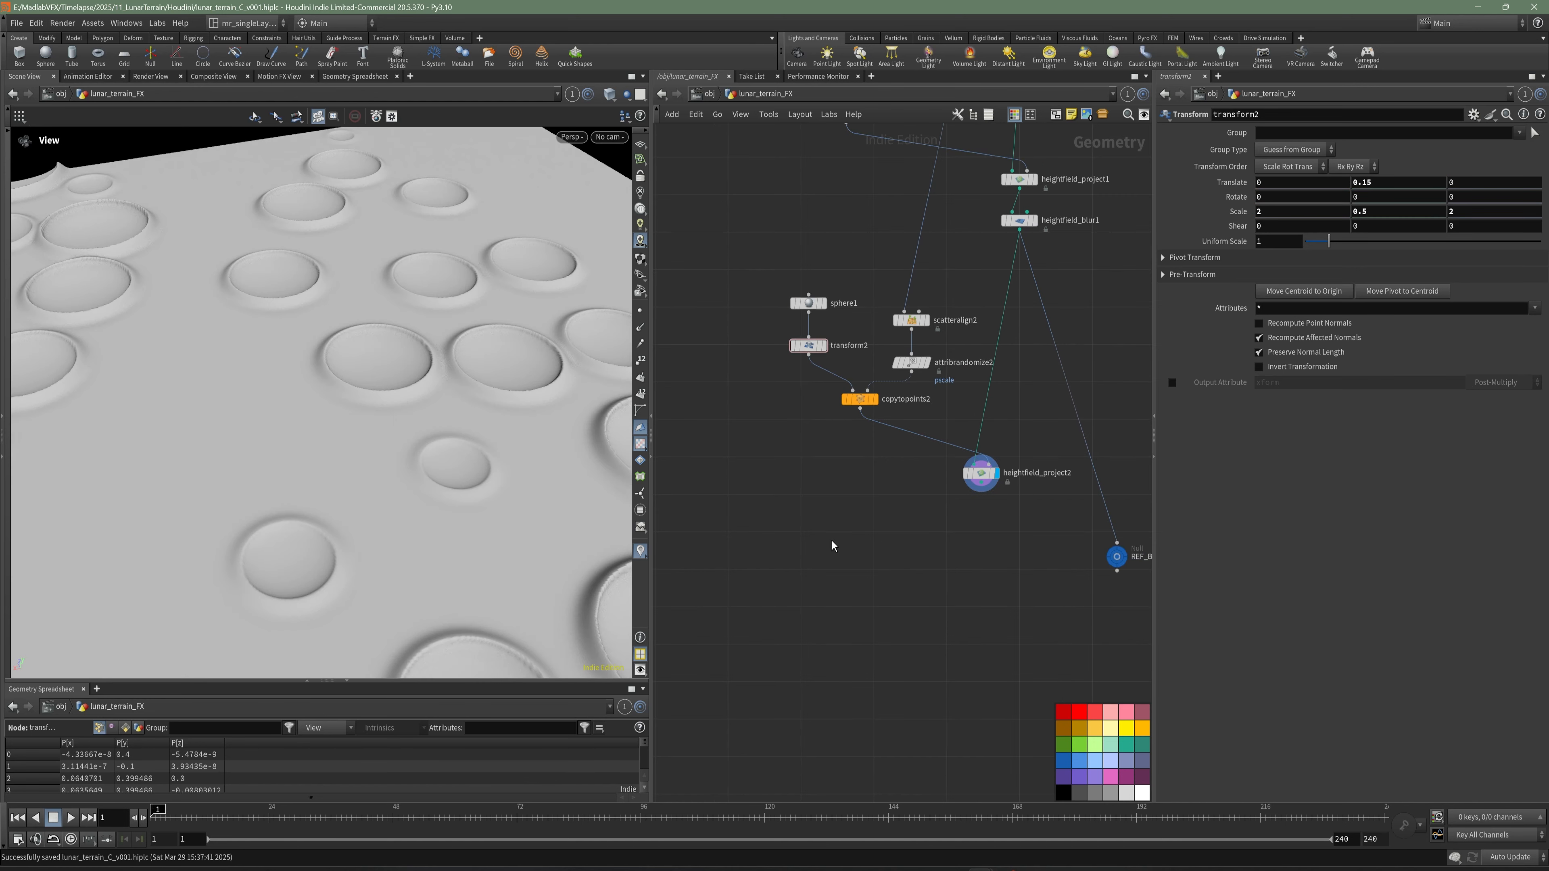
left_click_drag(486, 438, 488, 470)
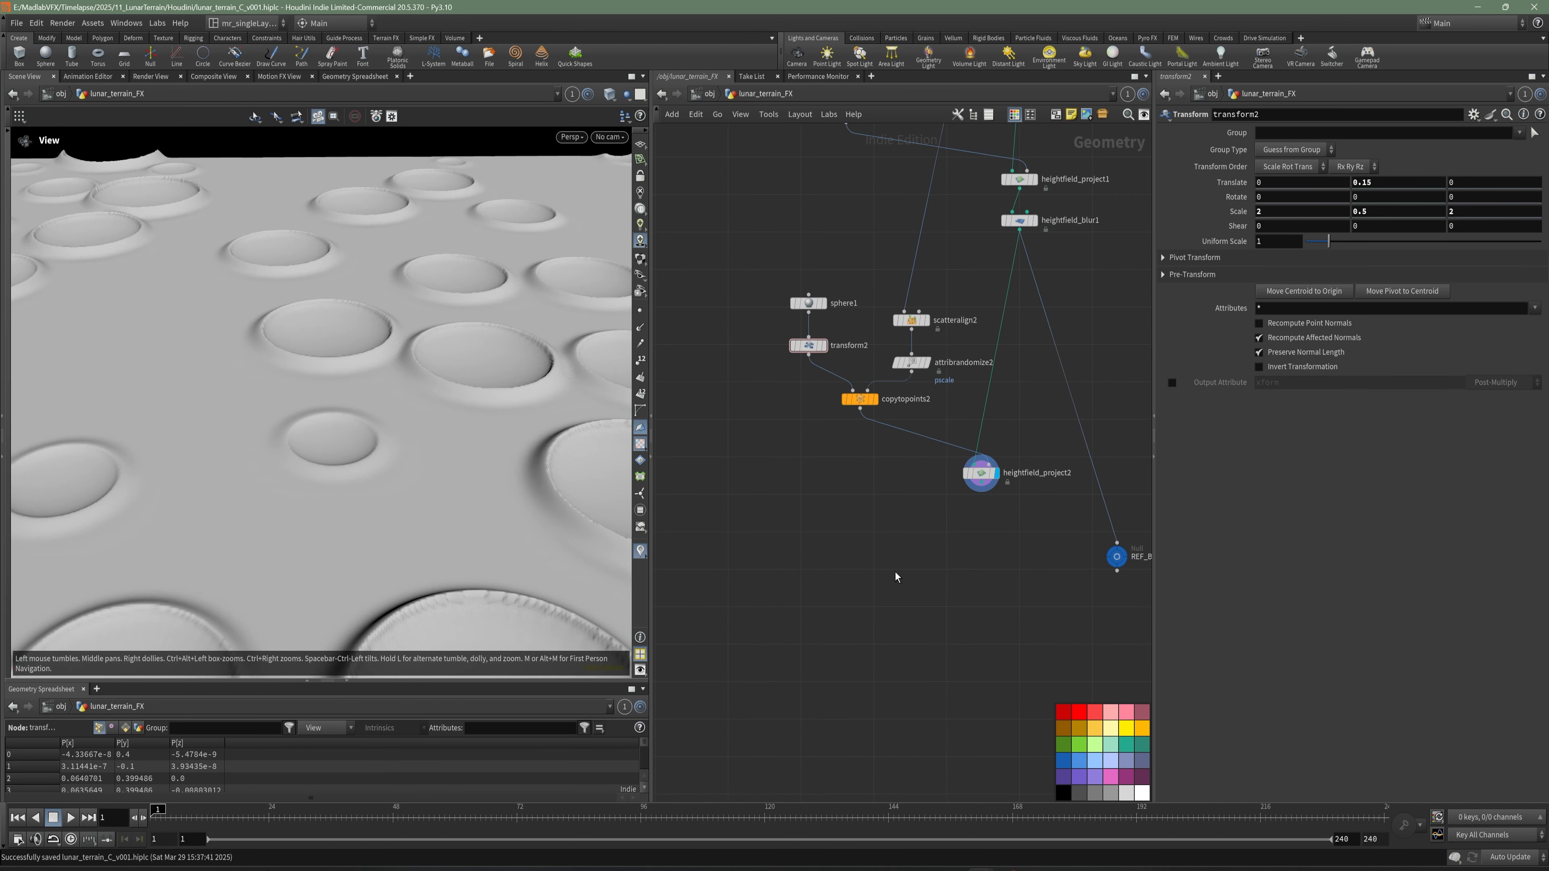
- Add a HeightField Blur node below heightfield_project2, wired to its output, and display it
middle_click_drag(999, 535, 979, 555)
key("Tab")
key("Escape")
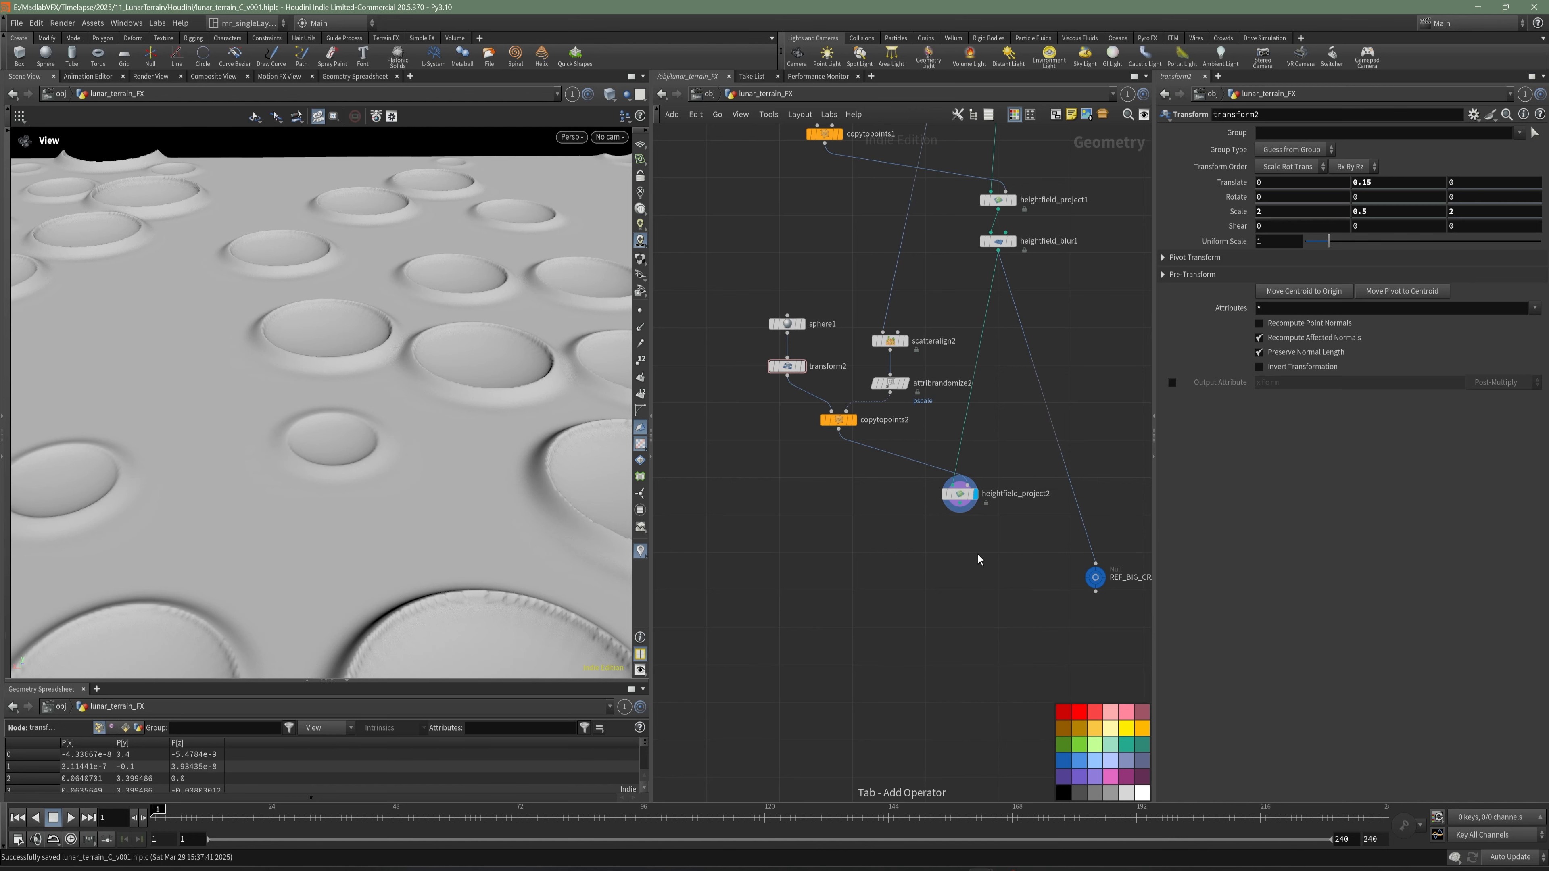
right_click_drag(342, 355, 450, 397)
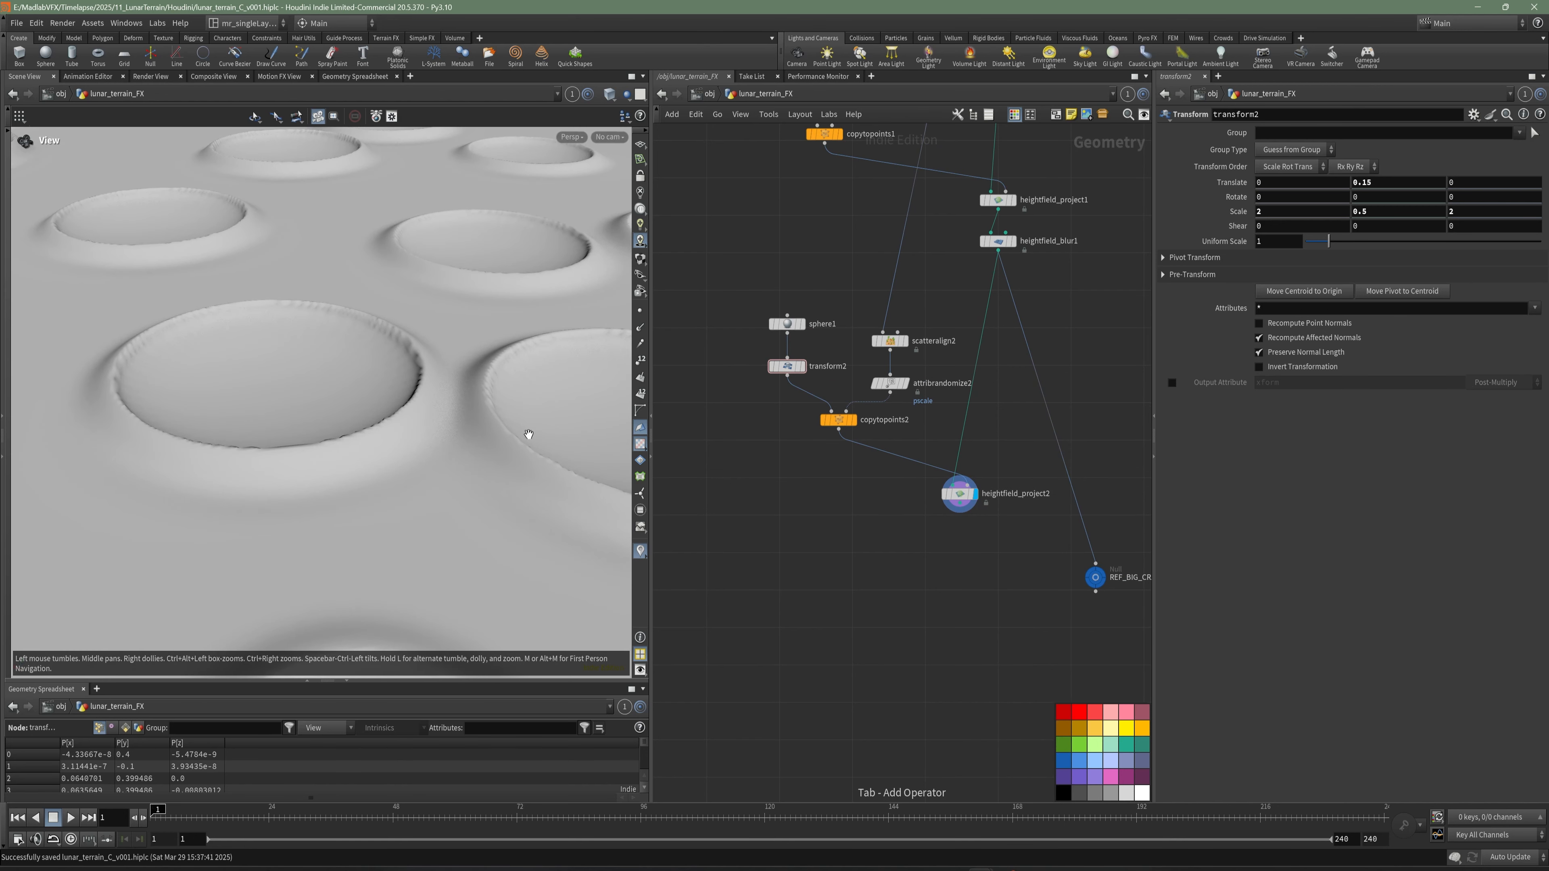
scroll(958, 528, "up", 2)
key("Tab")
type("HEI")
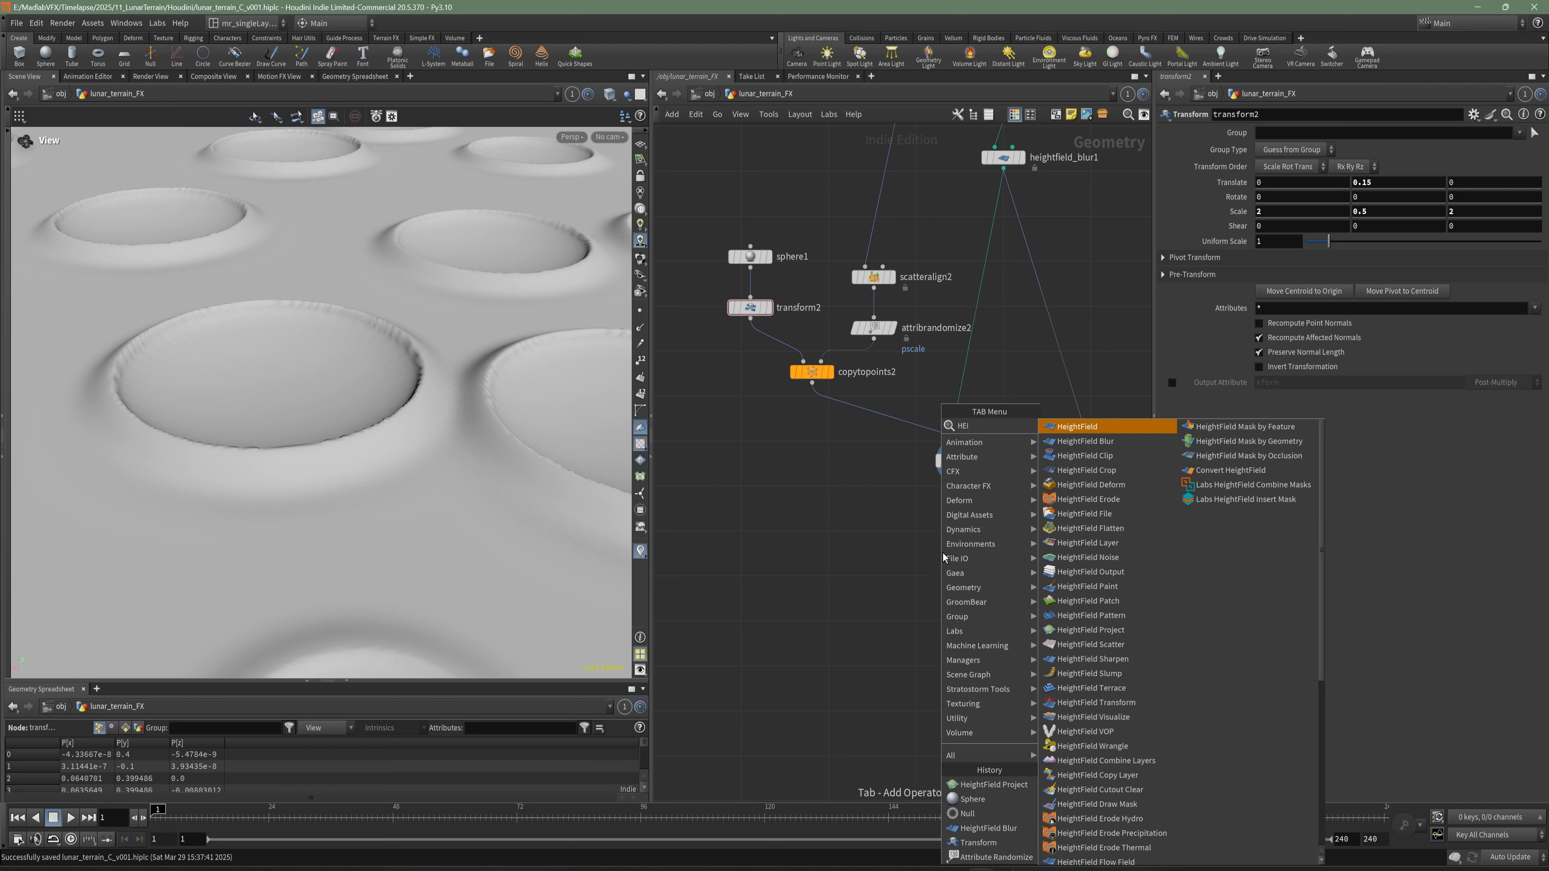
type(" BLU")
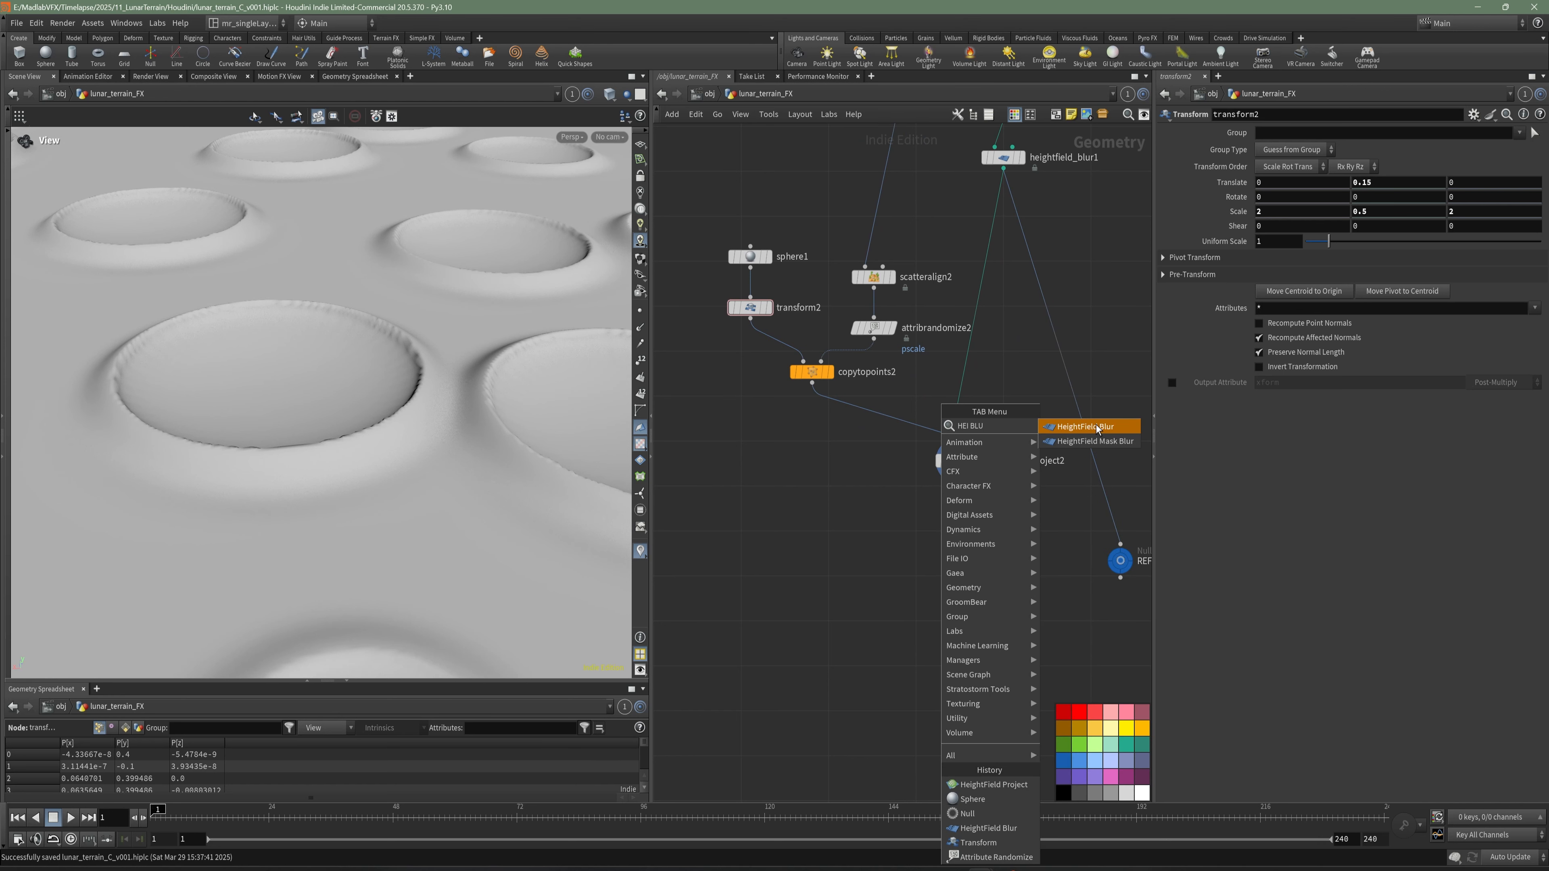
left_click(1098, 427)
left_click(977, 529)
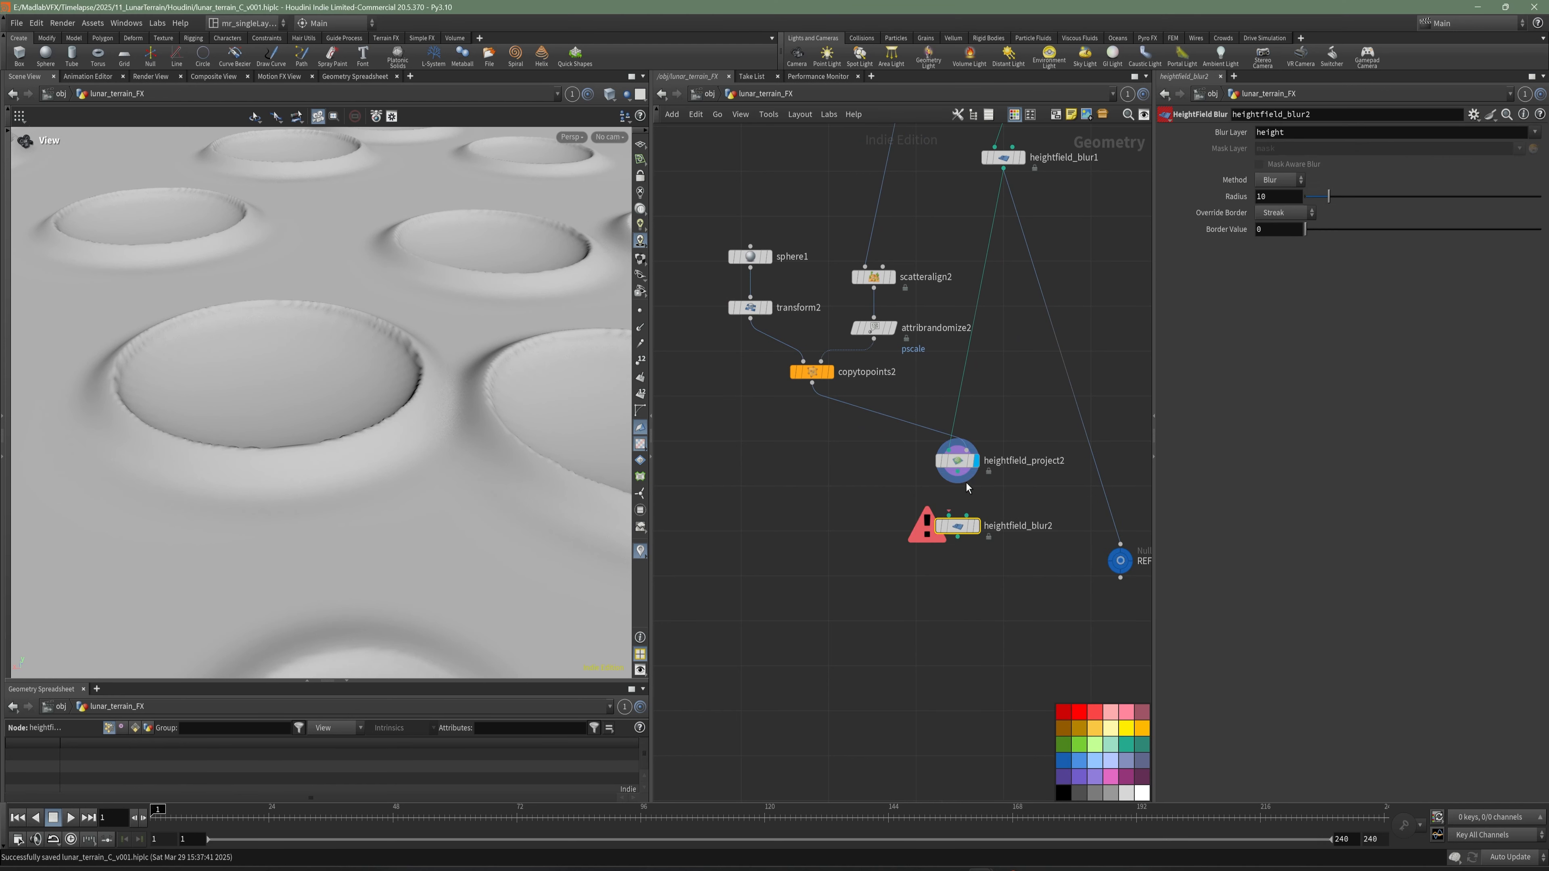
left_click(977, 528)
- Move the REF_BIG_CRATER null below heightfield_blur2 so that it takes its input from that blur
left_click_drag(405, 418, 391, 420)
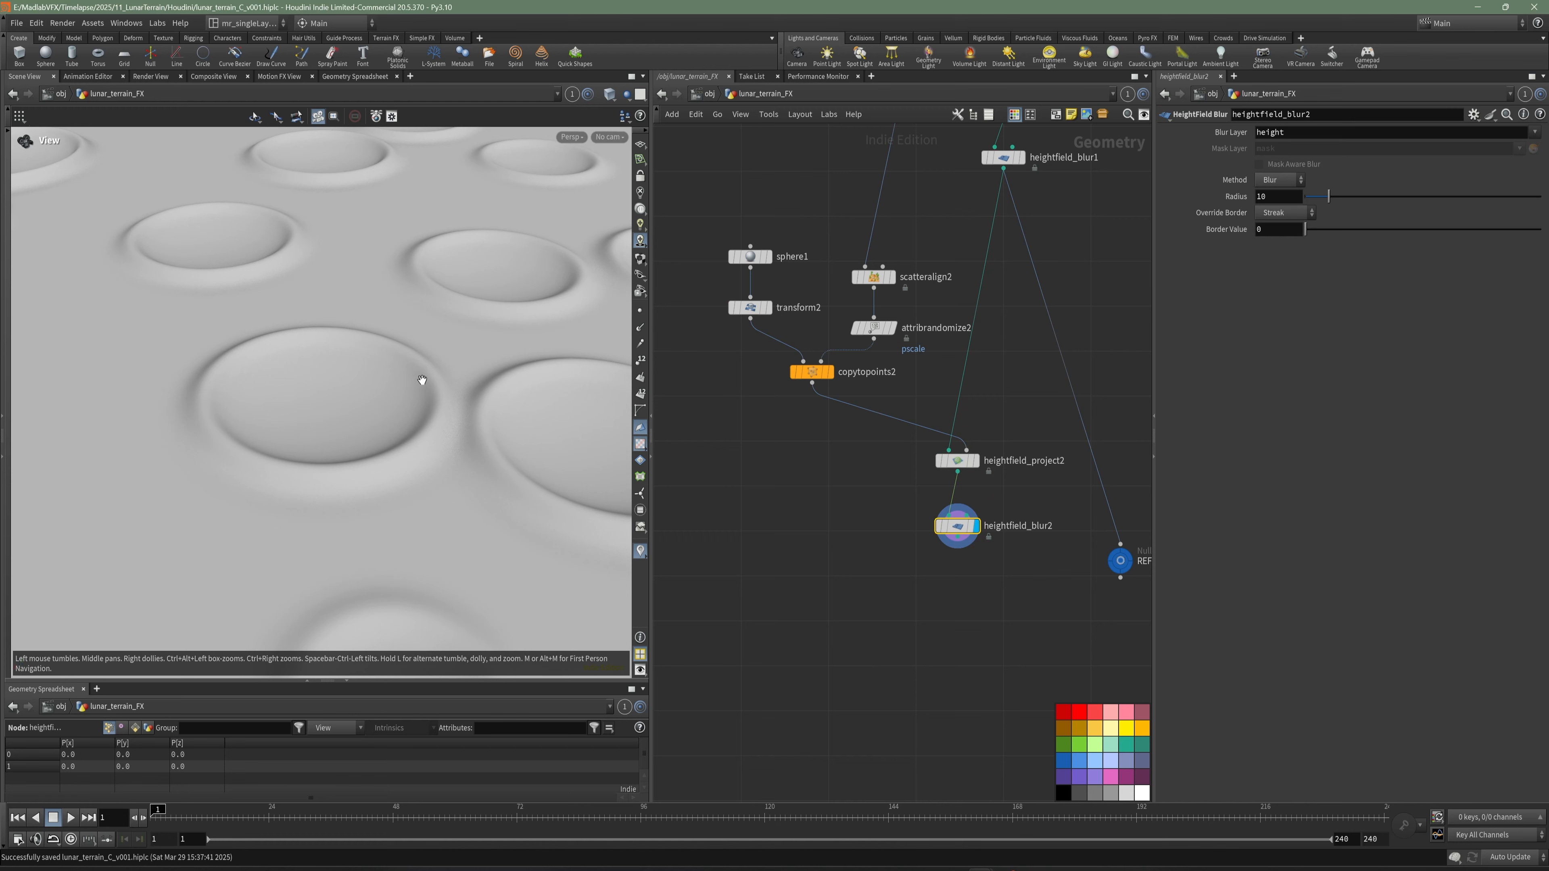
left_click_drag(422, 381, 416, 404)
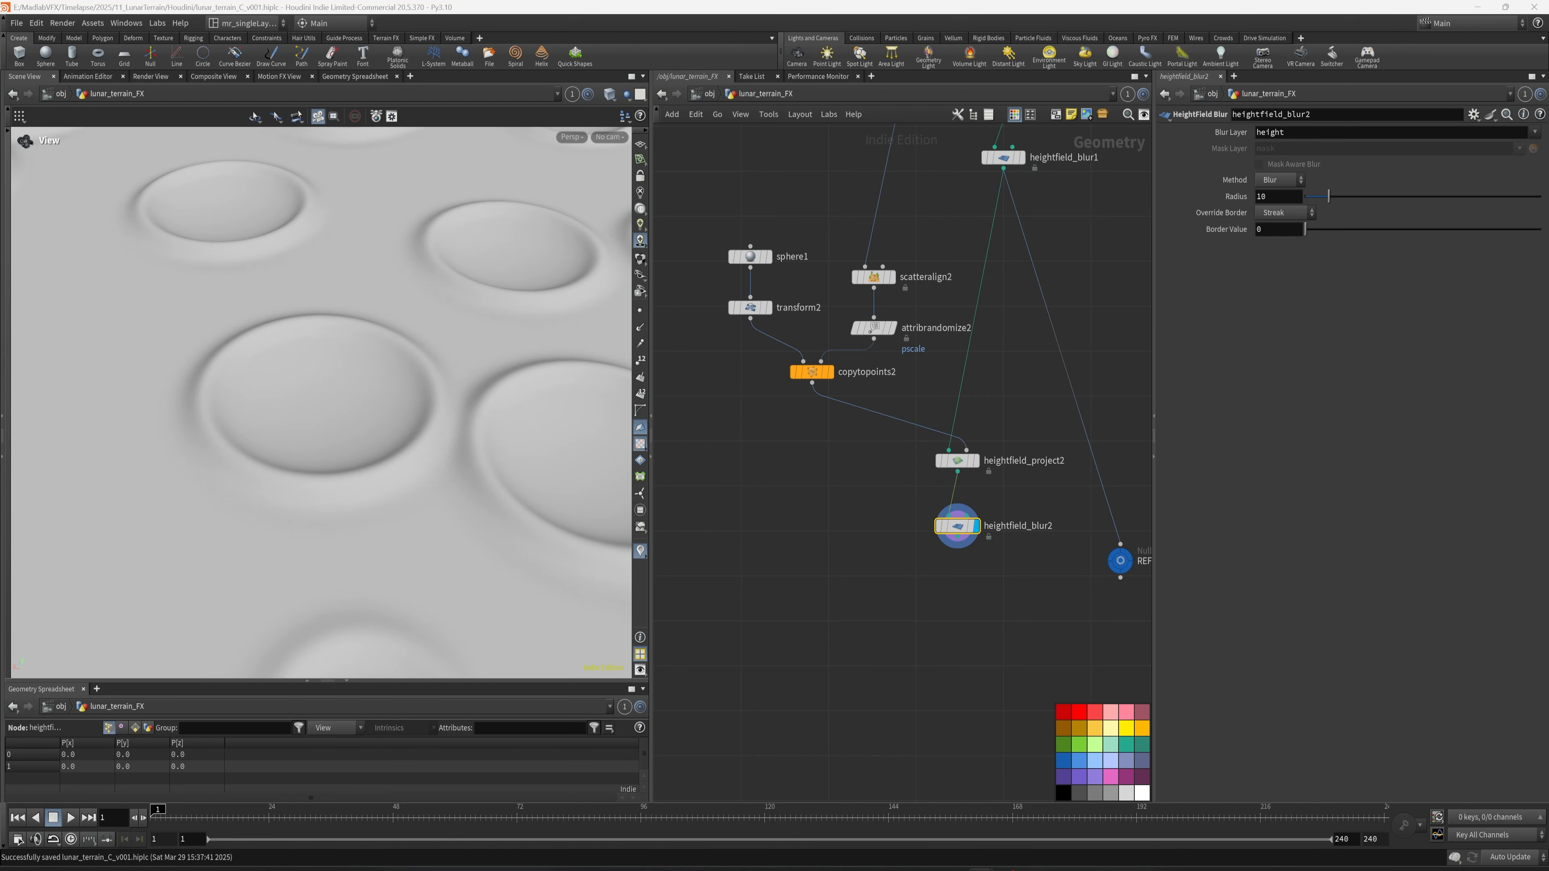
scroll(594, 425, "down", 4)
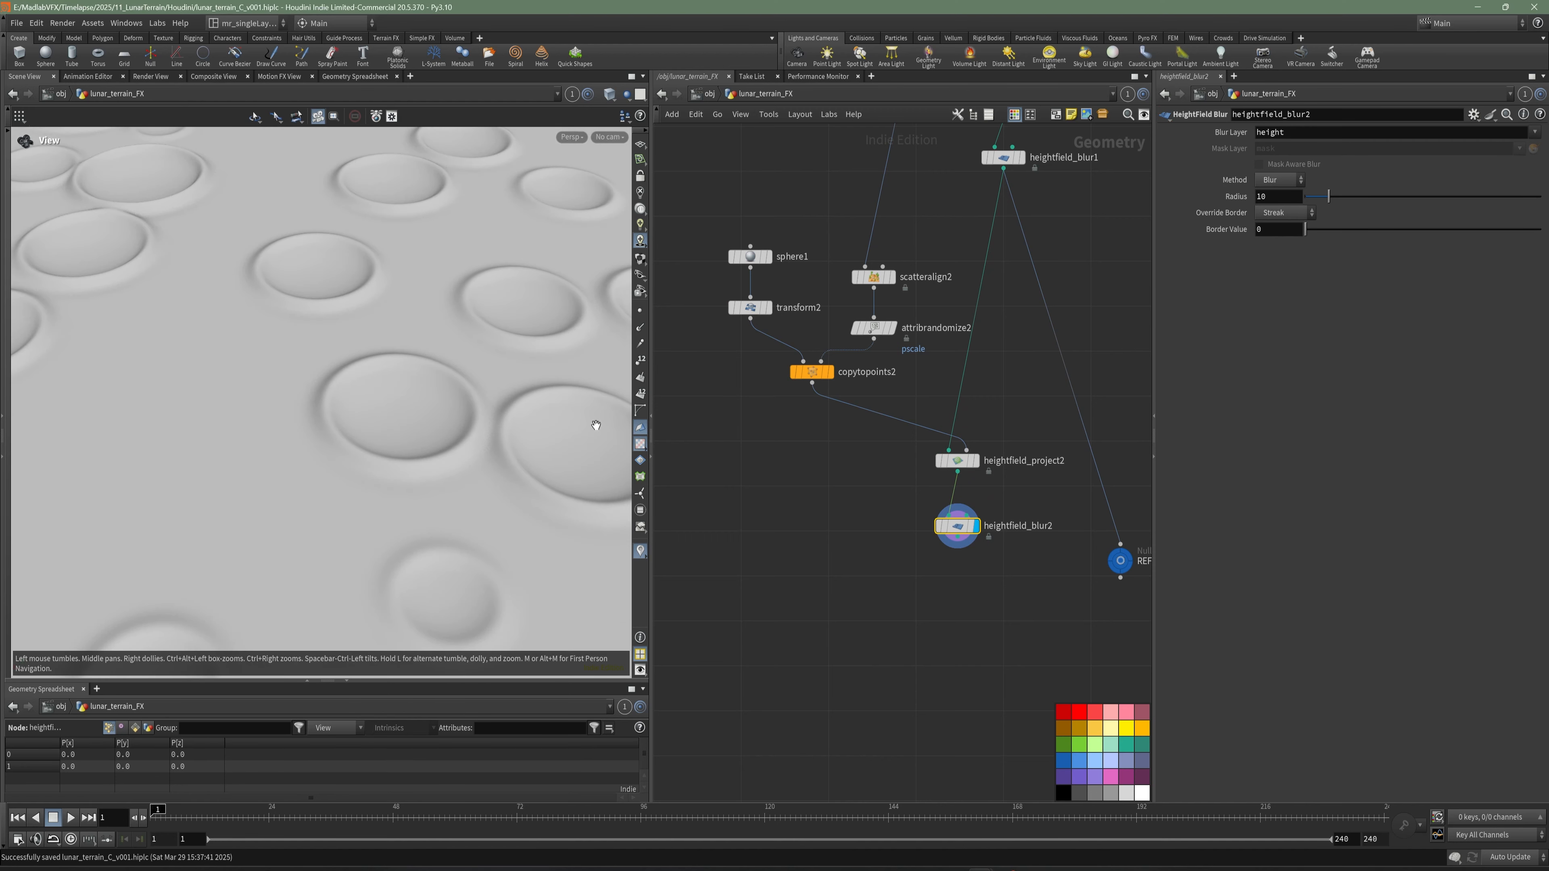
left_click_drag(345, 432, 365, 466)
left_click_drag(1116, 570, 982, 615)
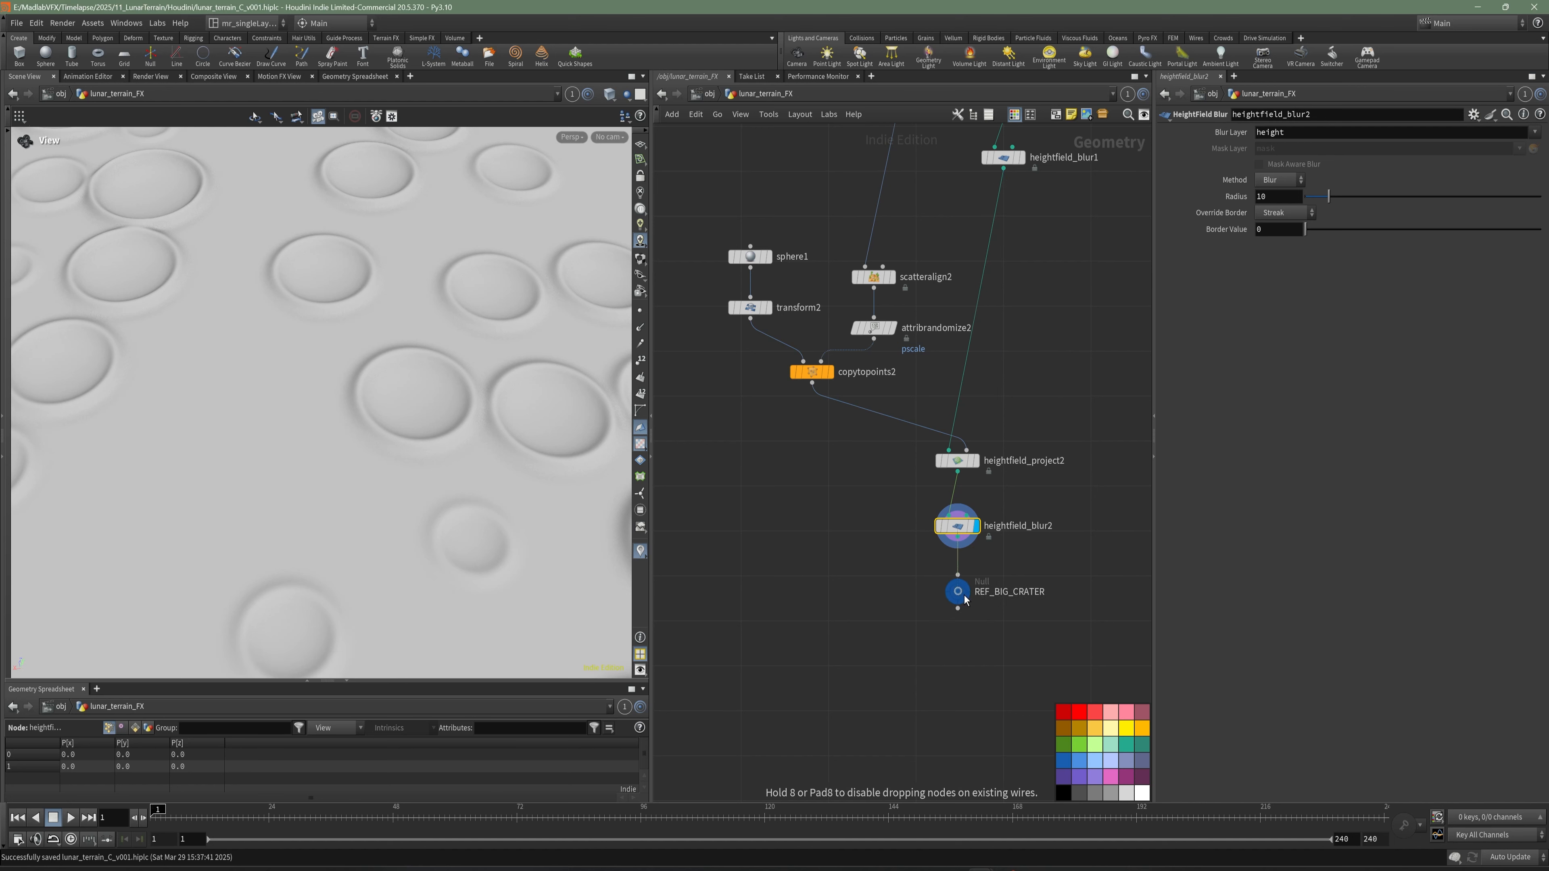
- Select the upper group of nodes from heightfield1 down to heightfield_blur1 and shift it slightly to align the network
key("h")
left_click_drag(1024, 224, 793, 422)
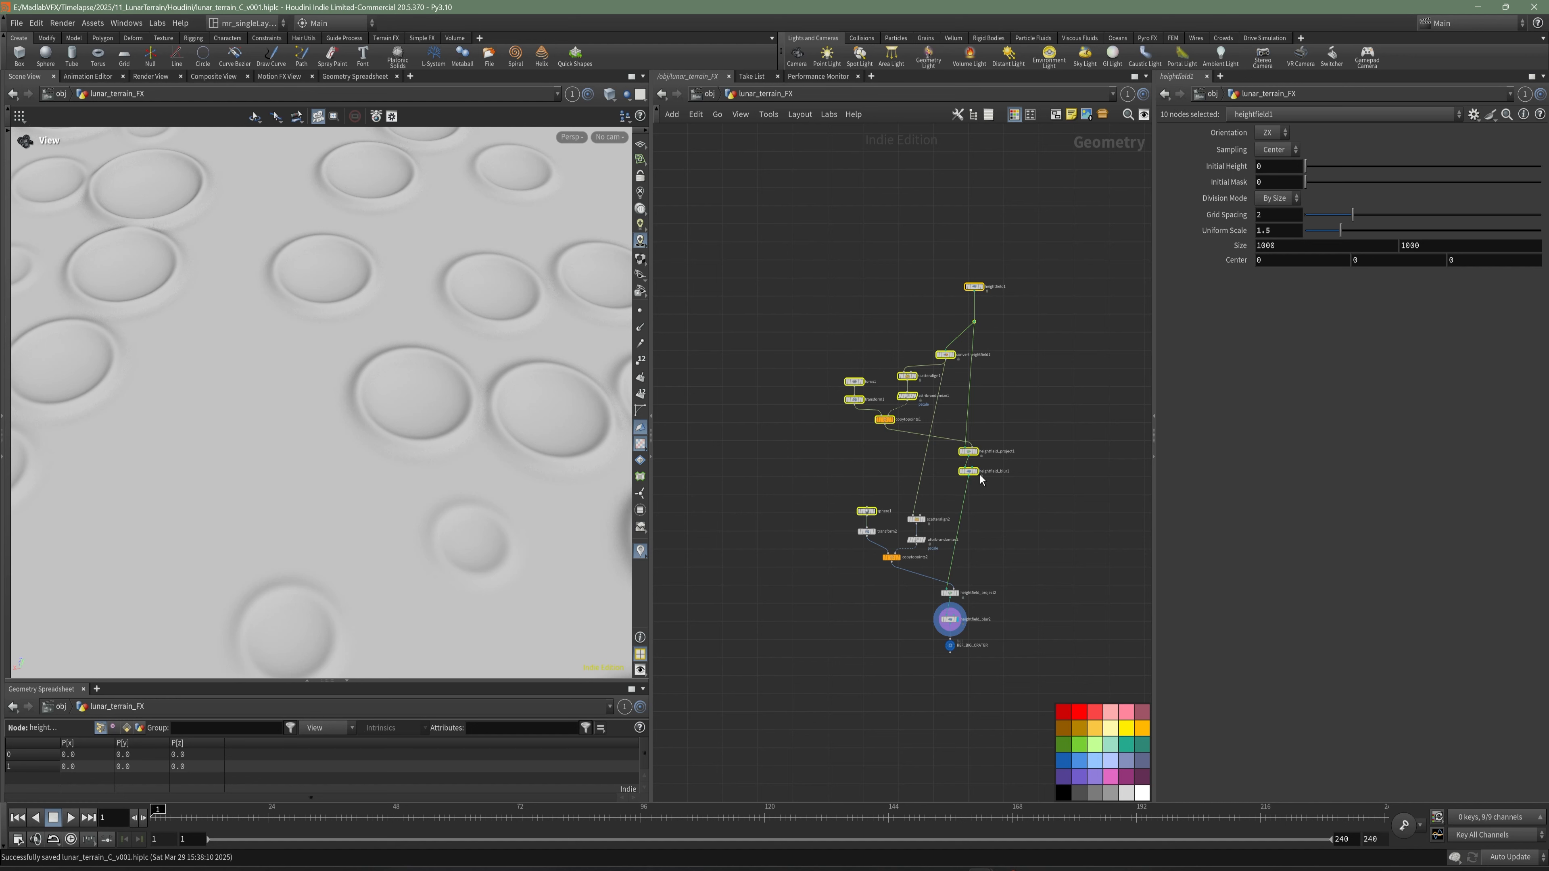
left_click_drag(1067, 235, 747, 485)
left_click_drag(968, 477, 955, 471)
left_click(1027, 568)
- Rename the REF_BIG_CRATER null as REF_CRATER_PROJECTION
middle_click_drag(1027, 587, 1022, 420)
scroll(942, 474, "up", 6)
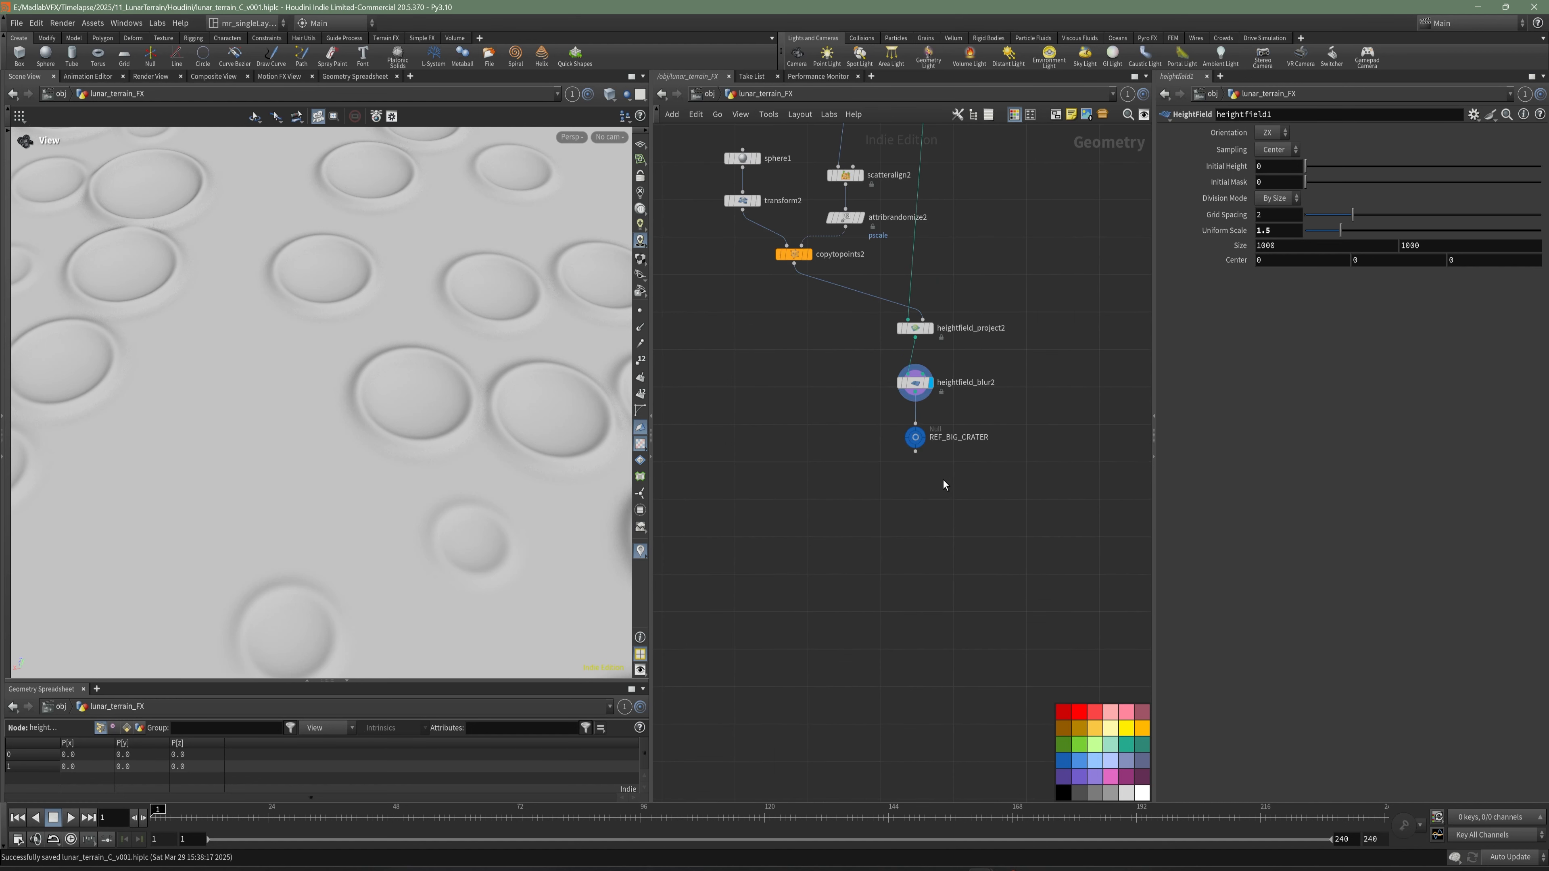
double_click(966, 426)
left_click_drag(951, 426, 1114, 425)
key("BackSpace")
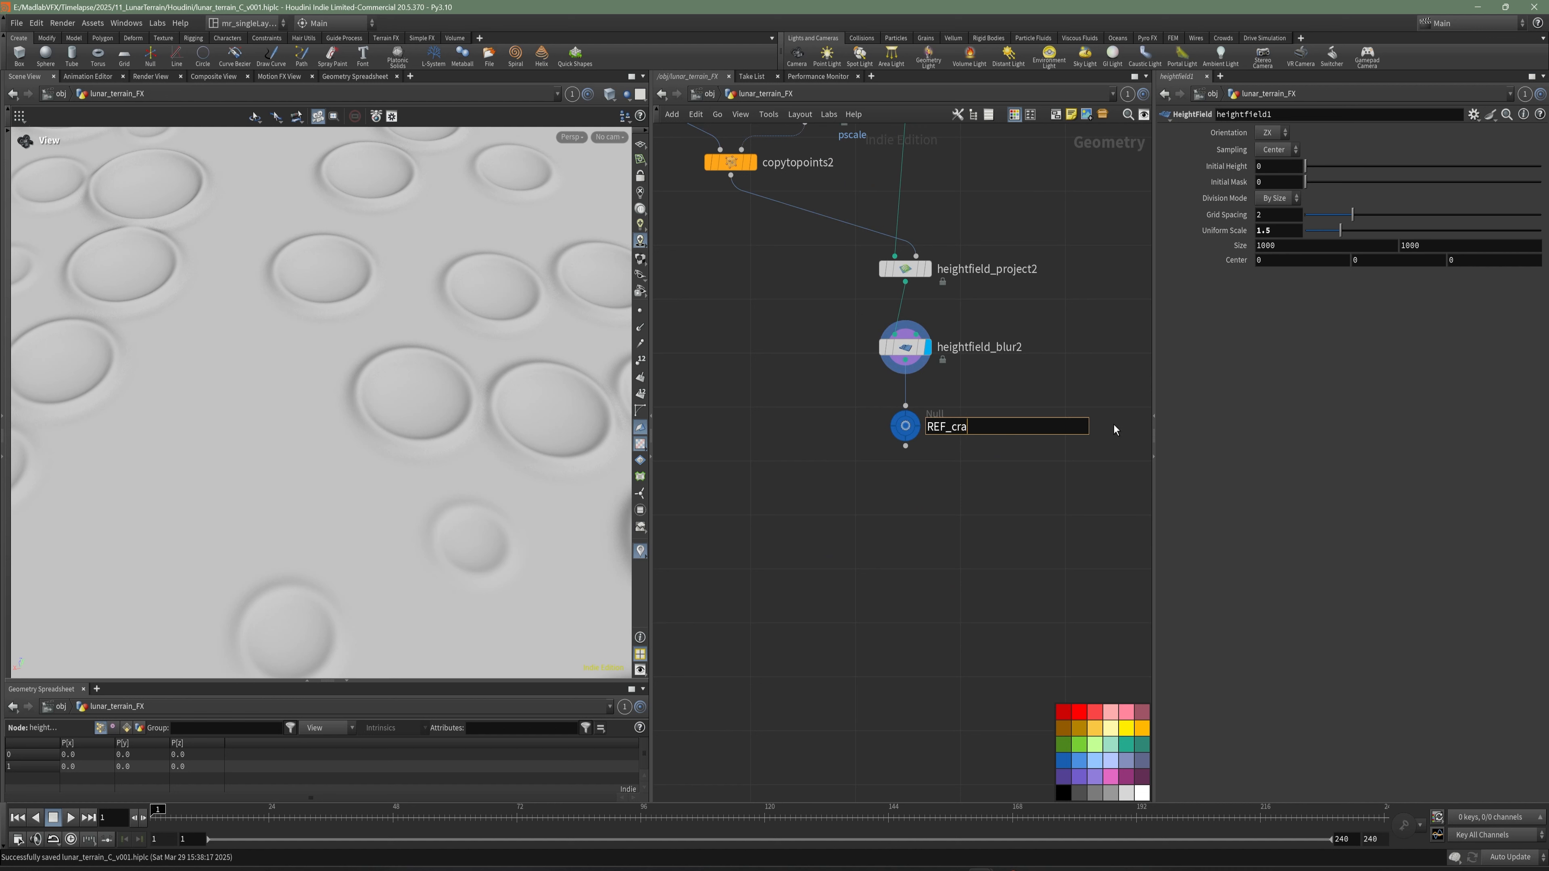
type("CRATER_PROJECTIO")
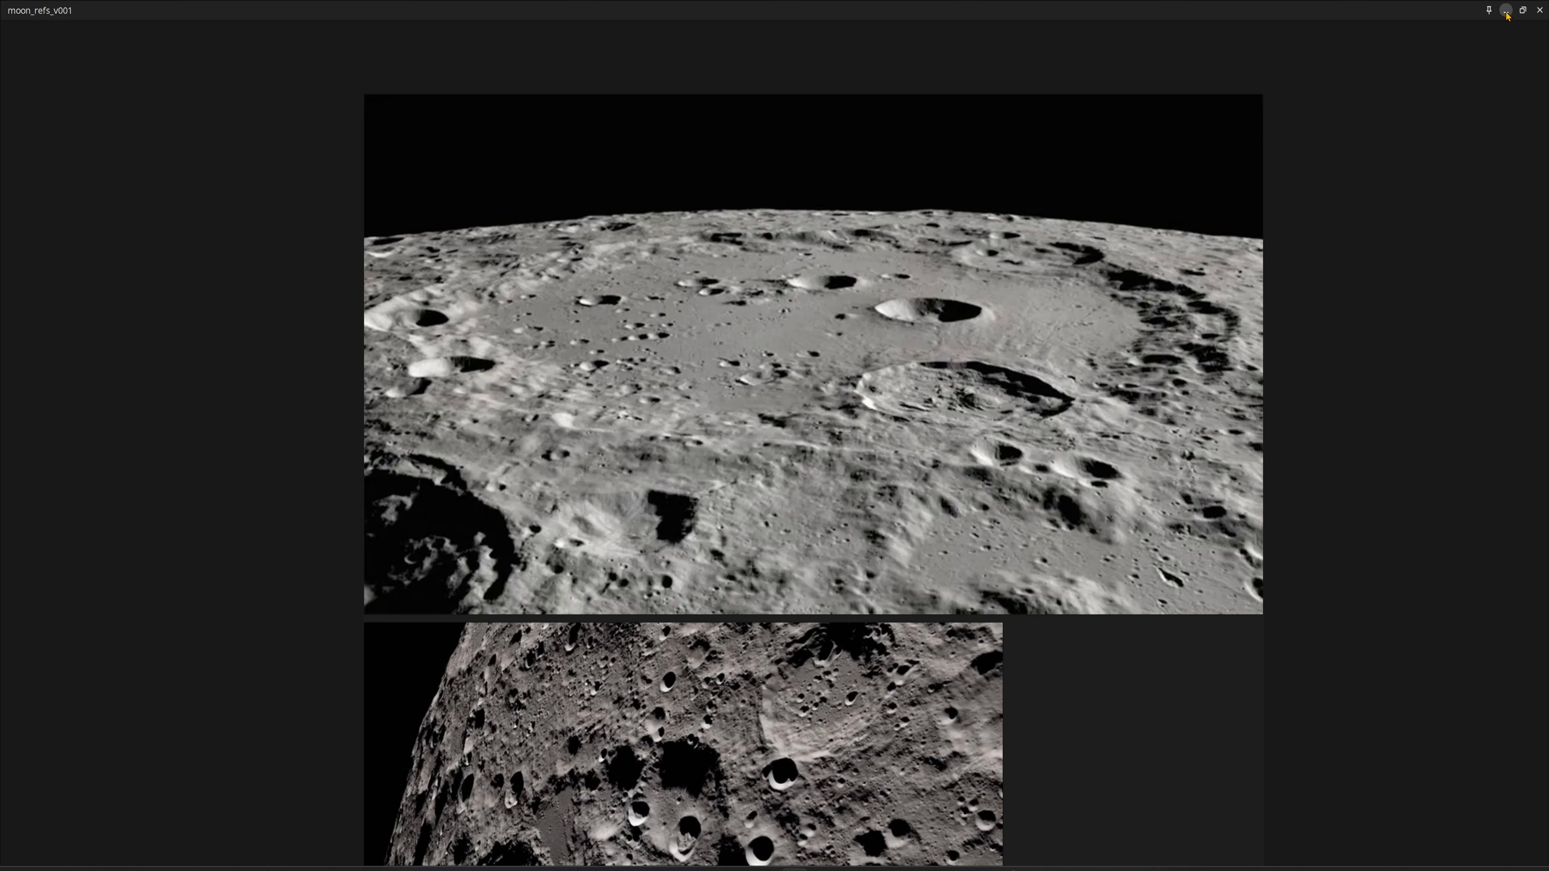
- Minimize the moon_refs_v001 reference image board and save the Houdini scene
left_click(1505, 11)
scroll(872, 519, "down", 5)
key("ctrl+s")
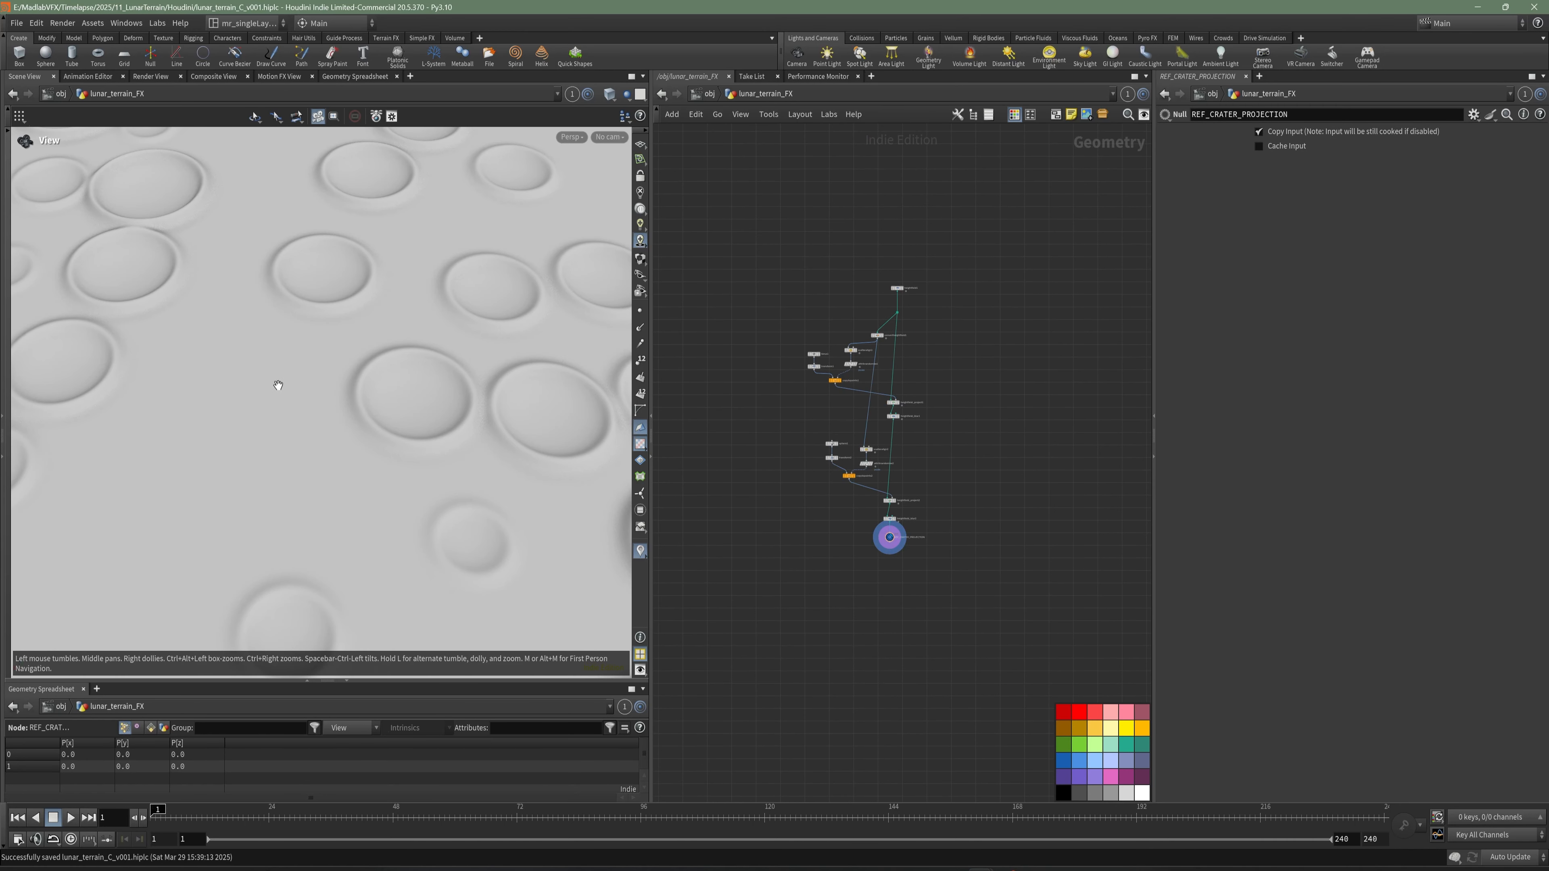
- Add a Scatter node in the empty area beside the convertheightfield1 branch
scroll(277, 382, "down", 3)
scroll(949, 392, "up", 5)
scroll(939, 383, "up", 2)
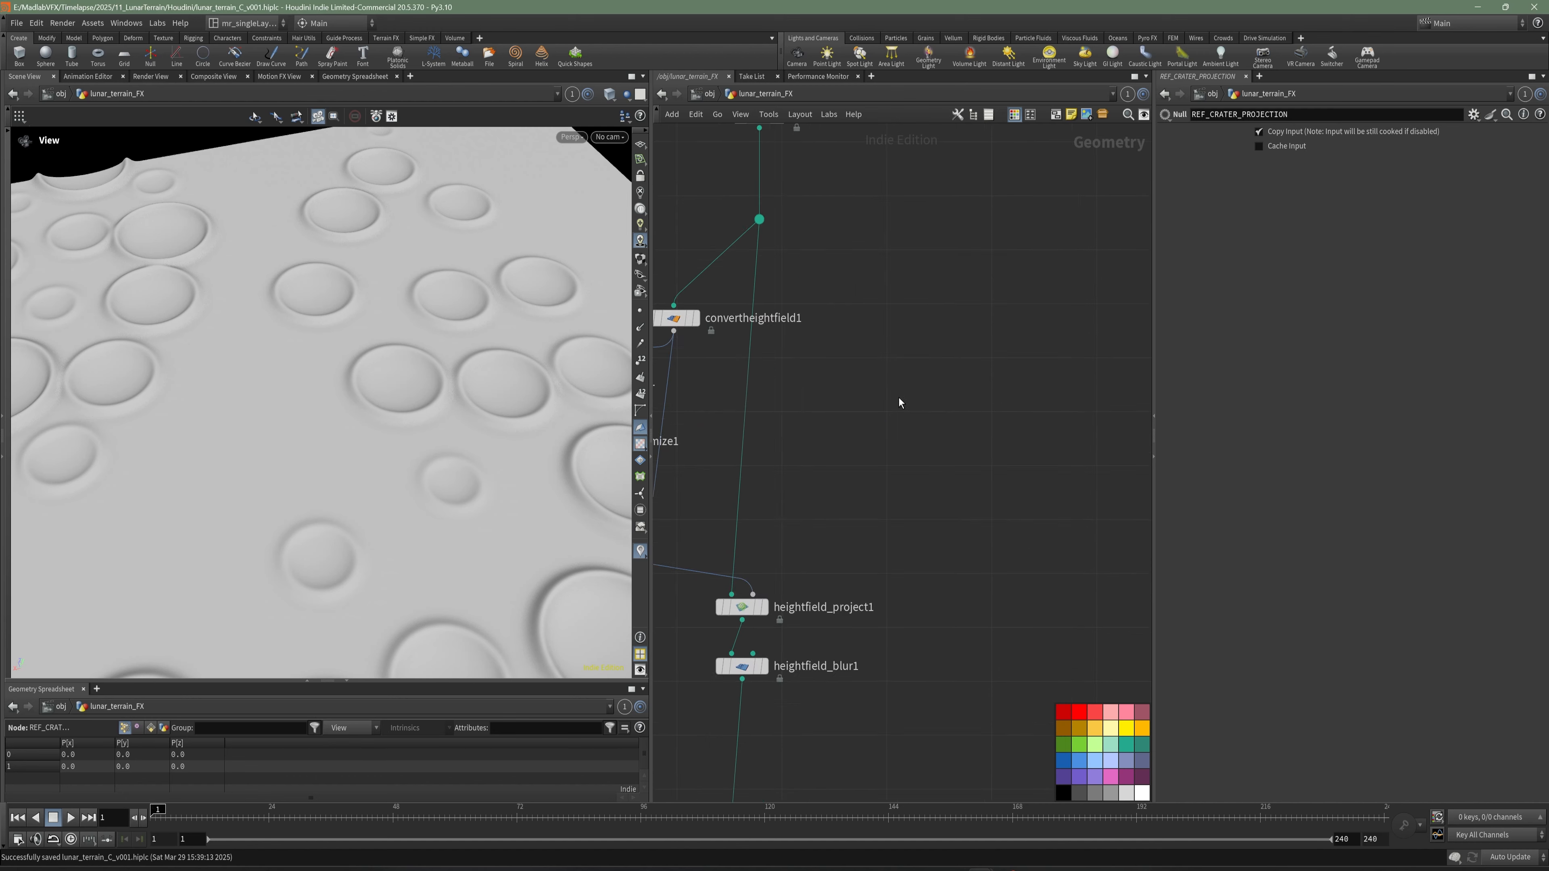
key("Tab")
type("sca")
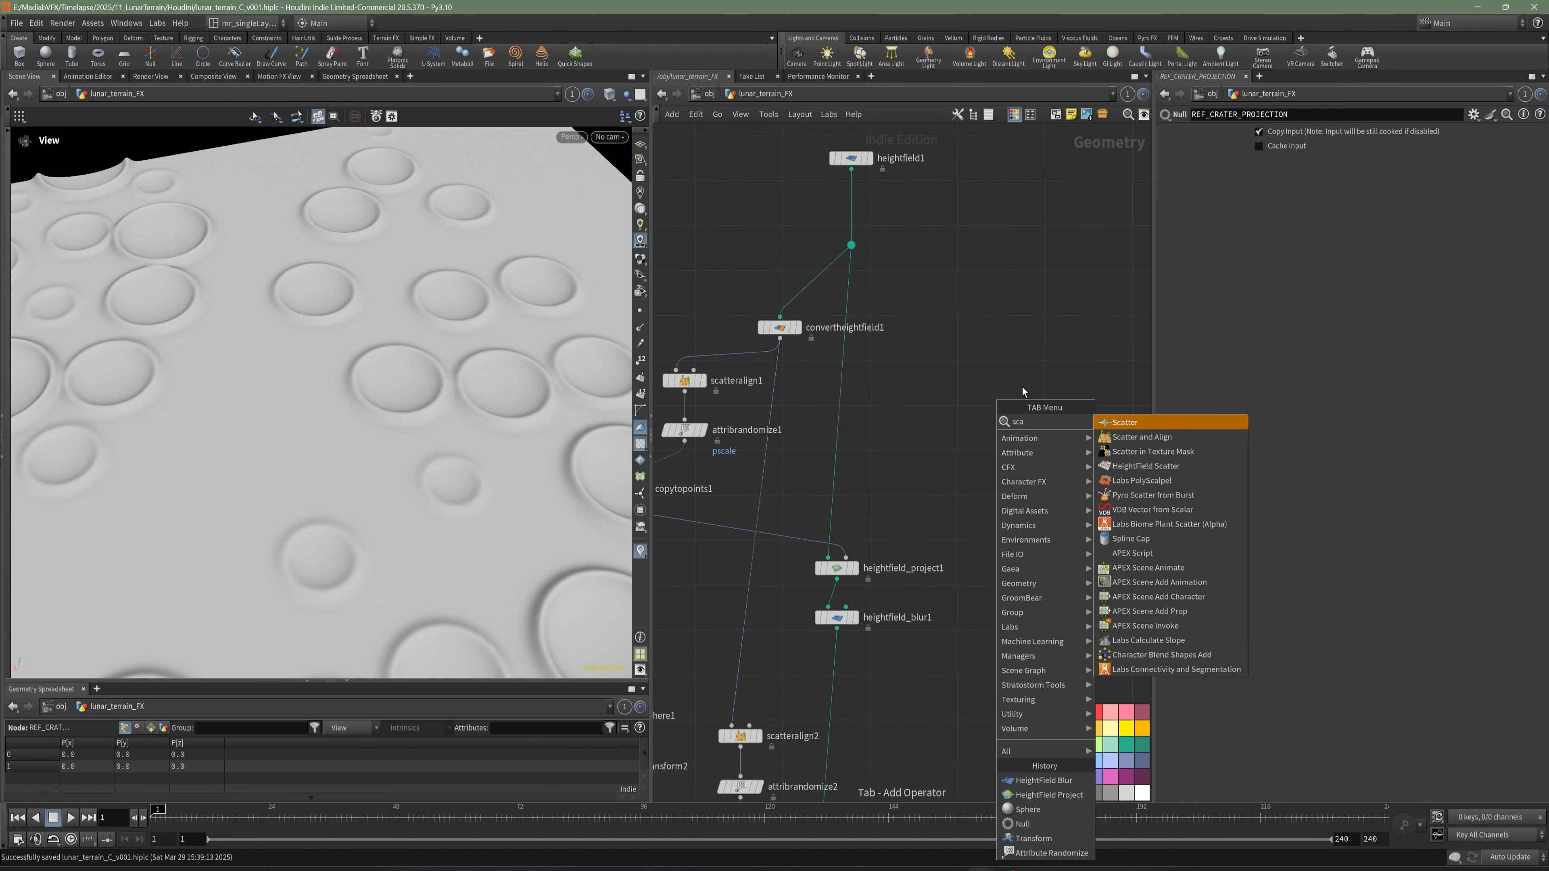
left_click(1136, 422)
left_click(1056, 407)
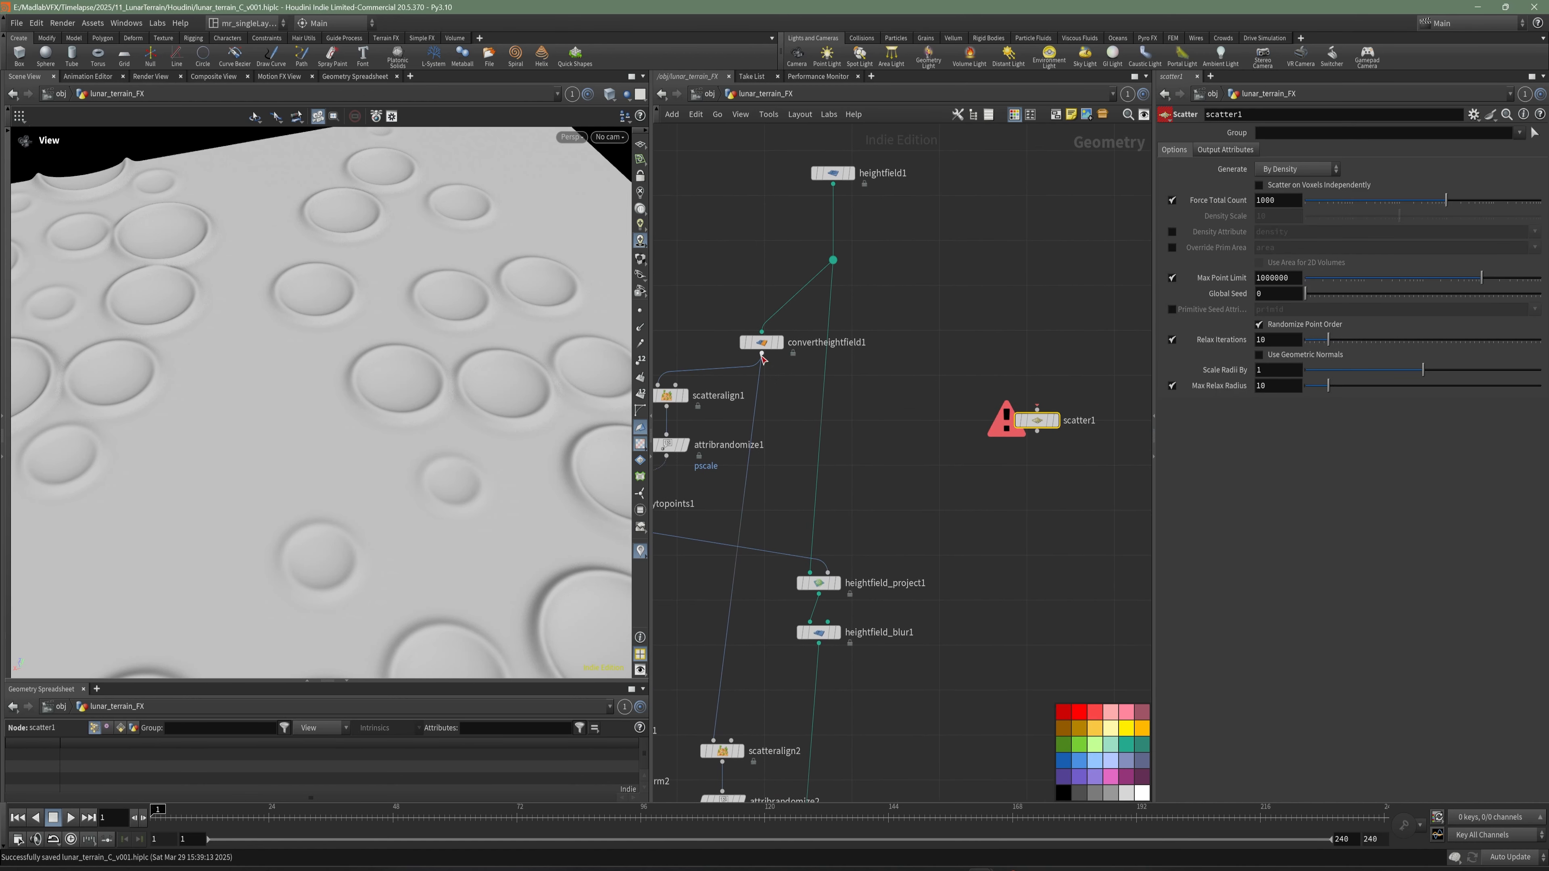
- Display convertheightfield1, connect its output to scatter1, and display the scattered points
left_click(777, 344)
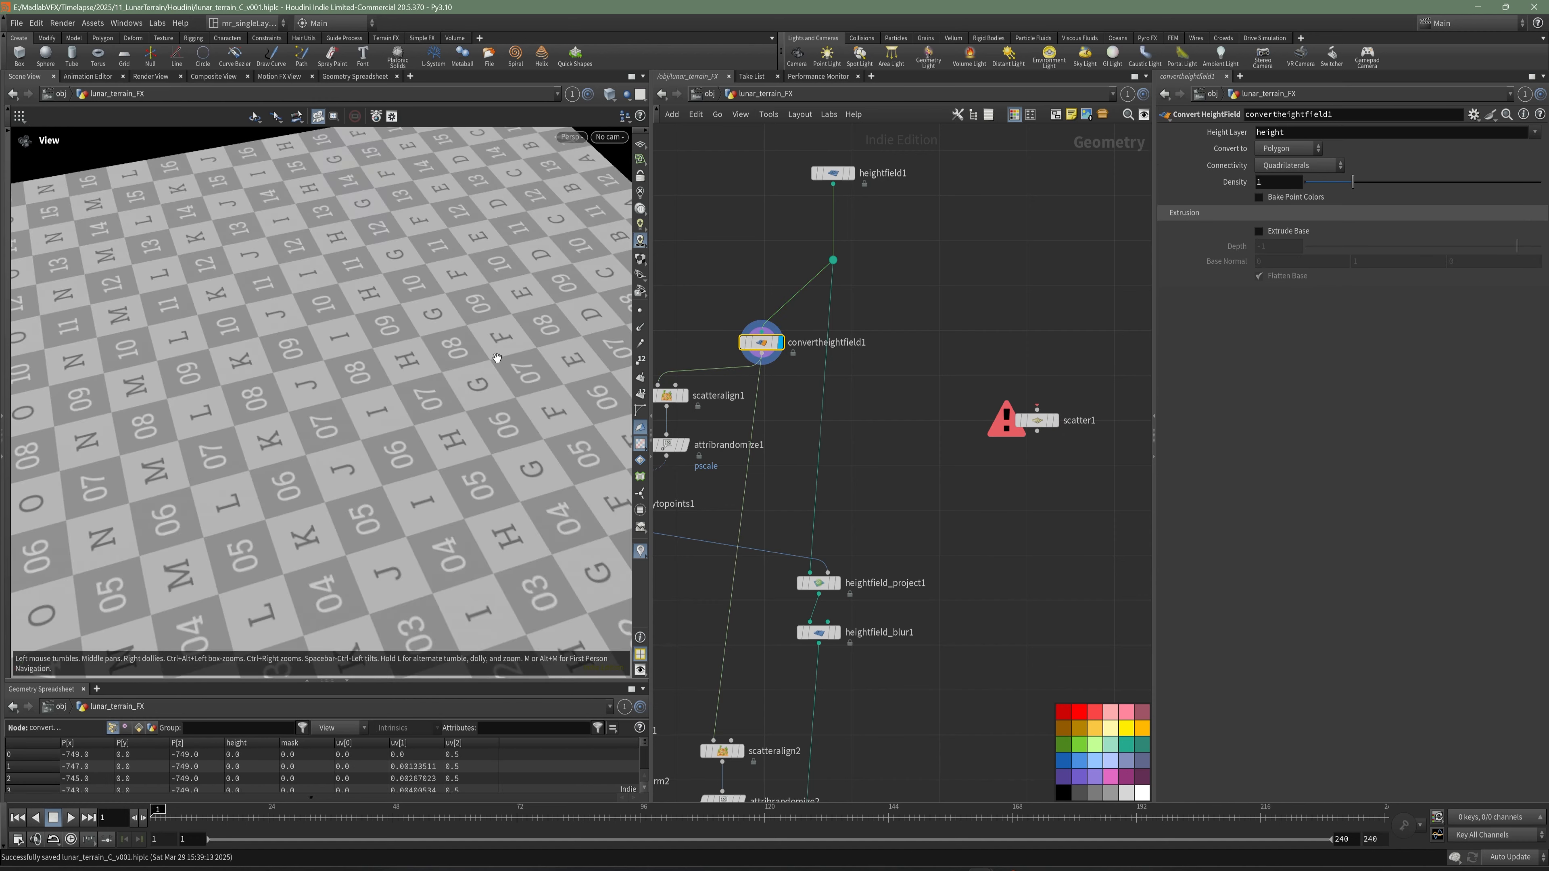
left_click(760, 356)
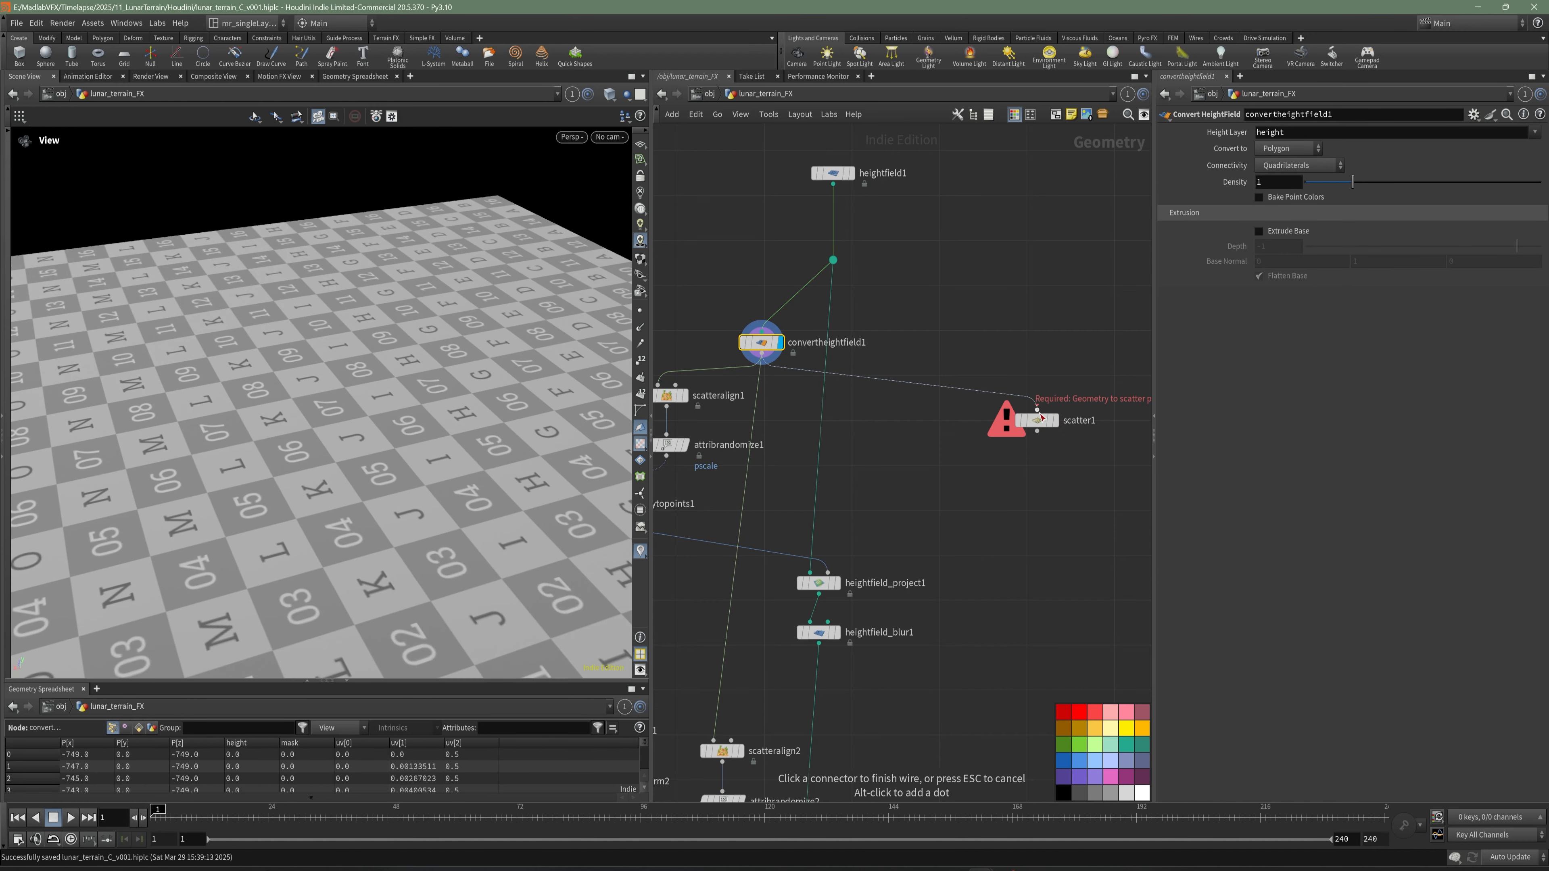
left_click(1036, 409)
left_click(1055, 422)
scroll(471, 353, "down", 3)
left_click_drag(471, 354, 473, 369)
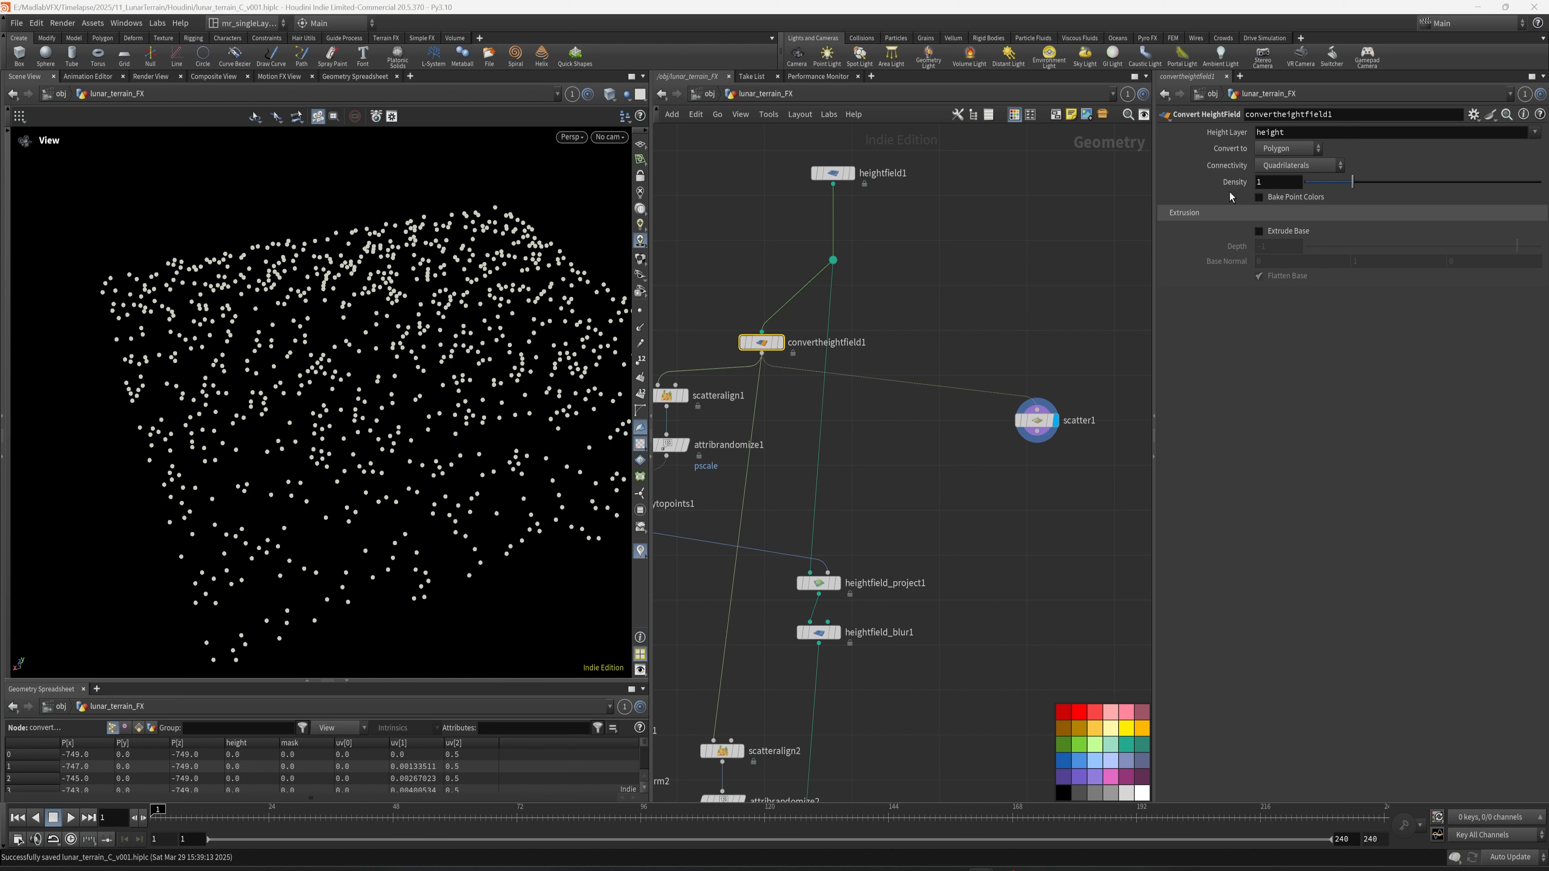
- Set scatter1's Force Total Count to 40 points
left_click(1037, 420)
left_click_drag(1282, 205, 1232, 214)
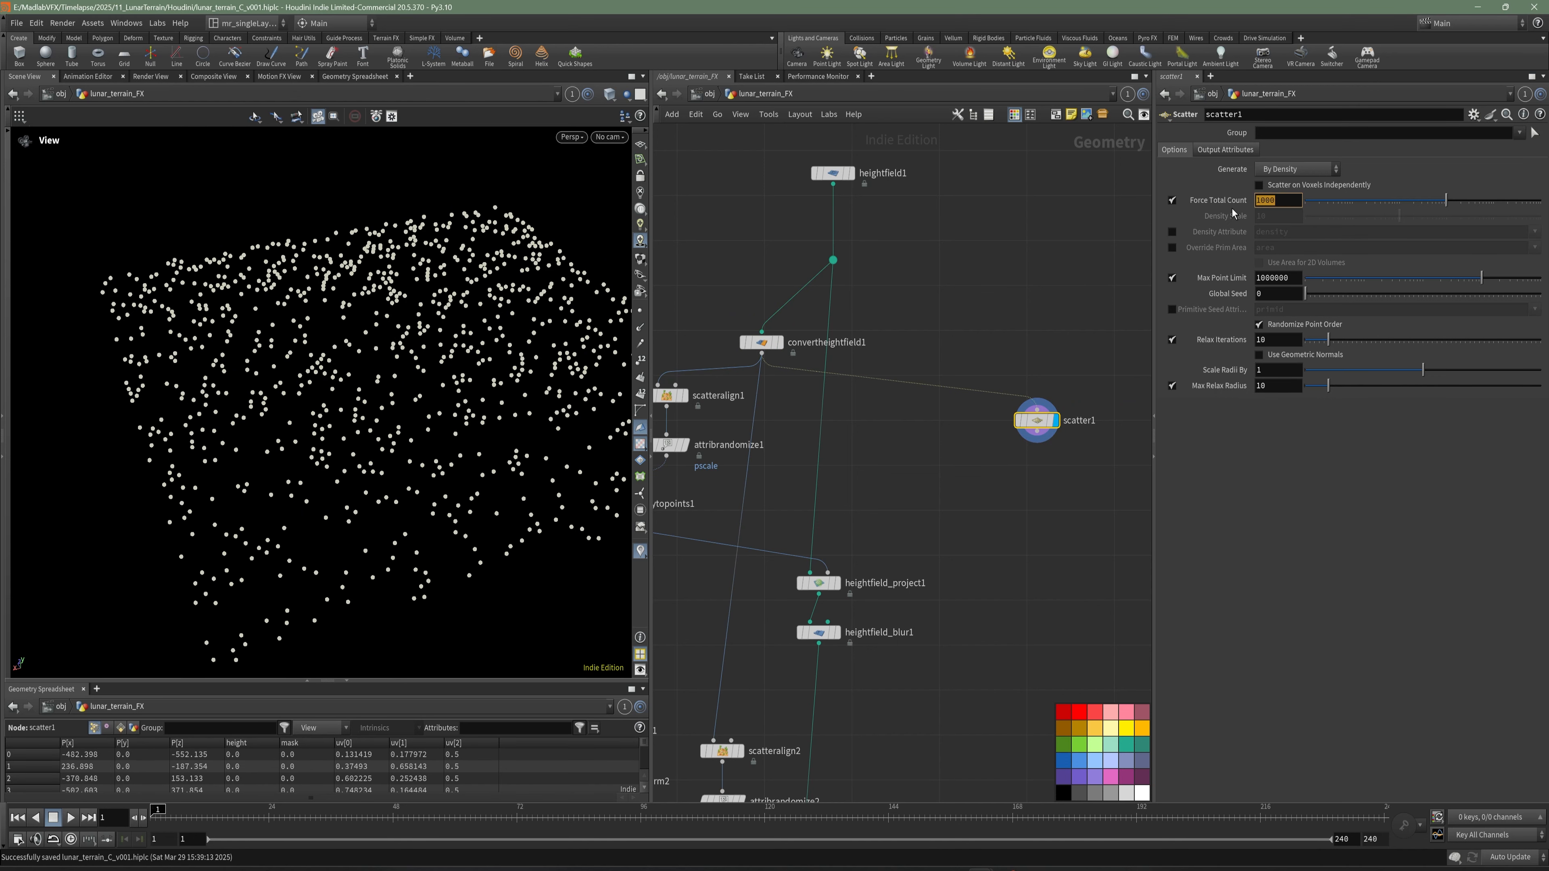
type("40")
key("Return")
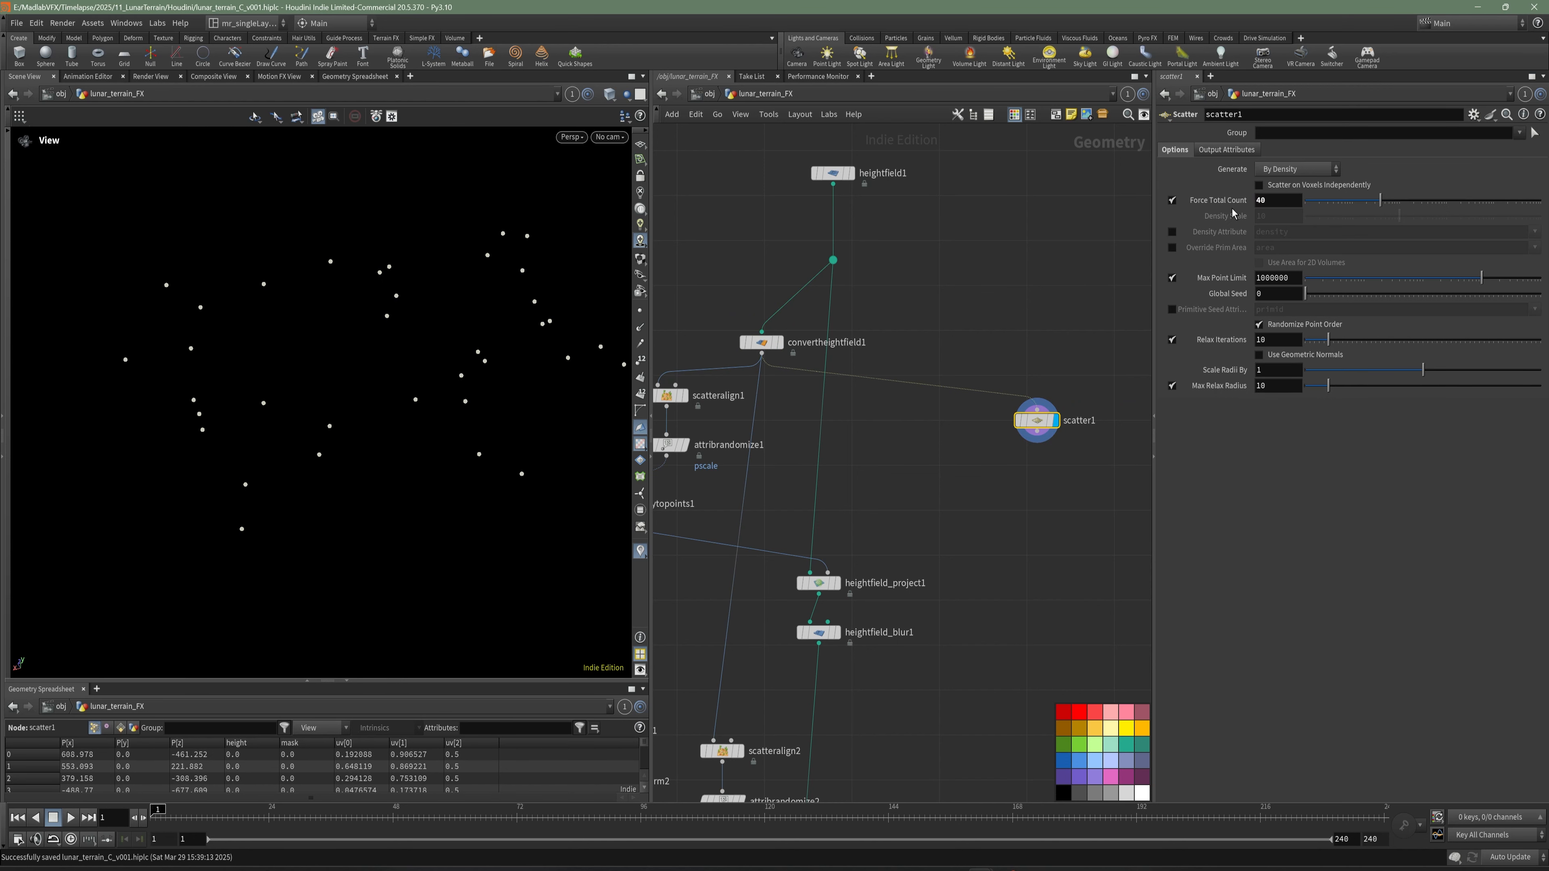
left_click_drag(423, 432, 359, 424)
- Add a Copy to Points node below scatter1, with the scattered points feeding its second input
key("Tab")
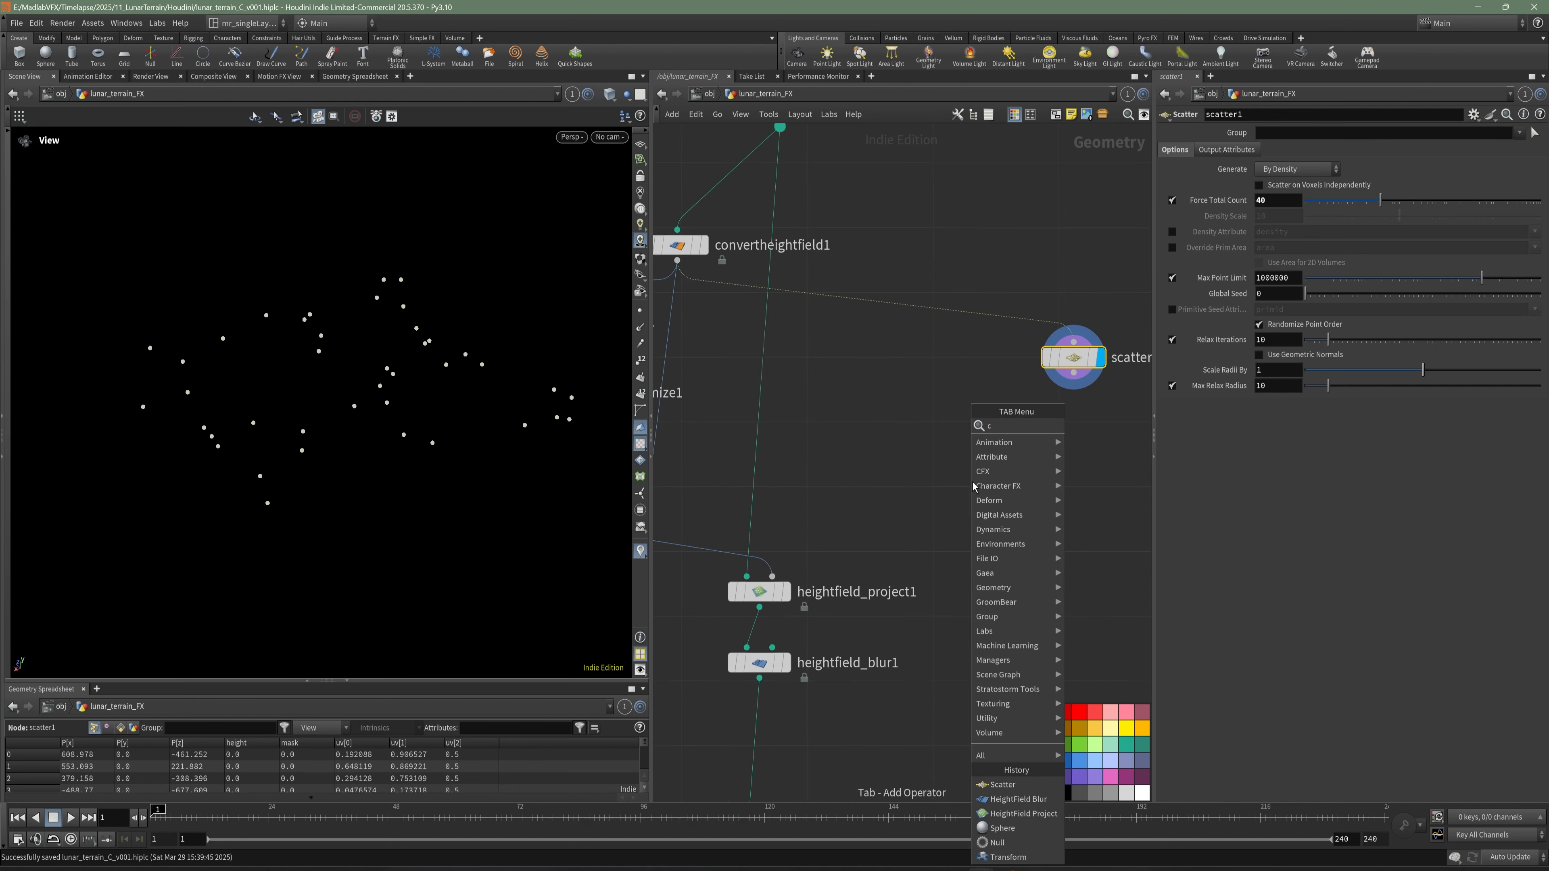
mouse_move(1025, 498)
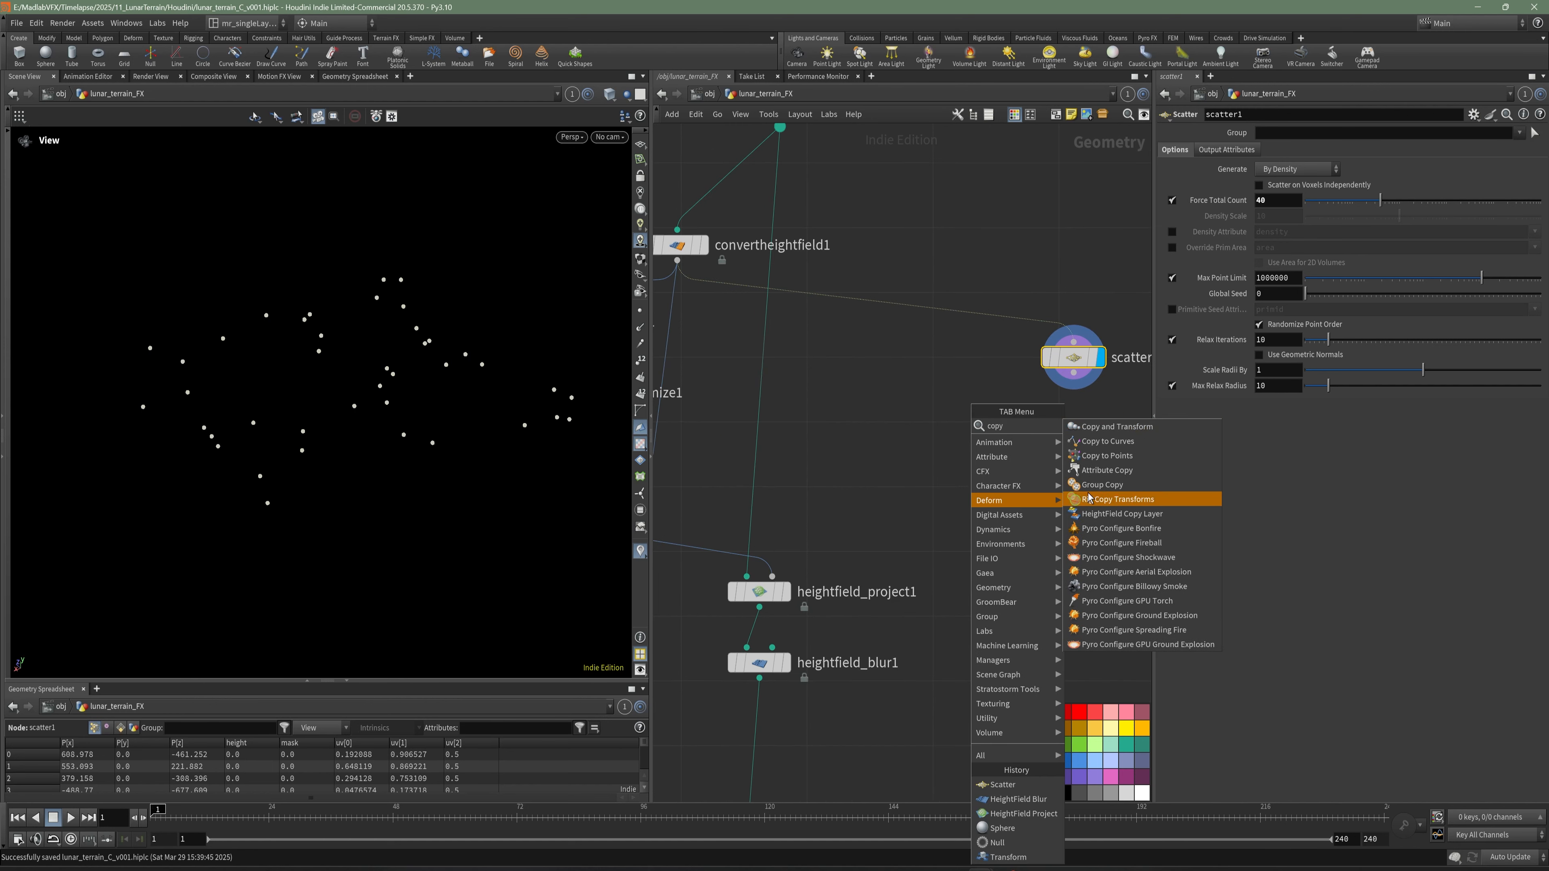
left_click(1108, 469)
left_click(1004, 455)
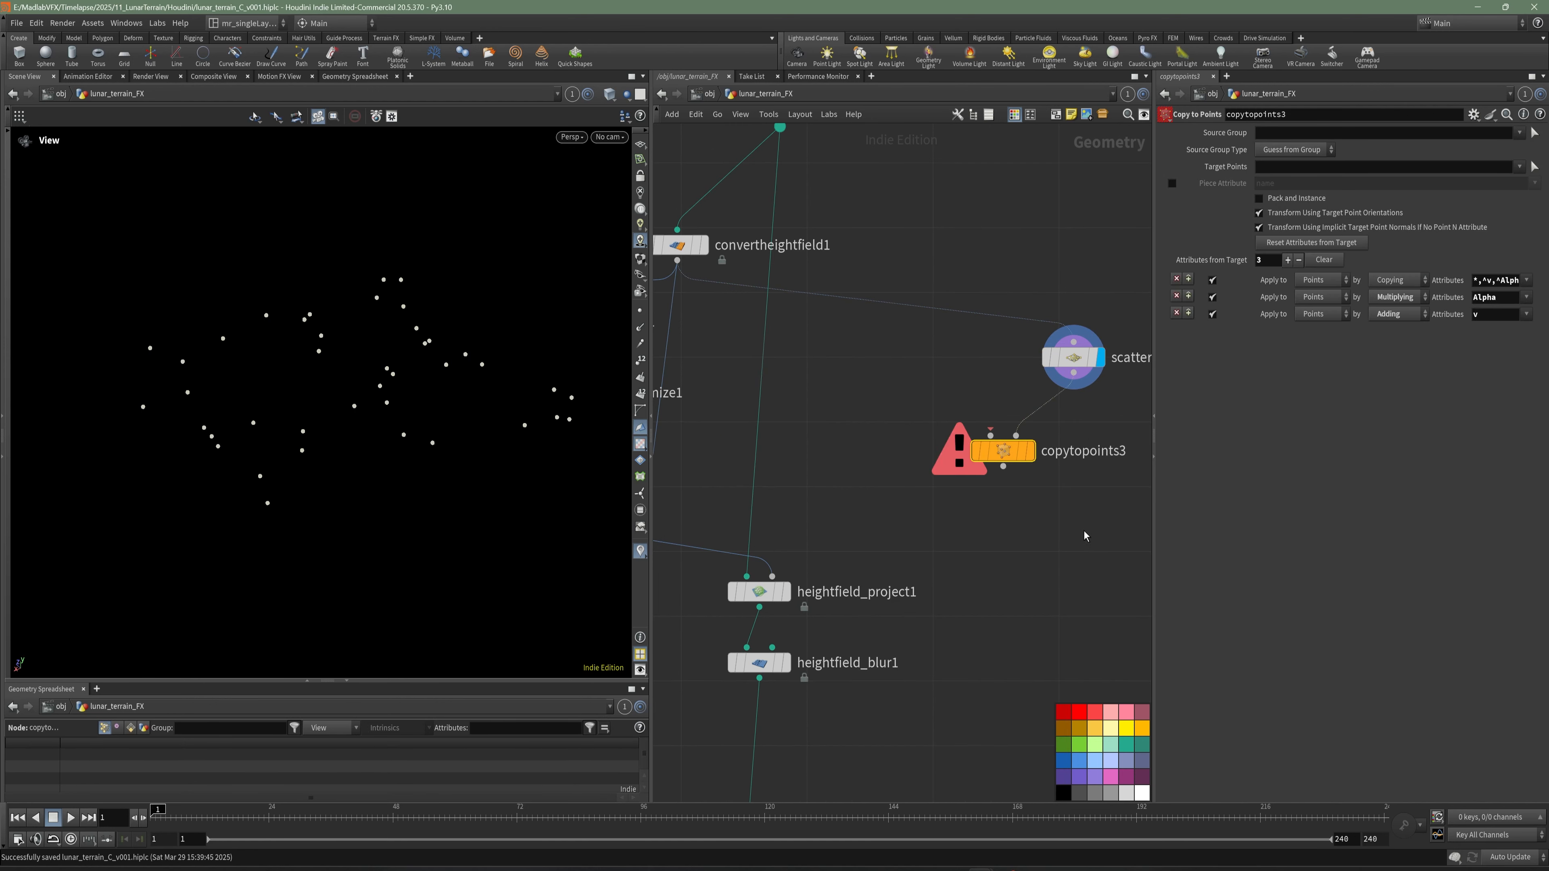
- Add a polygon Sphere node, connect it to copytopoints3's first input, and display copytopoints3
middle_click_drag(1074, 396, 1064, 401)
key("Tab")
type("sph")
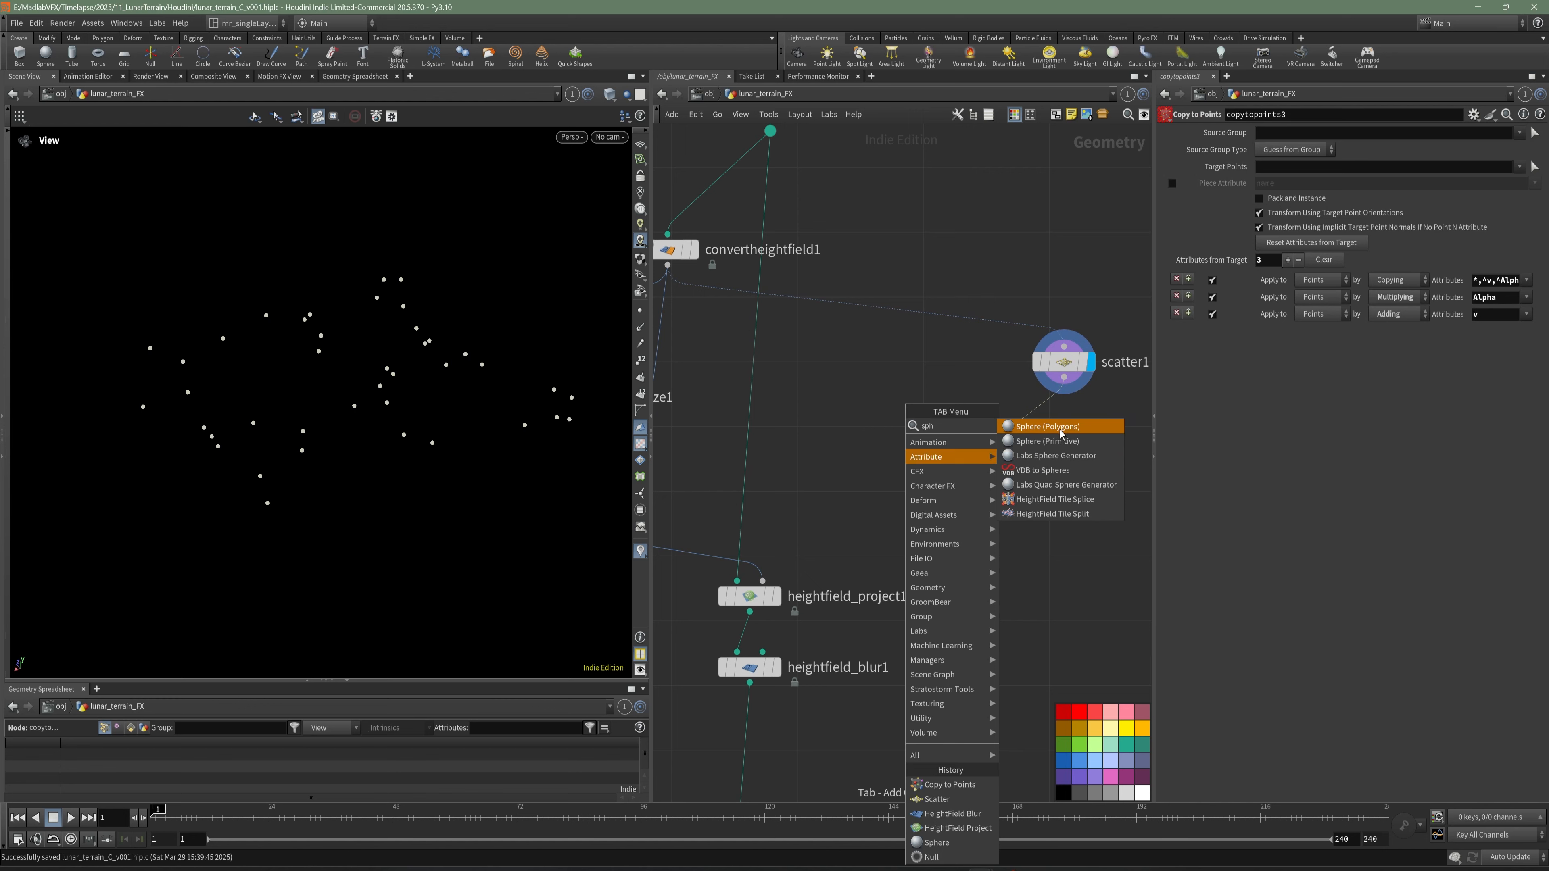
key("Return")
left_click(890, 388)
left_click(889, 403)
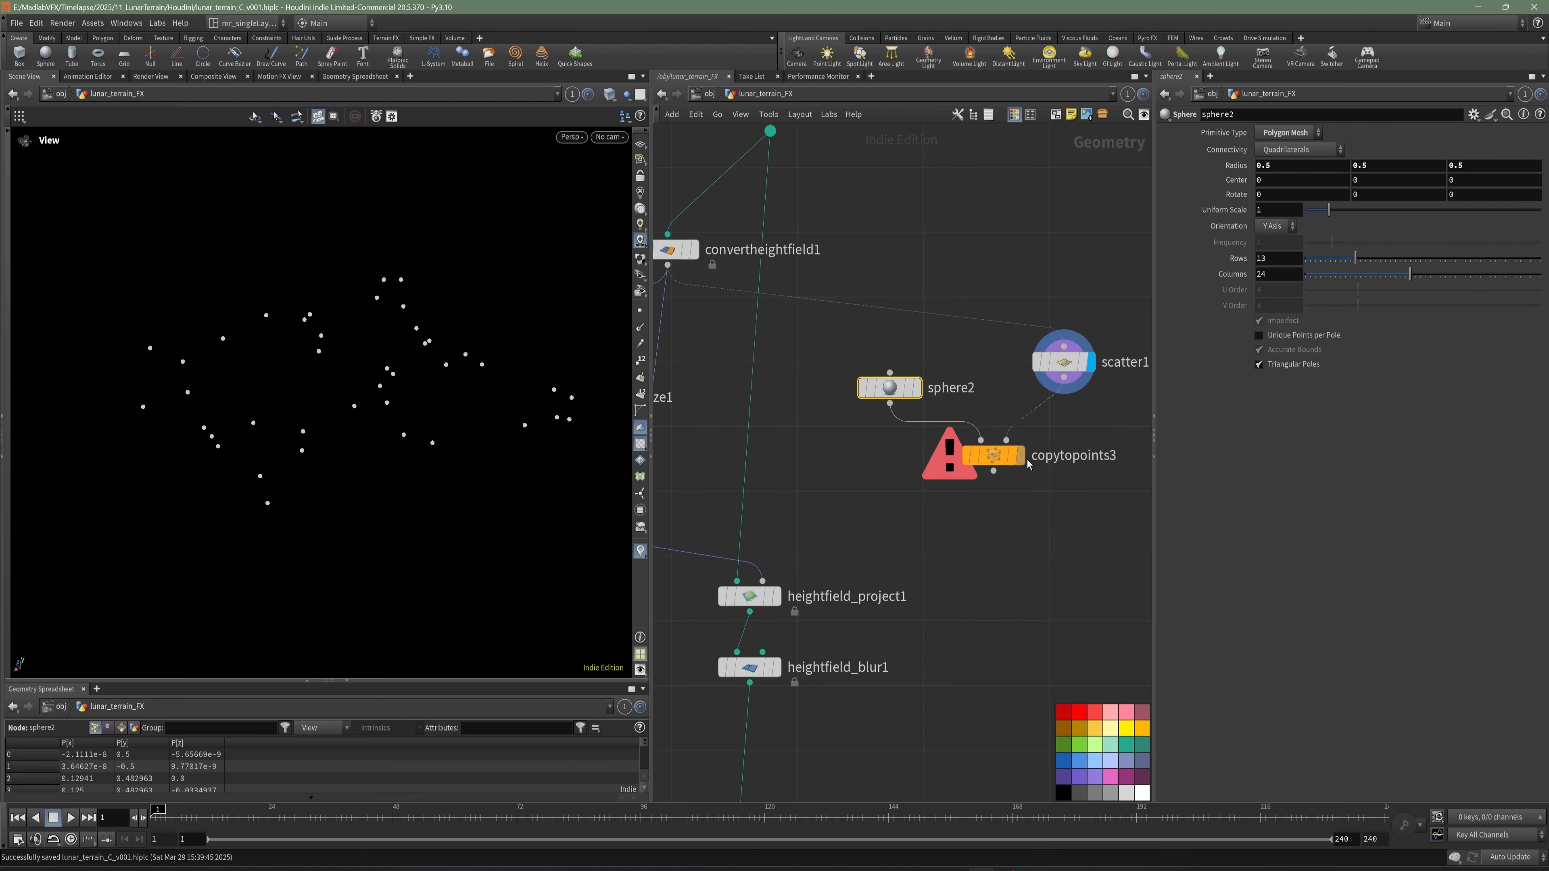
left_click(982, 444)
- Insert an Attribute Randomize node on the connection between scatter1 and copytopoints3
middle_click_drag(902, 530, 882, 534)
key("Tab")
type("rand")
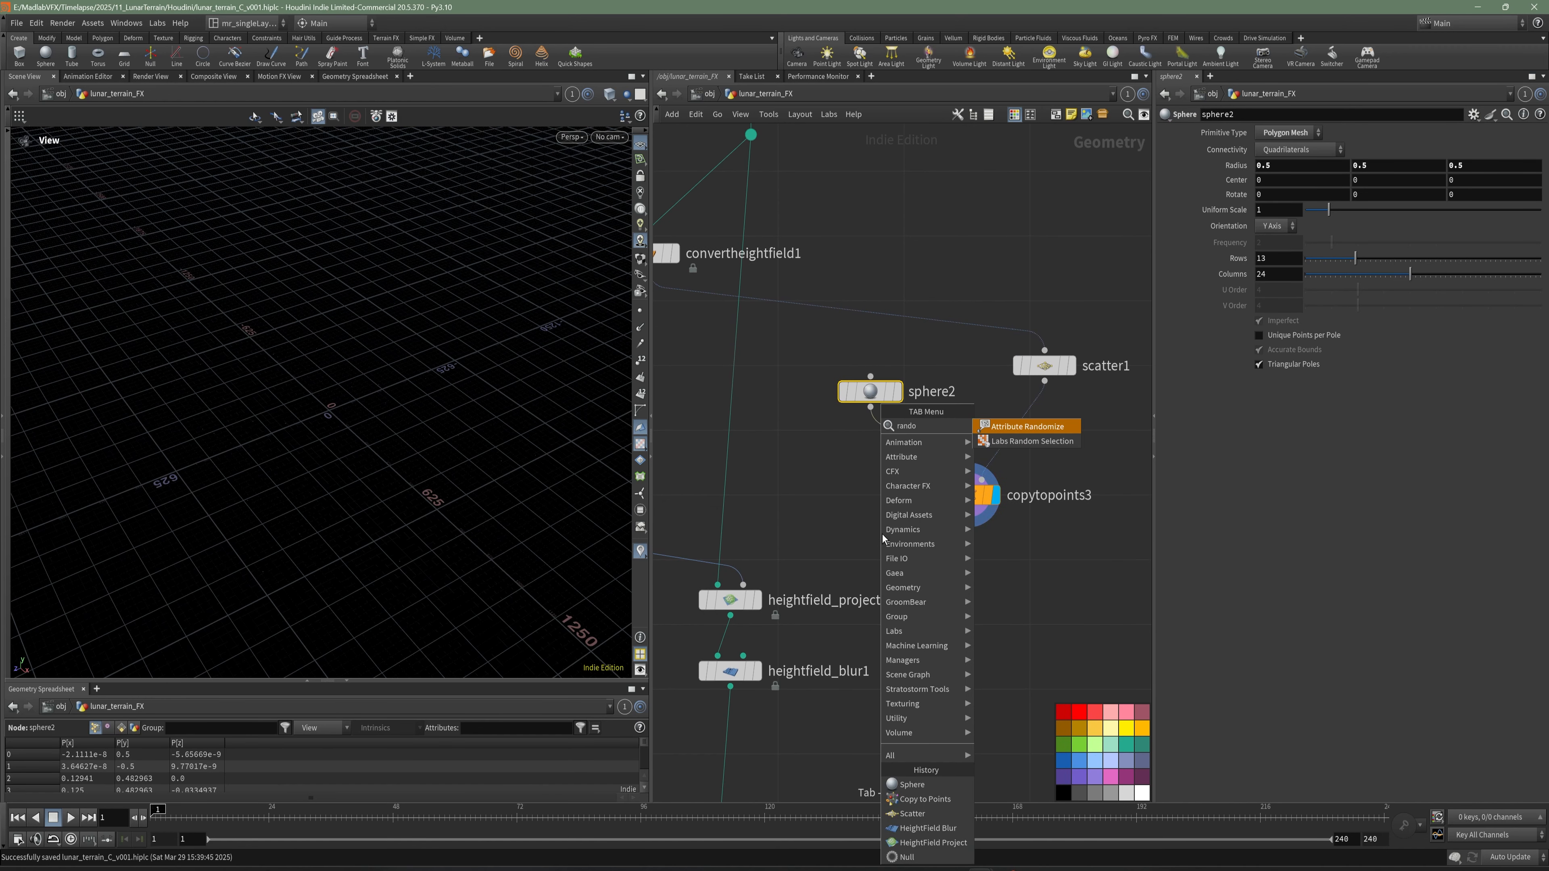
left_click(1044, 431)
left_click(1068, 440)
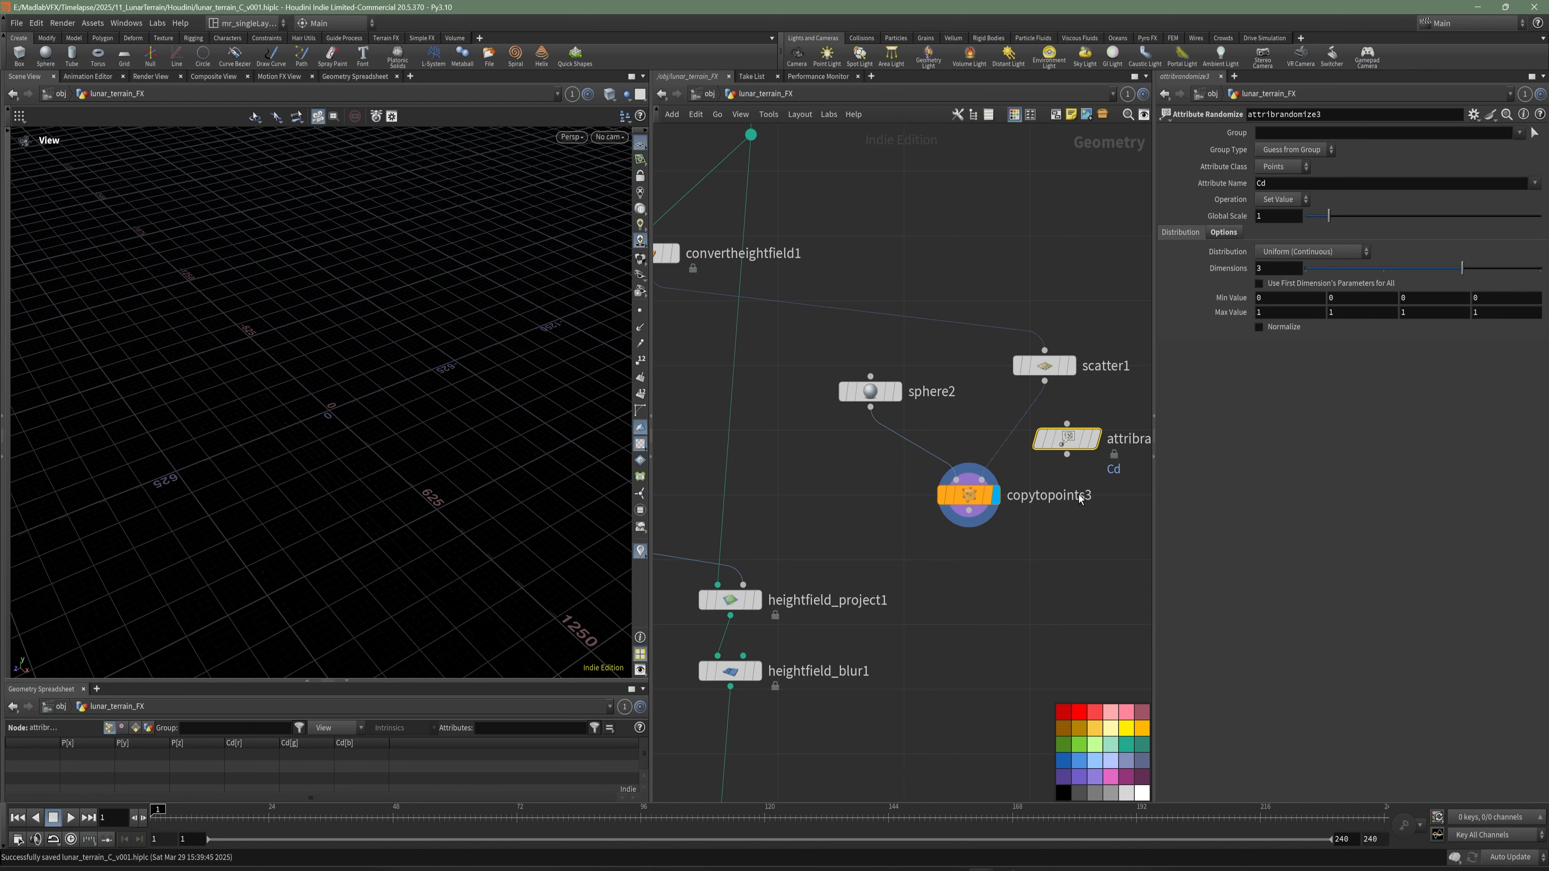
middle_click_drag(1147, 468, 1064, 475)
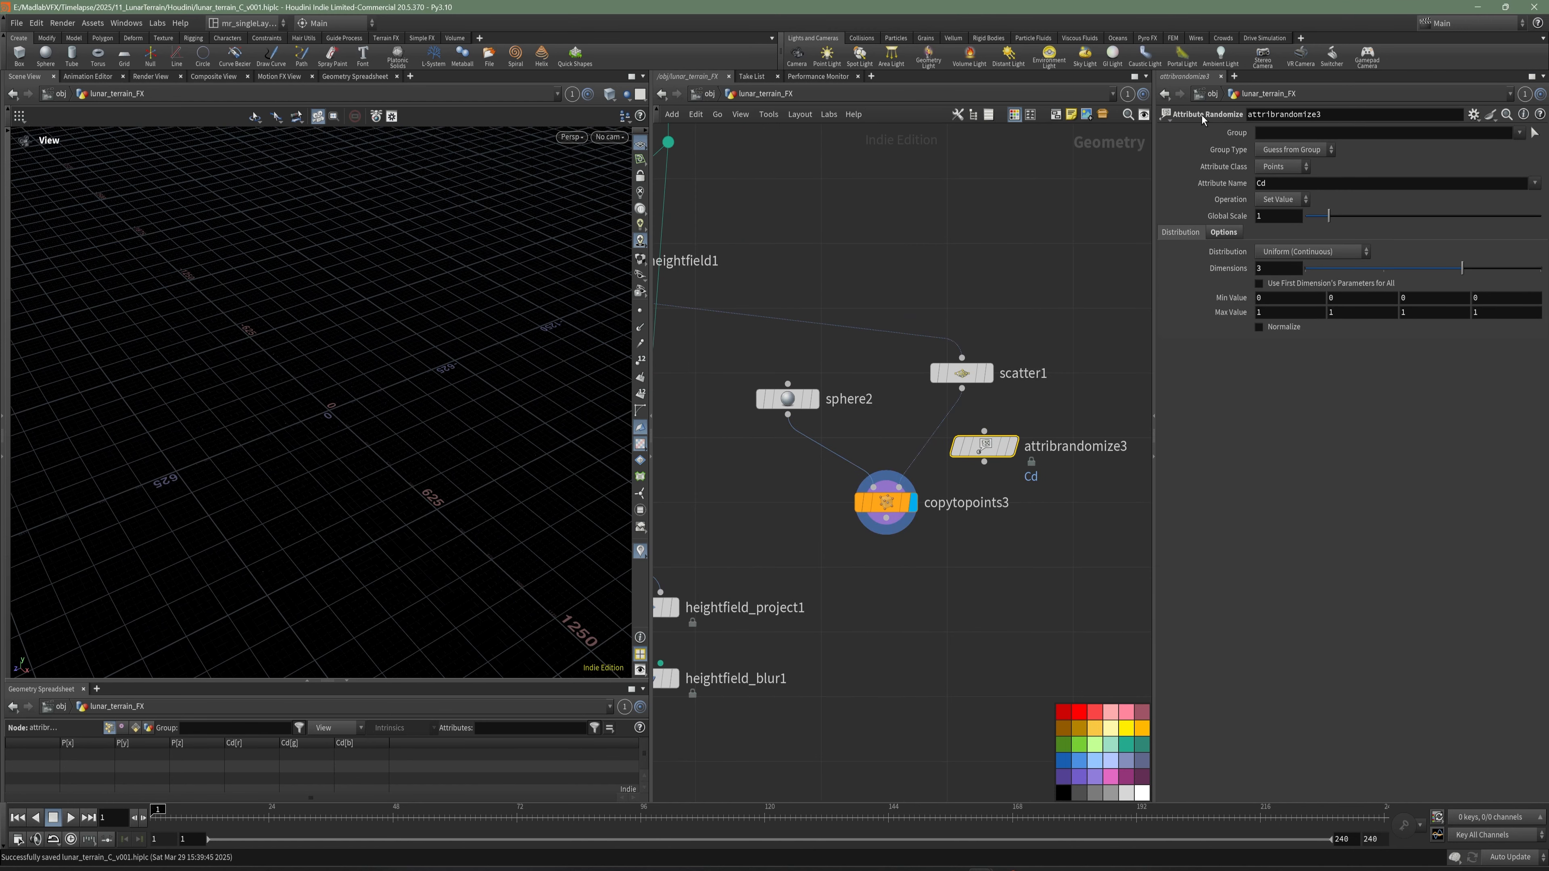
left_click_drag(984, 447, 961, 437)
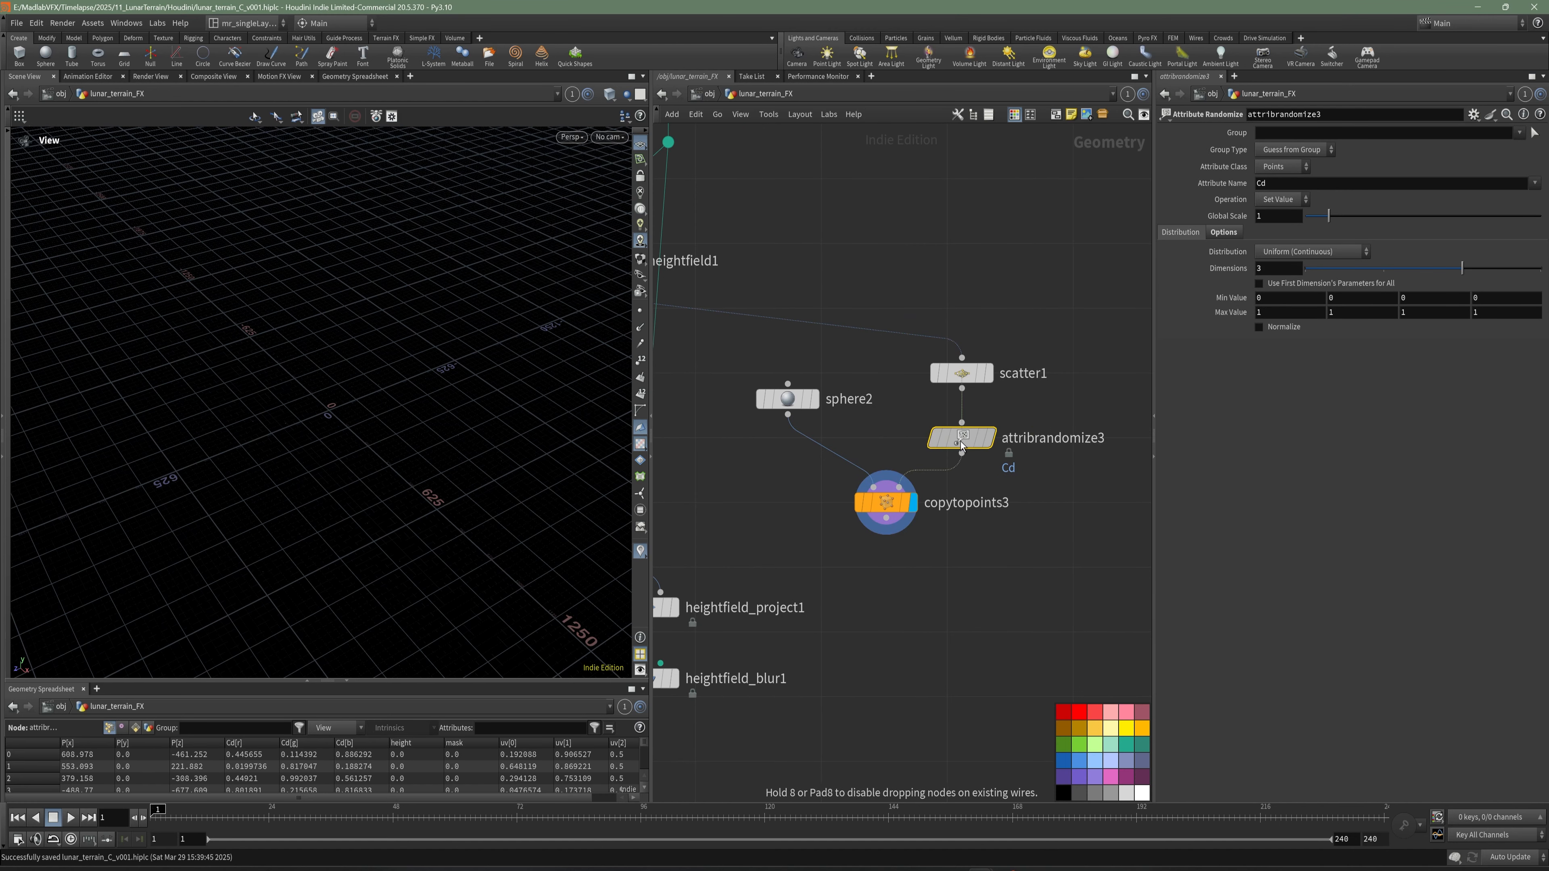
- Set attribrandomize3 to randomize the pscale attribute with 1 dimension
double_click(1260, 184)
type("pa")
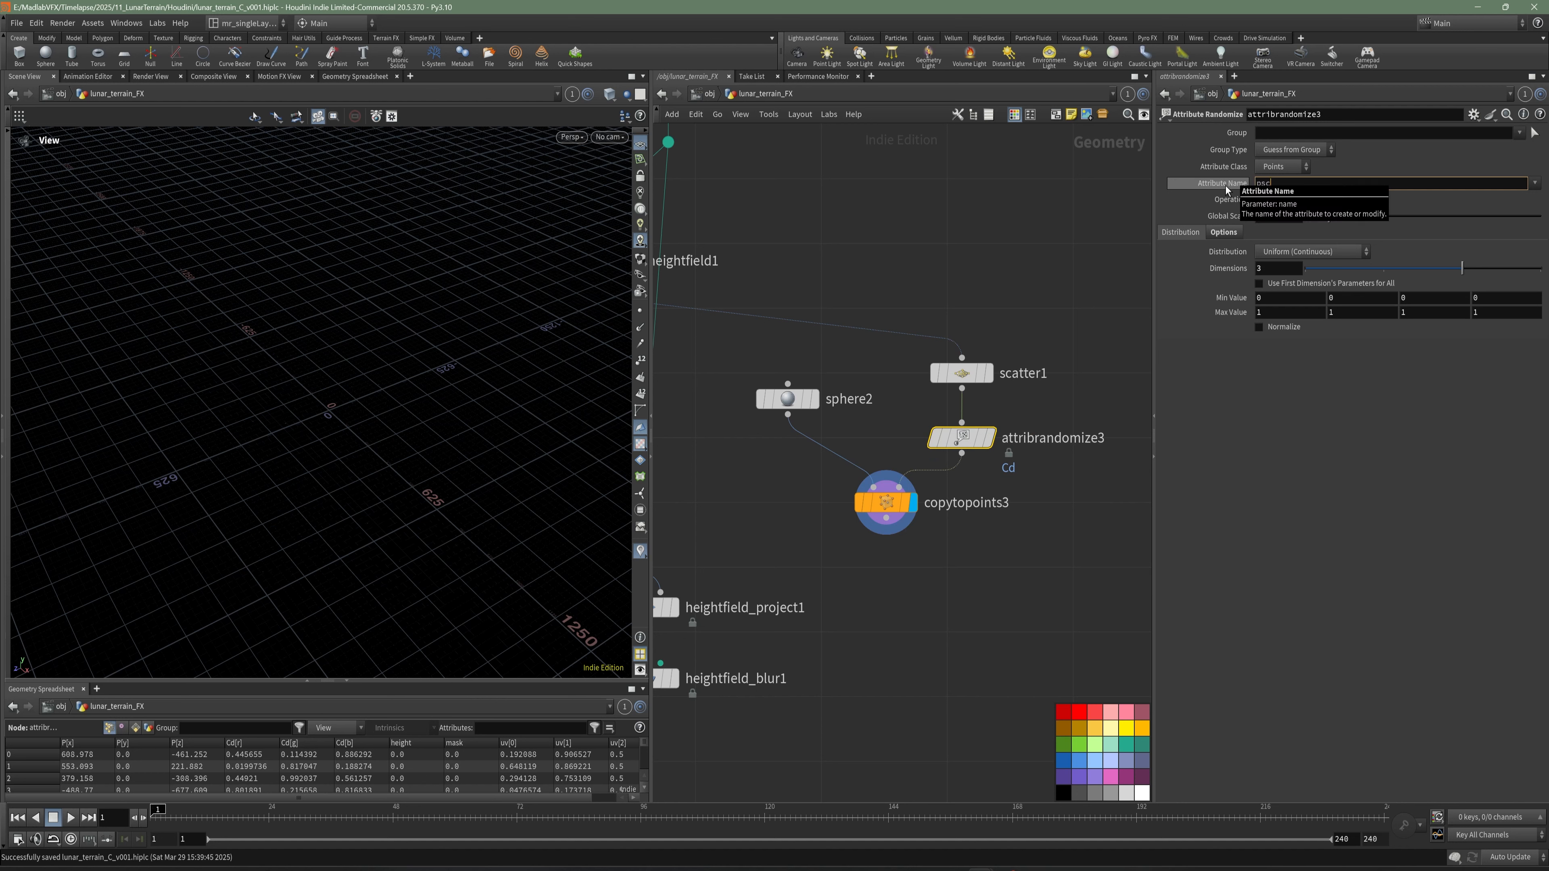
type("cale")
key("Return")
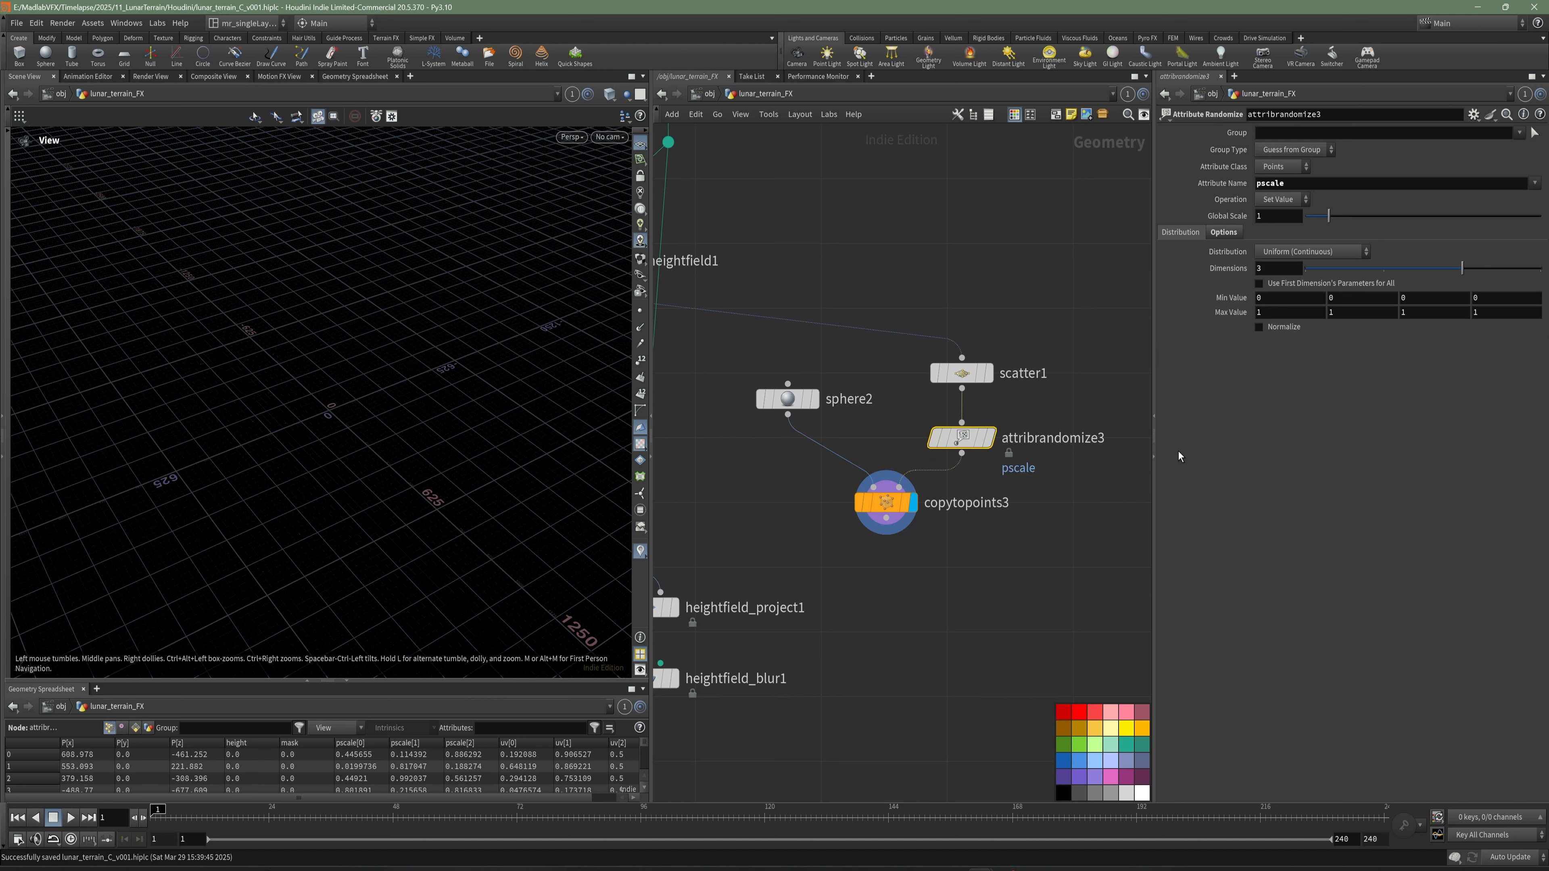
double_click(1276, 269)
type("1")
key("Return")
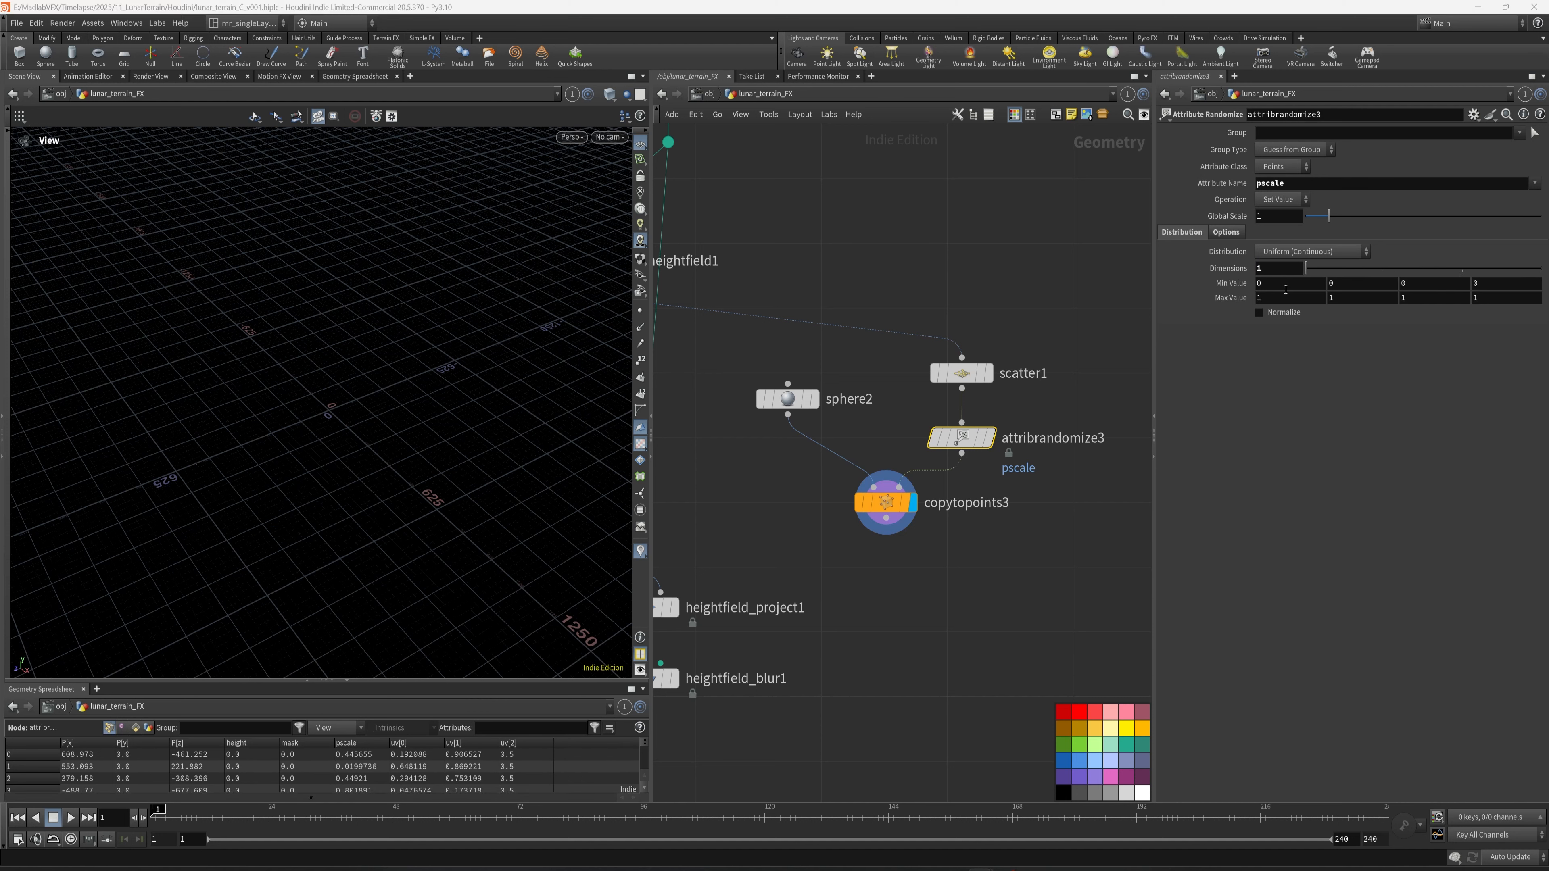
- Set the random pscale range to a minimum of 100 and a maximum of 200
left_click(1286, 286)
type("100")
key("Return")
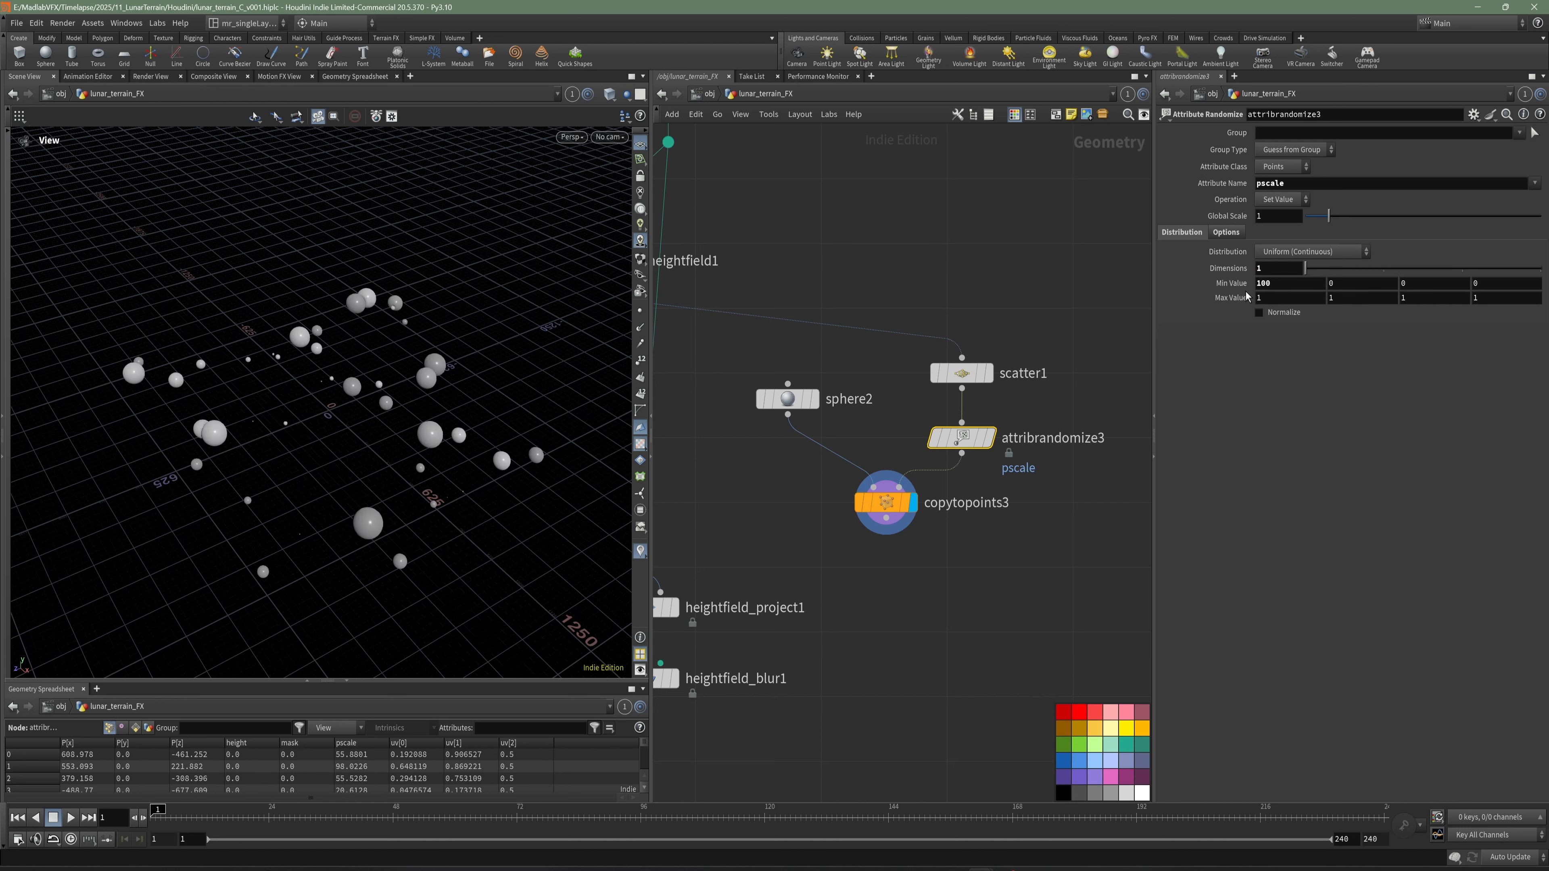
left_click(1282, 298)
type("200")
key("Return")
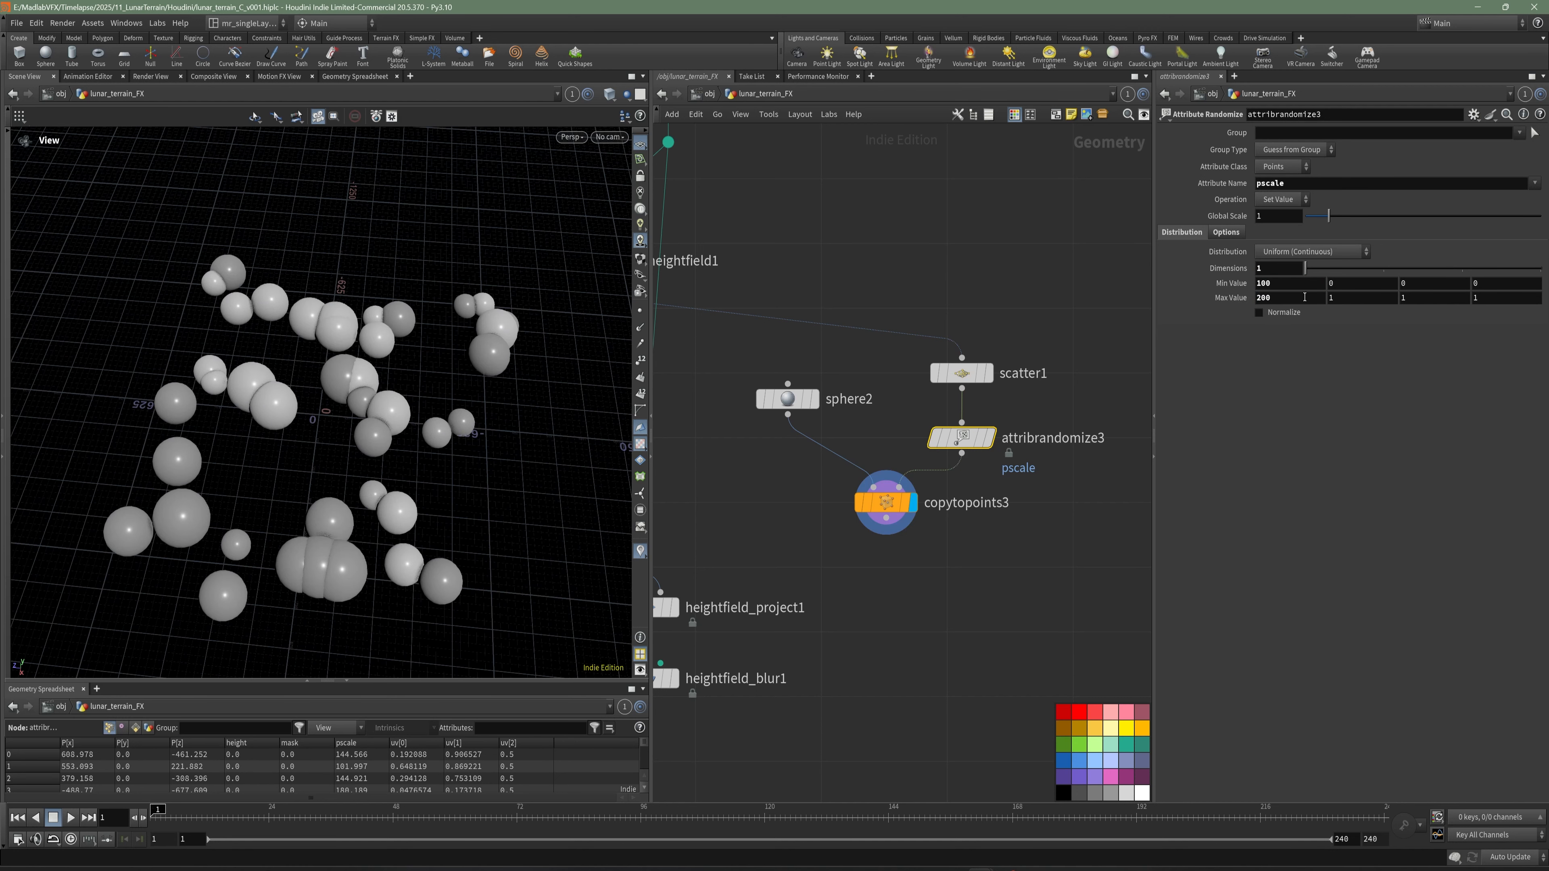
- Raise the maximum random pscale value to 300
middle_click_drag(1297, 298, 1324, 297)
type("300")
key("Return")
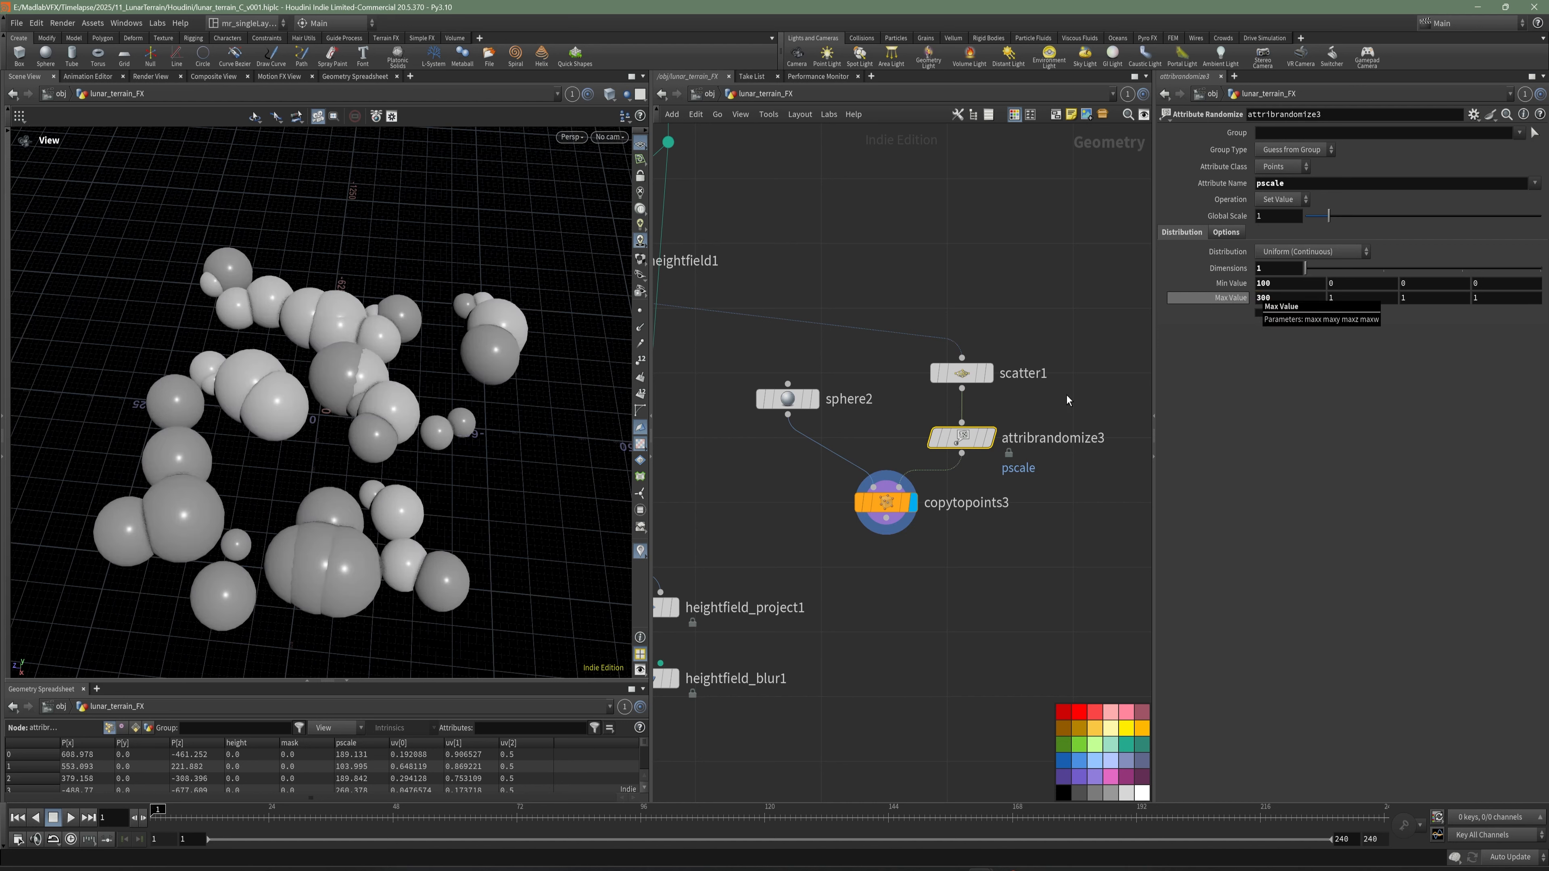
- Align scatter1 above attribrandomize3 and automatically lay out the four nodes of the sphere scattering branch
left_click_drag(1067, 359, 940, 432)
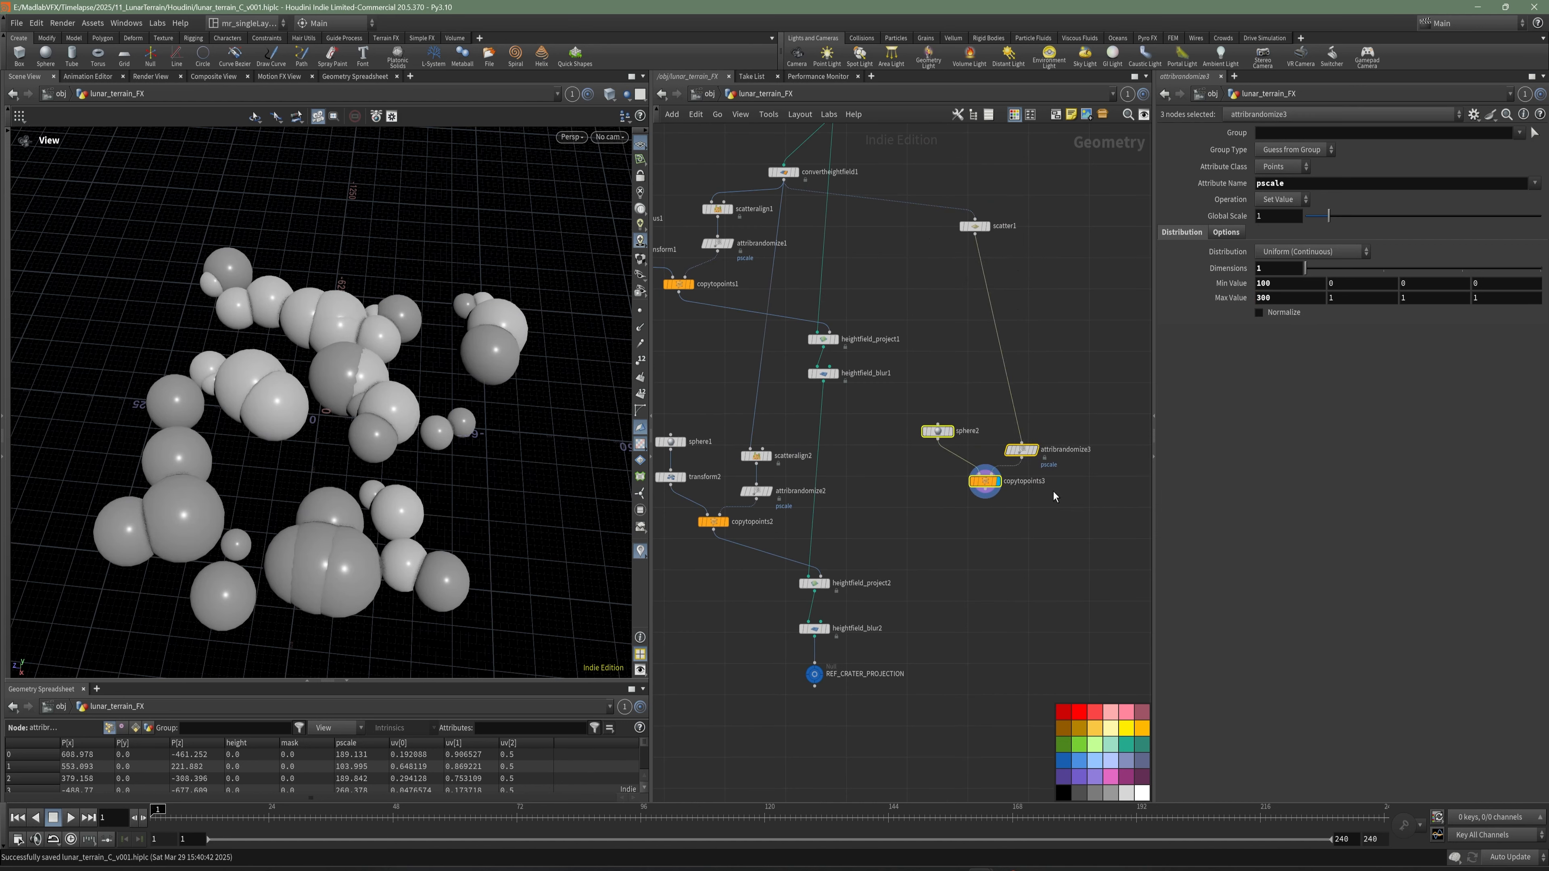
left_click_drag(975, 226, 1021, 382)
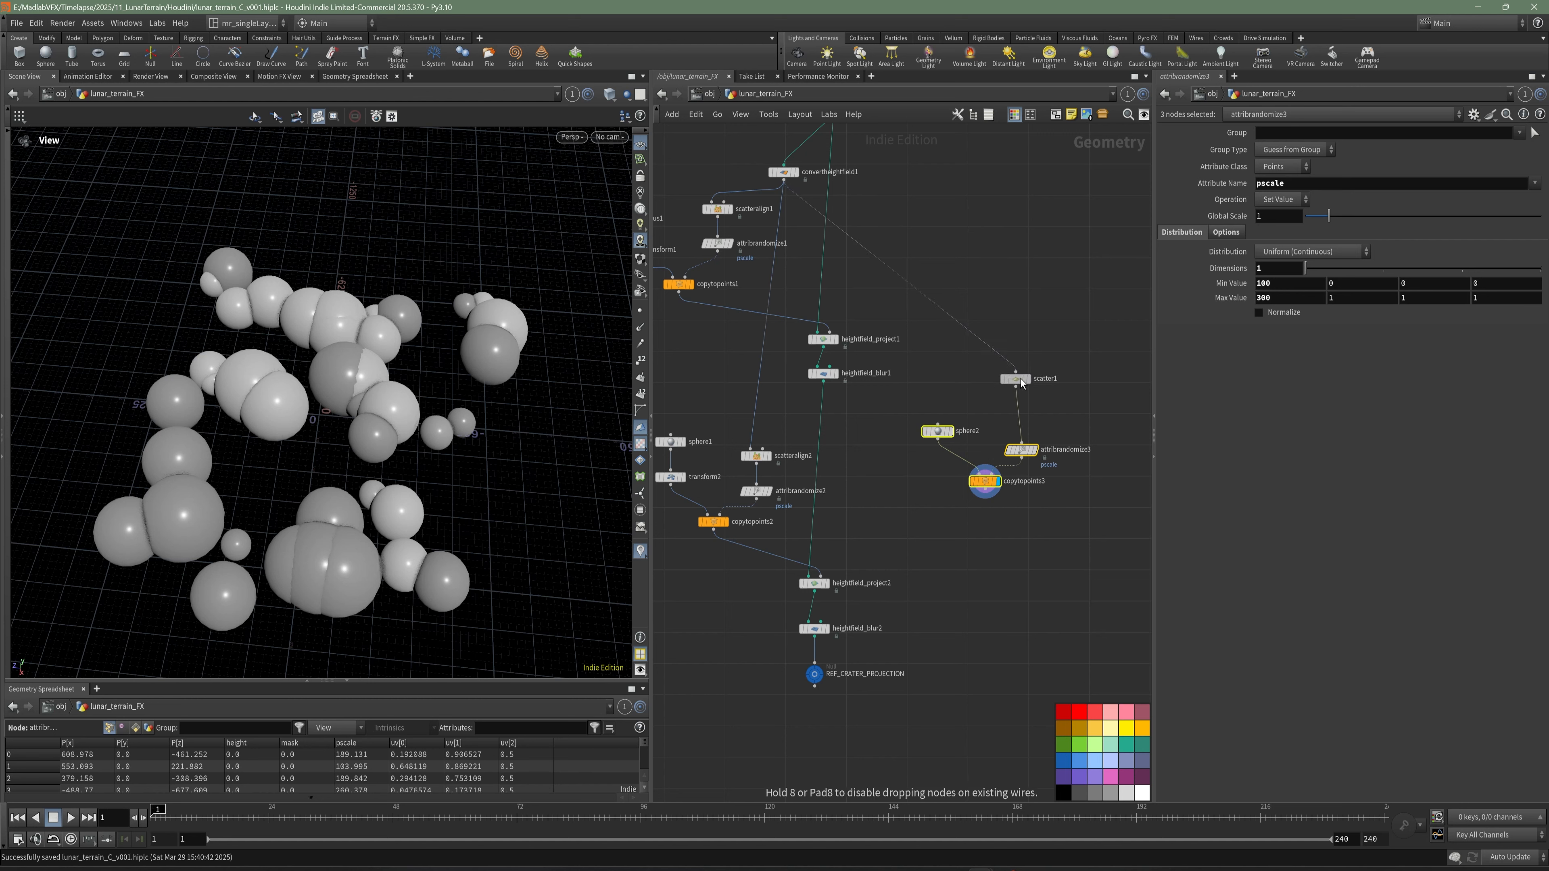
left_click_drag(892, 360, 1069, 488)
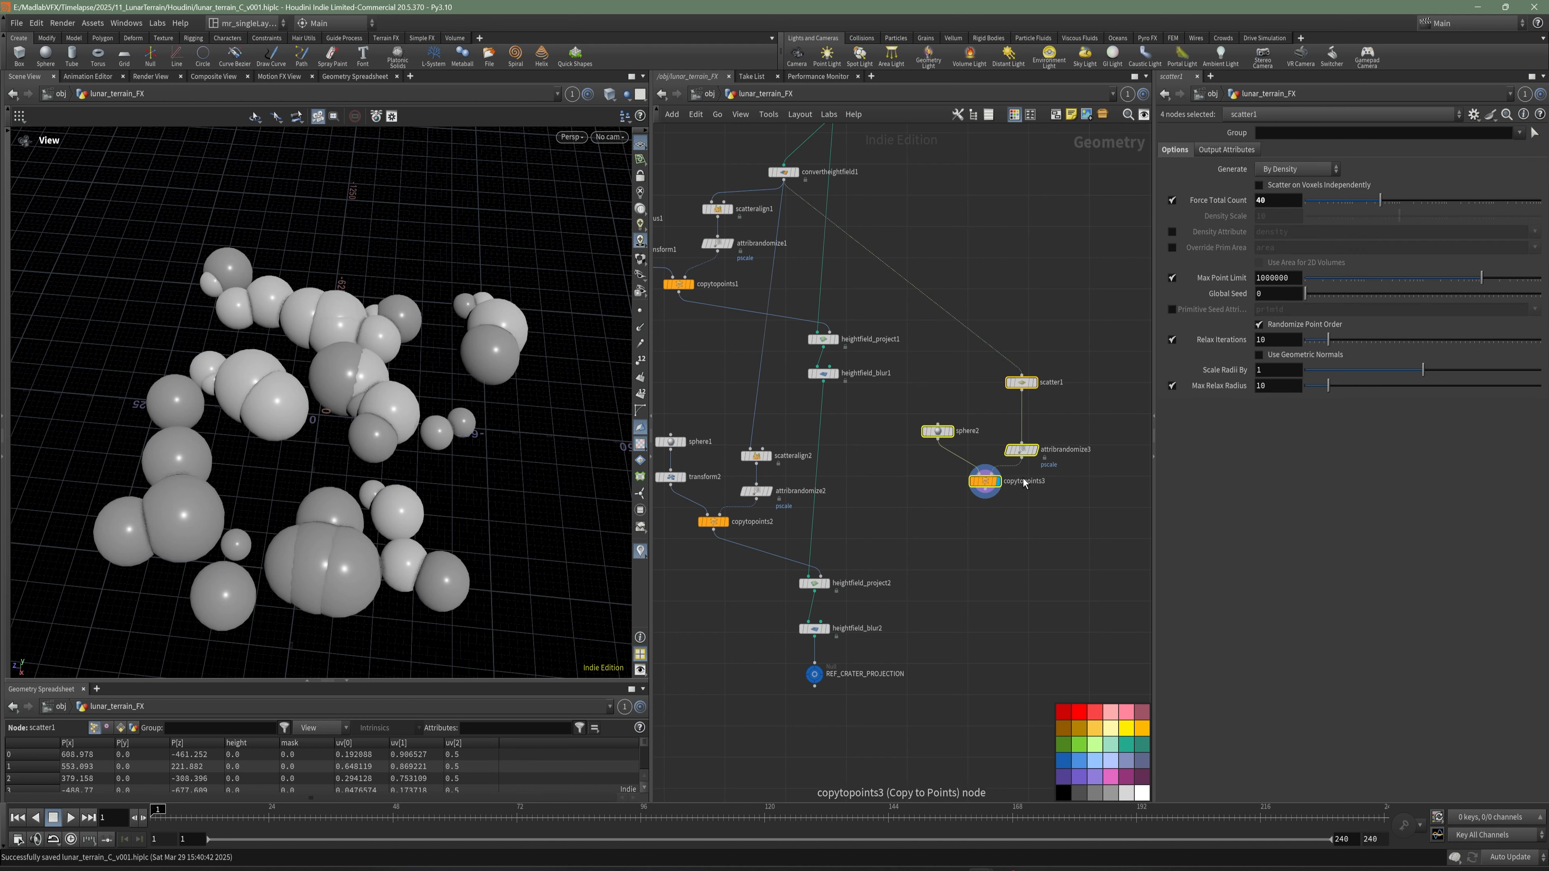
key("l")
middle_click_drag(980, 570, 993, 425)
left_click(991, 428)
- Add a HeightField Mask by Geometry node below REF_CRATER_PROJECTION
scroll(966, 451, "up", 2)
middle_click_drag(902, 607, 919, 509)
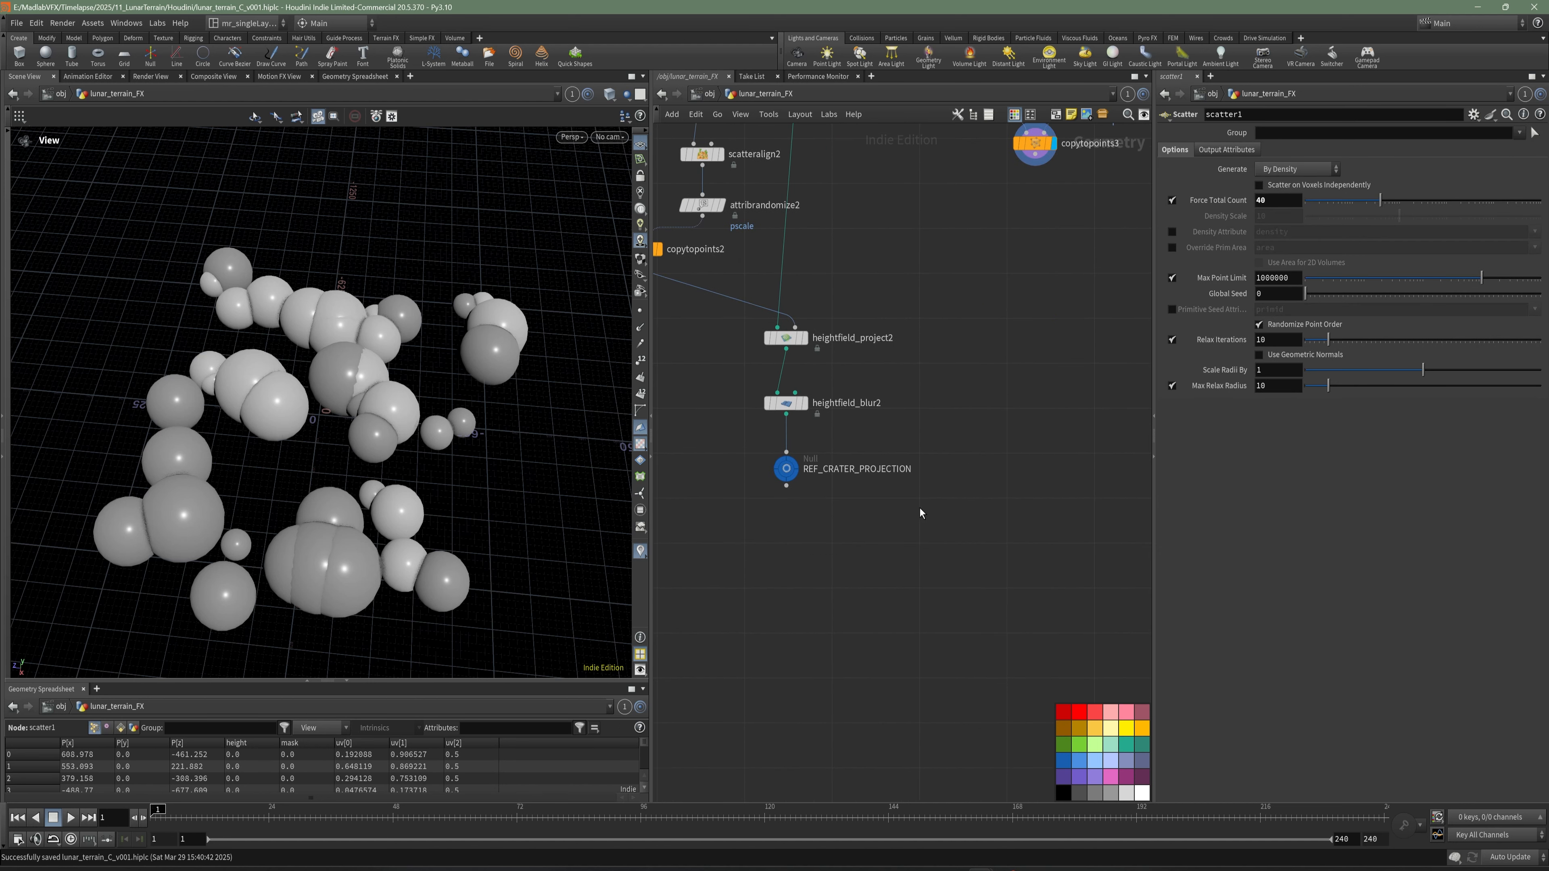
scroll(917, 516, "down", 1)
key("Tab")
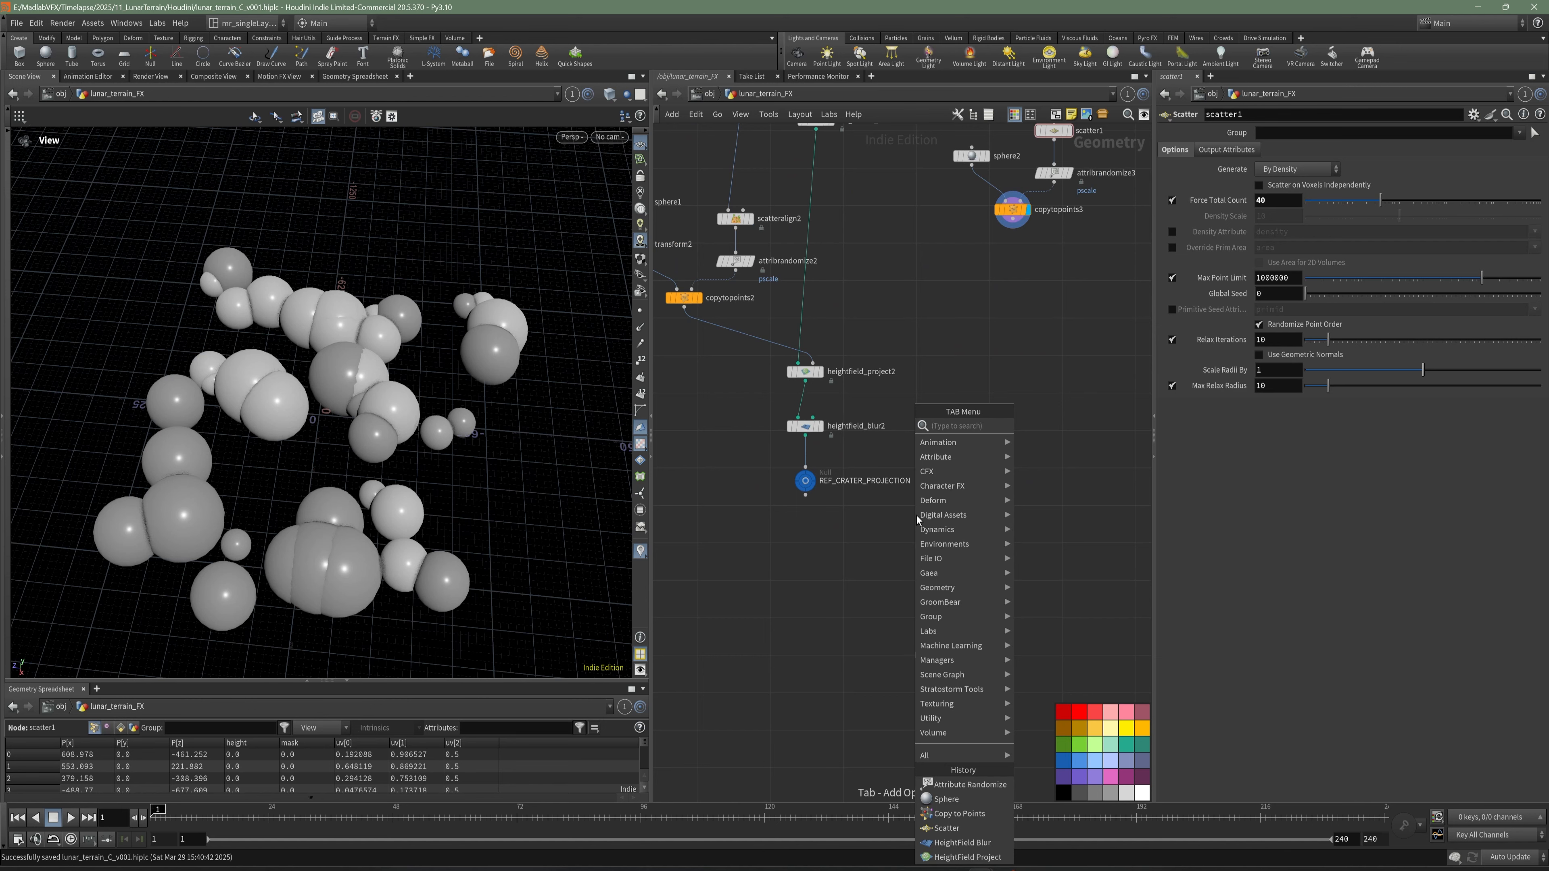
type("hei mas")
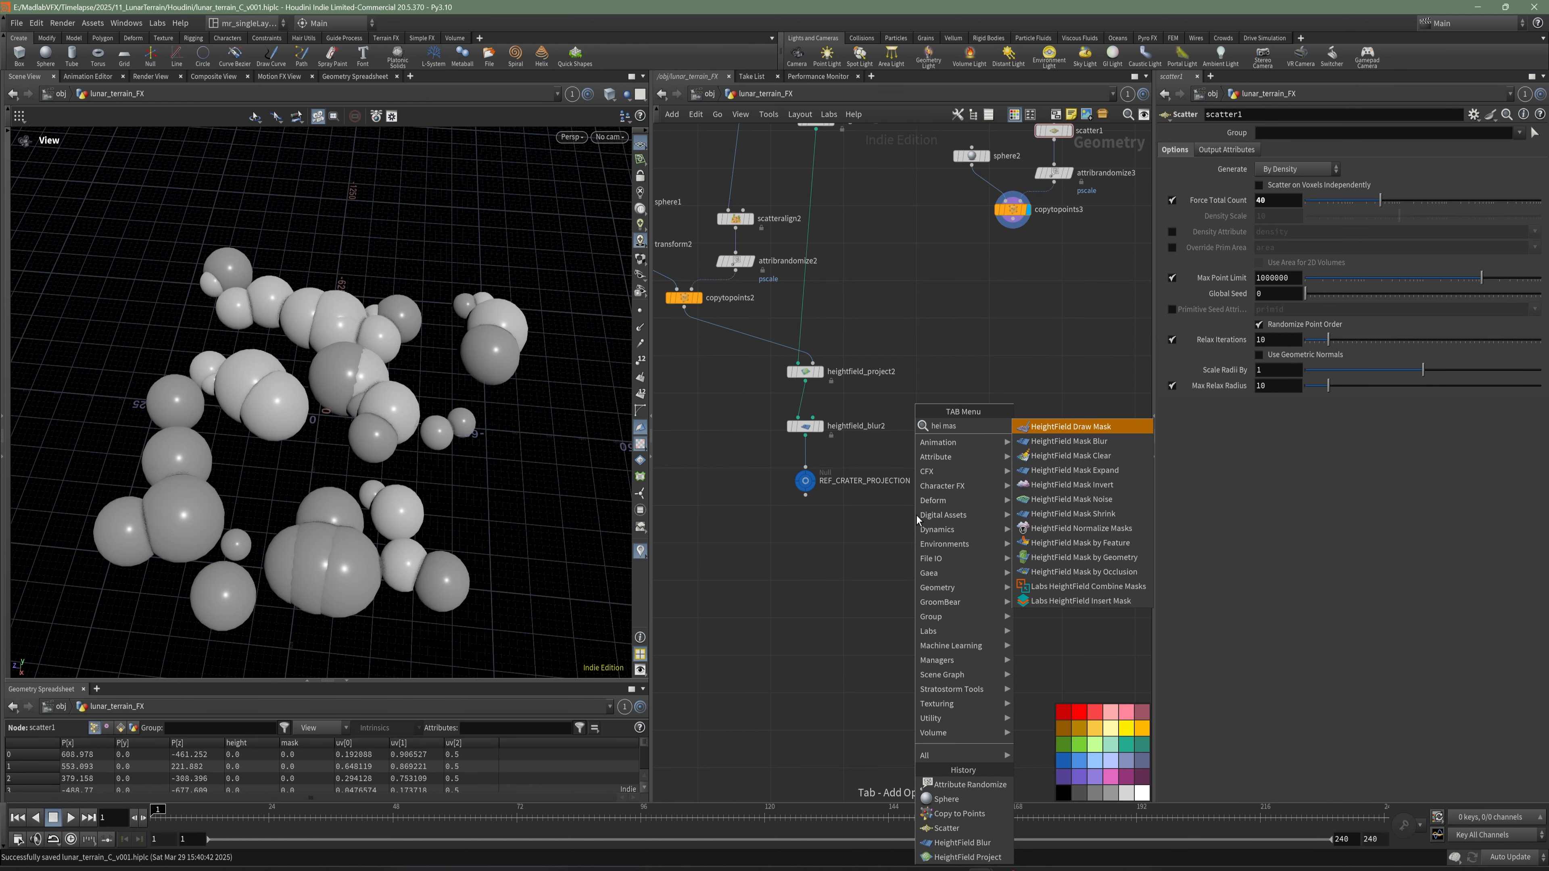
left_click(1127, 558)
left_click(905, 555)
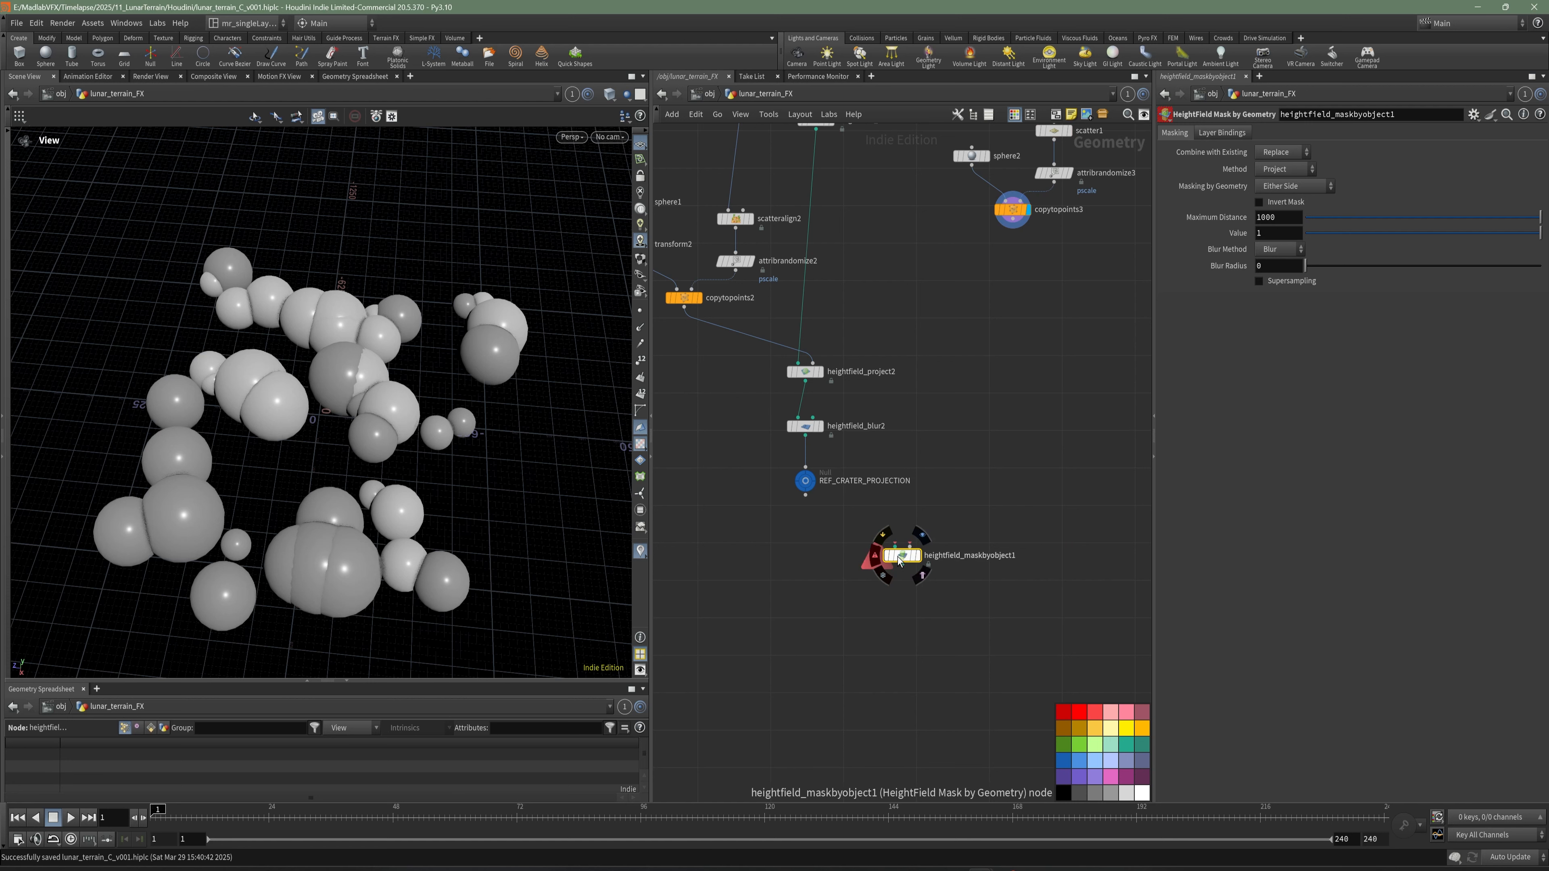
left_click_drag(903, 555, 919, 596)
- Connect REF_CRATER_PROJECTION to heightfield_maskbyobject1's first input and copytopoints3 to its second, and display the mask node
left_click(805, 495)
left_click(909, 586)
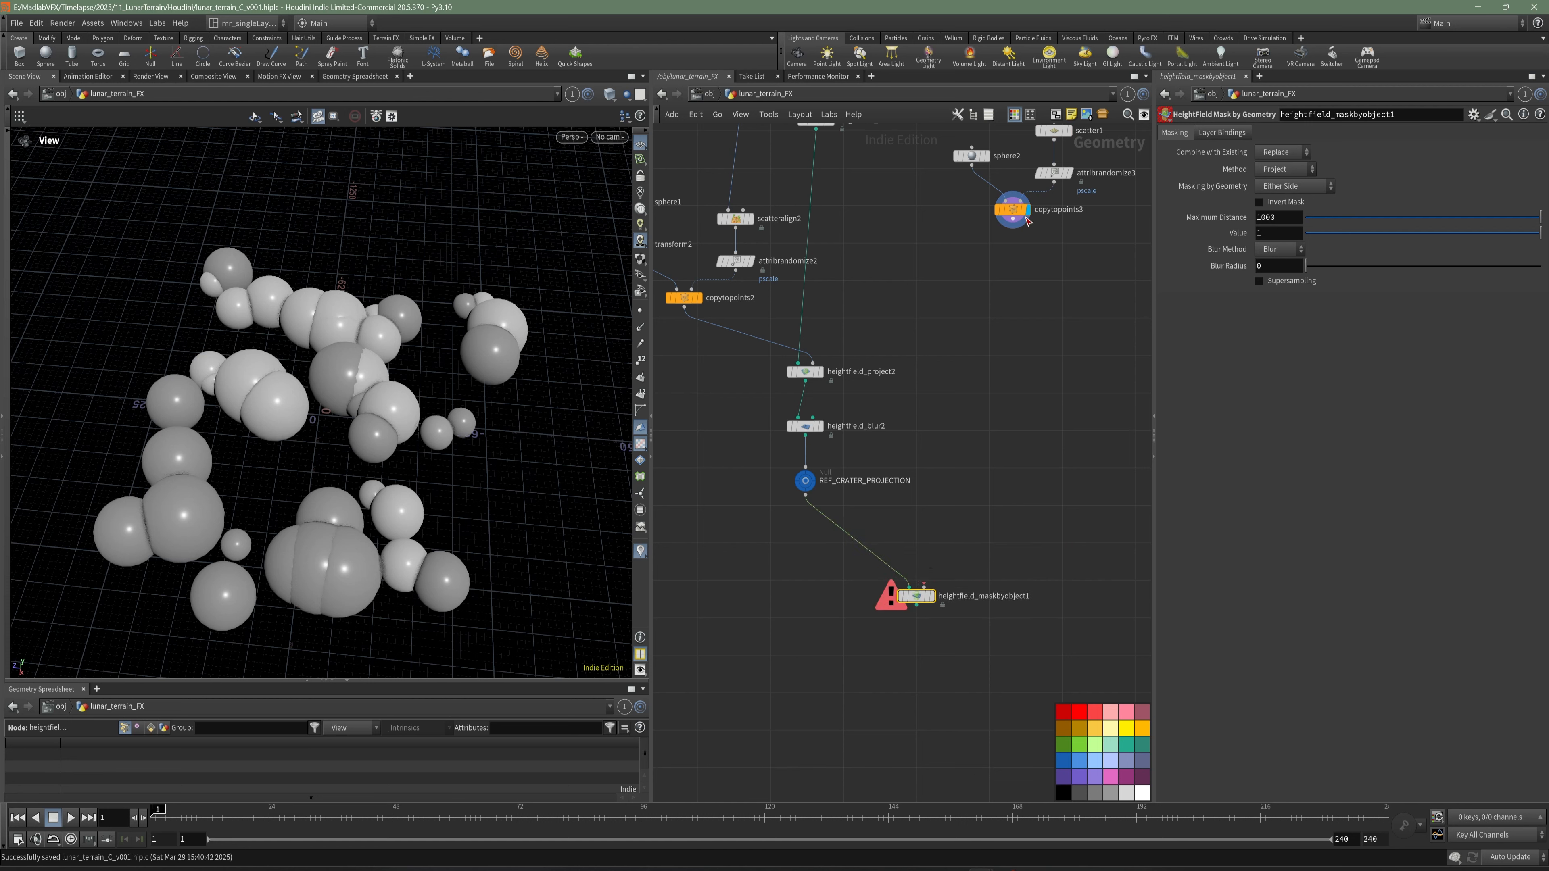
left_click(1013, 227)
left_click(935, 593)
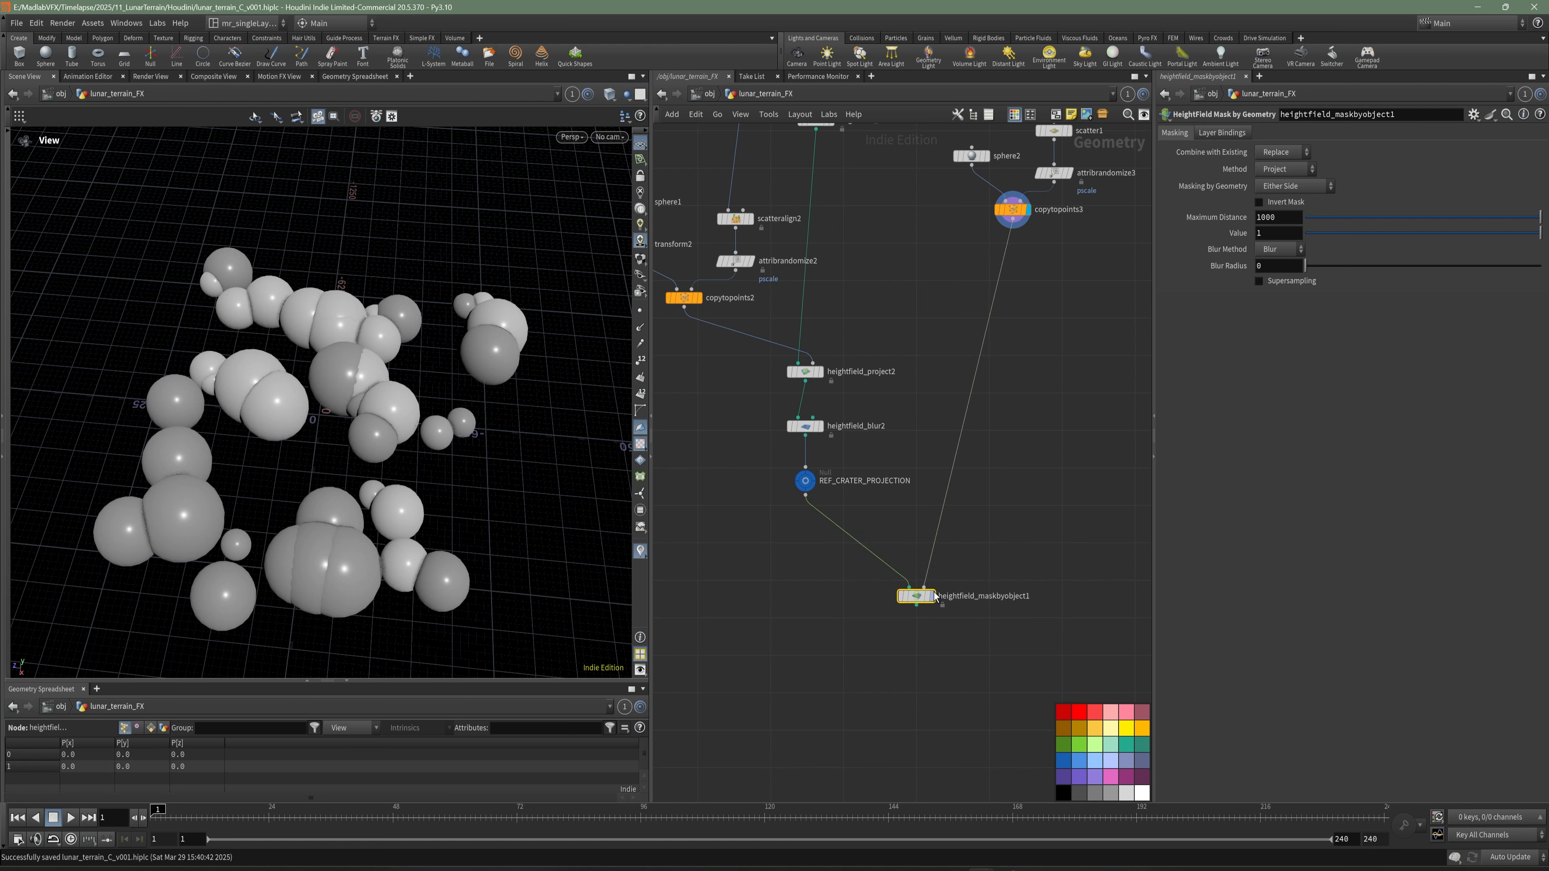
left_click(933, 596)
- Examine the mask on the cratered terrain, temporarily overlaying copytopoints3's spheres to compare their placement
scroll(471, 432, "up", 3)
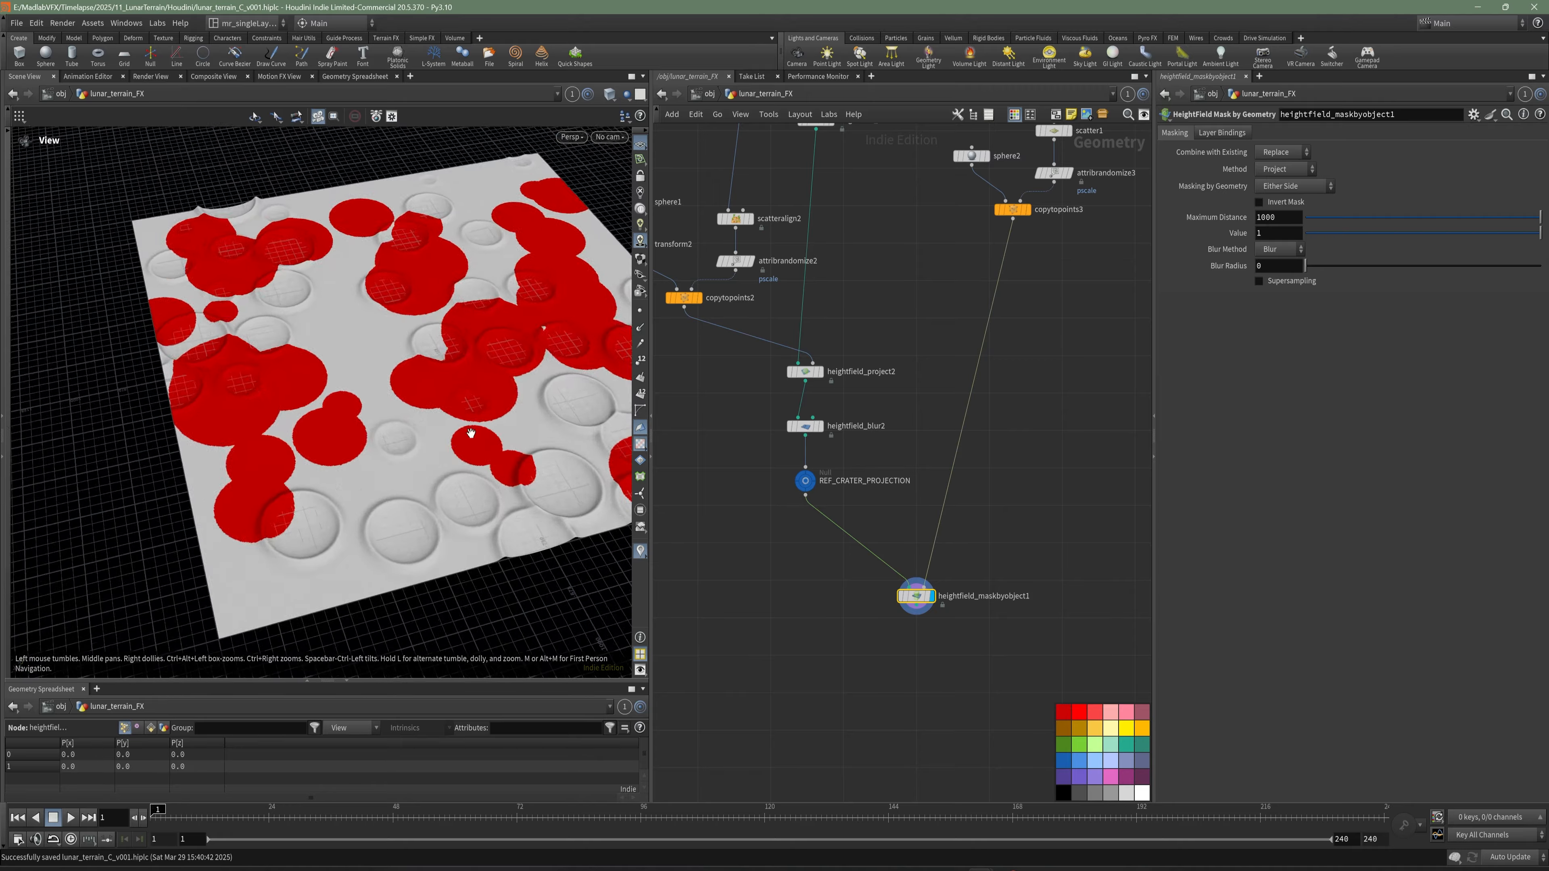
mouse_move(471, 432)
left_mouse_down()
mouse_move(558, 421)
mouse_move(467, 415)
left_mouse_up()
scroll(488, 427, "up", 3)
middle_click_drag(1036, 212, 985, 348)
scroll(985, 348, "up", 3)
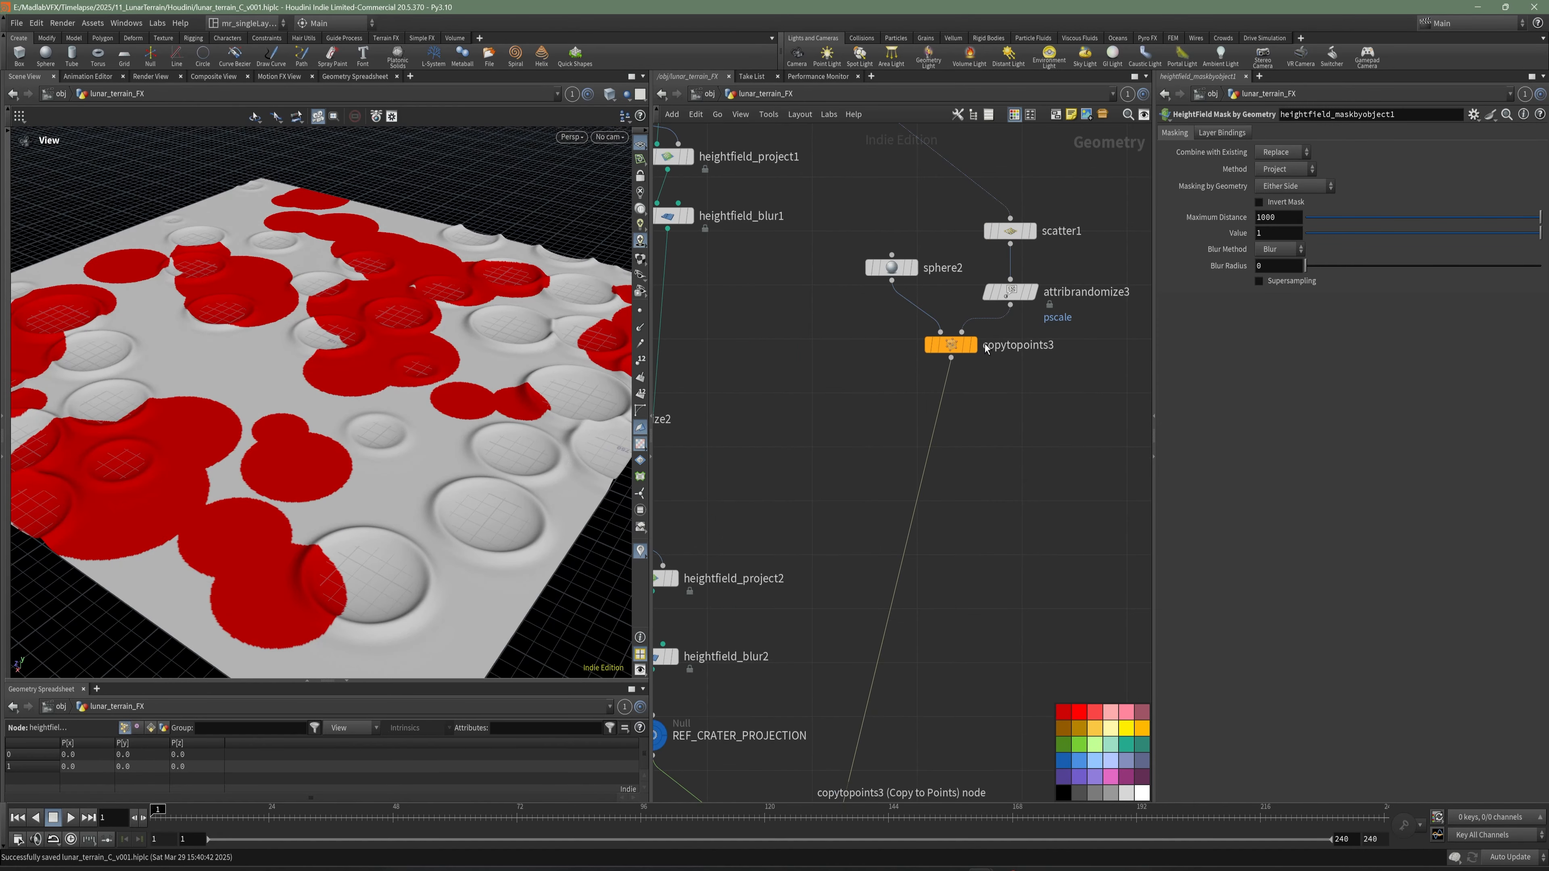
left_click(972, 345)
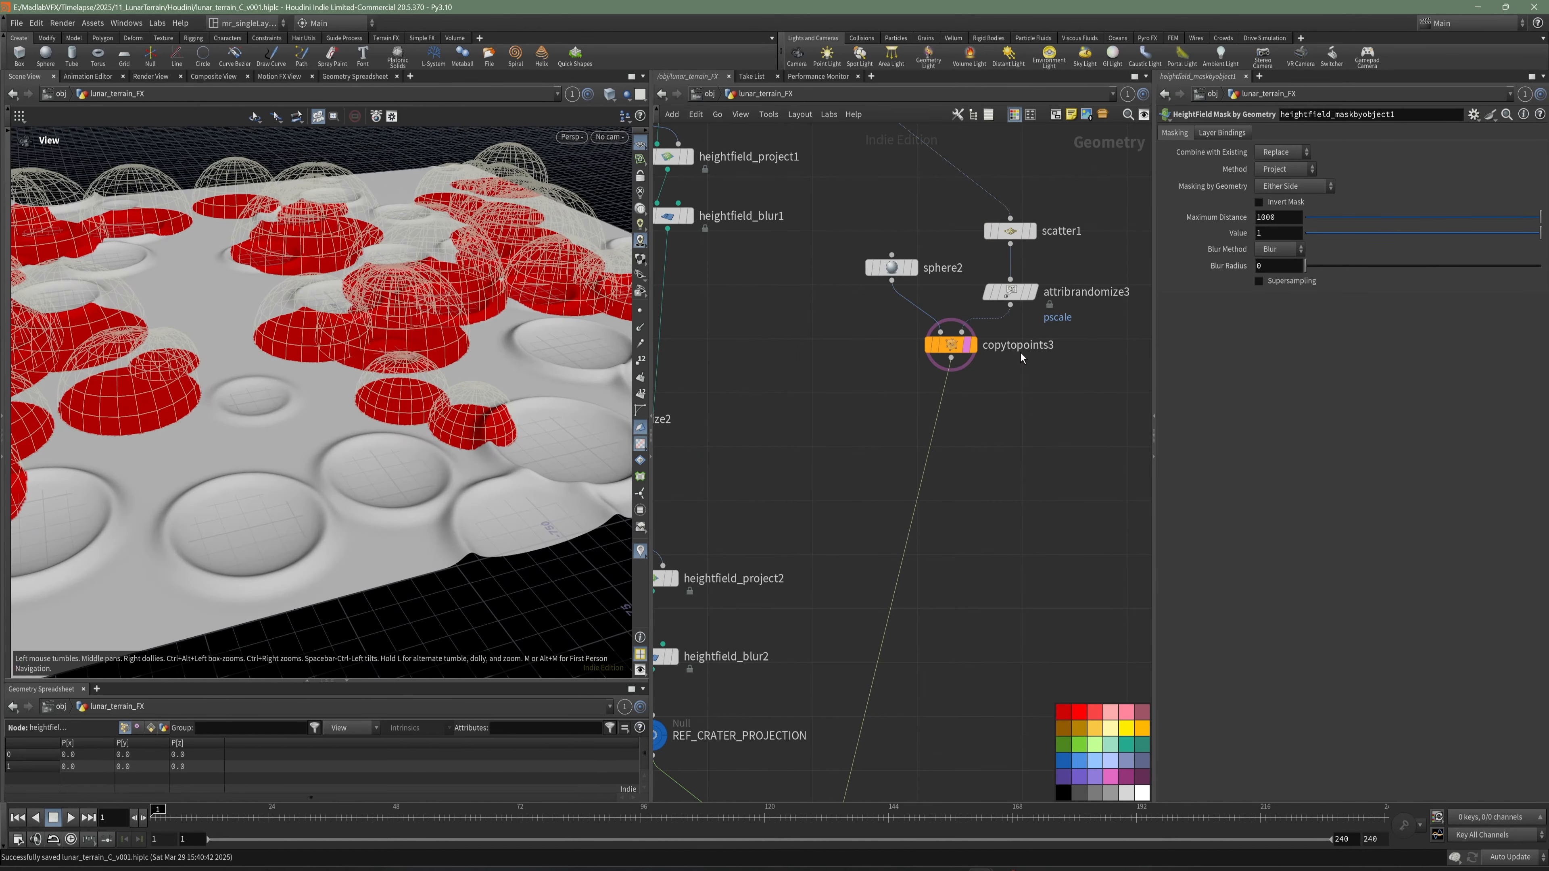
left_click(971, 346)
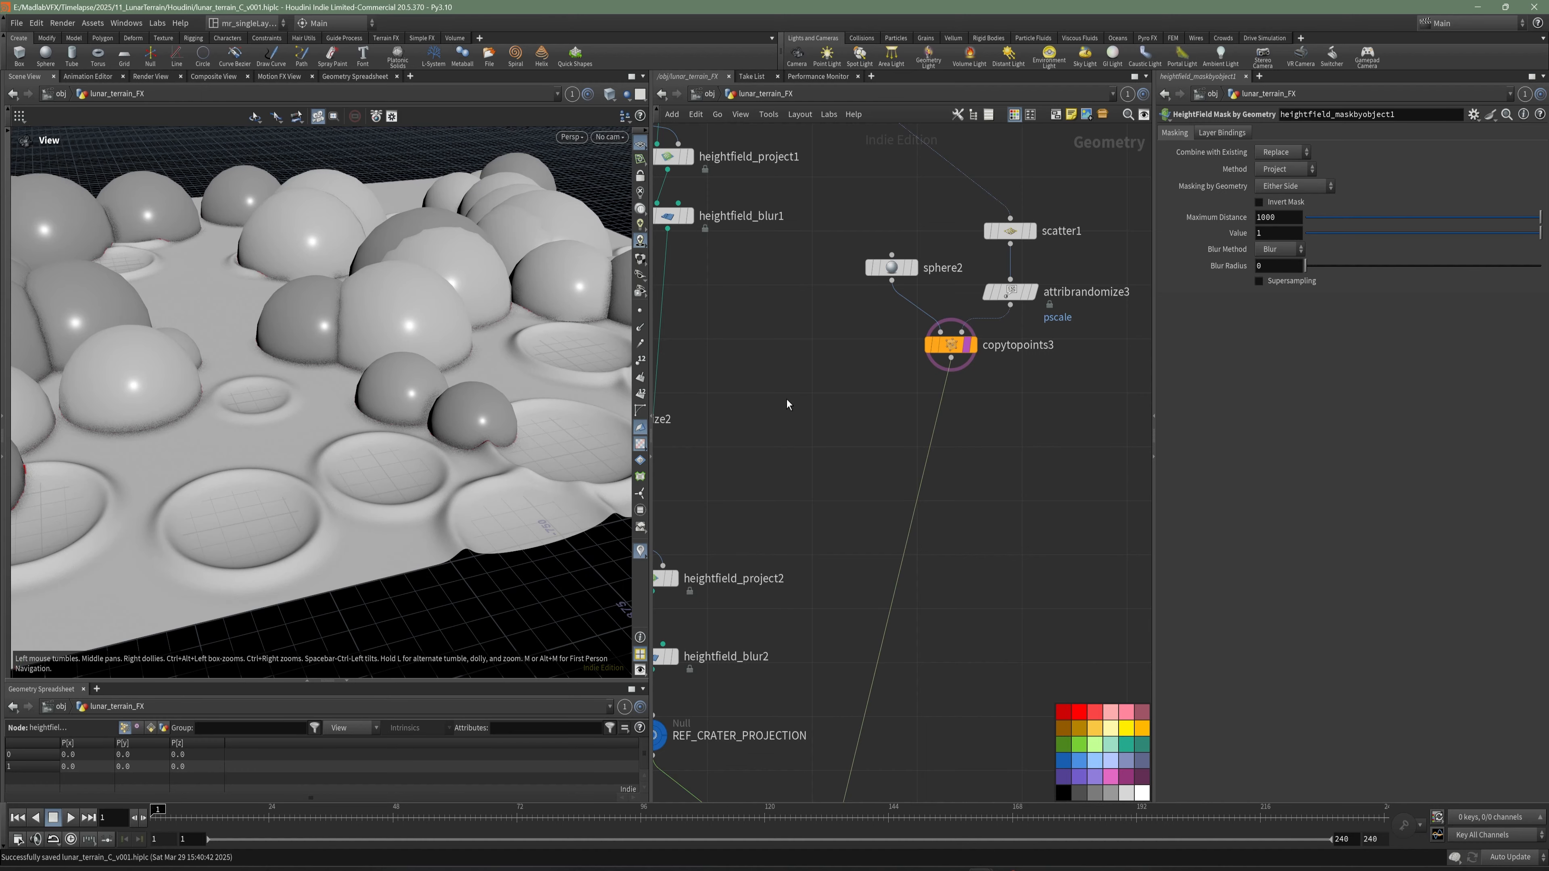
left_click(970, 347)
left_click_drag(475, 341, 340, 394)
scroll(910, 501, "down", 3)
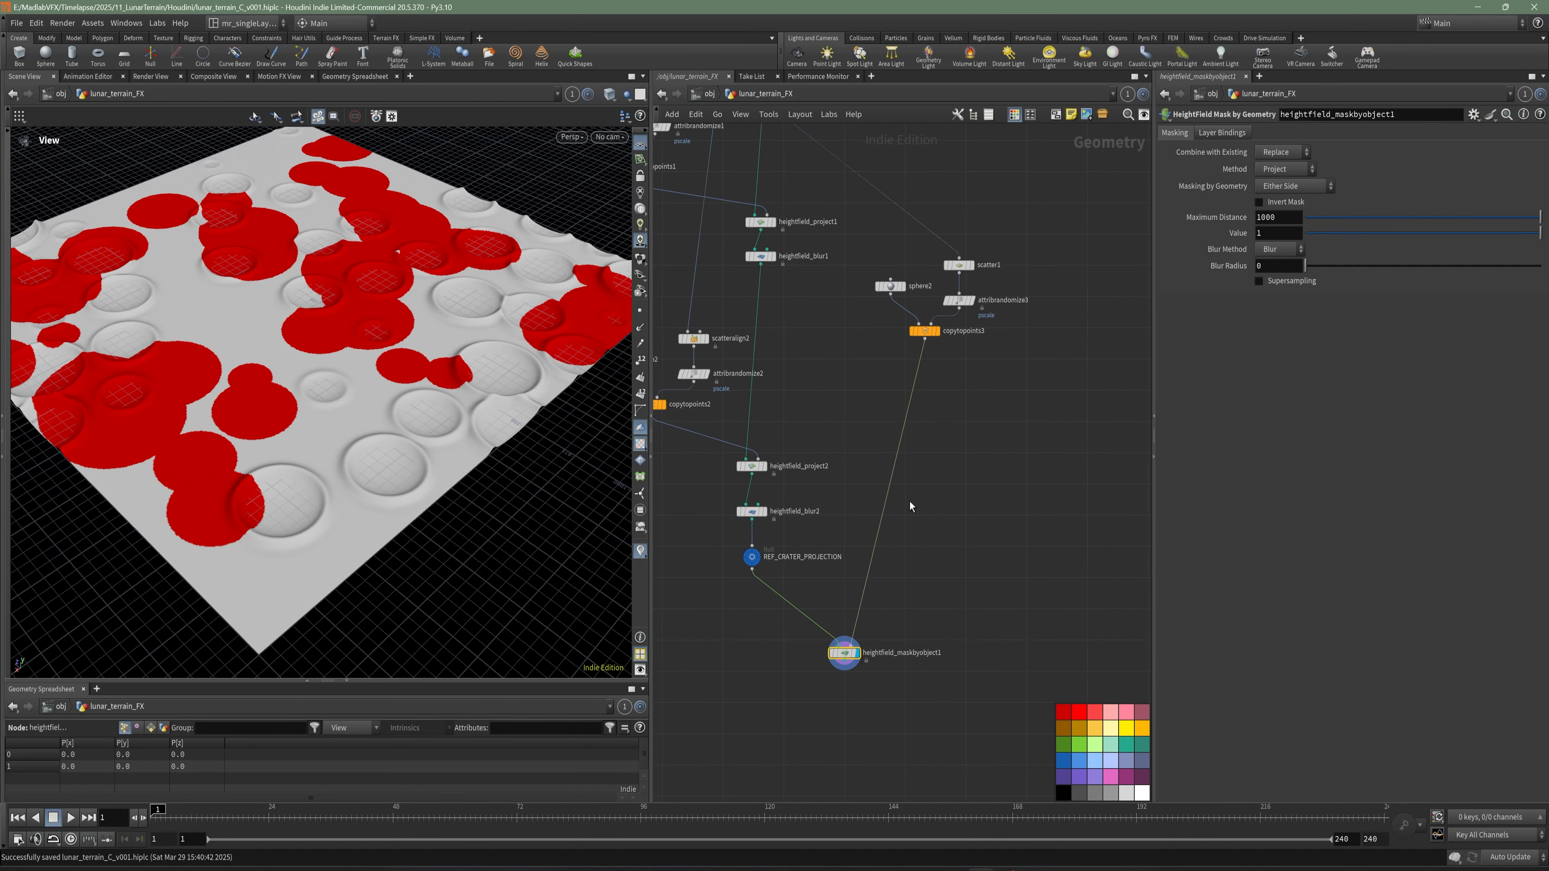
- Set heightfield_maskbyobject1's Blur Radius to 40 and check the softened mask edges on the terrain
middle_click_drag(919, 590, 915, 539)
right_click_drag(201, 404, 362, 412)
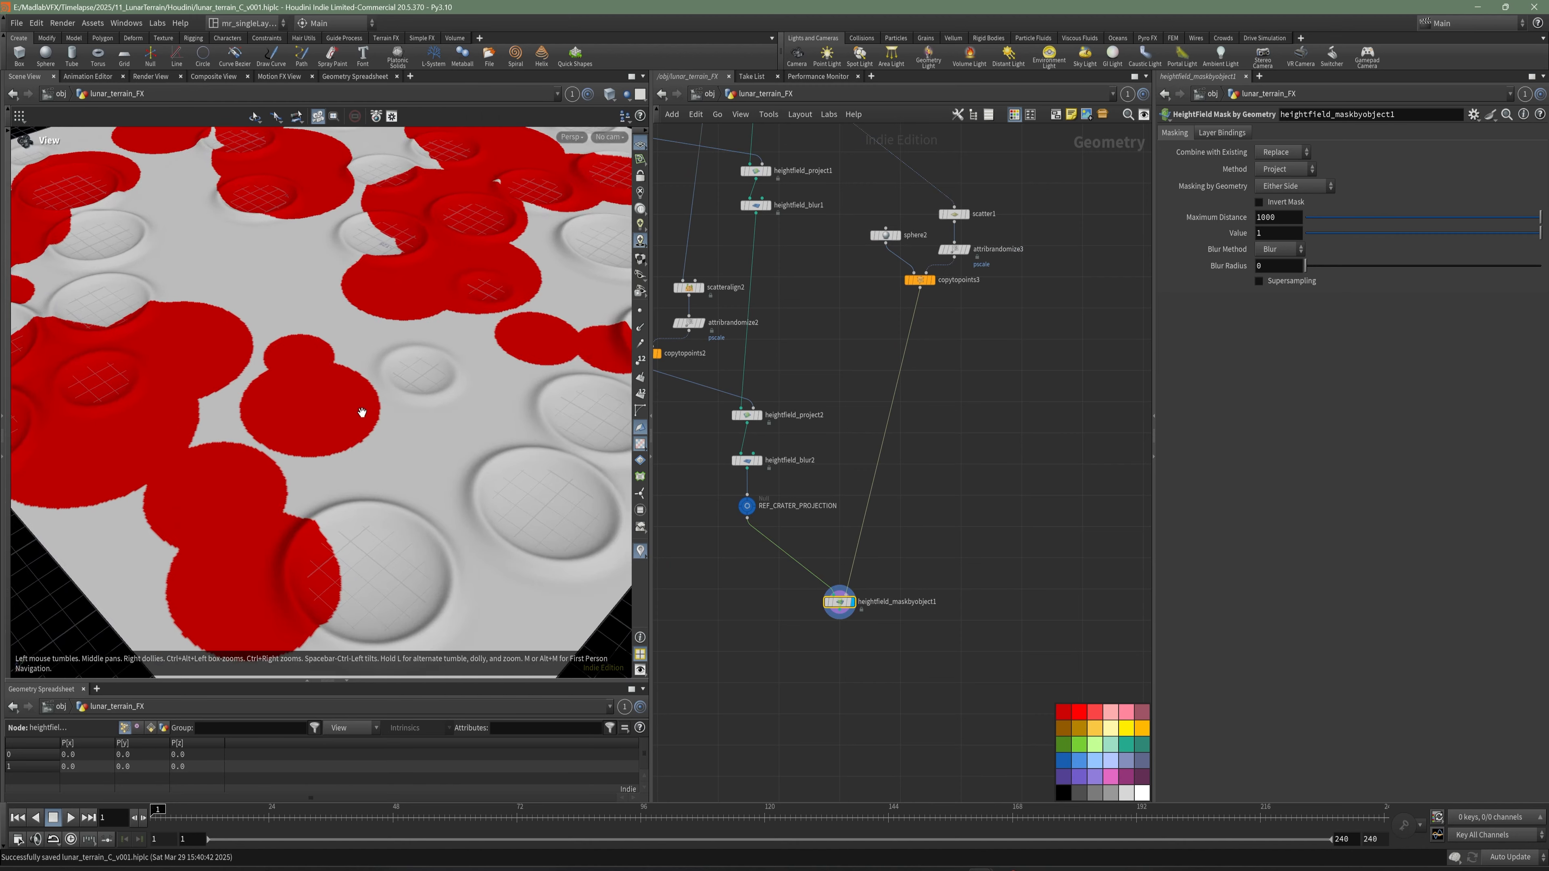
left_click_drag(362, 412, 351, 459)
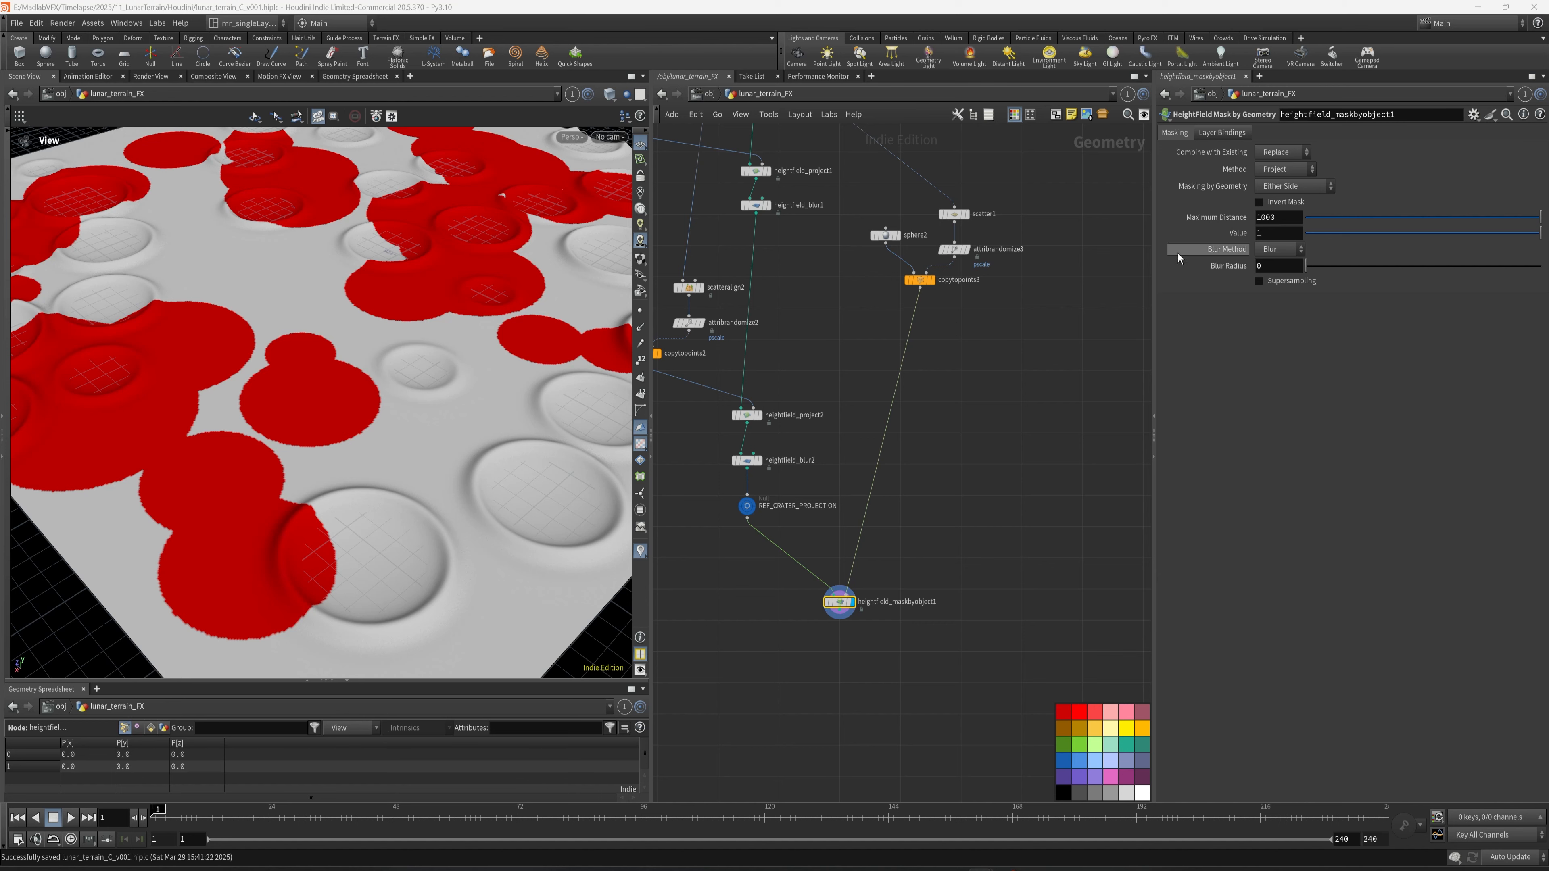
left_click(1275, 265)
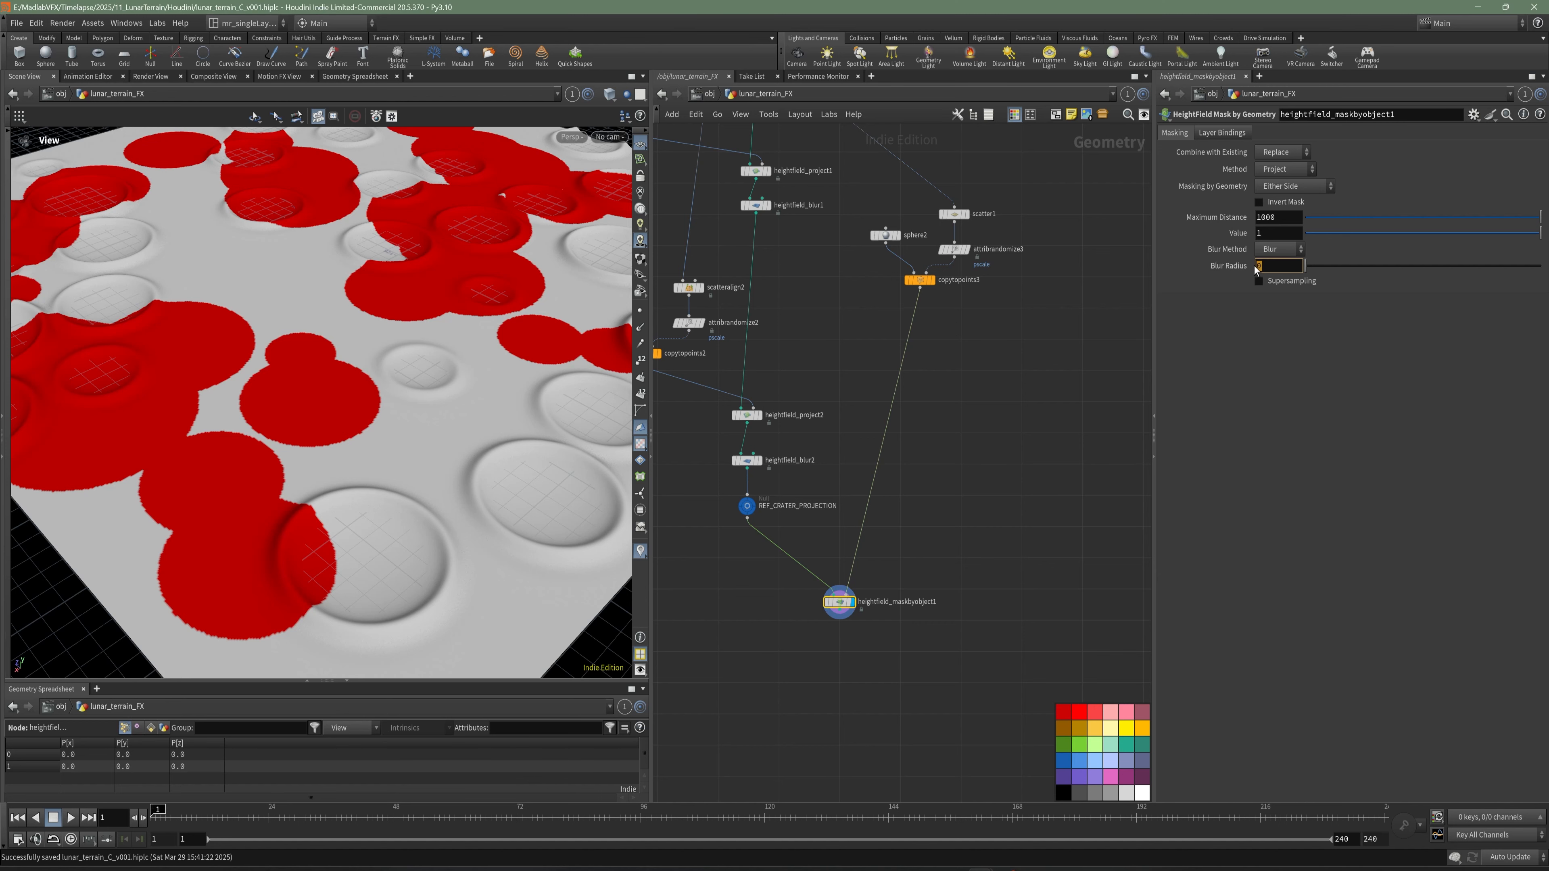
type("40")
key("Return")
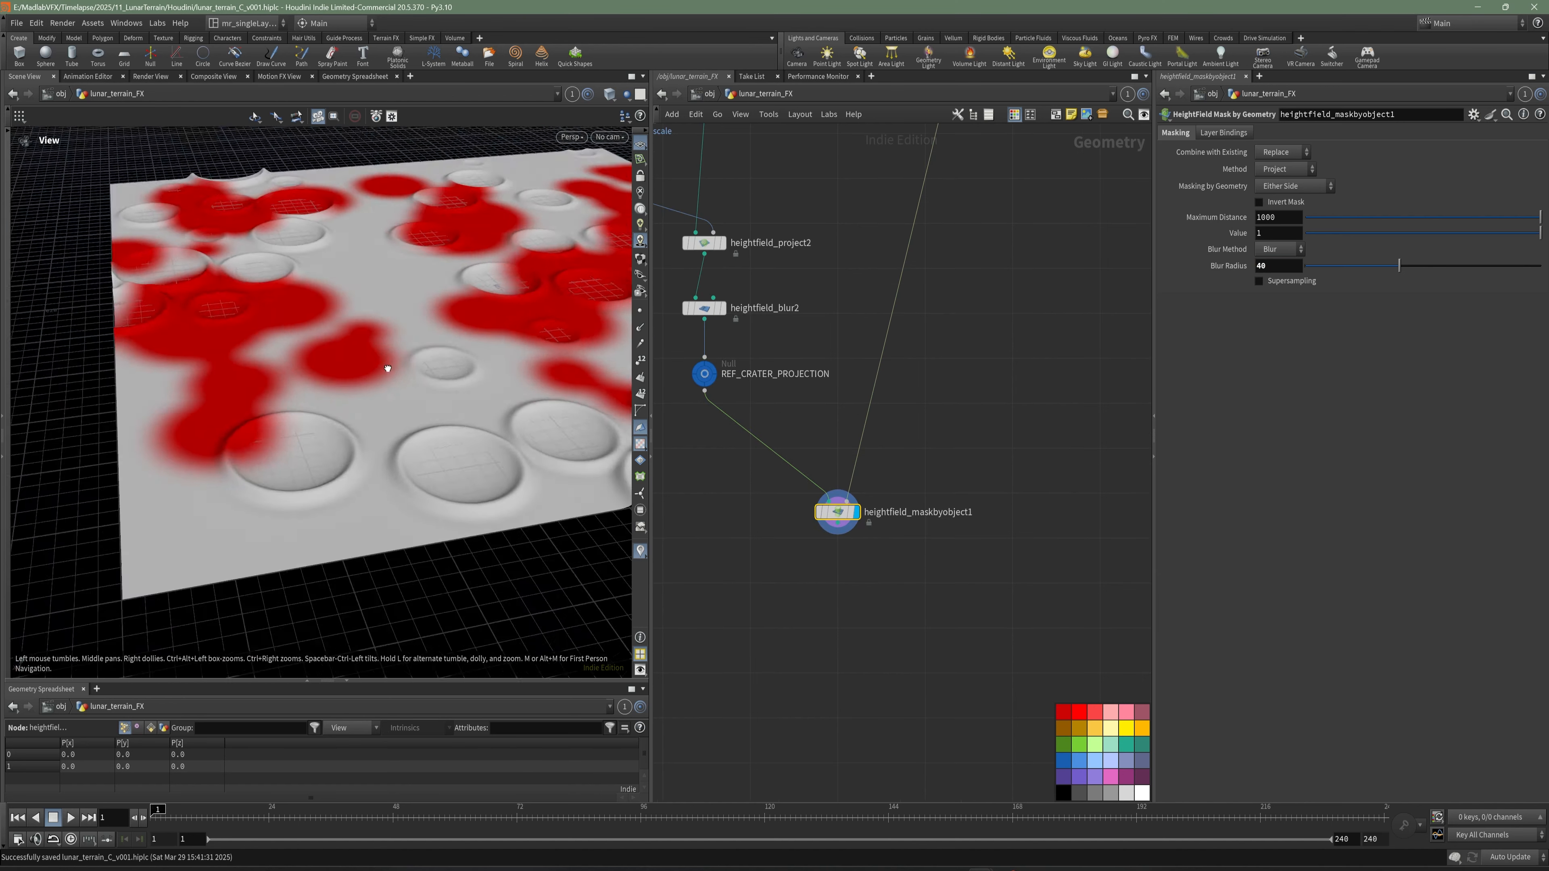
left_click_drag(387, 366, 468, 409)
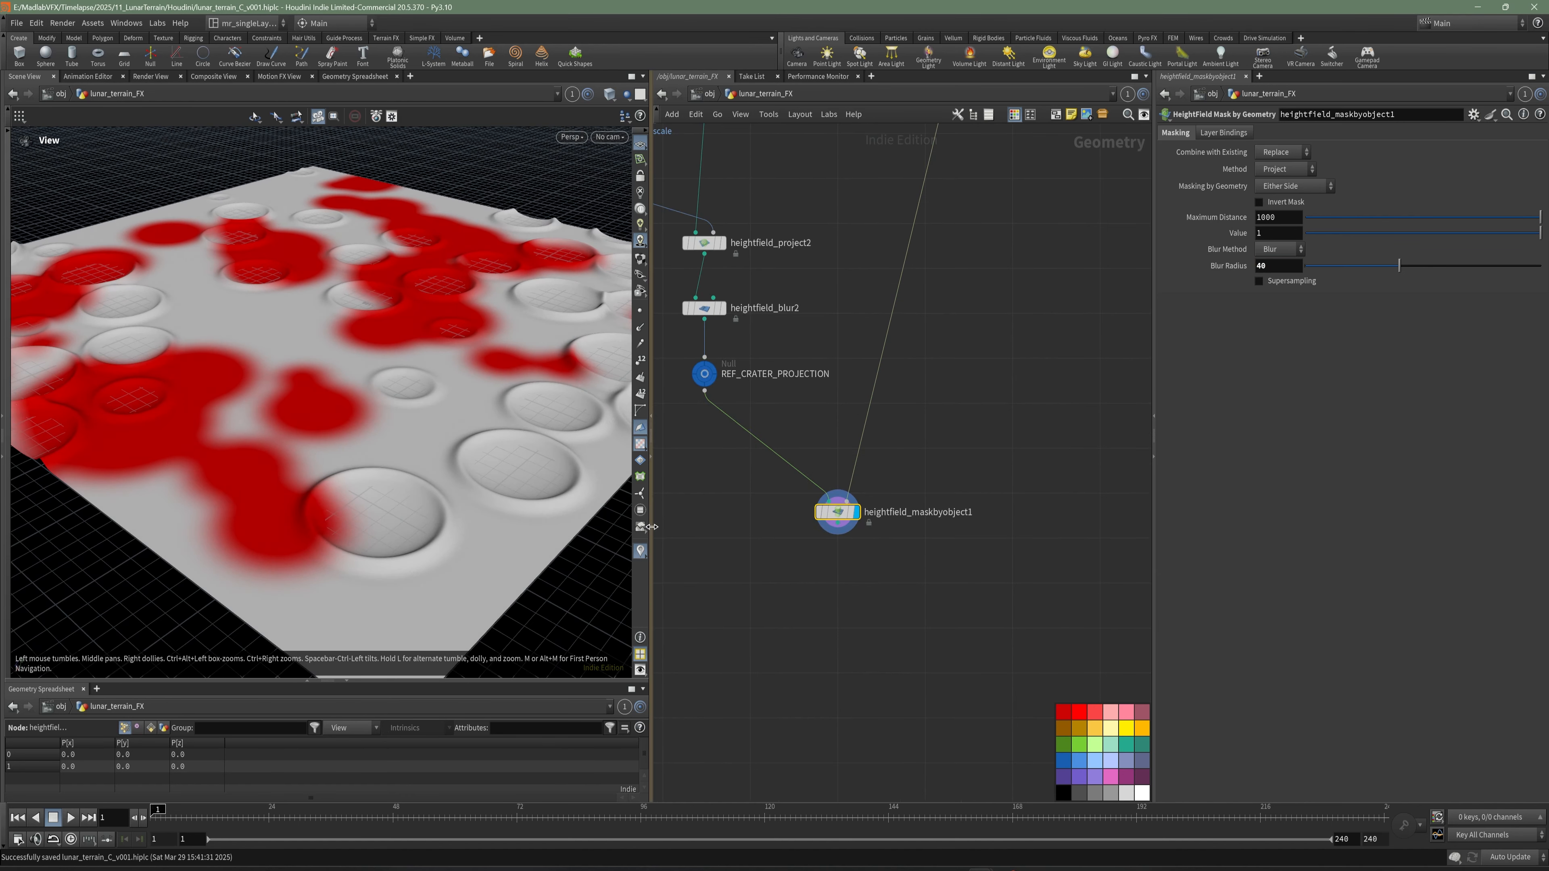
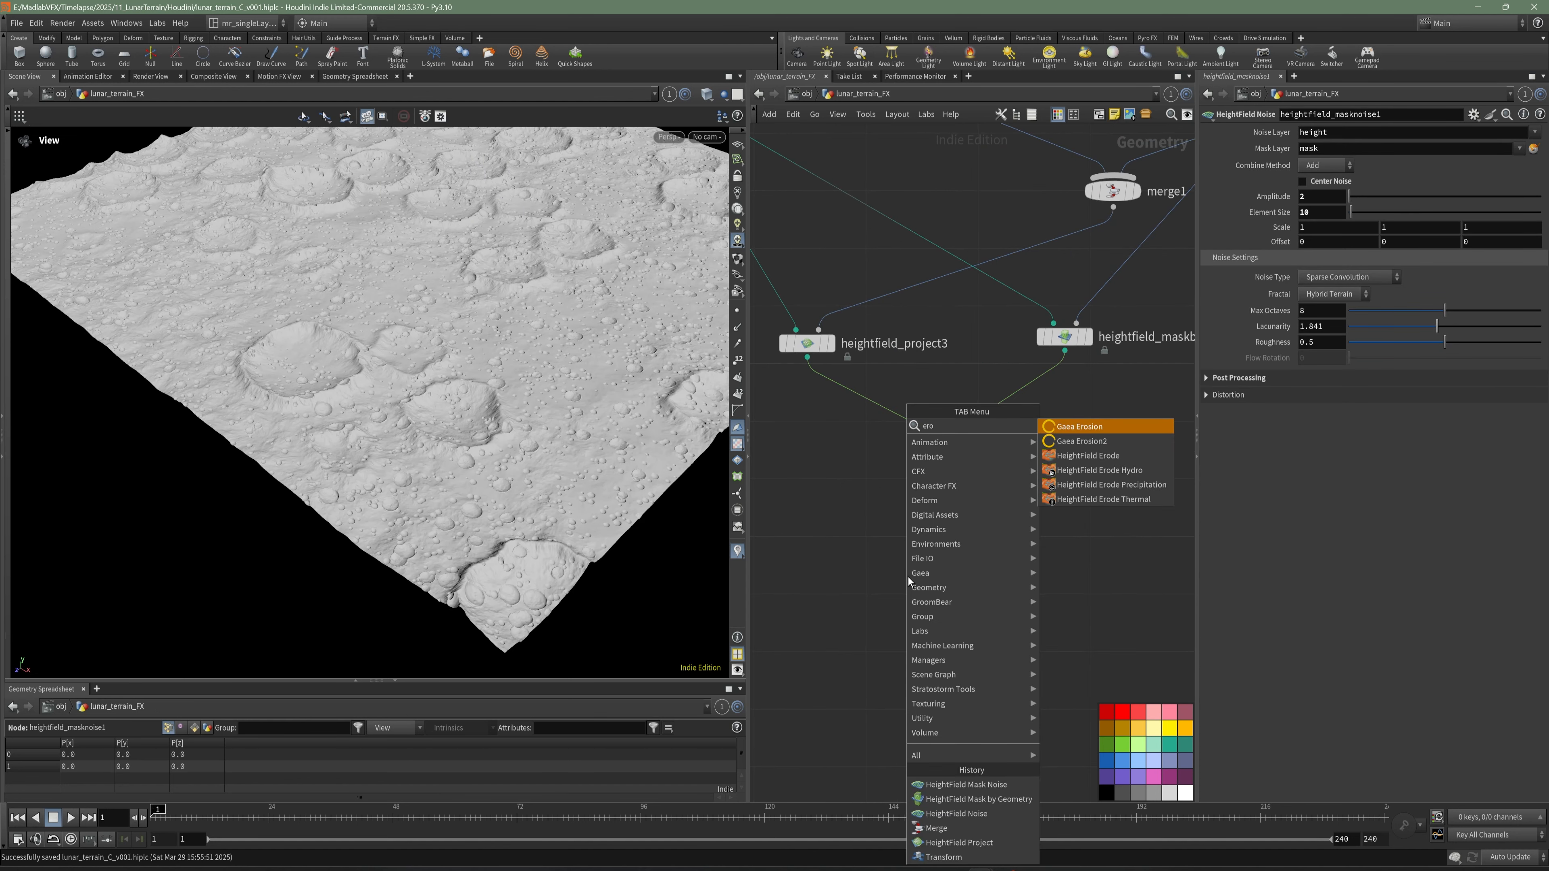
- Add a HeightField Erode node below heightfield_masknoise1, connect it to the noise output, and display it
left_click(1087, 457)
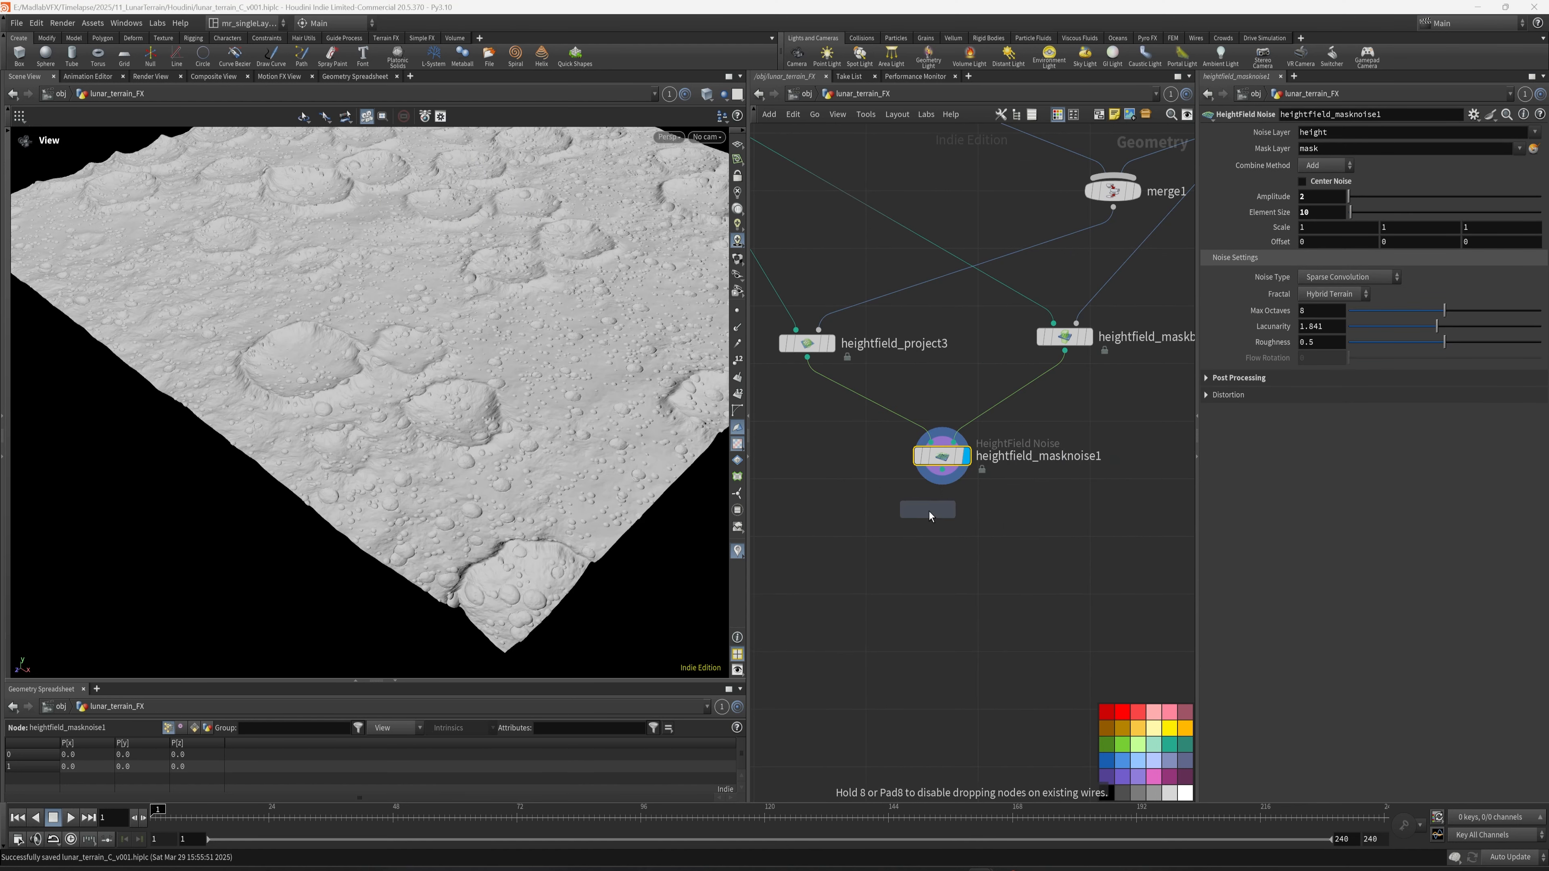
left_click(941, 539)
left_click(942, 482)
left_click(931, 522)
left_click(966, 537)
- Freeze the erosion simulation at frame 8, check the eroded terrain, and save the scene
double_click(1305, 150)
type("8")
left_click(1215, 150)
left_click_drag(390, 421, 278, 458)
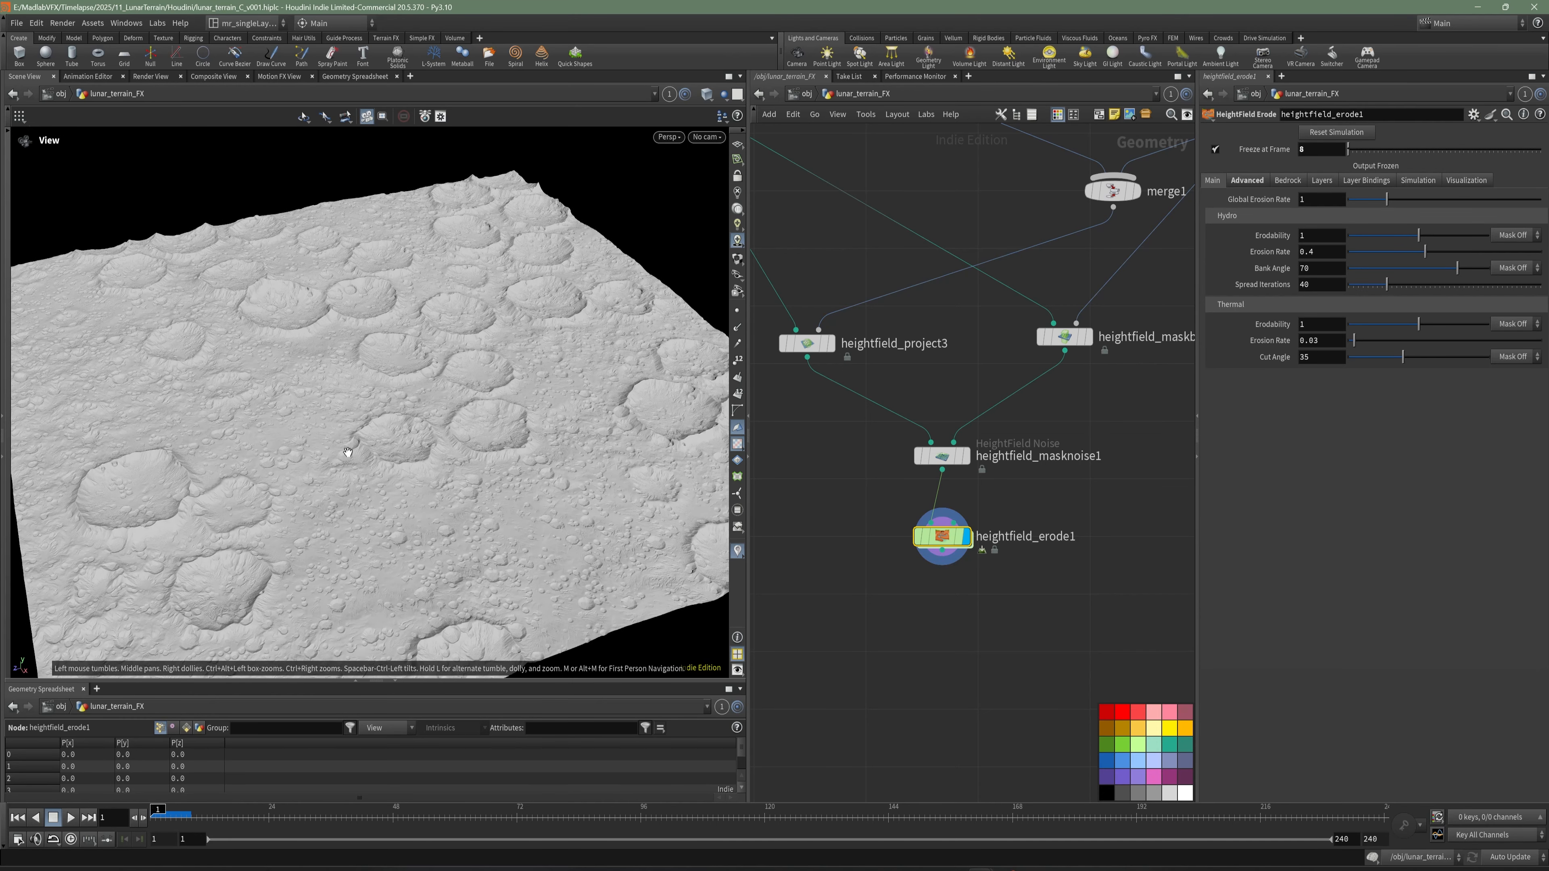
key("ctrl+s")
- Add a HeightField Visualize node below heightfield_erode1, connect it to the erosion output, and display it
middle_click_drag(992, 590, 968, 505)
scroll(969, 513, "up", 3)
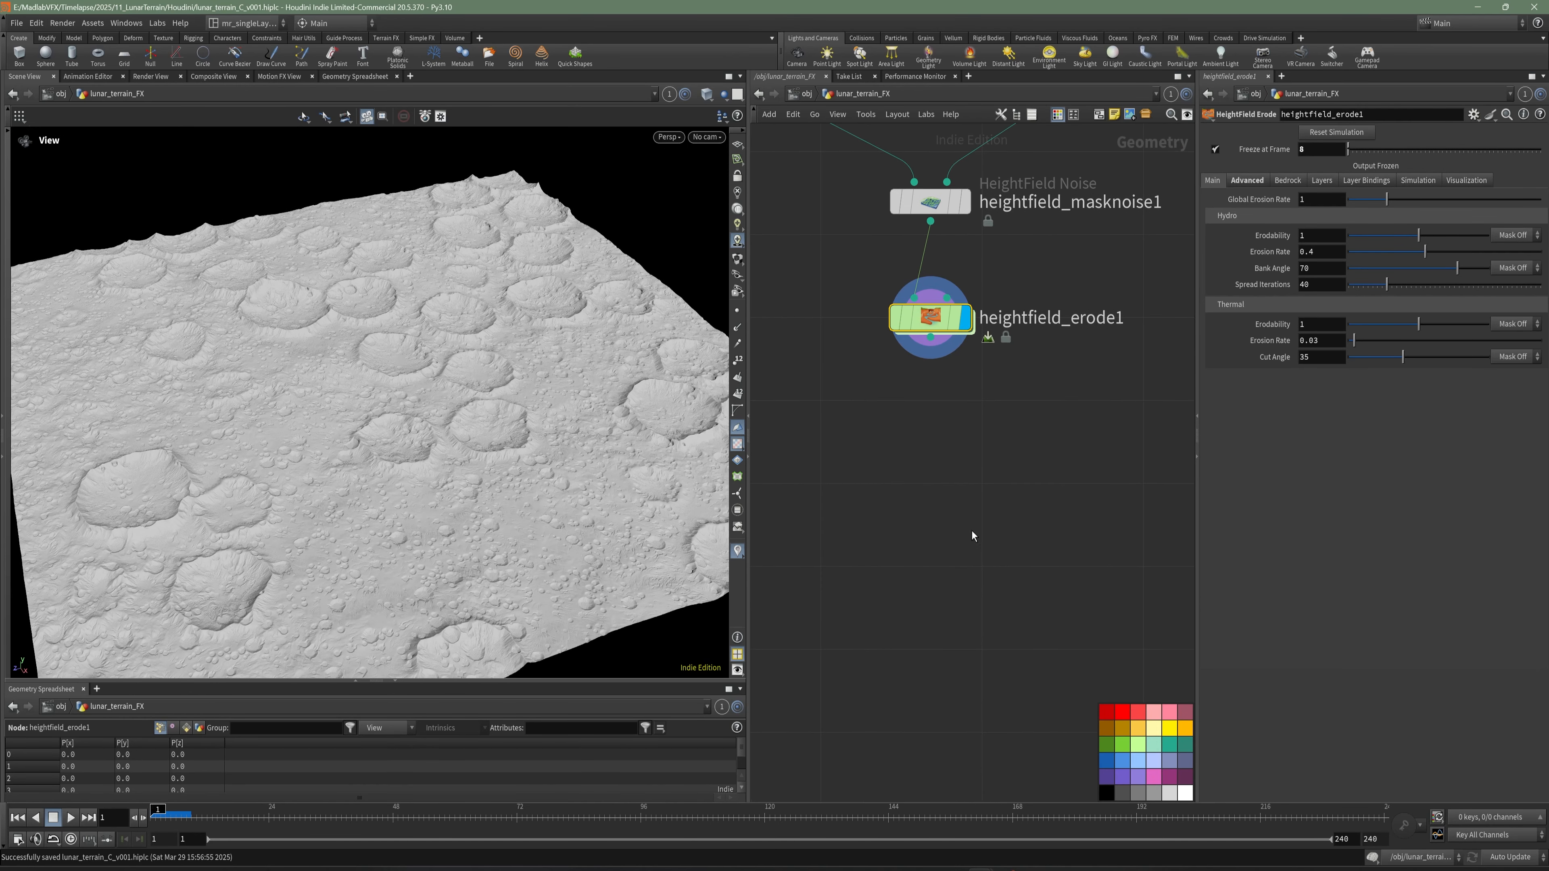
key("Tab")
type("visualize")
key("Return")
left_click(930, 436)
left_click(965, 436)
- Compute the elevation range for heightfield_visualize1 and switch the viewport to higher-quality lighting to view the colored terrain
left_click(1334, 226)
left_click(737, 258)
mouse_move(356, 370)
left_mouse_down()
mouse_move(342, 349)
mouse_move(345, 393)
left_mouse_up()
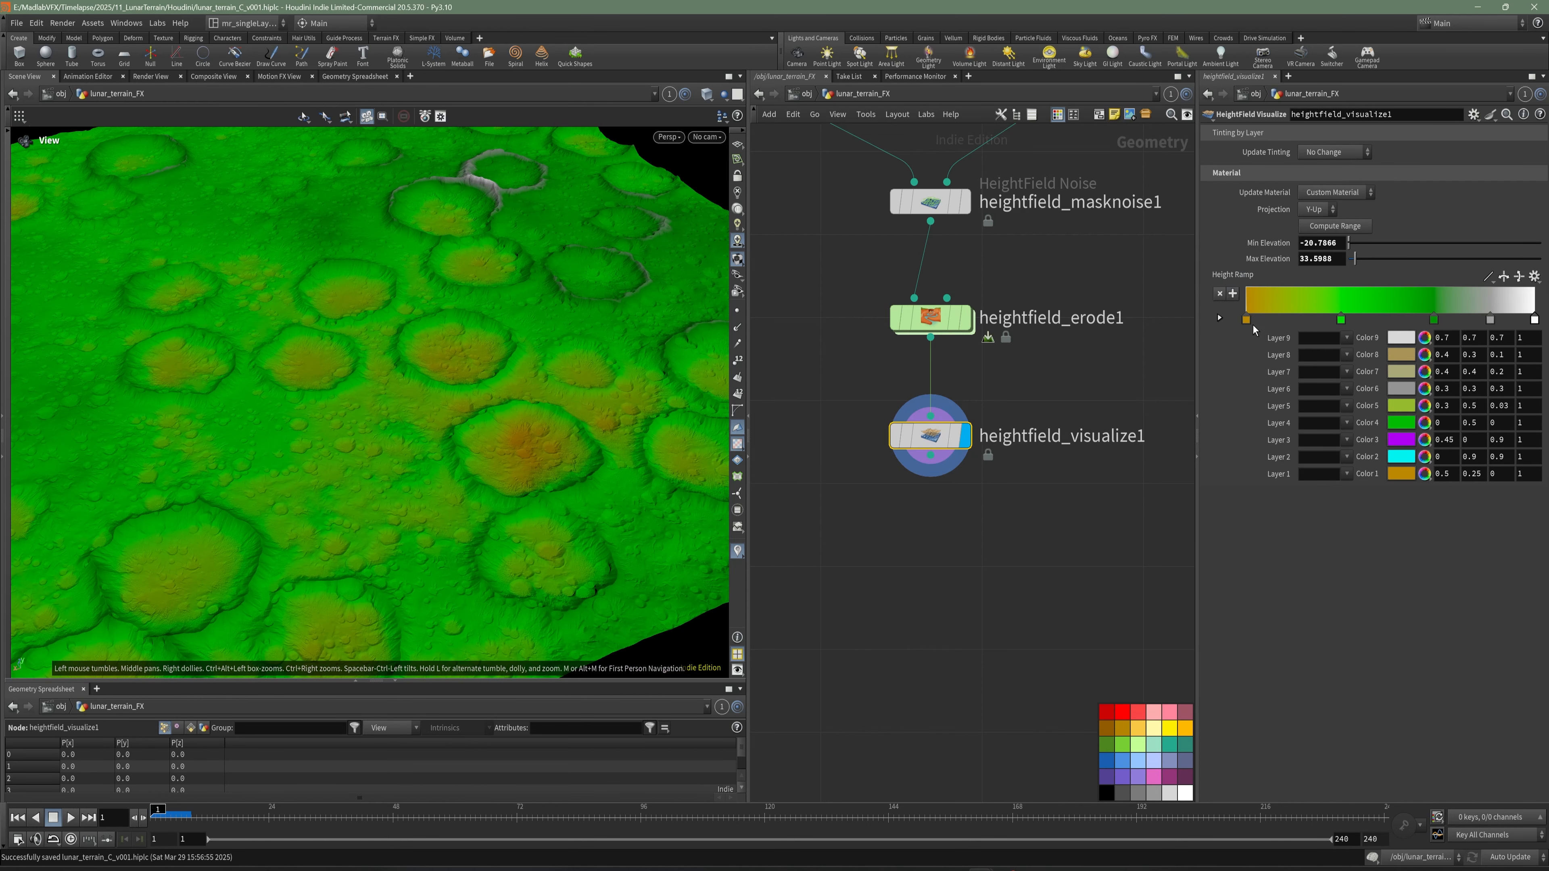
- Desaturate the first Height Ramp point from orange to a light gray of about 0.5, 0.486, 0.472
left_click(1220, 318)
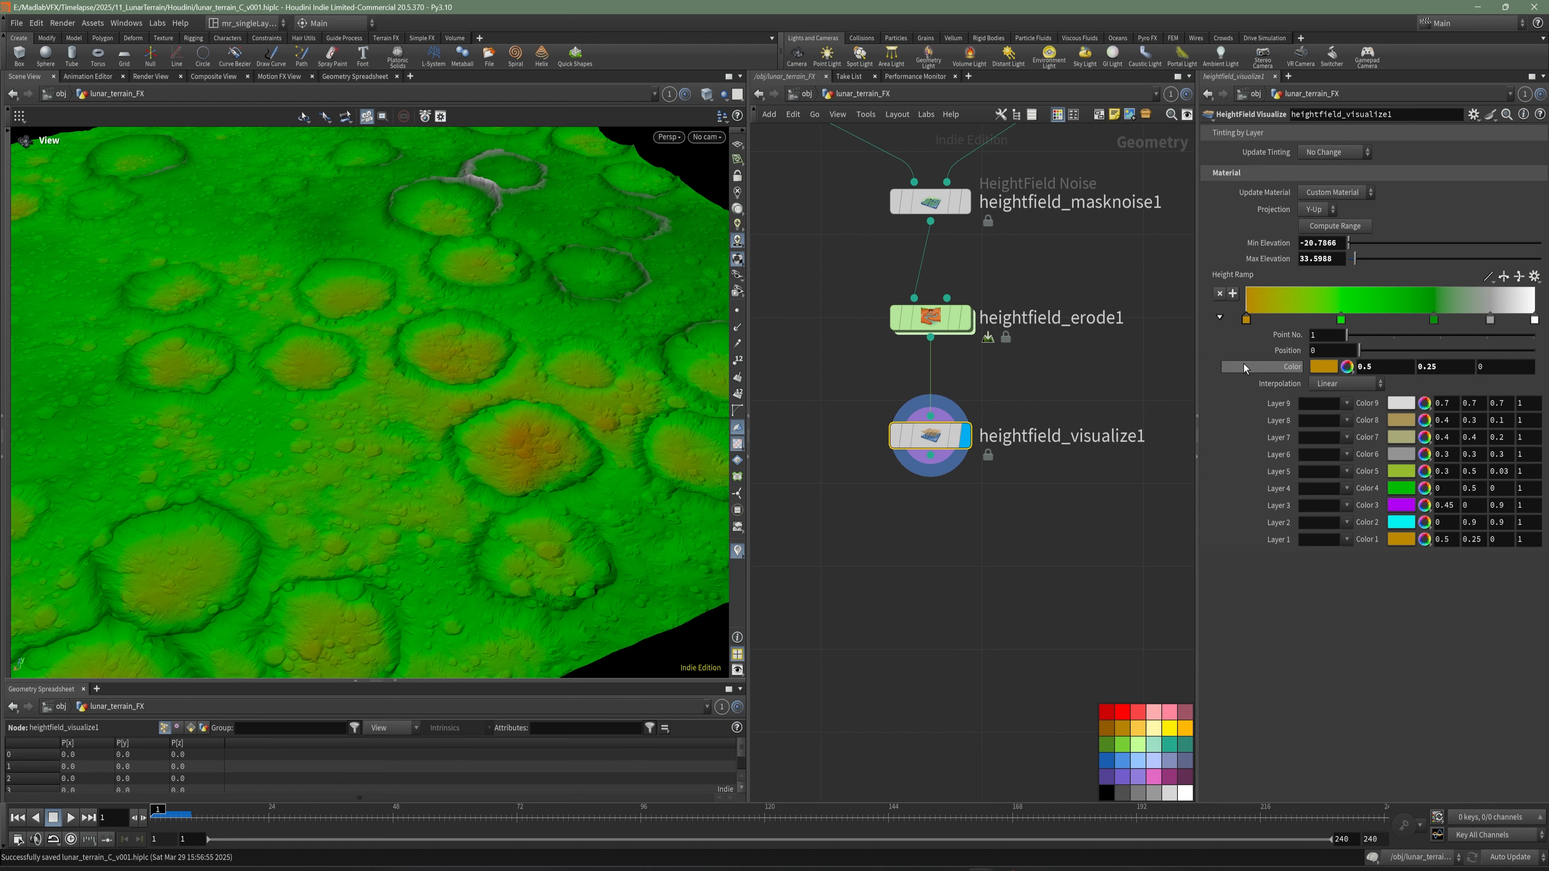
left_click(1327, 370)
left_click_drag(1448, 441, 1347, 444)
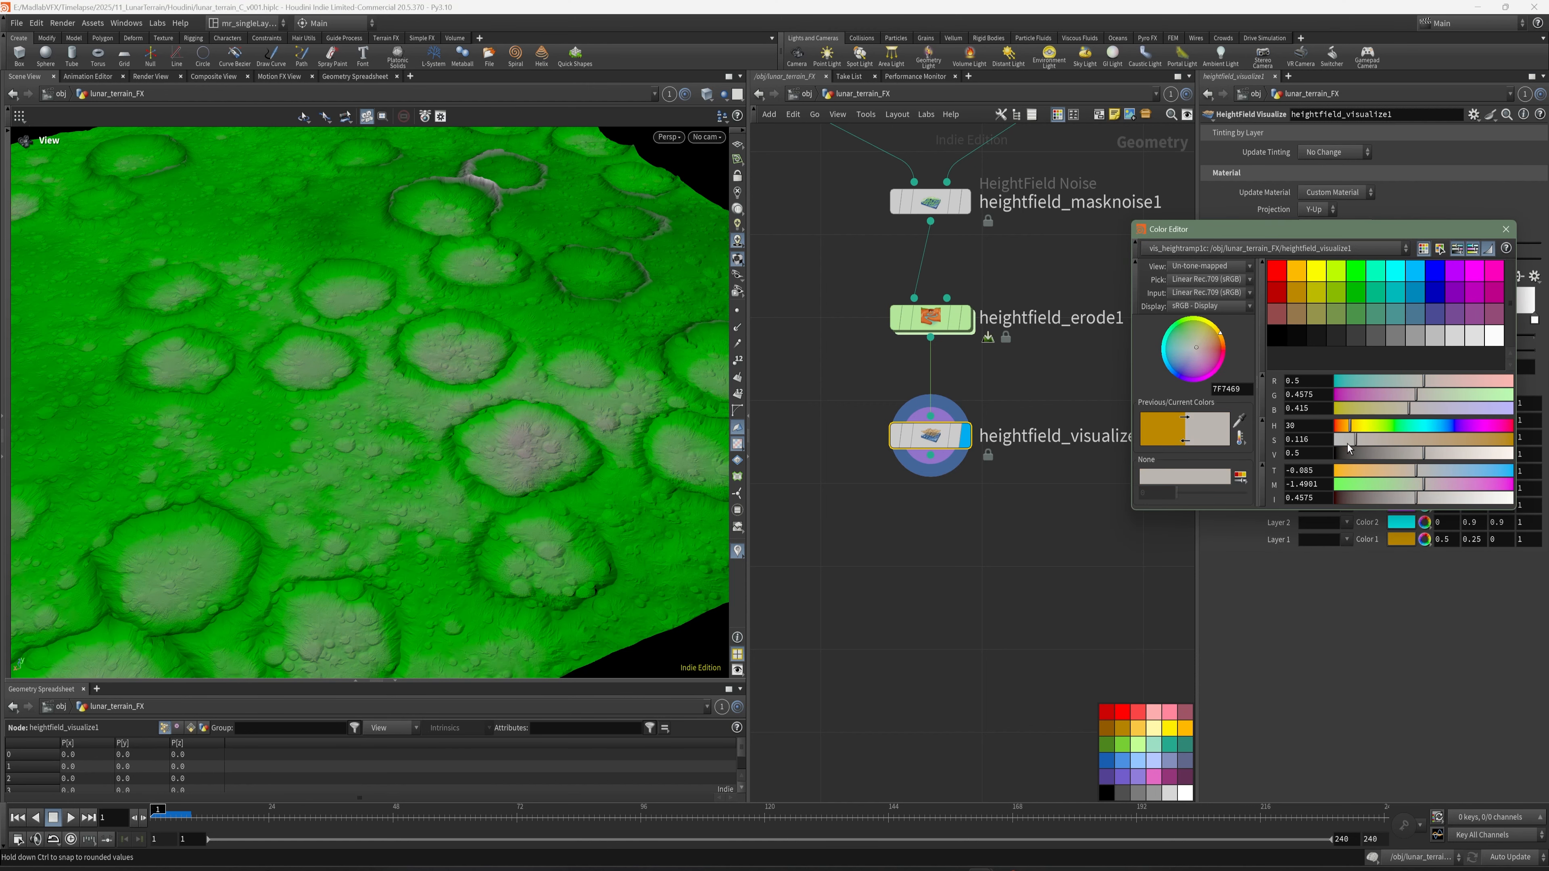
left_click(1506, 228)
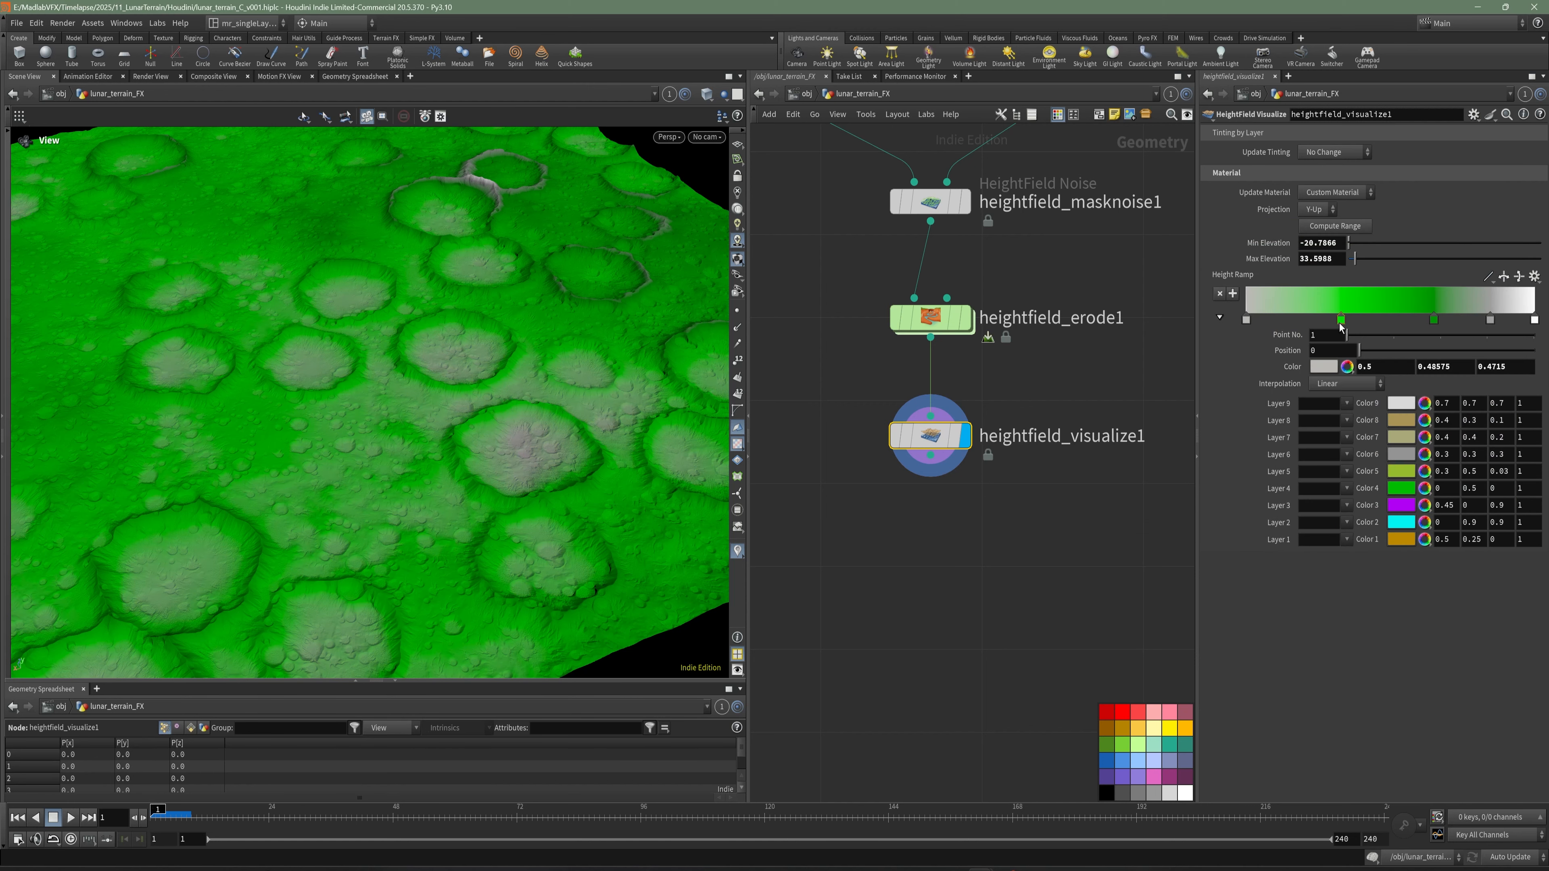
- Desaturate the two green Height Ramp points to gray, inspect the terrain, and save the scene
left_click(1341, 320)
left_click(1325, 368)
left_click_drag(1456, 439, 1349, 440)
left_click(1506, 229)
left_click(1434, 320)
left_click(1324, 368)
left_click_drag(1455, 441, 1350, 441)
left_click(1506, 228)
left_click_drag(403, 427, 463, 418)
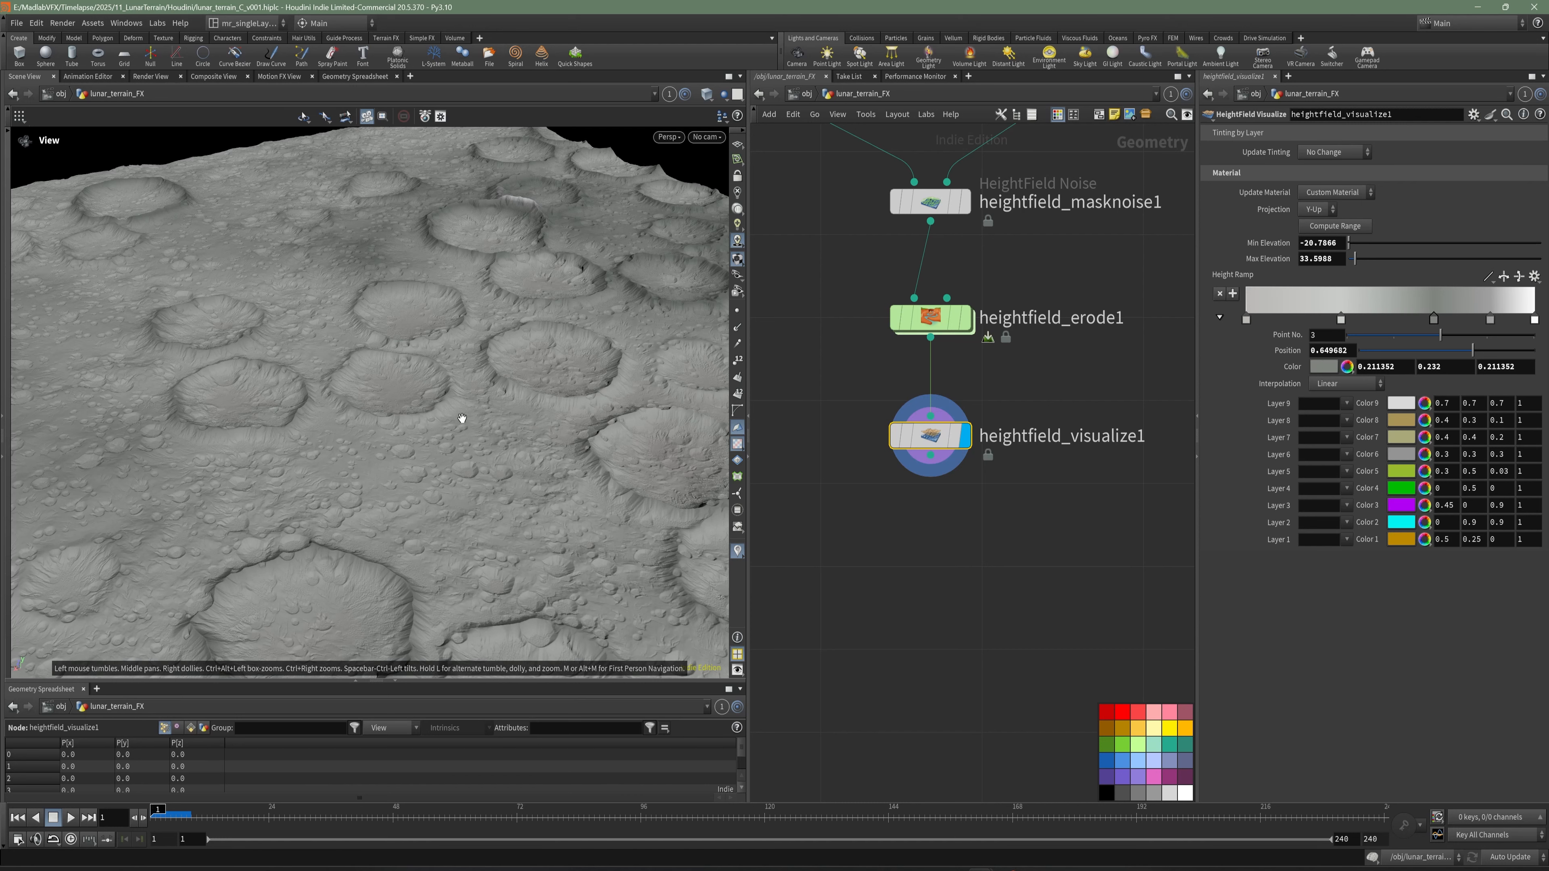
right_click_drag(454, 399, 304, 398)
left_click_drag(304, 397, 417, 418)
key("ctrl+s")
- Compare the gray terrain with the lunar reference photographs, looking at the horizon and crater detail
left_click(794, 856)
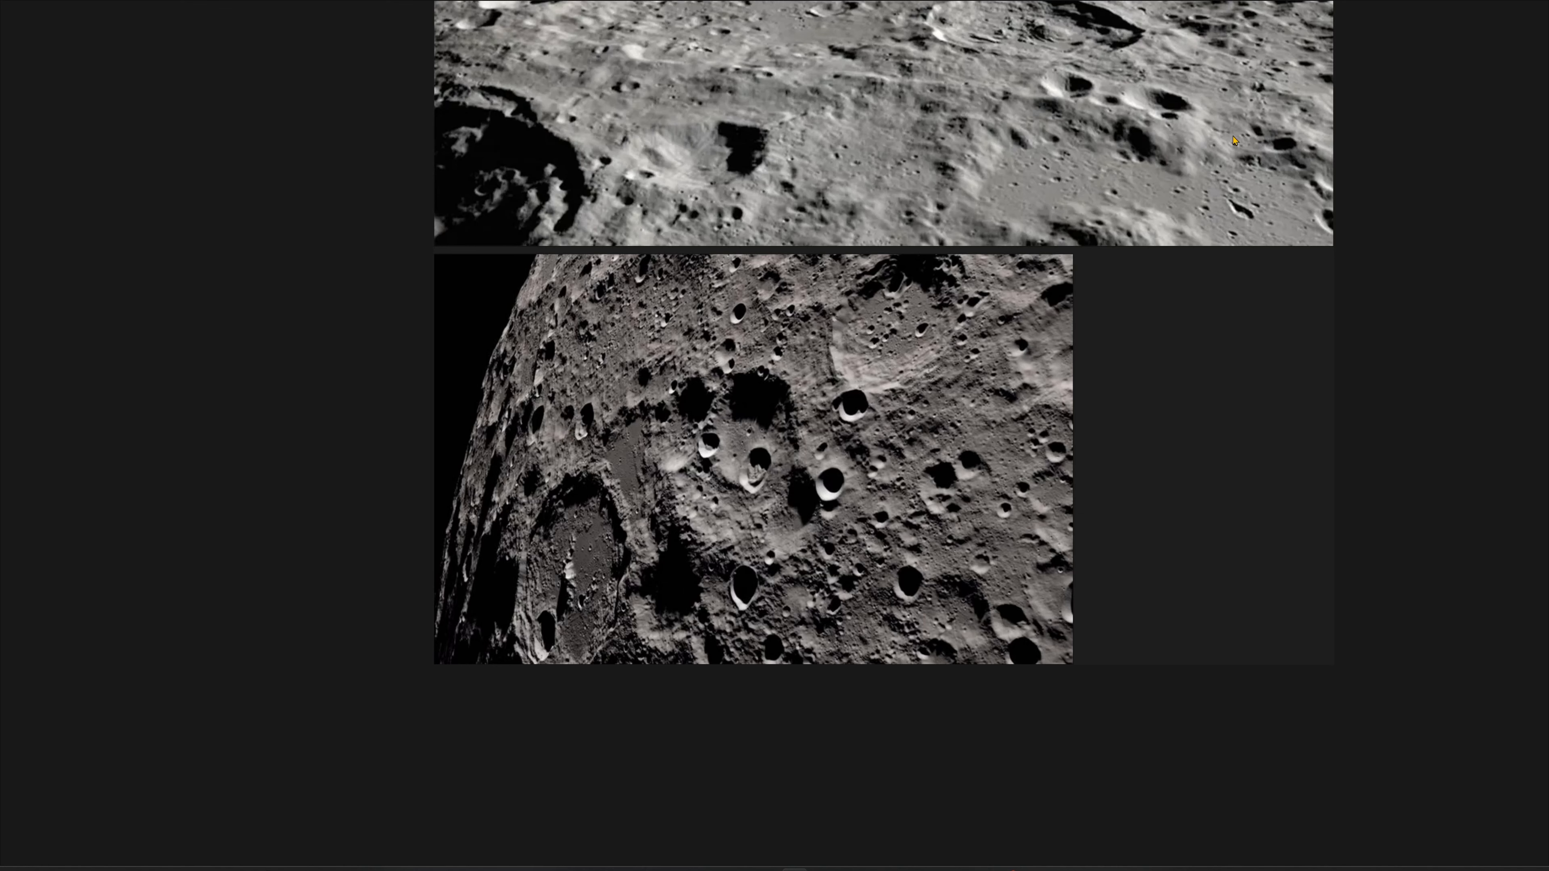
left_click(1506, 11)
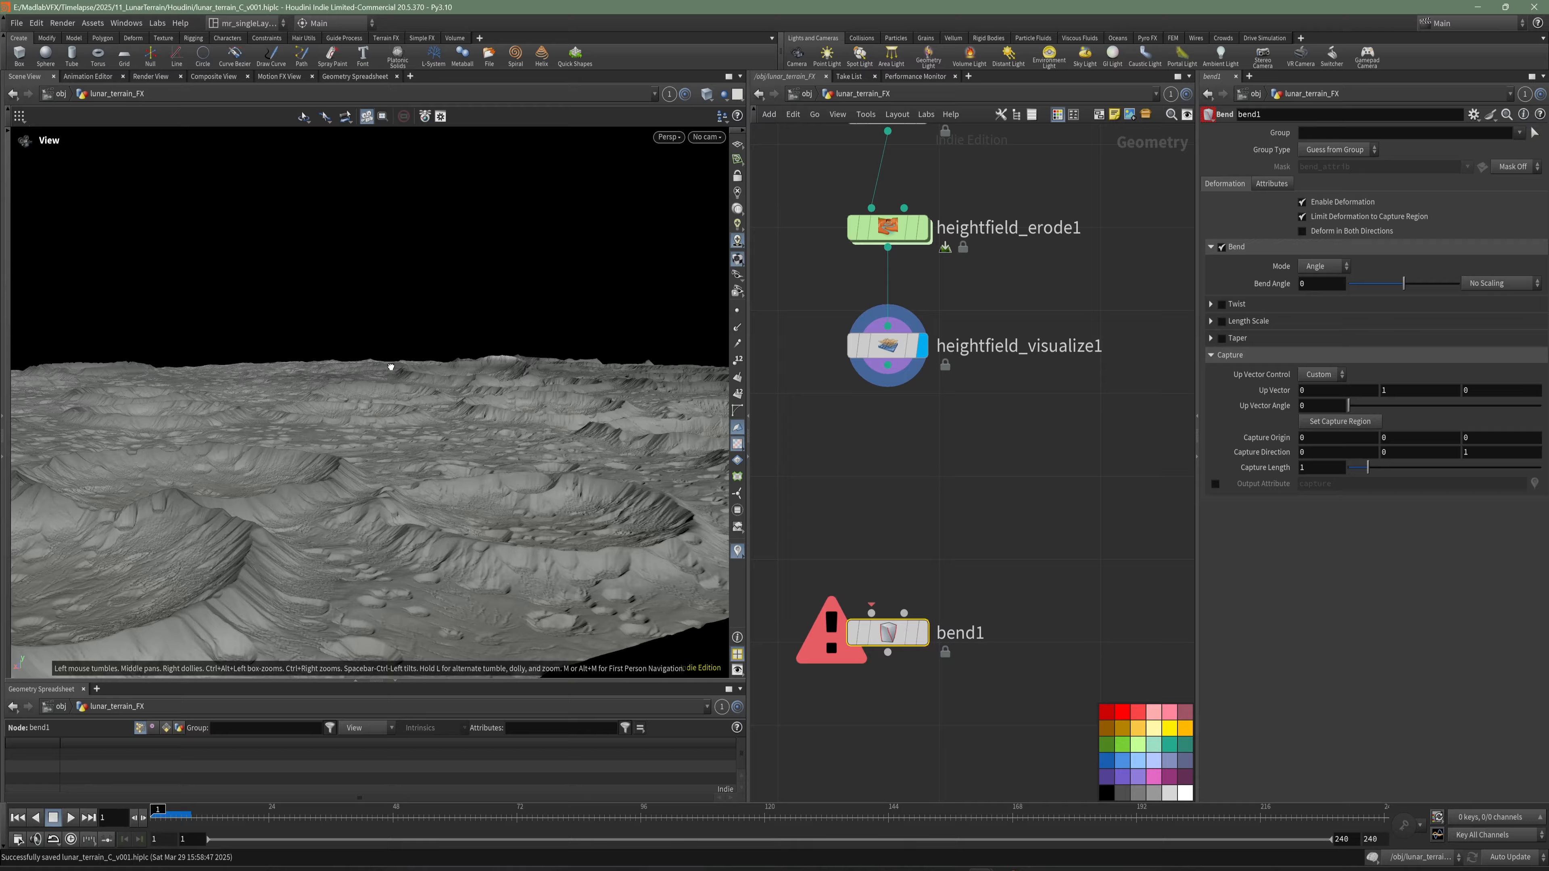
left_click_drag(391, 363, 410, 492)
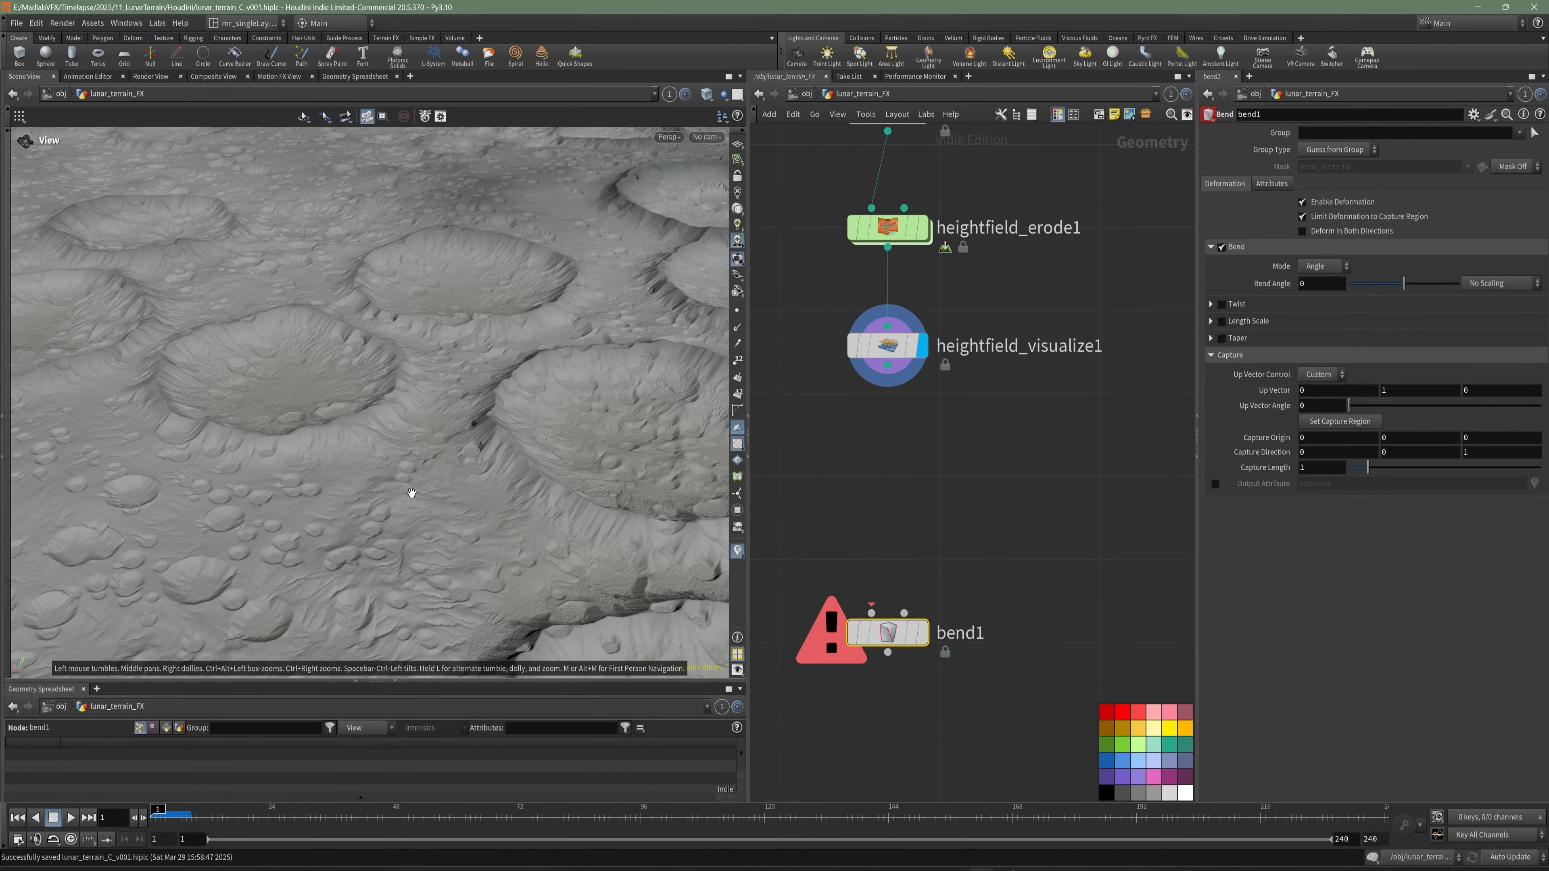
- Add a Convert HeightField node below heightfield_visualize1, connect it, and display the converted terrain
key("Tab")
type("conver")
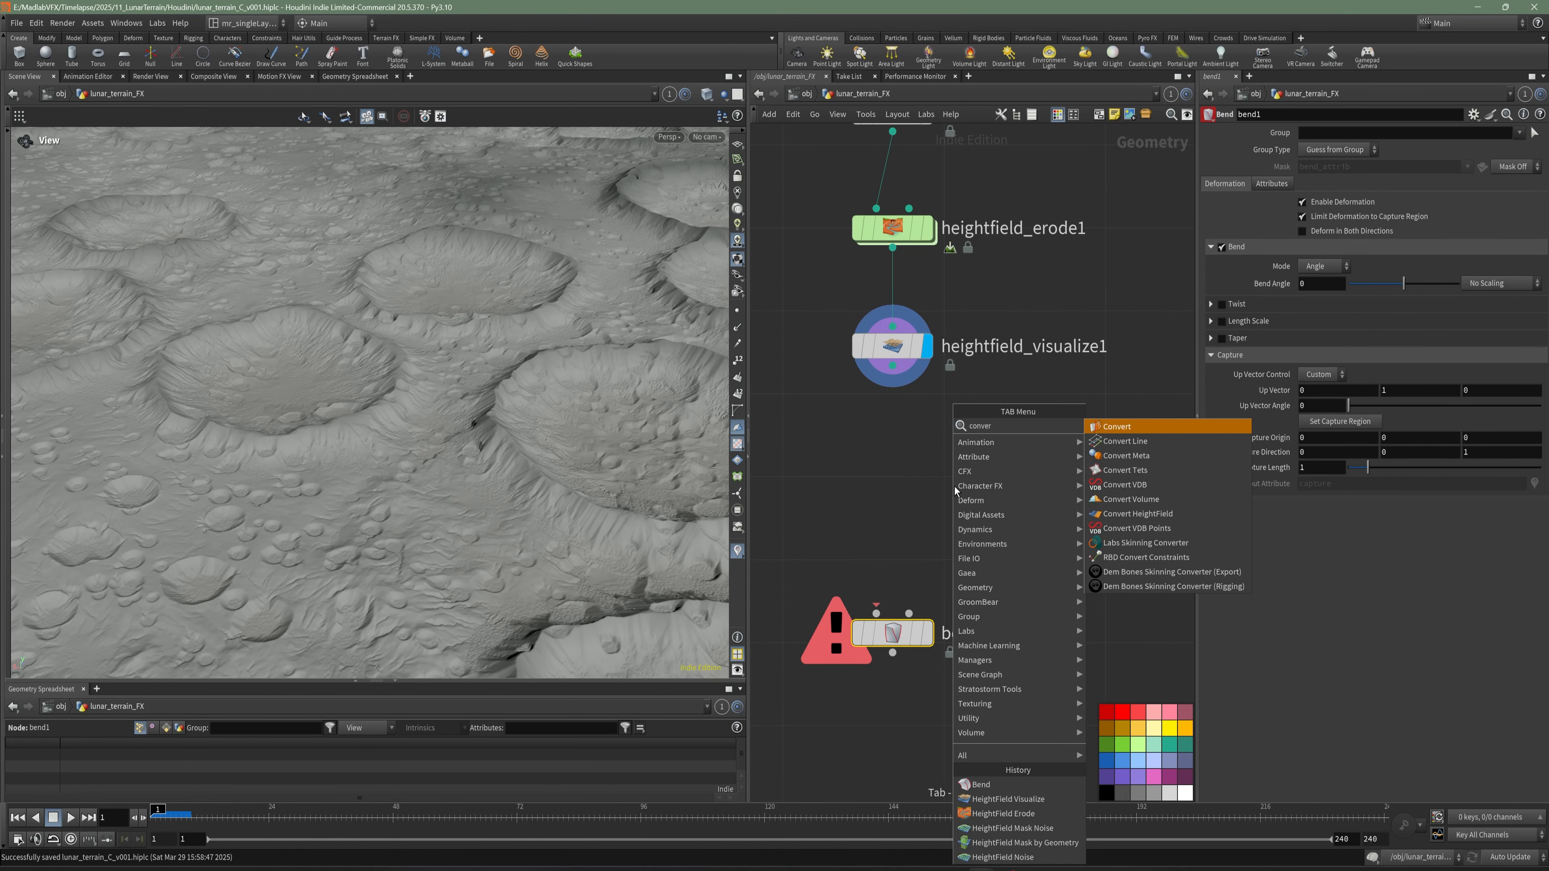
left_click(1158, 515)
left_click(898, 476)
left_click(927, 476)
- Add a File Cache node below convertheightfield2 and rename it cache_lunar_terrain_erosion
key("Tab")
type("filecache")
key("Return")
left_click(891, 537)
key("F2")
type("cache_luna")
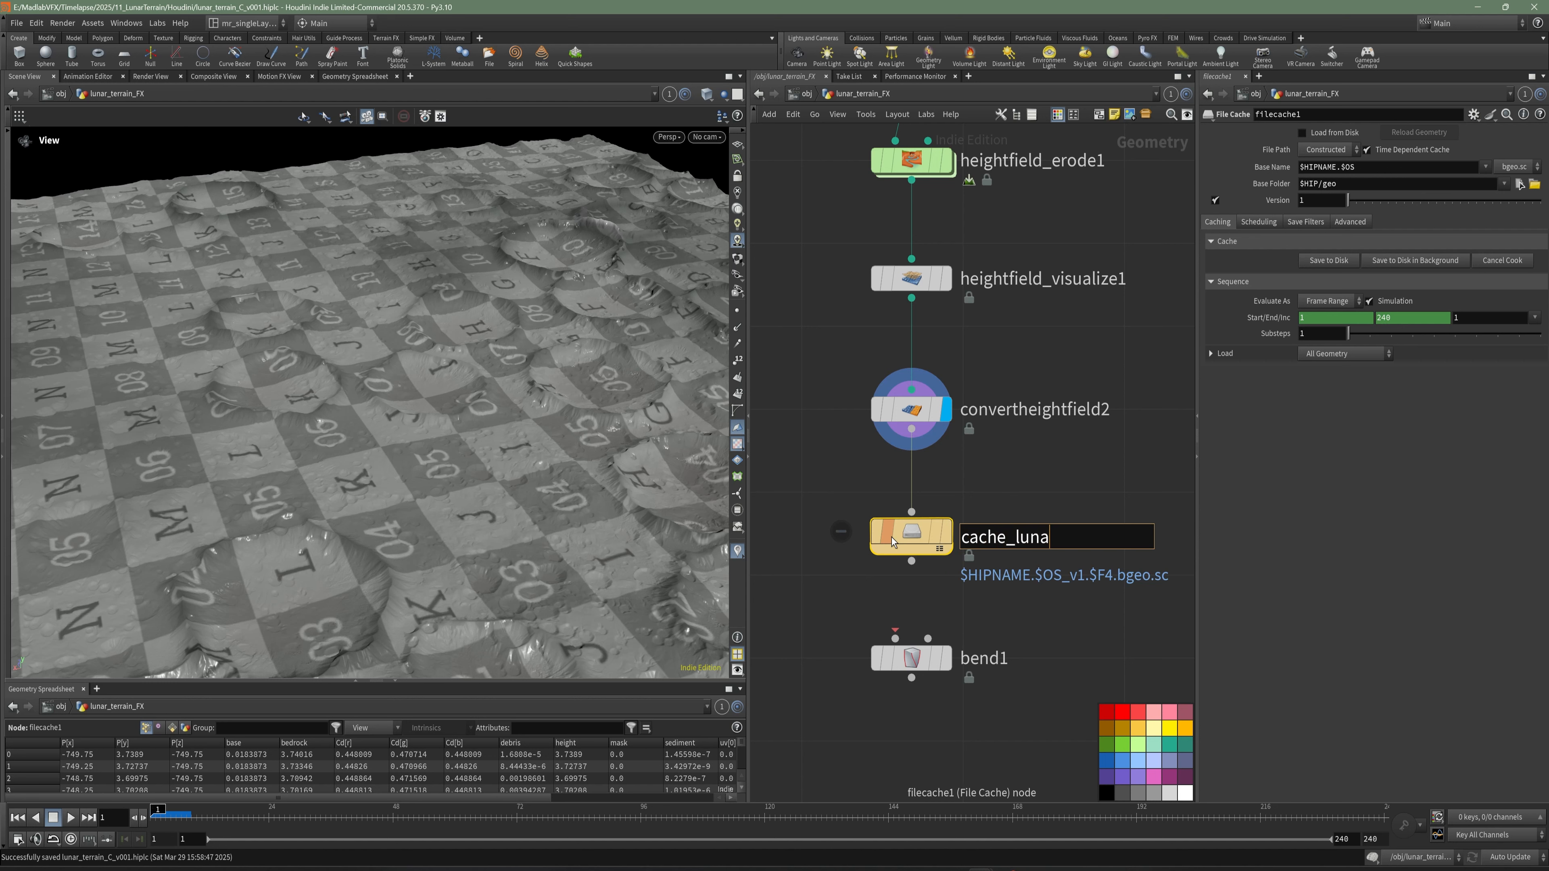
type("r_terrain_erosion")
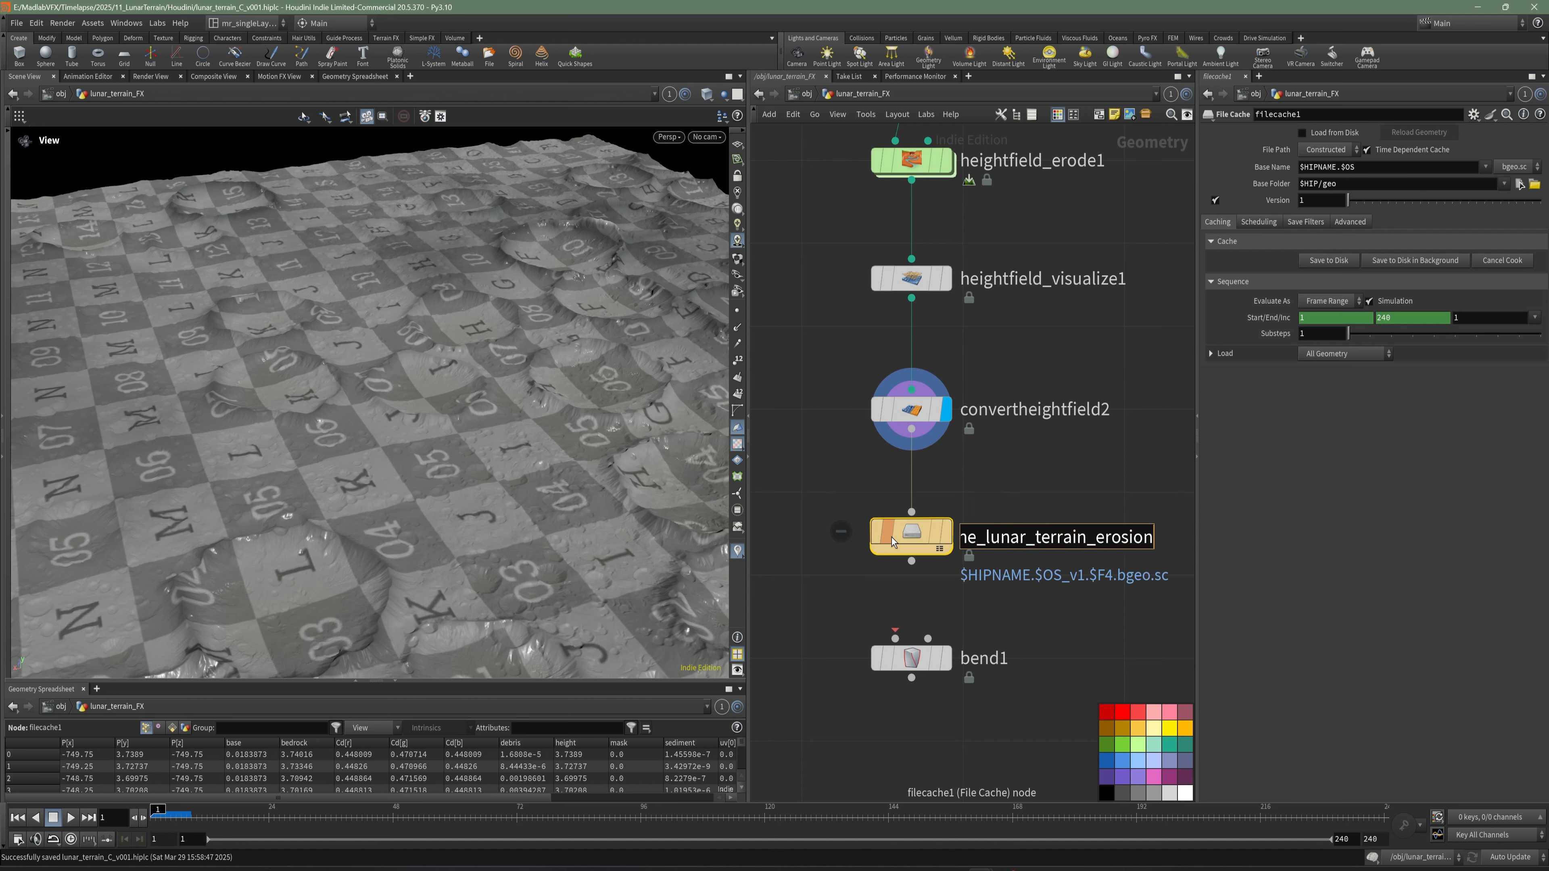
key("Return")
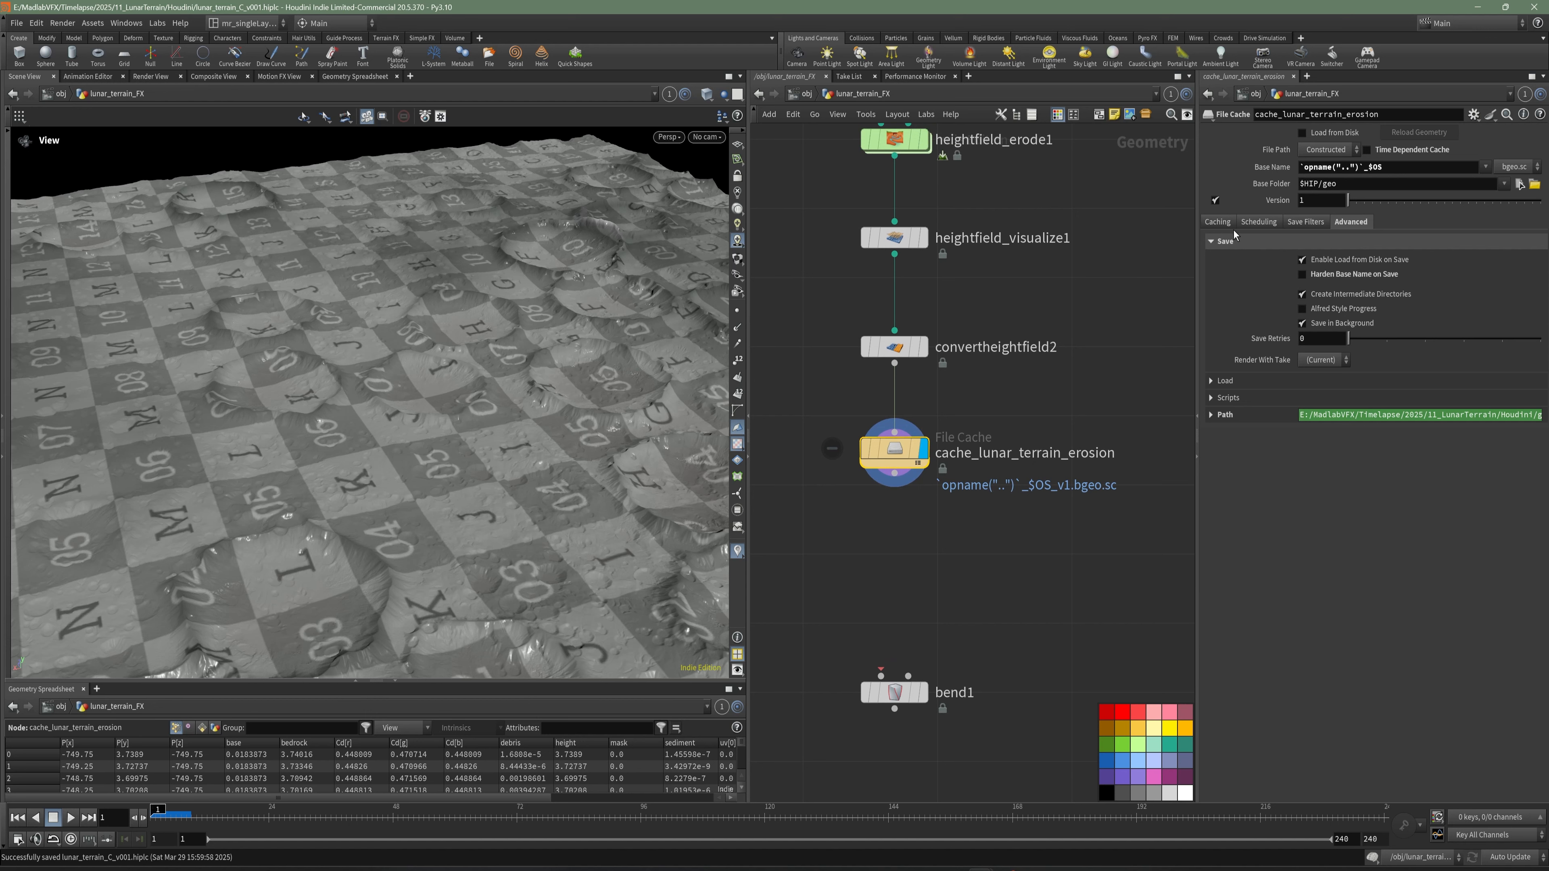
- Save the terrain geometry of cache_lunar_terrain_erosion to disk
left_click(1328, 261)
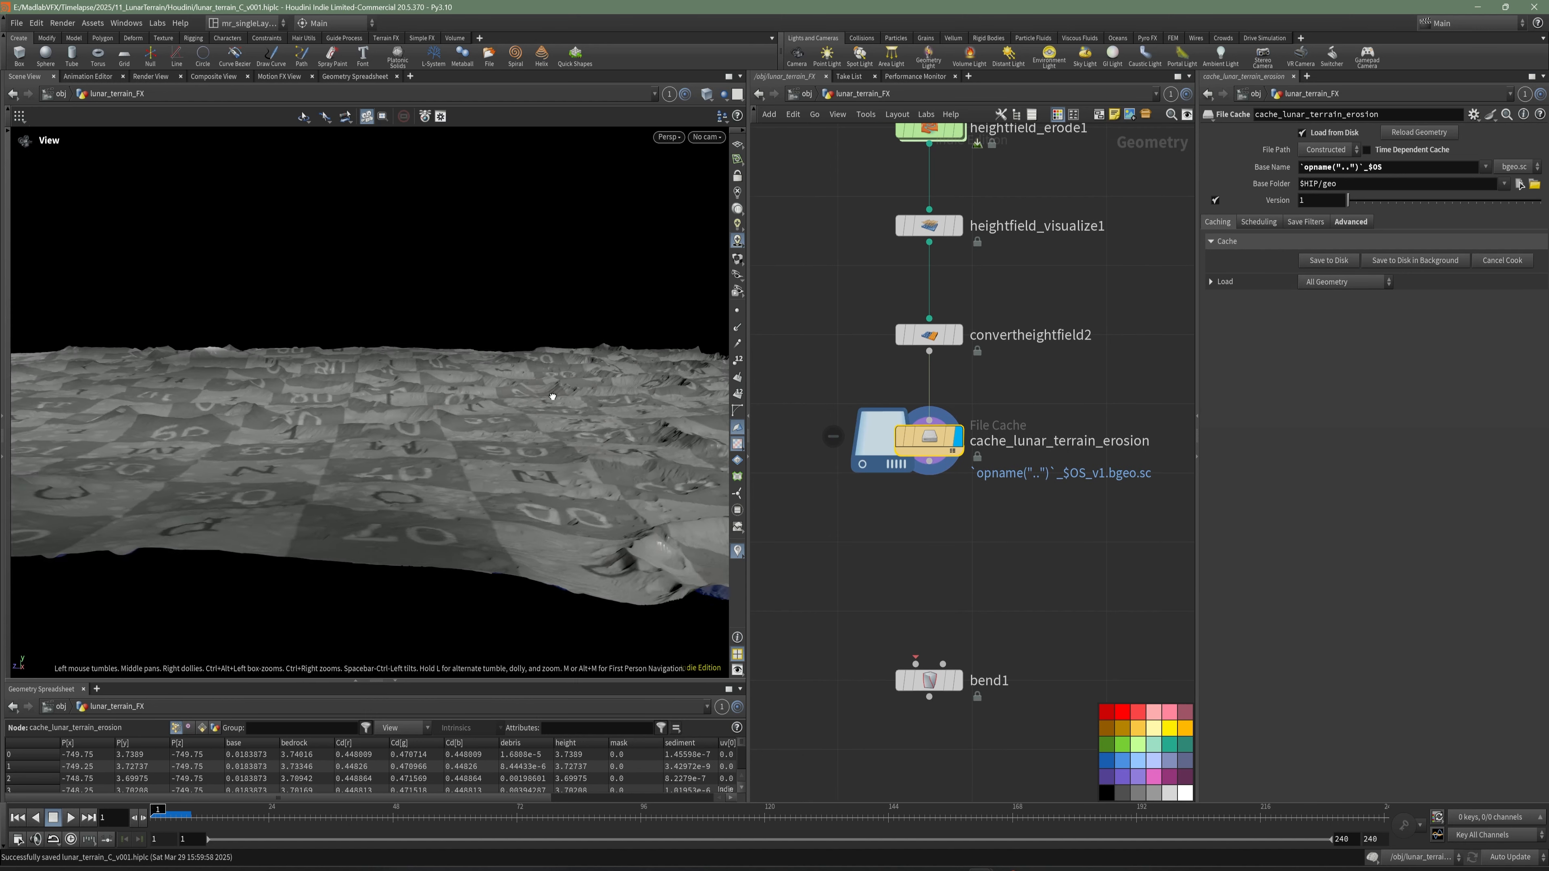
middle_click_drag(970, 551, 991, 419)
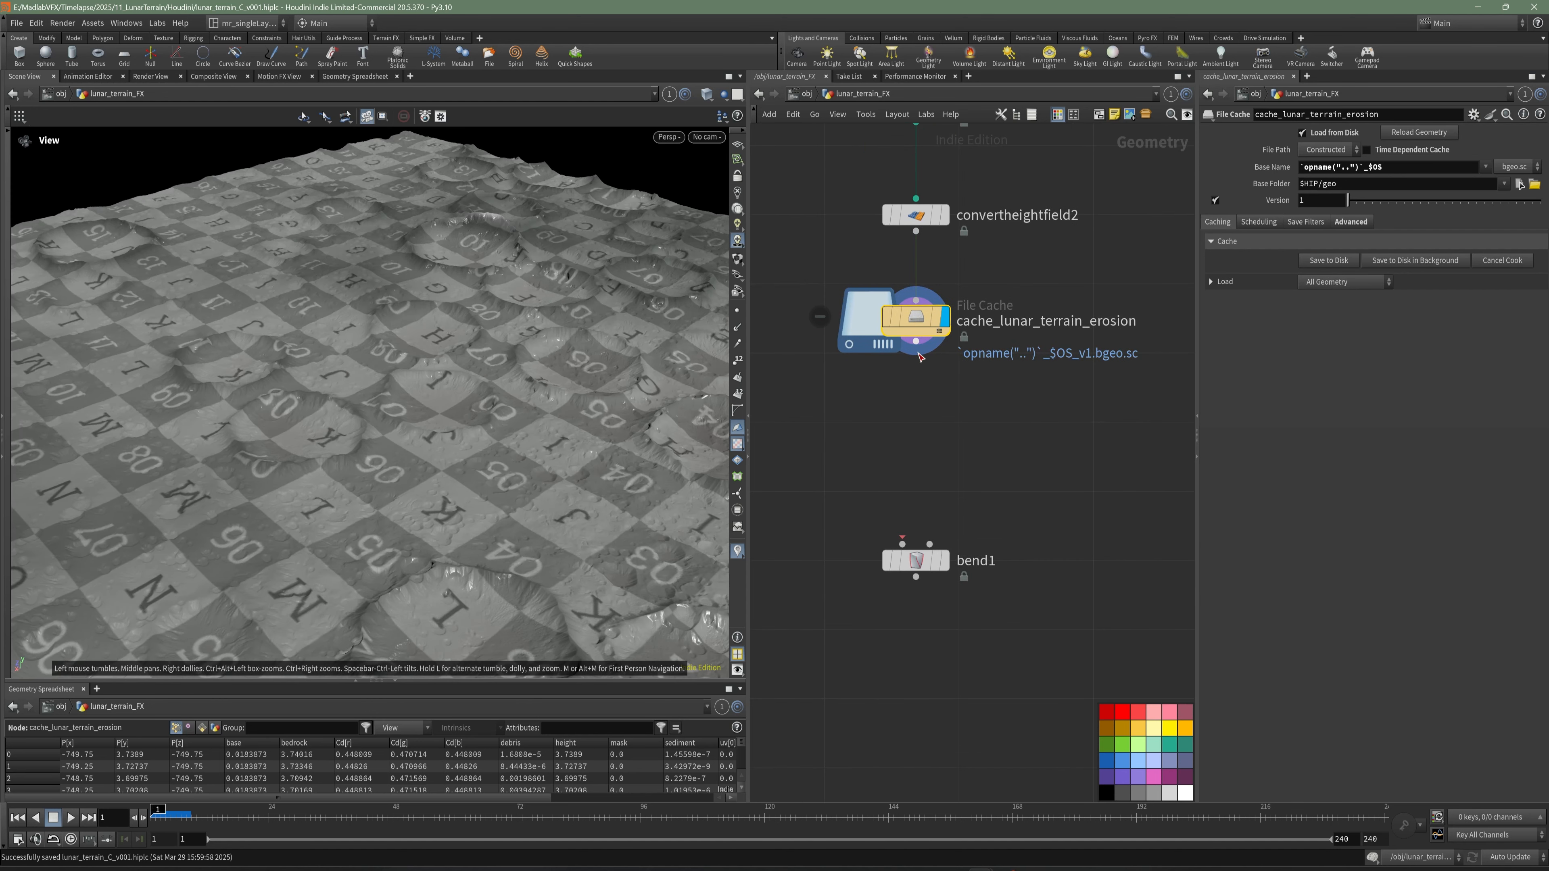
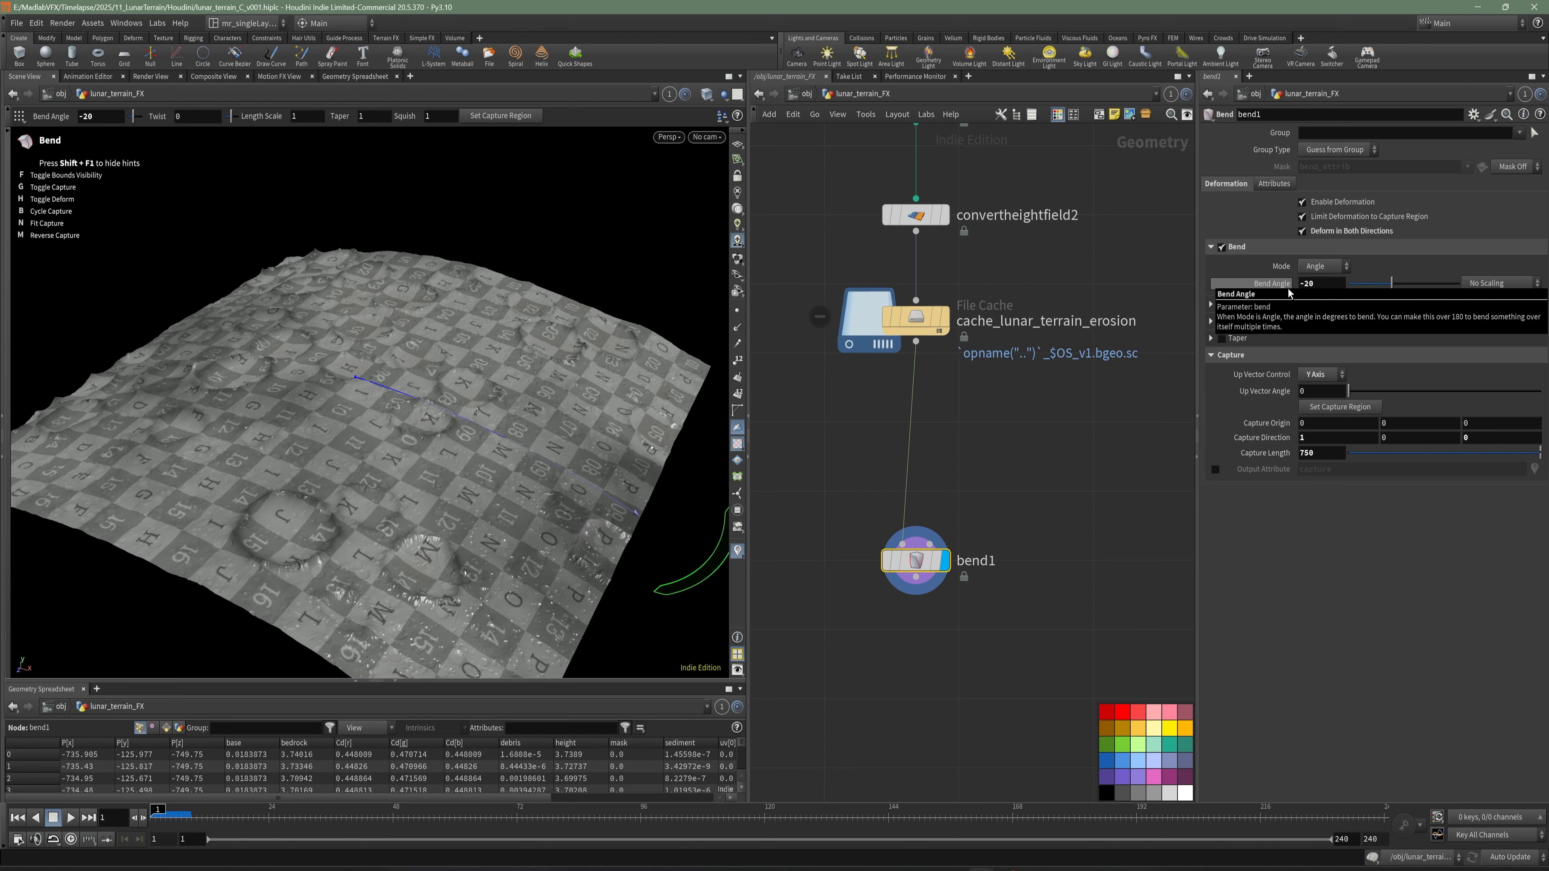
- Duplicate the bend1 node, placing and connecting the copy directly below bend1
left_click_drag(440, 405, 531, 442, "alt")
middle_click_drag(1037, 629, 968, 495)
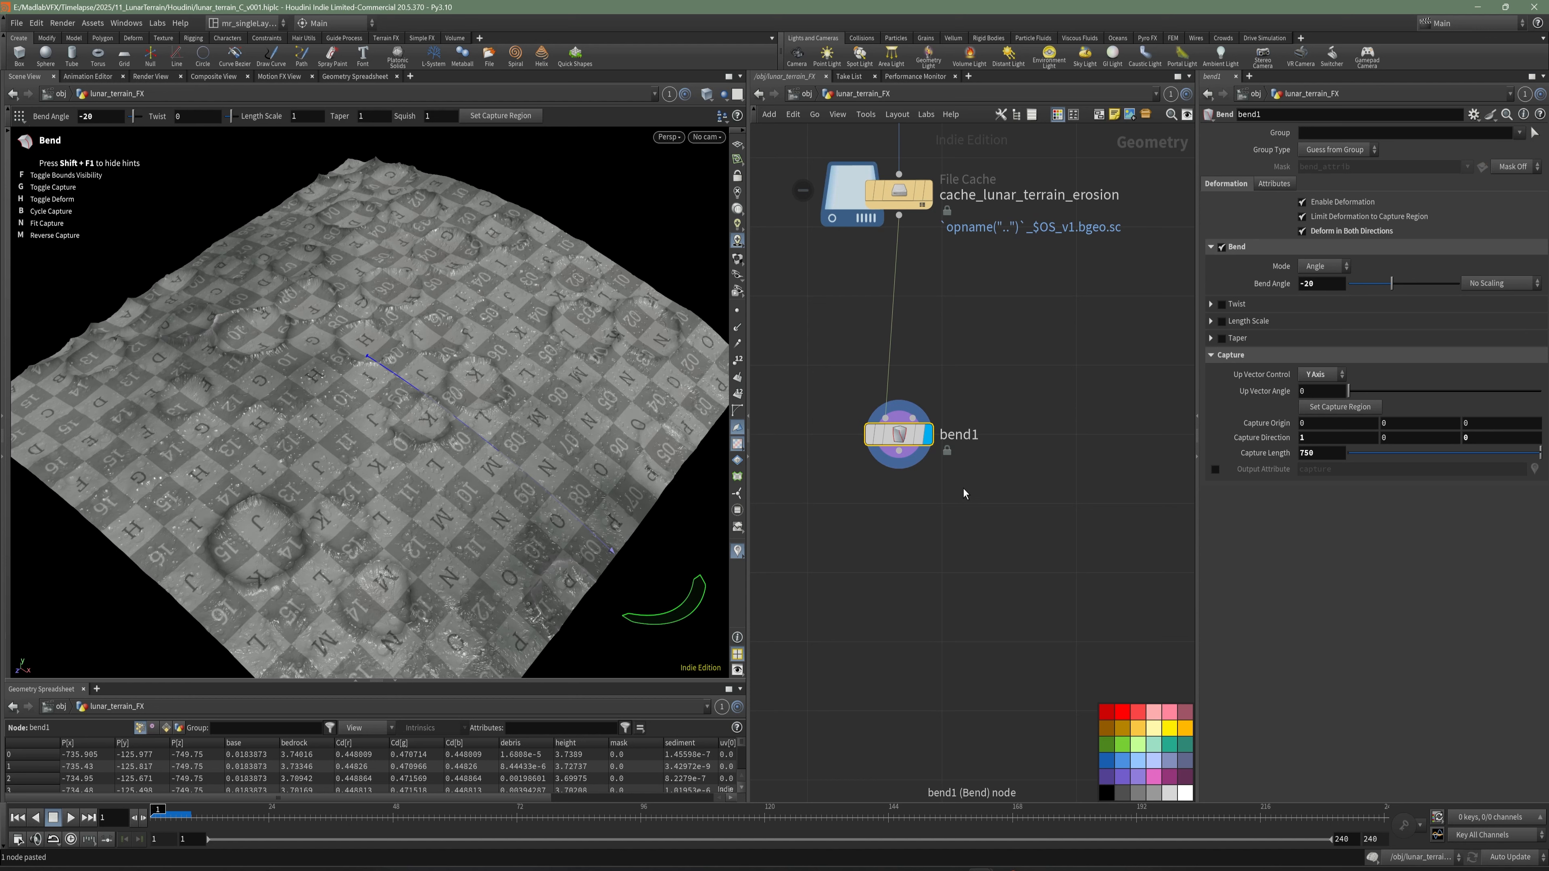
key("ctrl+c")
key("ctrl+v")
left_click_drag(909, 533, 899, 533)
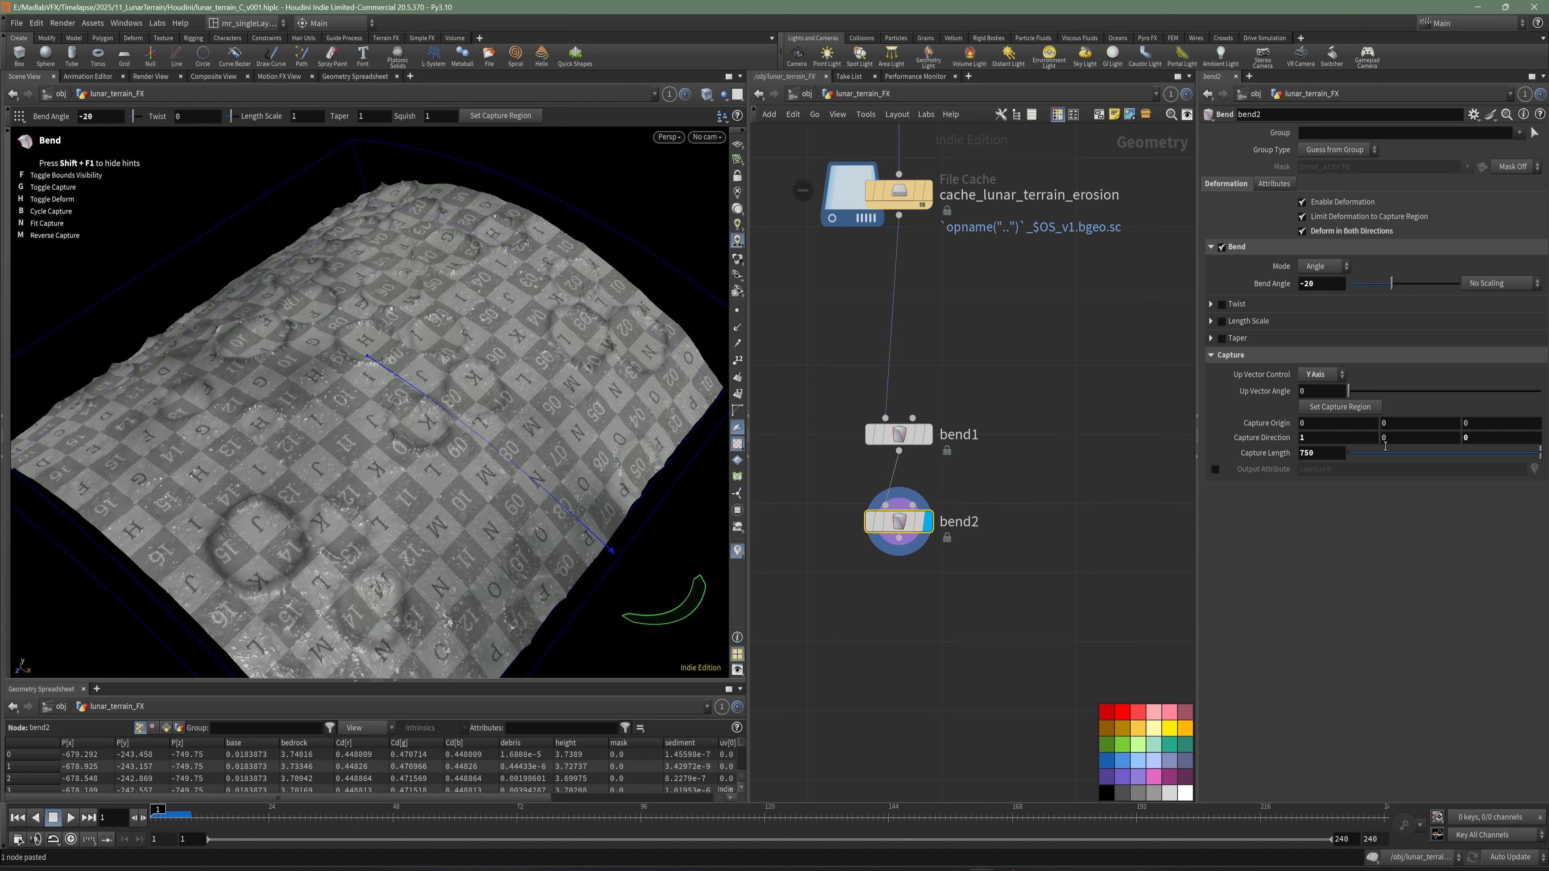
- Set the Capture Direction of bend2 to 0, 0, 1 so it bends the terrain along Z
left_click_drag(1312, 441, 1284, 451)
left_click_drag(1479, 439, 1436, 443)
type("1")
key("Tab")
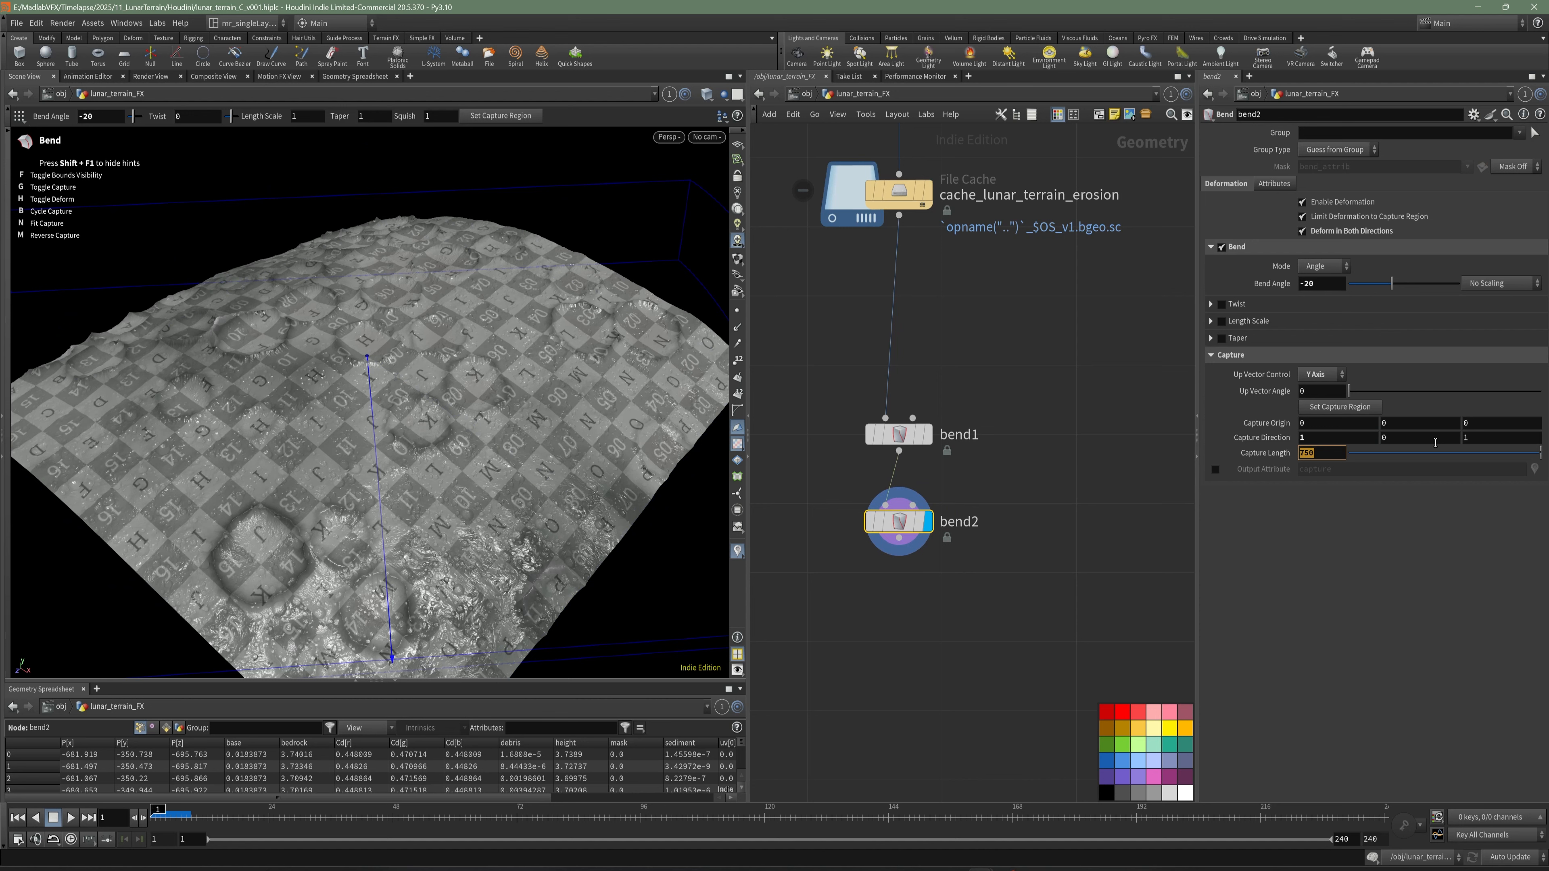
left_click(1359, 440)
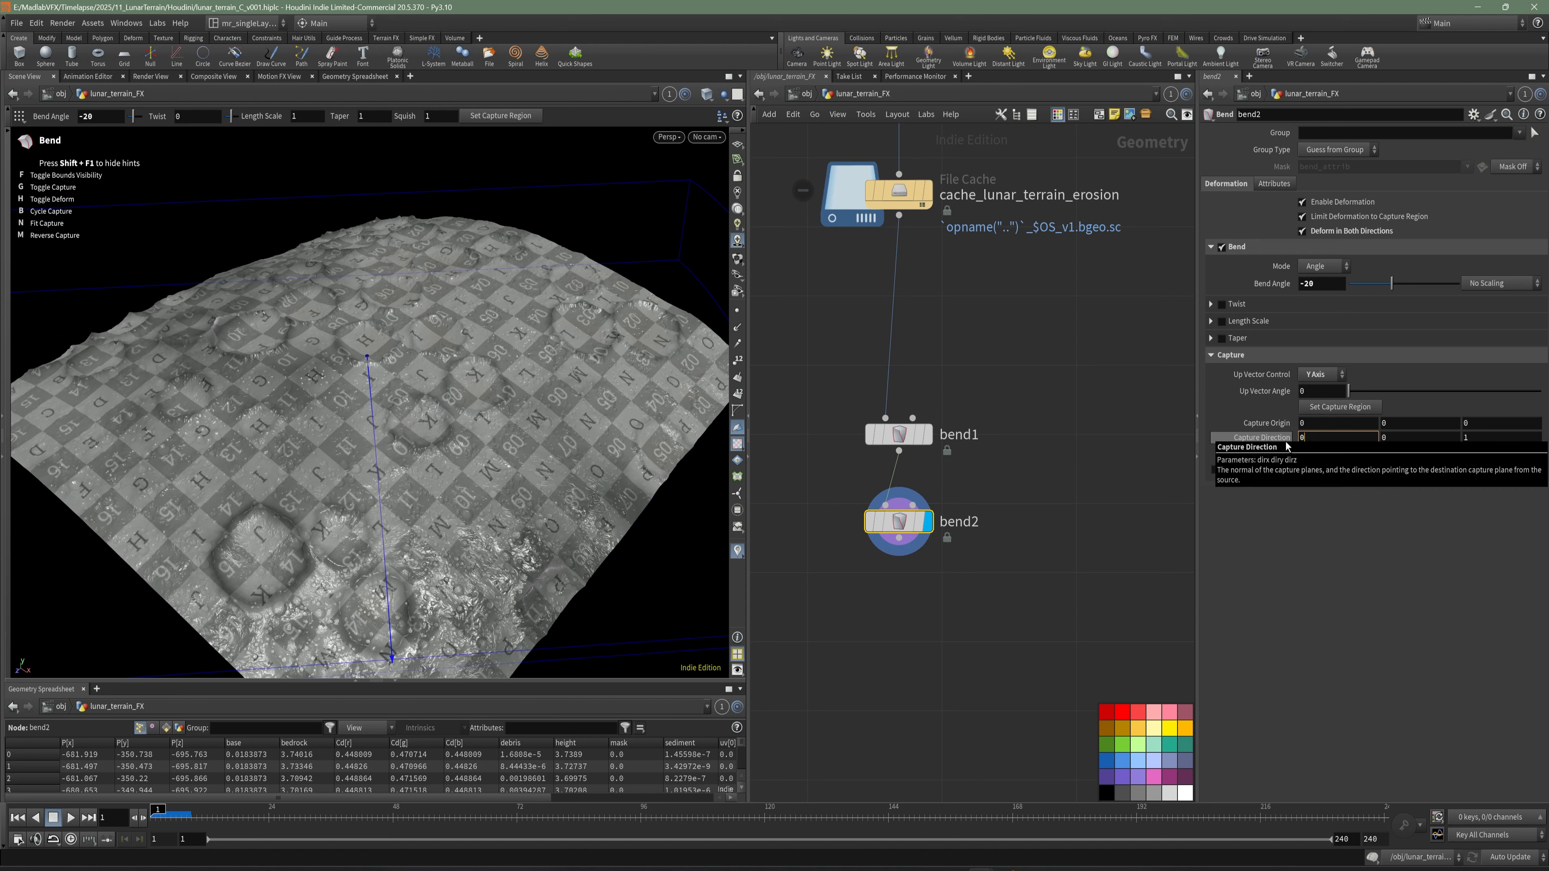
key("Return")
left_click(1028, 475)
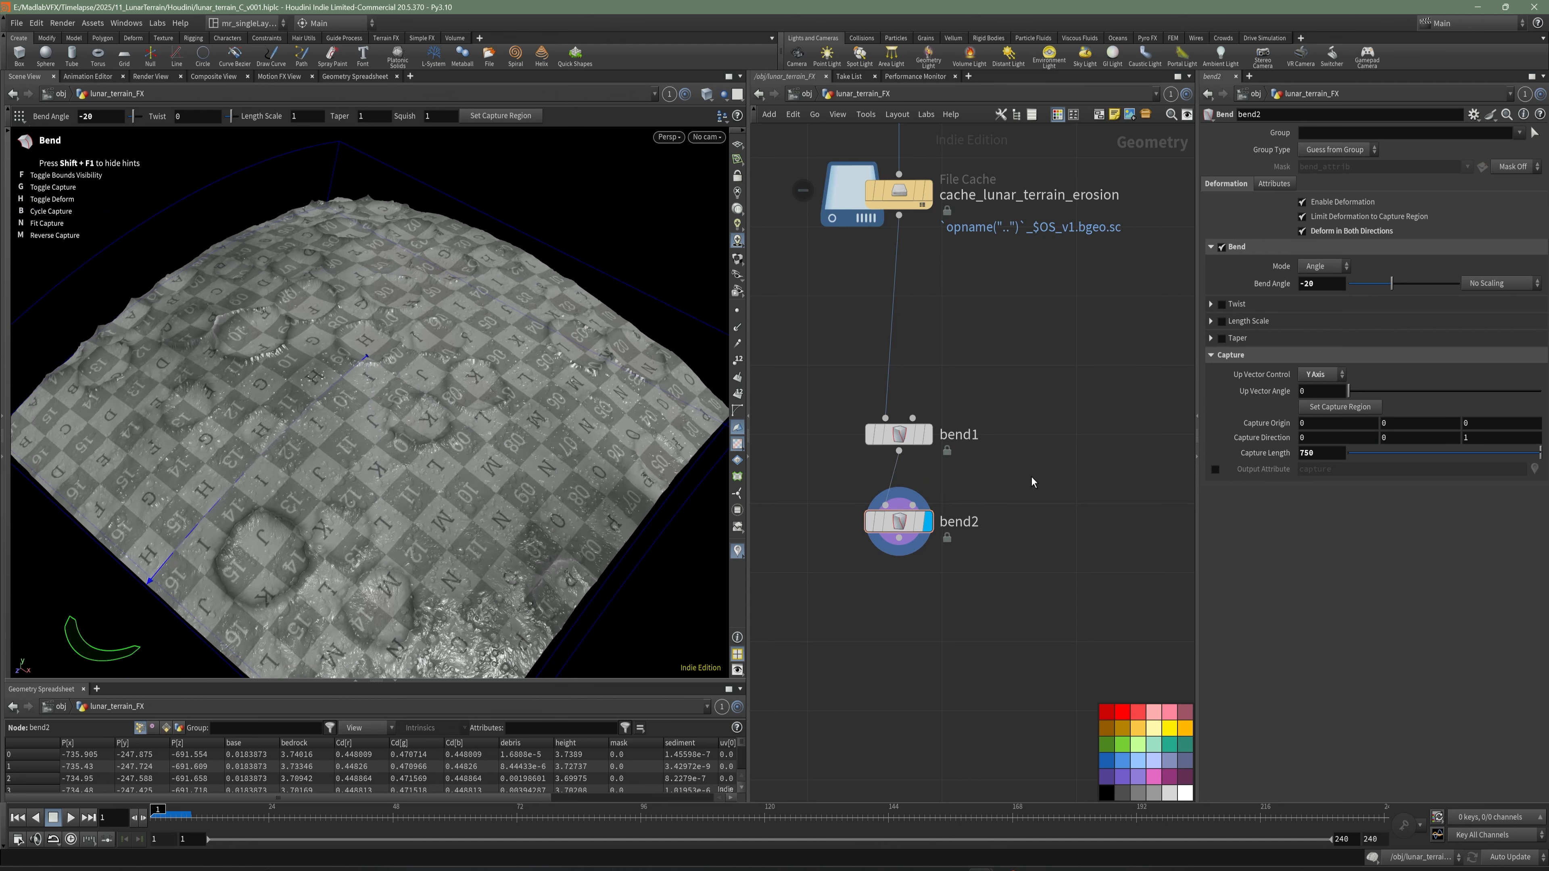
- Name the Null below bend2 OUT_LUNAR_TERRAIN_EROSION and duplicate the branch from heightfield_visualize1 down to this Null alongside the original
left_click_drag(568, 463, 398, 447, "alt")
type("OUT_LUNAR_TERRAIN_EROSION")
key("ctrl+c")
key("ctrl+v")
left_click_drag(1001, 274, 1006, 309)
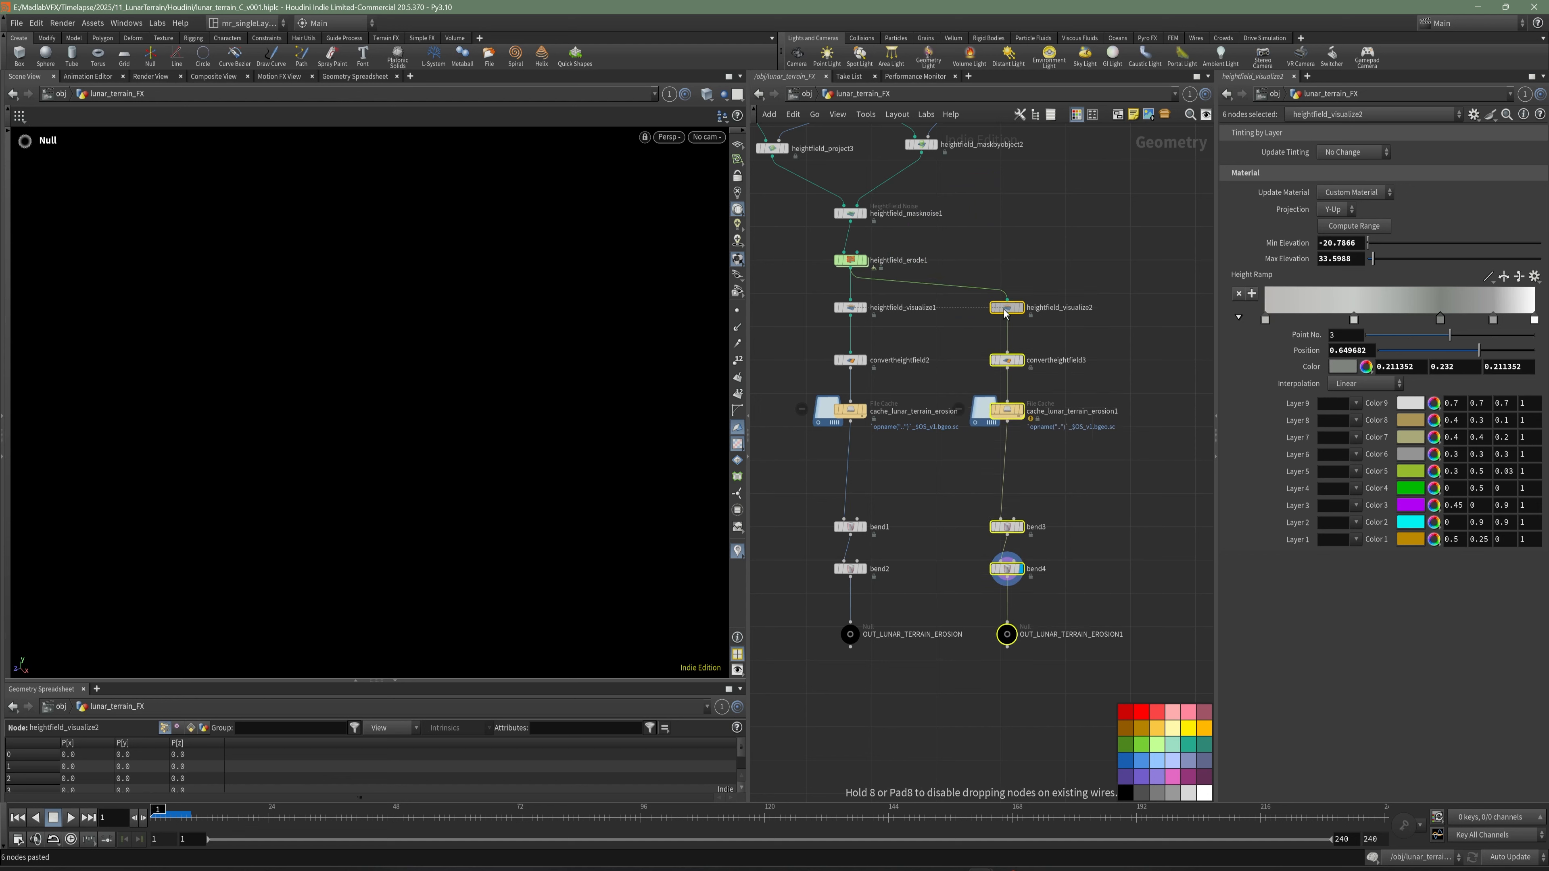
- Feed heightfield_visualize2 from heightfield_masknoise1 so the duplicated branch bypasses heightfield_erode1
left_click(1010, 290)
scroll(978, 306, "up", 3)
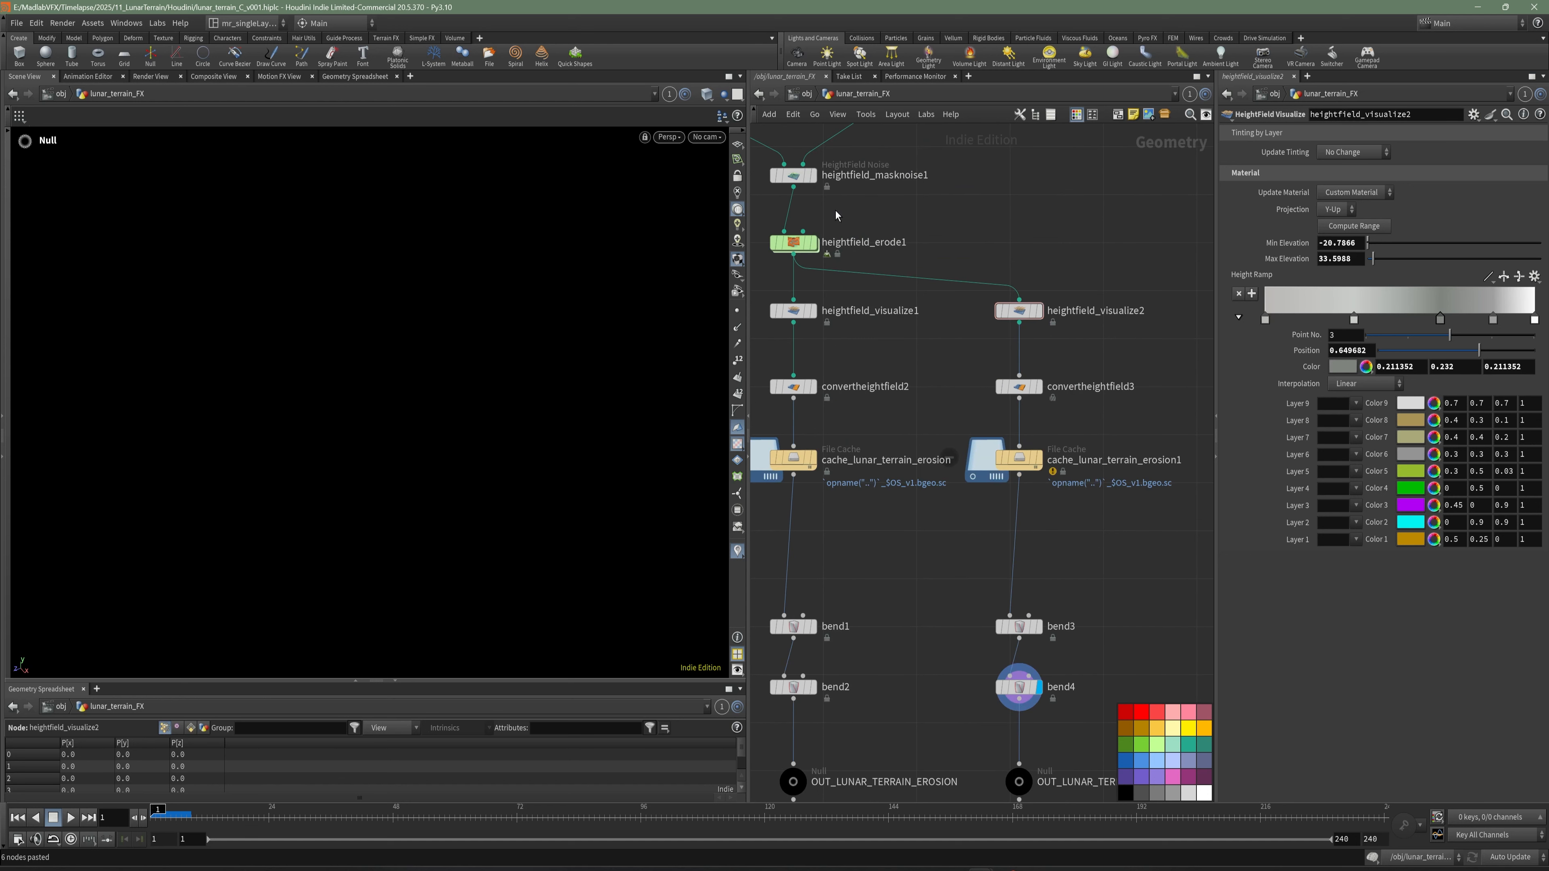
middle_click_drag(859, 257, 921, 303)
left_click(819, 210)
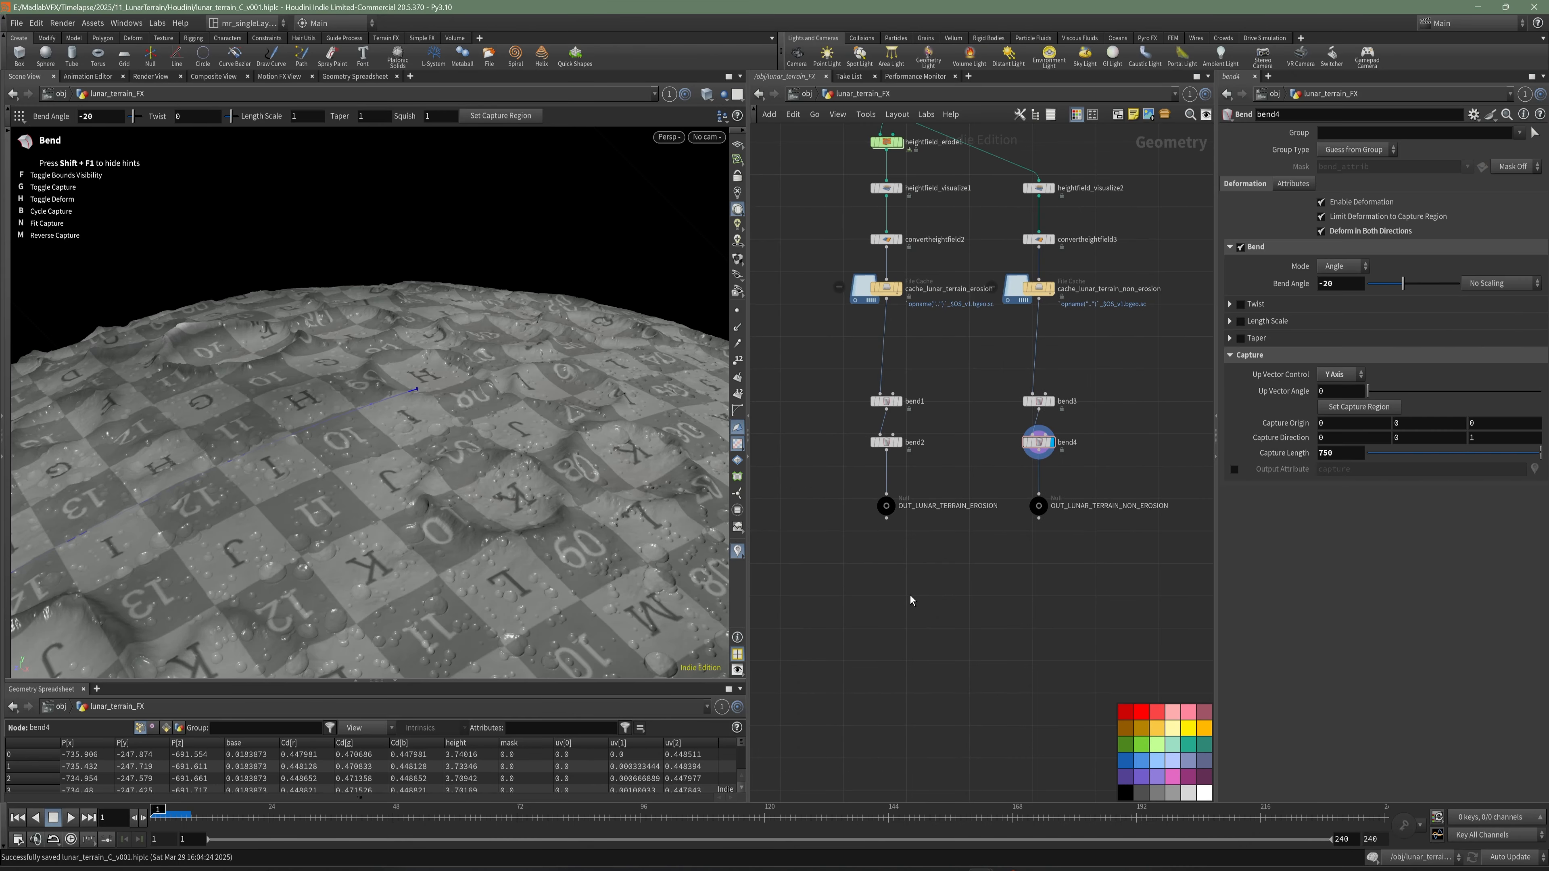
left_click_drag(543, 519, 501, 458, "alt")
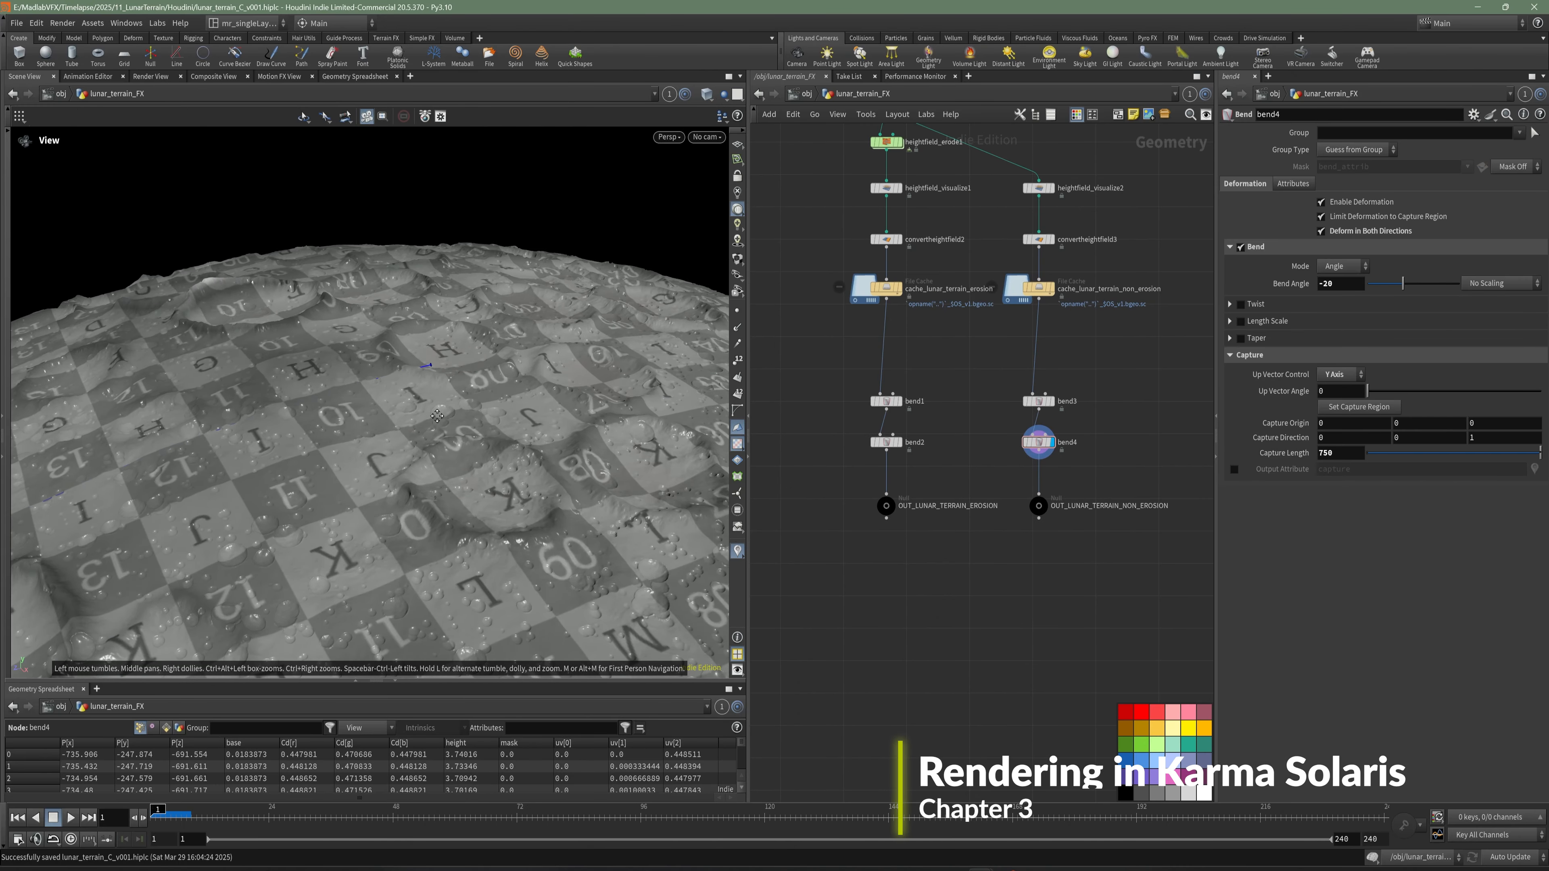
middle_click_drag(502, 459, 462, 421, "alt")
left_click_drag(462, 421, 474, 409, "alt")
- Add a LOP Network node below the two terrain output Nulls
middle_click_drag(938, 622, 919, 612)
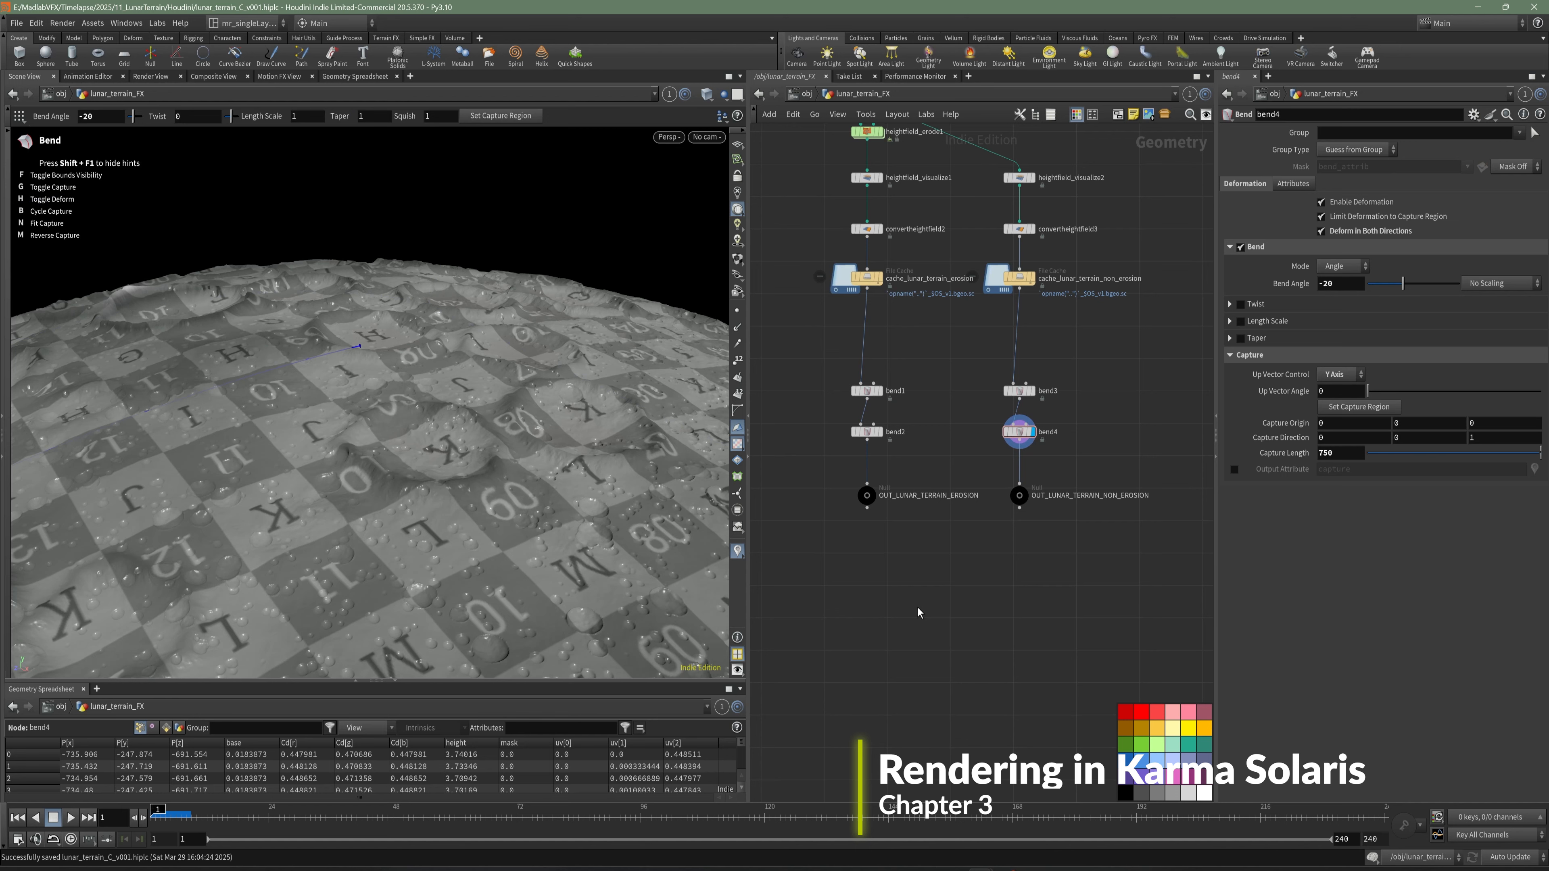
key("Tab")
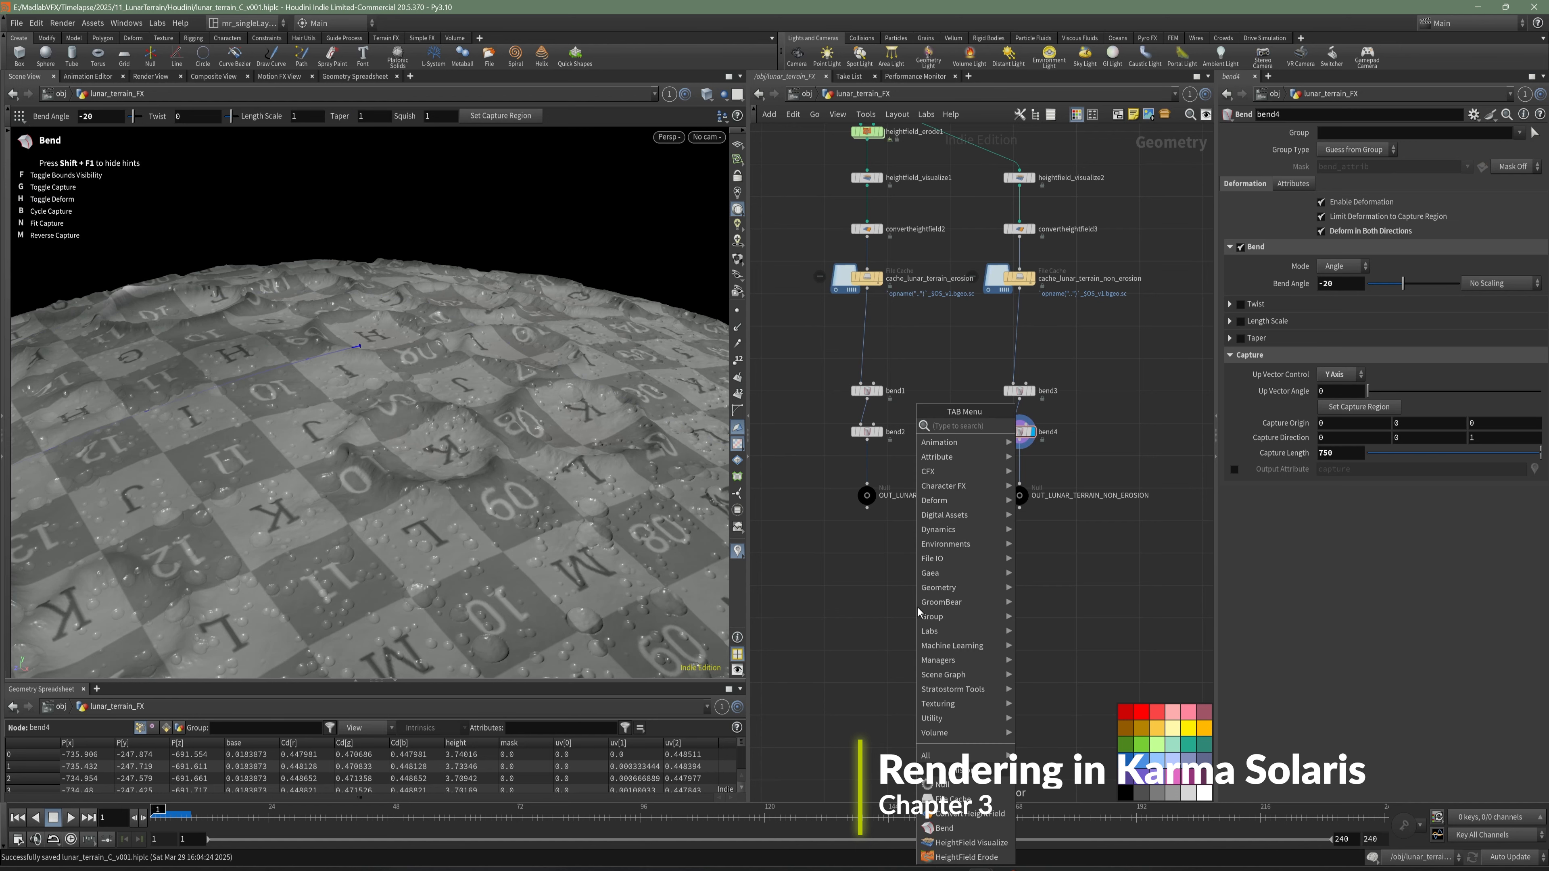
type("lo")
key("Escape")
key("Tab")
type("lop")
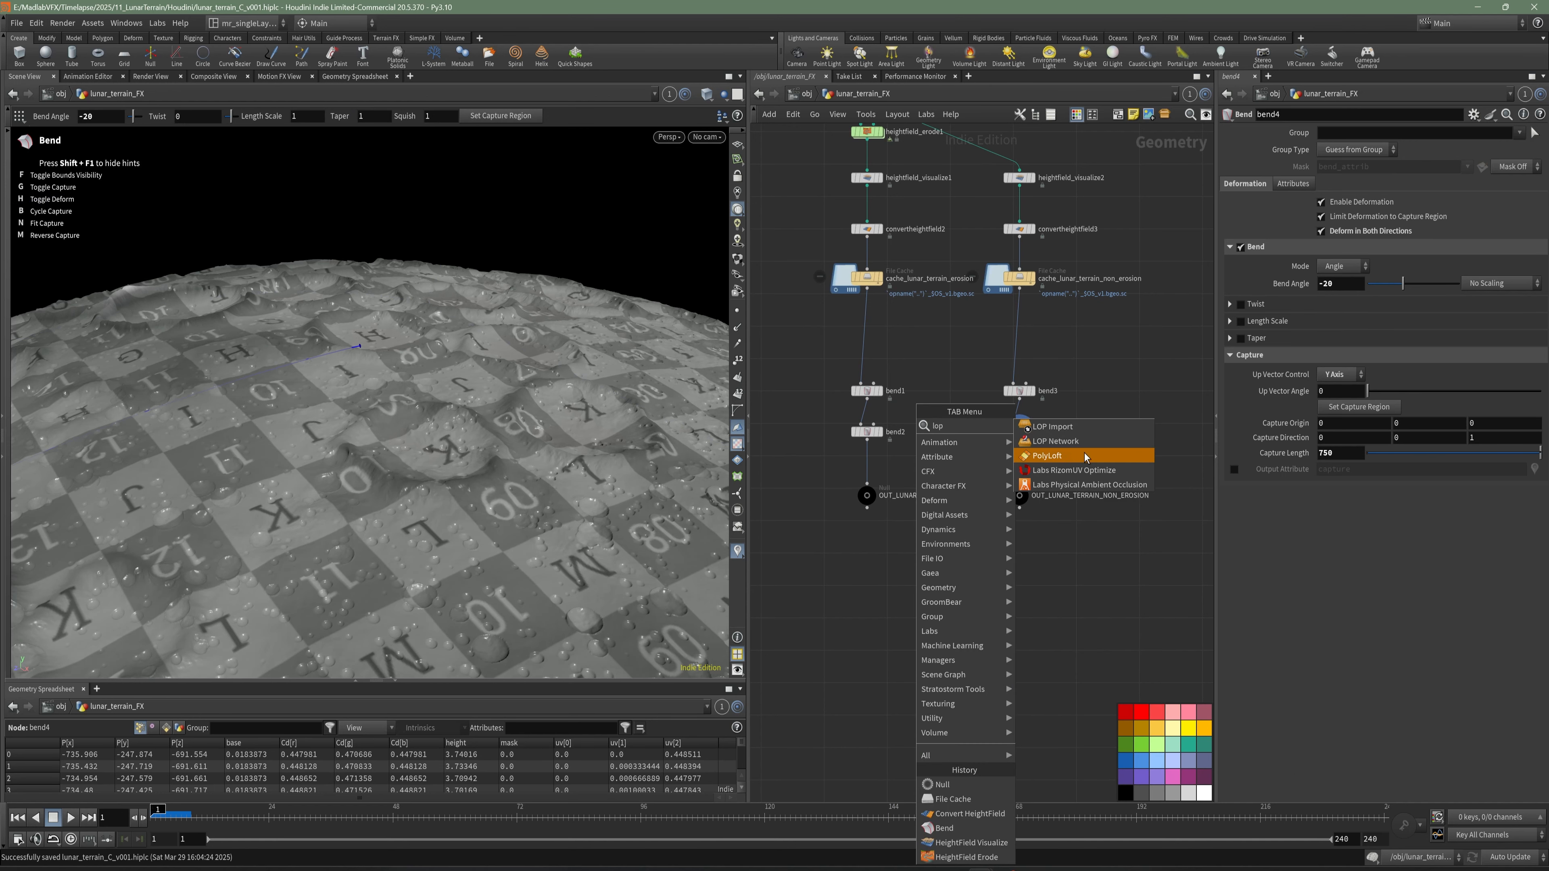
left_click(1087, 441)
mouse_move(1123, 548)
middle_mouse_down()
mouse_move(971, 550)
mouse_move(1110, 544)
middle_mouse_up()
left_click(984, 571)
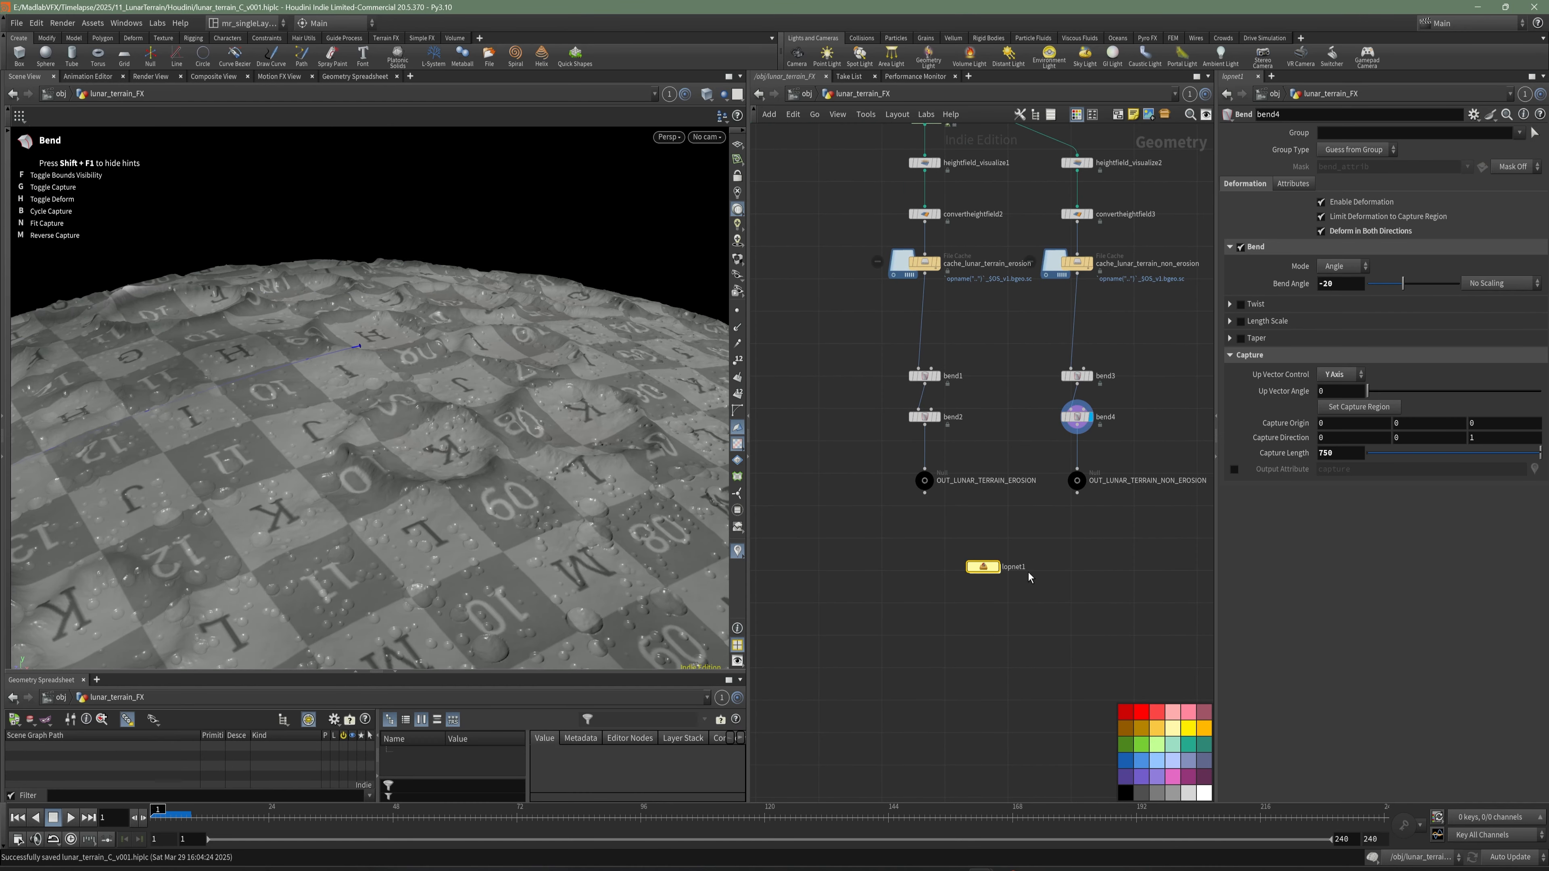
- Rename the LOP Network LOOKDEV_TERRAIN and save the scene
scroll(985, 570, "up", 3)
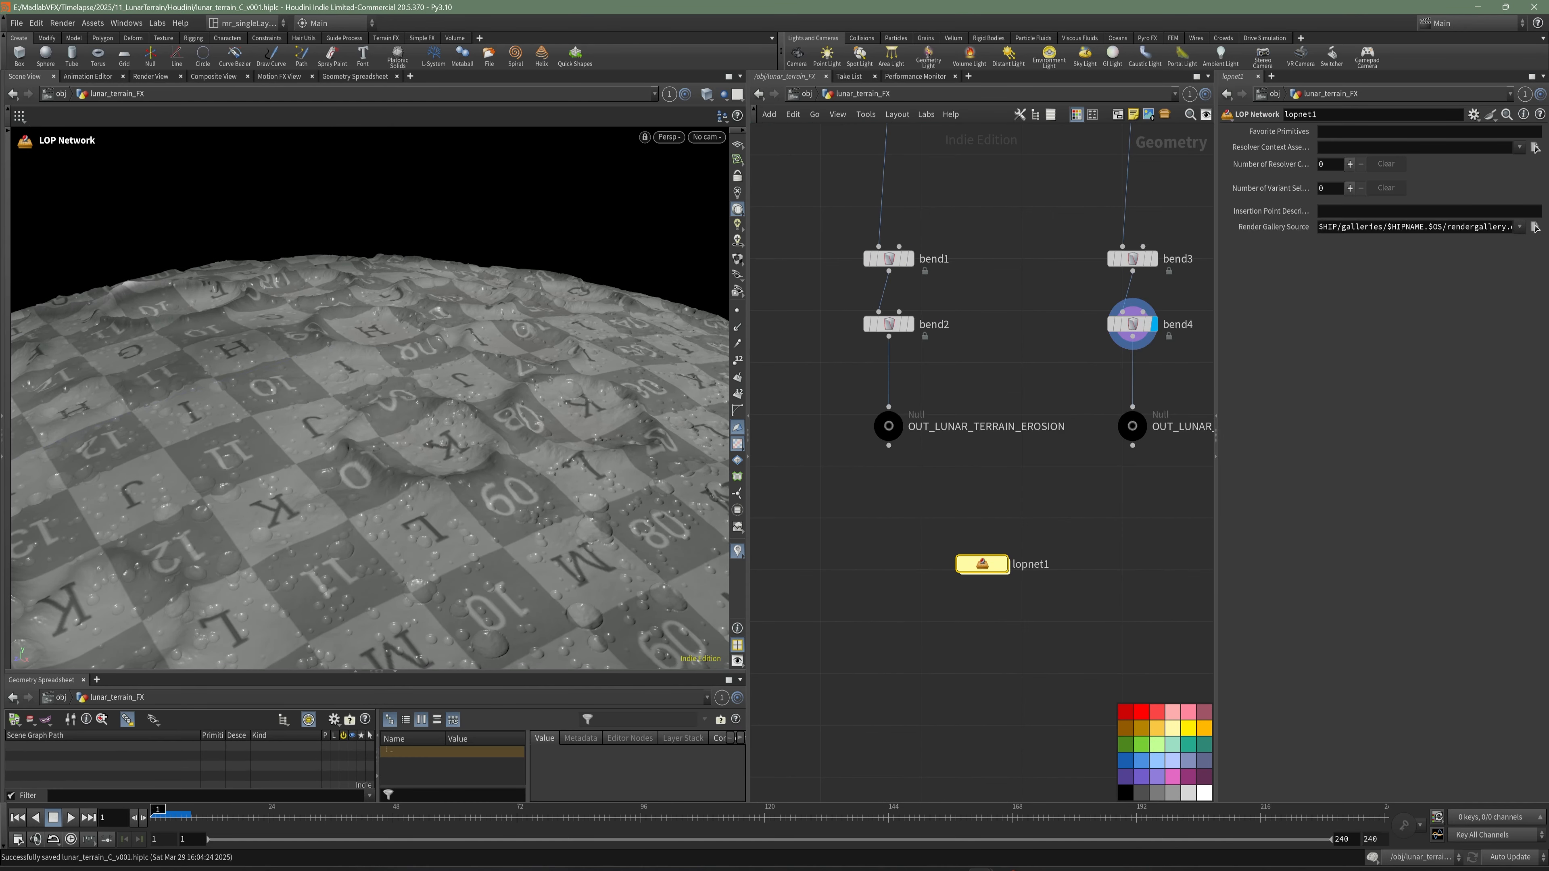
key("F2")
type("LOO")
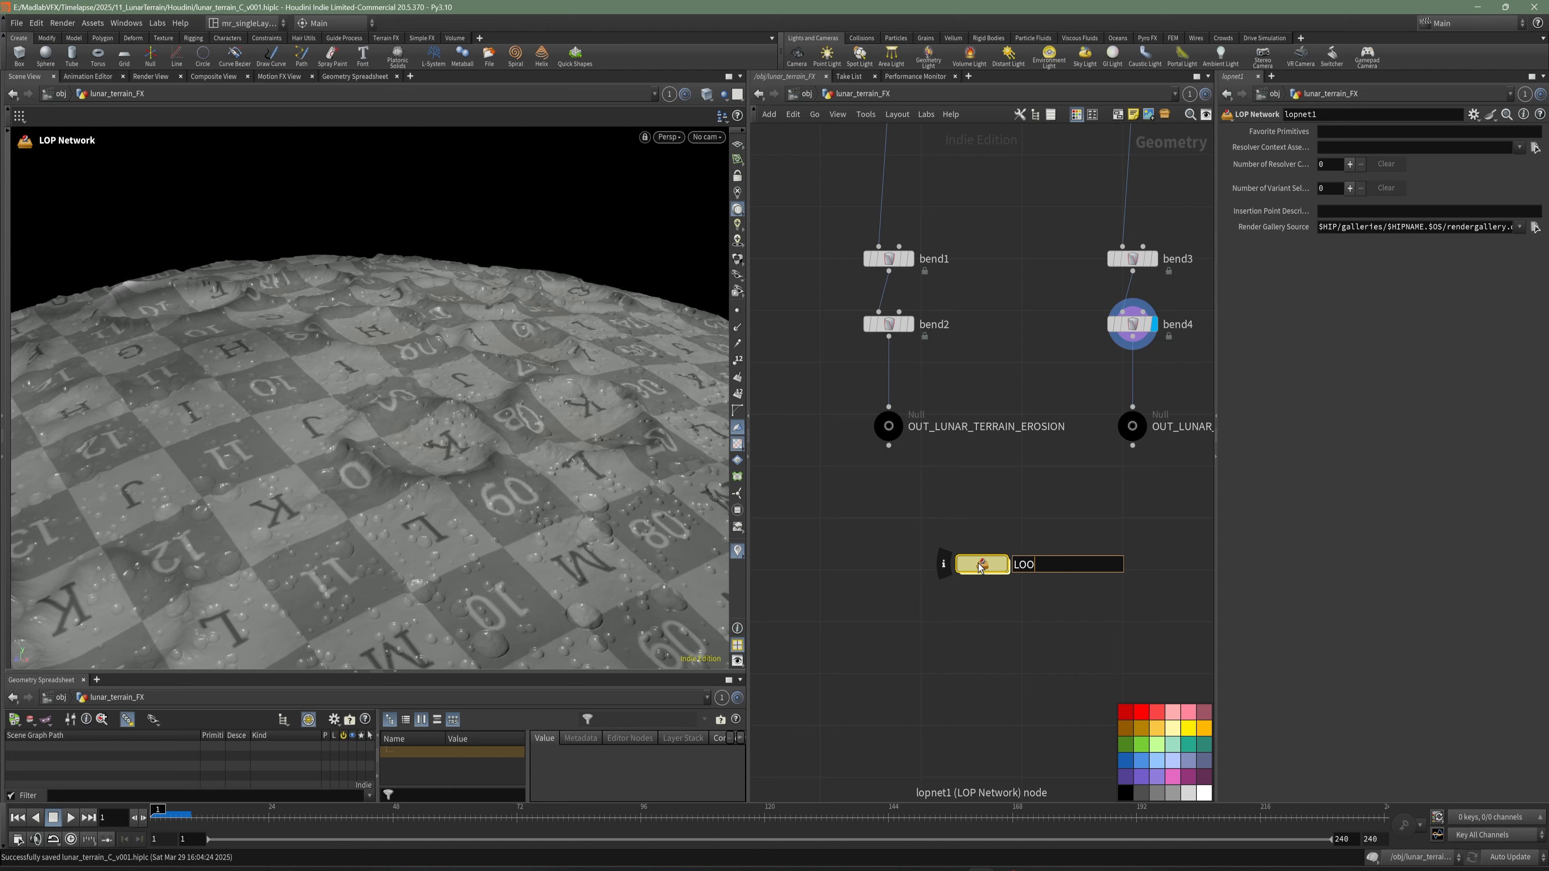
type("KDEV_TERRAIN")
key("Return")
key("ctrl+s")
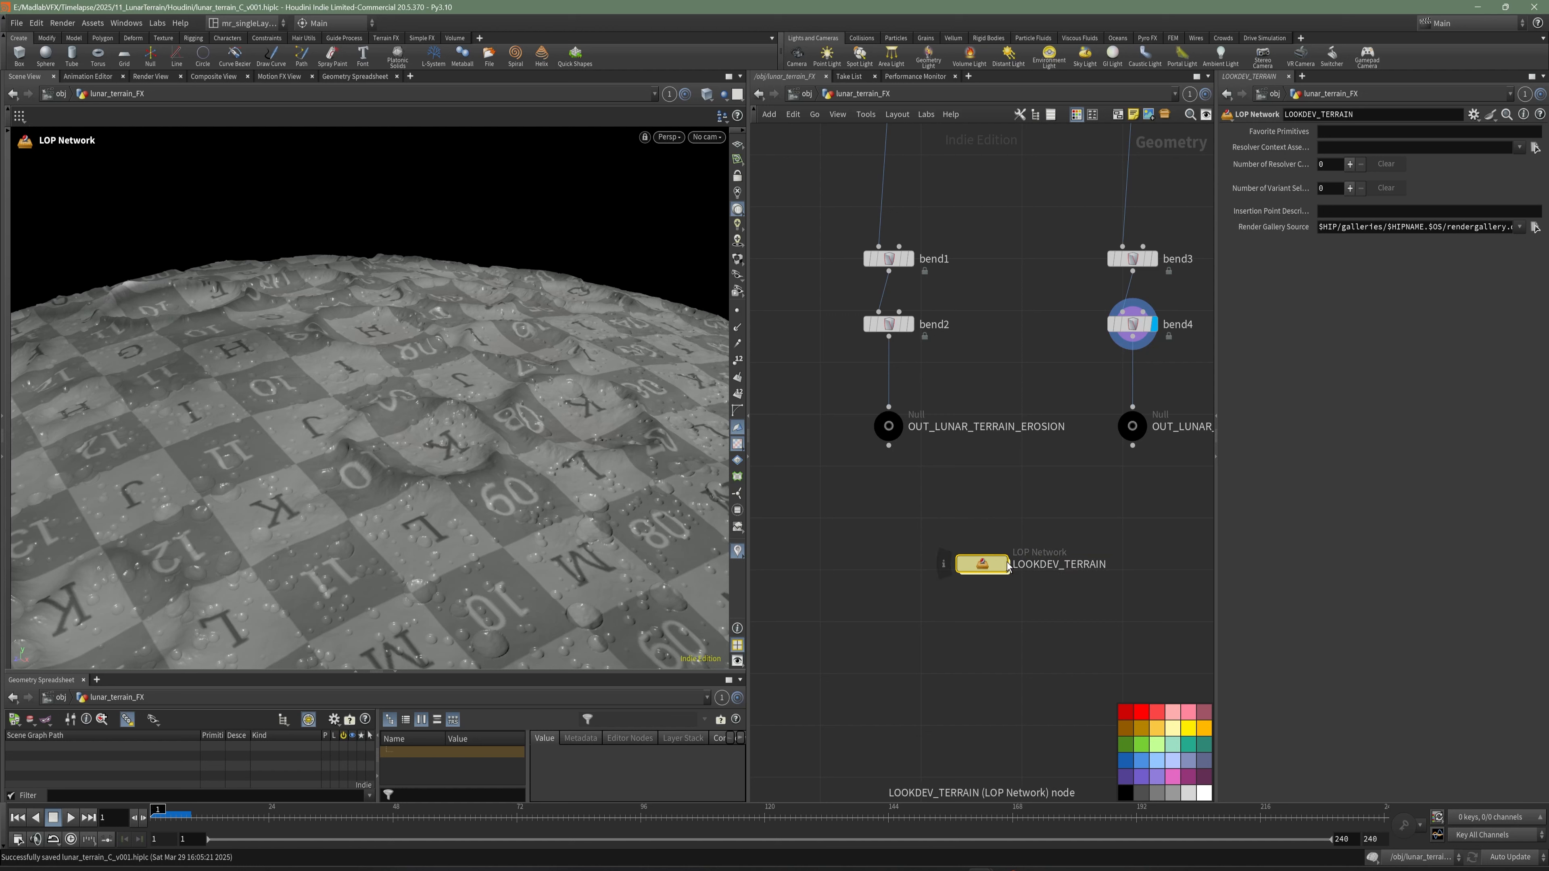
- Enter the LOOKDEV_TERRAIN network and add a SOP Import node
scroll(1029, 523, "down", 2)
scroll(964, 482, "up", 1)
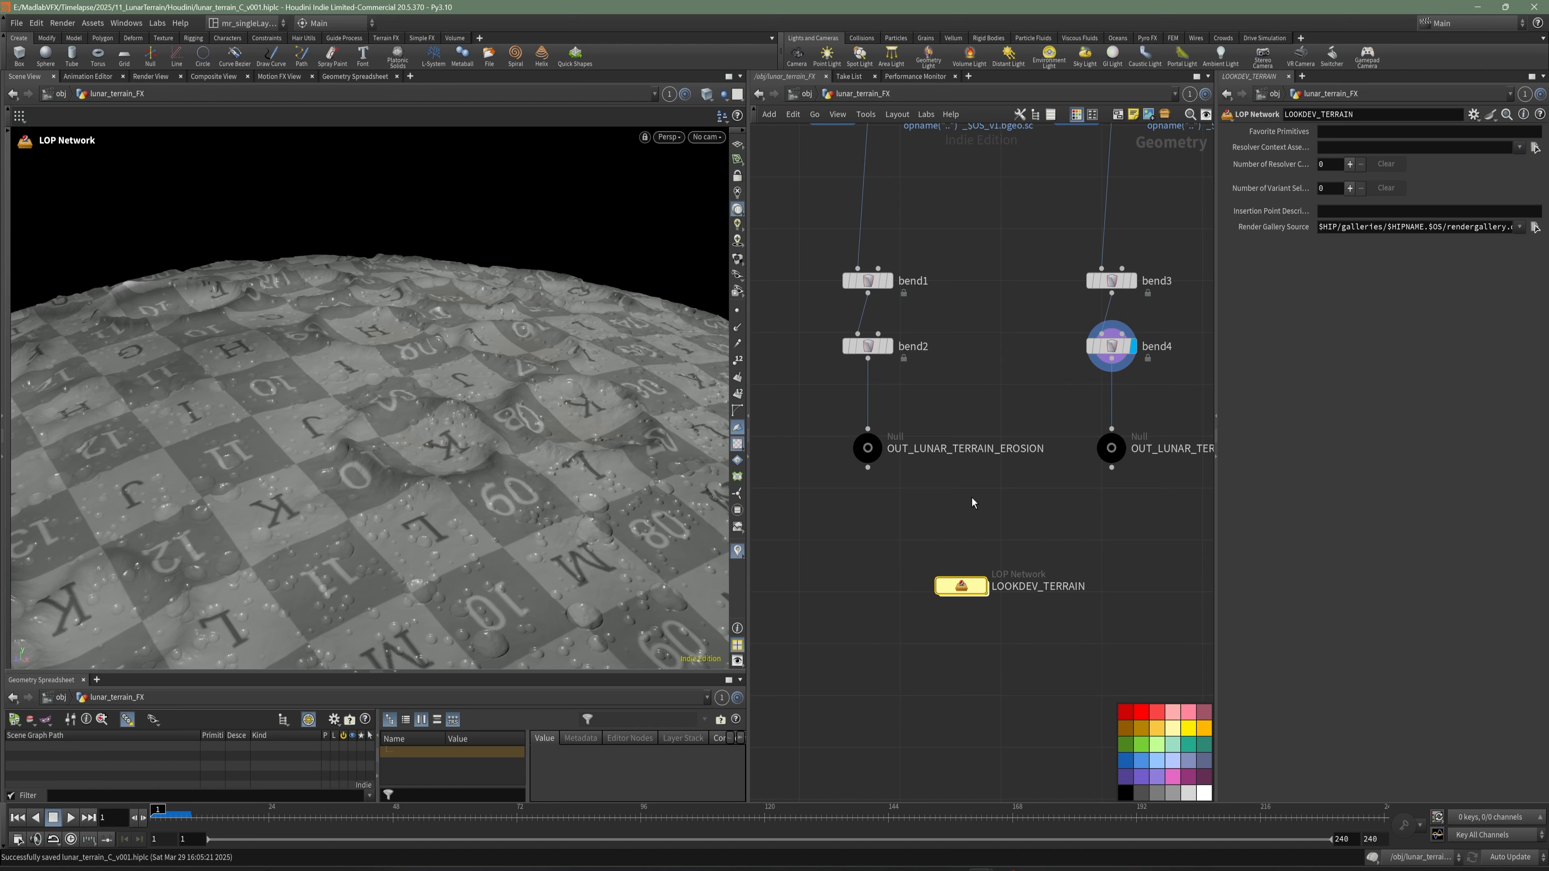
double_click(962, 587)
key("Tab")
type("sop")
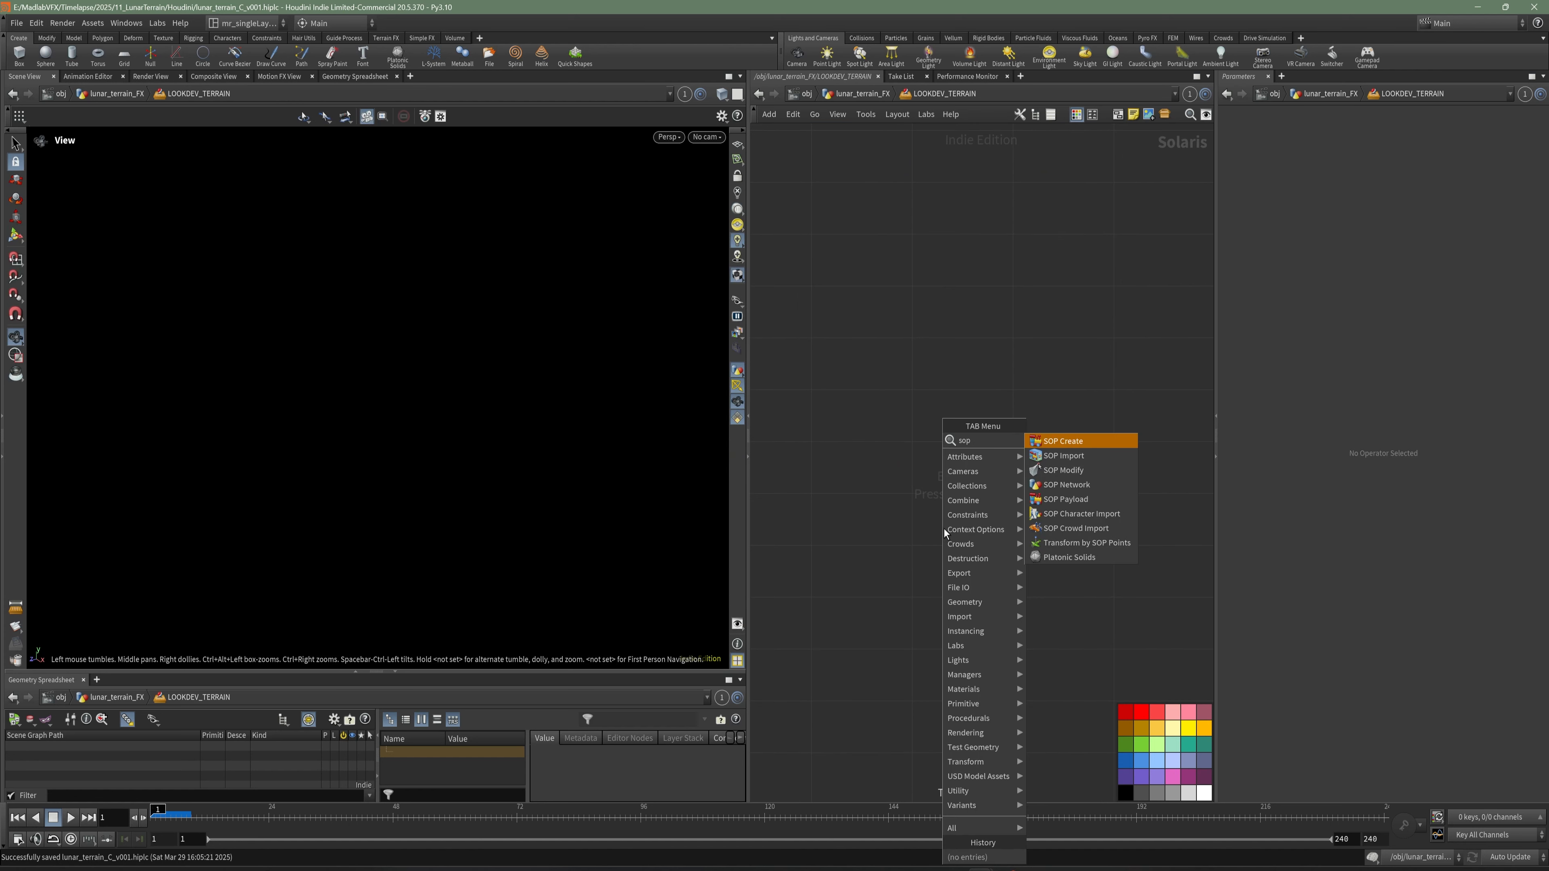
left_click(1091, 458)
left_click(845, 364)
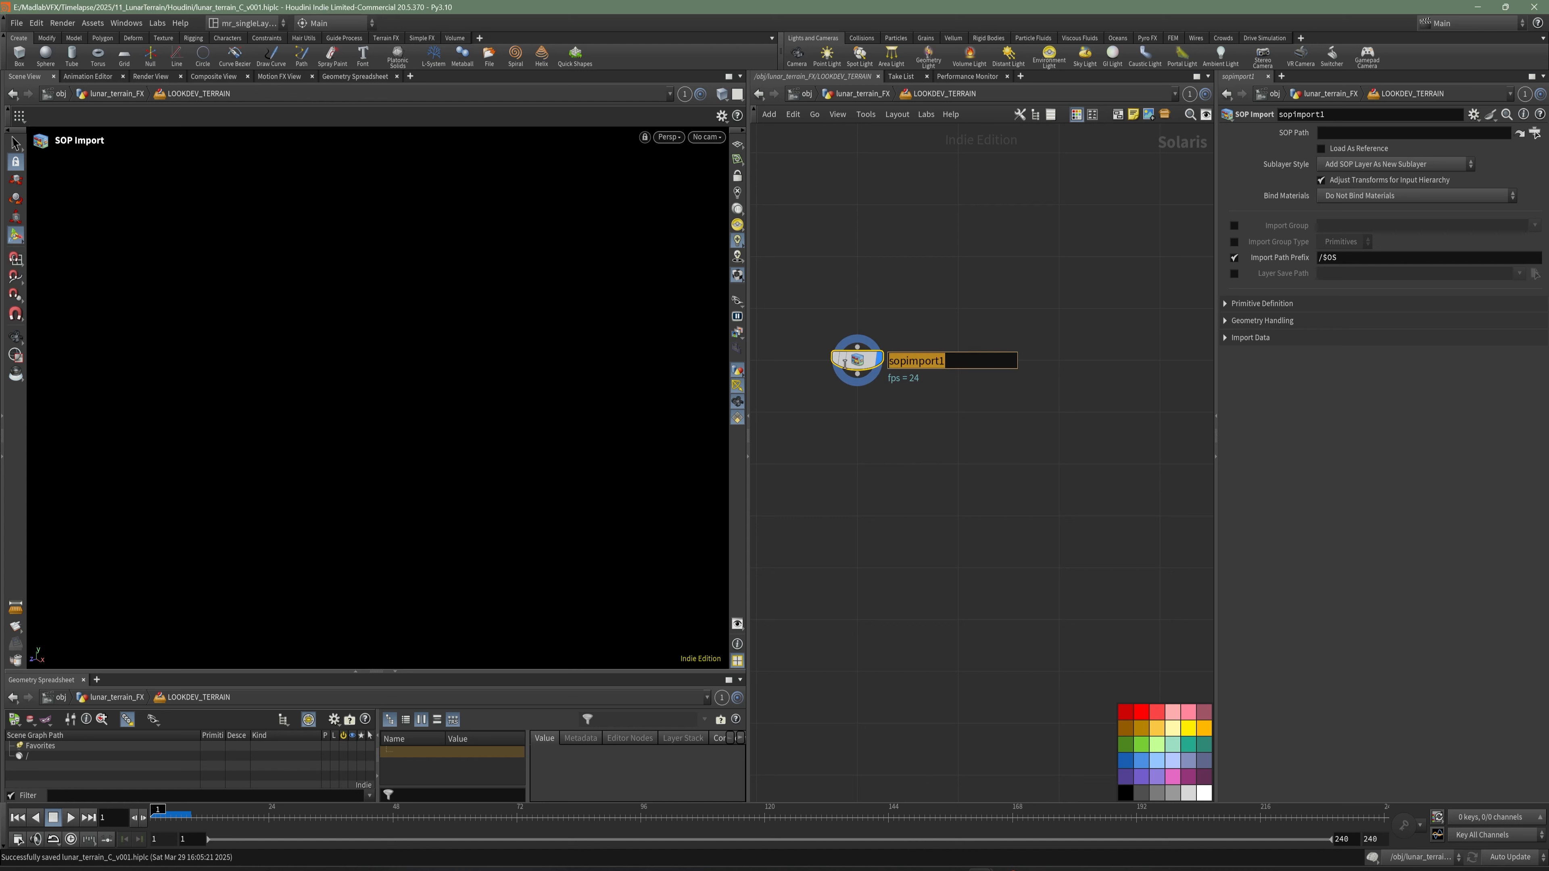
- Rename the SOP Import node terrain_erosion
type("terrain_")
type("earth")
key("BackSpace")
key("BackSpace")
key("BackSpace")
key("BackSpace")
type("rosion")
key("Return")
- Set the SOP path of terrain_erosion to OUT_LUNAR_TERRAIN_EROSION in lunar_terrain_FX
left_click(1534, 133)
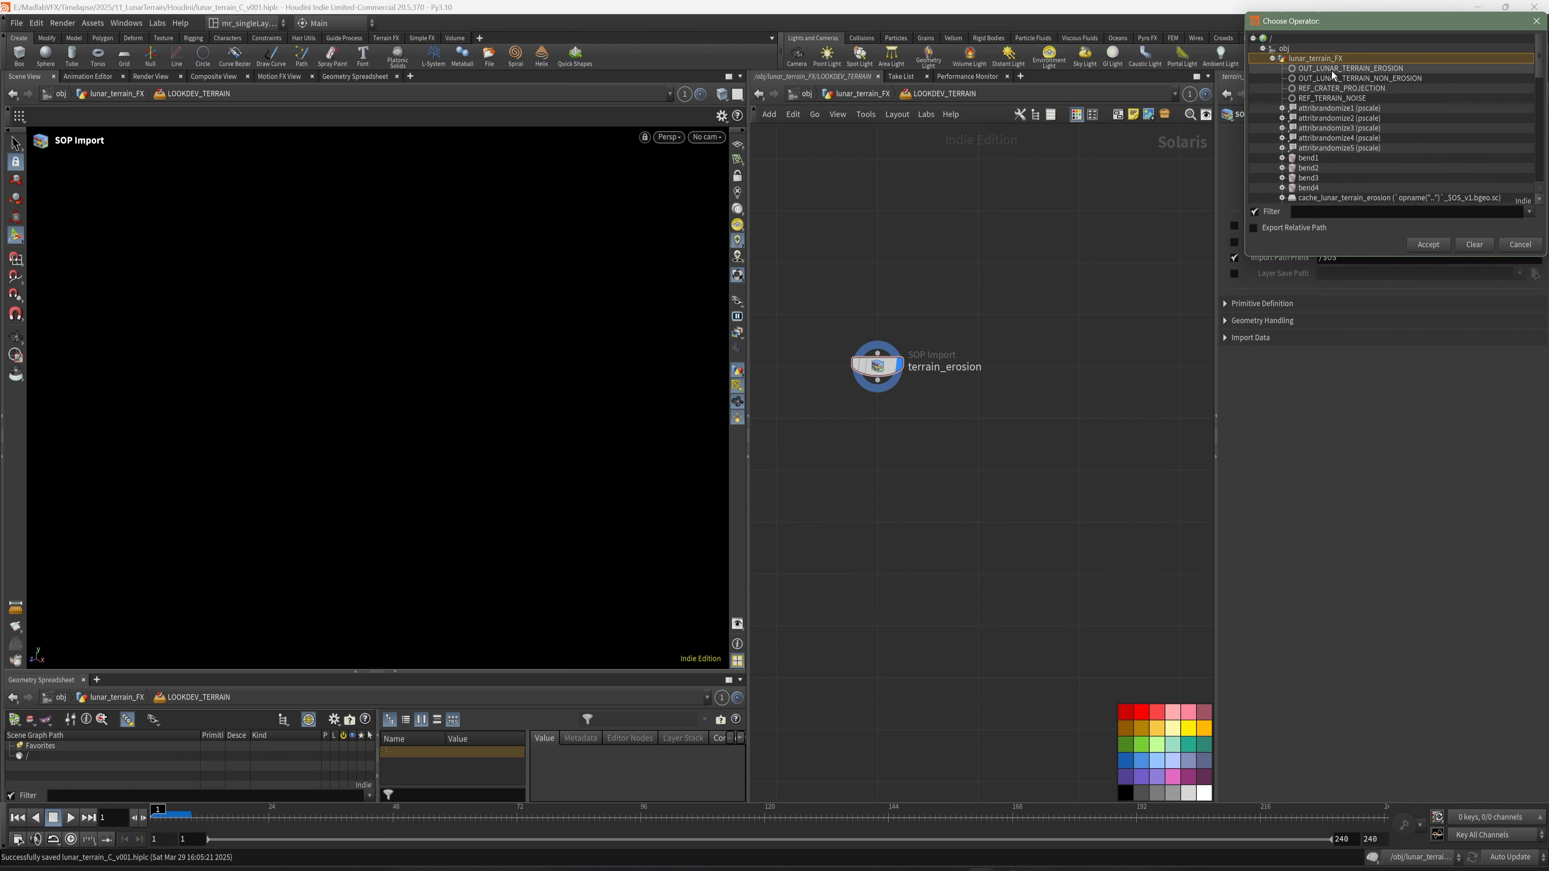
left_click(1376, 68)
left_click(1448, 244)
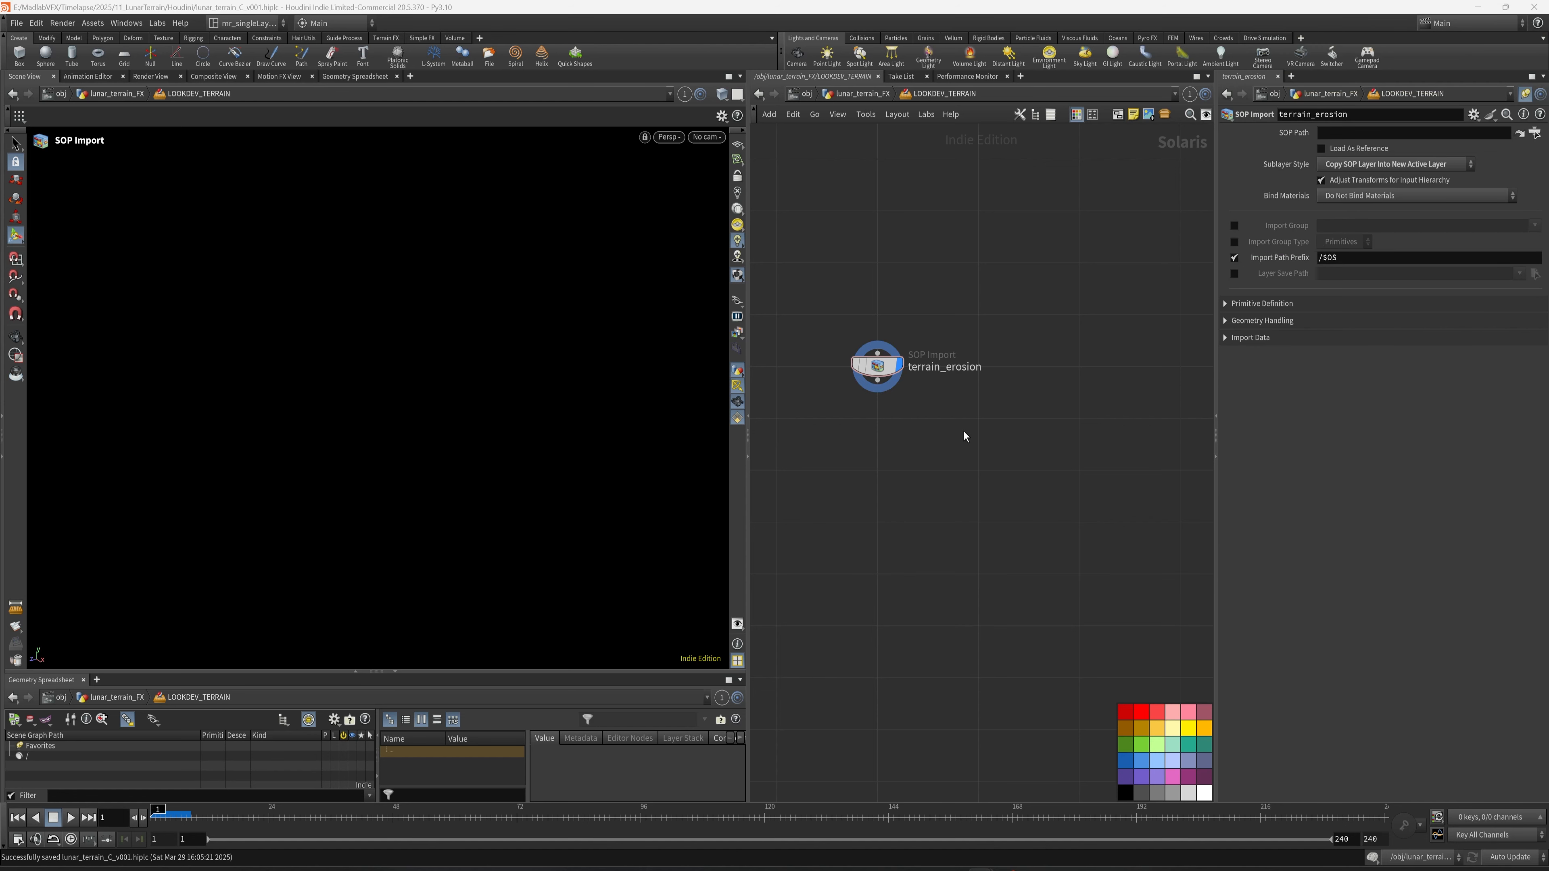
key("Escape")
left_click_drag(644, 443, 635, 410)
- Add a Camera node below terrain_erosion and connect terrain_erosion to it
key("Tab")
type("camera")
key("Return")
left_click(957, 450)
left_click_drag(961, 453, 922, 361)
left_click_drag(921, 458, 928, 455)
- Display the camera1 node and look through /cameras/camera1 in the viewport
left_click(716, 139)
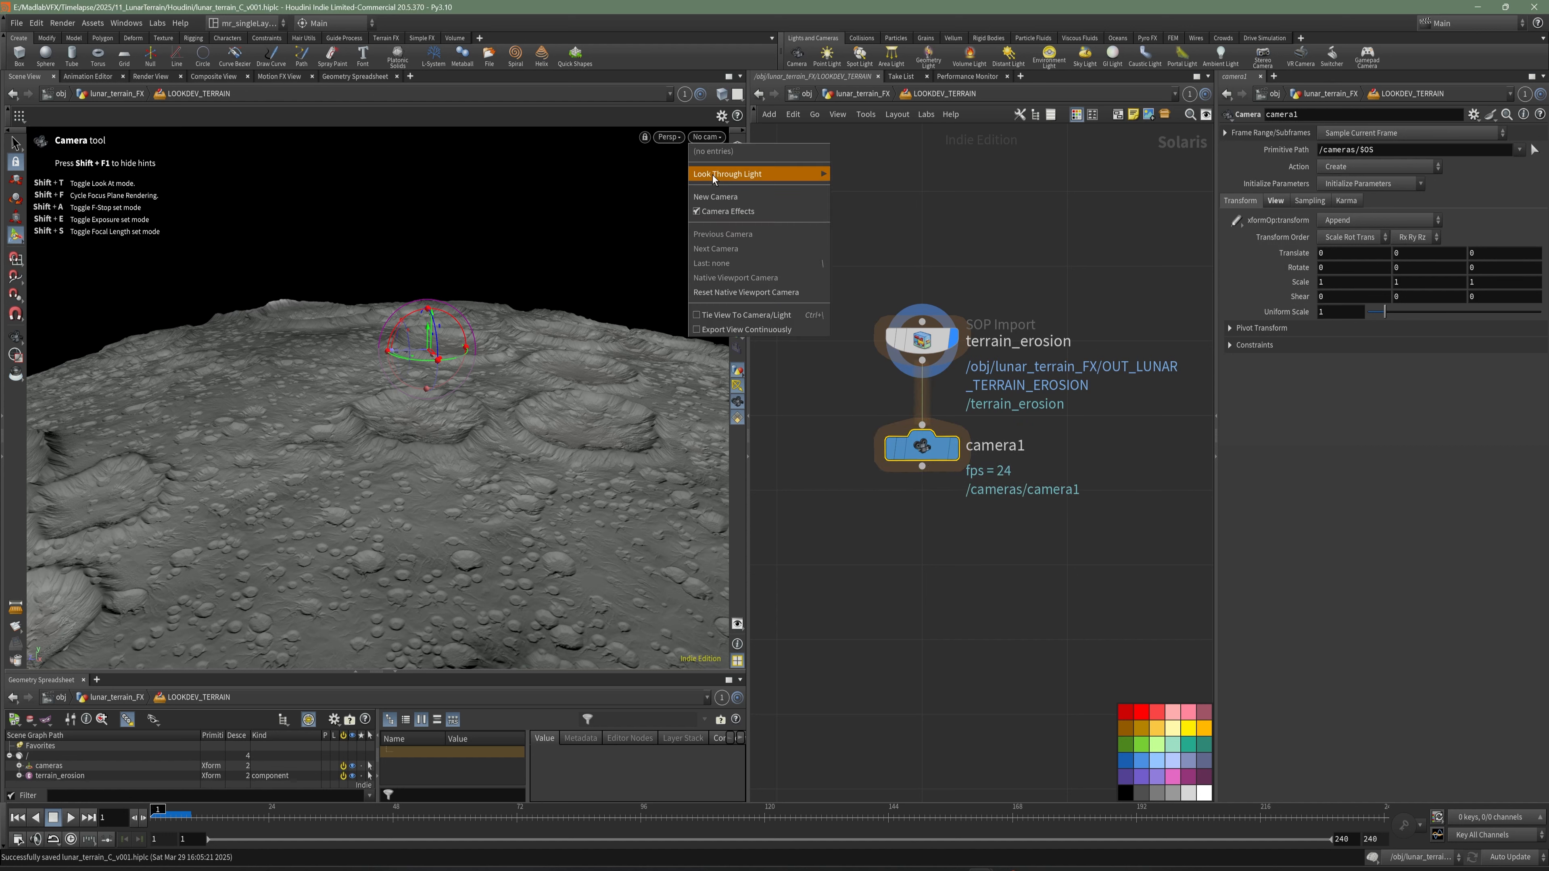
left_click(975, 485)
left_click(952, 452)
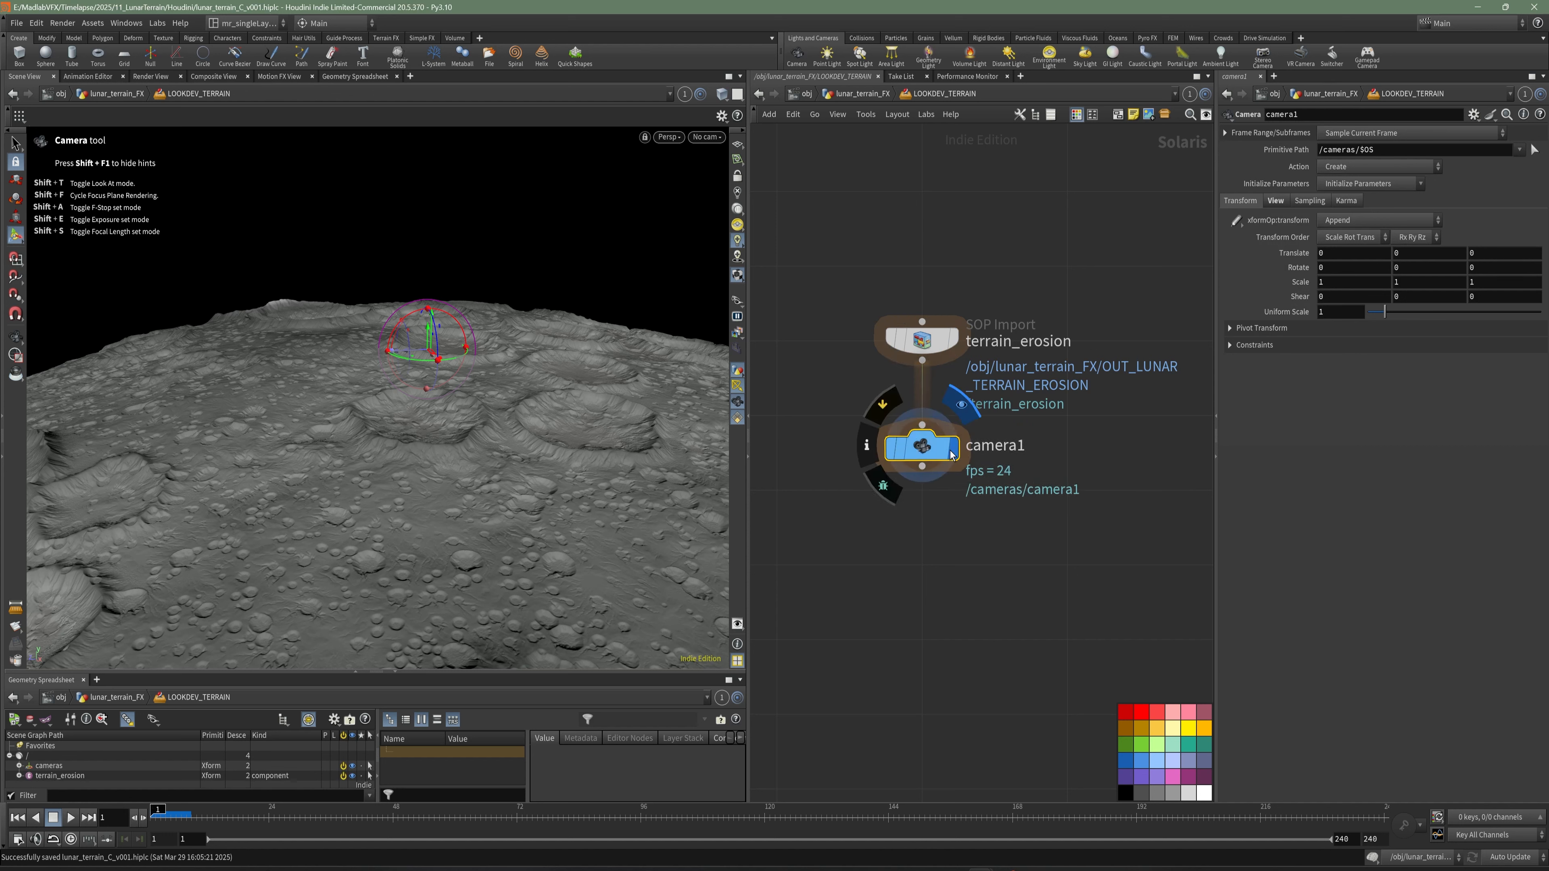
left_click(705, 137)
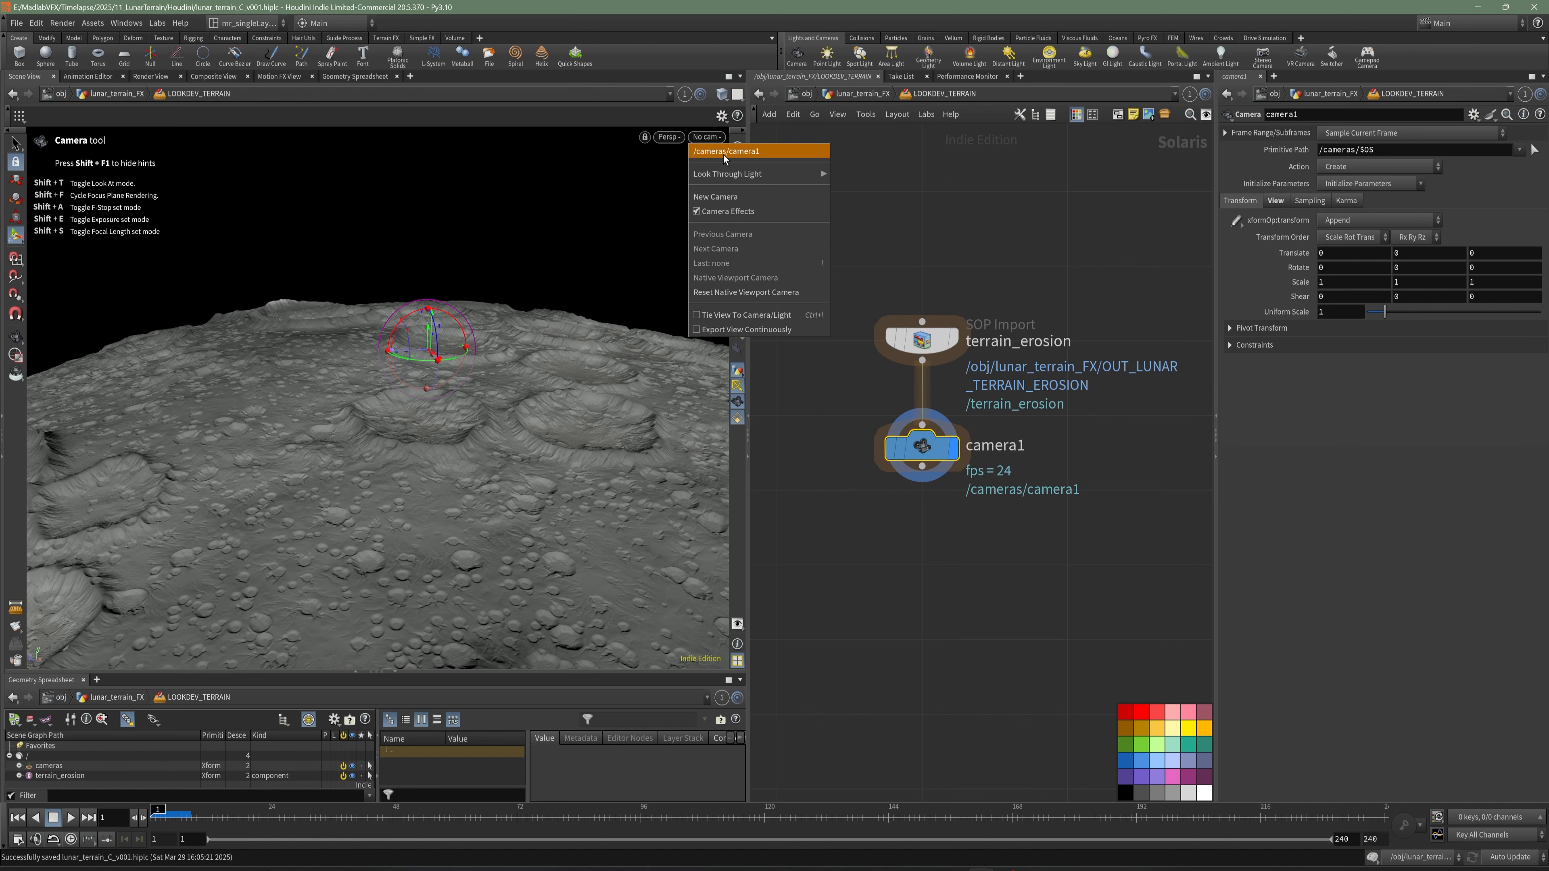
left_click(724, 155)
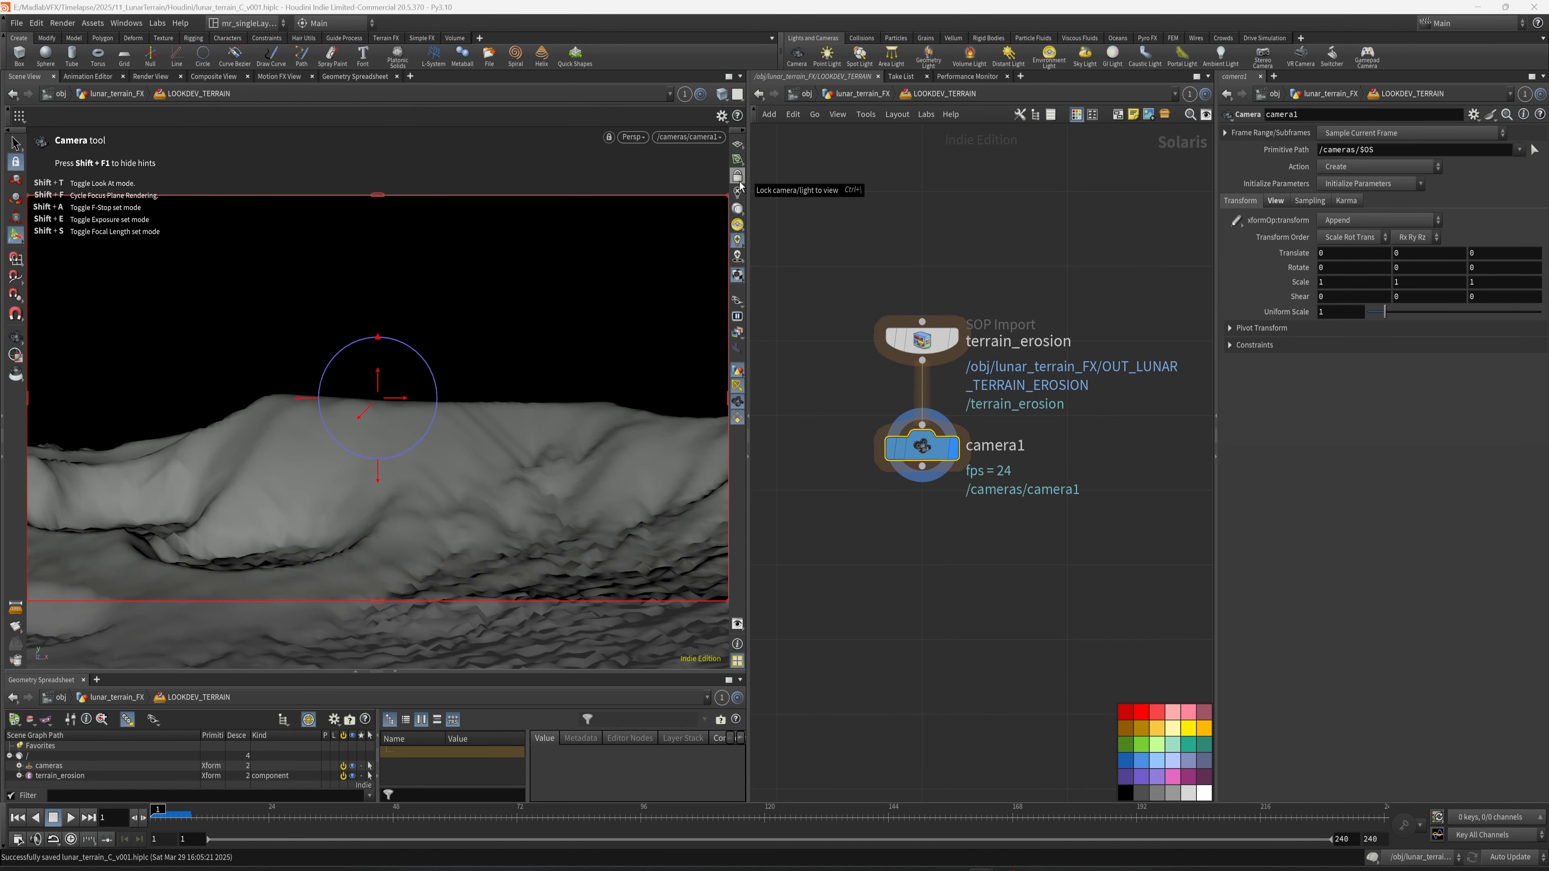
- Lock the camera to the view, frame the cratered surface with its curved horizon, and save the scene
left_click(737, 191)
key("Escape")
left_click_drag(525, 433, 390, 421)
right_click_drag(427, 397, 342, 463, "alt")
key("ctrl+s")
- Add the Karma render nodes below camera1
middle_click_drag(993, 540, 1025, 497)
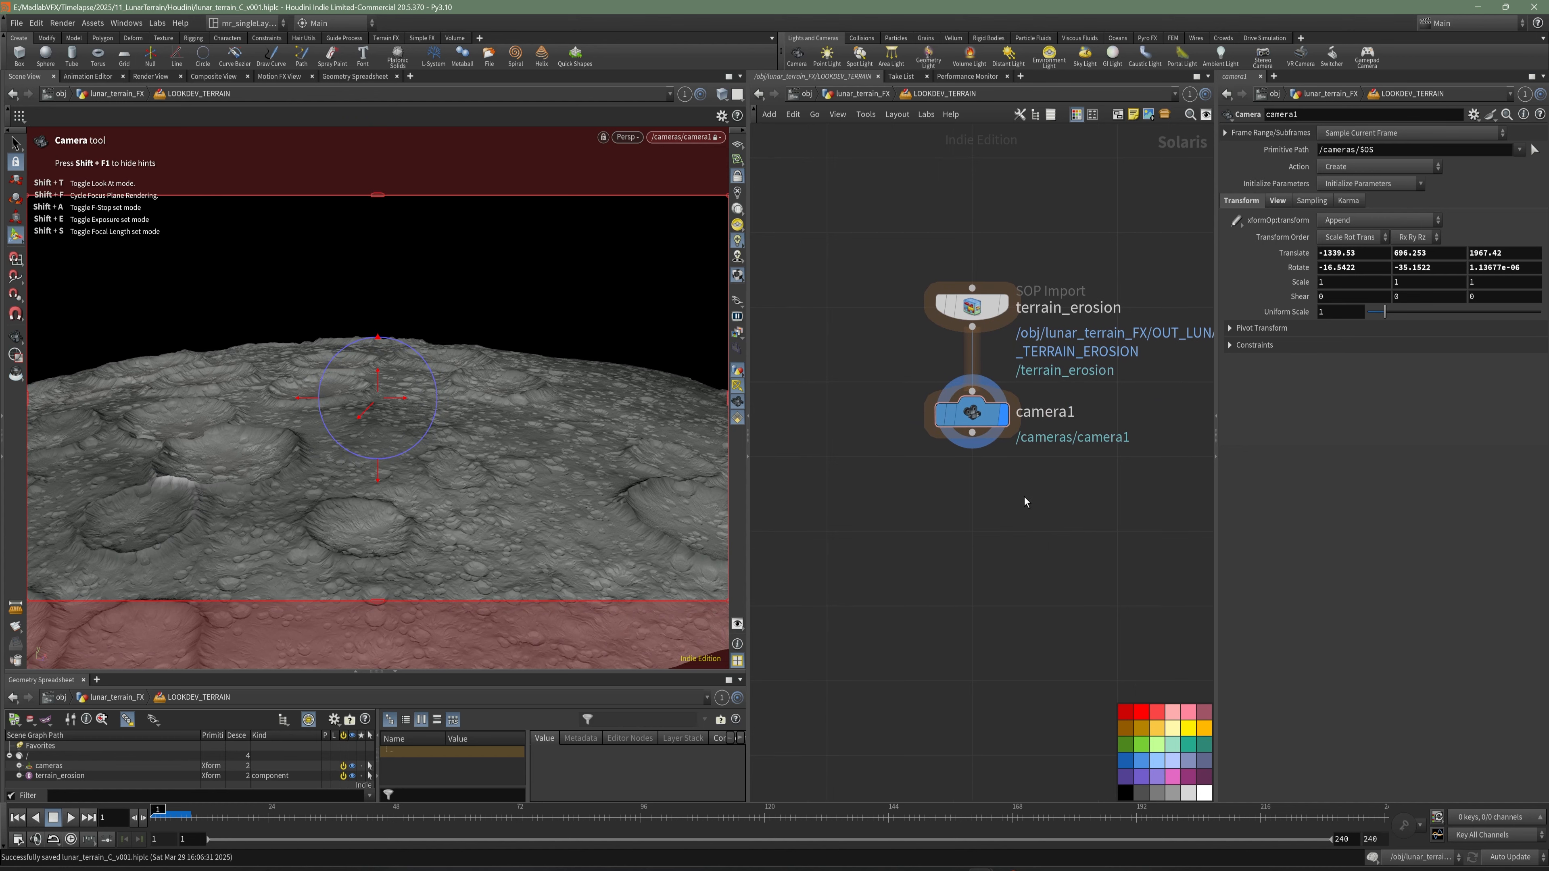
key("Tab")
type("KARMA")
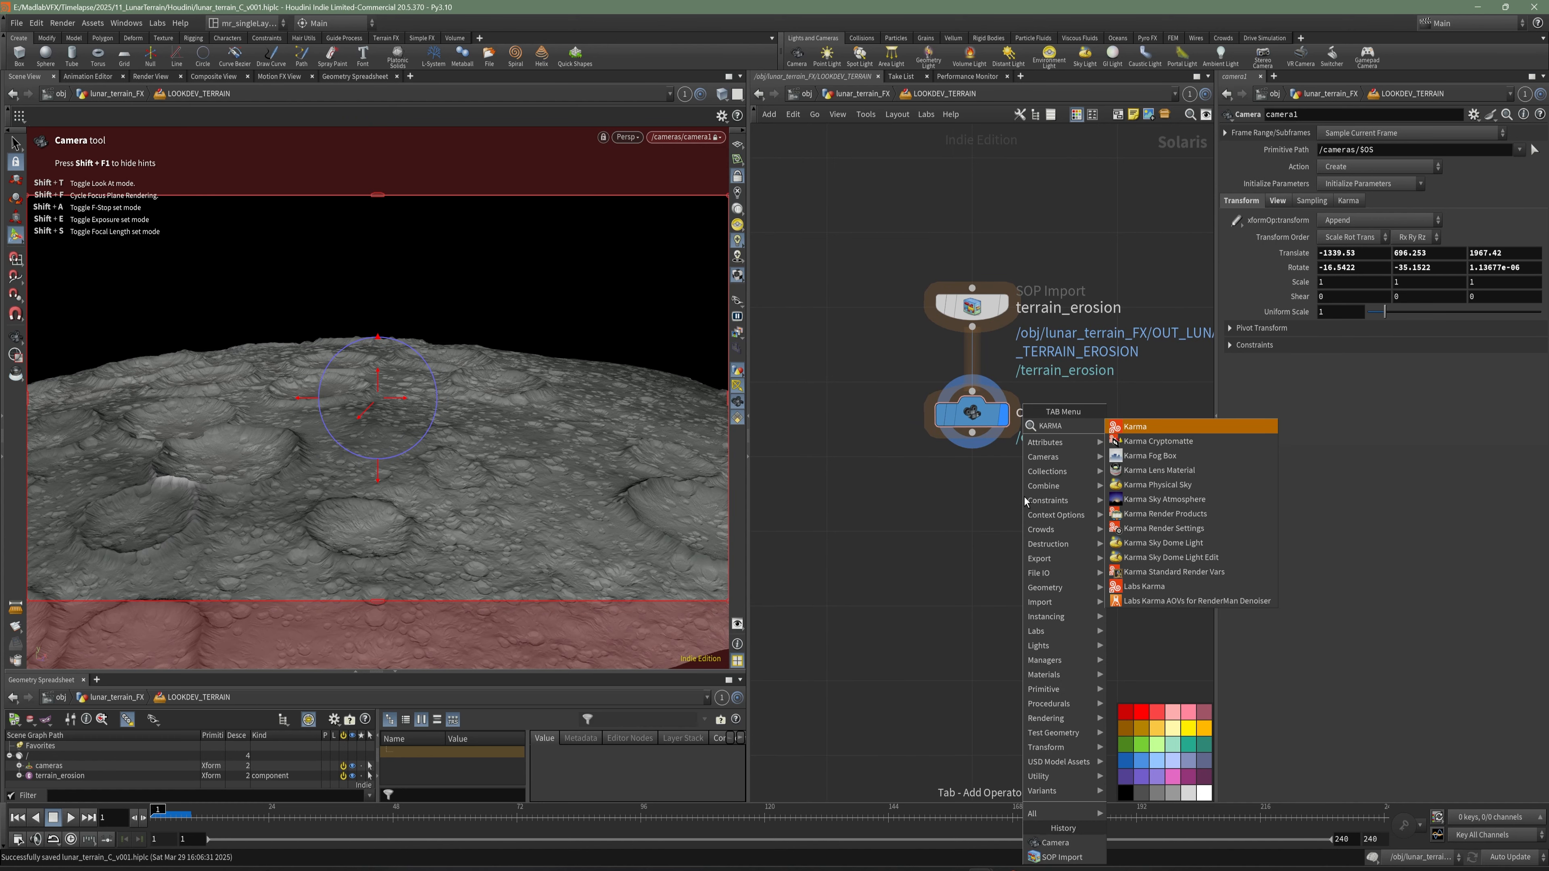
left_click(1141, 430)
left_click(972, 609)
middle_click_drag(1059, 534, 982, 470)
scroll(982, 470, "up", 1)
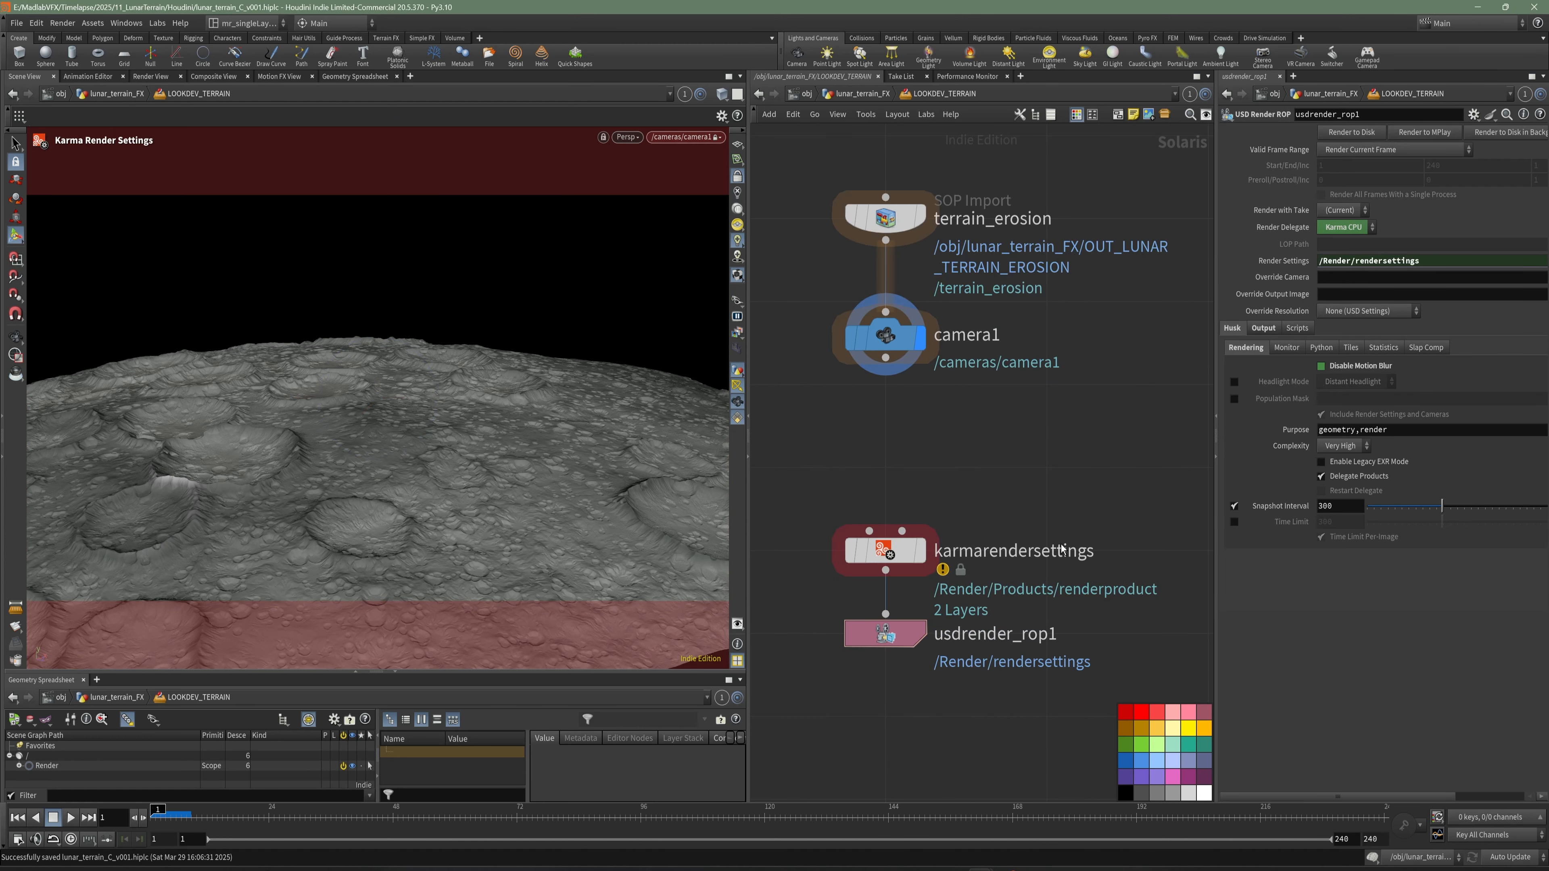
- Rename the Karma Render Settings node lunar_terrain_erosion_beauty
double_click(995, 551)
type("lunar_terrain_eorsi")
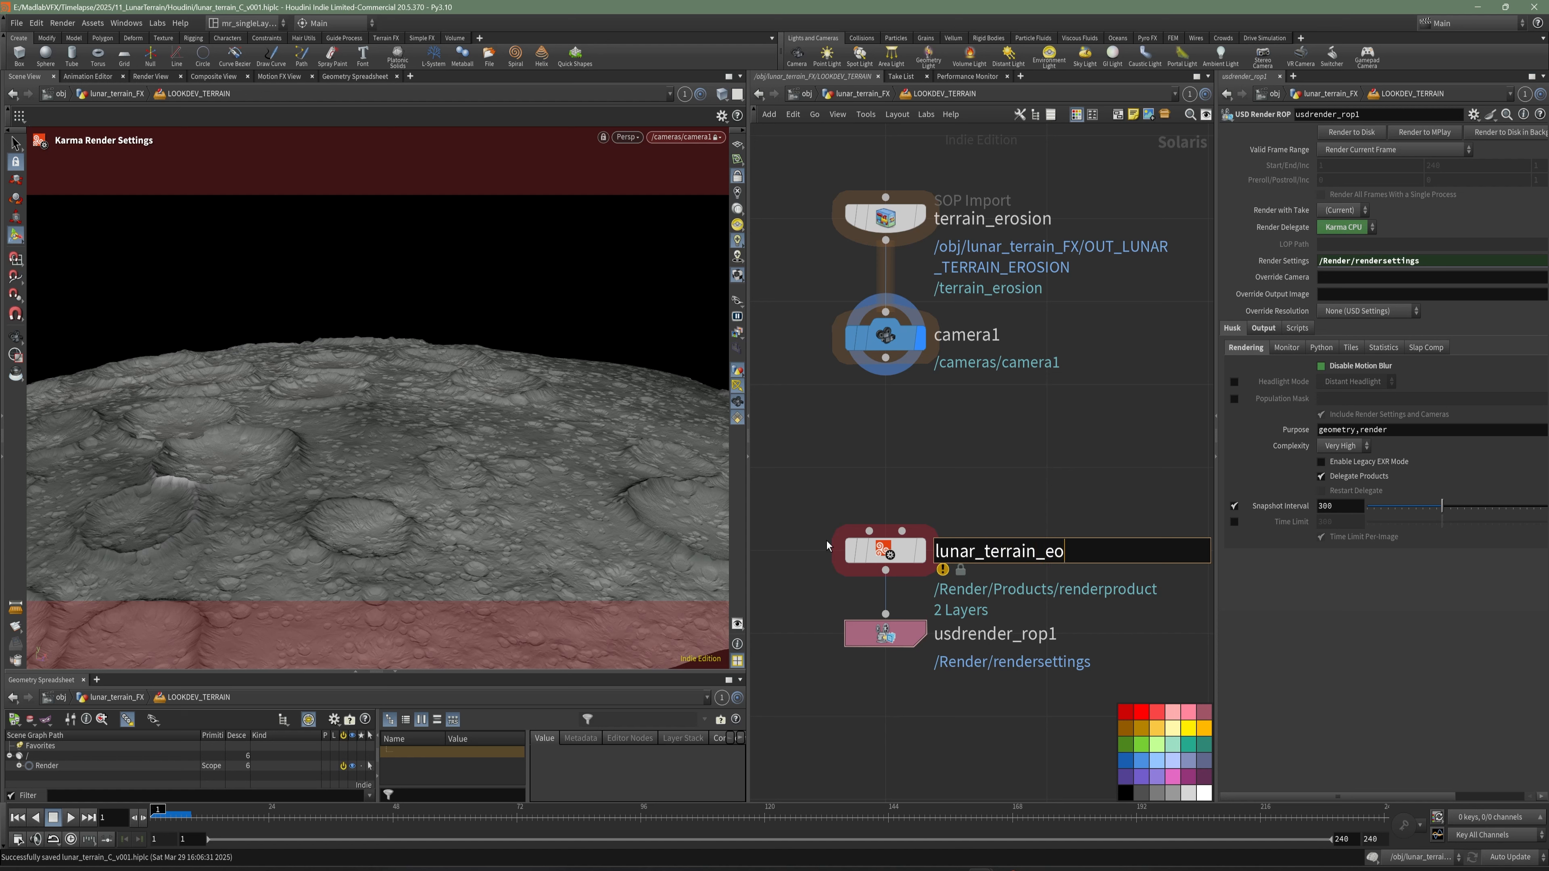
key("BackSpace")
key("BackSpace")
key("BackSpace")
type("rosion_beai")
type("ty")
key("BackSpace")
key("BackSpace")
key("BackSpace")
type("uty")
key("Return")
- Connect camera1 to lunar_terrain_erosion_beauty, select the render settings node, and save the scene
left_click_drag(885, 357, 868, 531)
left_click(885, 551)
middle_click_drag(1117, 437, 1101, 377)
key("ctrl+s")
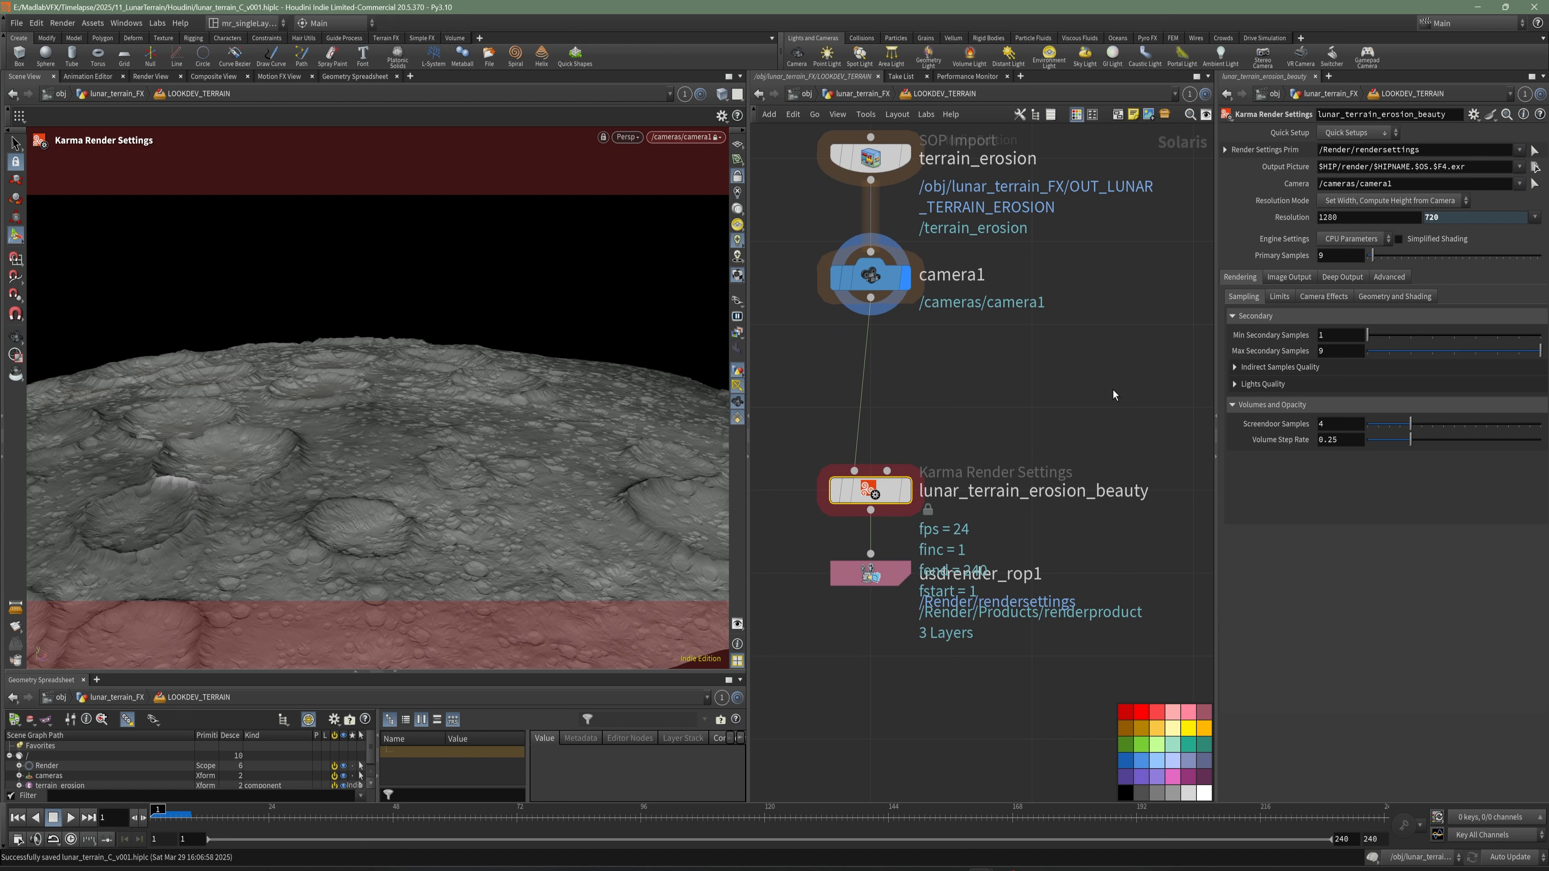
- Disable depth of field and motion blur in the camera effects of lunar_terrain_erosion_beauty
left_click(1308, 299)
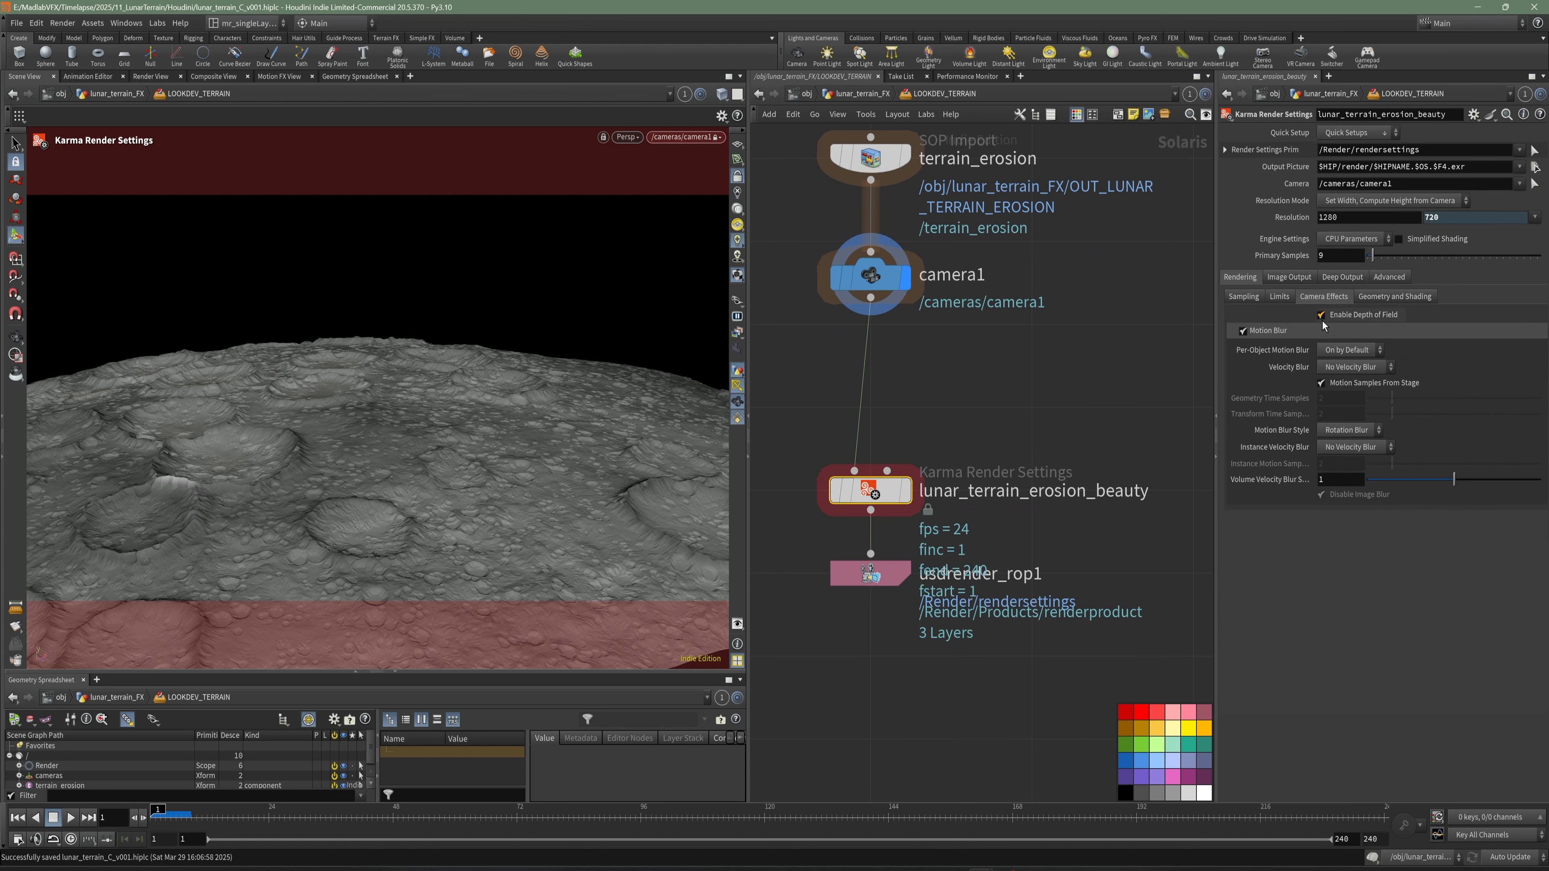
left_click(1321, 316)
left_click(1242, 330)
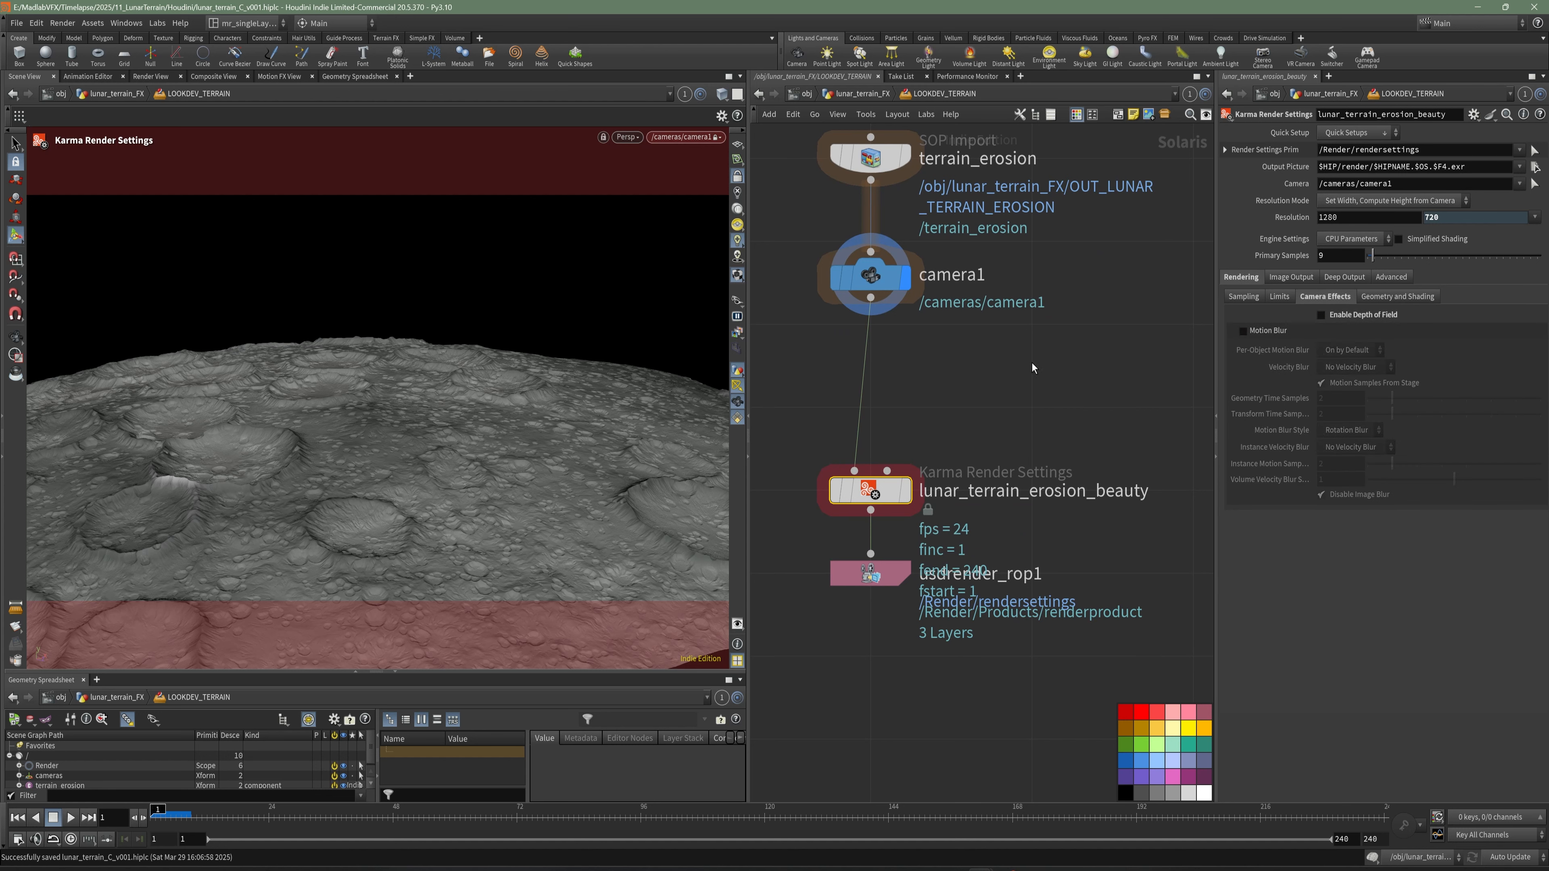
- Set the render resolution width of lunar_terrain_erosion_beauty to 1920
middle_click_drag(1032, 363, 1039, 365)
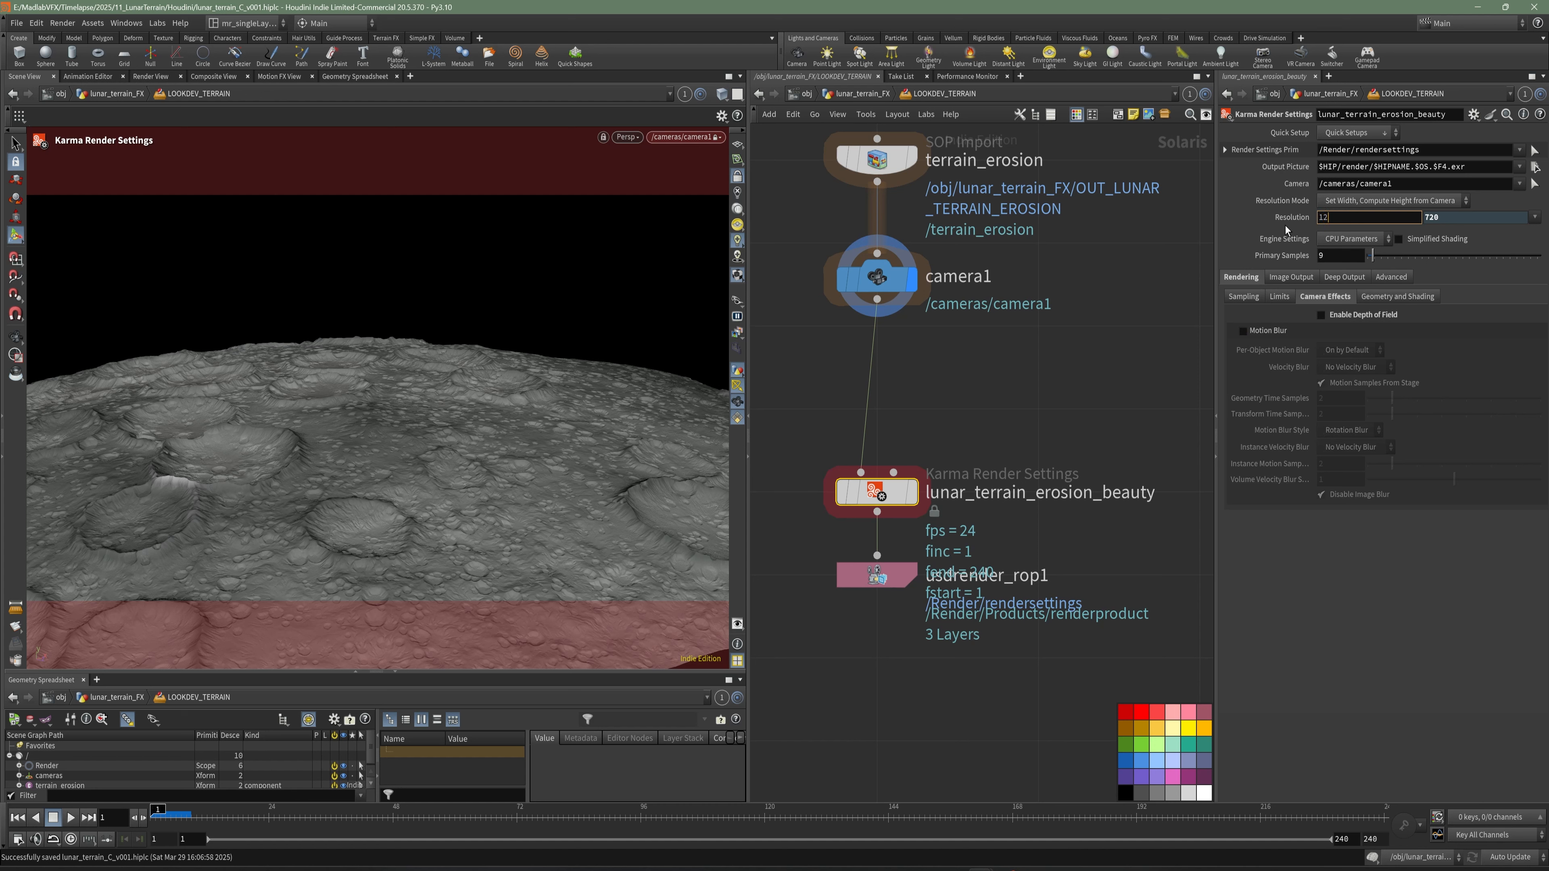
key("BackSpace")
type("920")
key("Return")
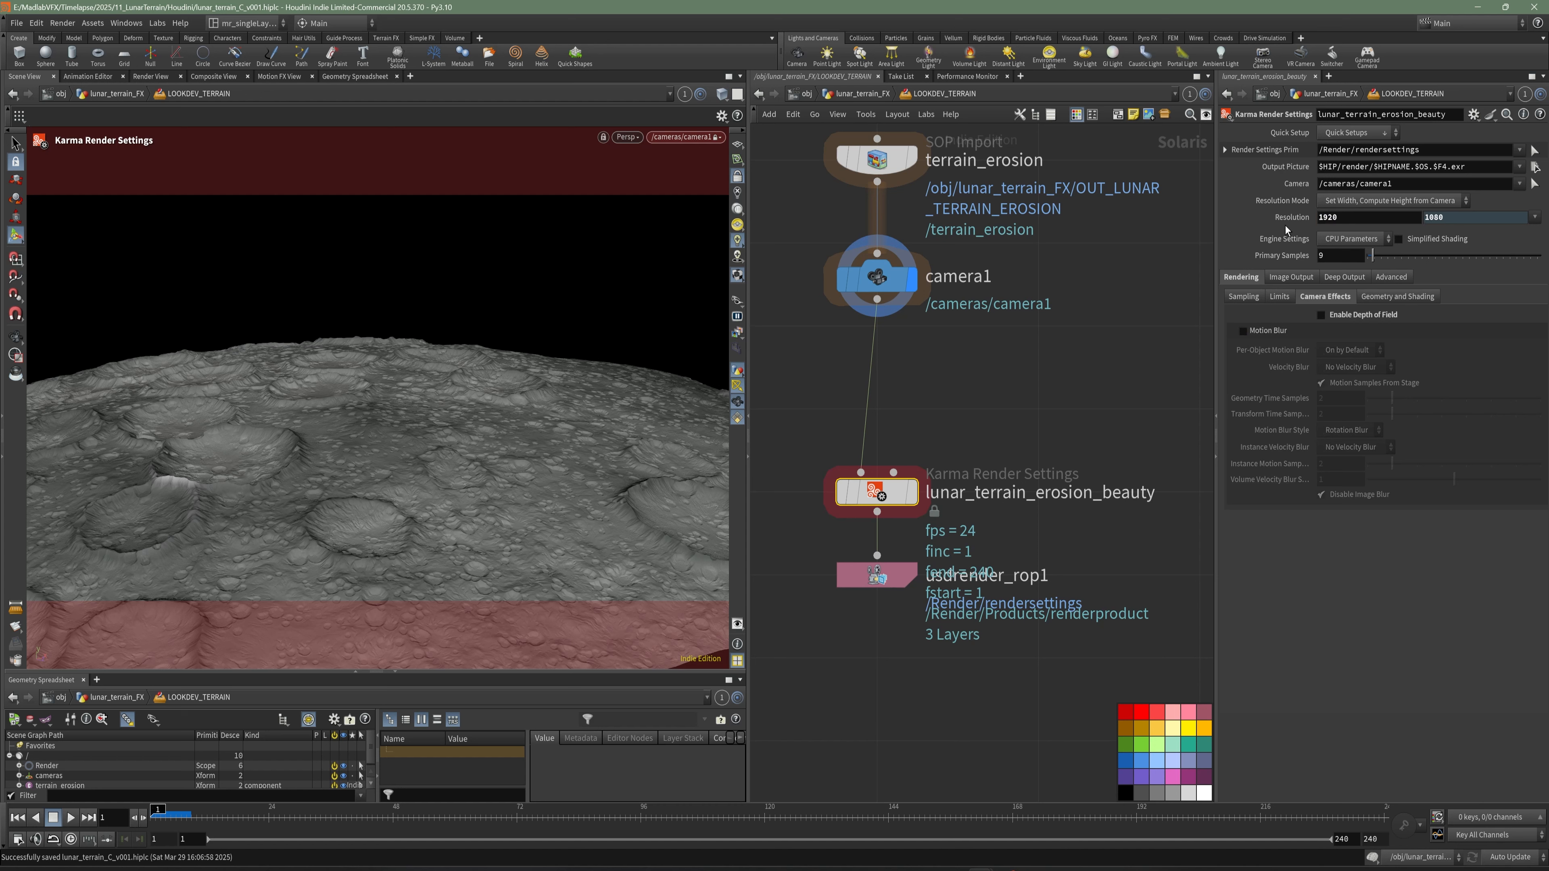
- Switch the Karma engine settings to XPU Parameters with 9 path traced samples, and save the scene
left_click(1370, 241)
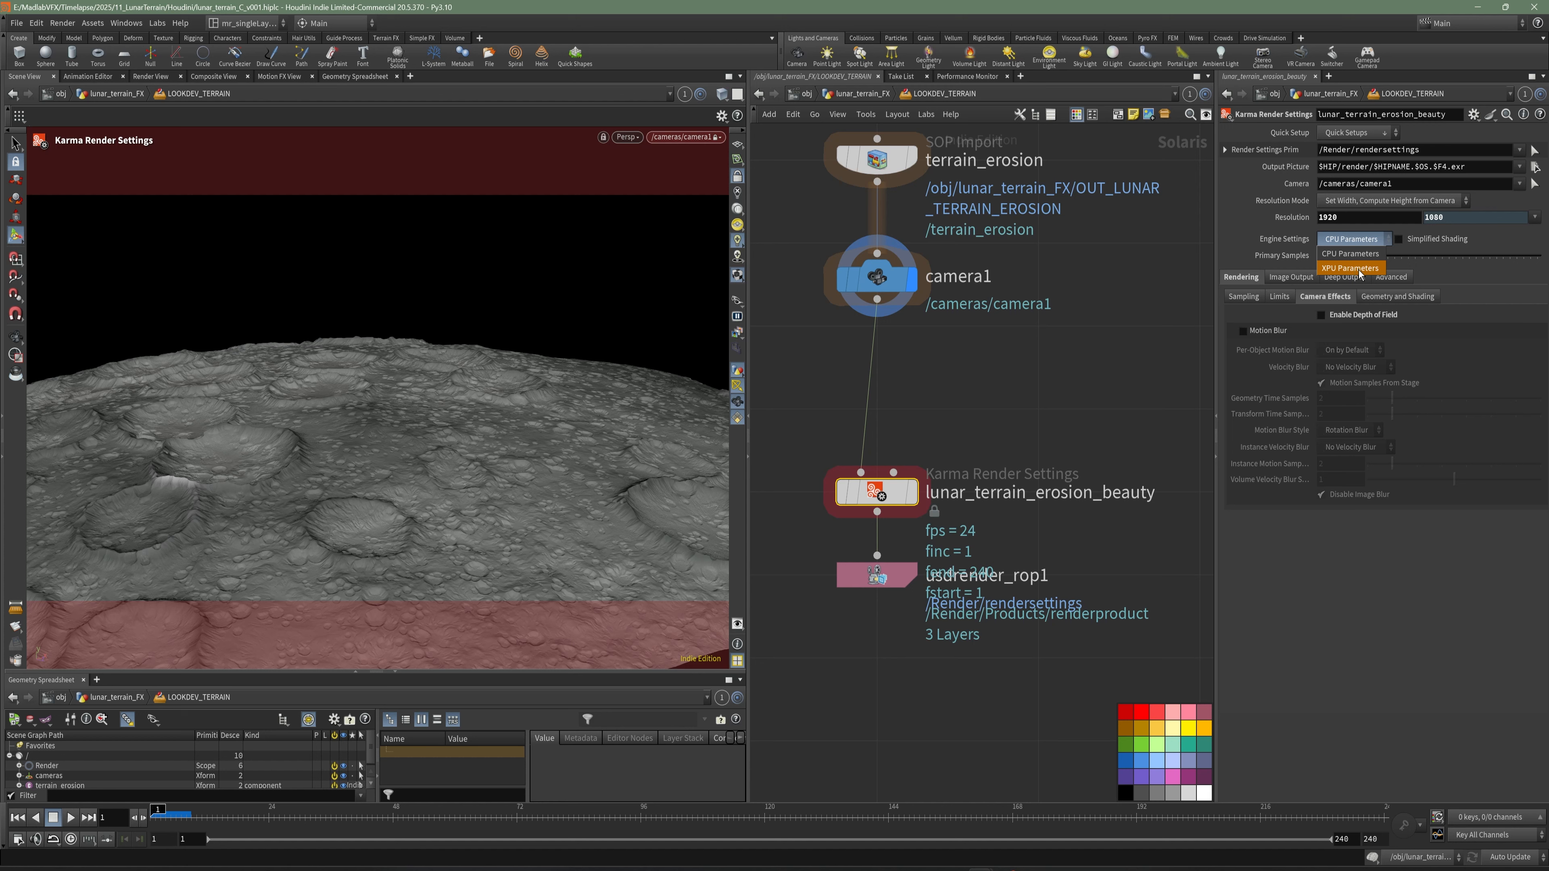
left_click(1351, 269)
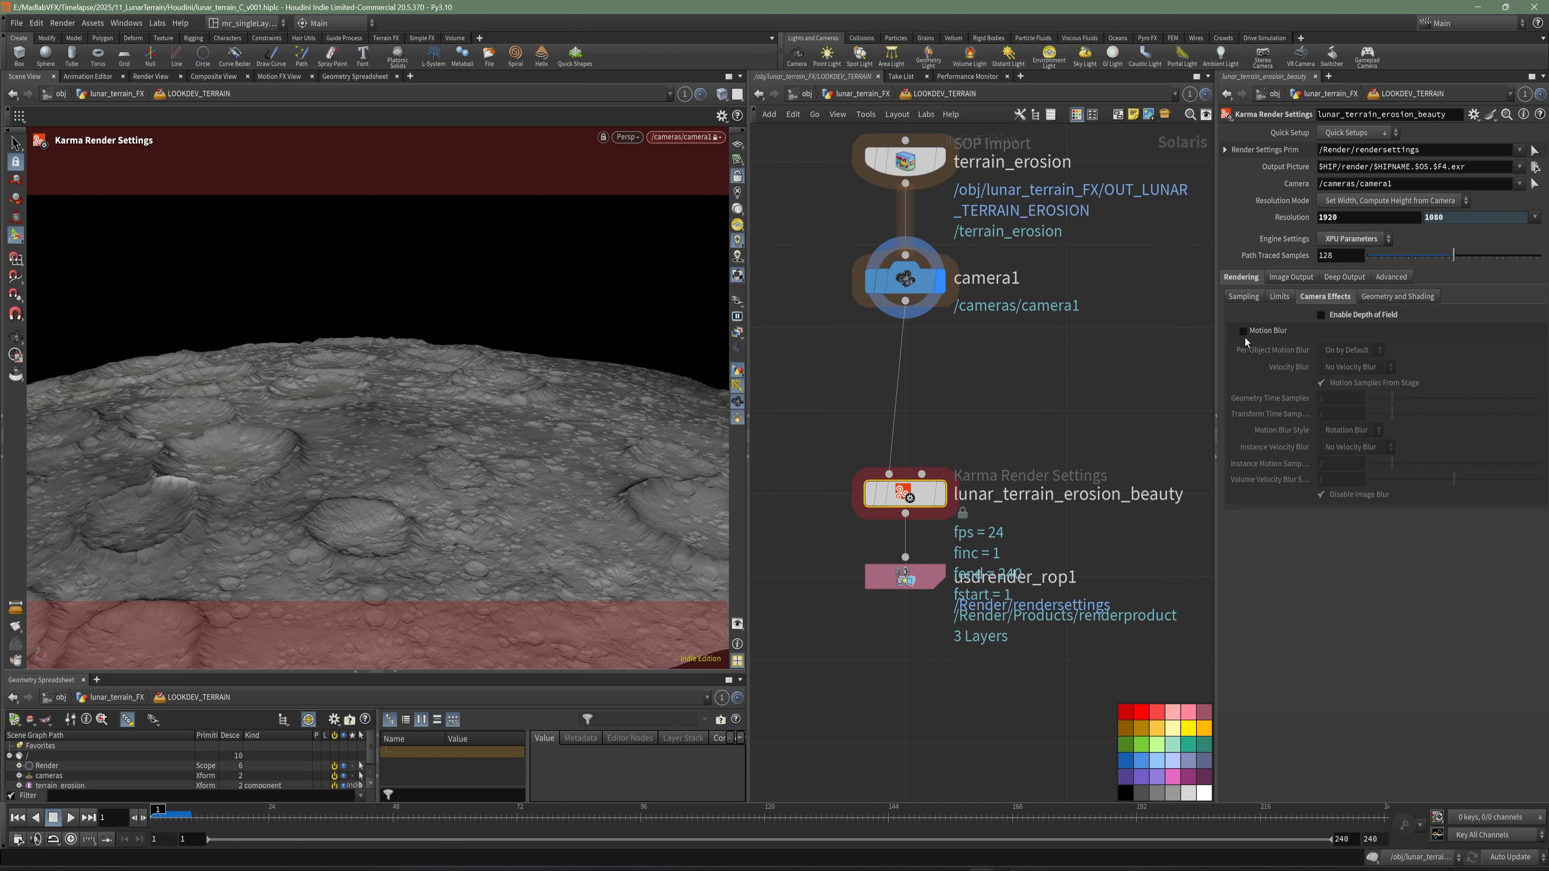
double_click(1348, 262)
type("9")
key("Return")
key("ctrl+s")
- Move lunar_terrain_erosion_beauty and usdrender_rop1 farther down the network to make room below camera1
scroll(1067, 411, "down", 3)
middle_click_drag(1066, 411, 1051, 346)
left_click_drag(1044, 467, 976, 582)
left_click(1022, 470)
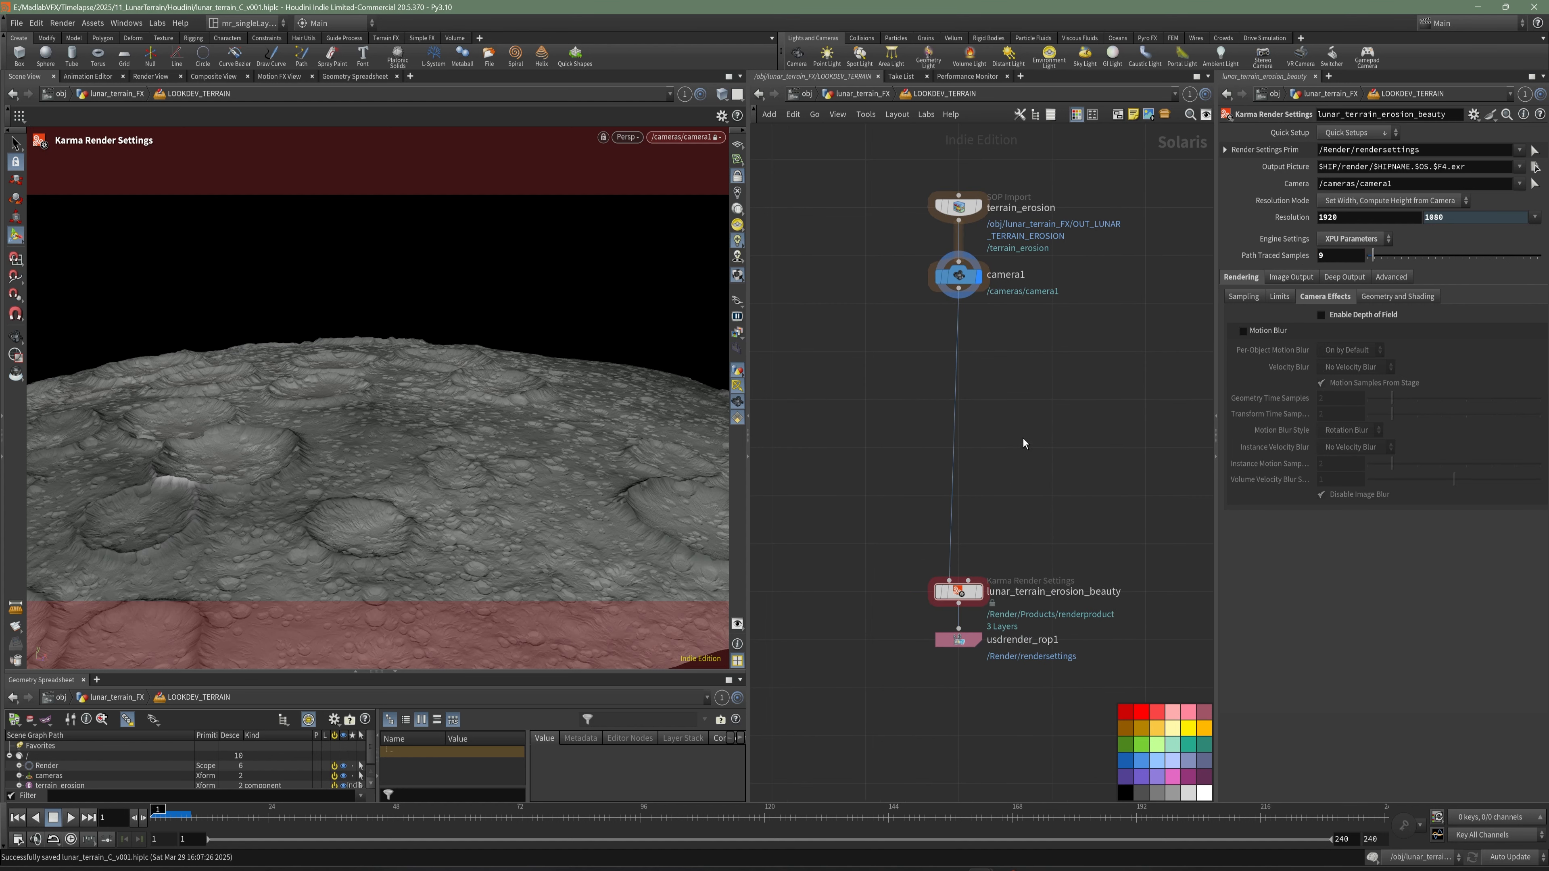
- Add an Area Light node between camera1 and lunar_terrain_erosion_beauty
scroll(1019, 449, "up", 2)
key("Tab")
type("are")
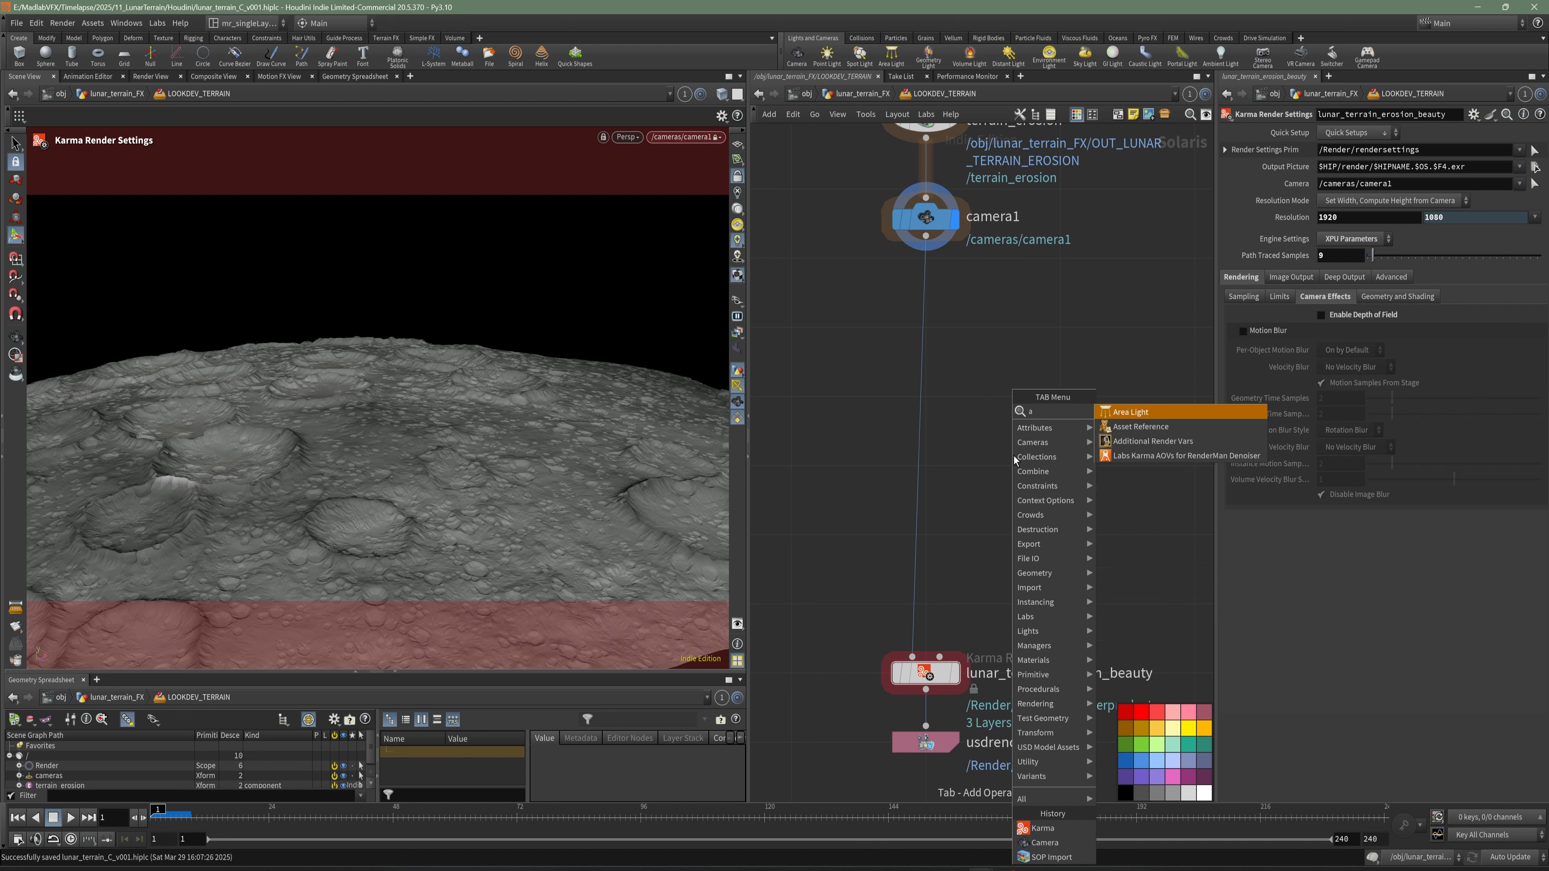
left_click(1137, 416)
left_click(939, 367)
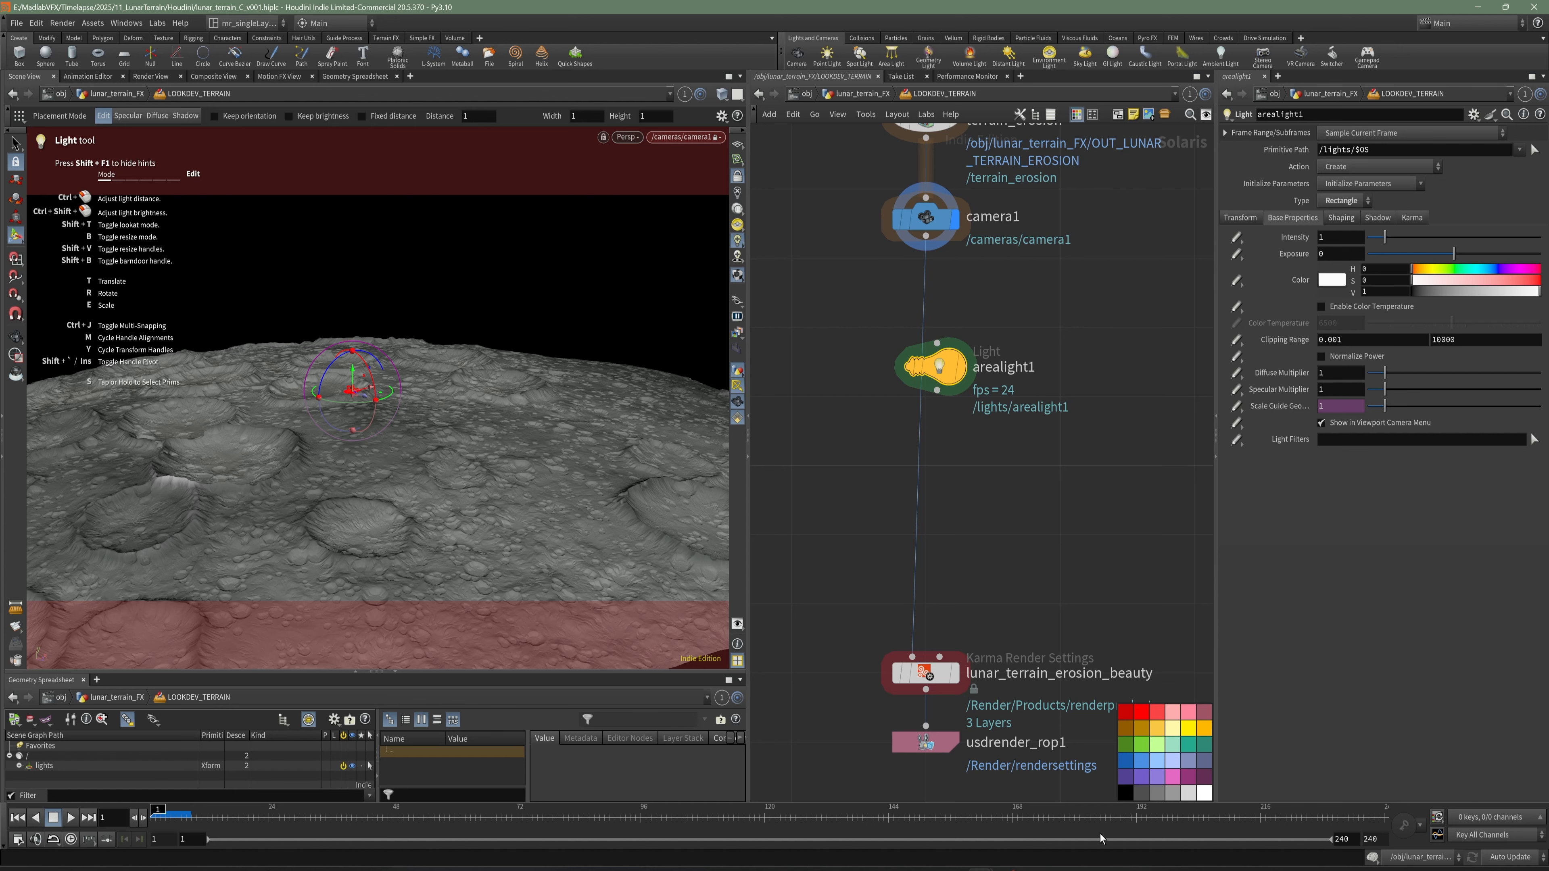
left_click(1113, 869)
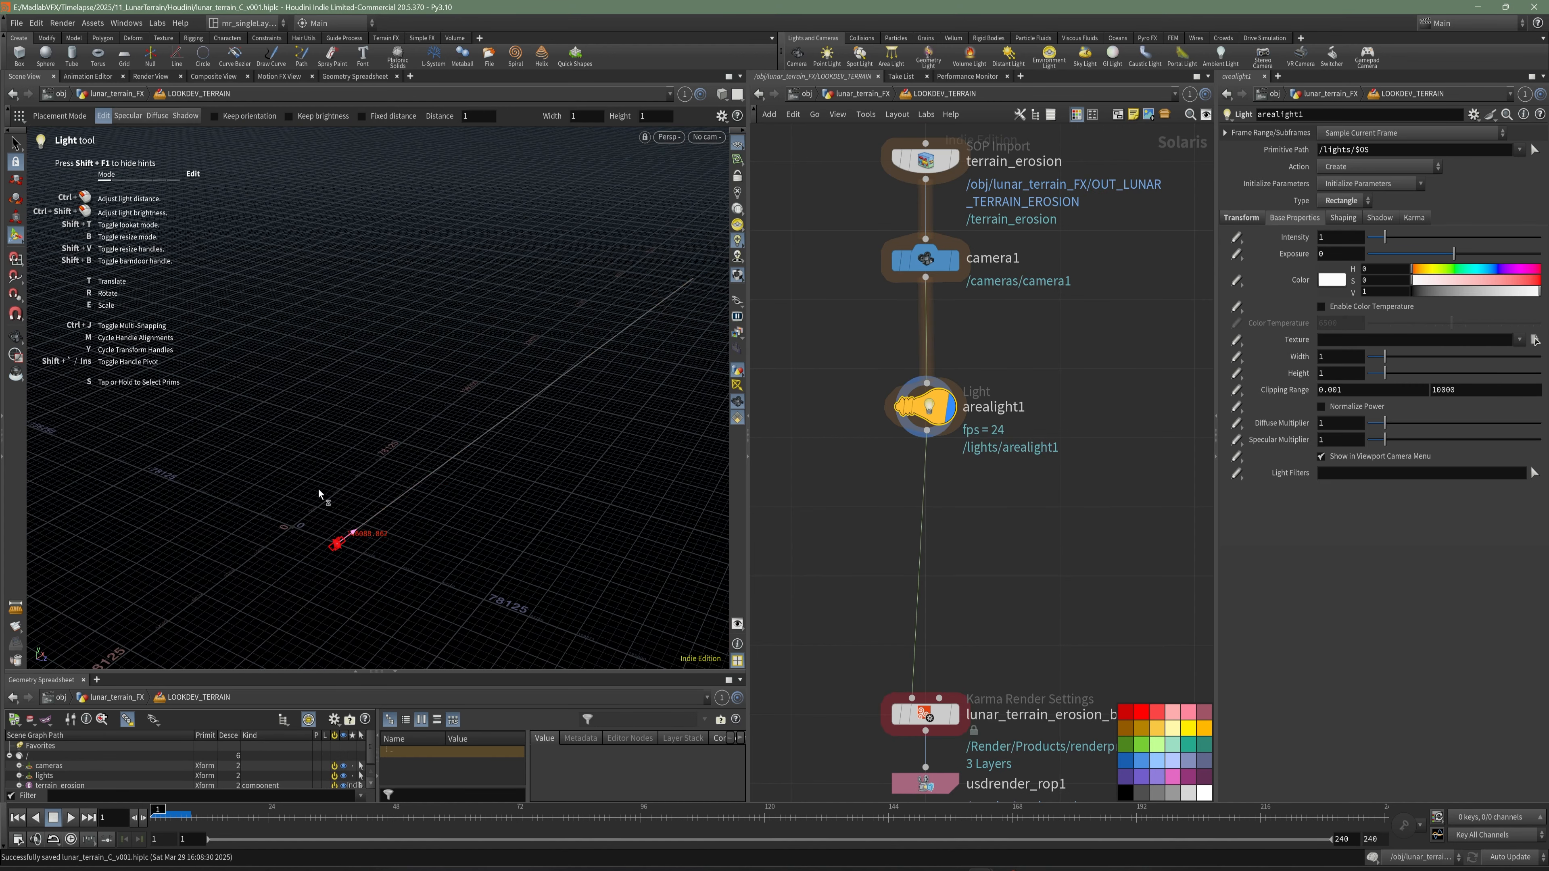
- Reset the translate and rotate values of arealight1 to their defaults of 0
middle_click_drag(385, 524, 410, 500, "alt")
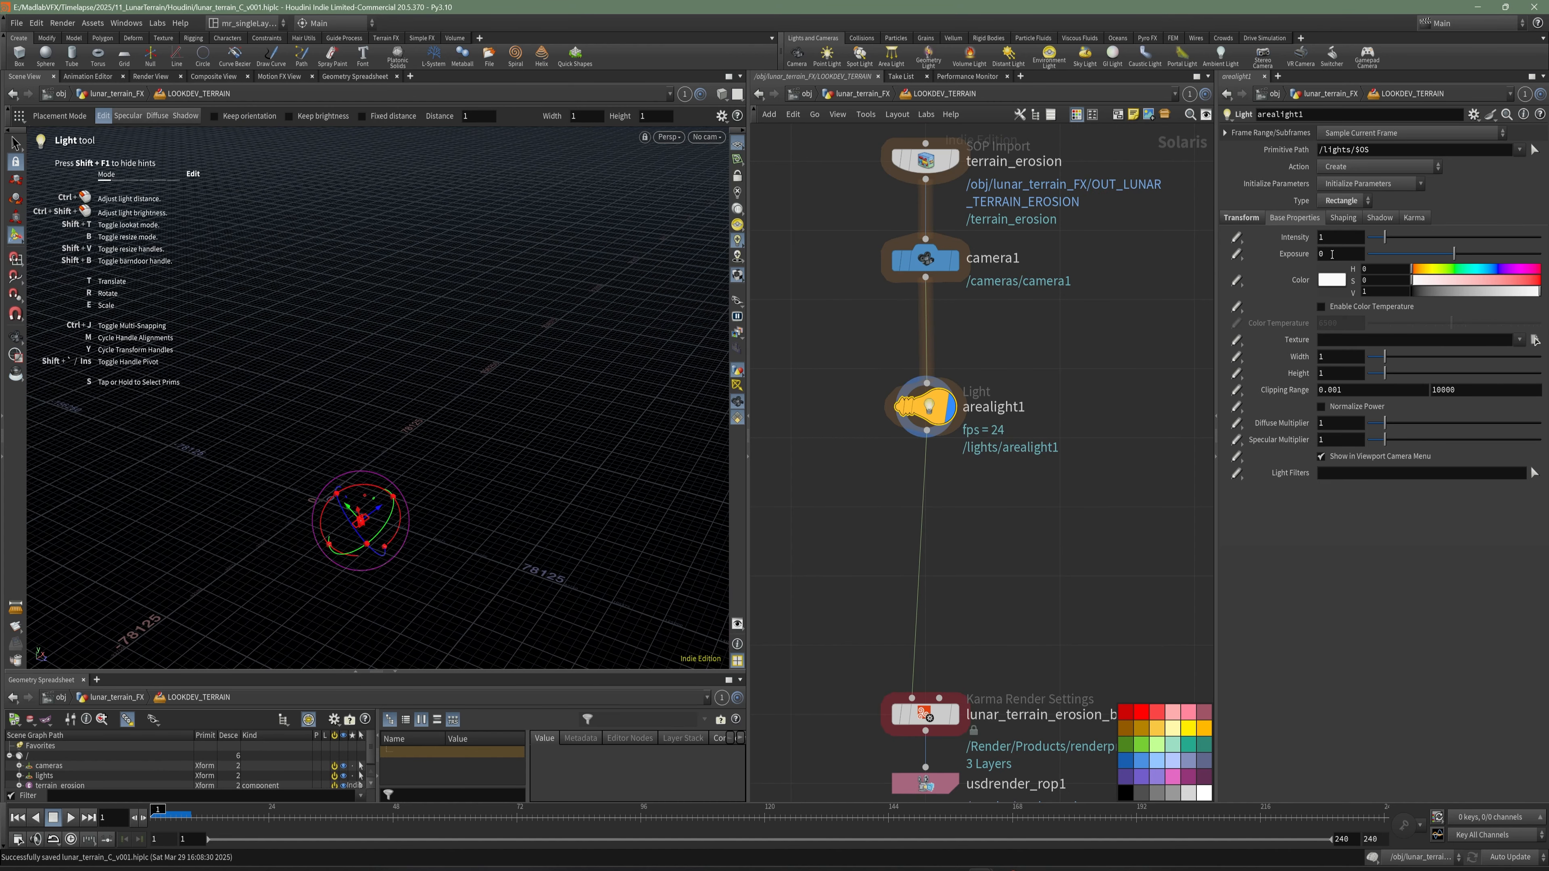
left_click(1242, 217)
left_click_drag(1357, 270, 1337, 279)
middle_click(1281, 276, "ctrl")
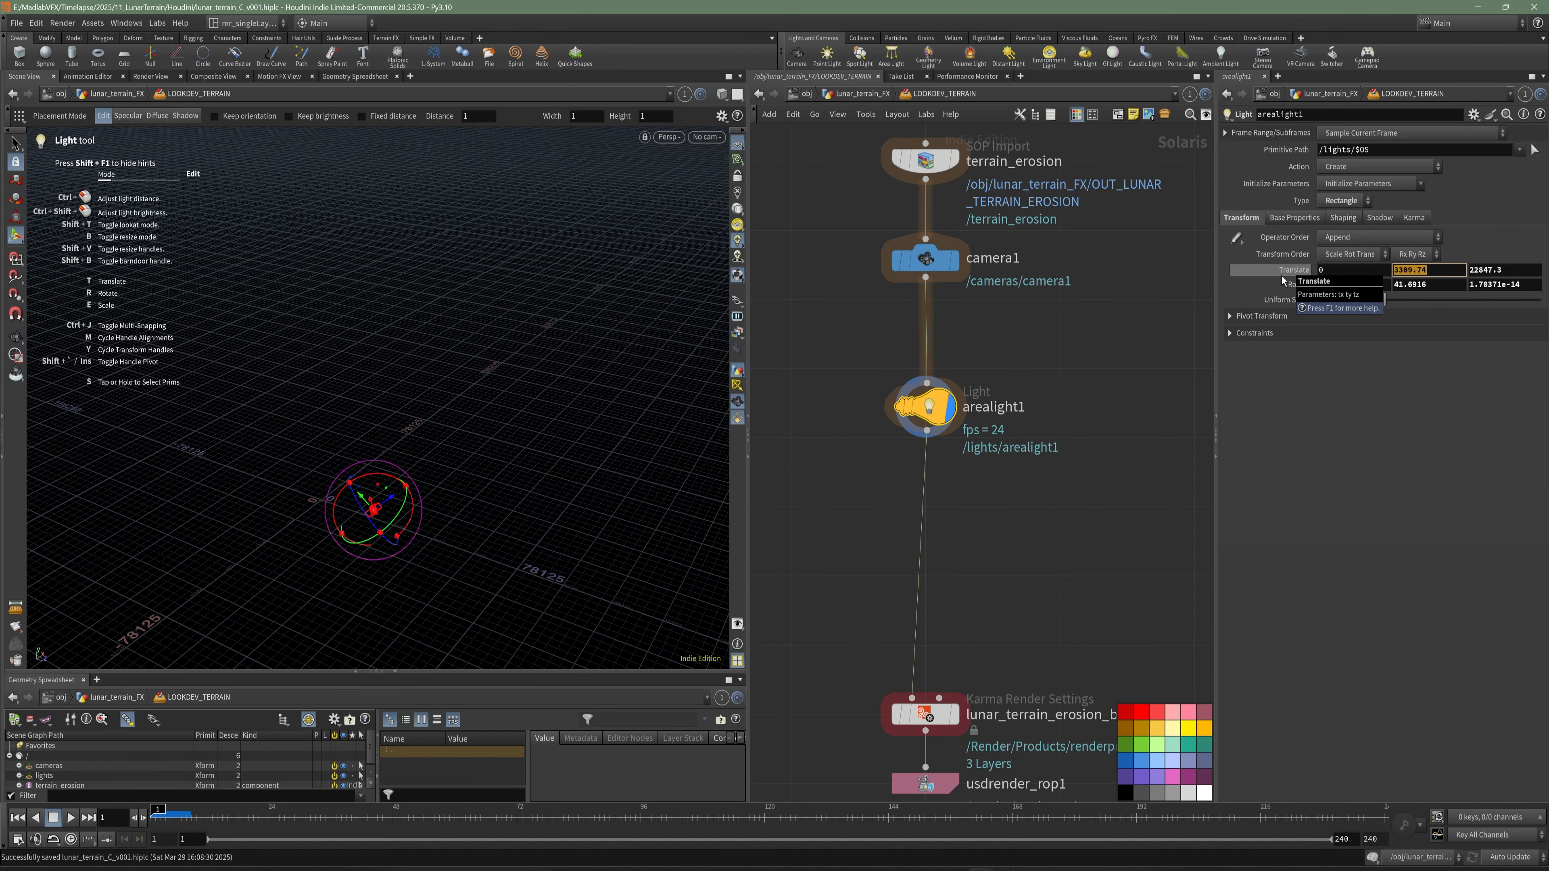
middle_click(1282, 281, "ctrl")
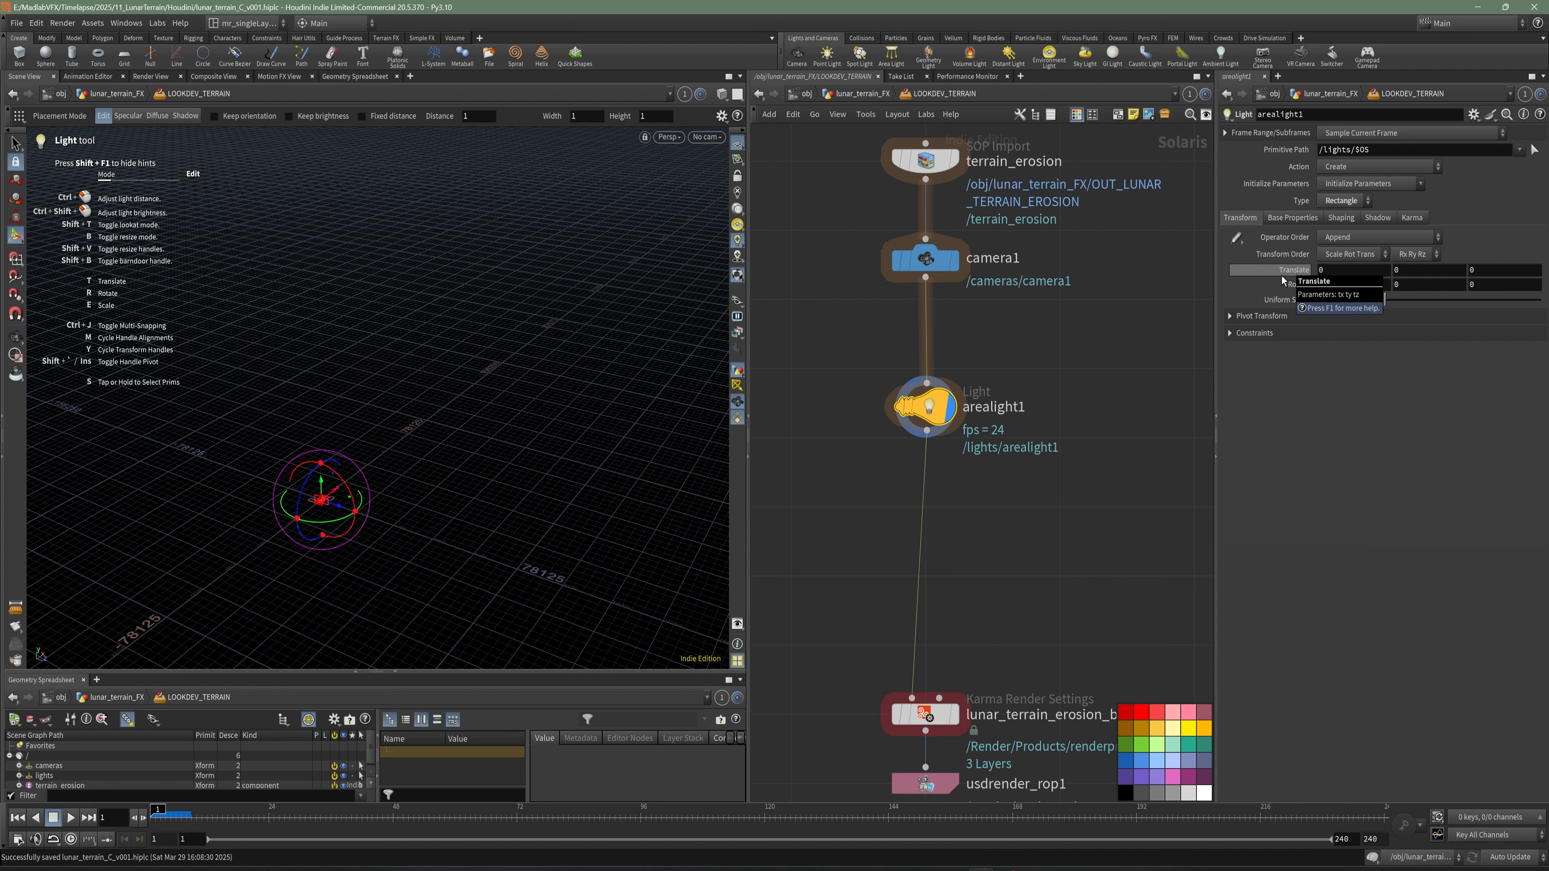
- Look through arealight1 in the viewport
left_click(720, 139)
mouse_move(710, 178)
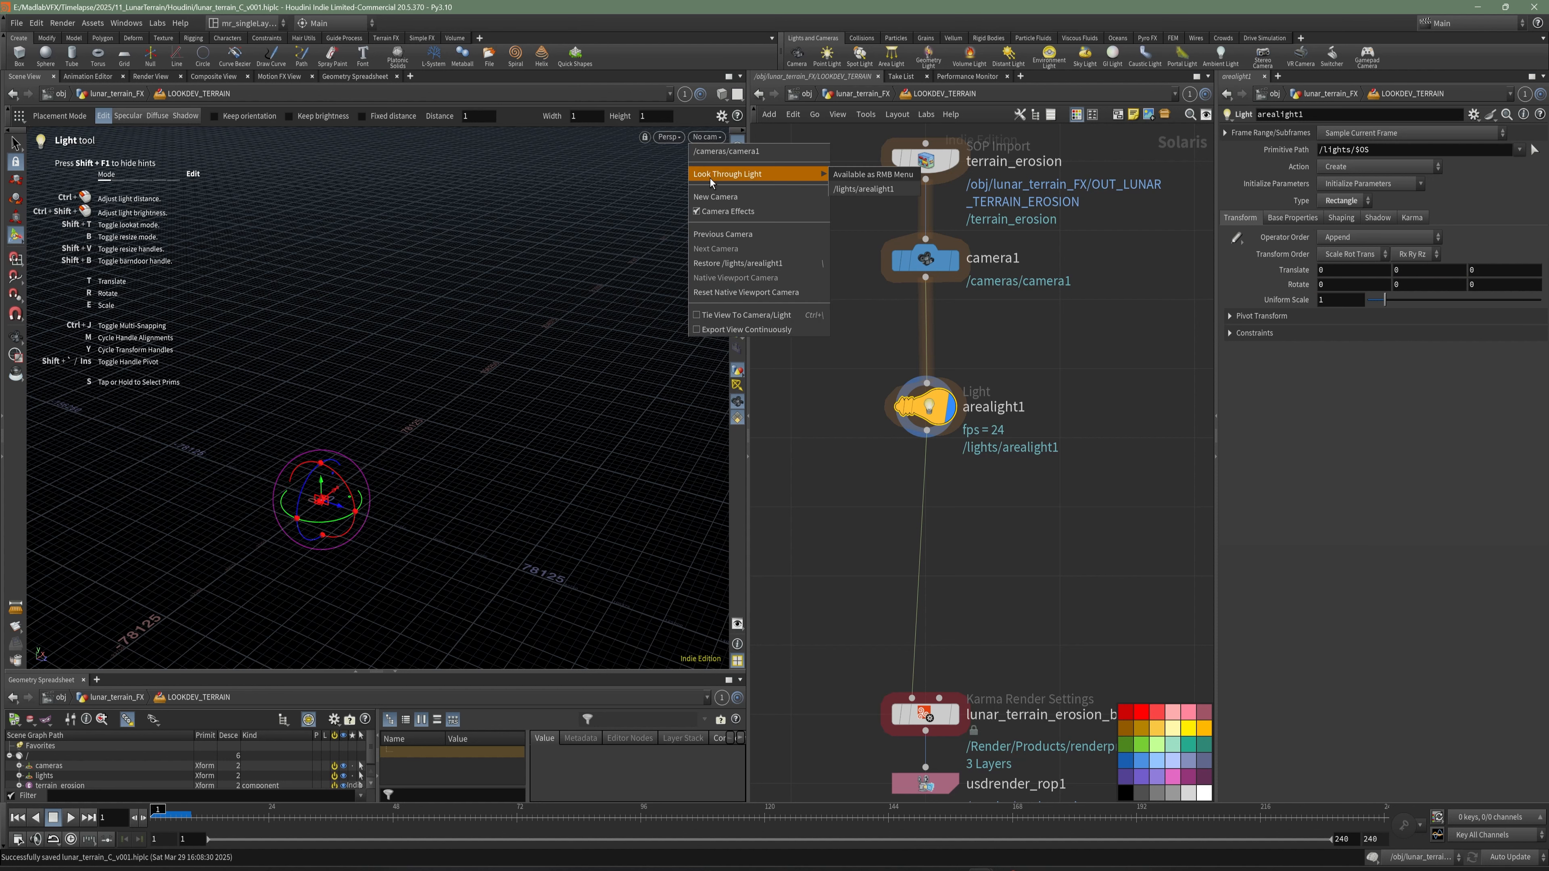
left_click(863, 189)
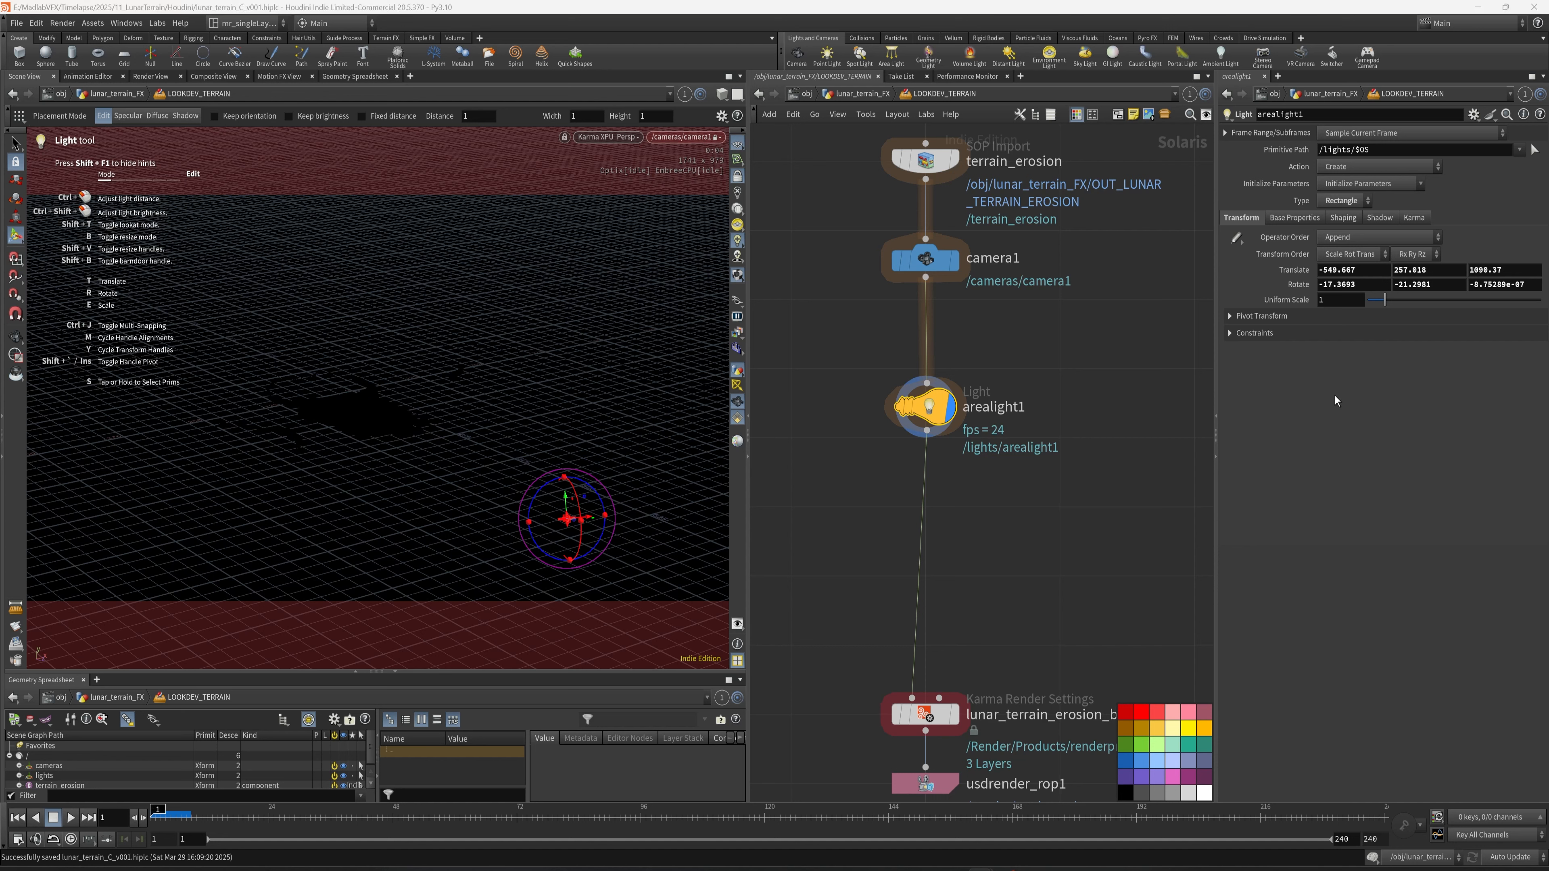
- Set arealight1's width to 500 and height to 100, and raise the light in the scene
left_click(1292, 217)
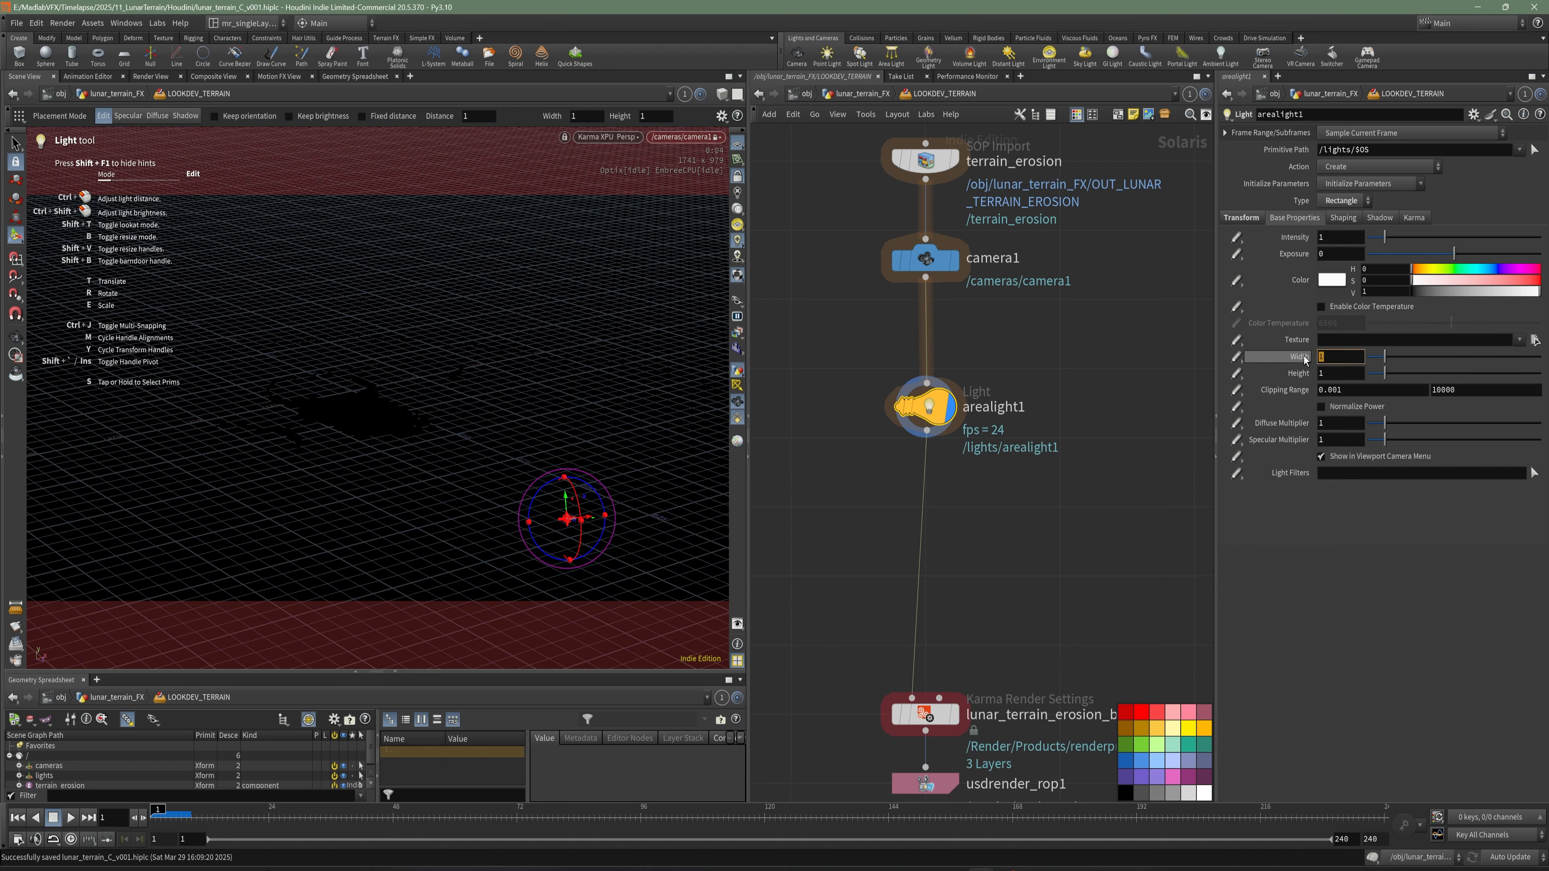
type("500")
key("Return")
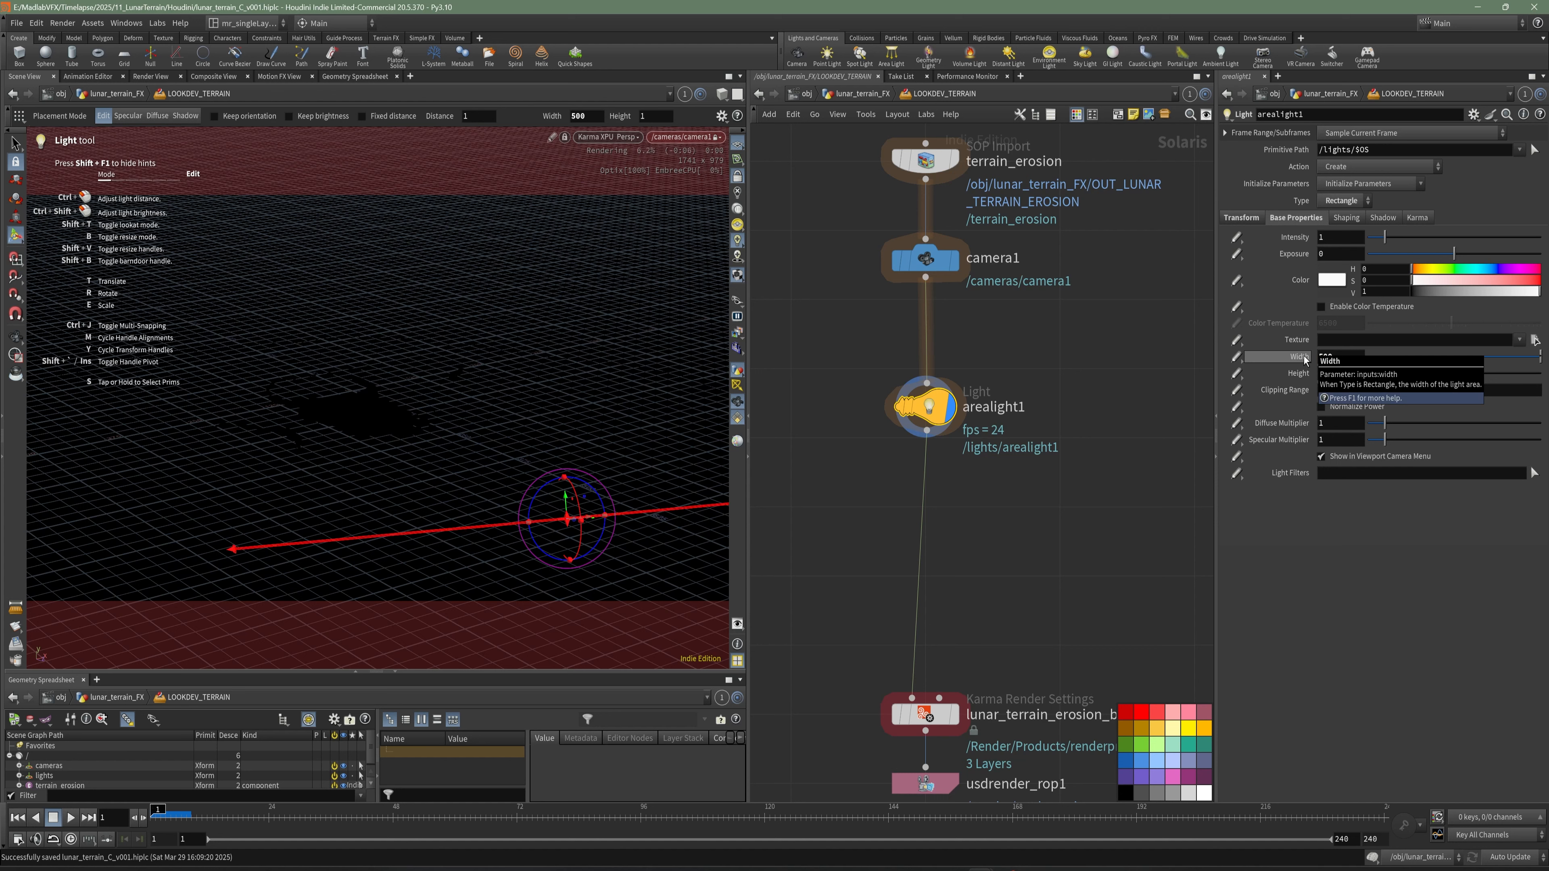
left_click_drag(1338, 374, 1295, 376)
type("100")
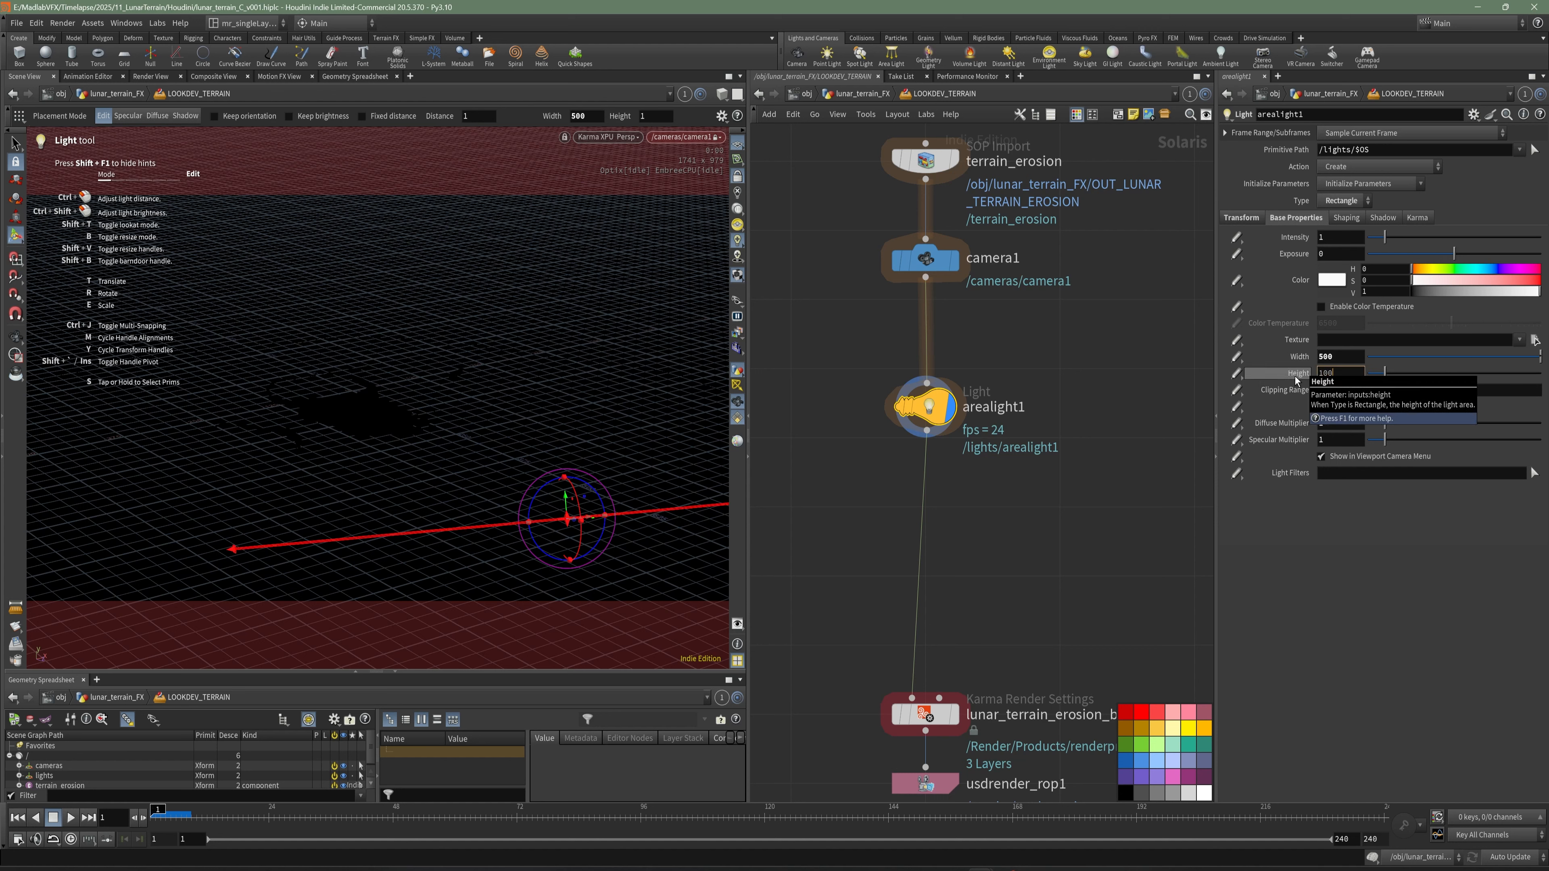
key("Return")
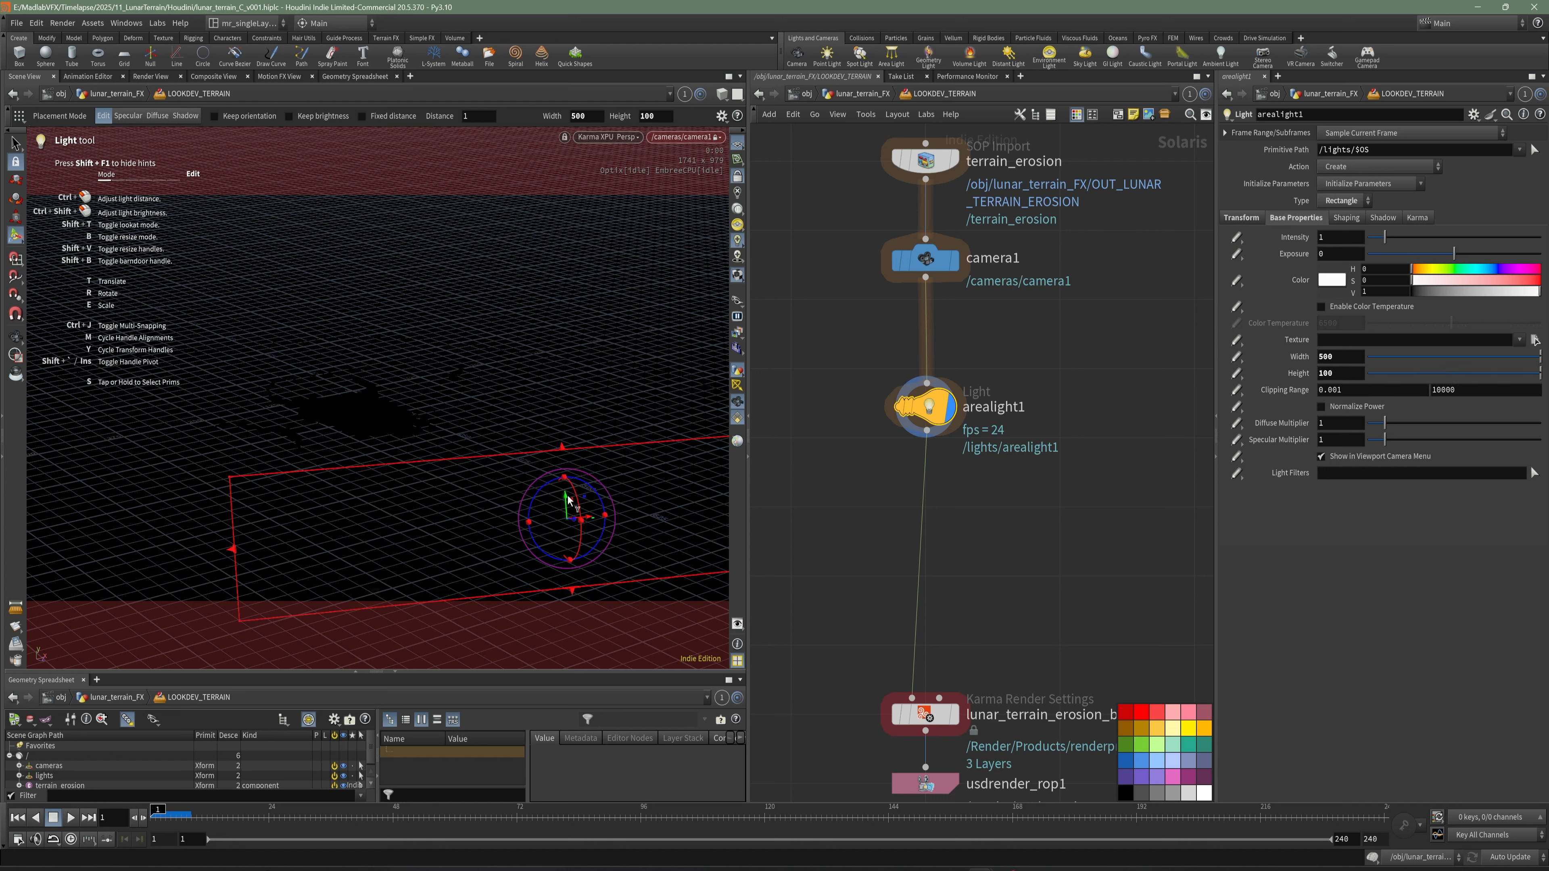
left_click_drag(556, 496, 622, 312)
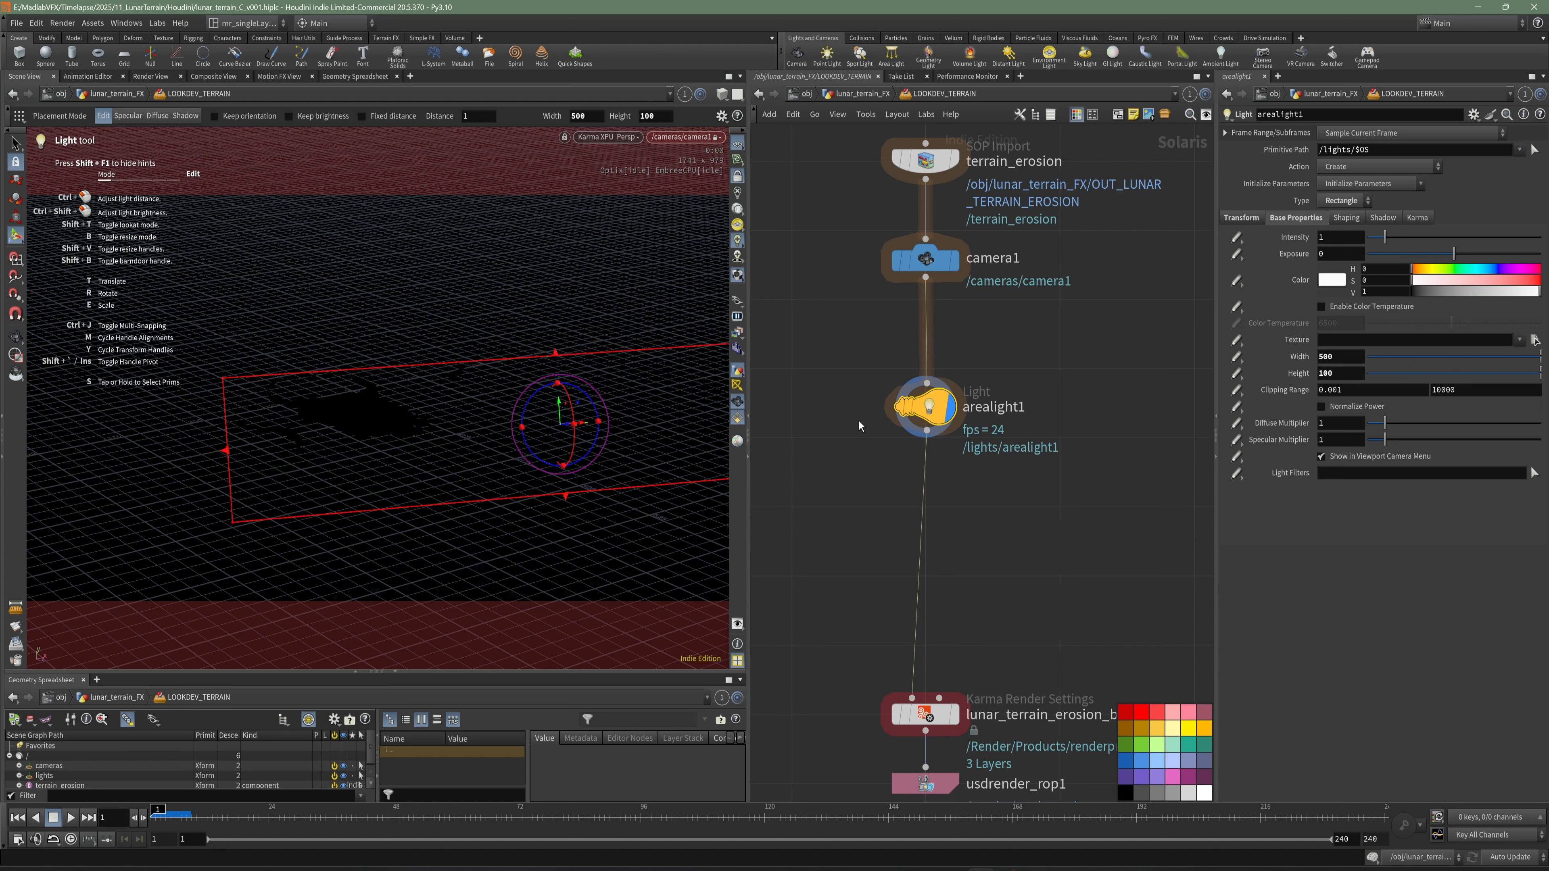
- Display lunar_terrain_erosion_beauty and hide the viewport's reference grid, saving the scene
middle_click_drag(996, 598, 995, 485)
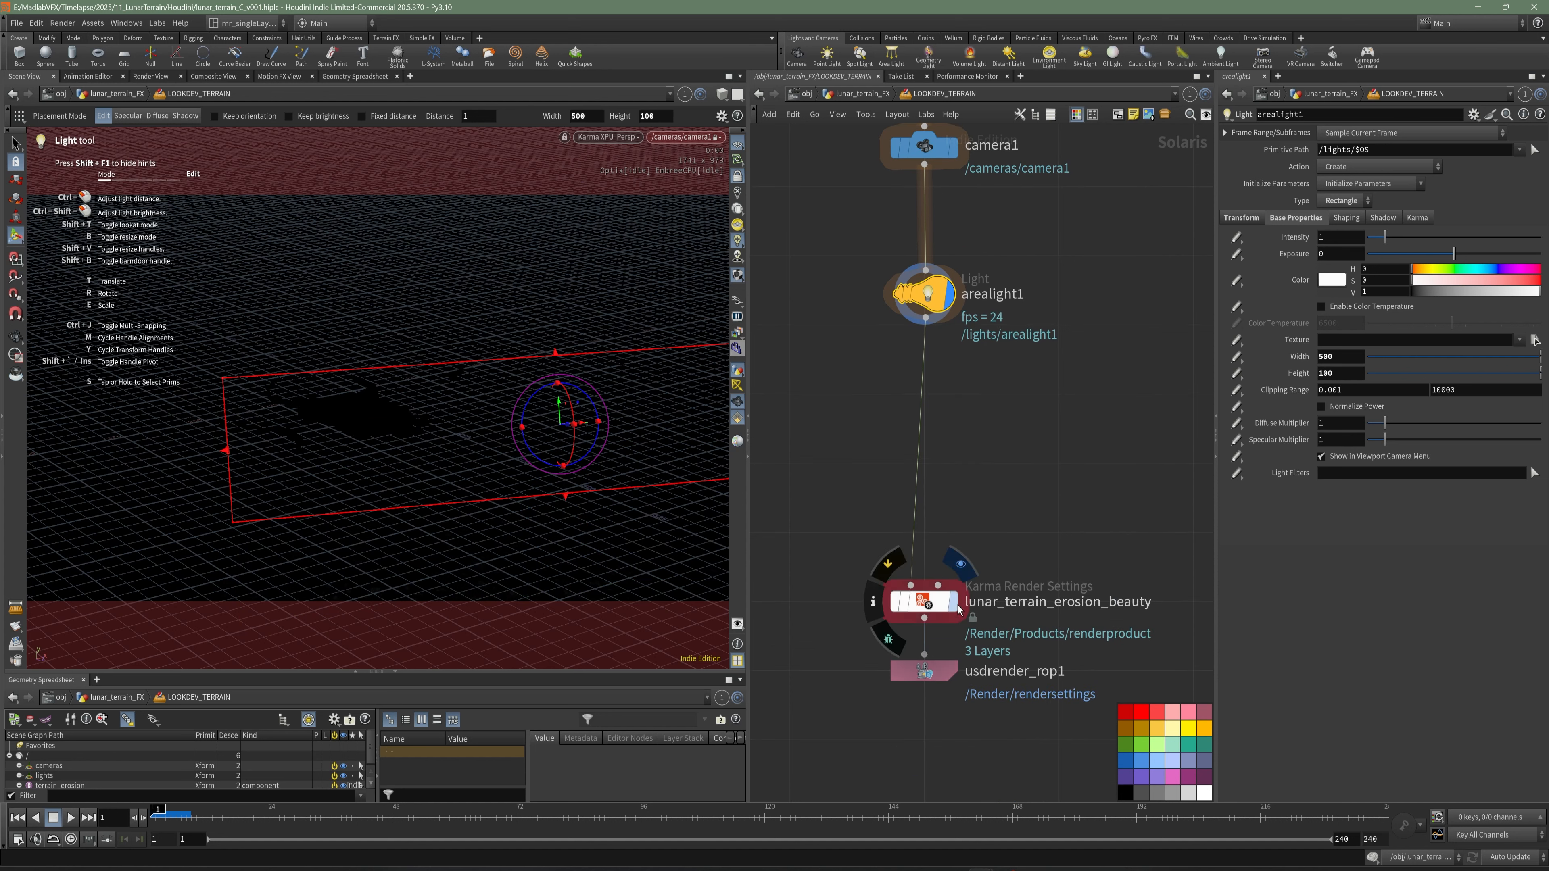
left_click(924, 602)
key("ctrl+s")
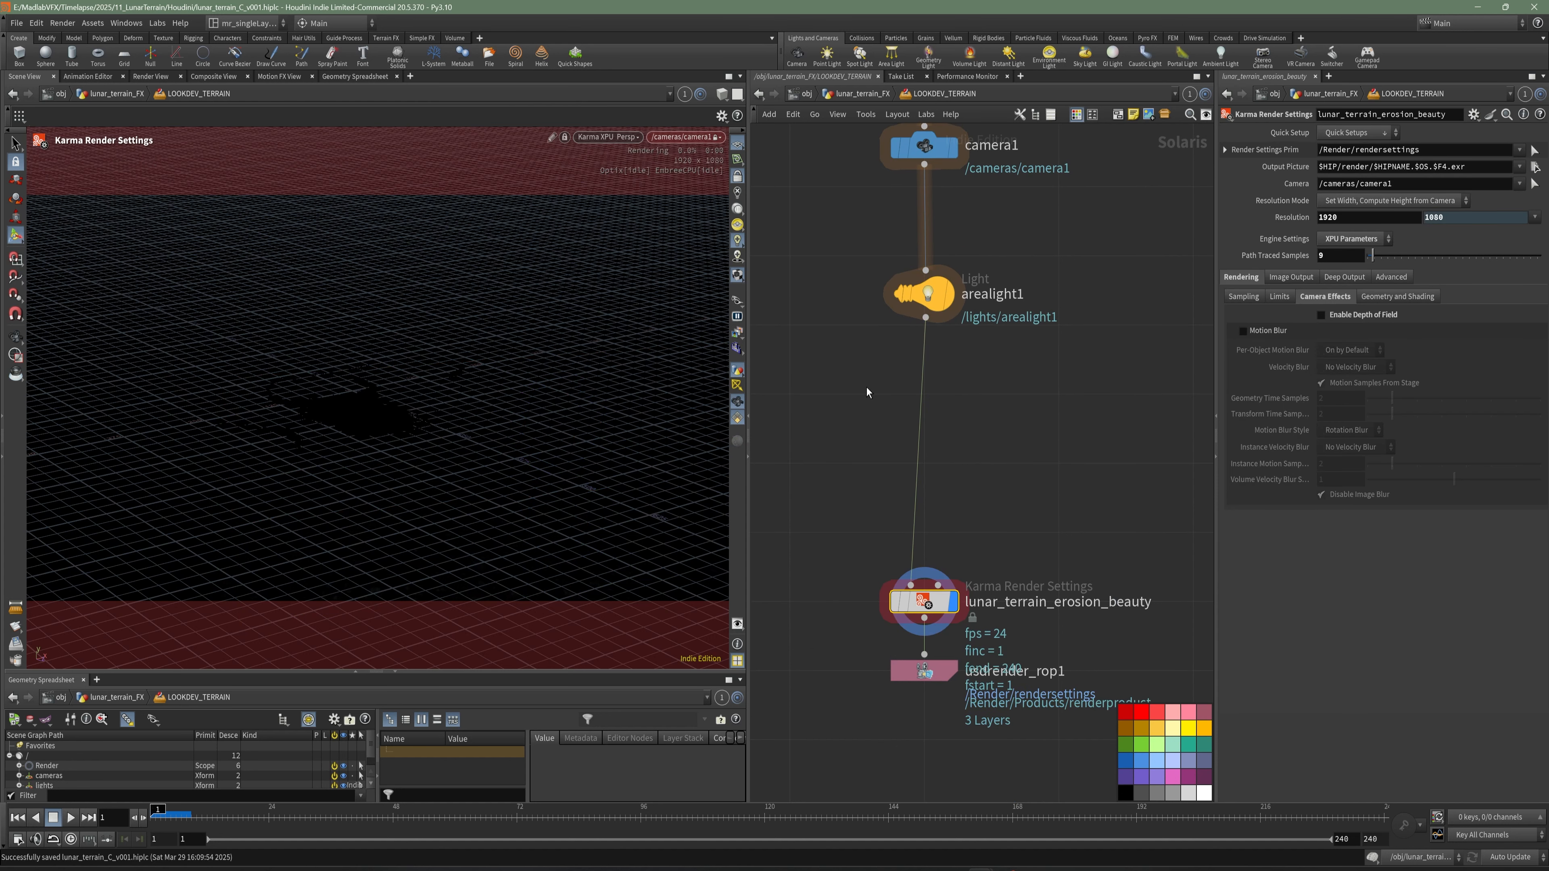
left_click(737, 144)
- Set the exposure of arealight1 to 7
scroll(944, 743, "down", 1)
left_click(928, 370)
left_click_drag(1333, 237, 1287, 260)
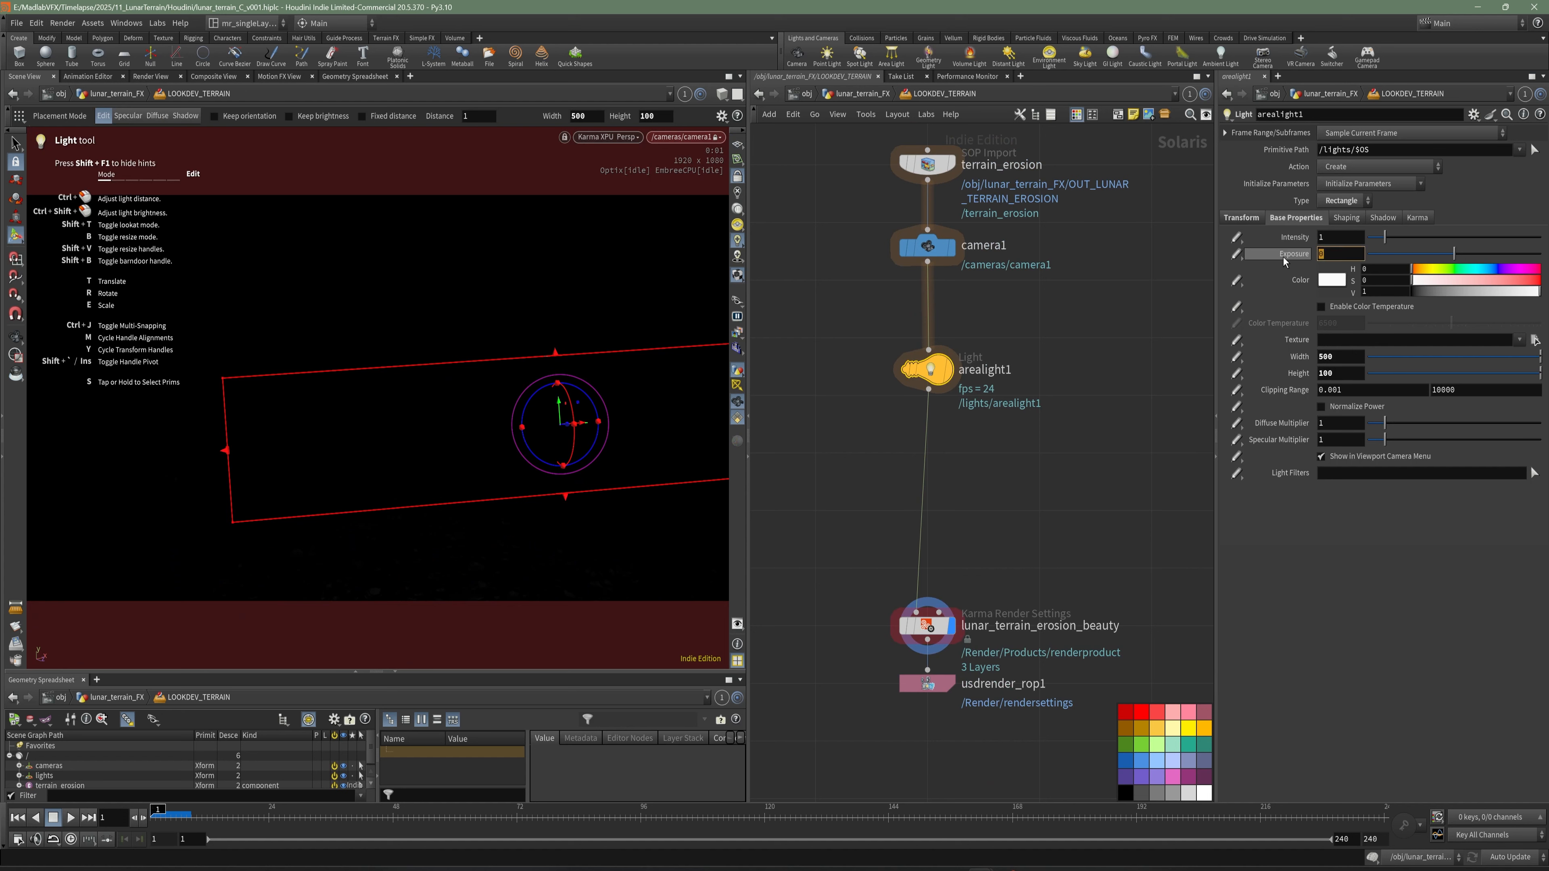
type("7")
key("Return")
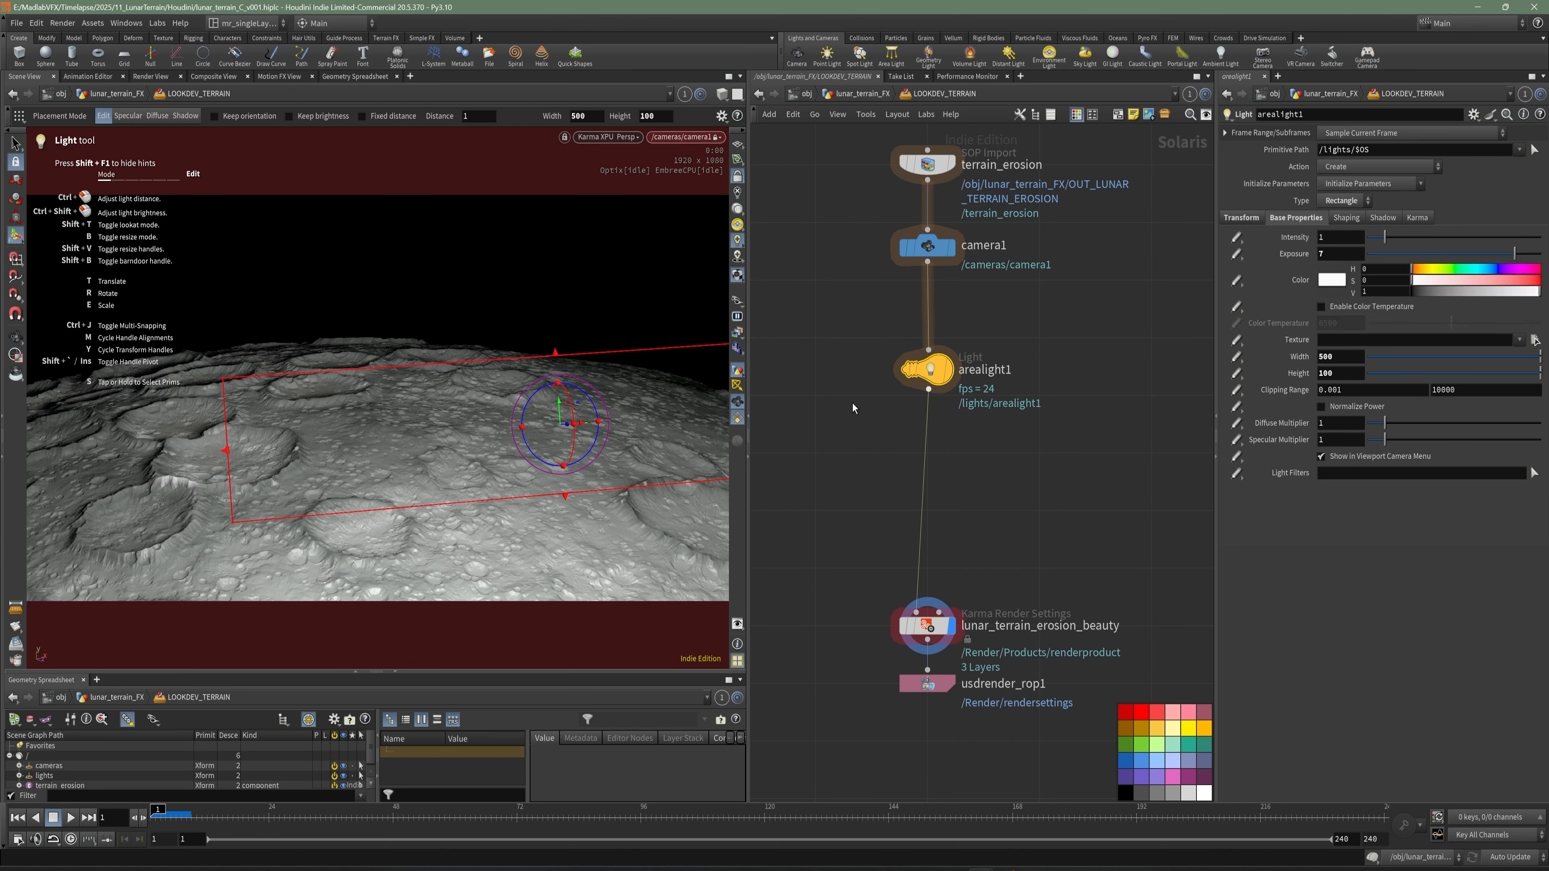
- Shift and rotate arealight1 across the craters with its handles, and look through the light in the viewport
left_click_drag(586, 422, 531, 427)
left_click_drag(560, 424, 240, 419)
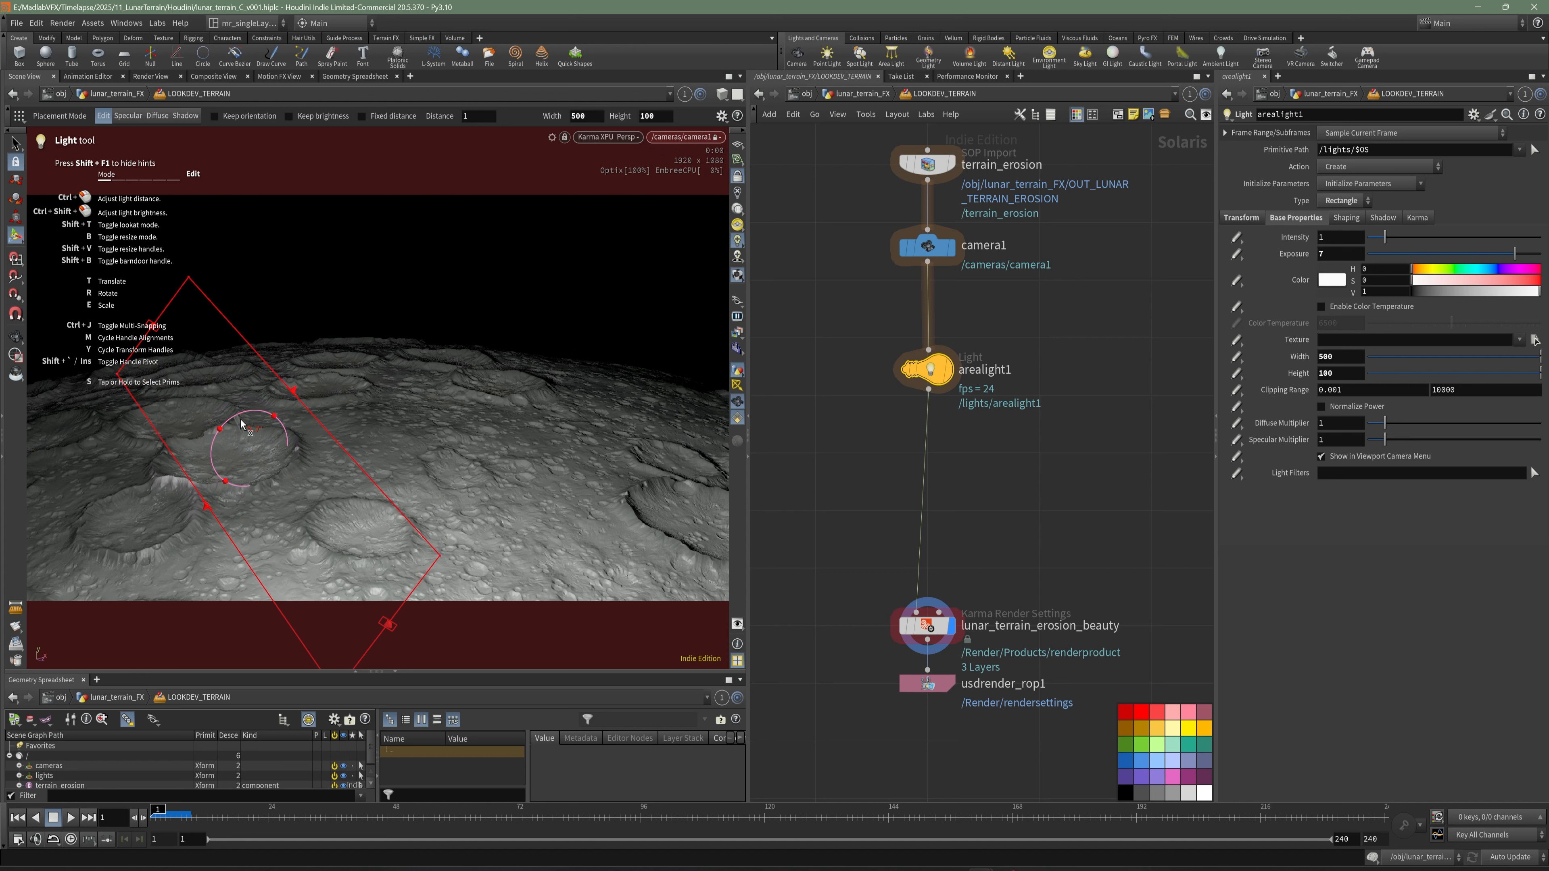
left_click(700, 141)
mouse_move(719, 188)
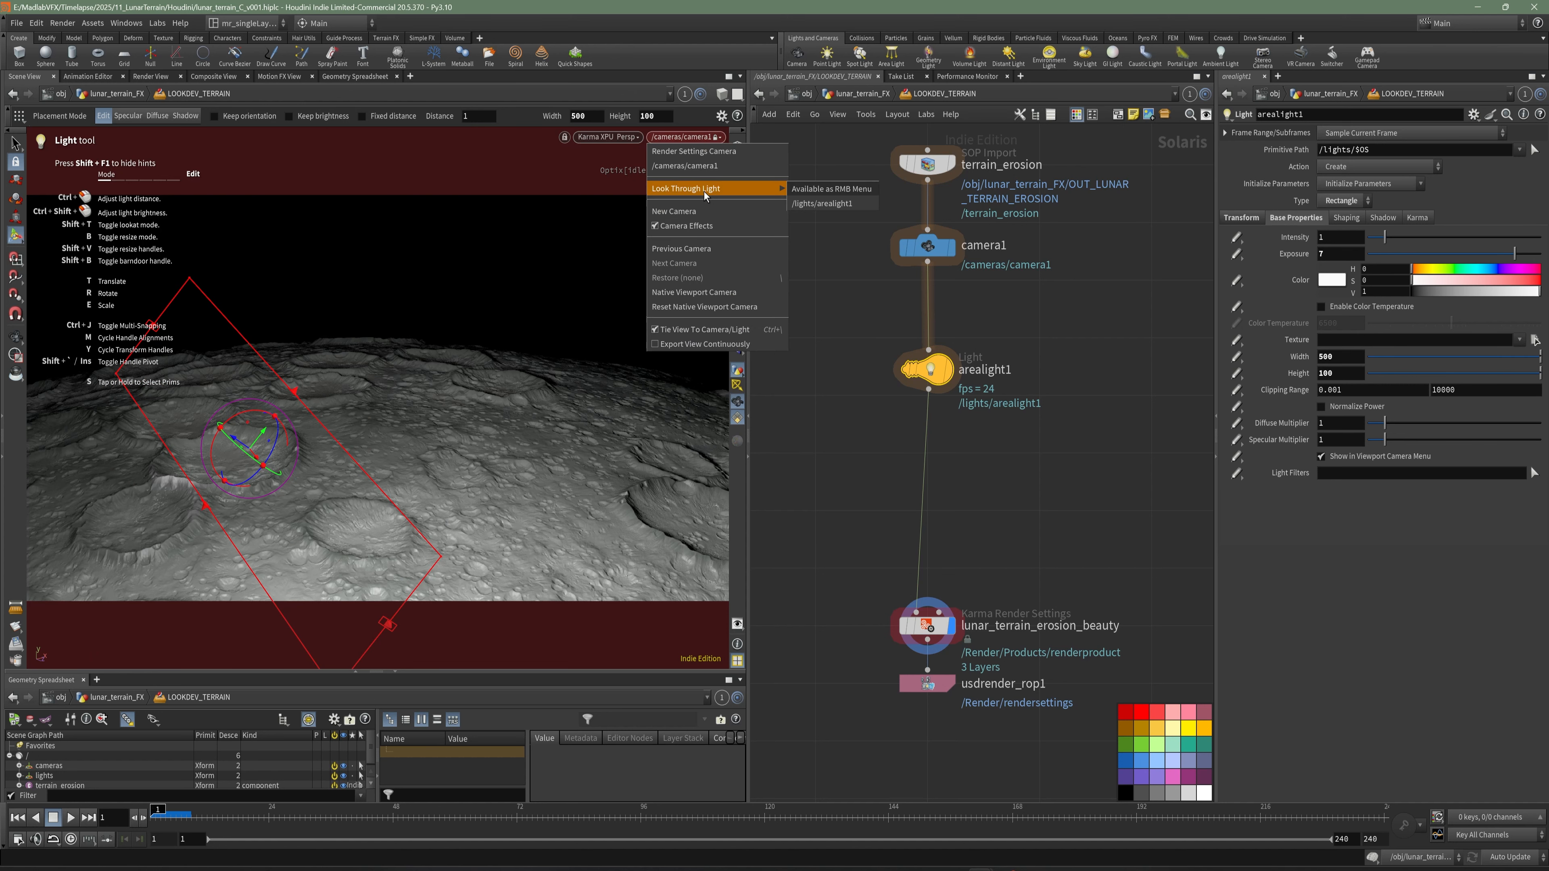
left_click(835, 205)
key("Escape")
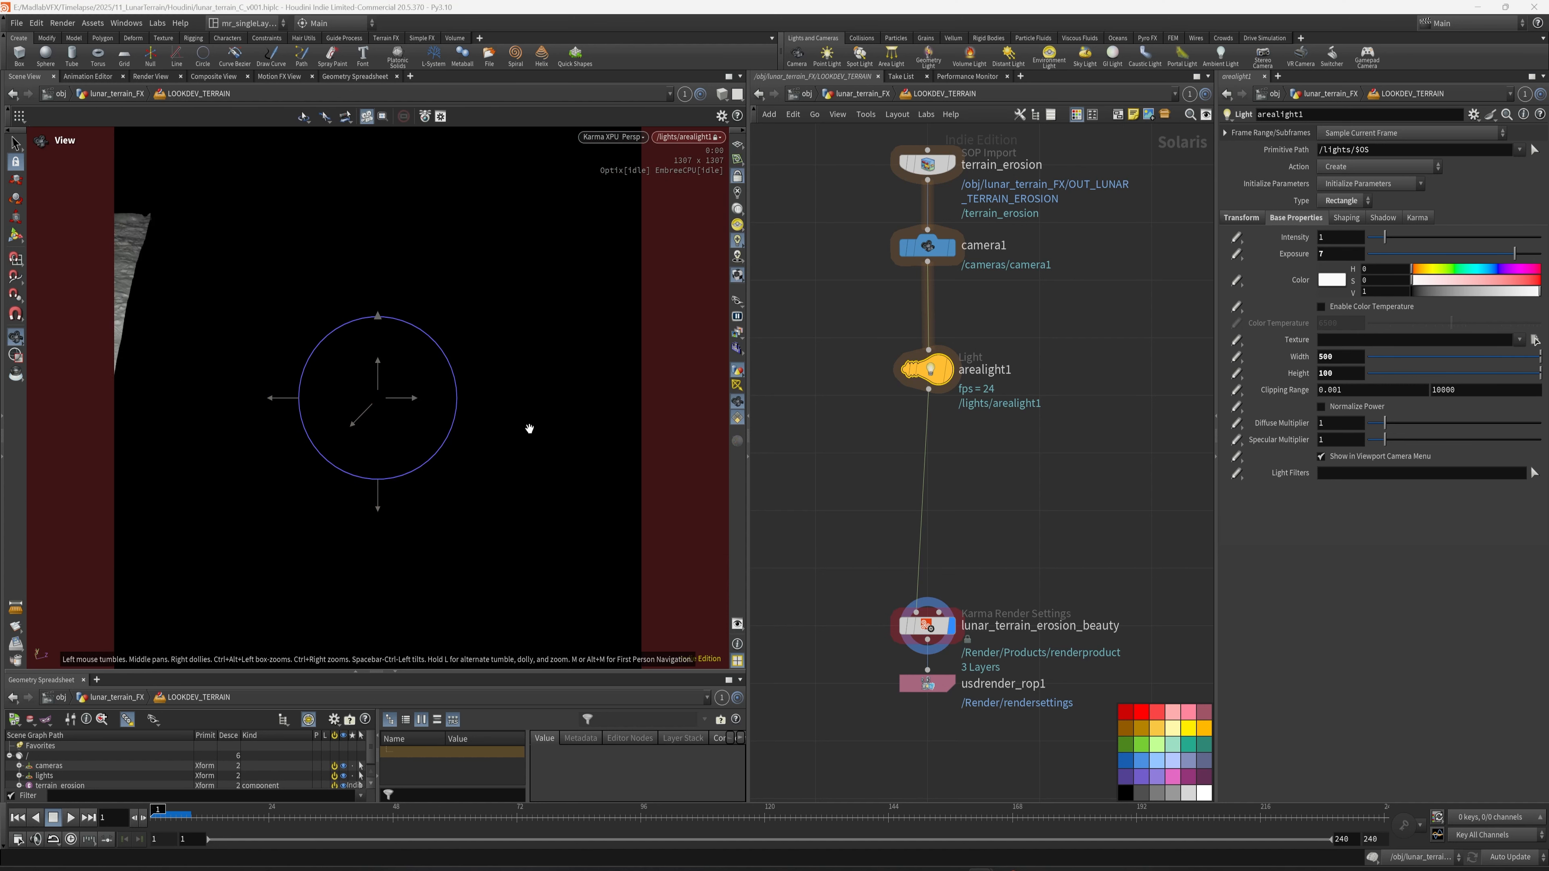
- Aim arealight1 at the cratered terrain, and return to the camera1 view in a wider viewport
right_click_drag(516, 430, 487, 436)
middle_click_drag(350, 460, 525, 451)
left_click_drag(426, 440, 439, 390)
key("Return")
left_click(693, 140)
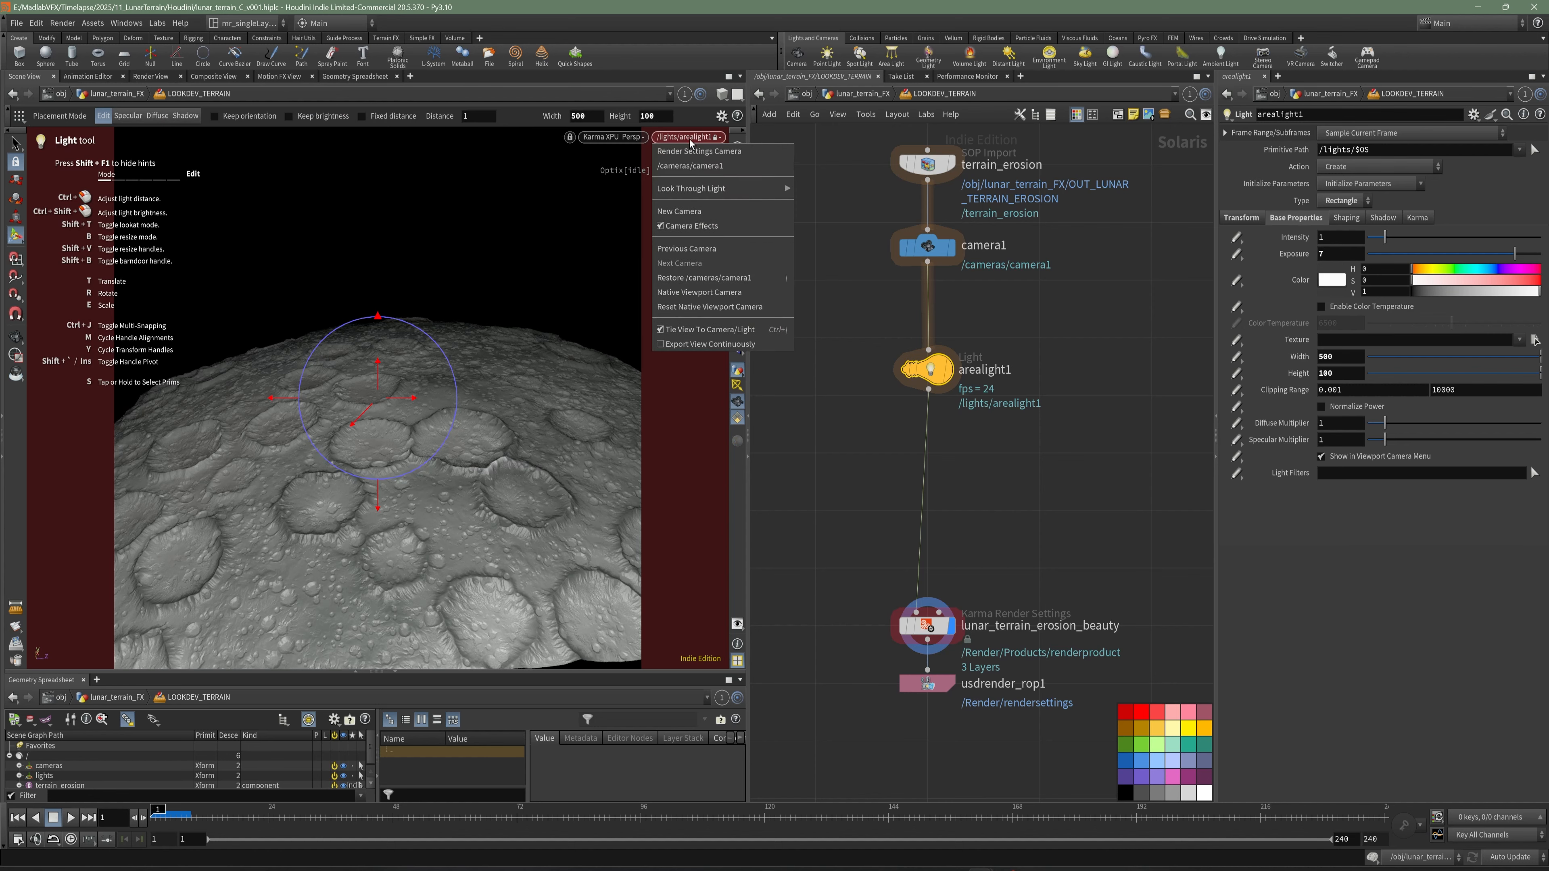
left_click(693, 167)
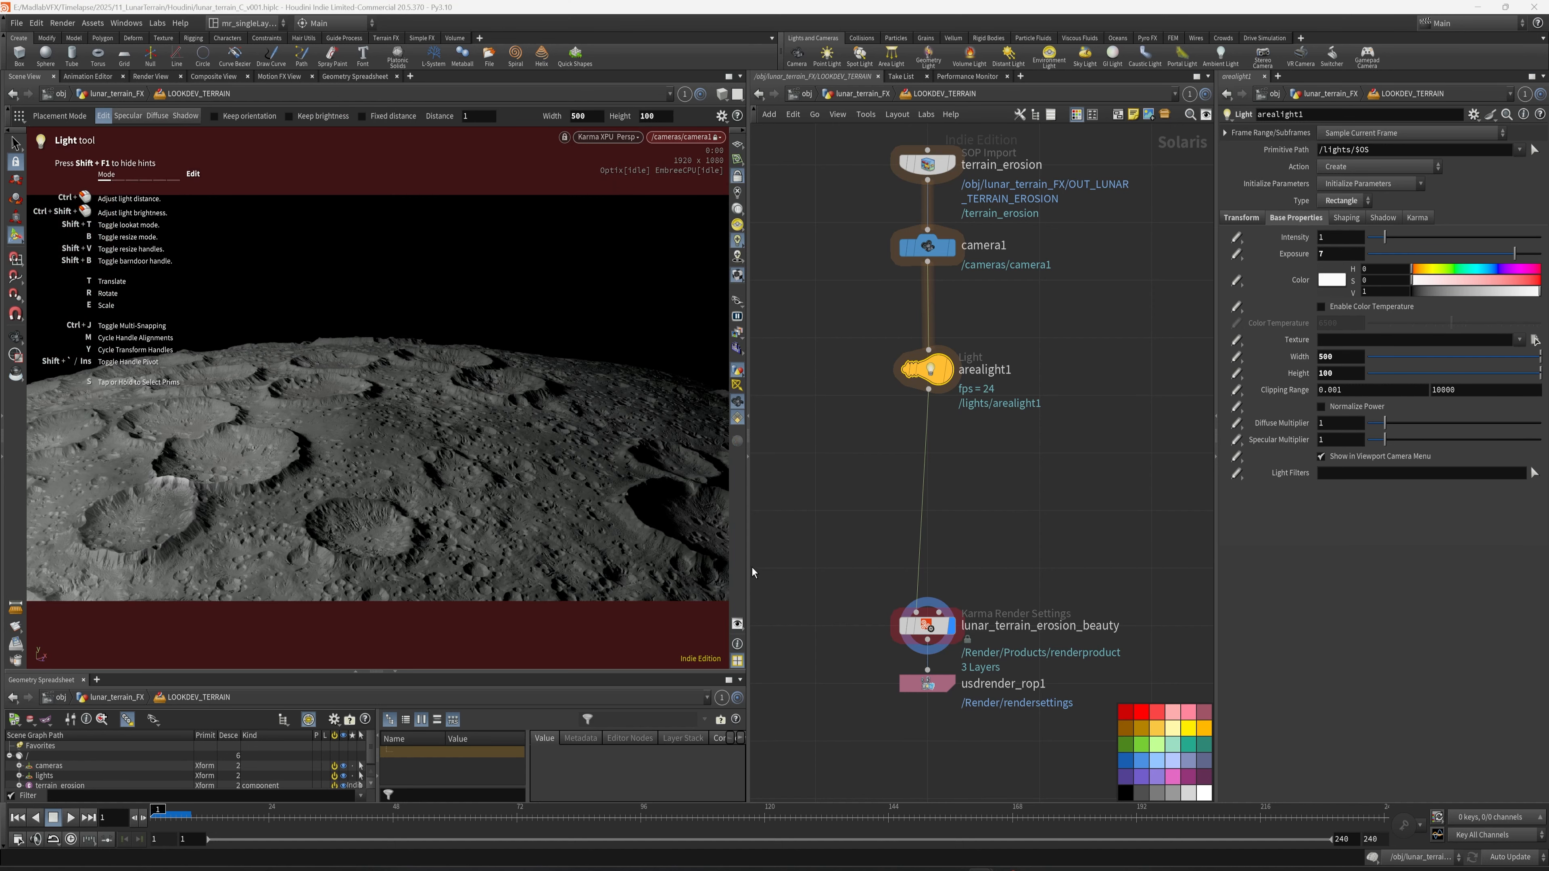
left_click_drag(751, 567, 931, 565)
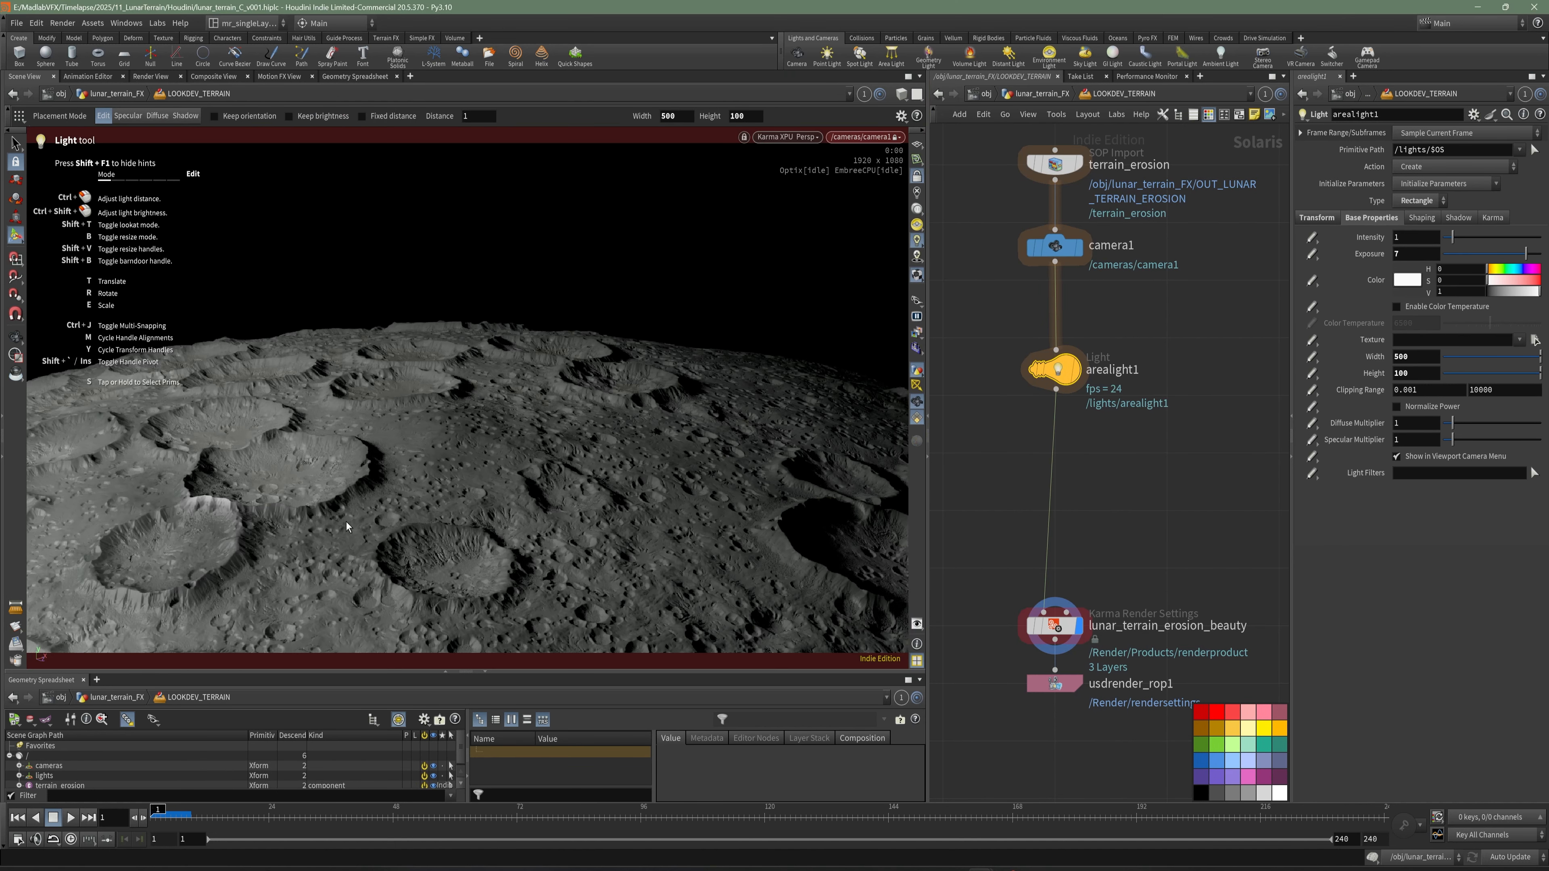
- Try intensities of 100 and 10 on arealight1
left_click_drag(1414, 238, 1361, 240)
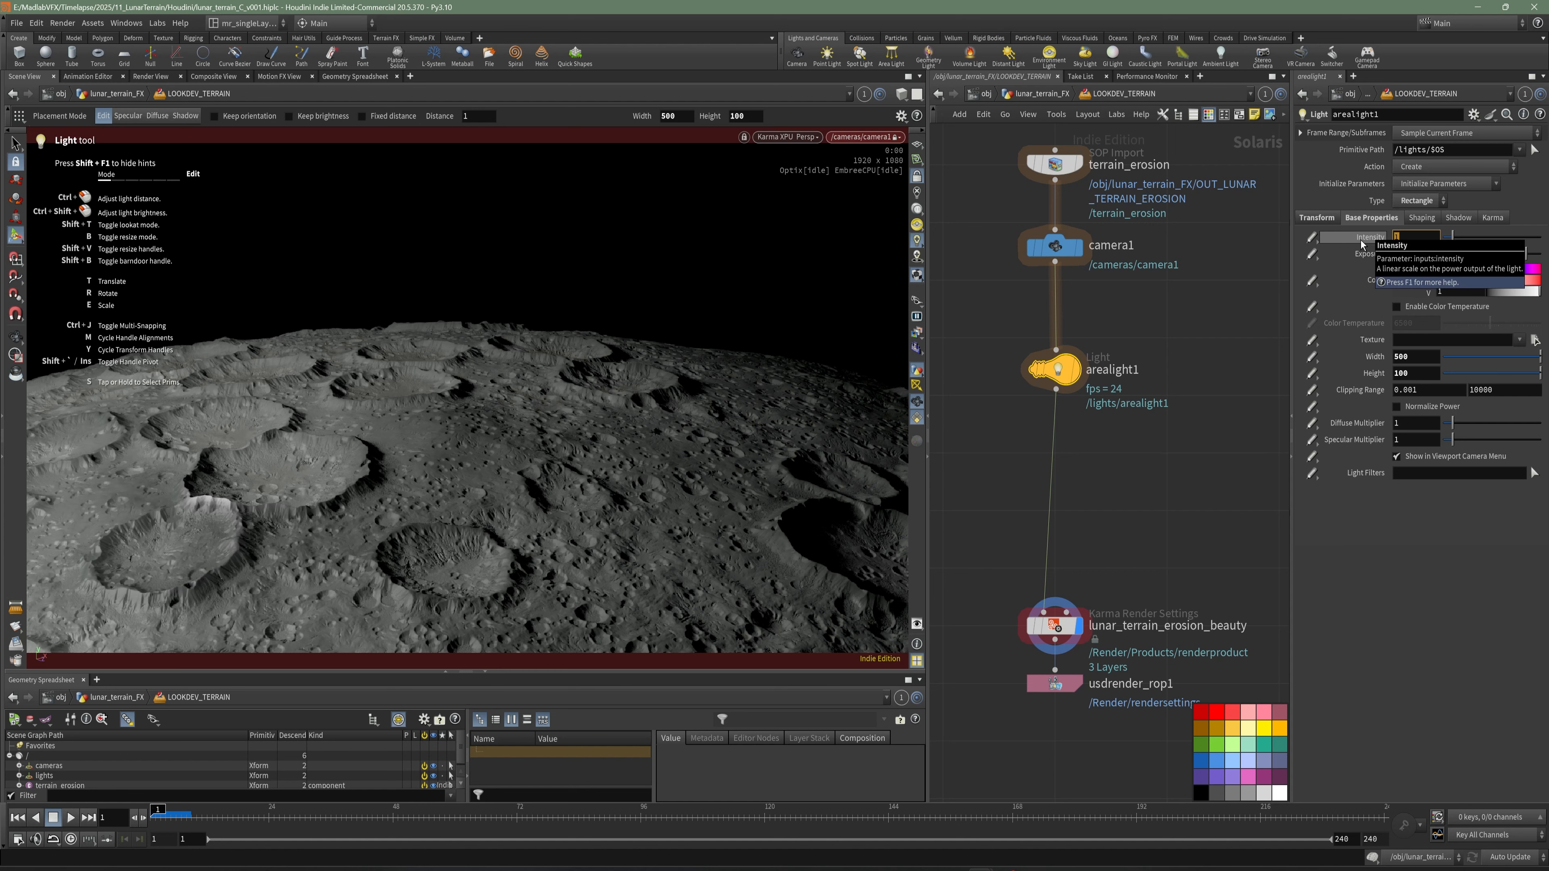
type("100")
key("Return")
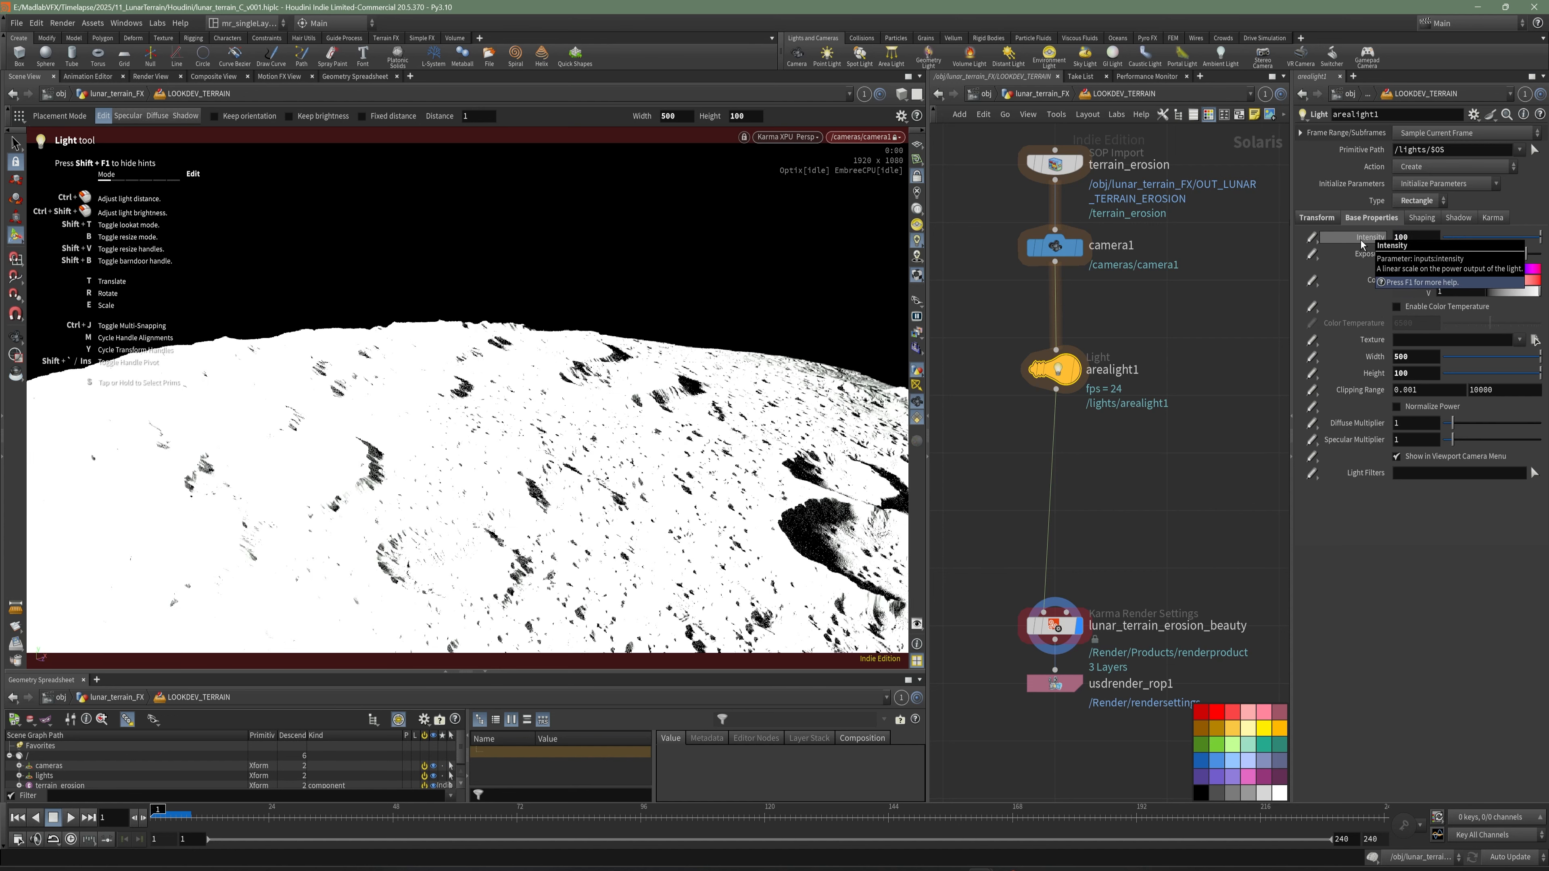
left_click_drag(1409, 239, 1379, 240)
type("10")
key("Return")
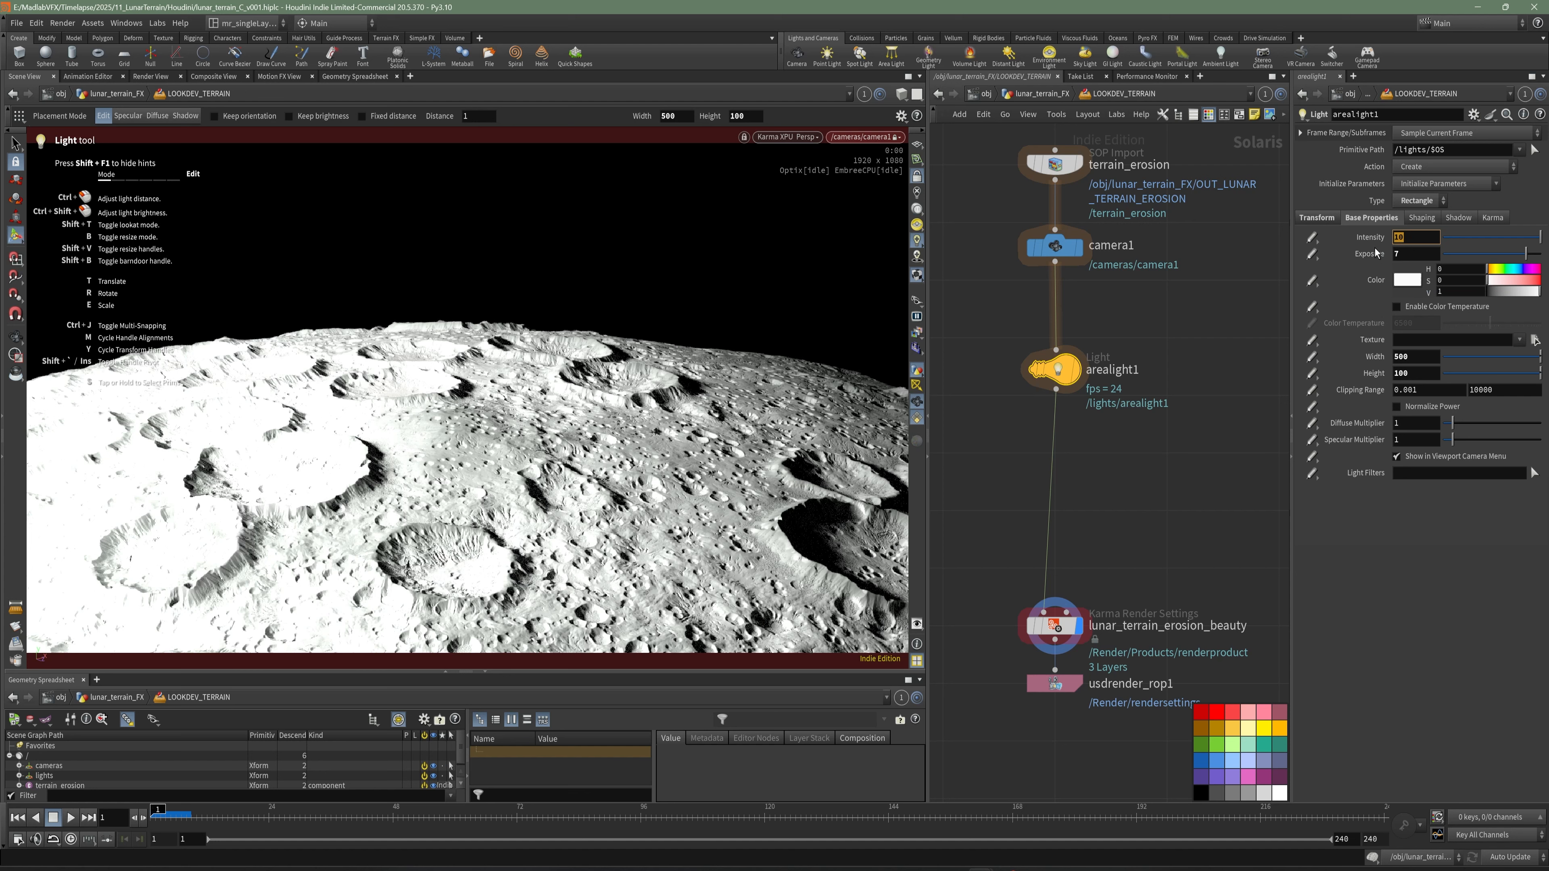
- Lower arealight1's intensity to 3 and save the scene
type("1")
type("2")
key("Return")
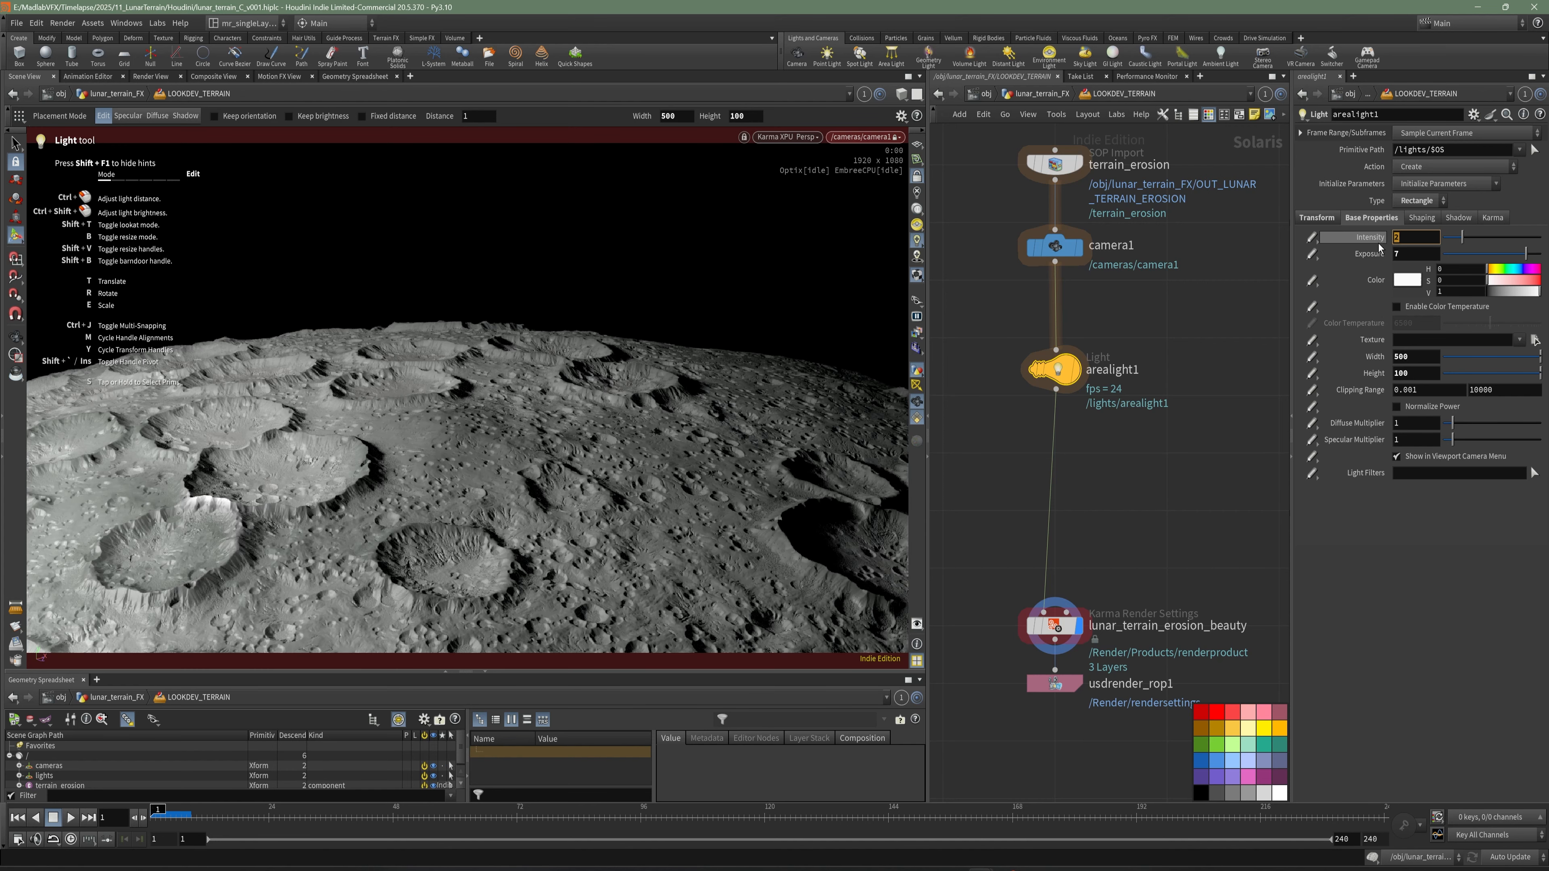
type("3")
key("Return")
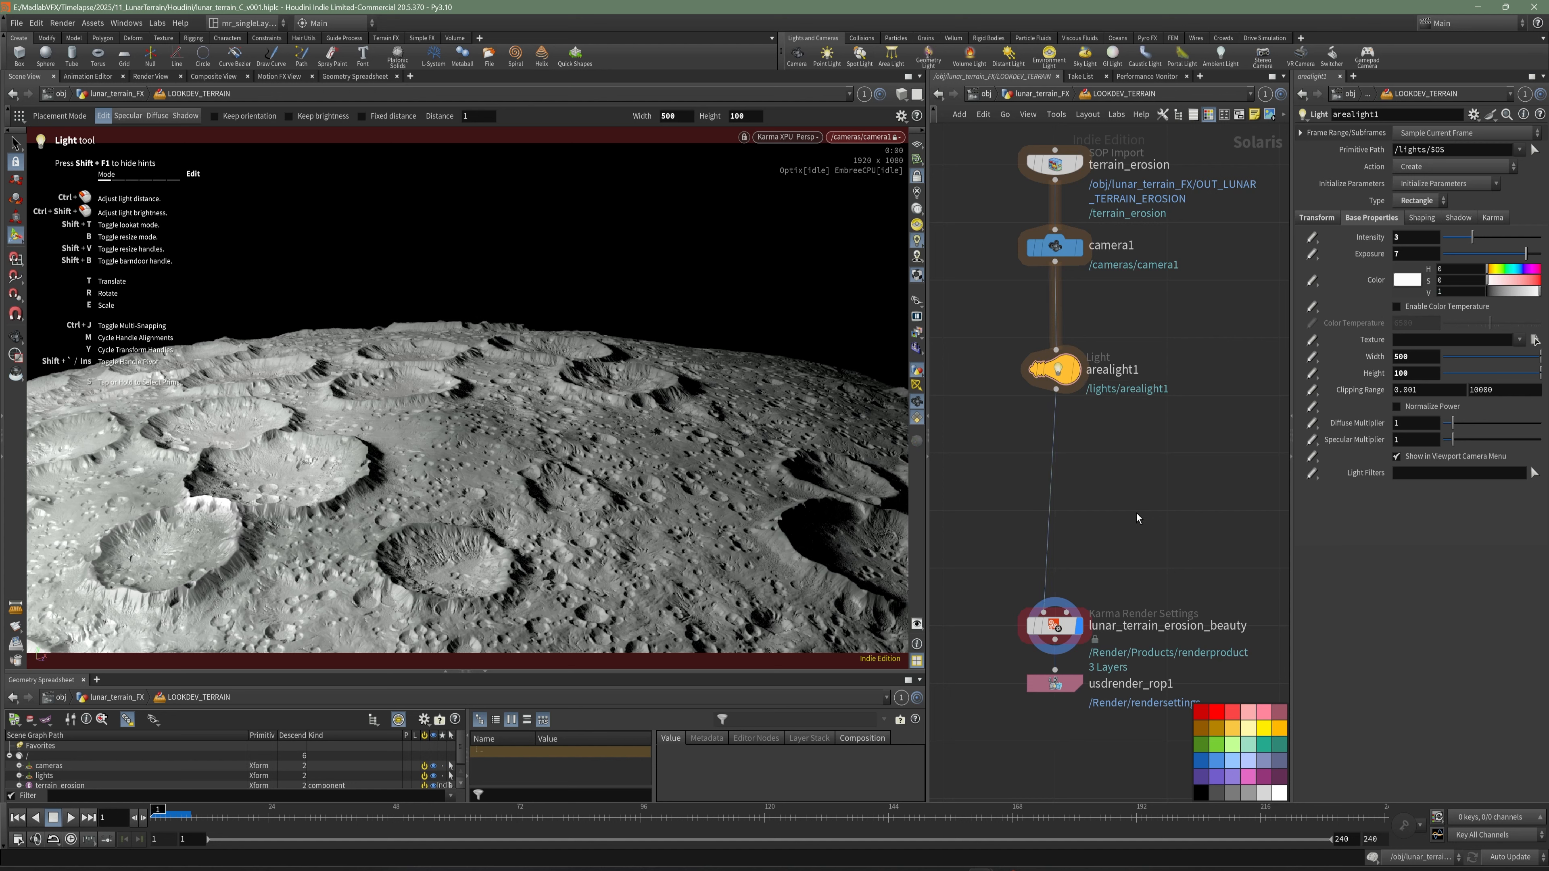
key("ctrl+s")
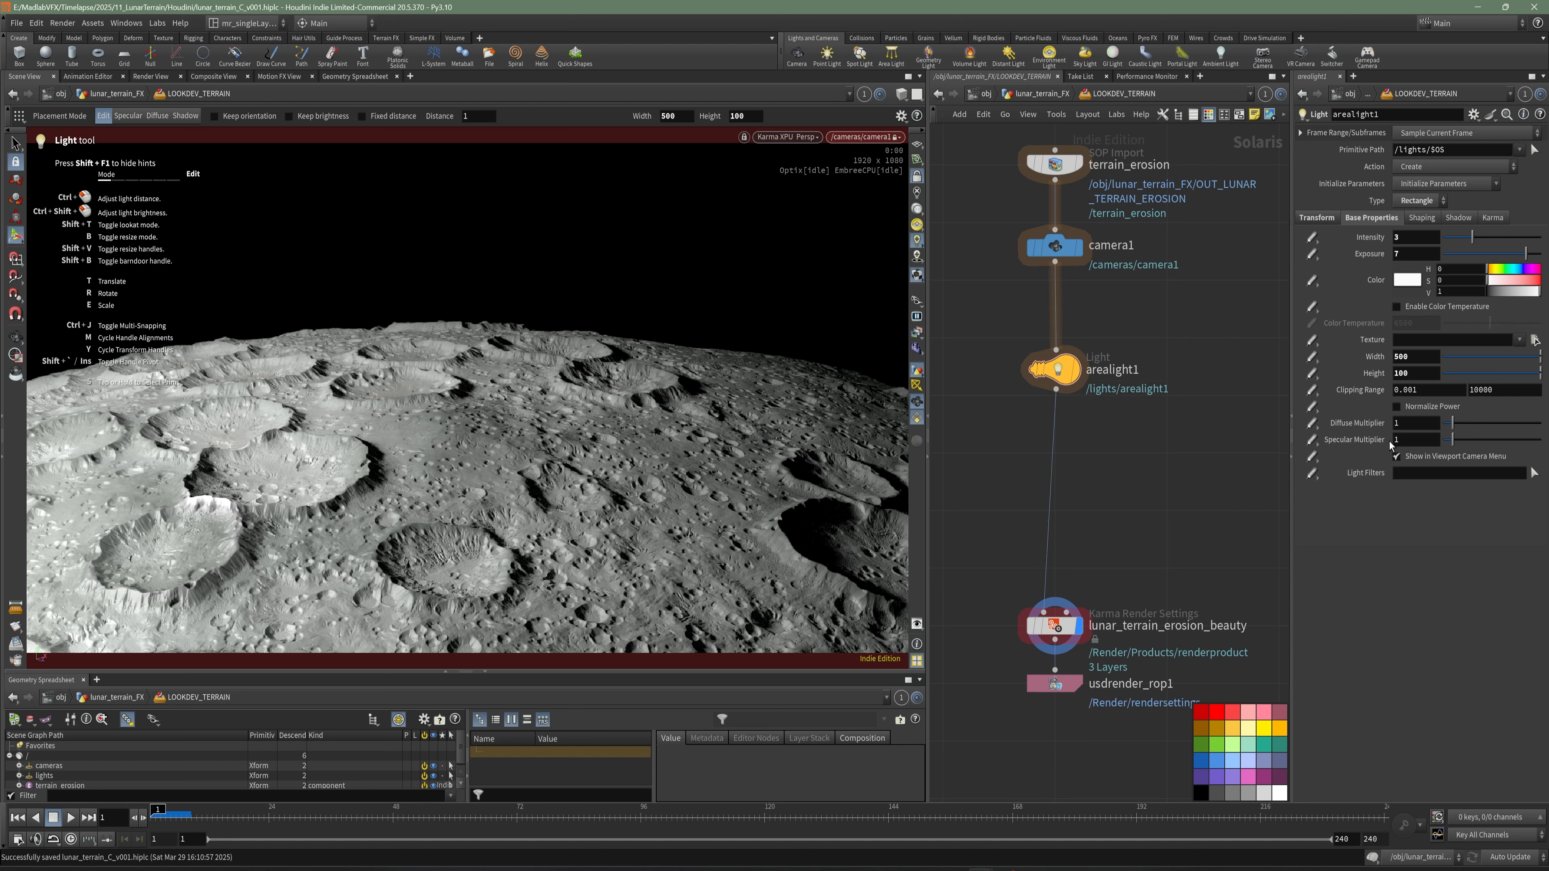
- Enable Normalize Power on arealight1 and raise its intensity to 100000
left_click(1415, 408)
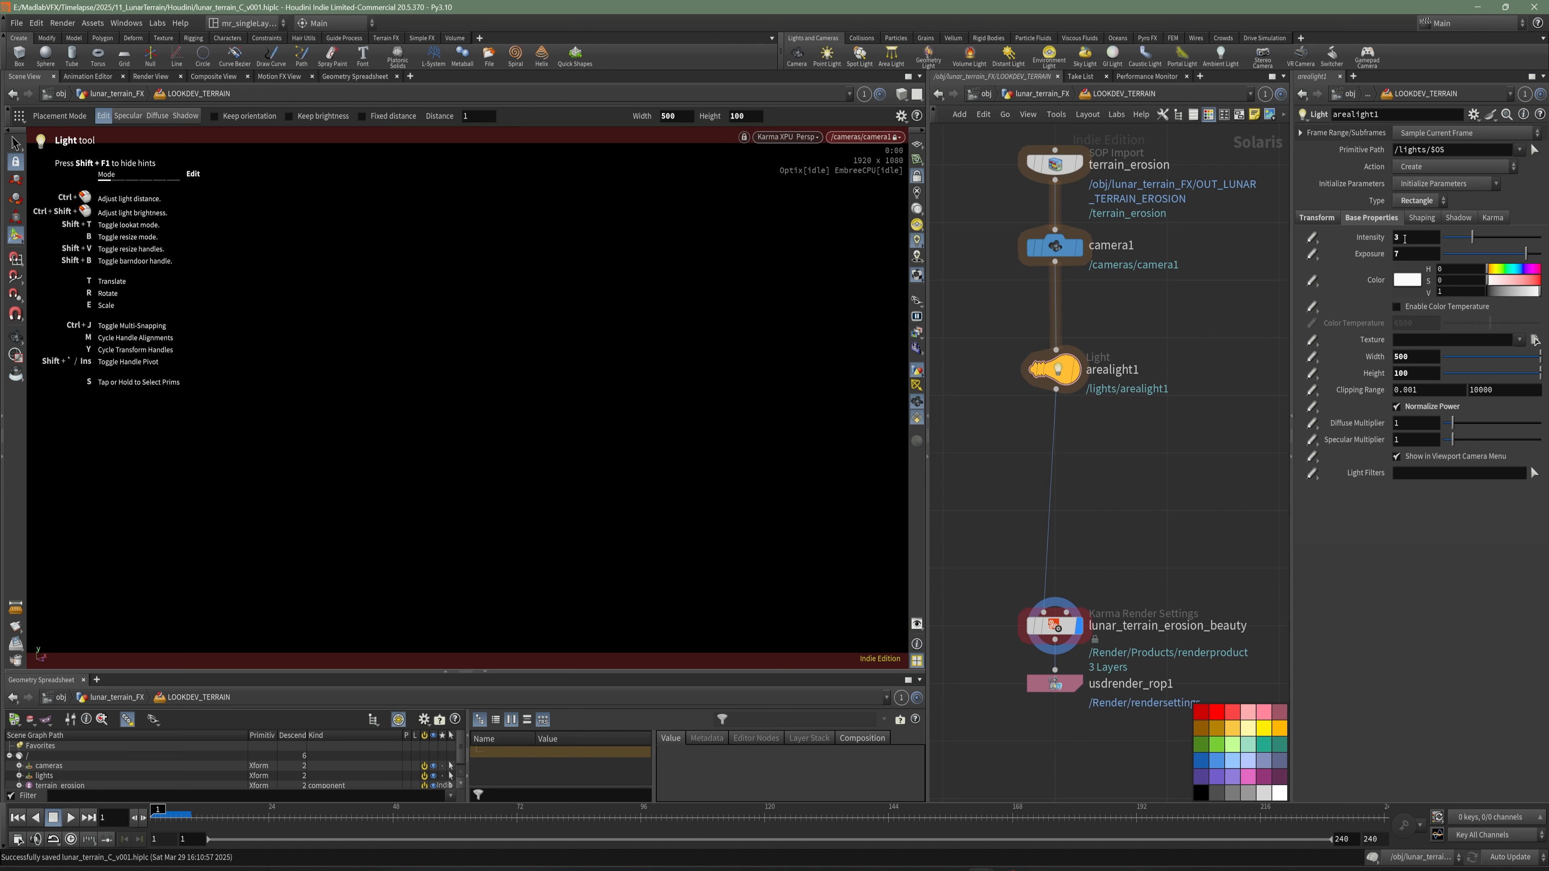
left_click(1412, 242)
type("0000")
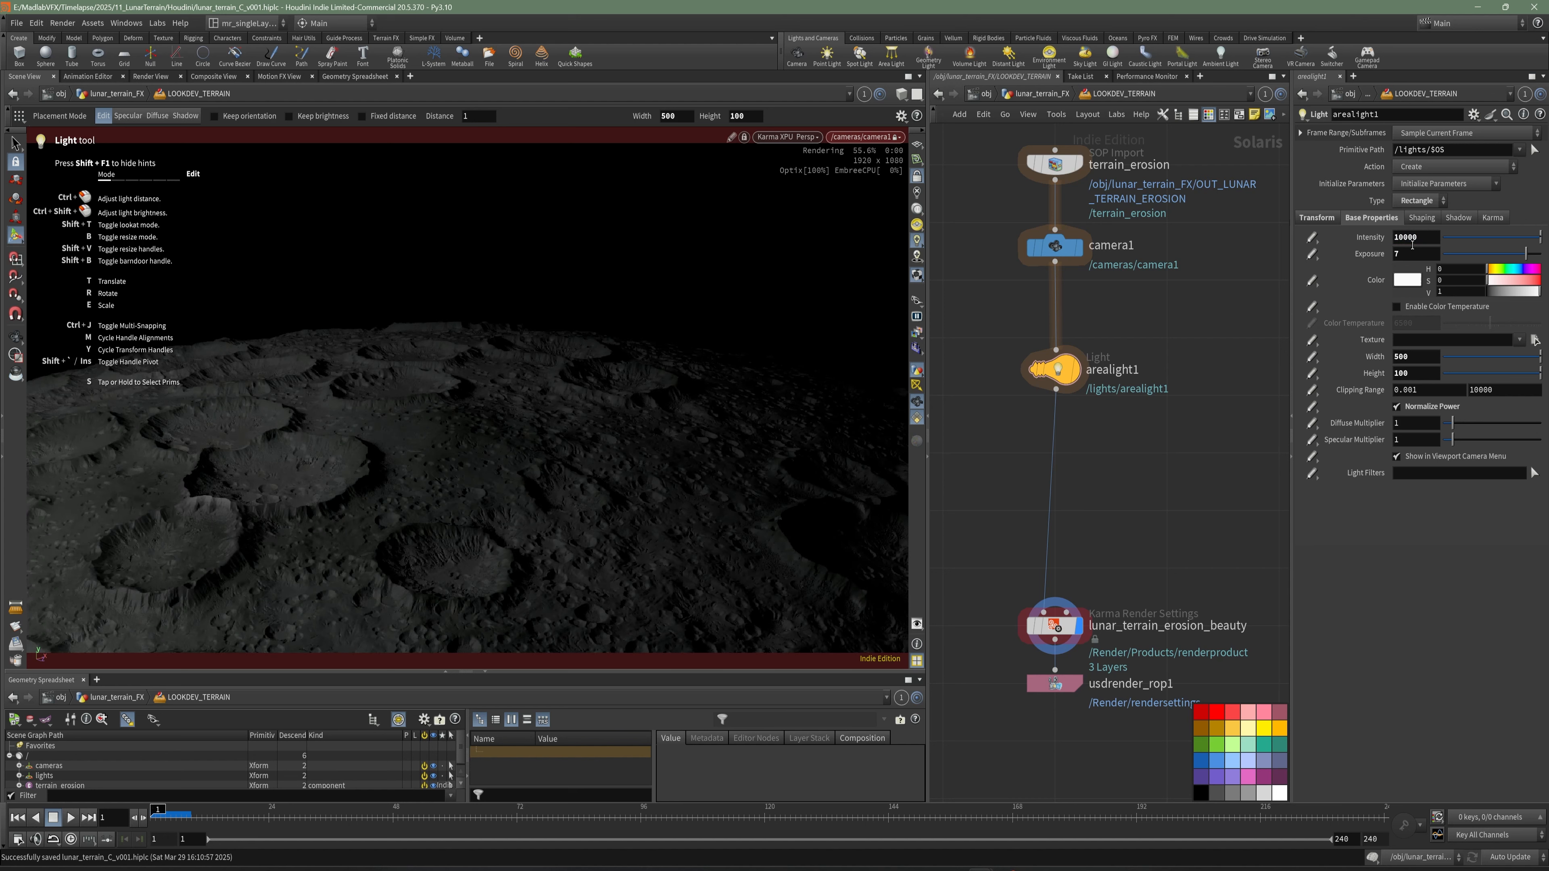
type("0")
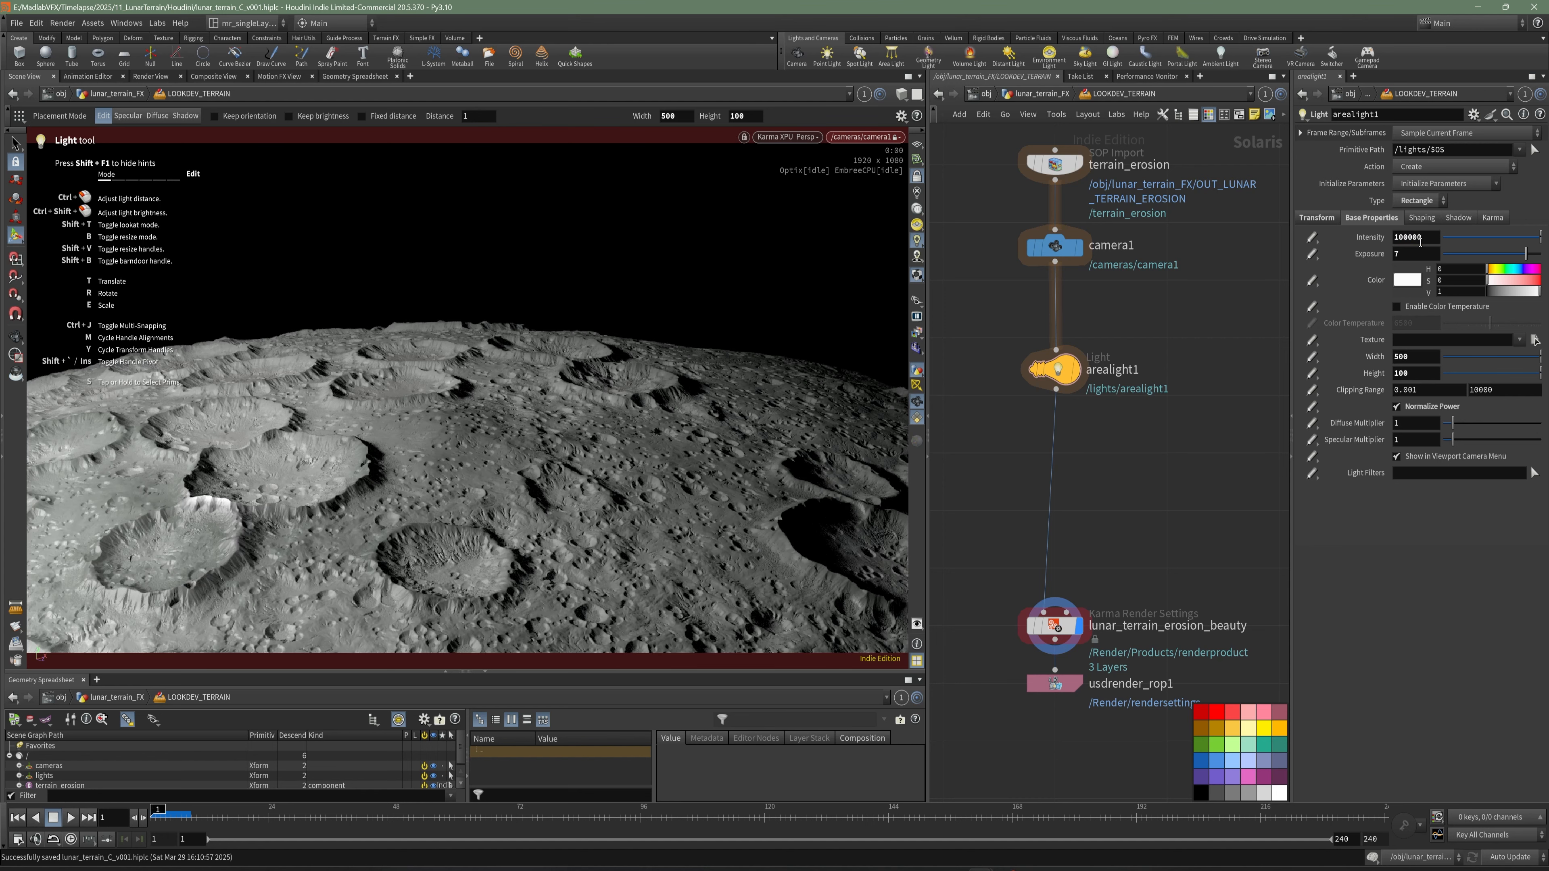
- Try an exposure of 6 on arealight1, and restore it to 7
key("Tab")
type("6")
key("Return")
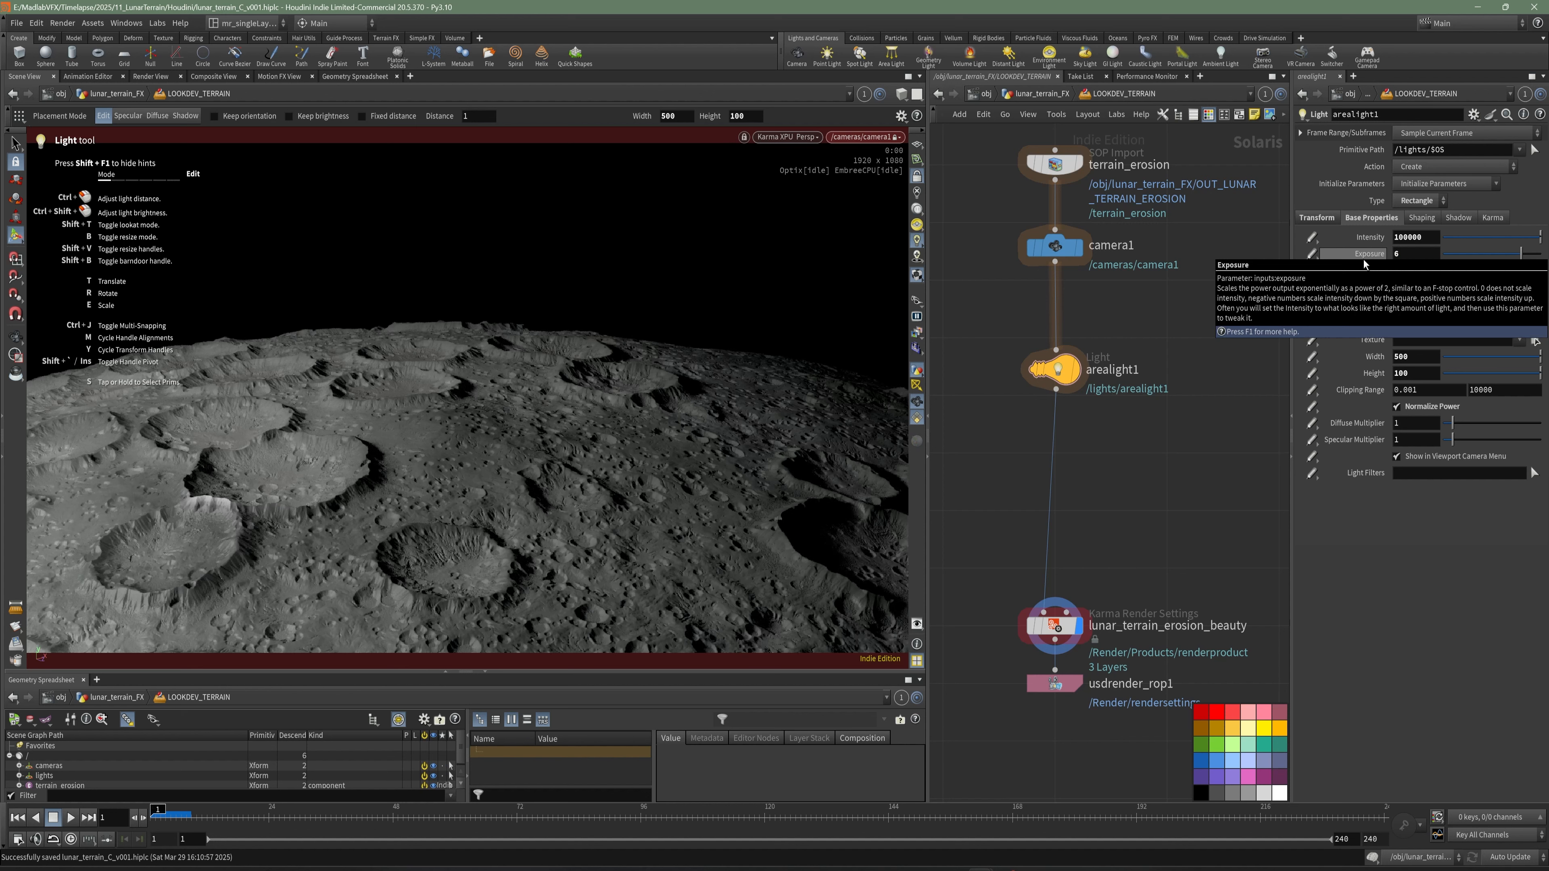
type("7")
key("Return")
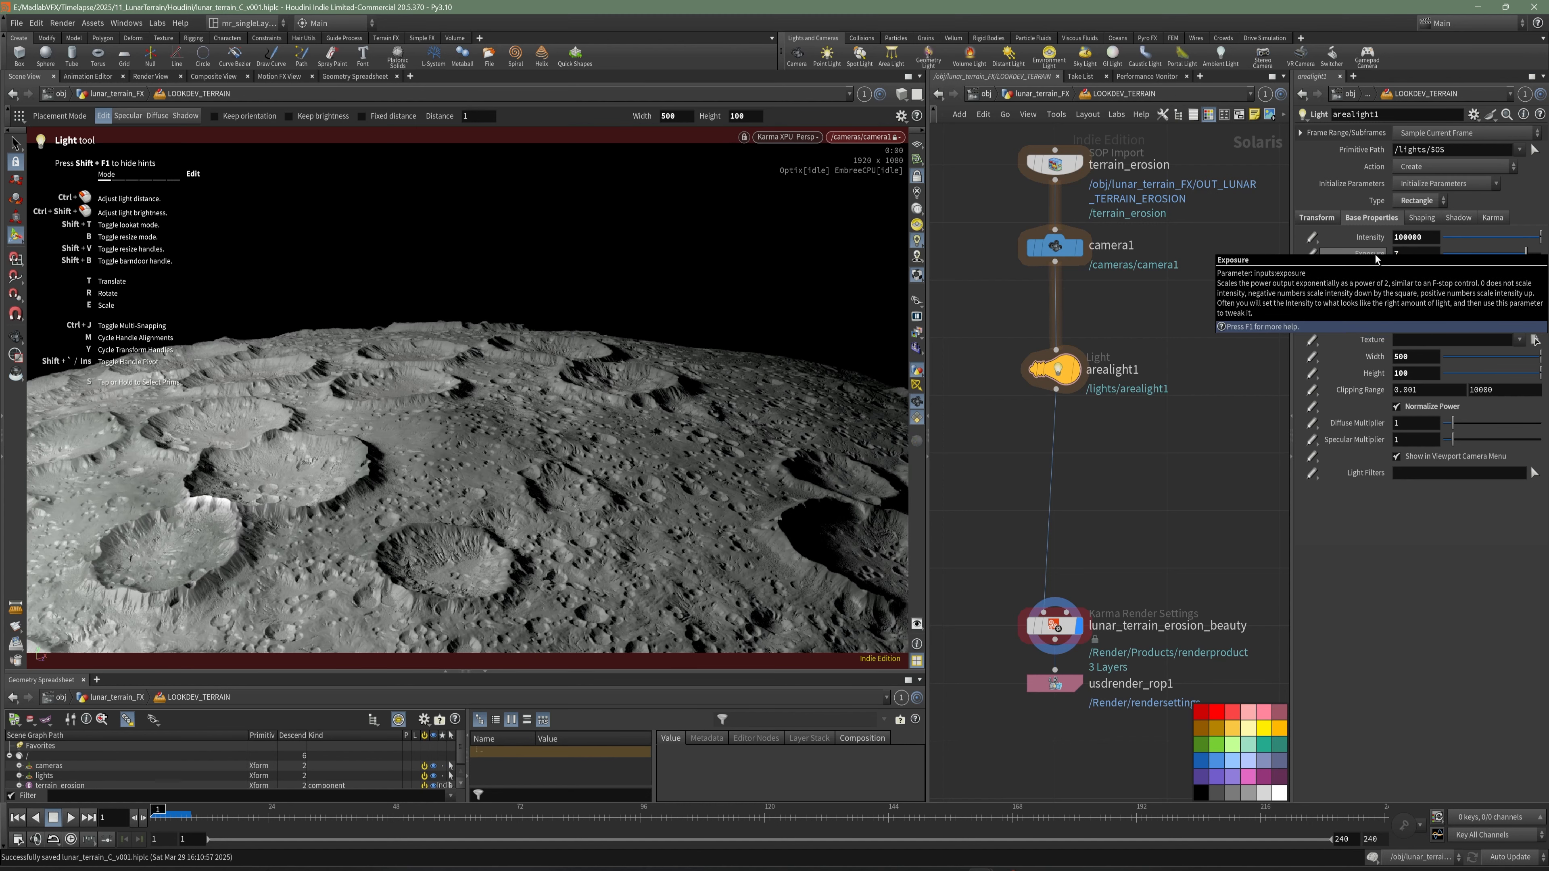
- Look through arealight1 to tilt its aim slightly over the terrain, return to the camera1 view, and save the scene
left_click(869, 137)
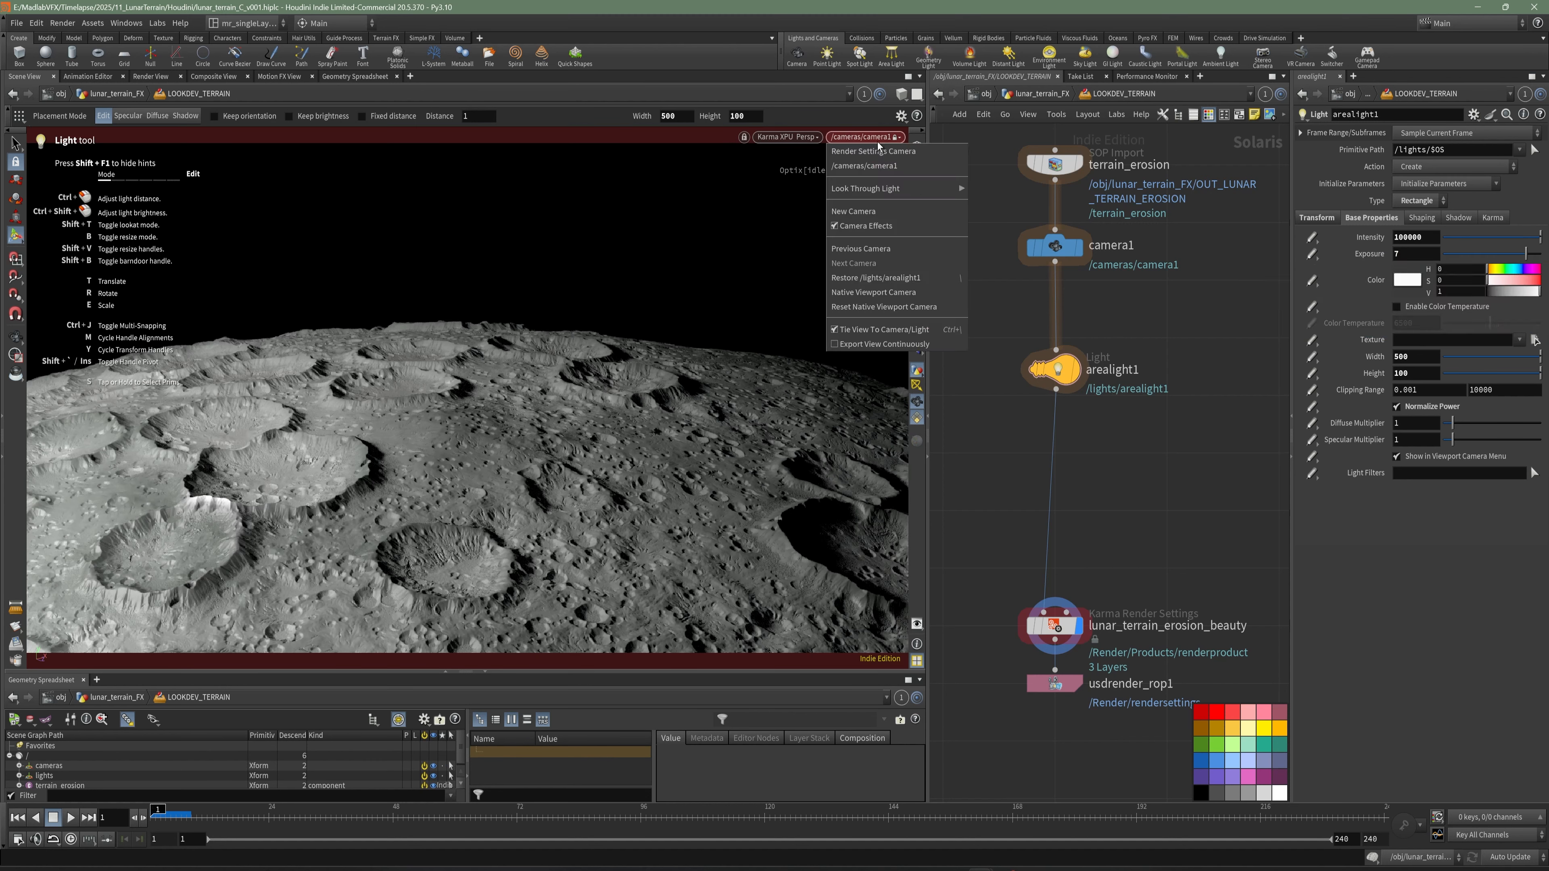
mouse_move(869, 188)
left_click(1014, 203)
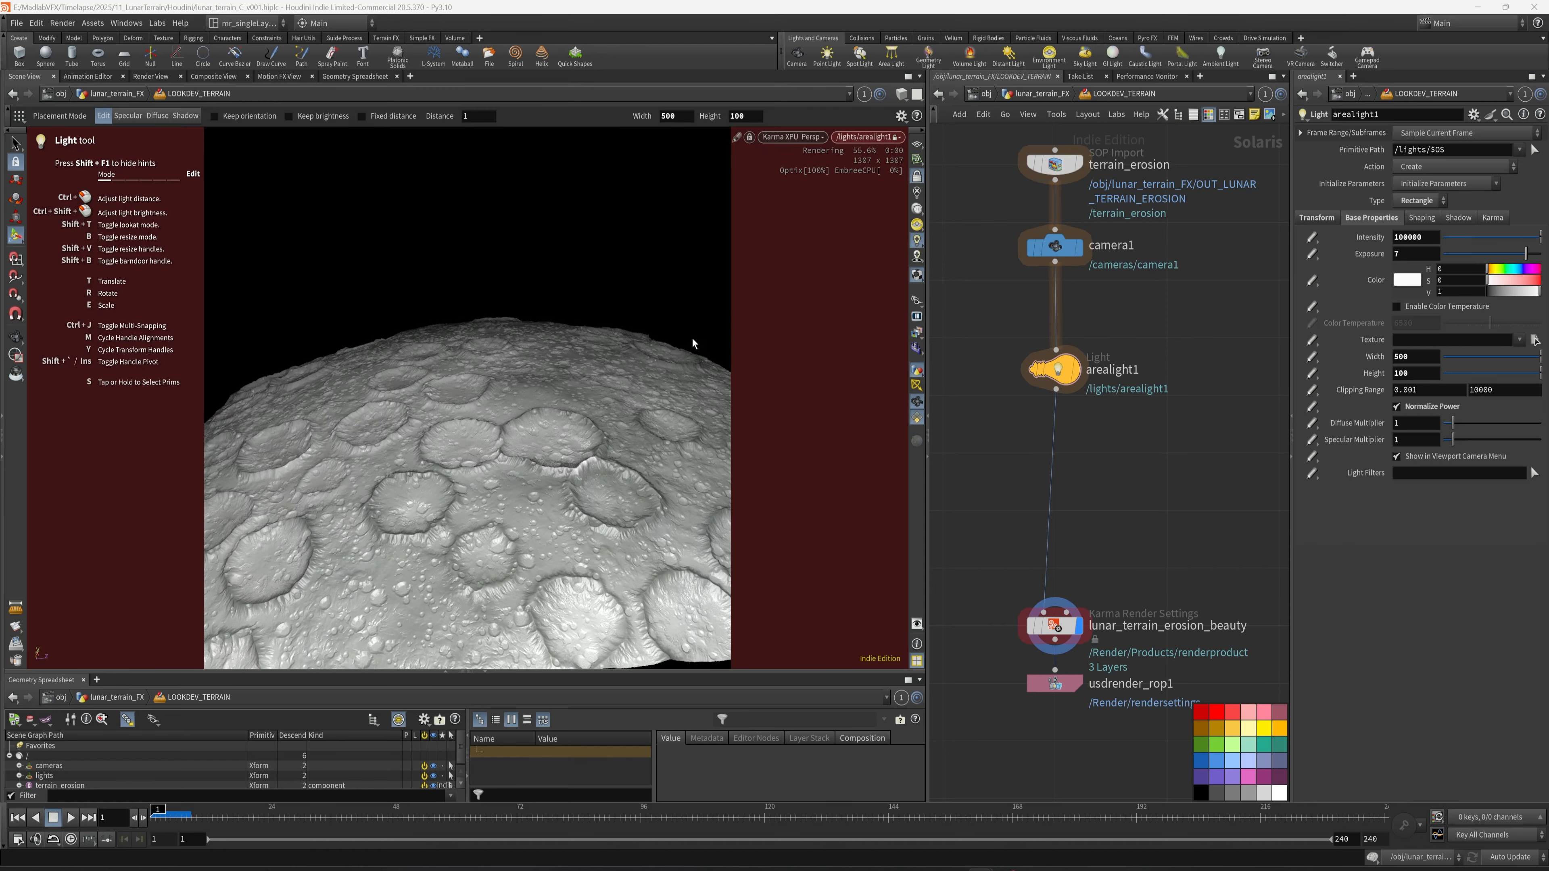
left_click_drag(535, 402, 530, 393, "alt")
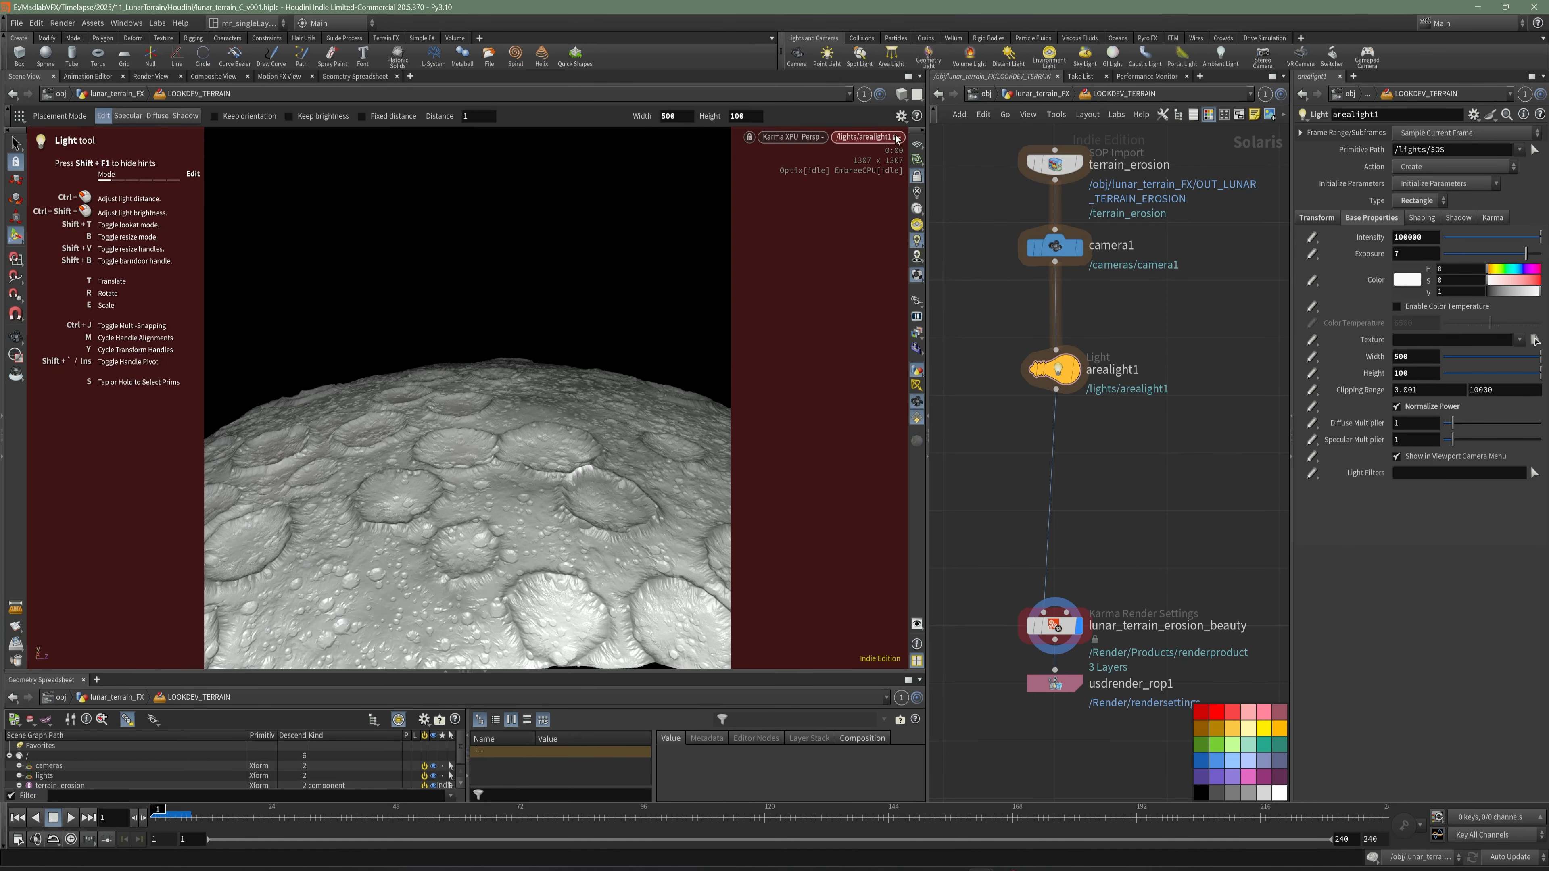
left_click(866, 137)
left_click(894, 168)
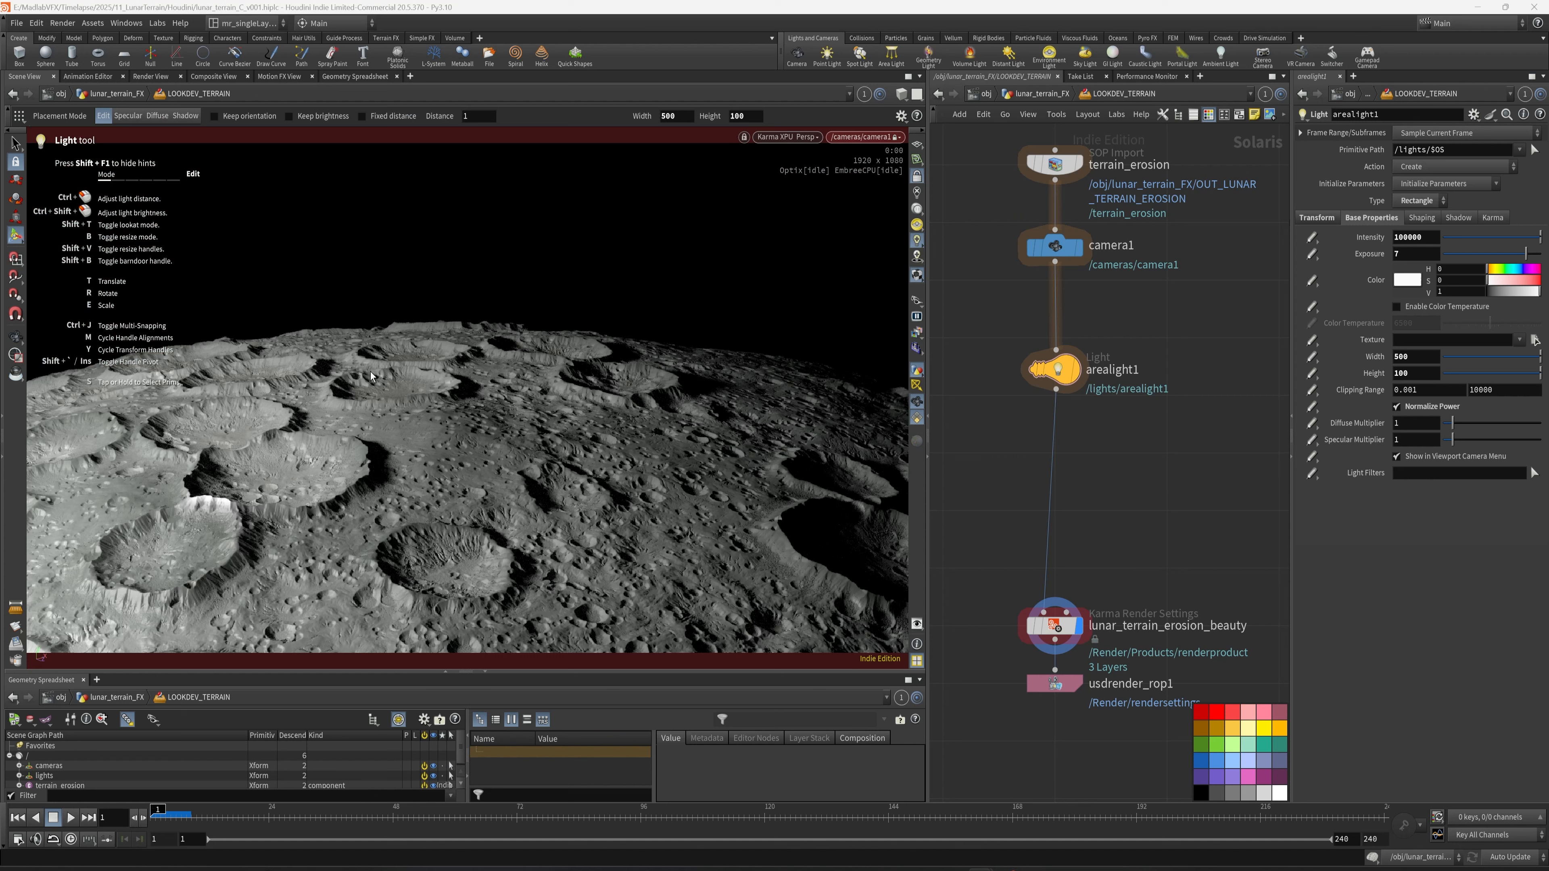
key("ctrl+s")
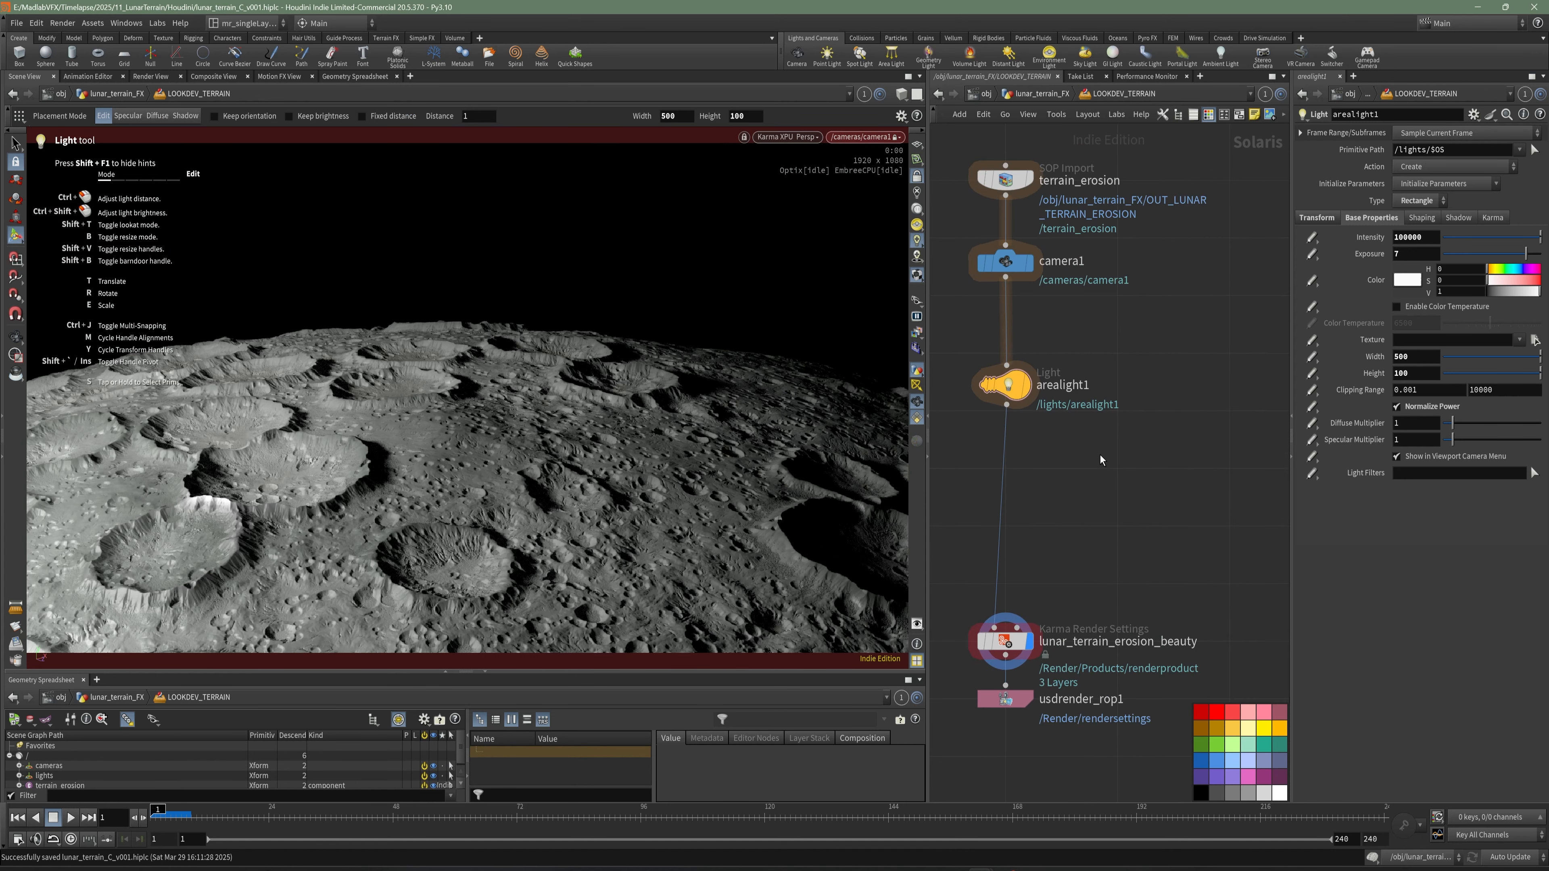
- Insert a Dome Light node between arealight1 and the lunar_terrain_erosion_beauty render settings
key("Tab")
type("dome")
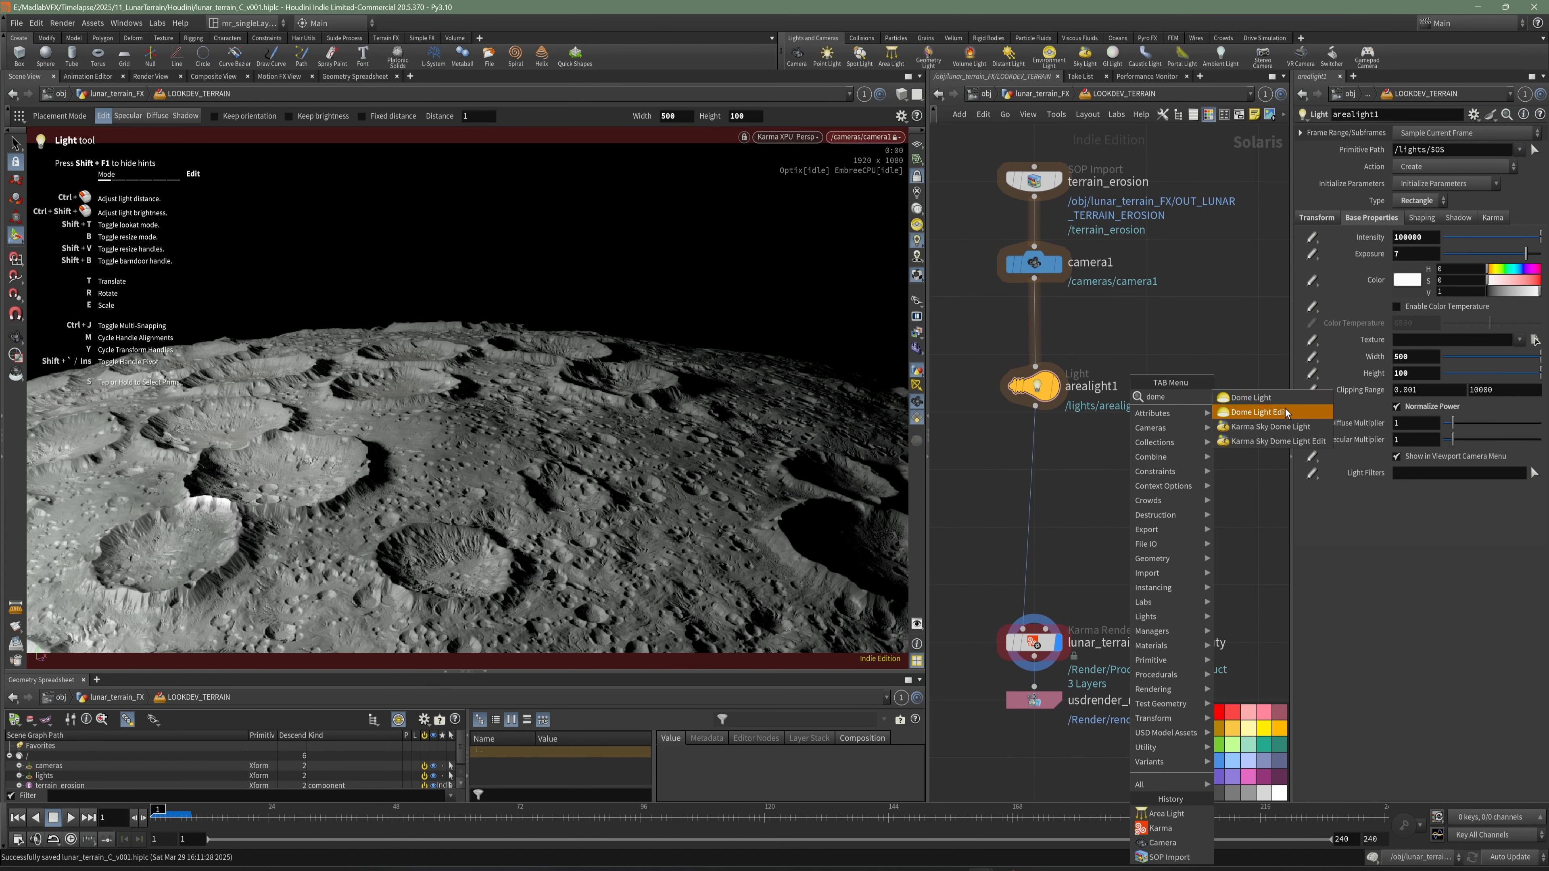
left_click(1269, 397)
left_click(1020, 465)
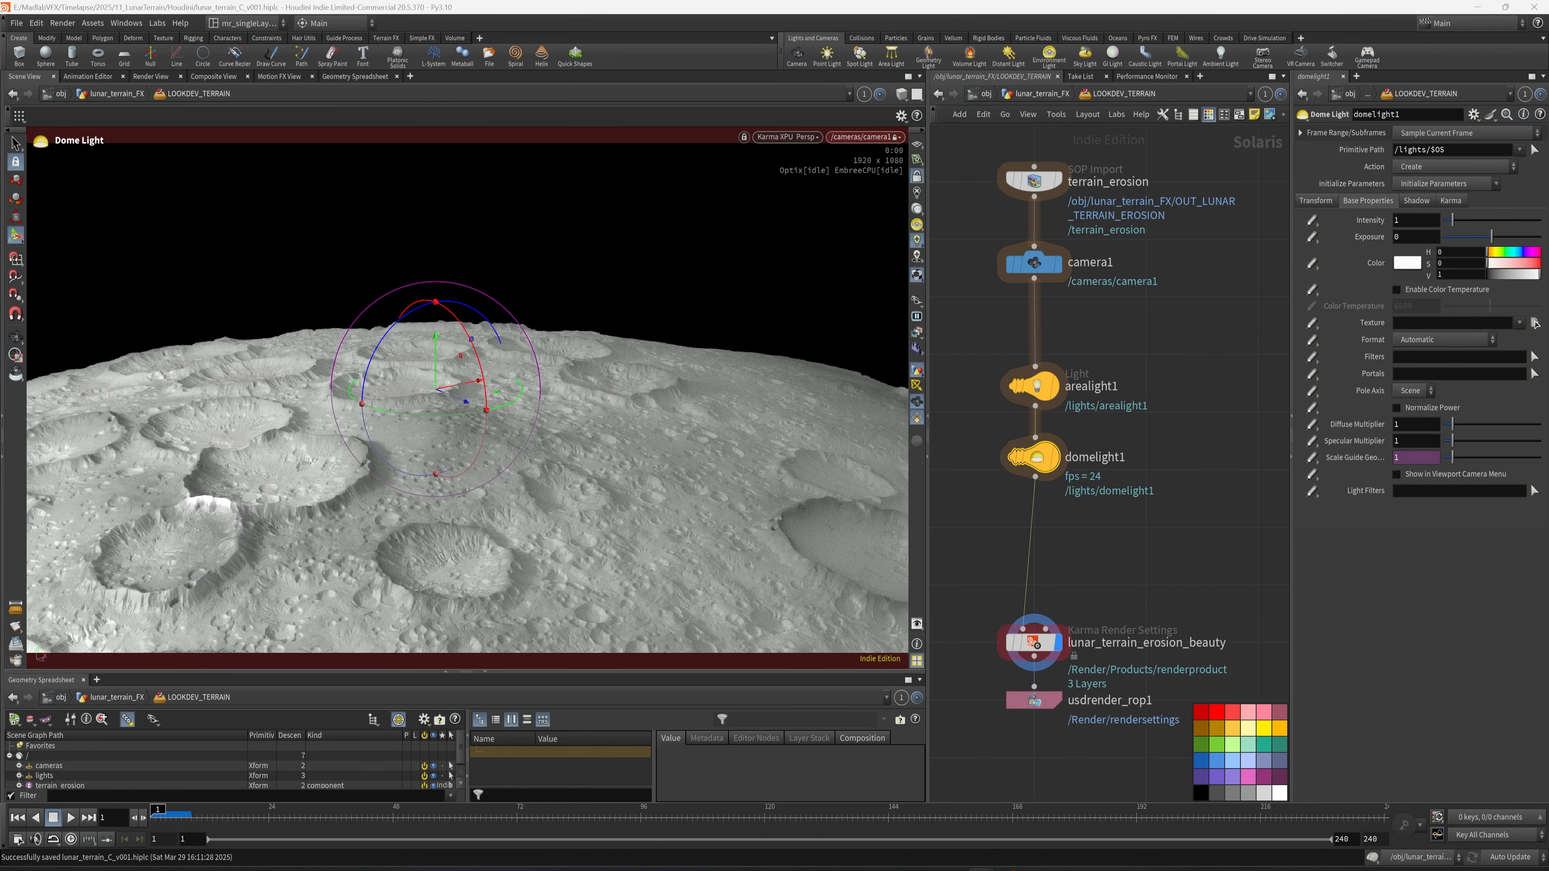
- Lower domelight1's intensity to 0.2 and save the scene
left_click(1372, 227)
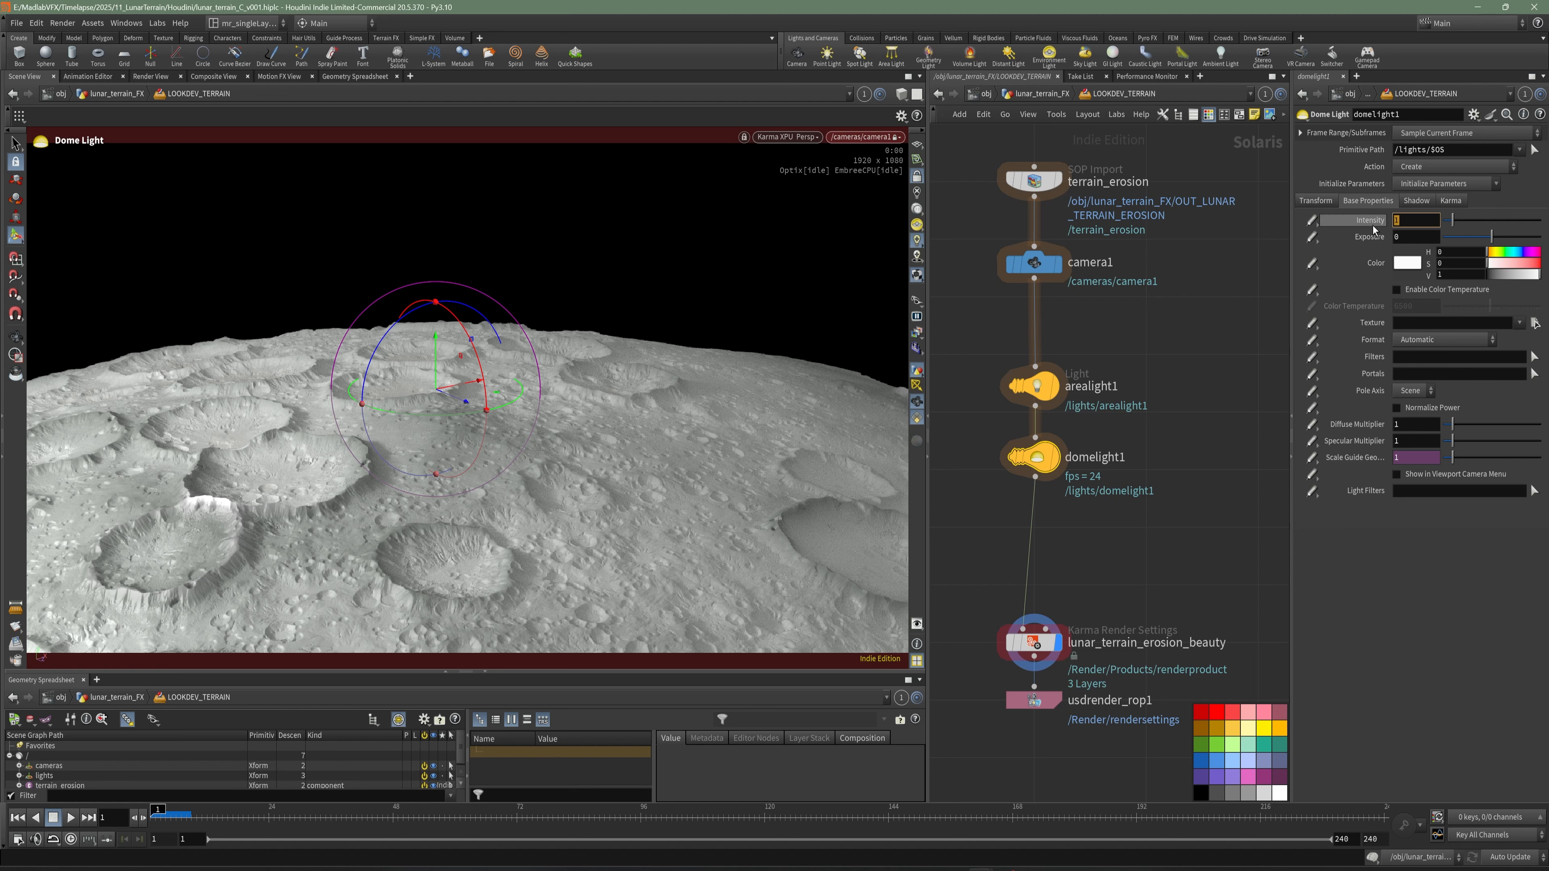
type("0.2")
key("Return")
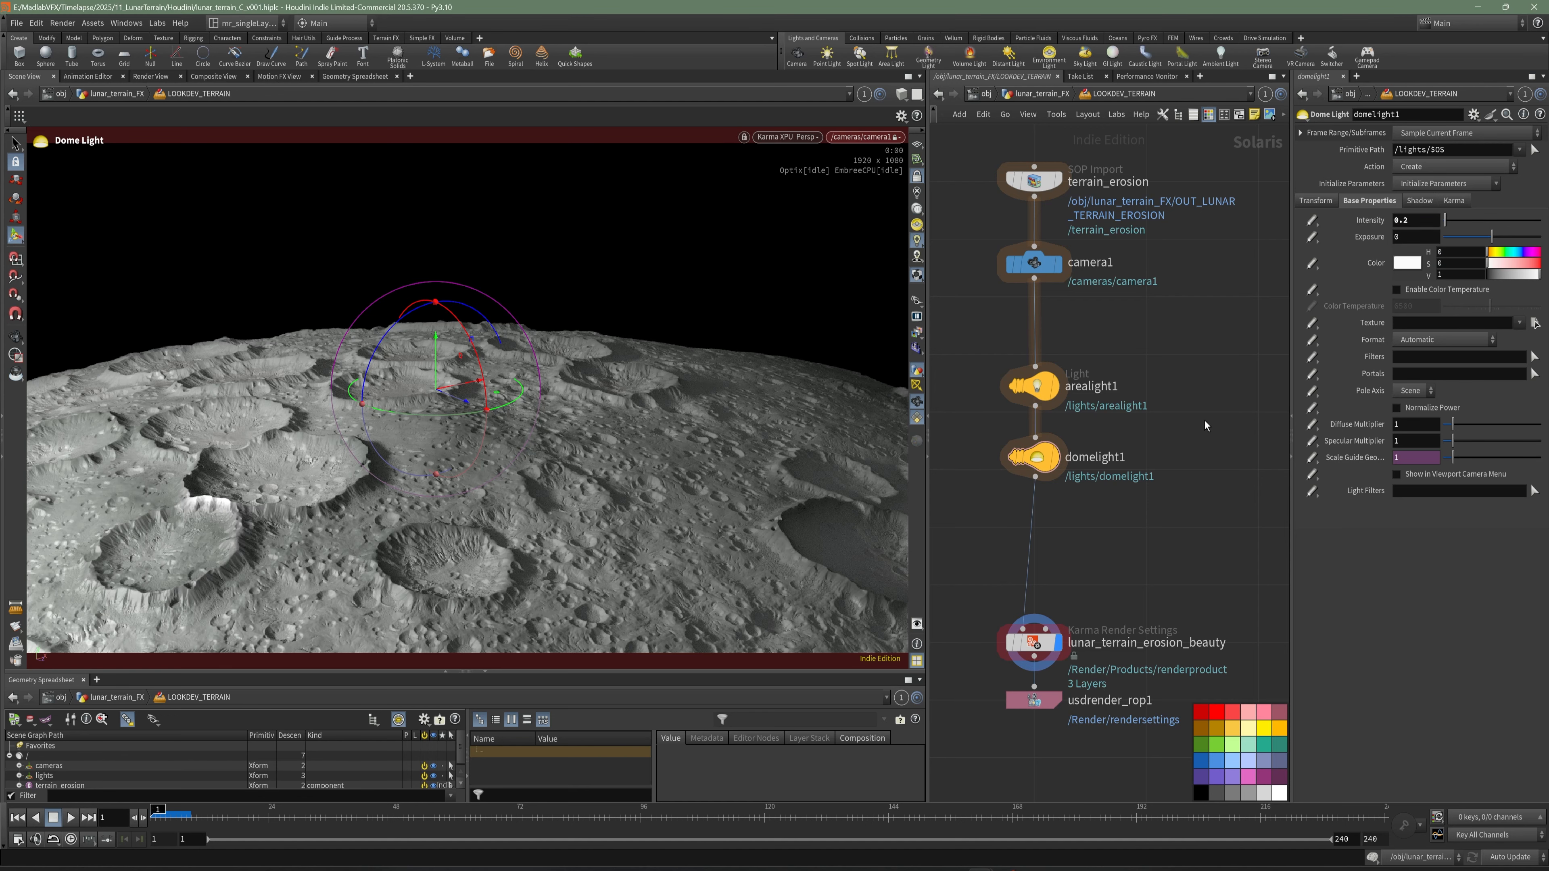
key("ctrl+s")
- Load moonless_golf_1k.exr from $HIP/tex/hdri as domelight1's texture
left_click_drag(926, 537, 874, 531)
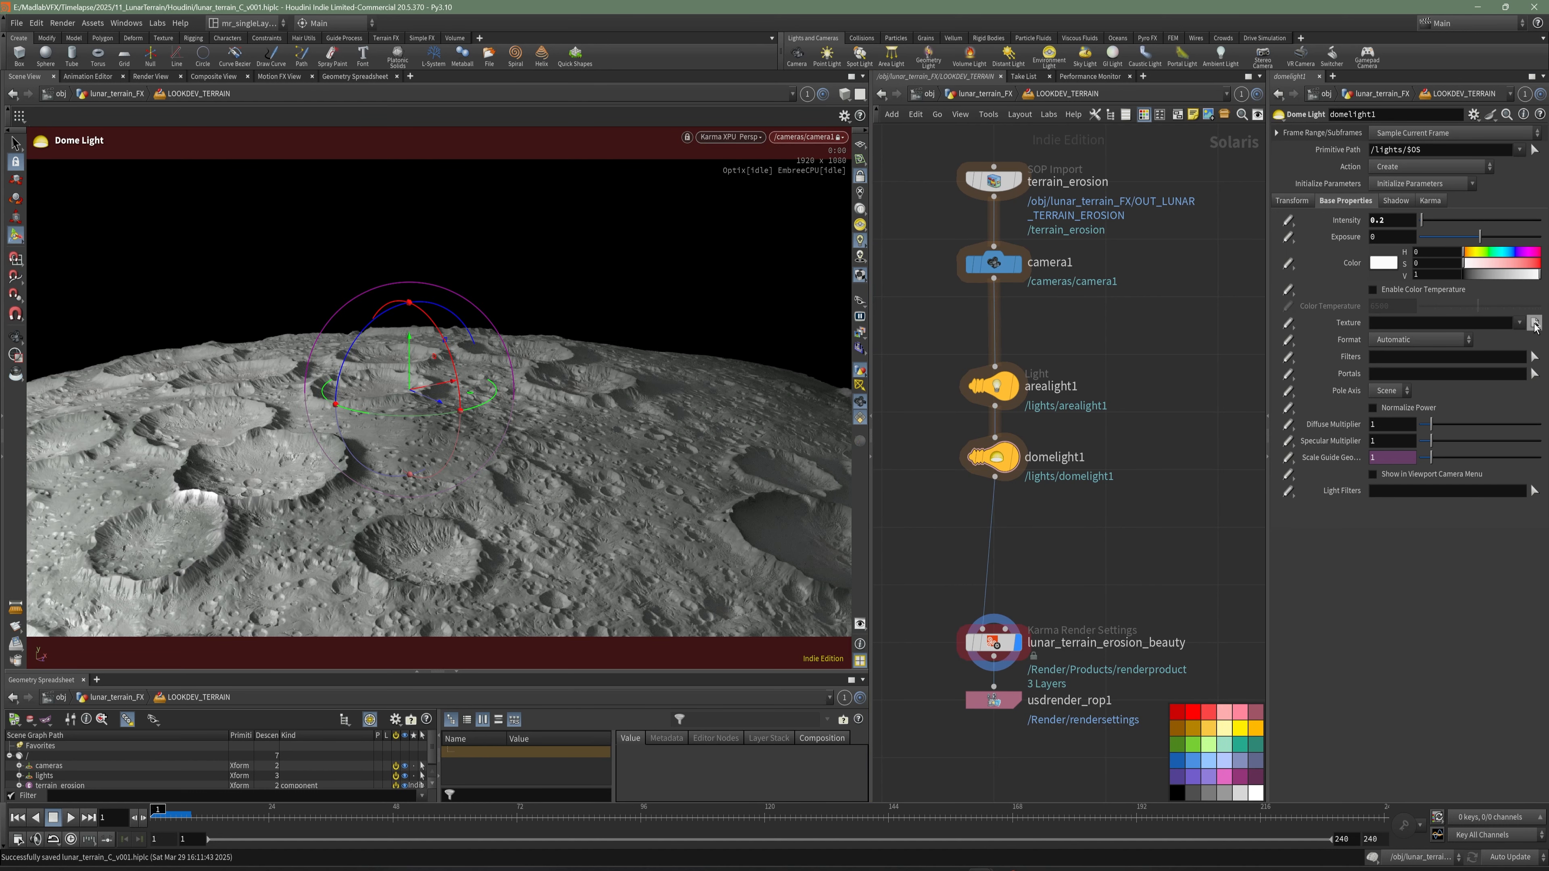
left_click(1534, 323)
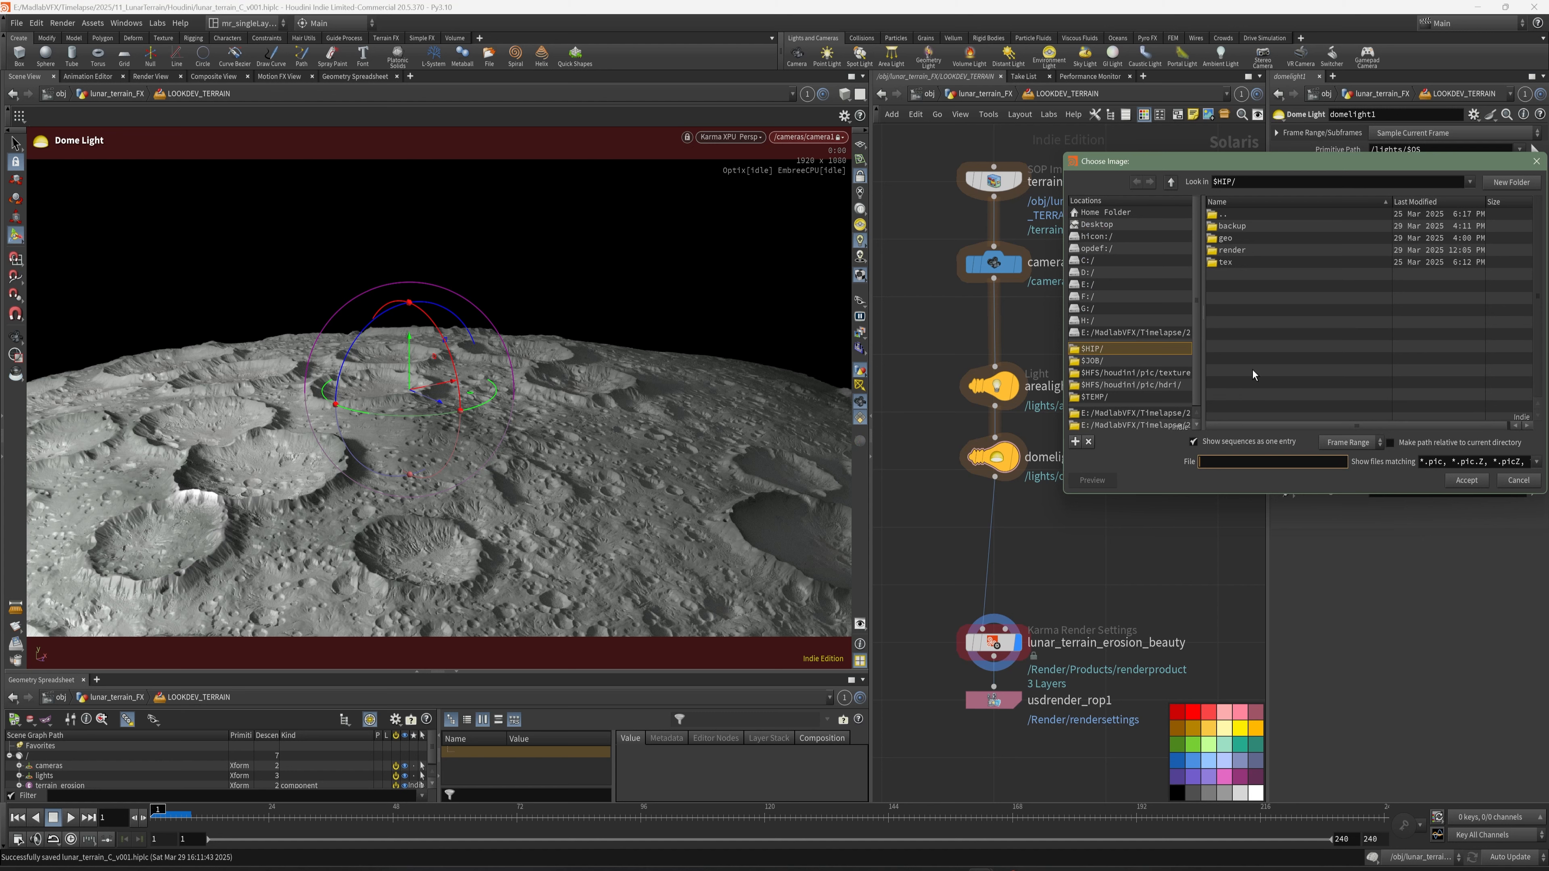
double_click(1225, 262)
left_click(1231, 227)
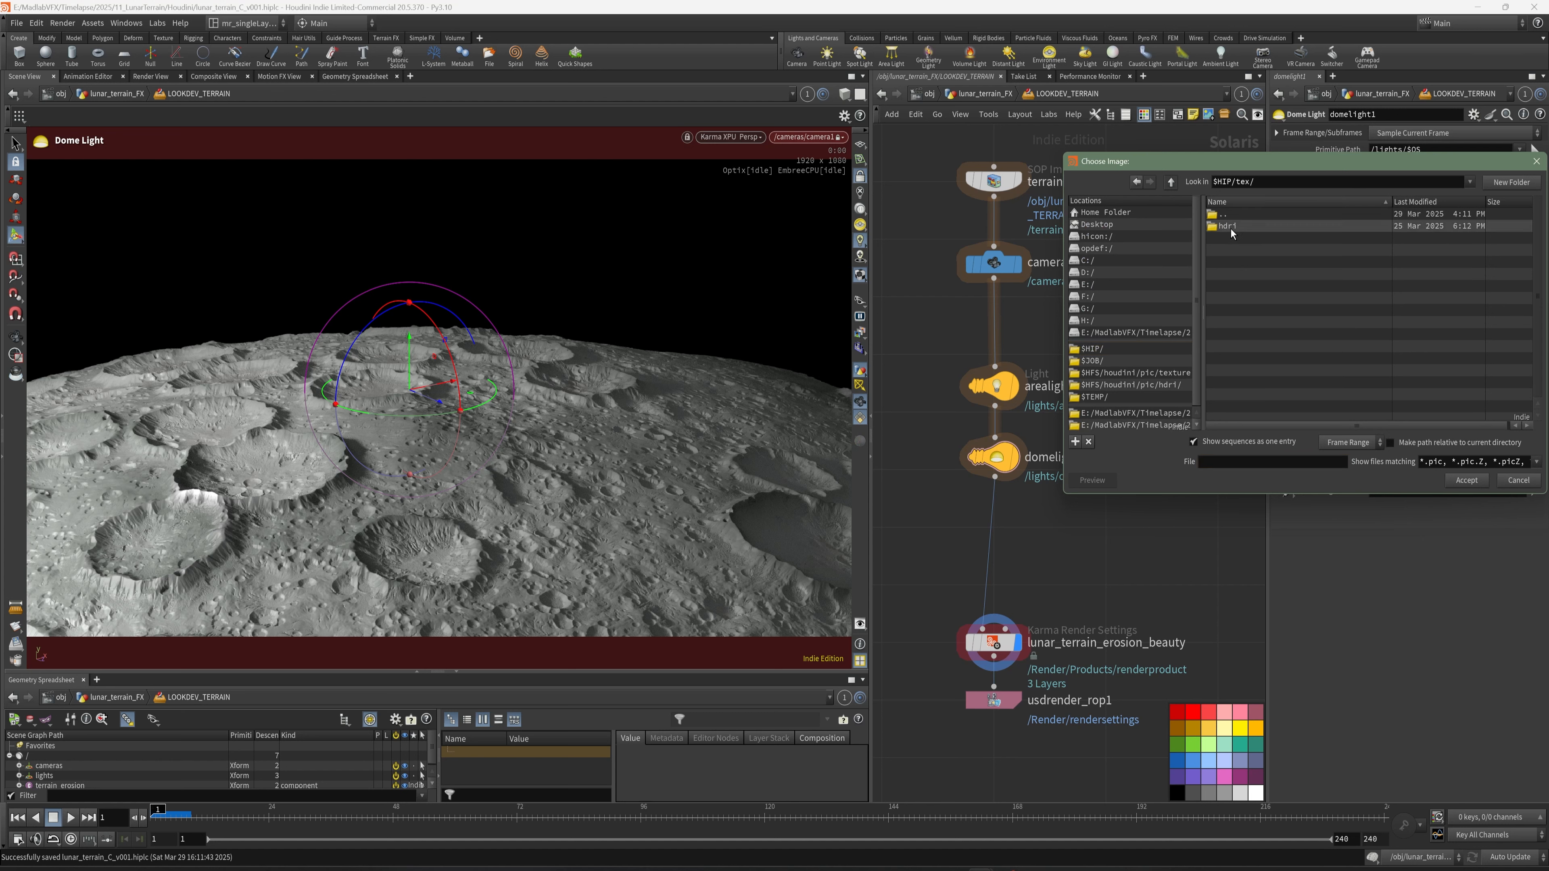
double_click(1231, 229)
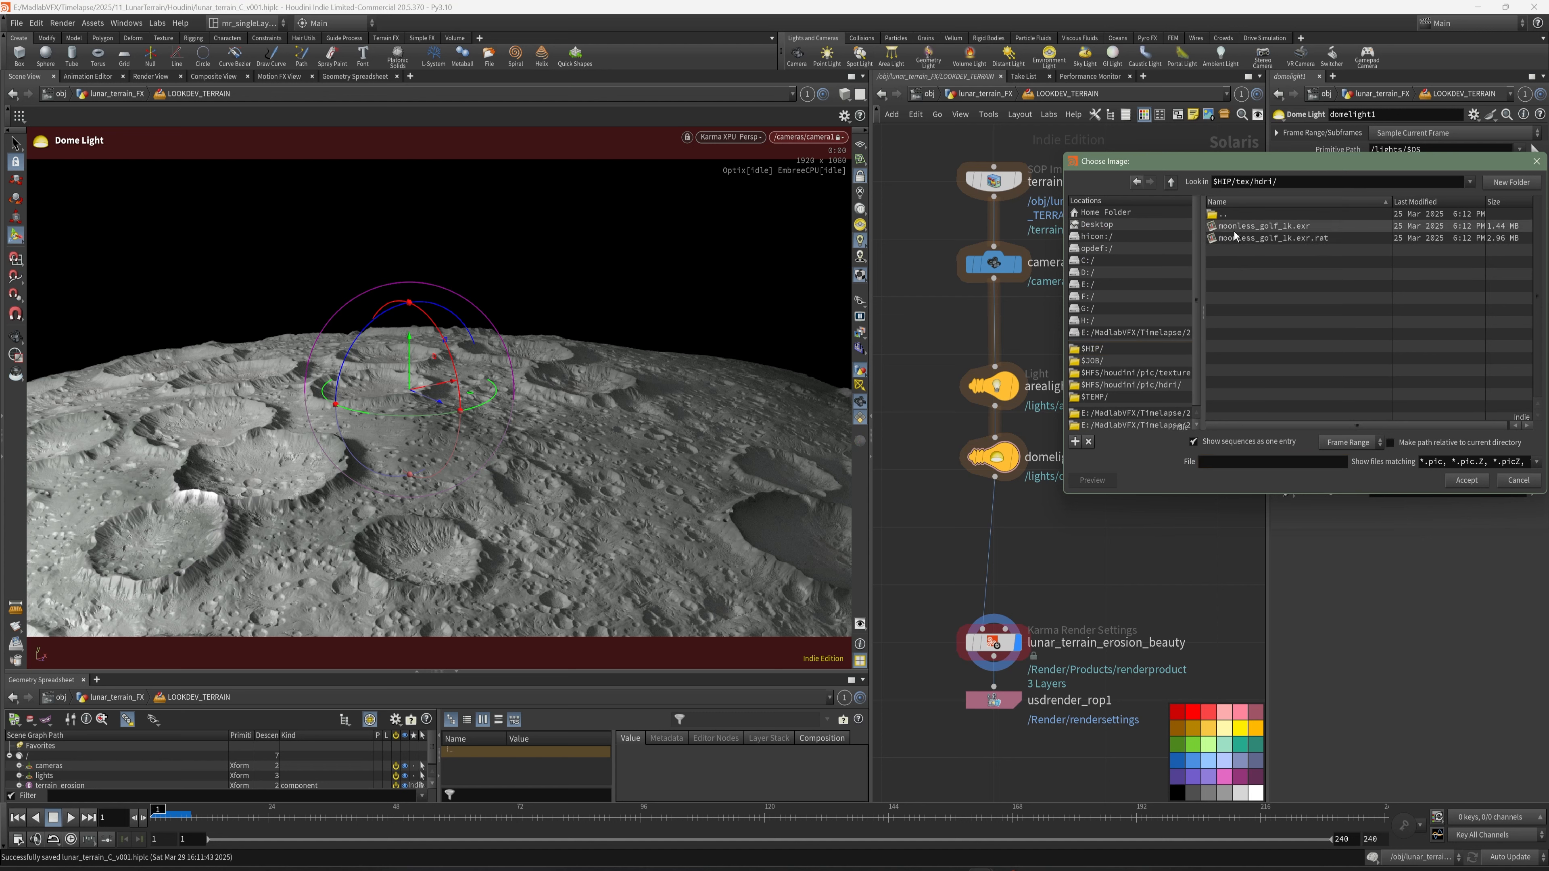
double_click(1238, 227)
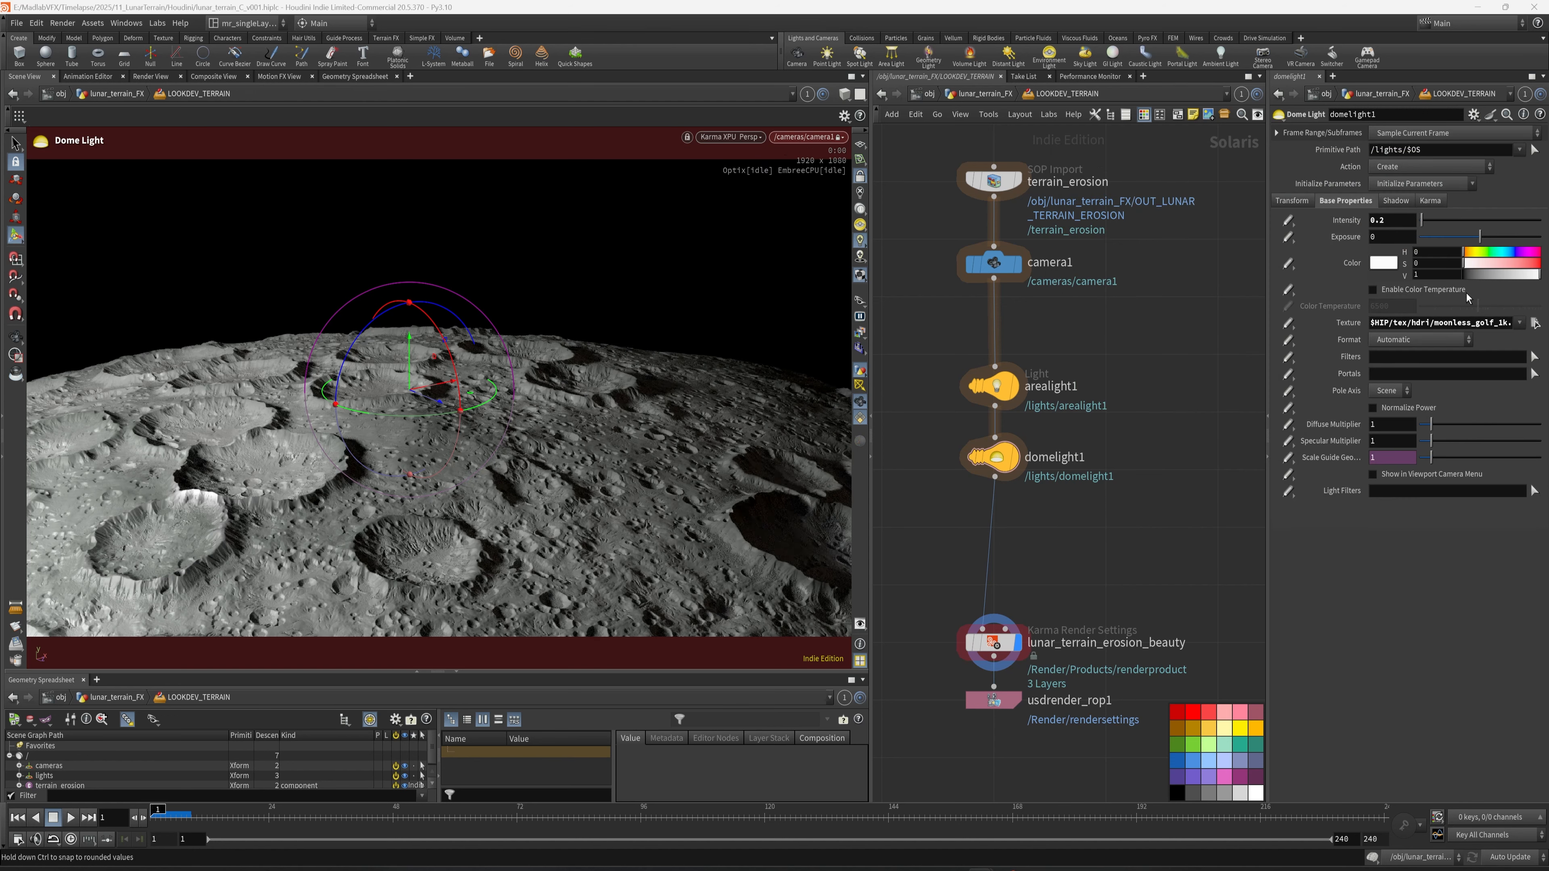
- Reset domelight1's intensity to its default, settle on 0.5, and save the scene
left_click(1392, 220)
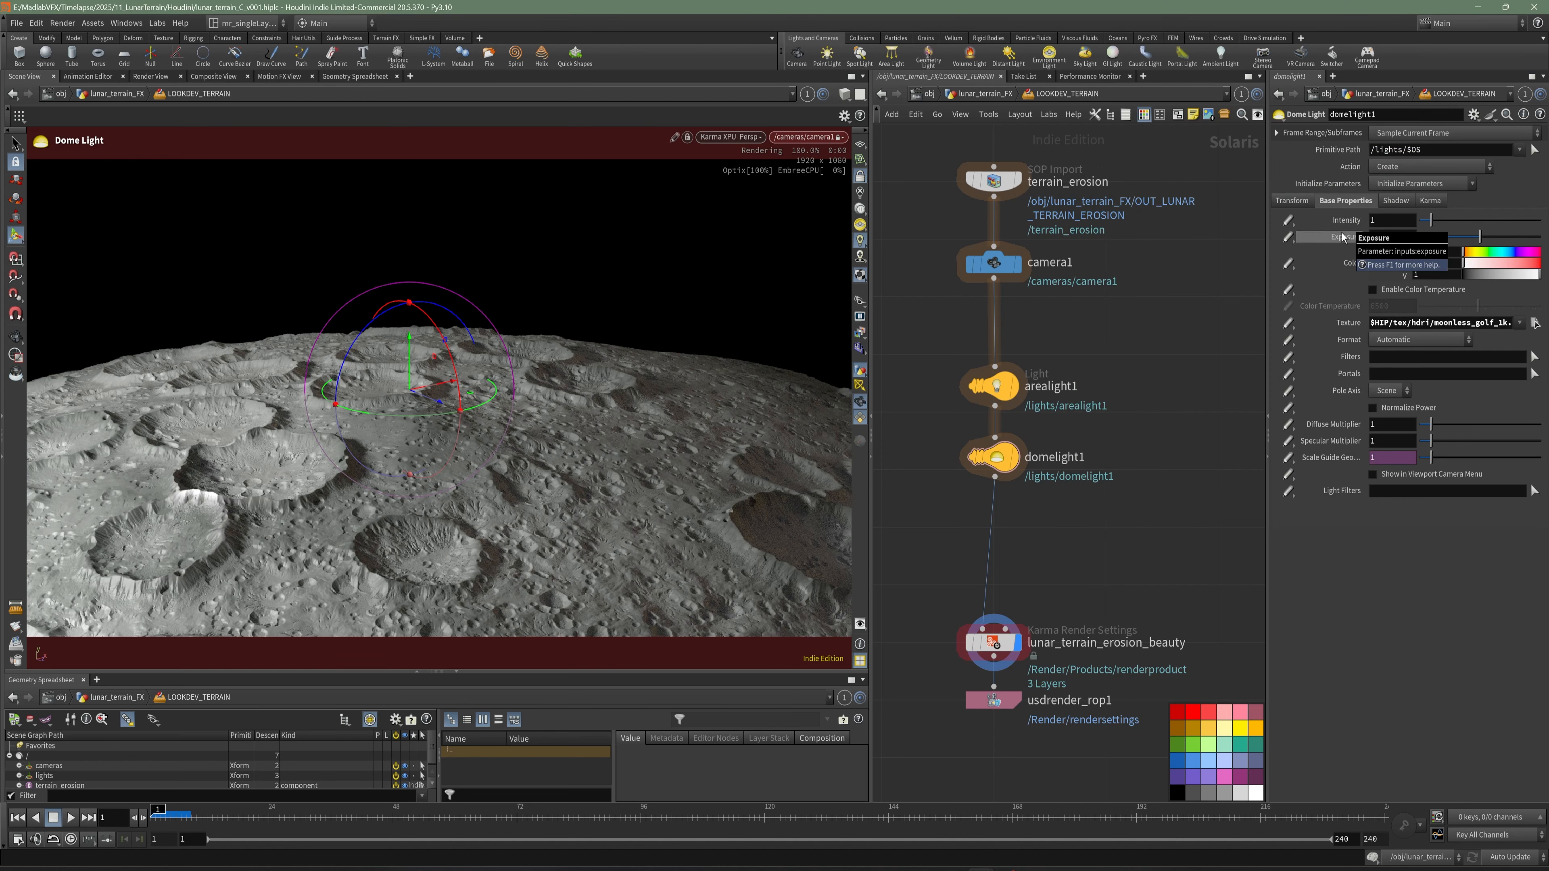
double_click(1379, 220)
type("0.5")
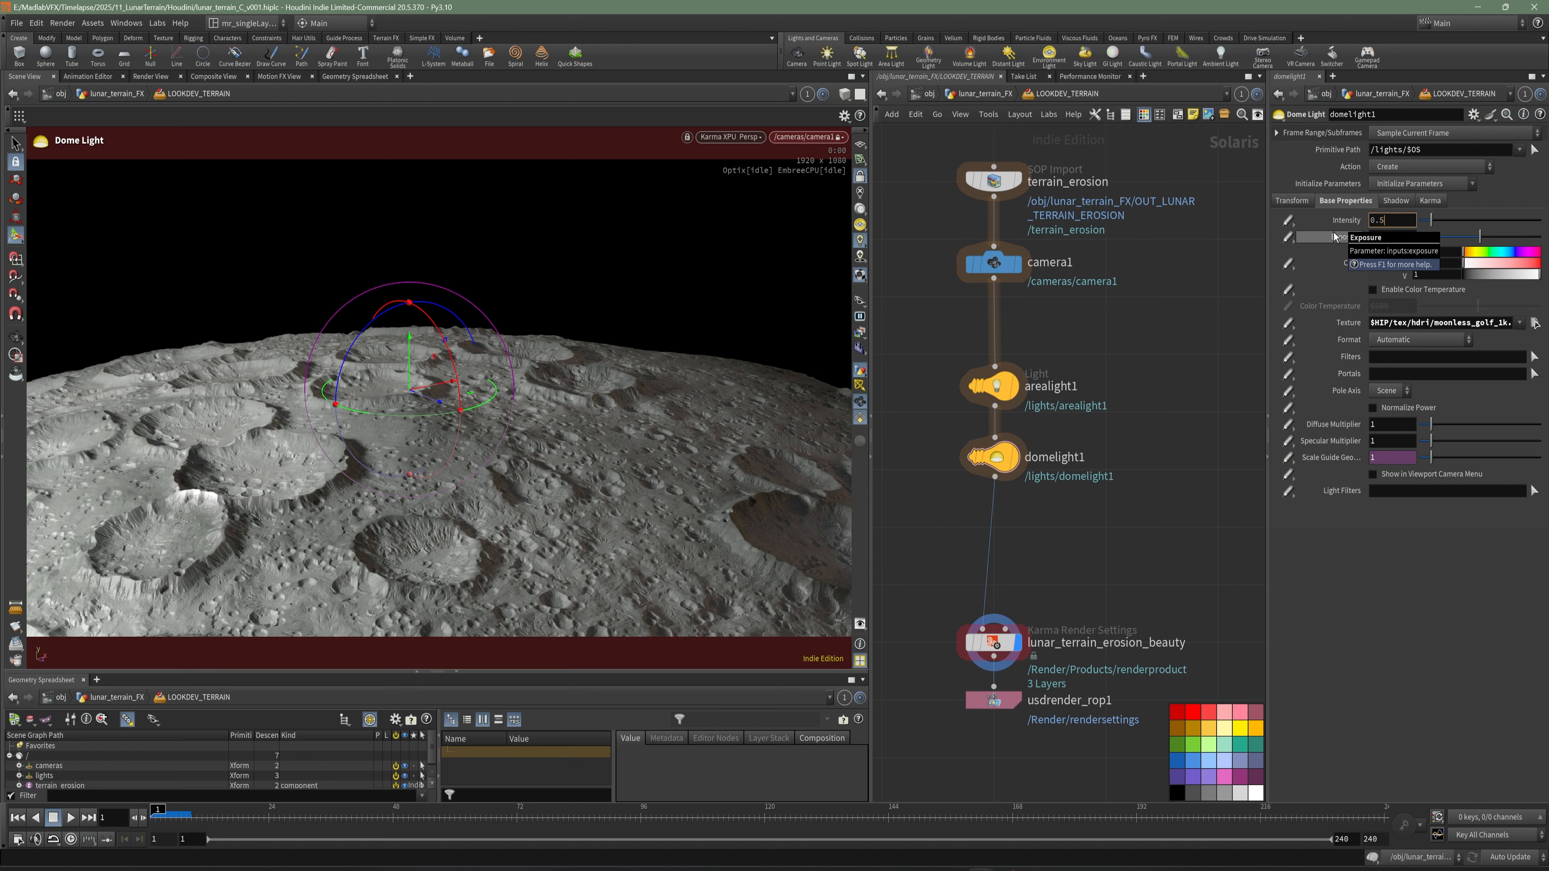
key("Return")
key("Escape")
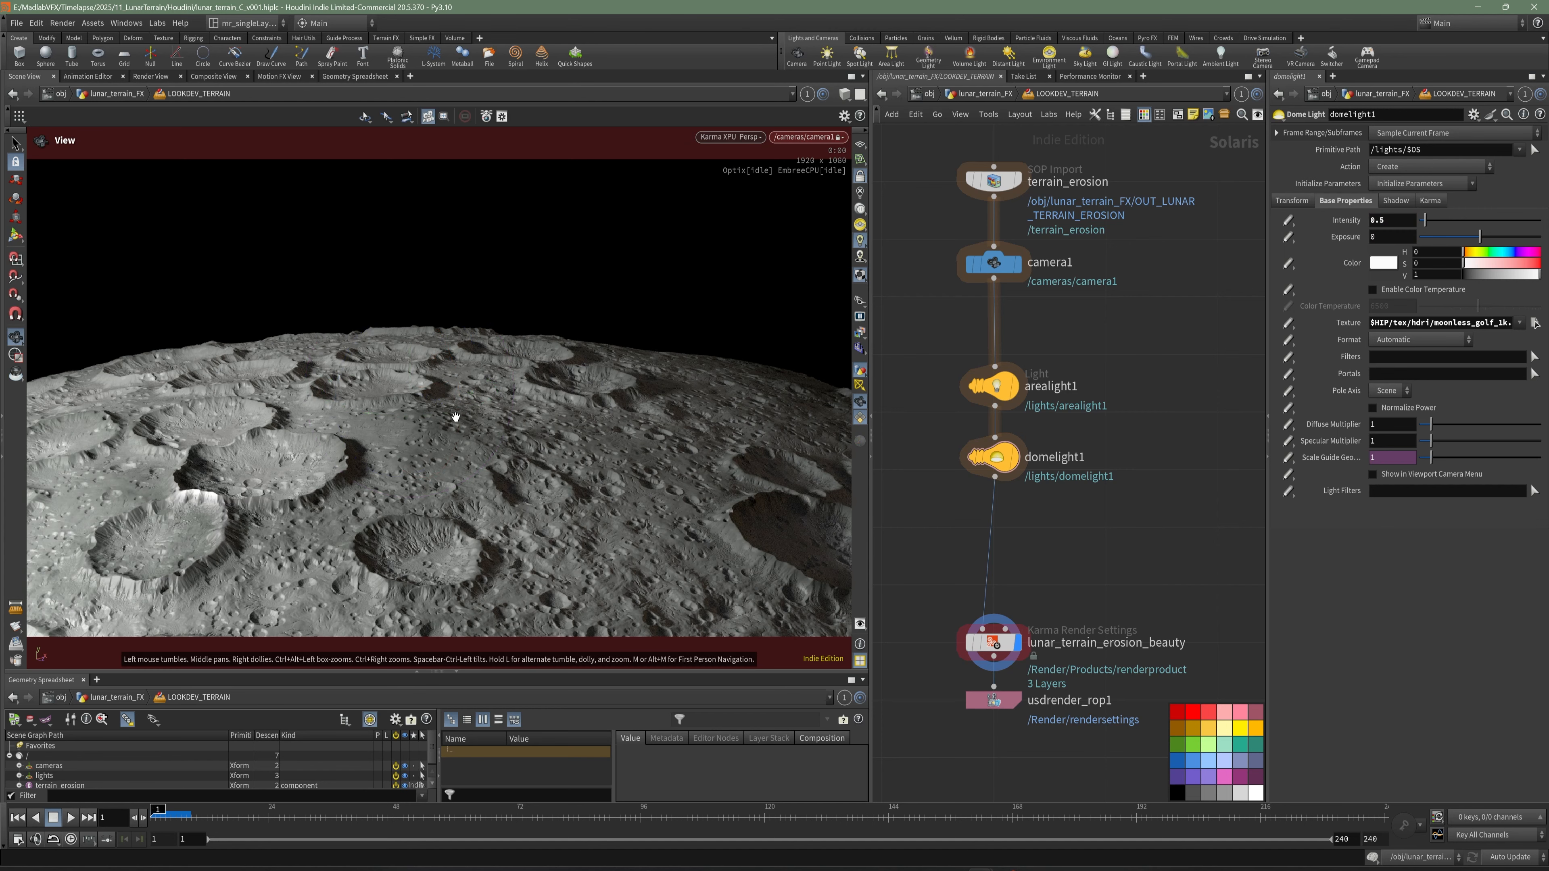
key("ctrl+s")
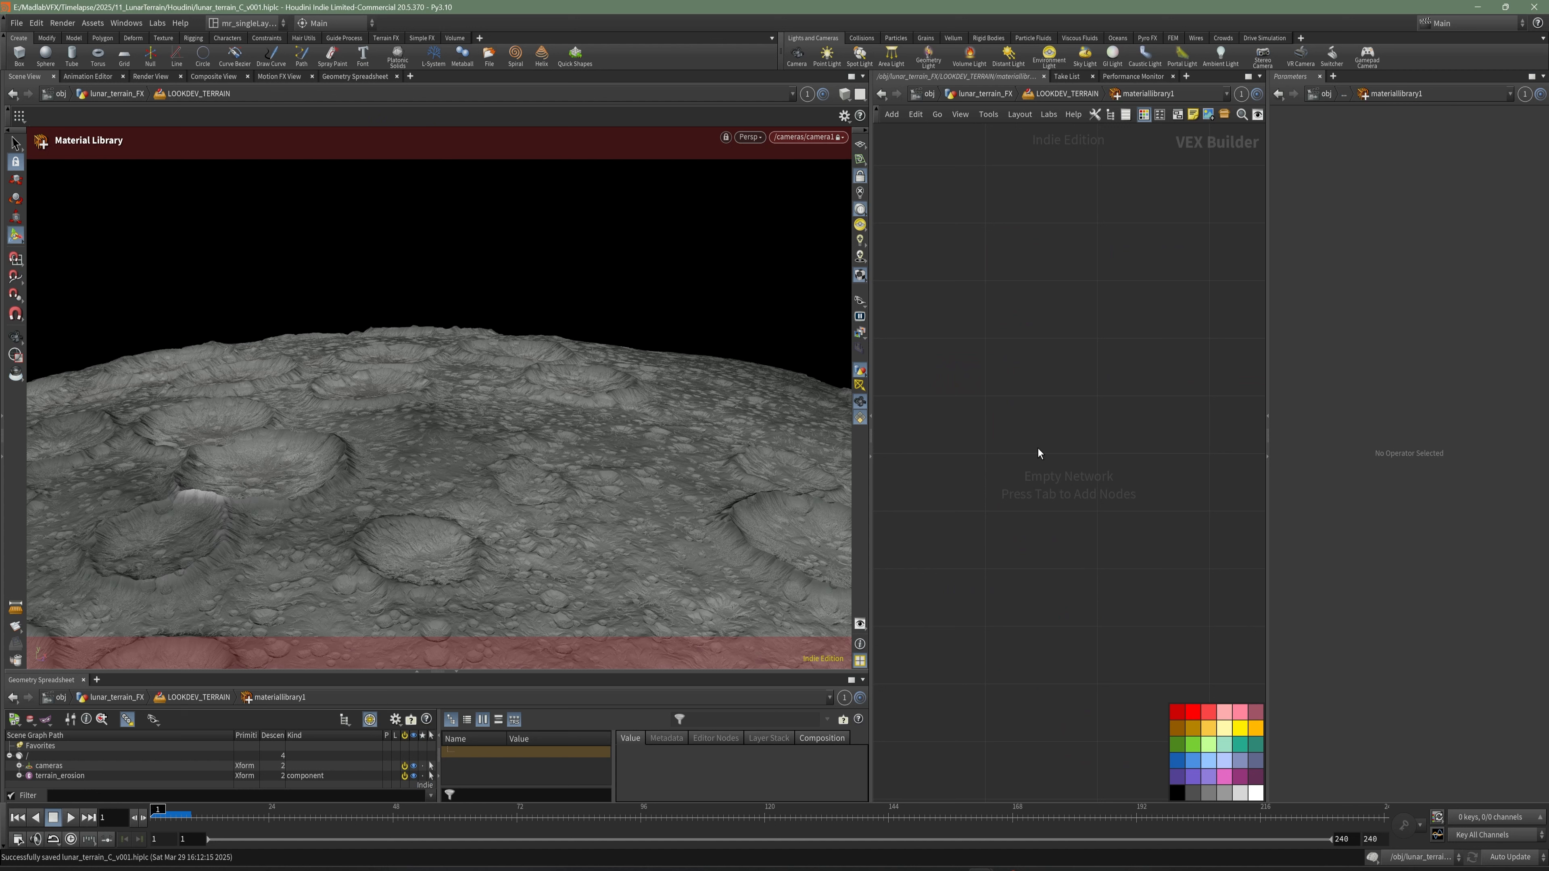
- Create a Karma Material Builder inside materiallibrary1 and name it KARMA_Lunar
key("Tab")
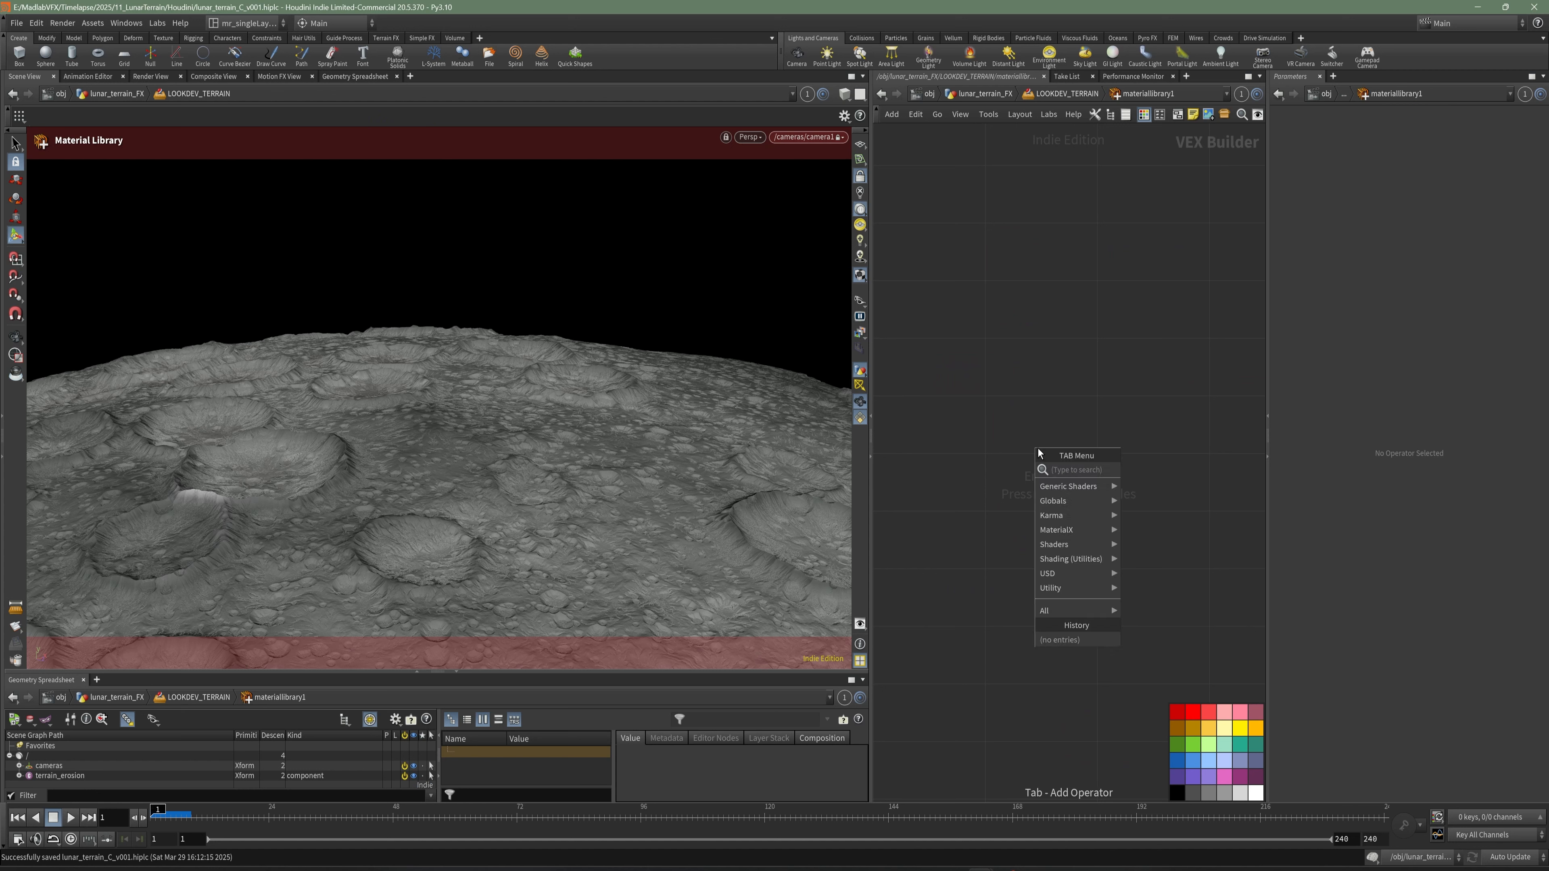
type("ka")
left_click(1177, 485)
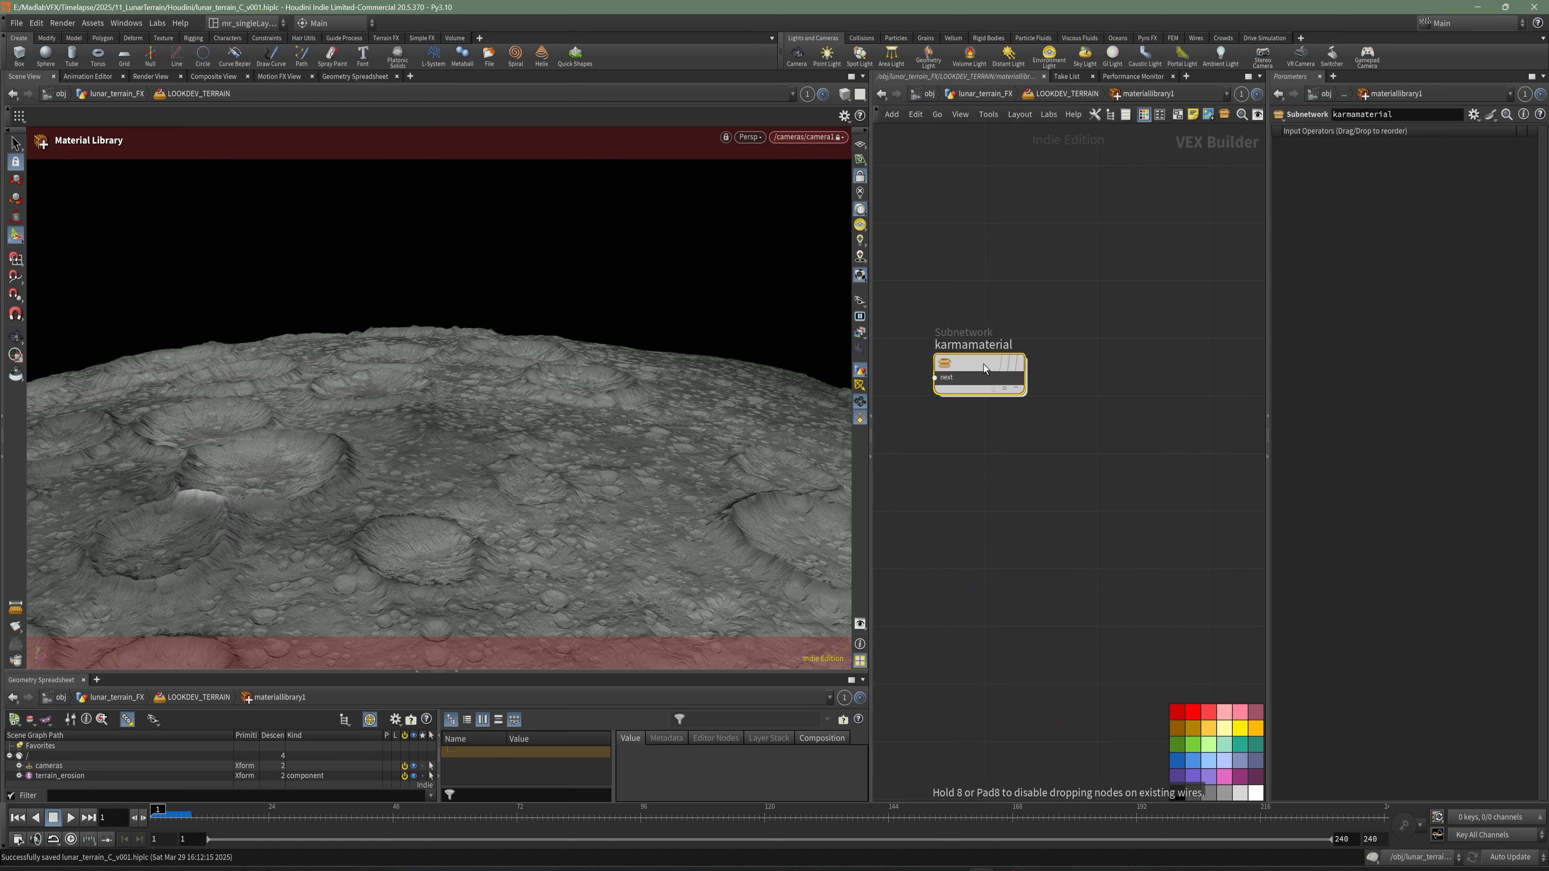
left_click(1015, 301)
left_click_drag(995, 321, 882, 299)
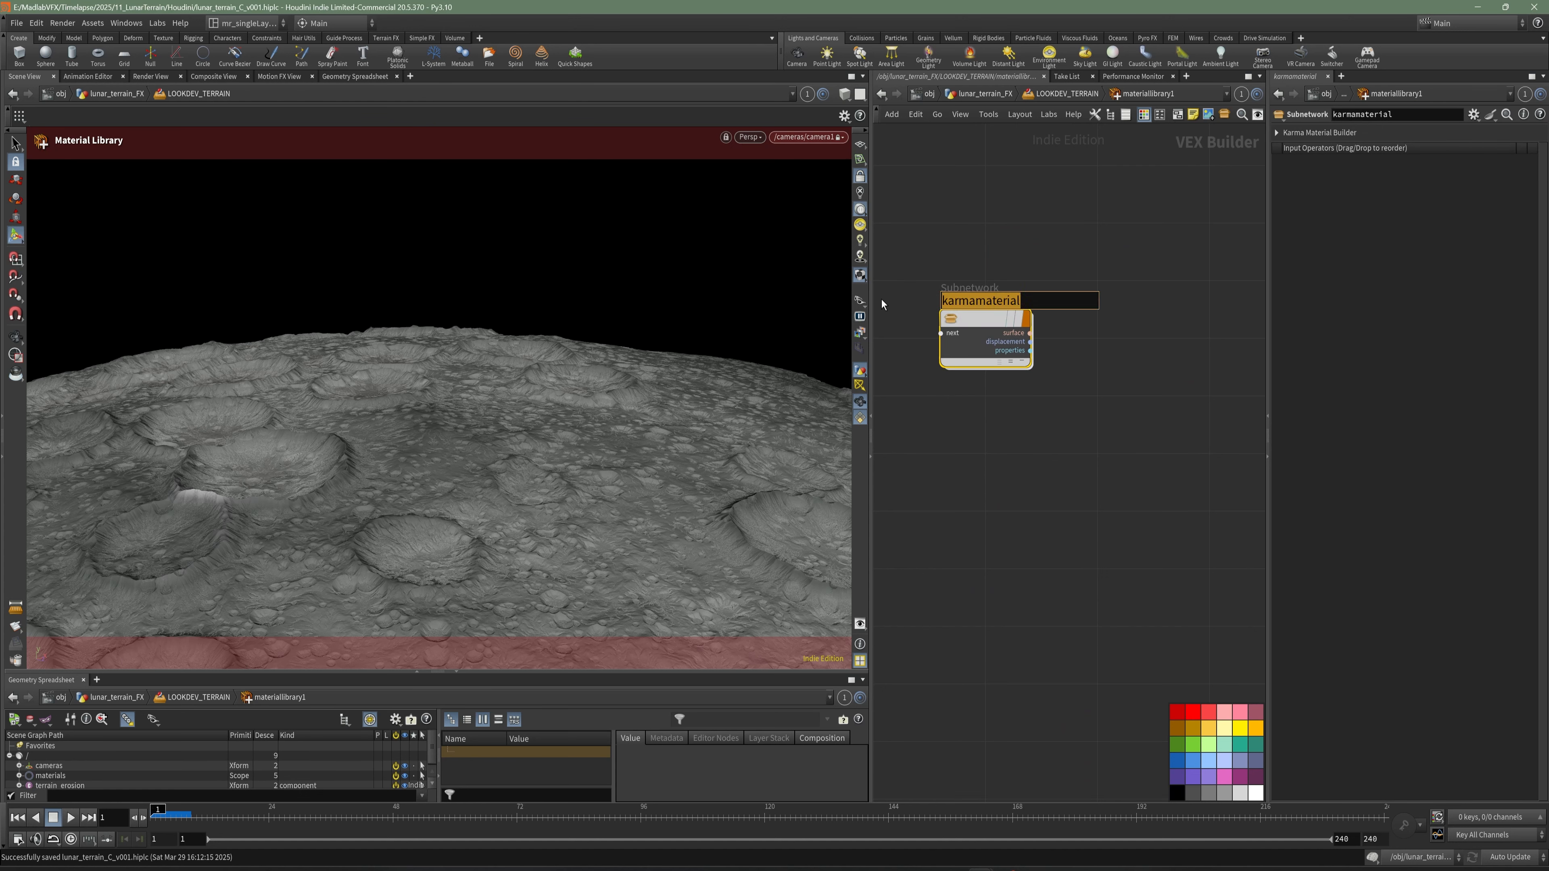
type("KAMRA_")
key("BackSpace")
key("BackSpace")
key("BackSpace")
key("BackSpace")
type("RMA_Lunar")
key("Return")
- Expand the Base inputs of mtlxstandard_surface inside KARMA_Lunar, search for "geo" nodes, and return to LOOKDEV_TERRAIN to save the scene
double_click(978, 320)
left_click_drag(871, 504, 746, 505)
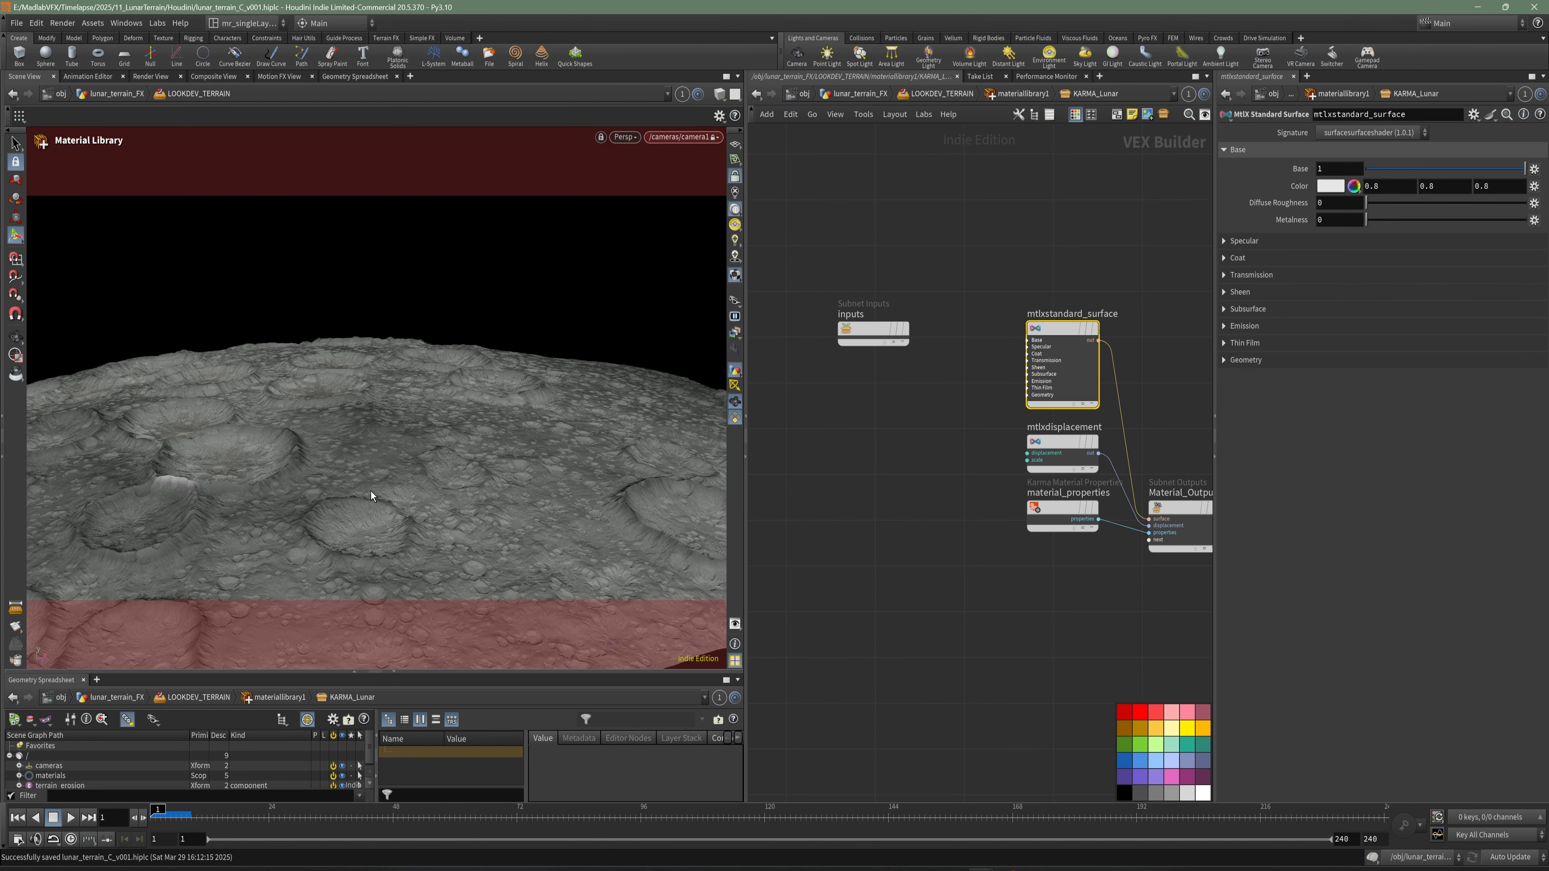
left_click(1030, 340)
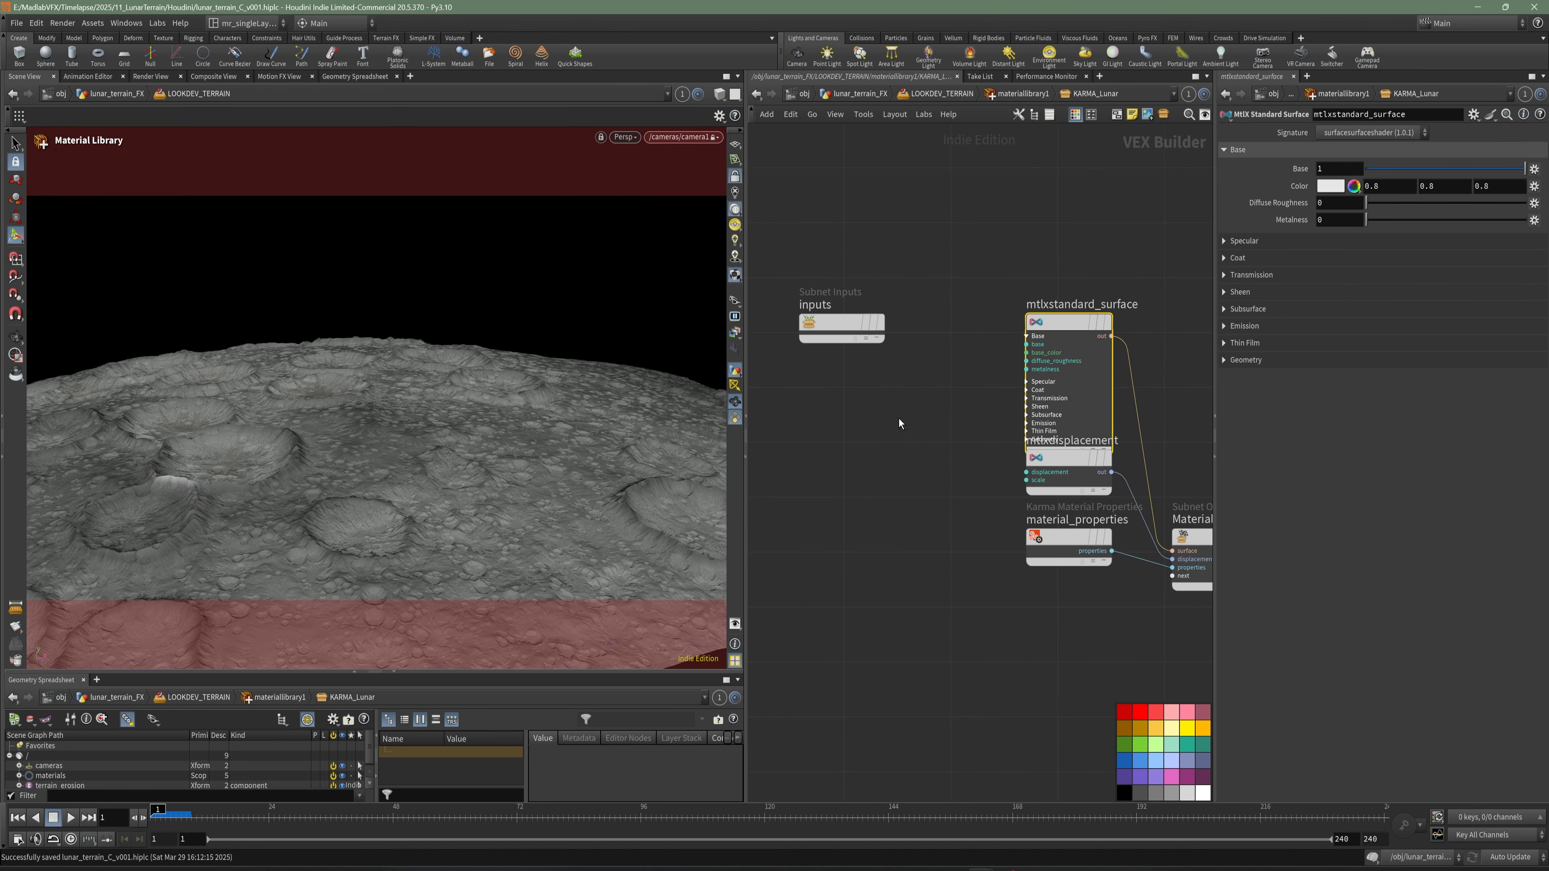
scroll(915, 403, "up", 2)
key("ctrl+z")
key("Tab")
type("geo")
key("Escape")
key("u")
key("u")
key("ctrl+s")
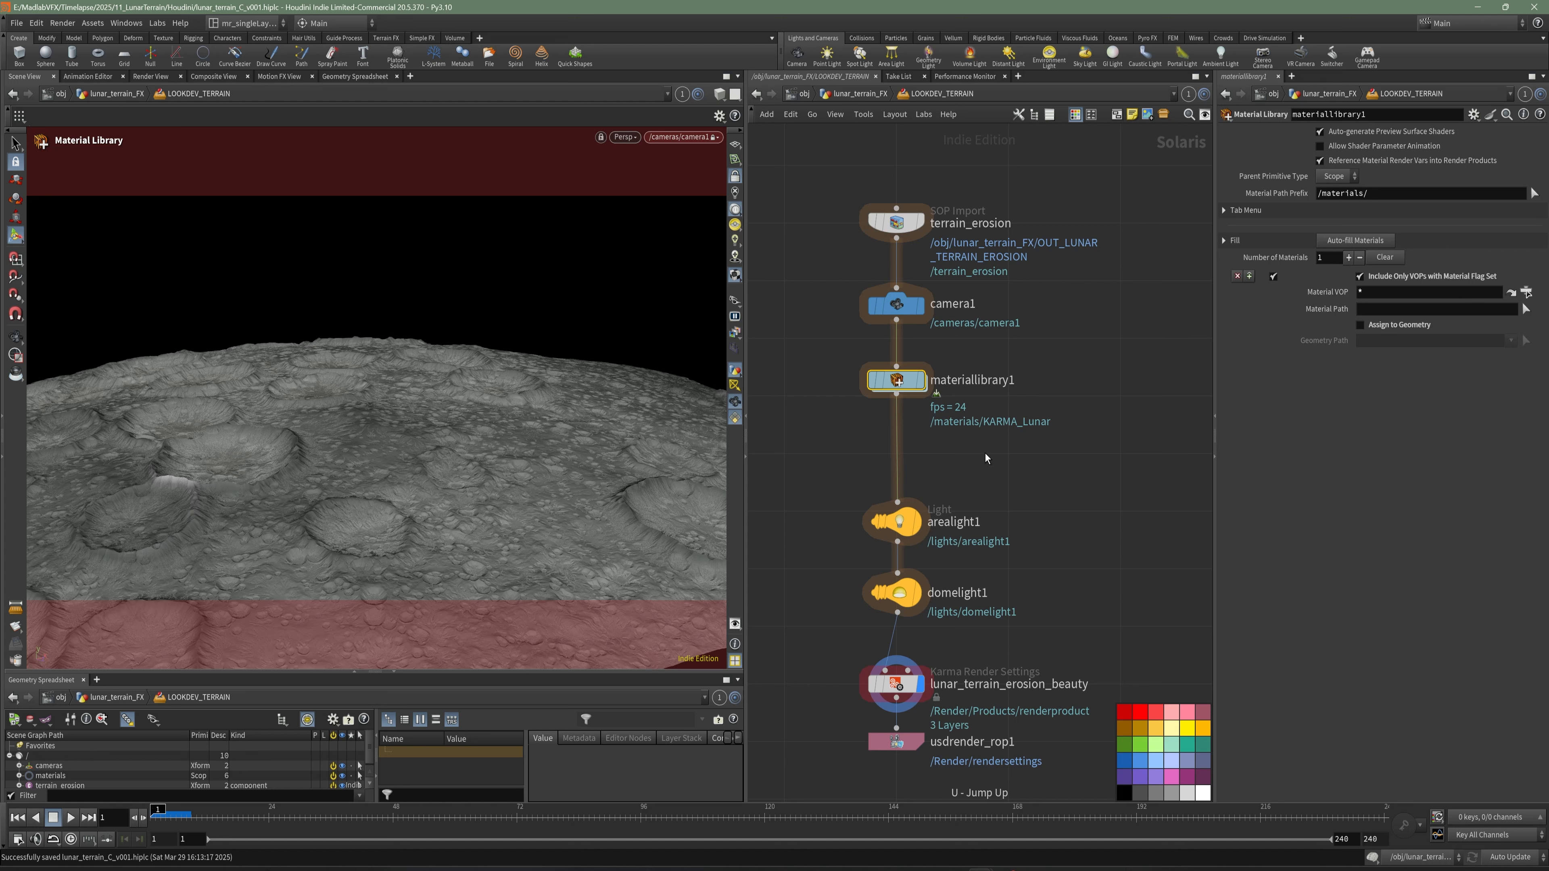
- Insert an Assign Material node between materiallibrary1 and arealight1, and auto-fill the material library's materials
key("Tab")
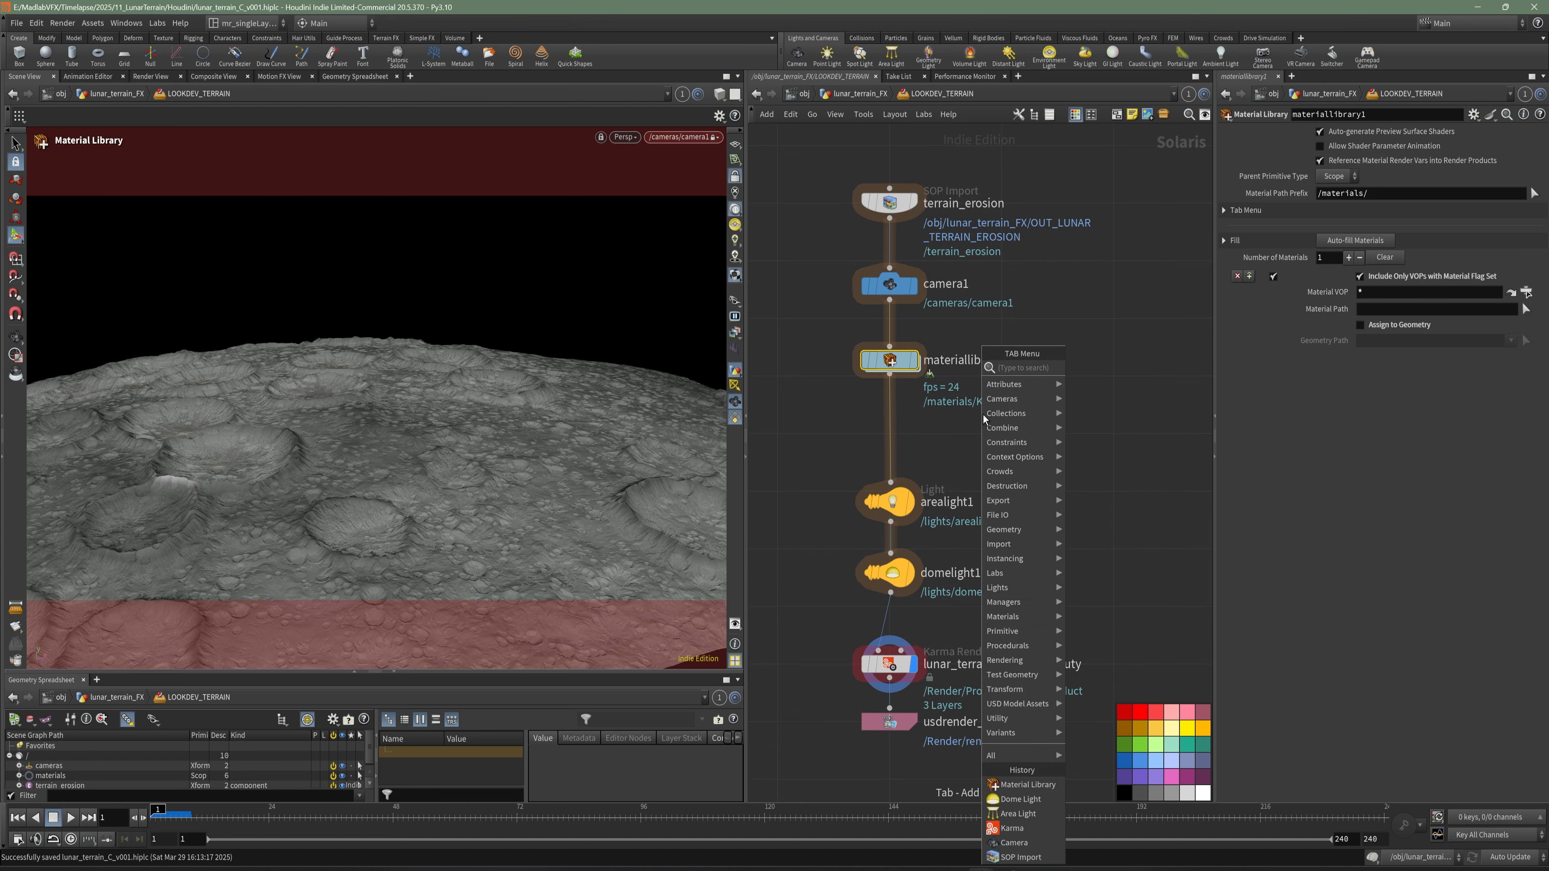
type("assi")
left_click(1110, 371)
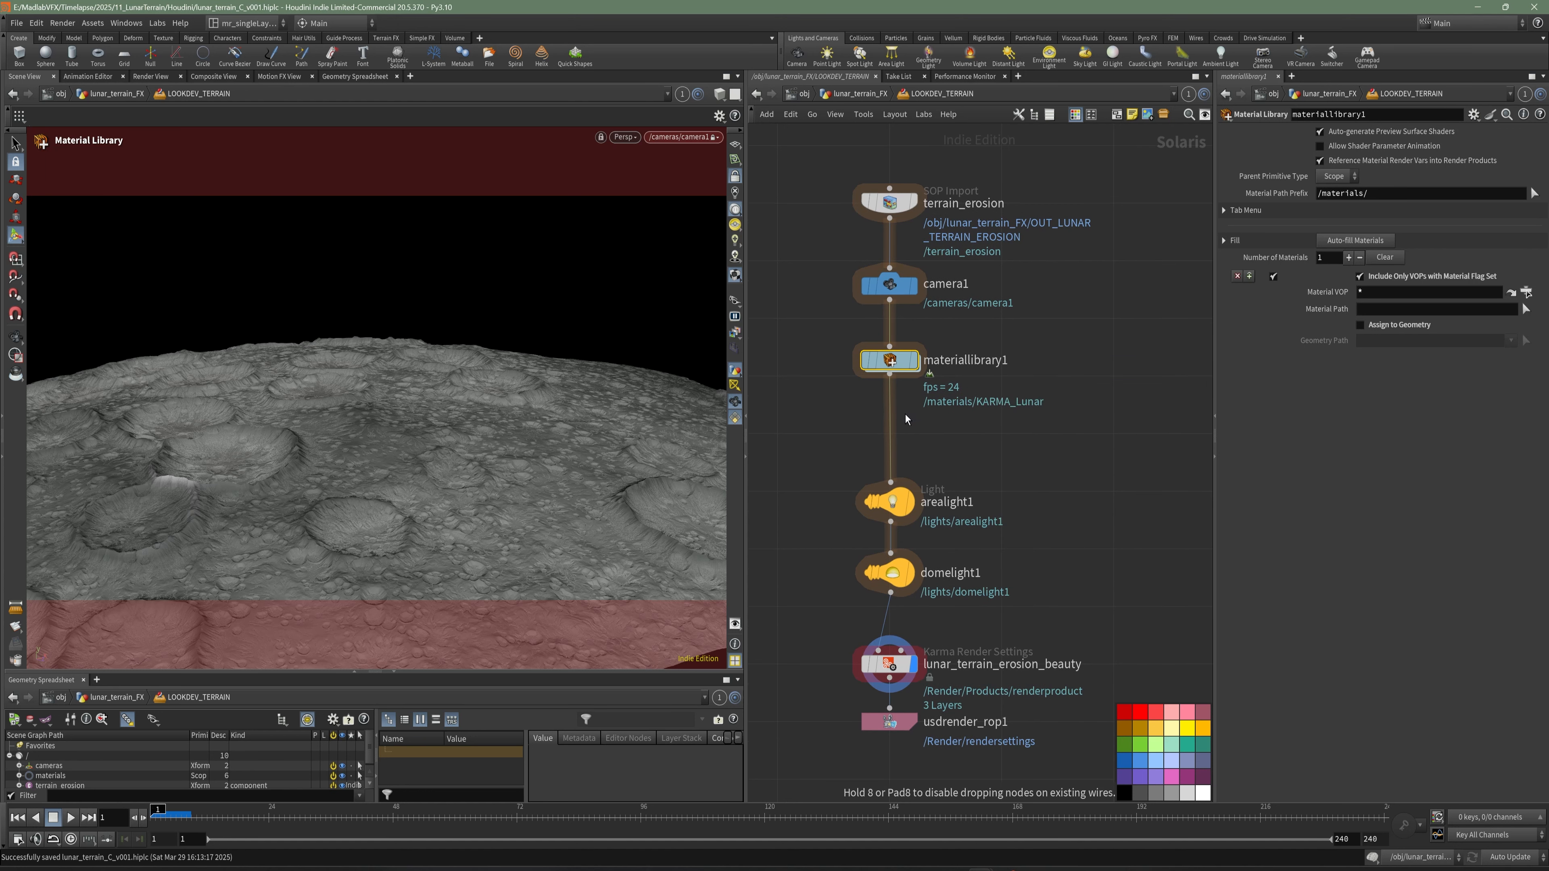
left_click(891, 428)
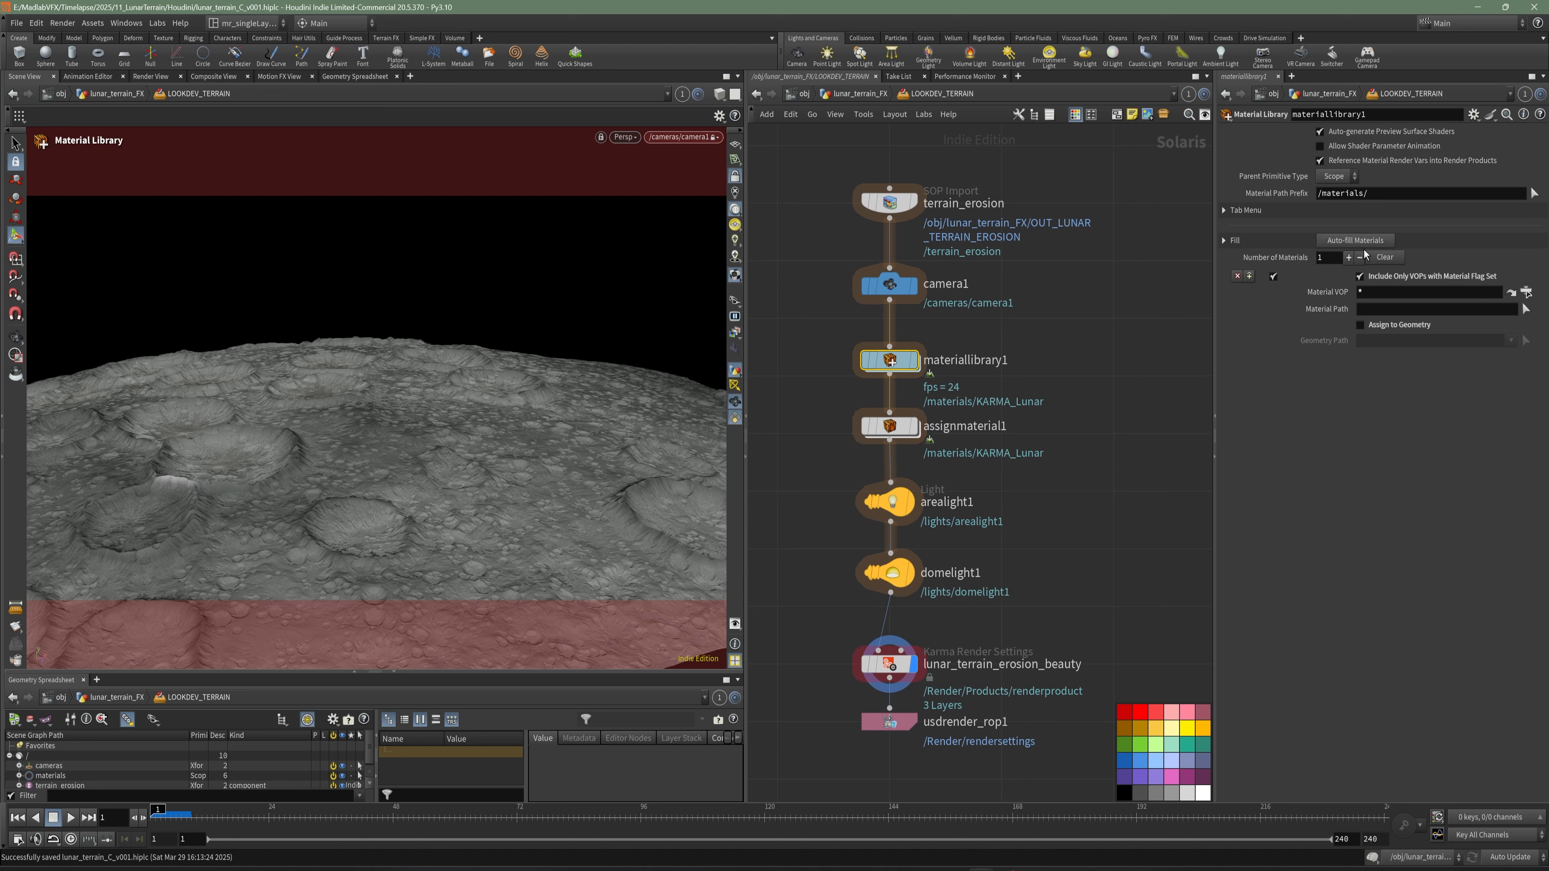
left_click(1355, 241)
- Assign the /materials/KARMA_Lunar material to the /terrain_erosion primitive in assignmaterial1, and save the scene
left_click(889, 426)
left_click_drag(375, 671, 375, 573)
left_click_drag(60, 686, 1415, 153)
left_click(19, 676)
left_click_drag(67, 685, 1393, 191)
key("ctrl+s")
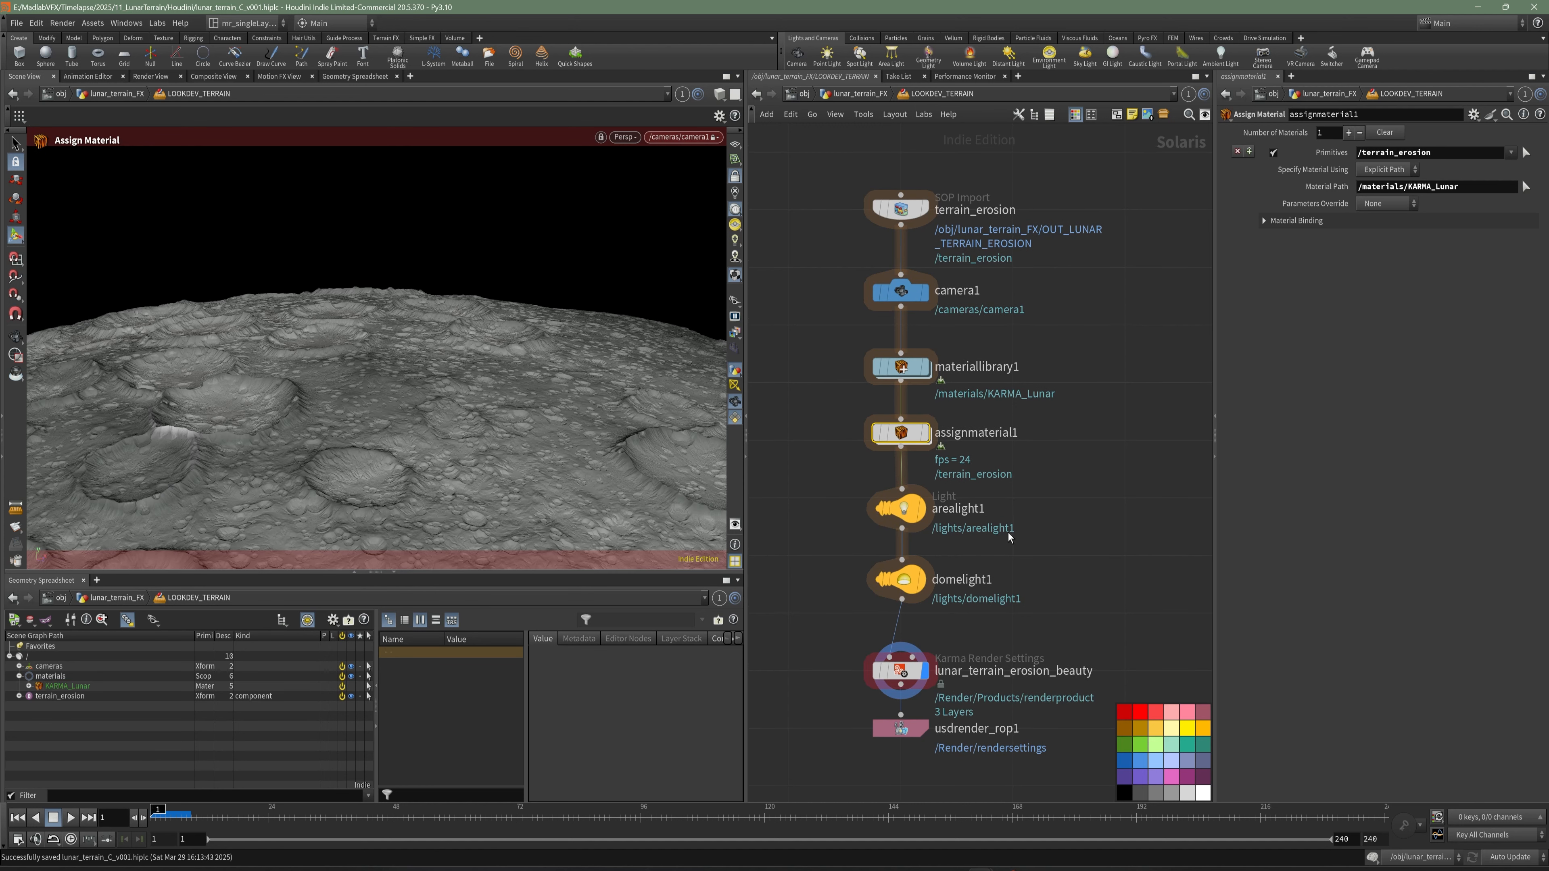